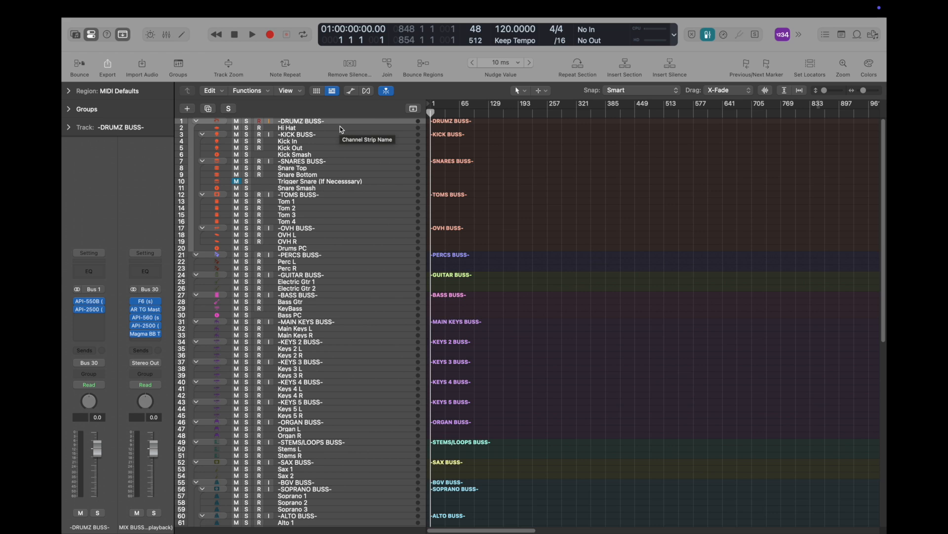
# Step: Look through the complete track list and enlarge the track height for easier reading
pyautogui.scroll(-15, 341, 129)
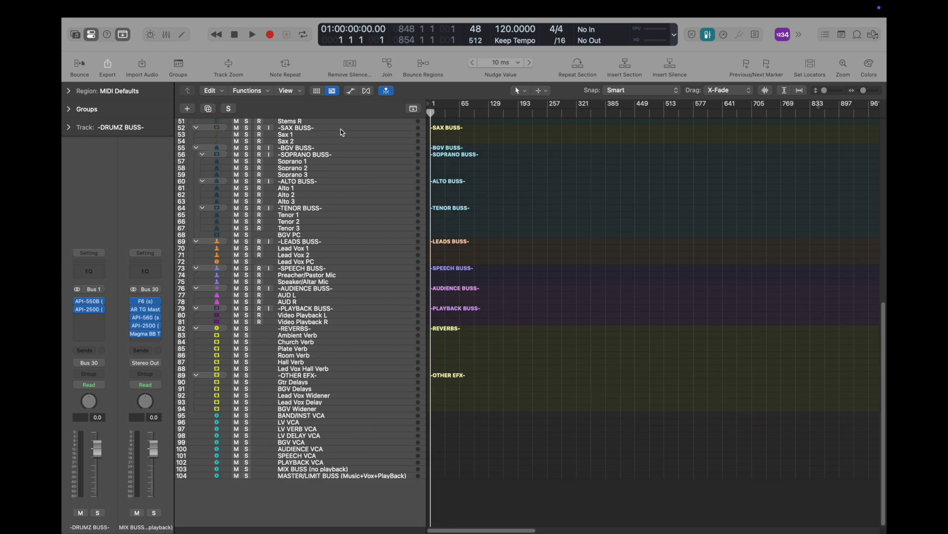
pyautogui.scroll(15, 351, 147)
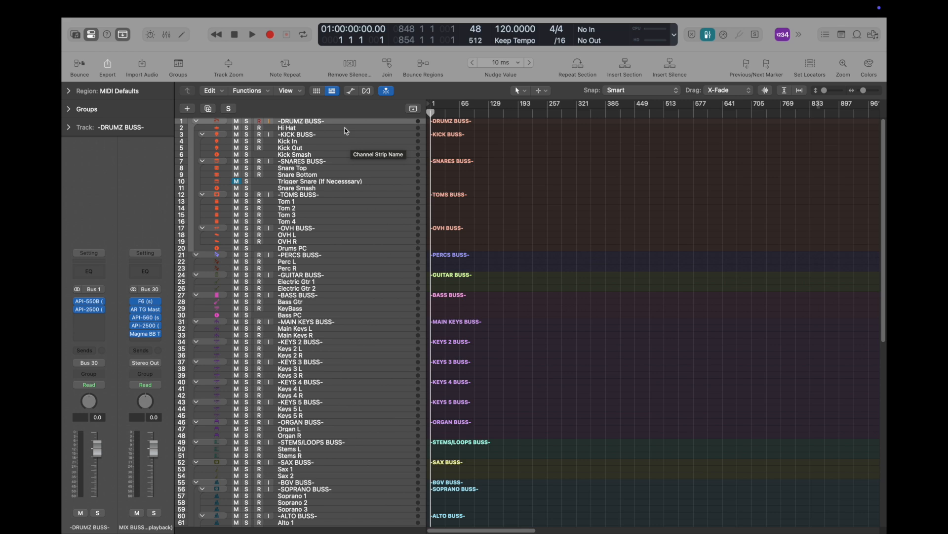
pyautogui.moveTo(824, 91)
pyautogui.mouseDown()
pyautogui.moveTo(839, 93)
pyautogui.moveTo(829, 93)
pyautogui.mouseUp()
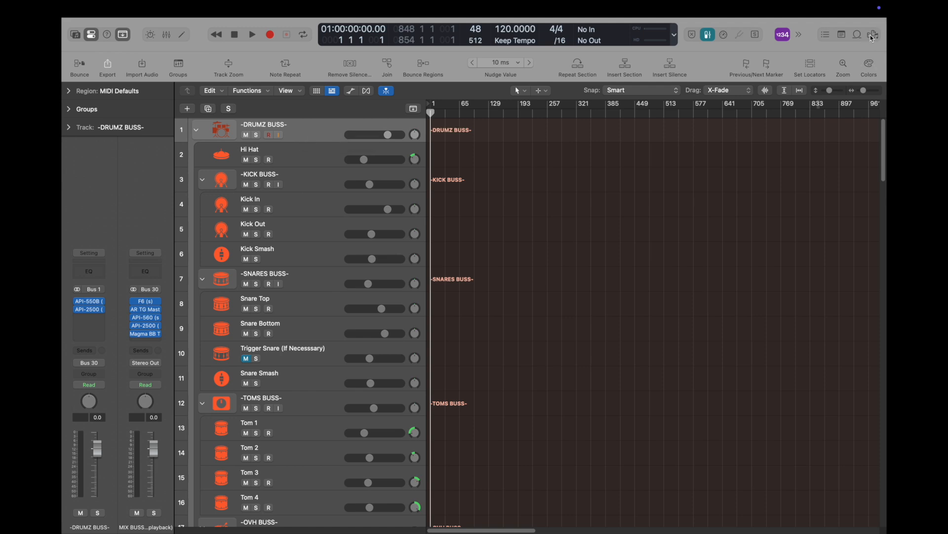
# Step: Open the note pads, check the project notes and read the Hi Hat track's note
pyautogui.click(843, 35)
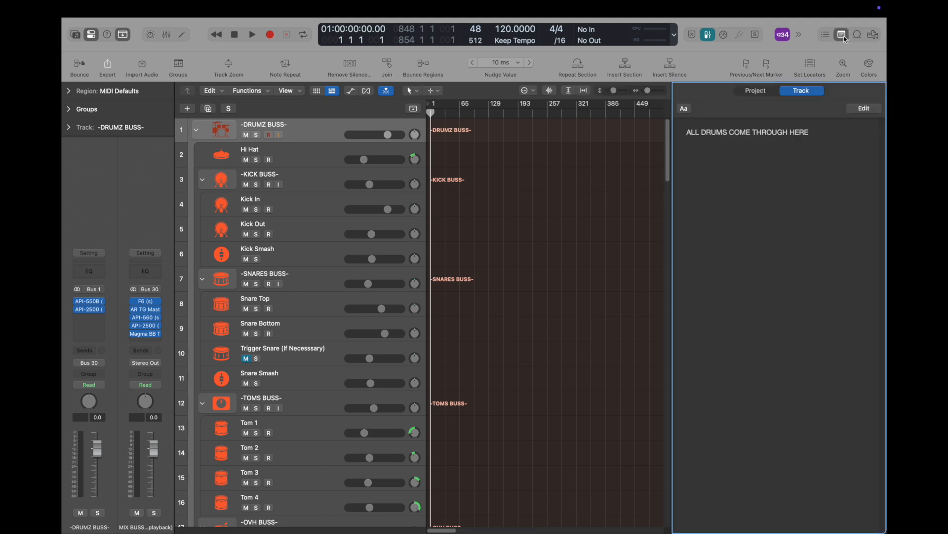
pyautogui.click(769, 92)
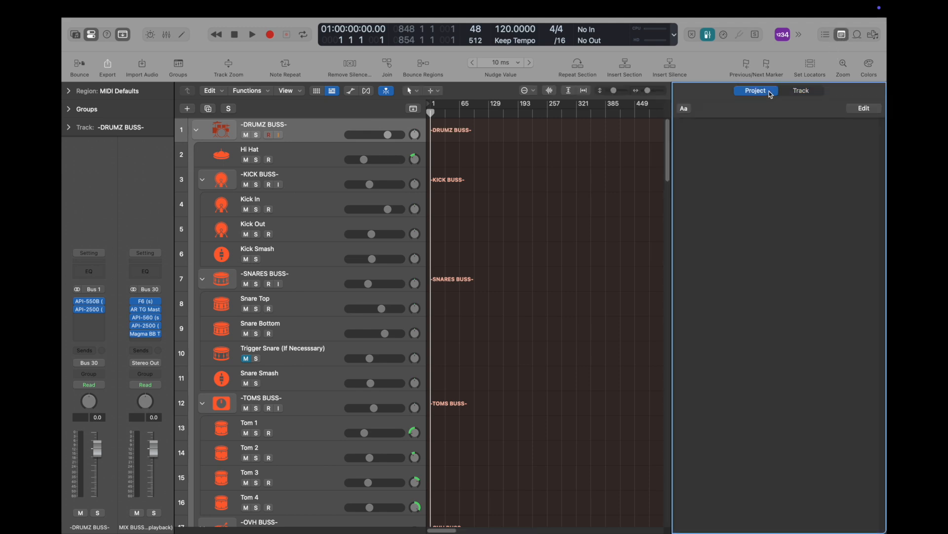
pyautogui.click(801, 91)
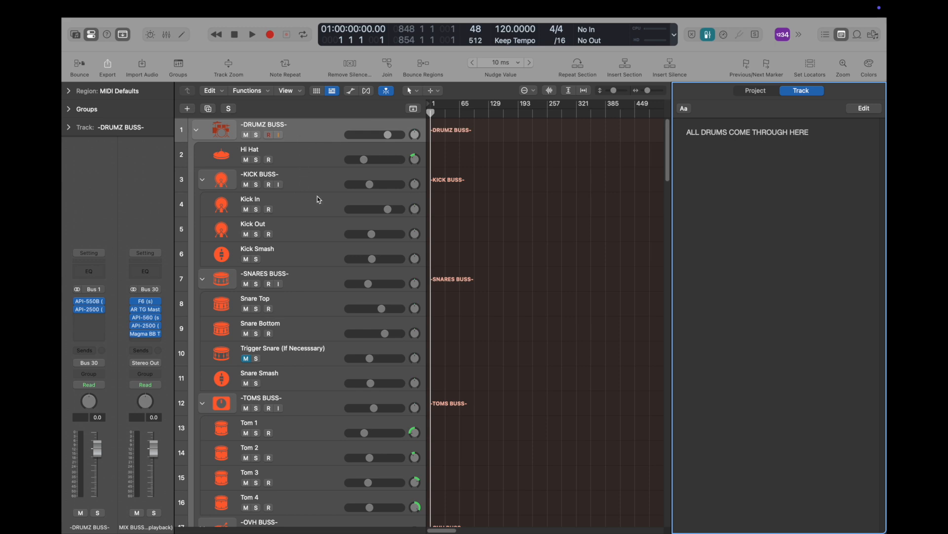
pyautogui.click(309, 154)
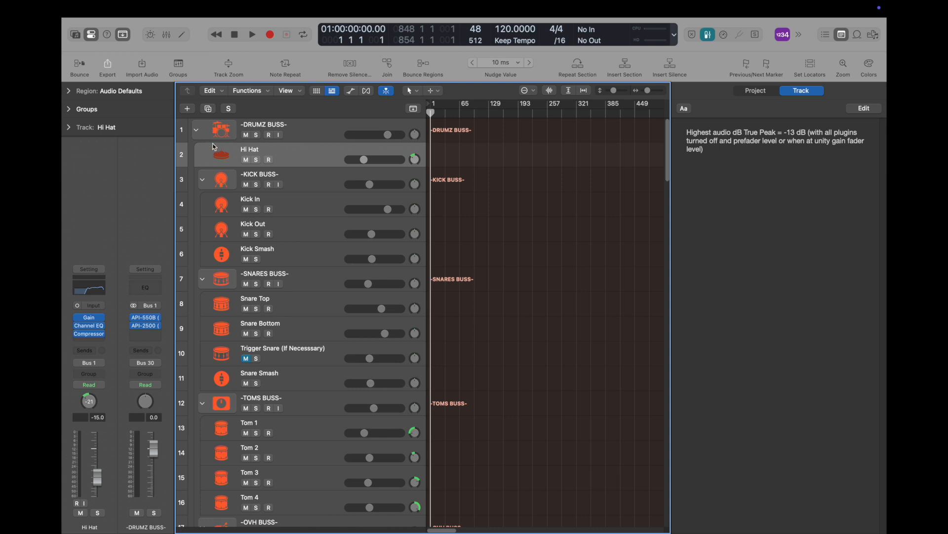
# Step: Collapse and re-expand the -DRUMZ BUSS- stack and read the notes of the Hi Hat and kick tracks
pyautogui.click(197, 132)
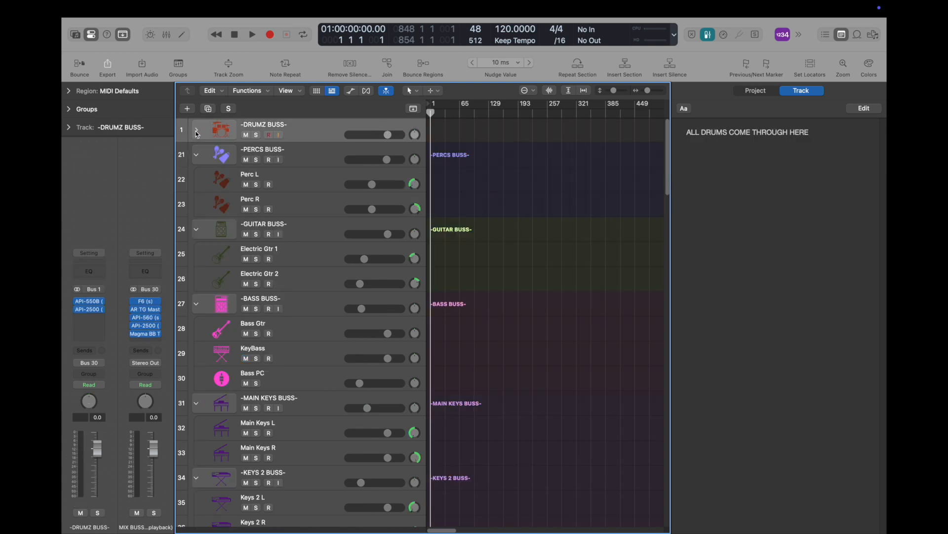
pyautogui.click(196, 131)
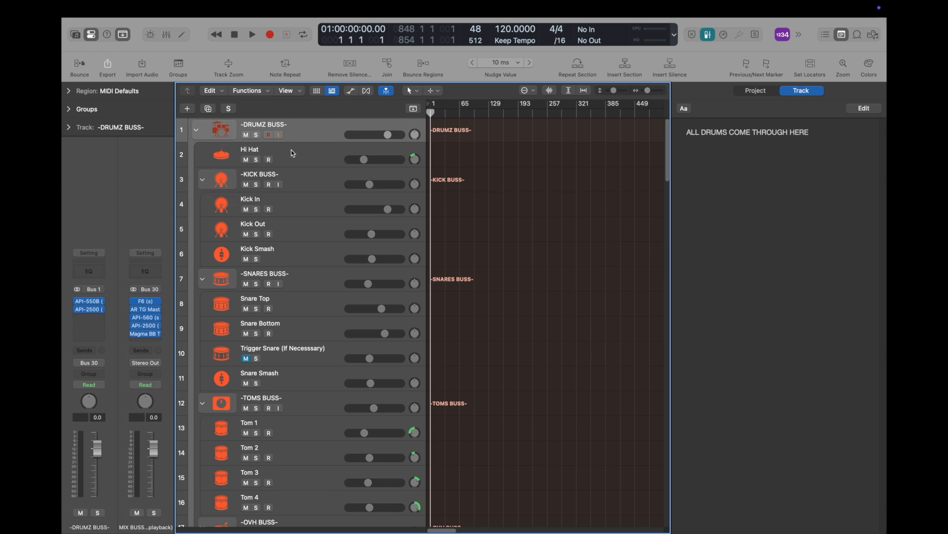
pyautogui.click(303, 155)
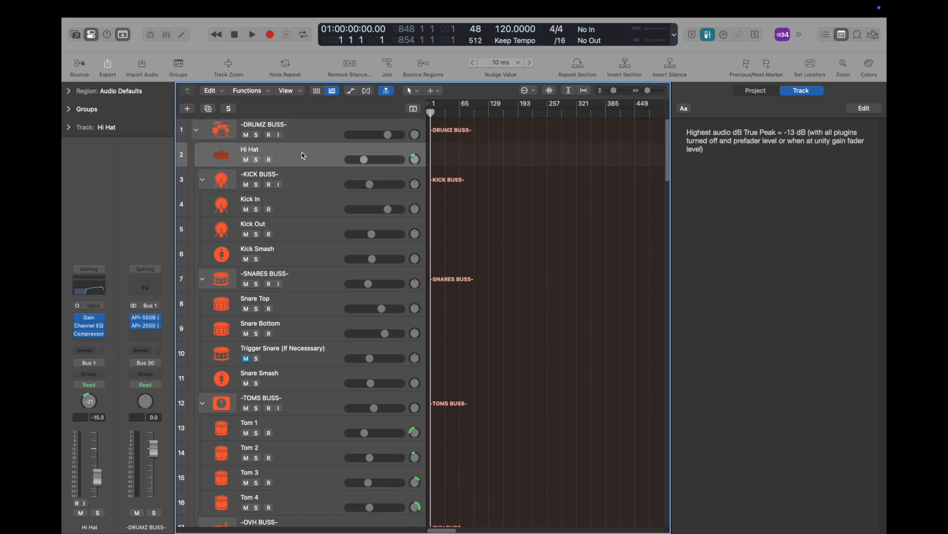
pyautogui.click(297, 200)
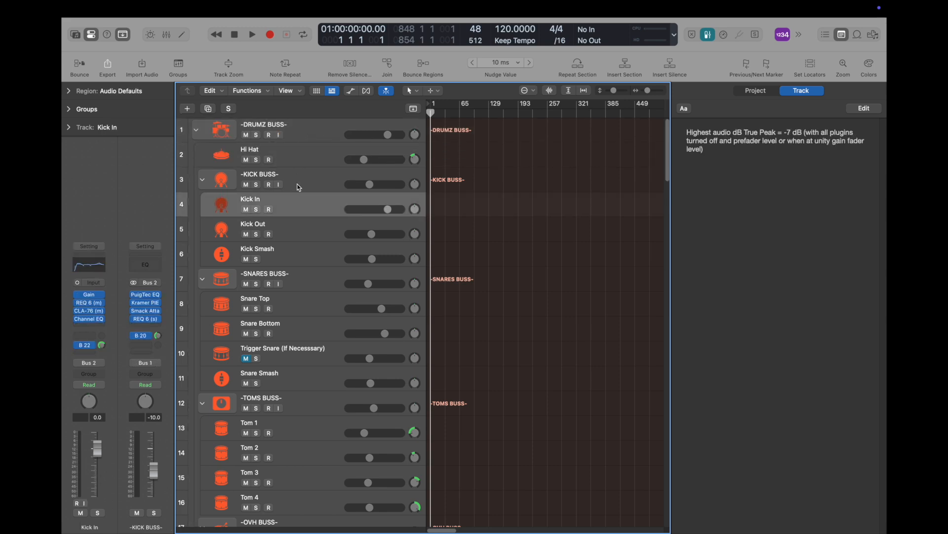
pyautogui.press('Down')
pyautogui.press('Down')
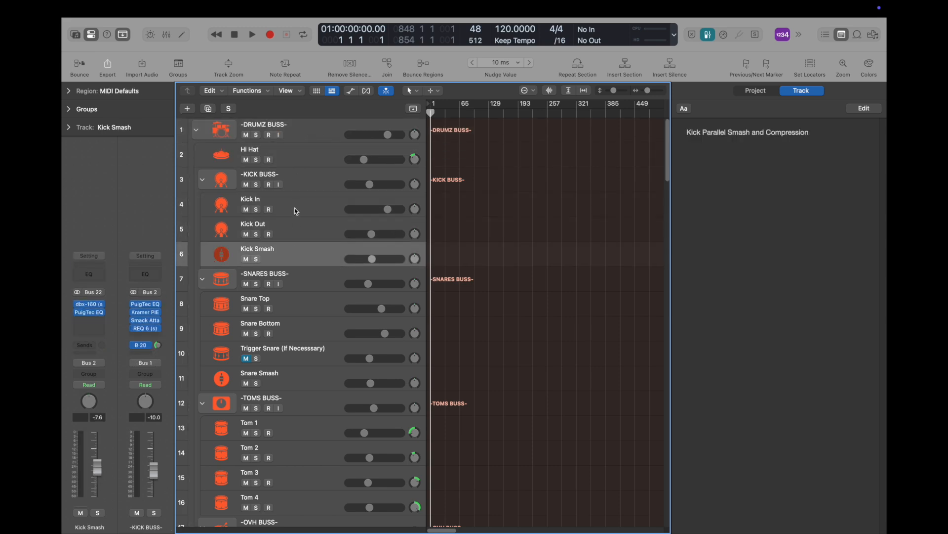
pyautogui.click(306, 179)
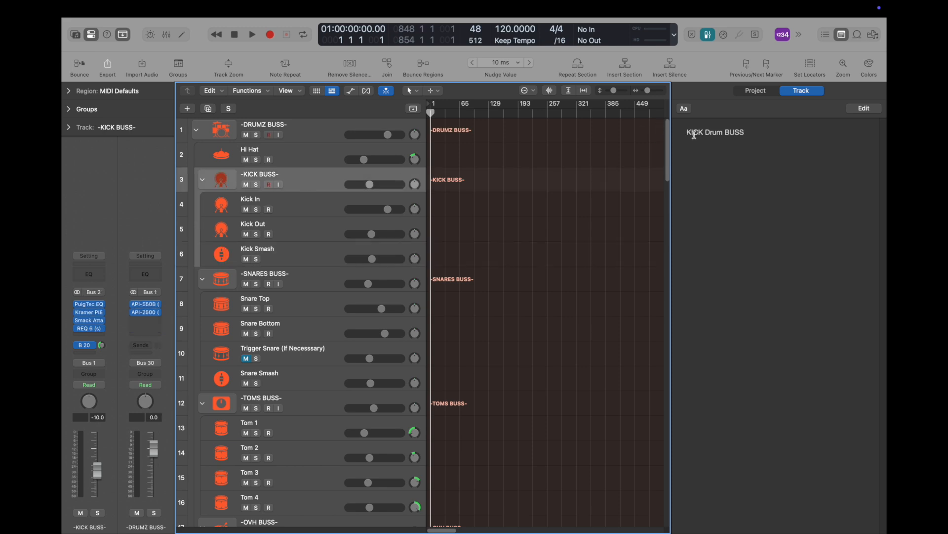
# Step: Read the track notes of the -SNARES BUSS- and each of its snare tracks
pyautogui.click(330, 278)
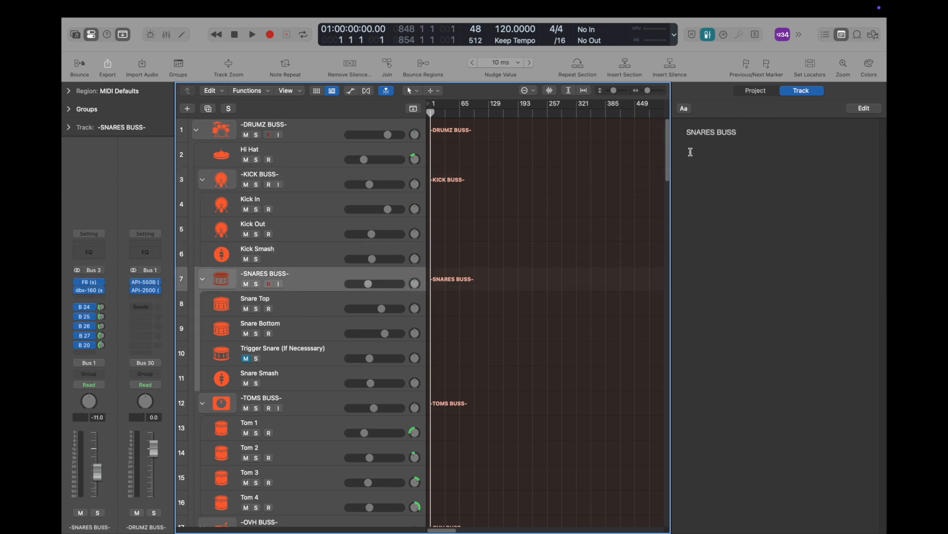
pyautogui.click(343, 300)
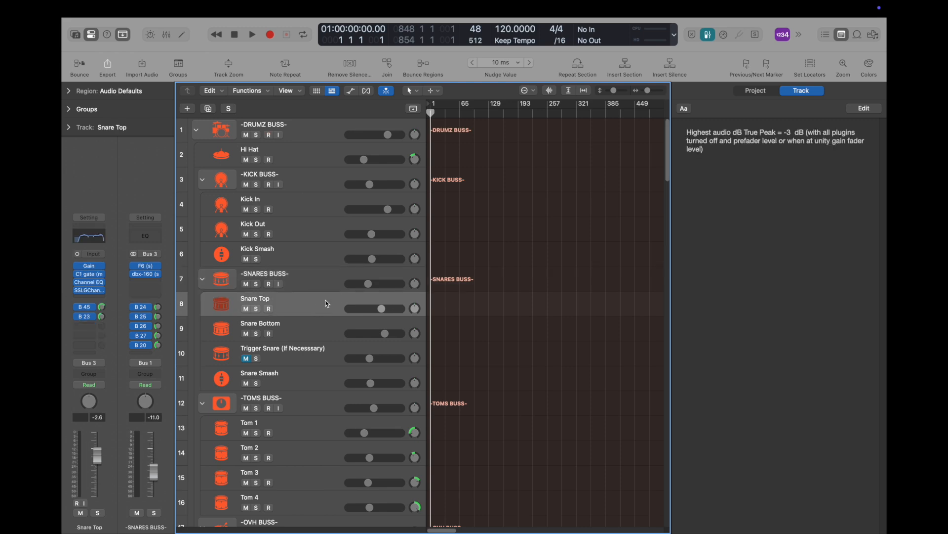
pyautogui.click(313, 330)
pyautogui.click(304, 359)
pyautogui.click(304, 381)
pyautogui.click(307, 280)
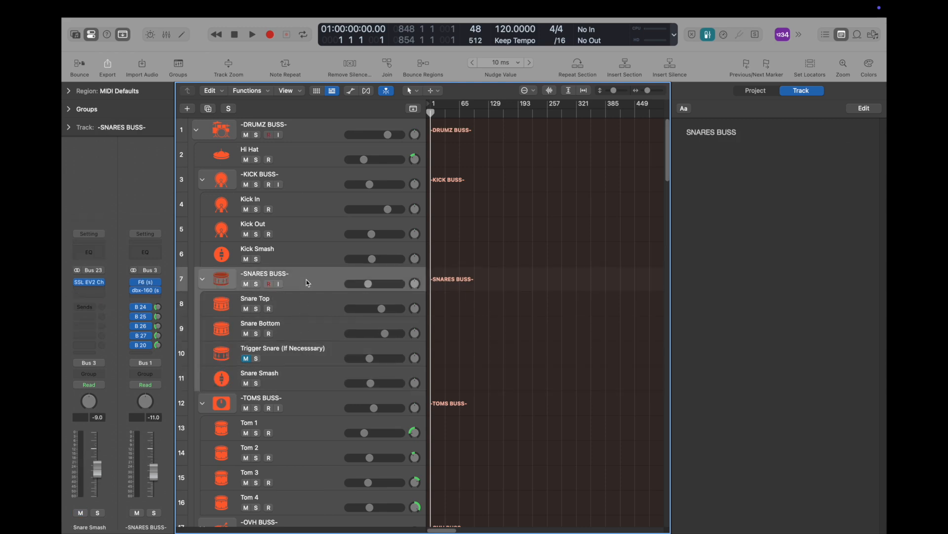
# Step: Read the track notes of the toms and overheads, and return to the Hi Hat track's note
pyautogui.scroll(-1, 305, 292)
pyautogui.scroll(-5, 303, 369)
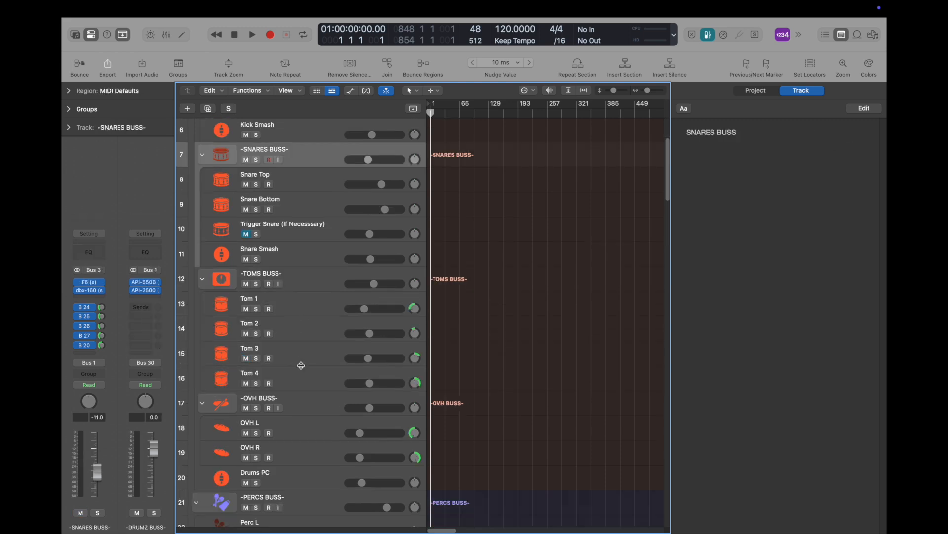
pyautogui.click(304, 288)
pyautogui.click(306, 299)
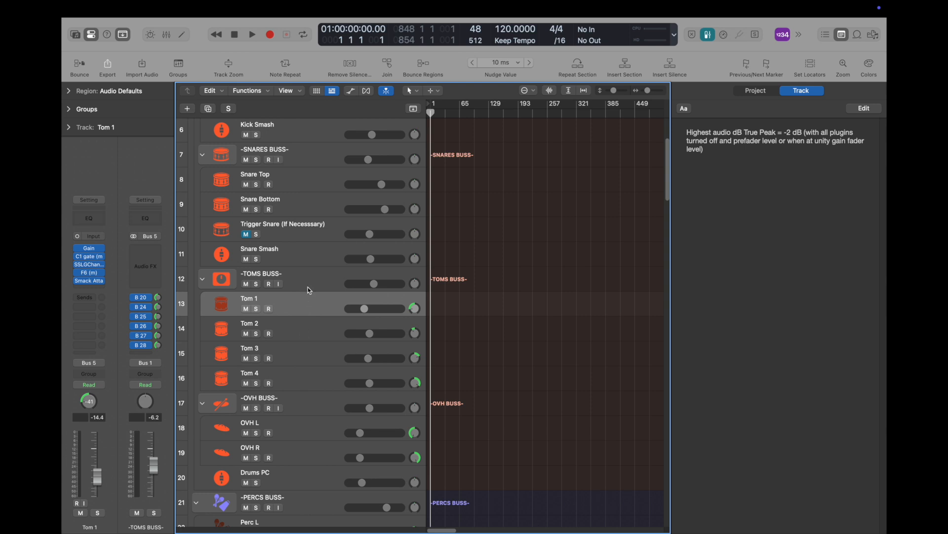
pyautogui.scroll(-2, 307, 349)
pyautogui.scroll(-2, 306, 349)
pyautogui.click(302, 360)
pyautogui.click(303, 404)
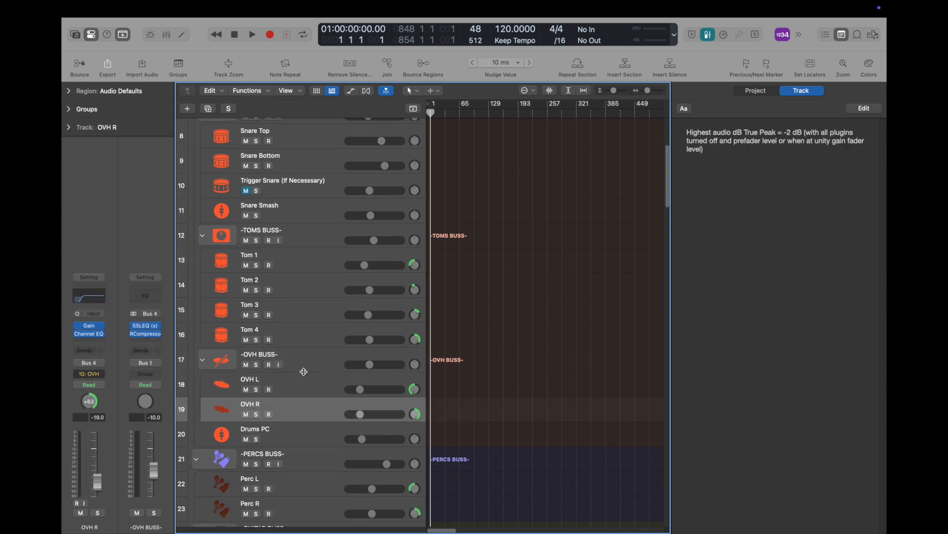
pyautogui.scroll(10, 303, 375)
pyautogui.click(307, 159)
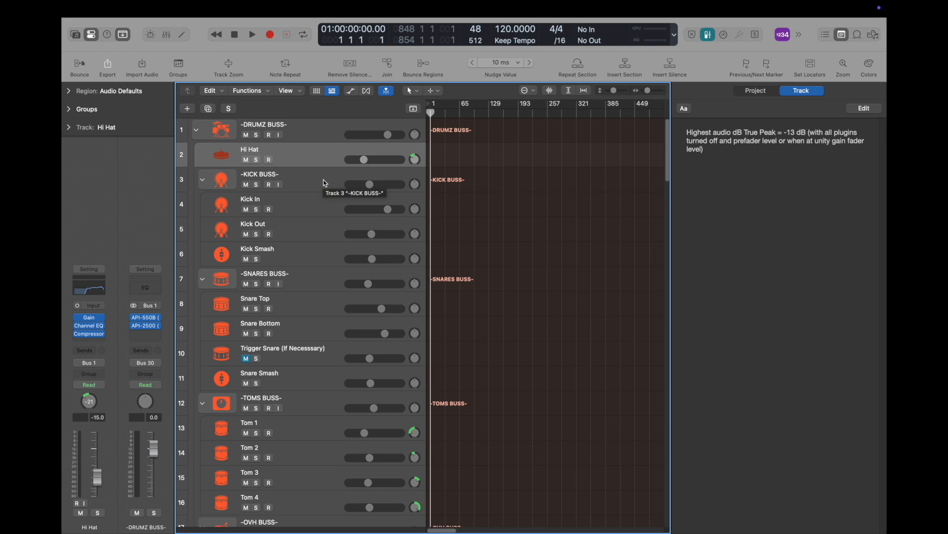
# Step: Show the mixer, hide the note pads and bring the plug-in and send slots into view
pyautogui.press('x')
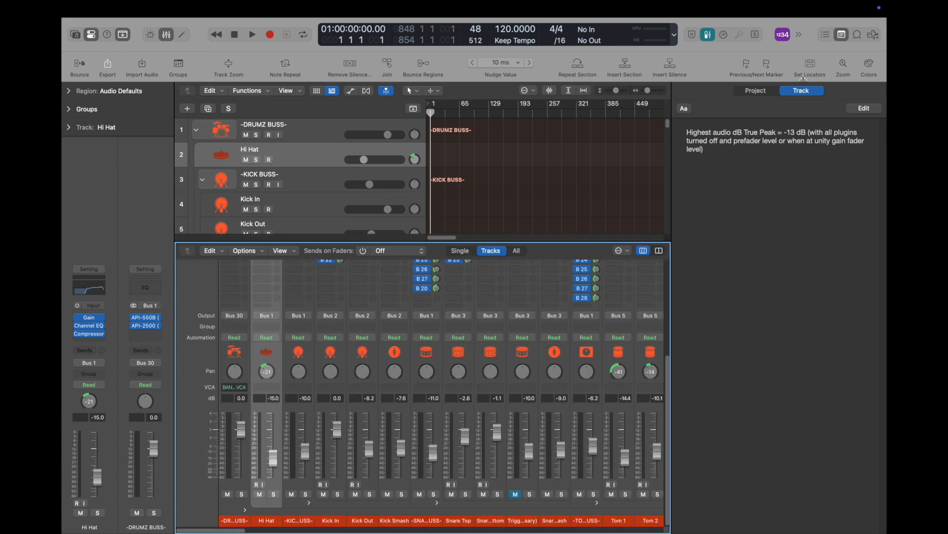
pyautogui.click(835, 39)
pyautogui.scroll(5, 614, 296)
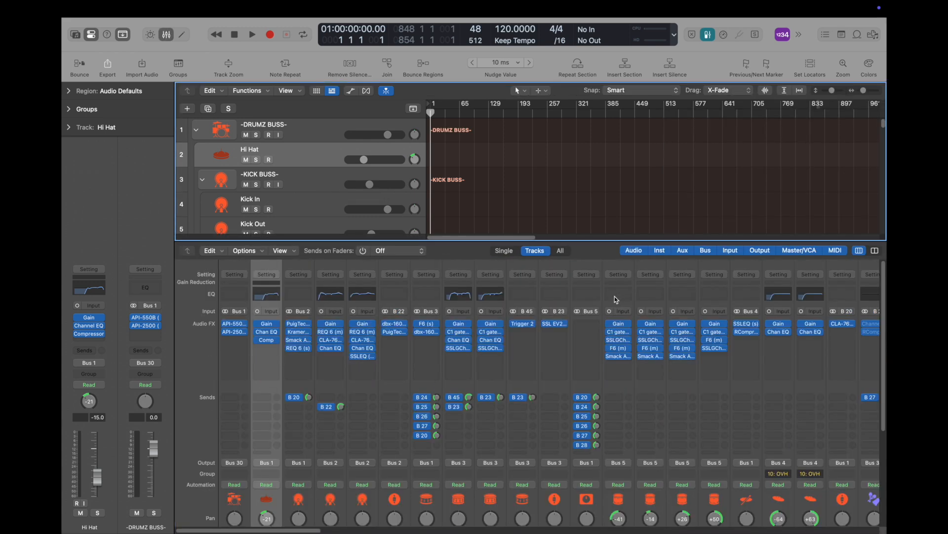
# Step: Select all channel strips from -DRUMZ BUSS- to the end of the mixer and bypass all their audio effect plug-ins
pyautogui.click(237, 266)
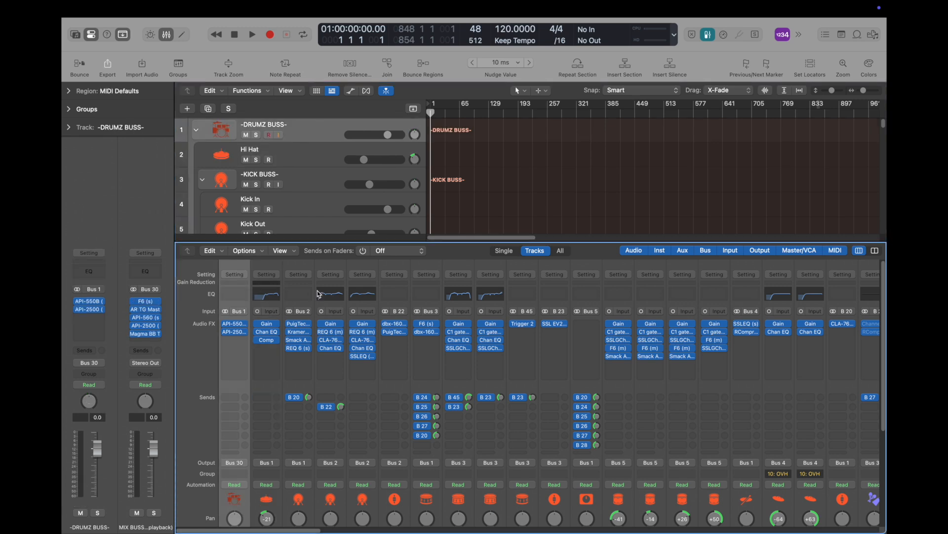
pyautogui.hscroll(15, 318, 292)
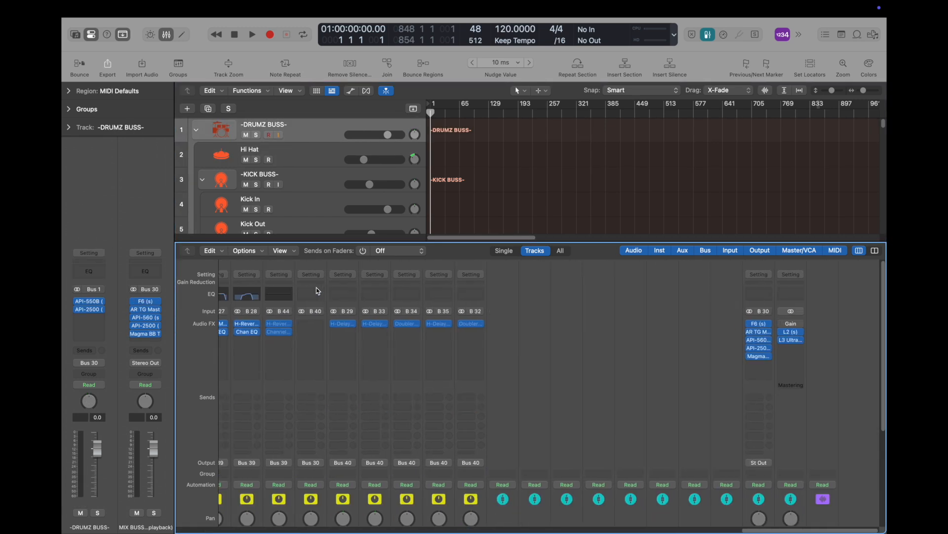
pyautogui.scroll(-5, 430, 322)
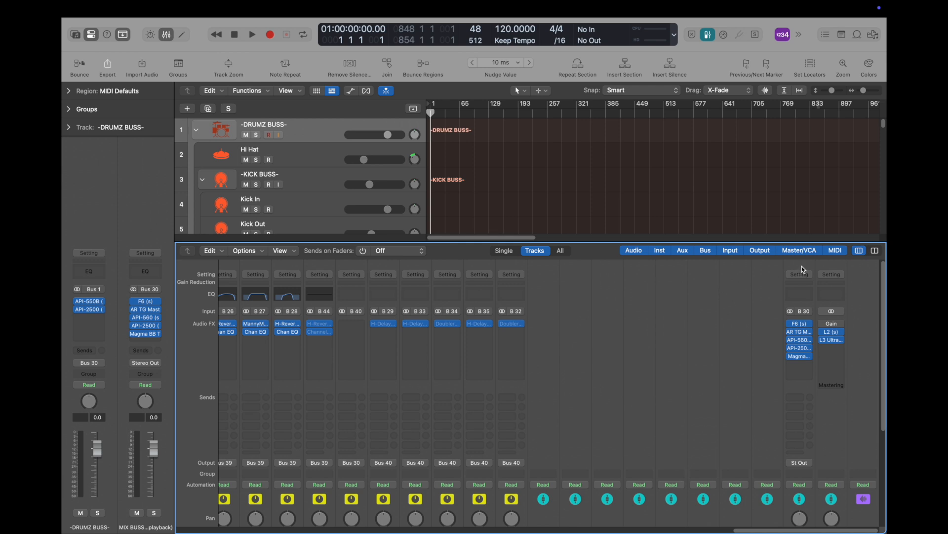
pyautogui.scroll(5, 801, 270)
pyautogui.keyDown('shift'); pyautogui.click(834, 264); pyautogui.keyUp('shift')
pyautogui.moveTo(823, 332); pyautogui.dragTo(826, 339)
pyautogui.click(790, 324)
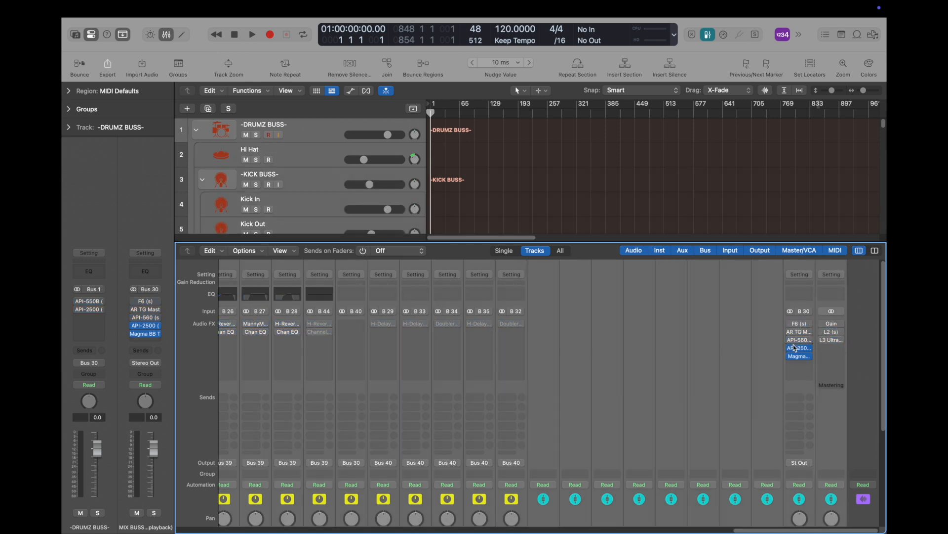
pyautogui.hscroll(-15, 642, 318)
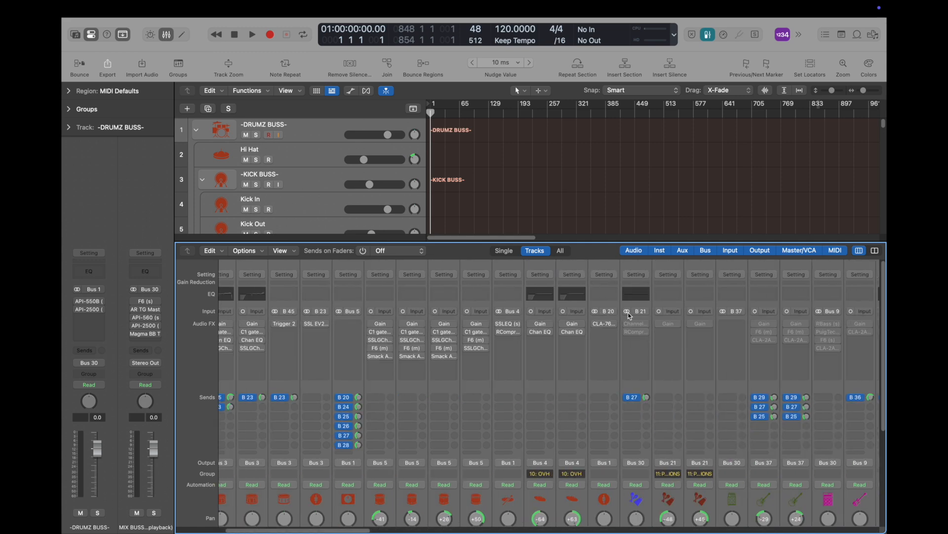
# Step: Bypass every send slot on the selected channel strips and check the sends across the whole mixer
pyautogui.click(290, 397)
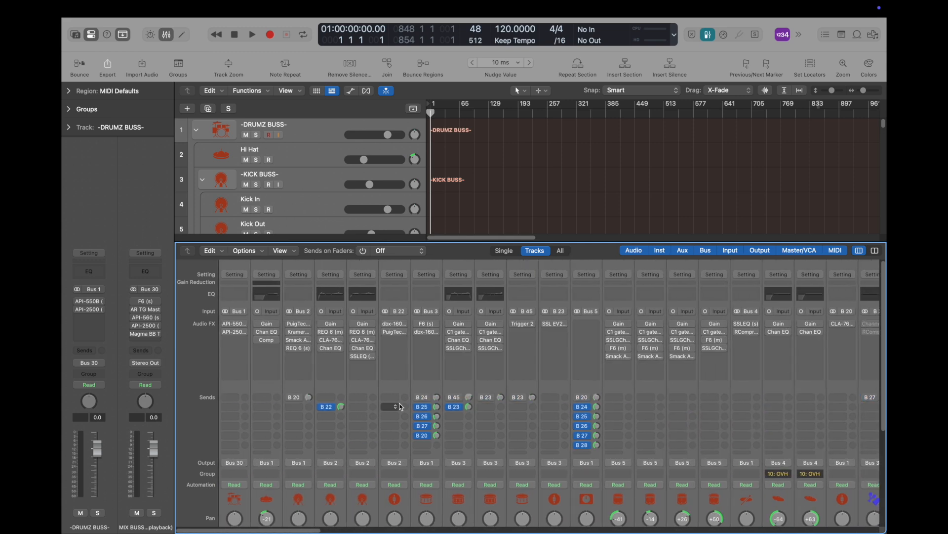
pyautogui.click(322, 407)
pyautogui.moveTo(418, 417); pyautogui.dragTo(417, 453)
pyautogui.click(582, 445)
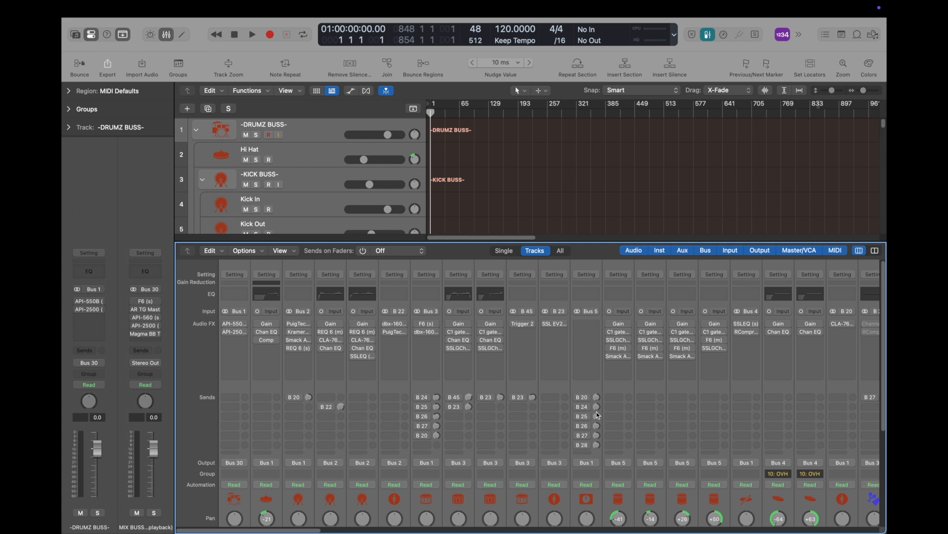
pyautogui.hscroll(5, 592, 406)
pyautogui.hscroll(15, 592, 406)
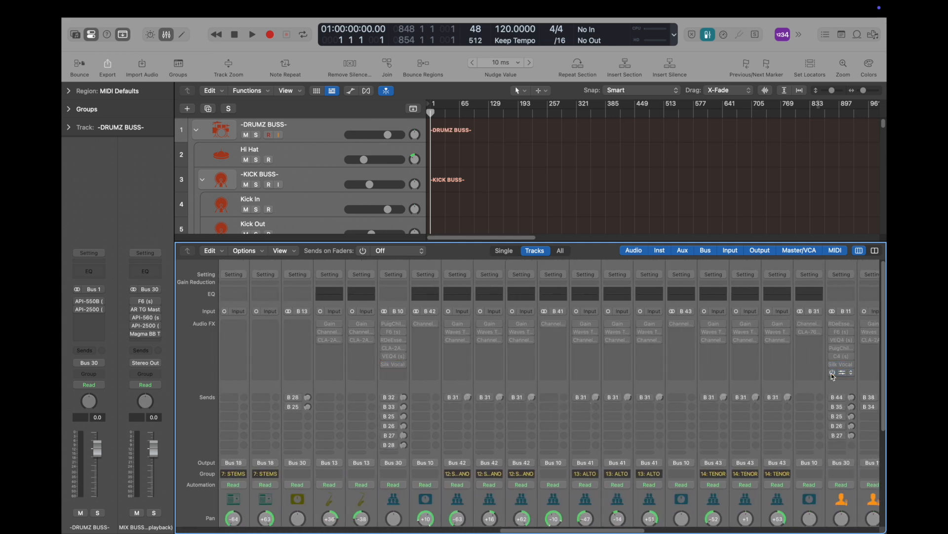
pyautogui.hscroll(15, 833, 383)
pyautogui.hscroll(-20, 833, 383)
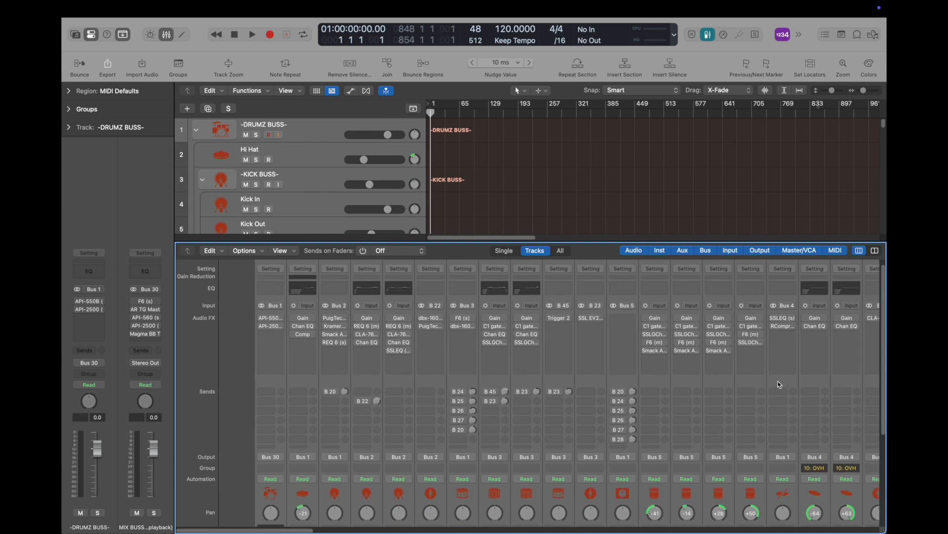
pyautogui.scroll(-5, 650, 386)
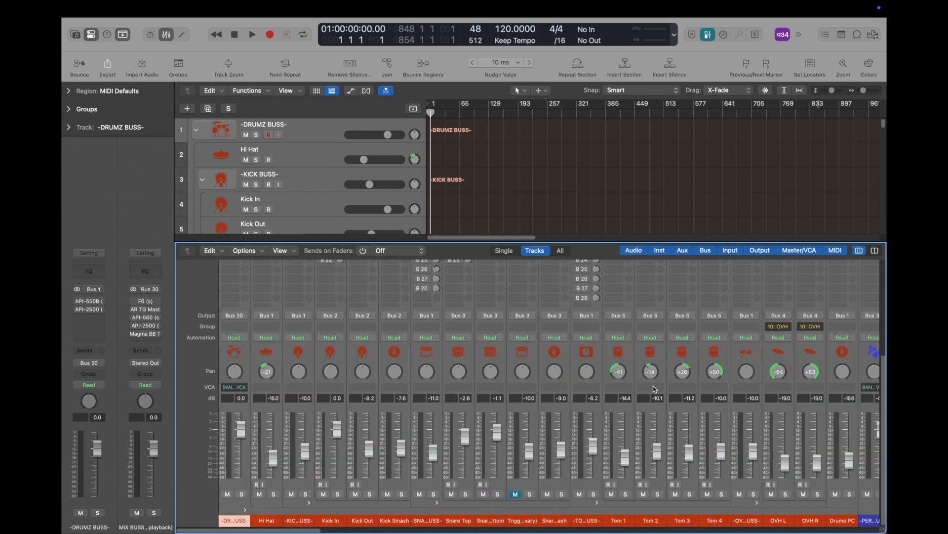
# Step: Hide the mixer and select the Hi Hat track in the track list
pyautogui.press('x')
pyautogui.click(326, 253)
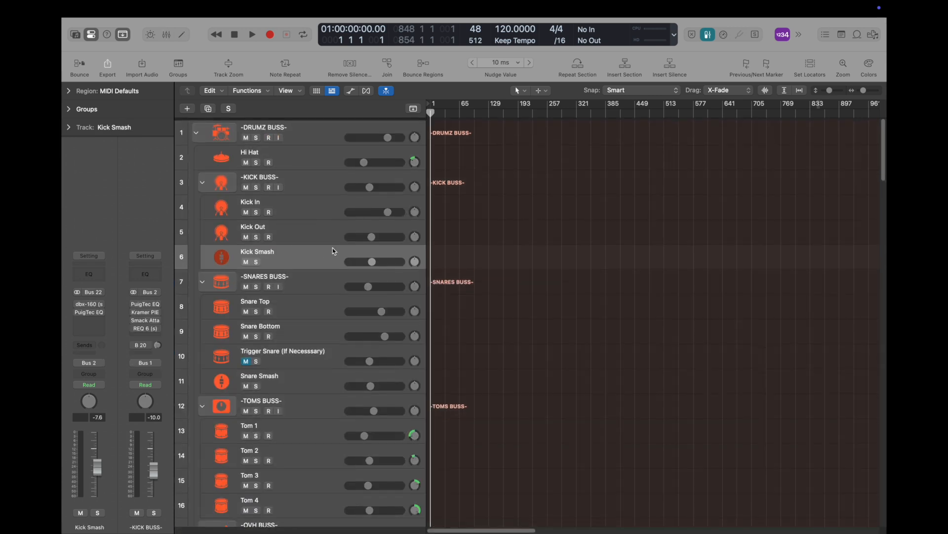
pyautogui.click(325, 133)
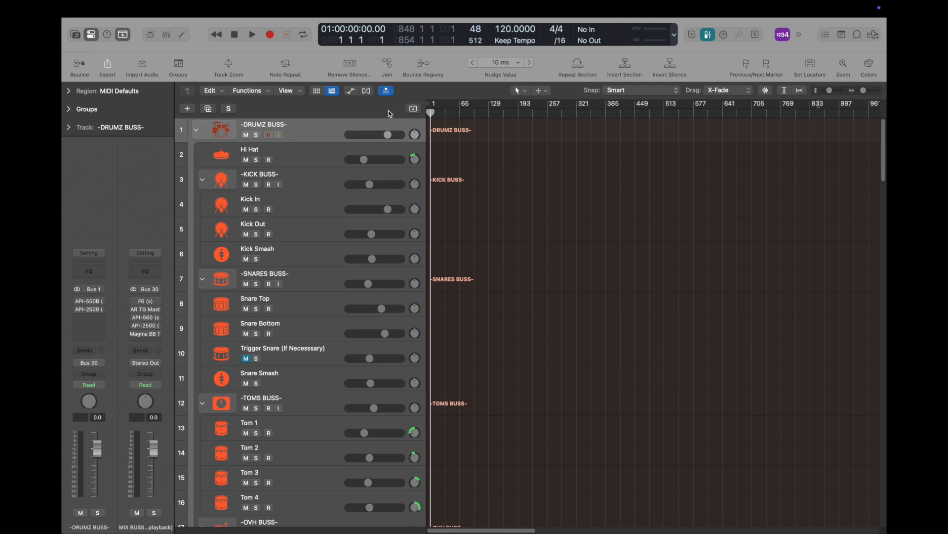
pyautogui.click(337, 155)
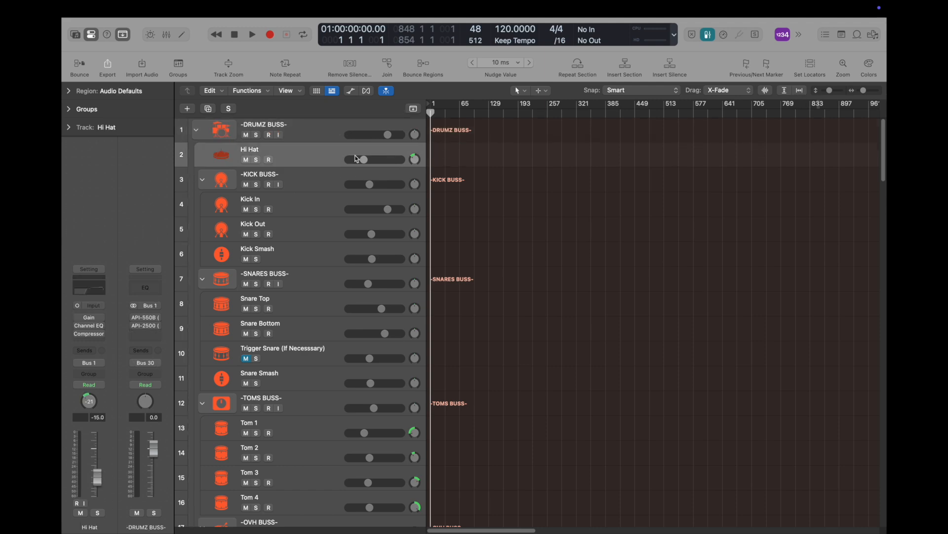
# Step: Select the Kick In track and show its track notes in place of the file browser
pyautogui.click(874, 35)
pyautogui.click(319, 191)
pyautogui.click(319, 207)
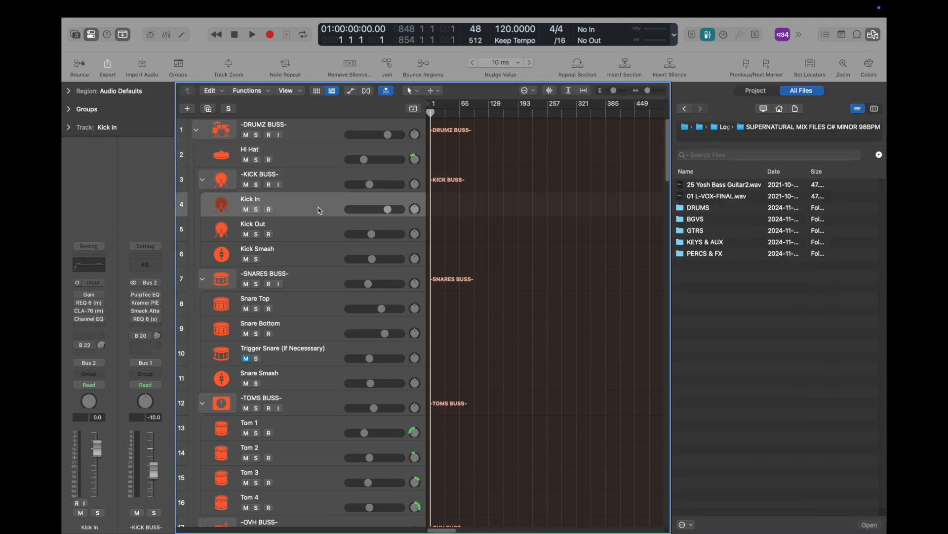
pyautogui.click(842, 35)
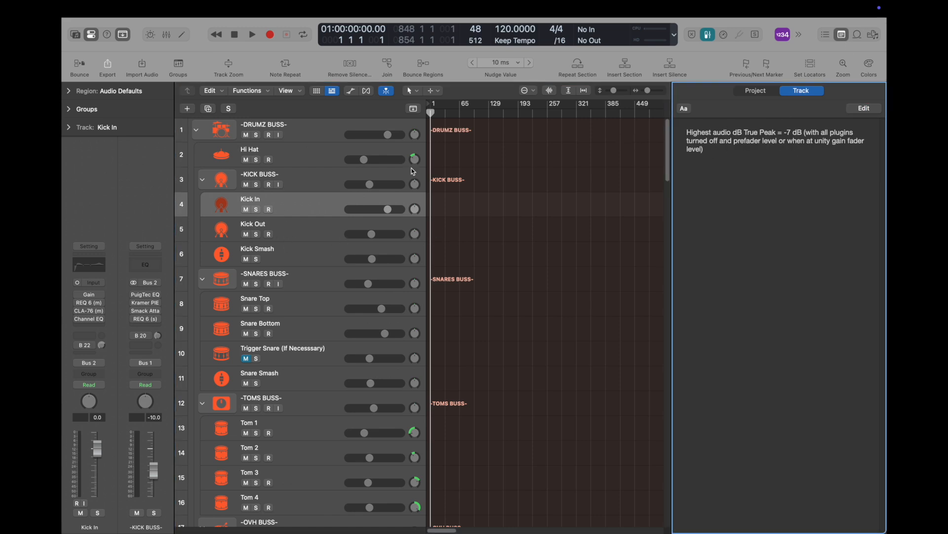
# Step: Read the track notes of Kick Out, Kick Smash, -SNARES BUSS- and Snare Top one after another
pyautogui.click(313, 229)
pyautogui.click(320, 255)
pyautogui.click(324, 273)
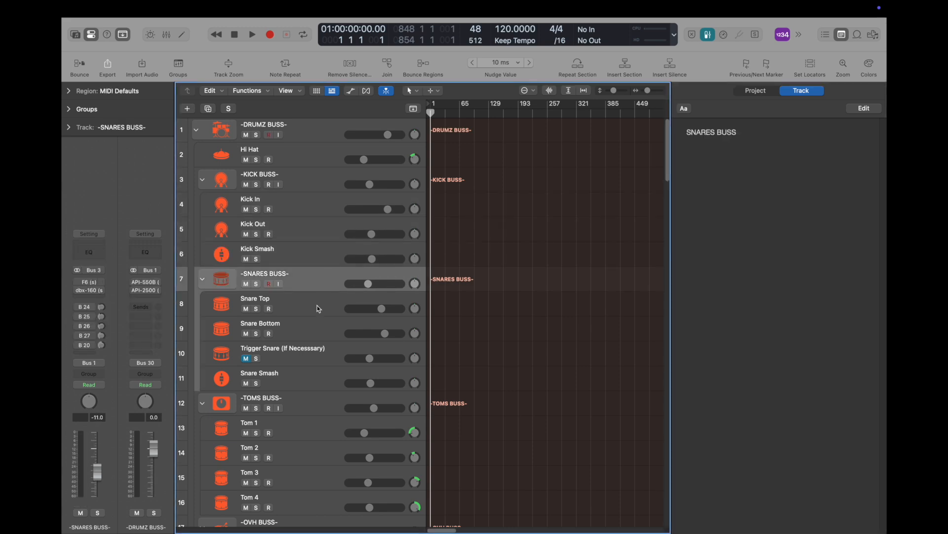
pyautogui.click(303, 305)
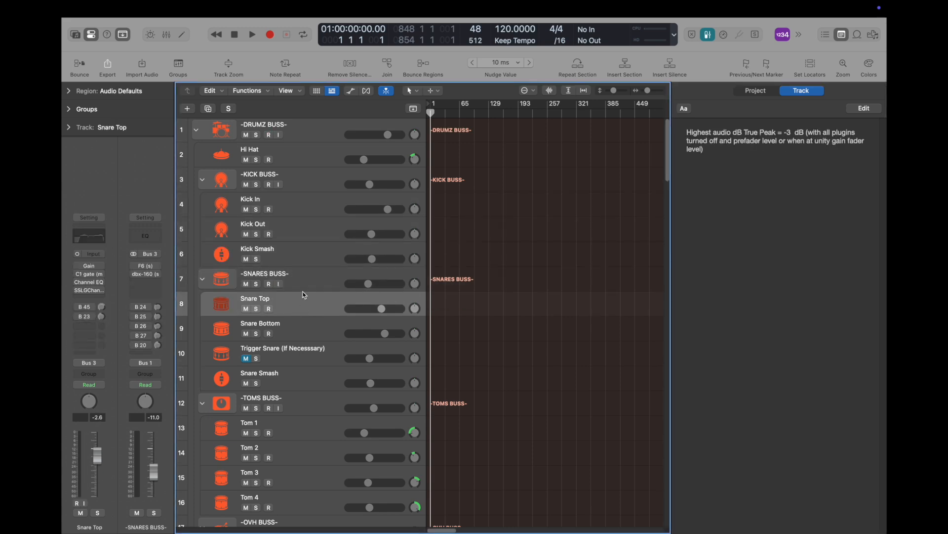
pyautogui.click(310, 280)
pyautogui.click(311, 303)
pyautogui.scroll(-1, 314, 357)
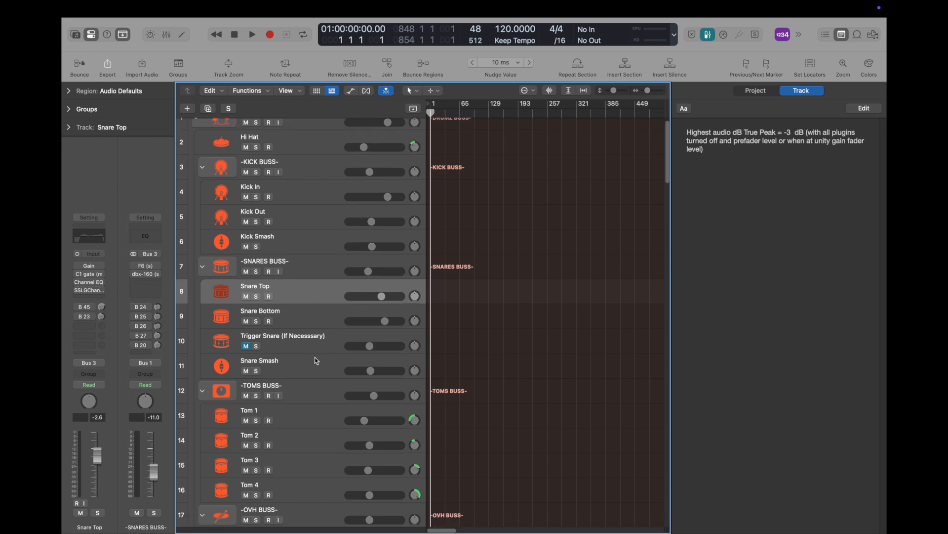
# Step: Read the track notes of -PERCS BUSS-, Perc L, Perc R and -GUITAR BUSS-
pyautogui.scroll(-10, 314, 358)
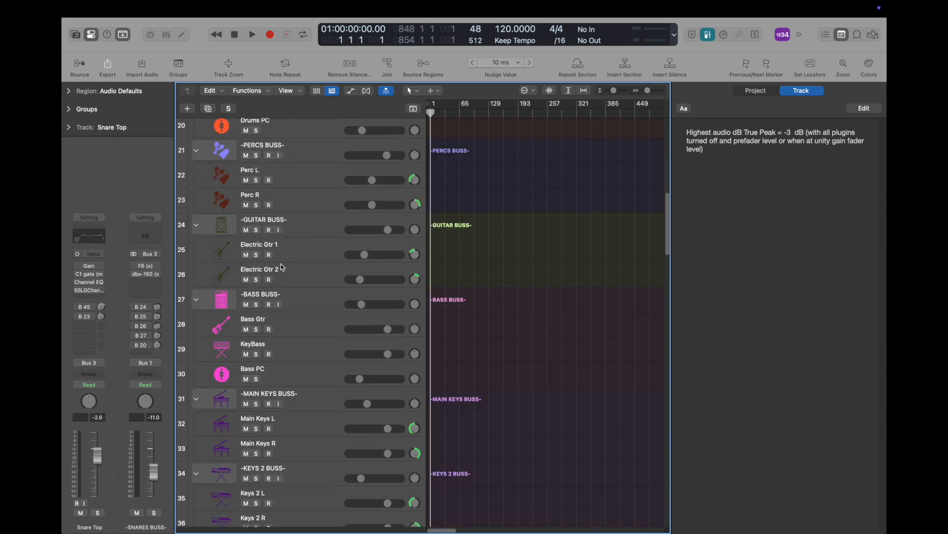
pyautogui.click(301, 225)
pyautogui.click(302, 156)
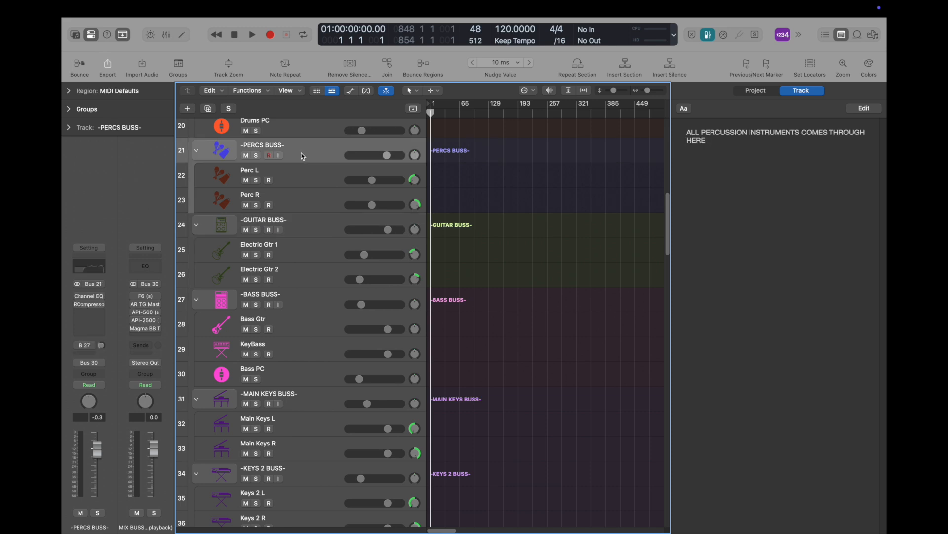
pyautogui.click(303, 171)
pyautogui.click(302, 197)
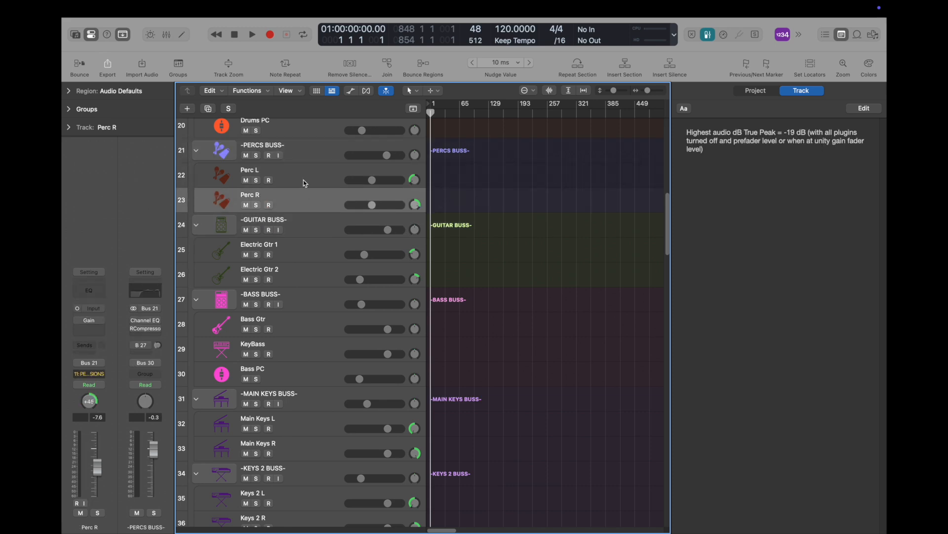
pyautogui.scroll(-1, 302, 295)
pyautogui.click(318, 215)
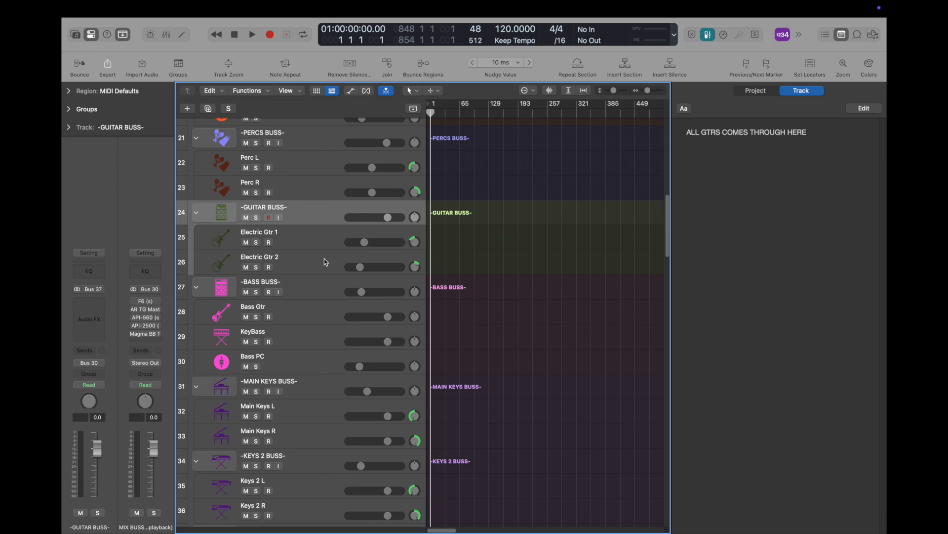
# Step: Read the track notes of -BASS BUSS-, Bass Gtr and Bass PC
pyautogui.scroll(-1, 323, 266)
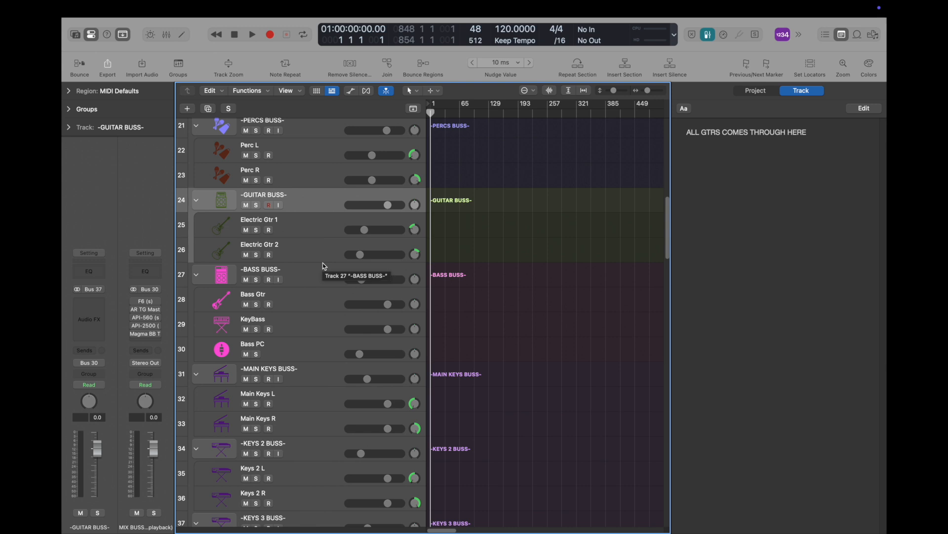
pyautogui.click(311, 282)
pyautogui.click(307, 295)
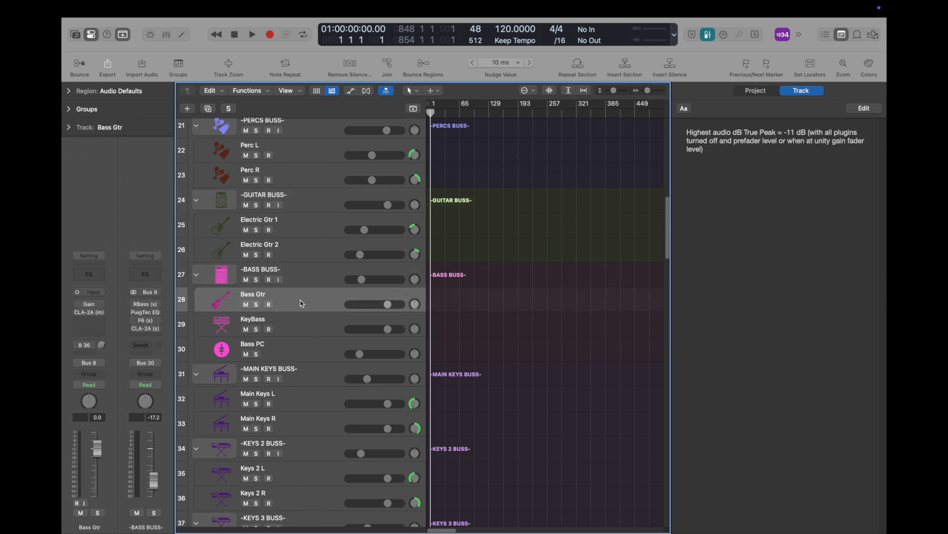
pyautogui.click(295, 346)
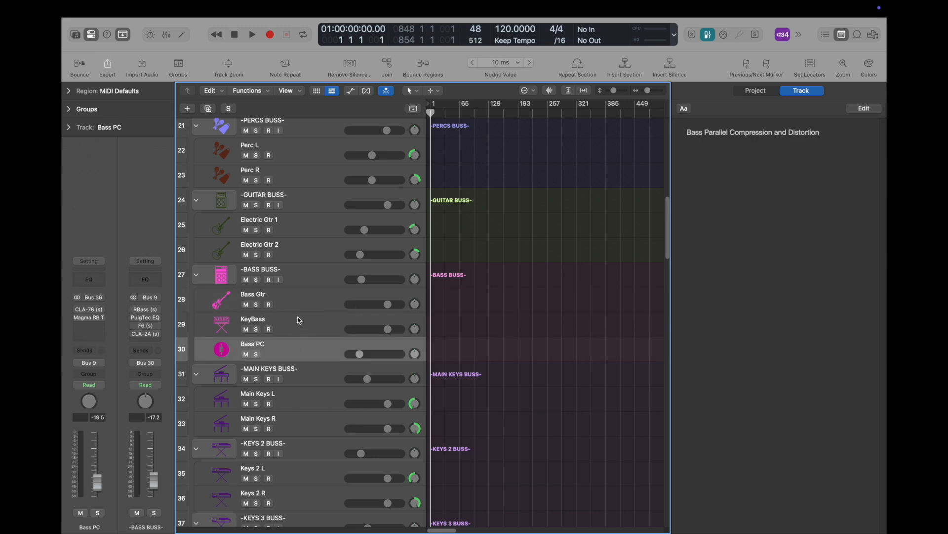
# Step: Select the Bass Gtr track and check where its Bus 36 send is routed
pyautogui.scroll(-5, 298, 319)
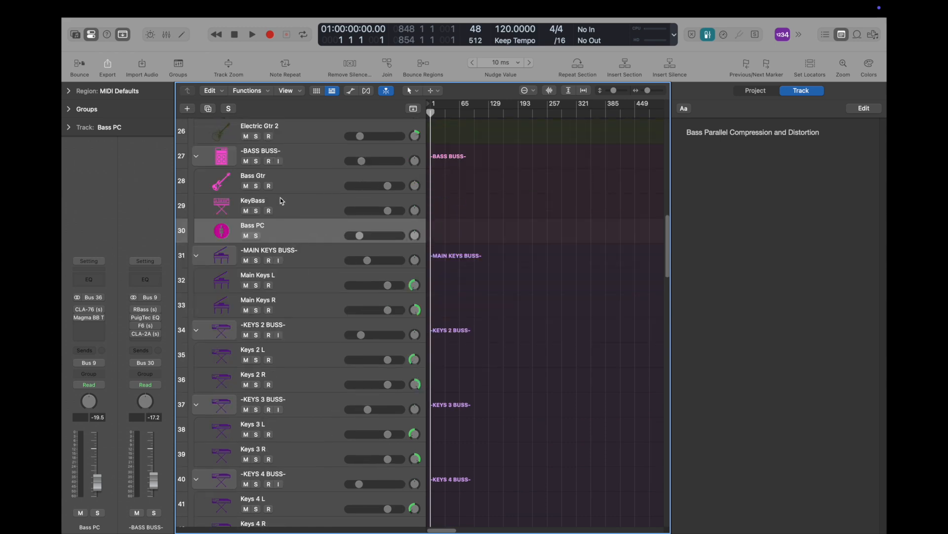
pyautogui.click(292, 180)
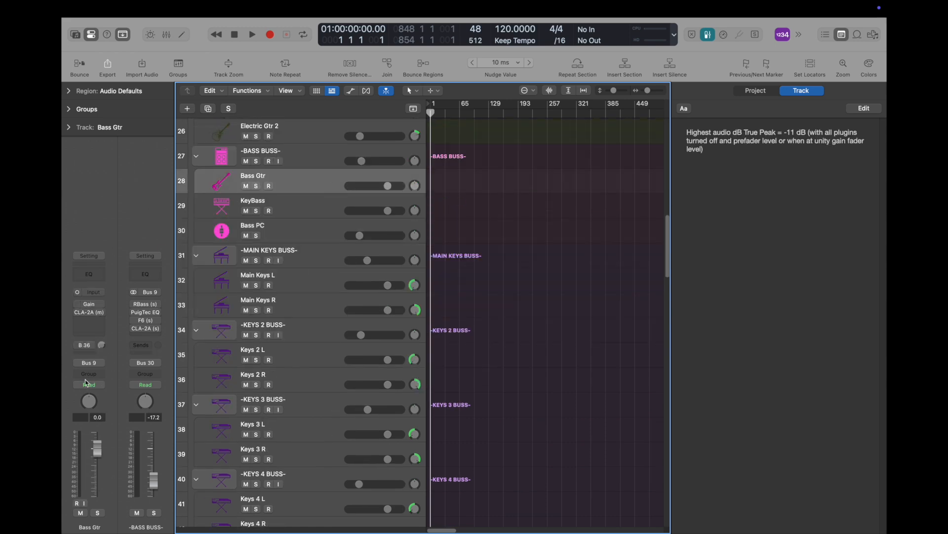
pyautogui.click(91, 345)
pyautogui.click(62, 347)
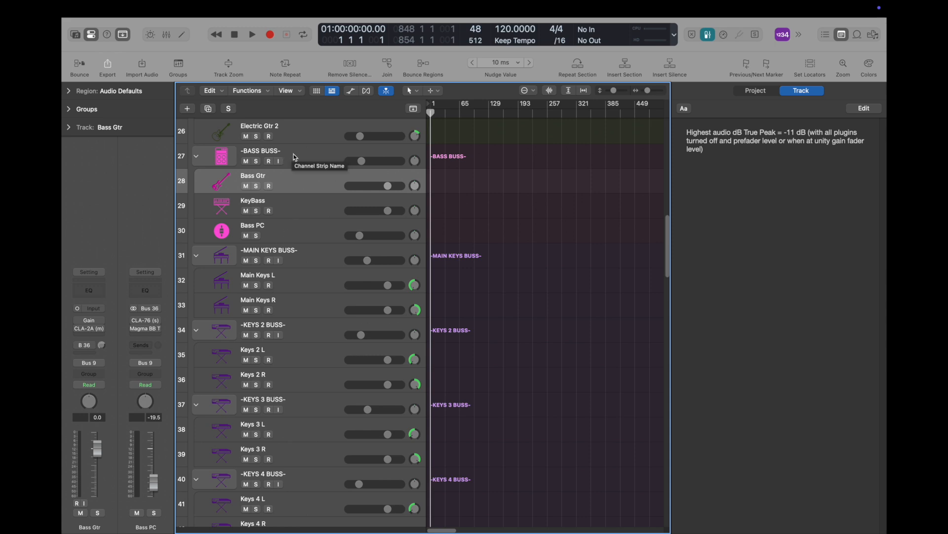
# Step: Read the track notes of Main Keys L and the Drums PC parallel compression track
pyautogui.click(298, 279)
pyautogui.scroll(15, 303, 205)
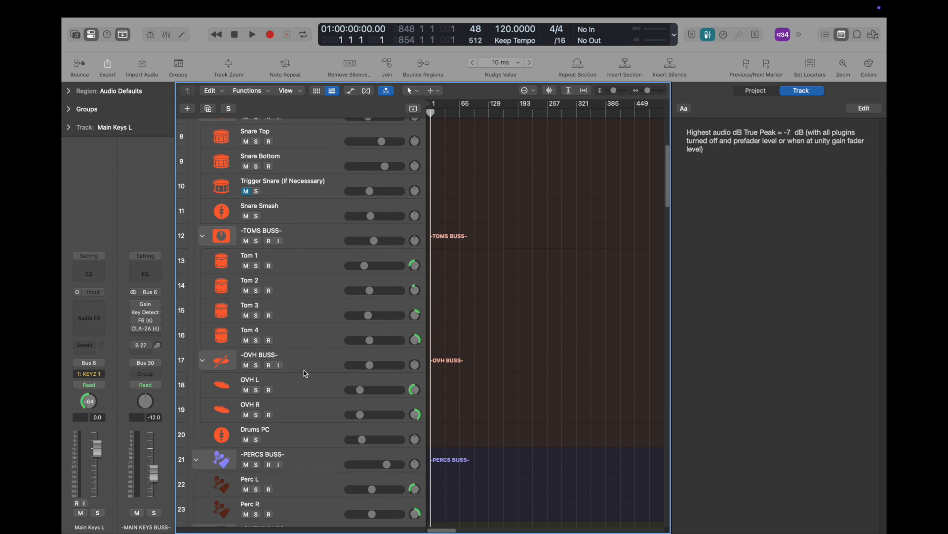
pyautogui.click(292, 434)
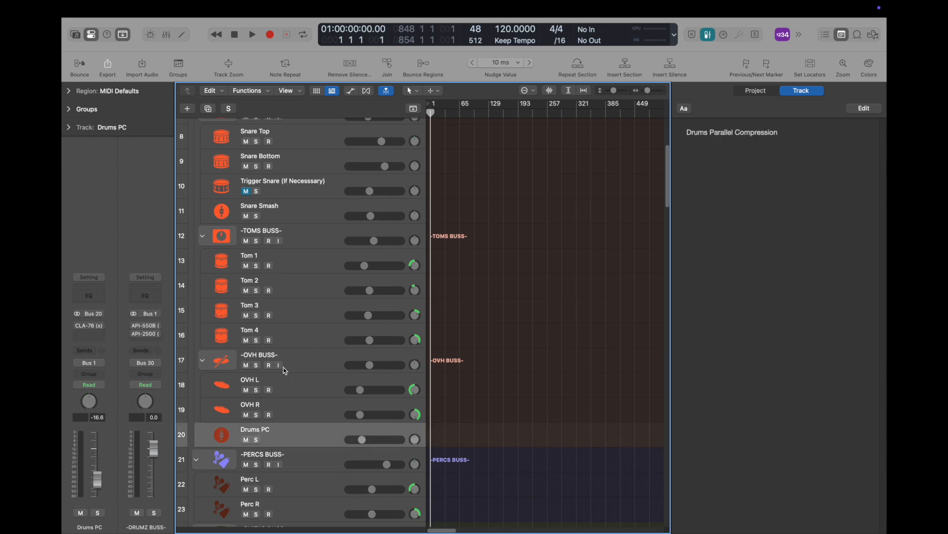
pyautogui.scroll(5, 285, 371)
# Step: Select -KICK BUSS- and check where its Bus 20 send is routed
pyautogui.click(291, 206)
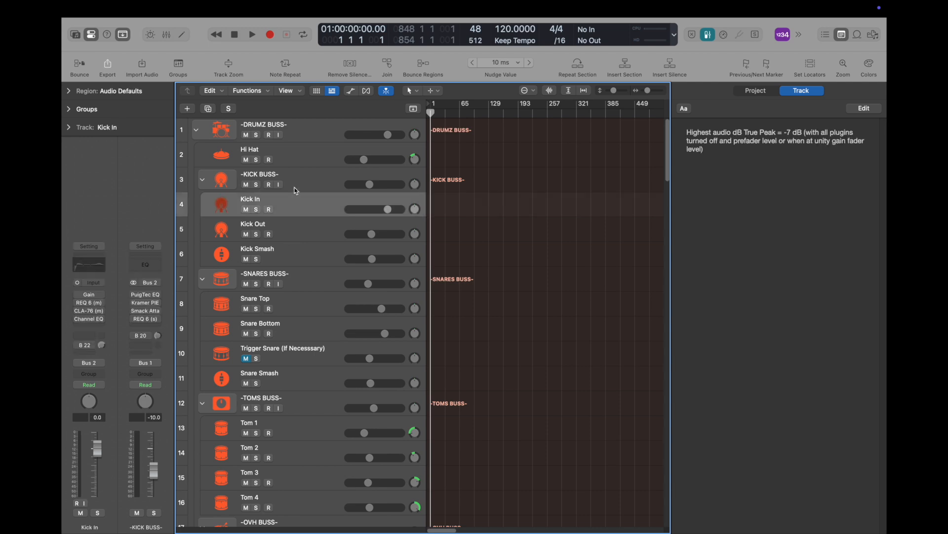
pyautogui.click(305, 182)
pyautogui.click(86, 344)
pyautogui.click(62, 339)
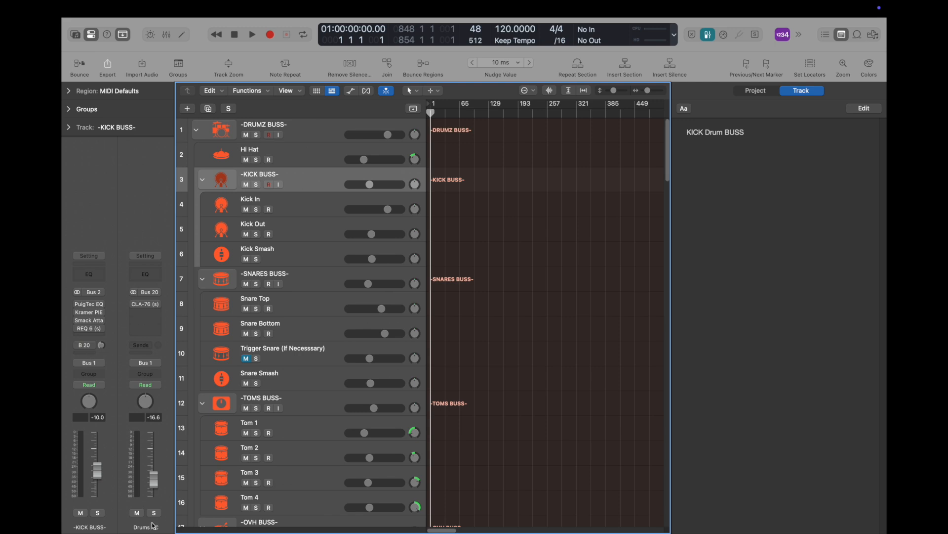
# Step: Check where the Bus 20 send of -TOMS BUSS- is routed and inspect the Drums PC track
pyautogui.scroll(-5, 271, 343)
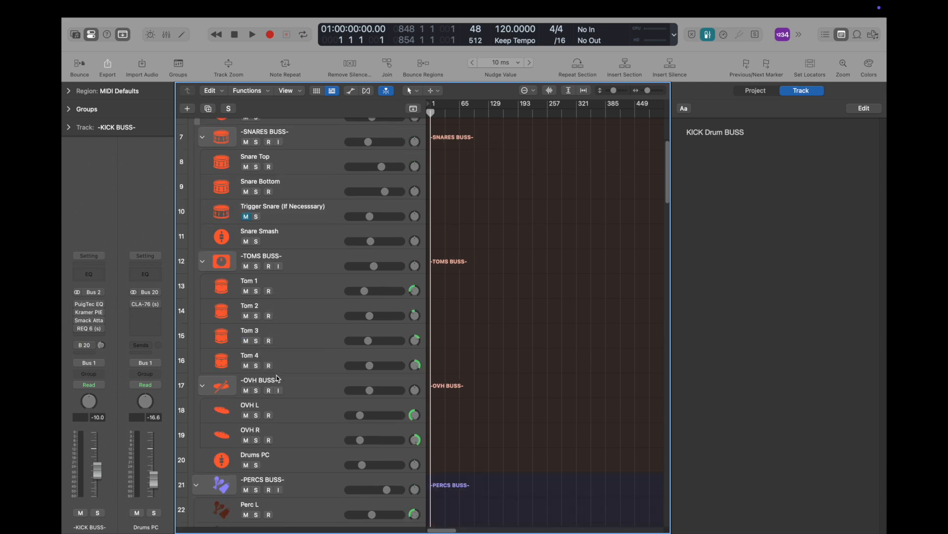
pyautogui.scroll(-3, 274, 378)
pyautogui.click(289, 182)
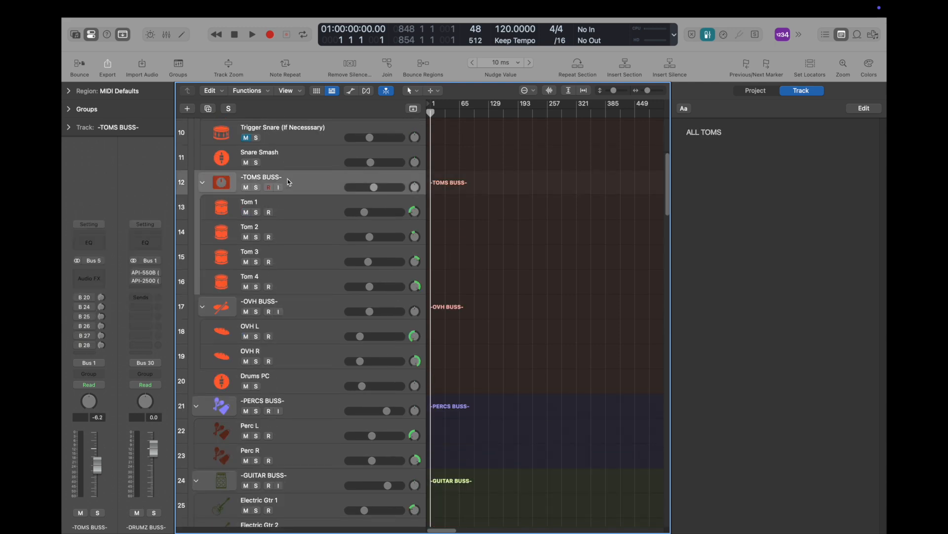
pyautogui.click(97, 296)
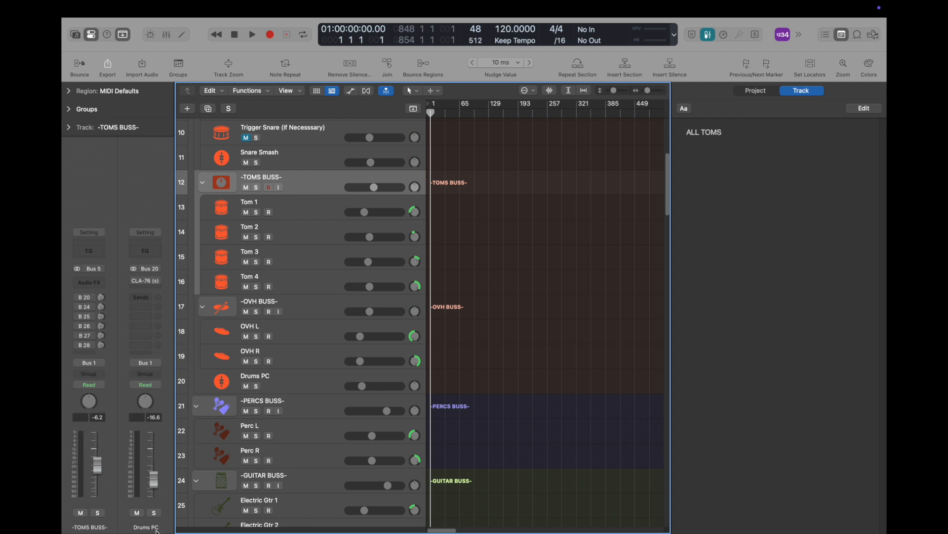
pyautogui.click(285, 386)
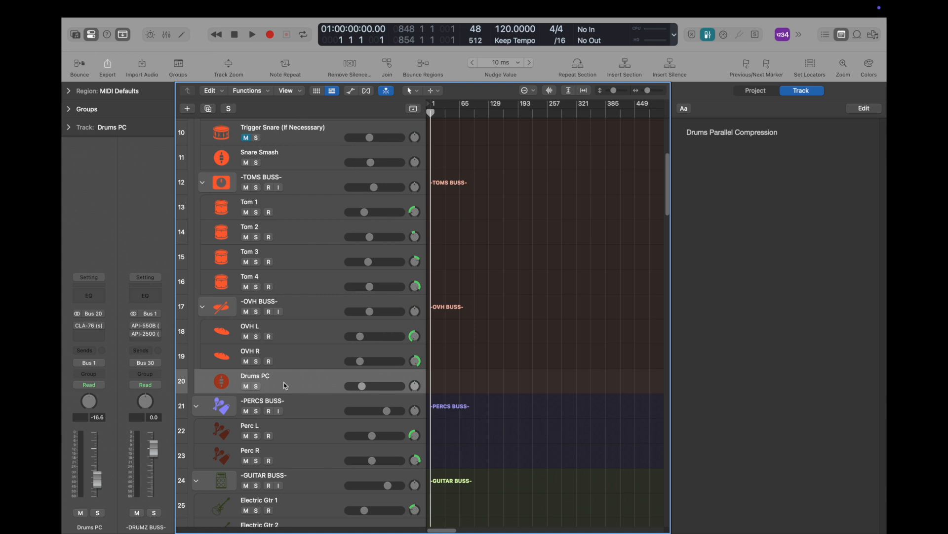
# Step: Look through the drum, bass and keys tracks and read the notes of -MAIN KEYS BUSS-
pyautogui.scroll(1, 285, 385)
pyautogui.scroll(-3, 282, 393)
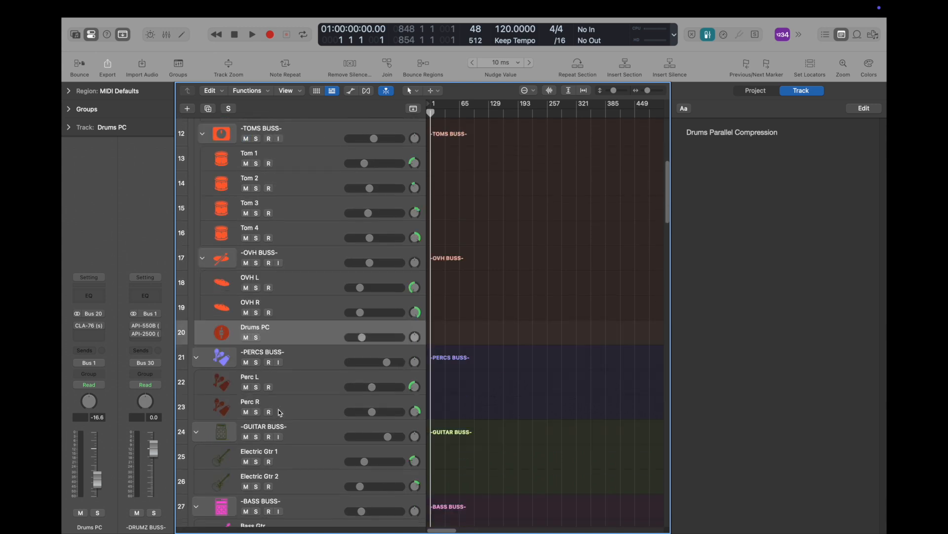
pyautogui.scroll(2, 280, 418)
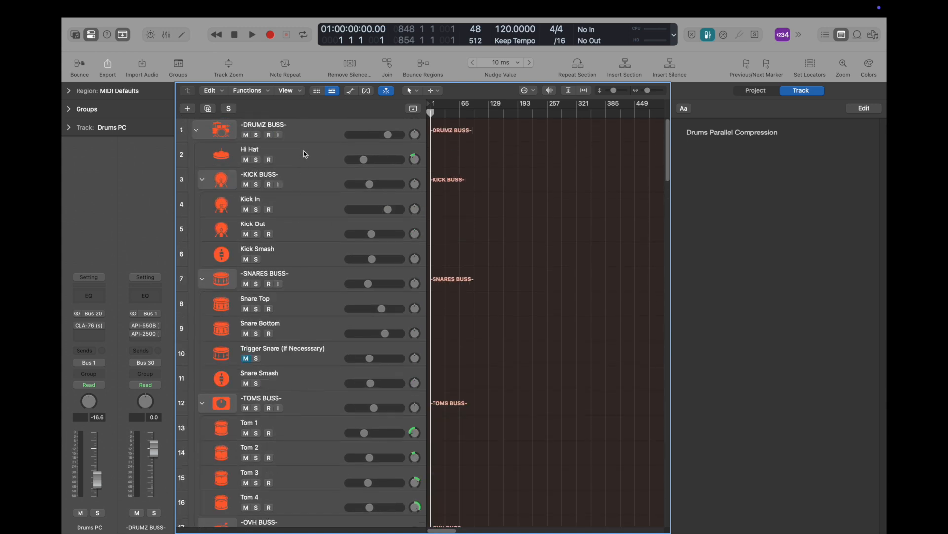
pyautogui.scroll(-20, 277, 437)
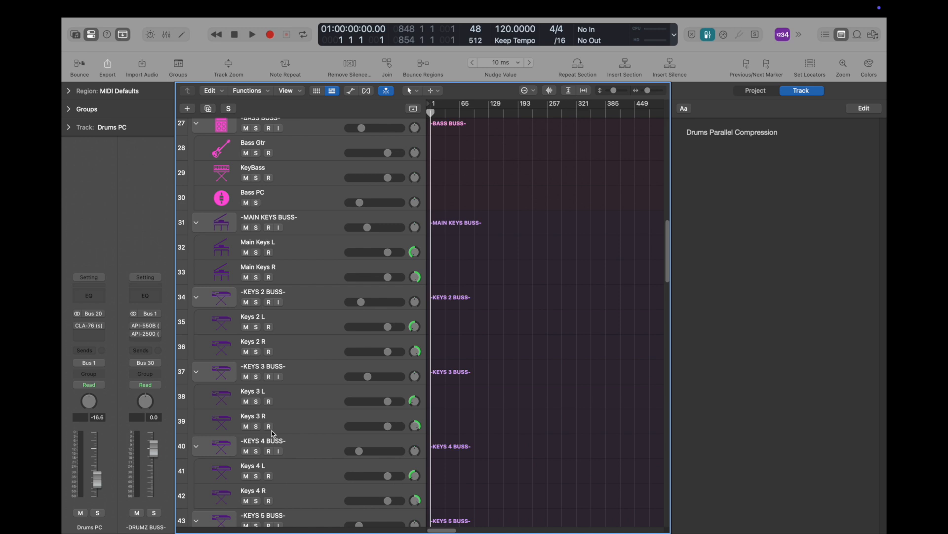
pyautogui.scroll(9, 271, 428)
pyautogui.click(305, 264)
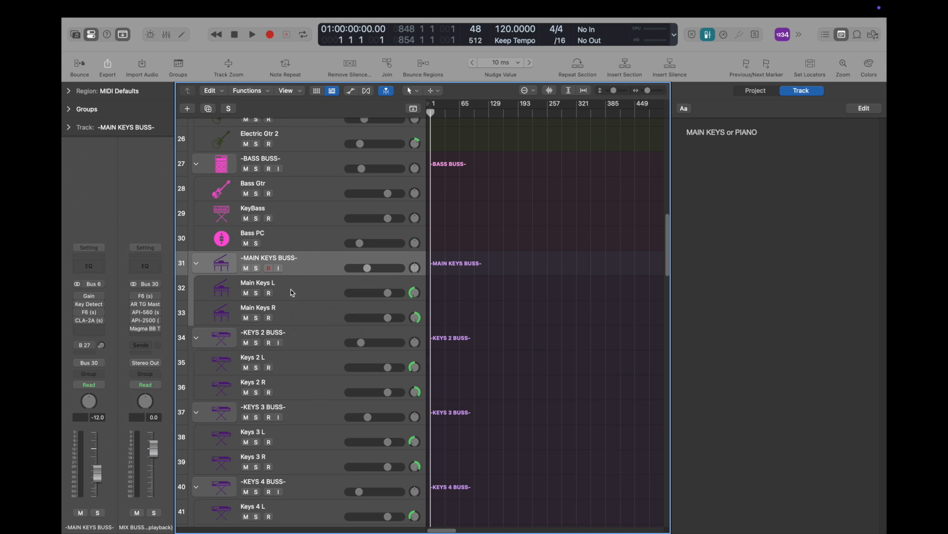
# Step: Look over the keys, organ, stems, sax and background vocal tracks and read the Keys 4 L notes
pyautogui.scroll(-10, 292, 302)
pyautogui.scroll(-8, 311, 257)
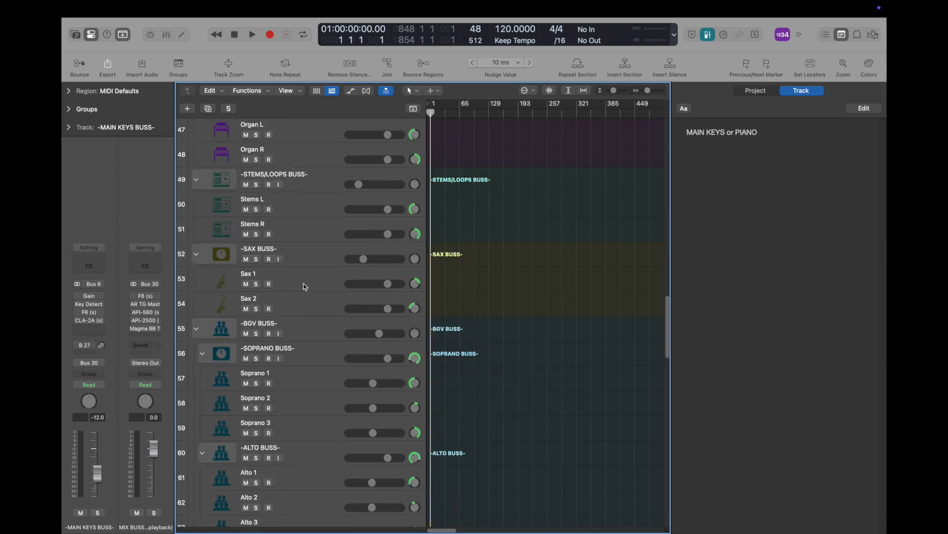
pyautogui.scroll(-1, 303, 283)
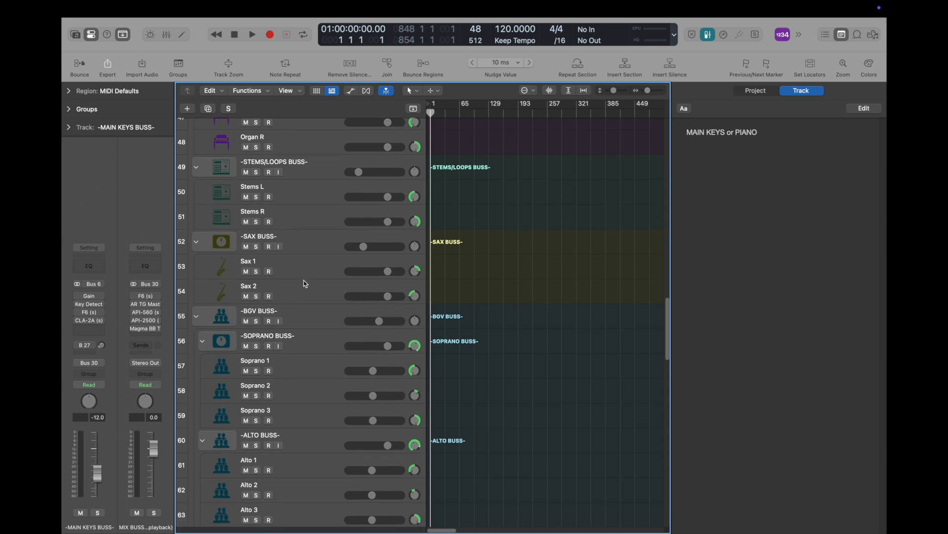
pyautogui.scroll(8, 300, 296)
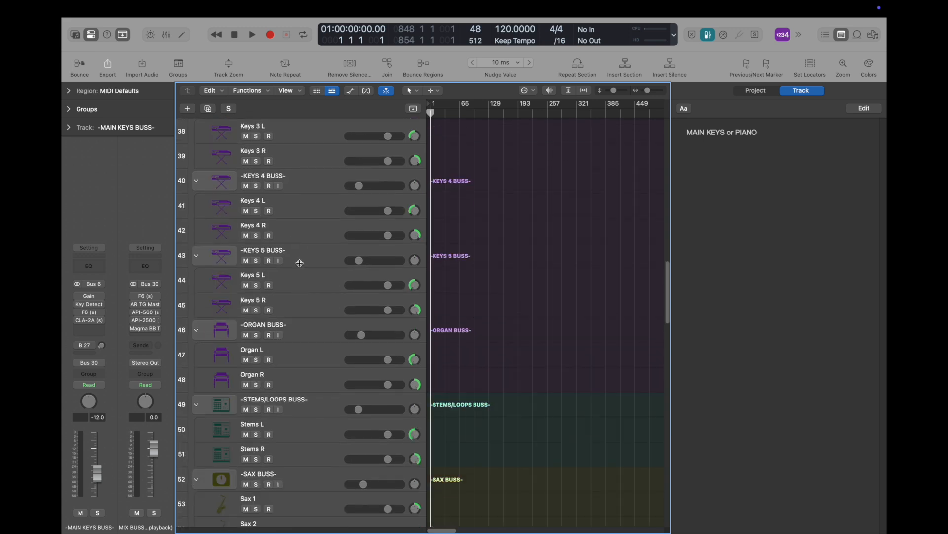
pyautogui.click(297, 210)
pyautogui.scroll(20, 309, 232)
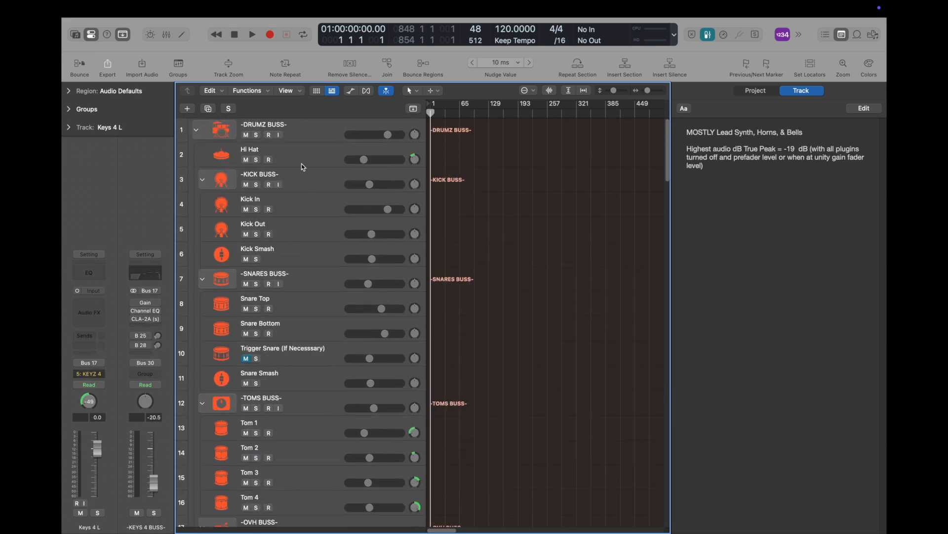
# Step: Select -SNARES BUSS- and check where its Bus 24 and Bus 25 sends are routed
pyautogui.click(291, 279)
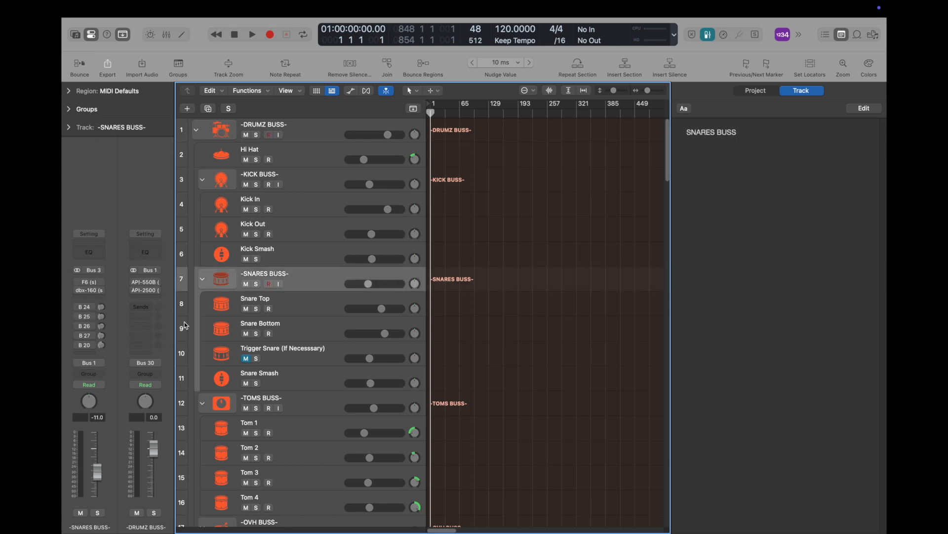
pyautogui.click(87, 307)
pyautogui.click(65, 309)
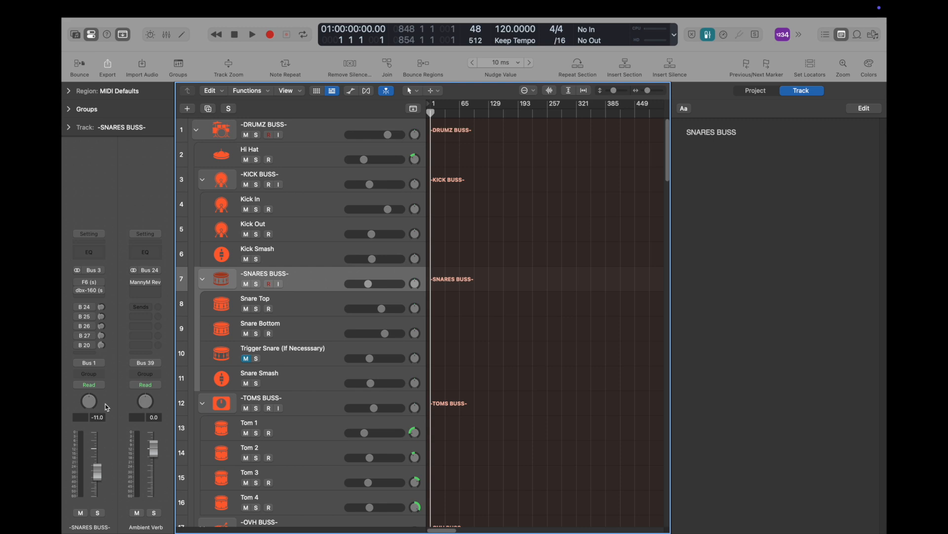
pyautogui.click(90, 319)
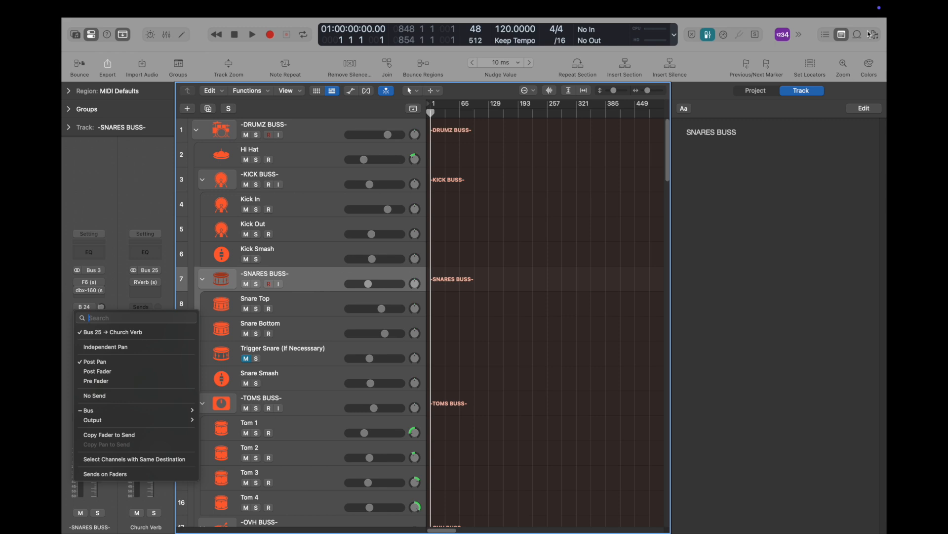
pyautogui.press('Escape')
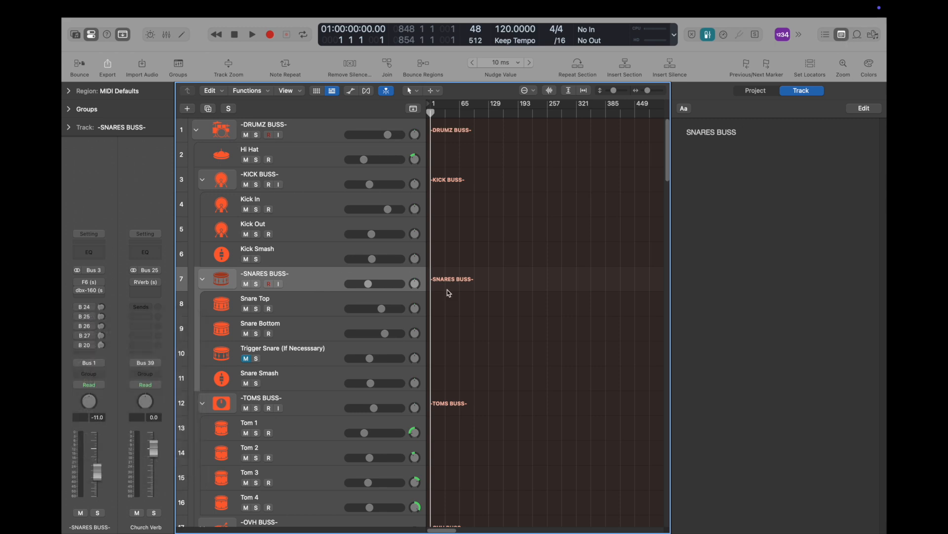
# Step: Check where the Bus 25 and Bus 26 sends of -SNARES BUSS- are routed
pyautogui.click(90, 317)
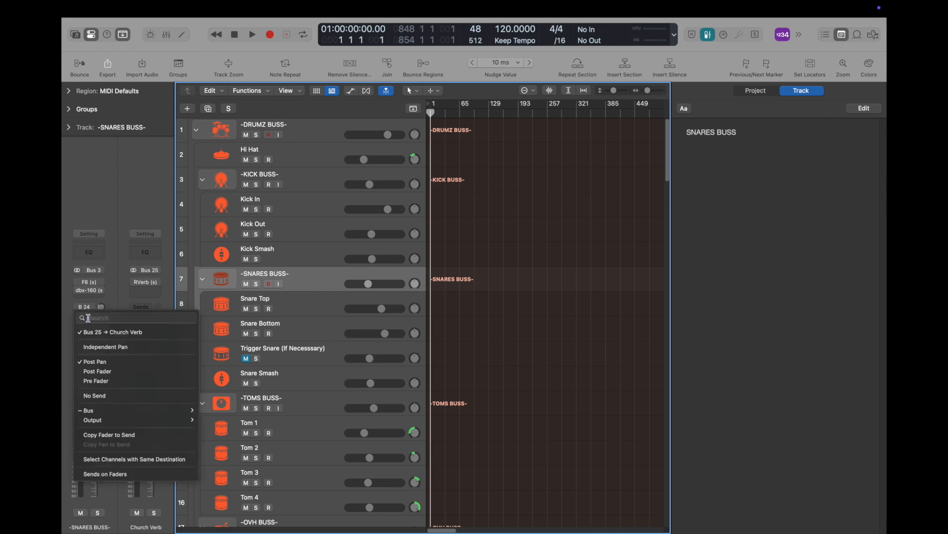
pyautogui.click(63, 316)
pyautogui.click(91, 326)
pyautogui.click(63, 334)
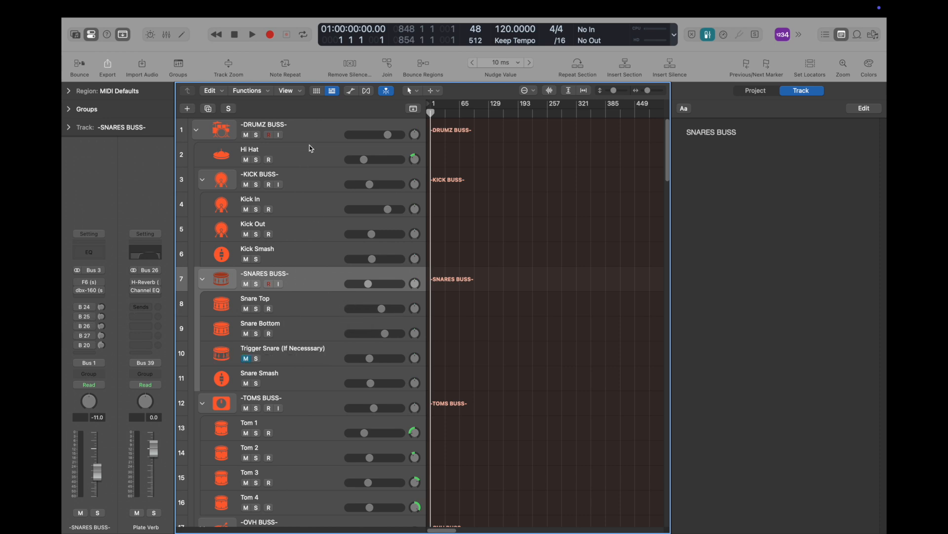
# Step: Inspect the notes and channel strips of -BGV BUSS- and -SOPRANO BUSS-
pyautogui.scroll(-10, 323, 284)
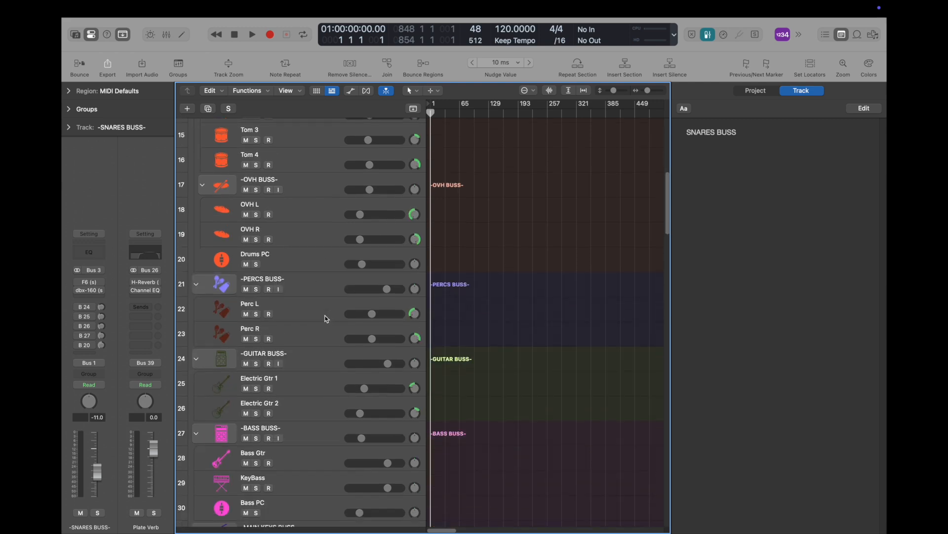
pyautogui.scroll(-20, 325, 318)
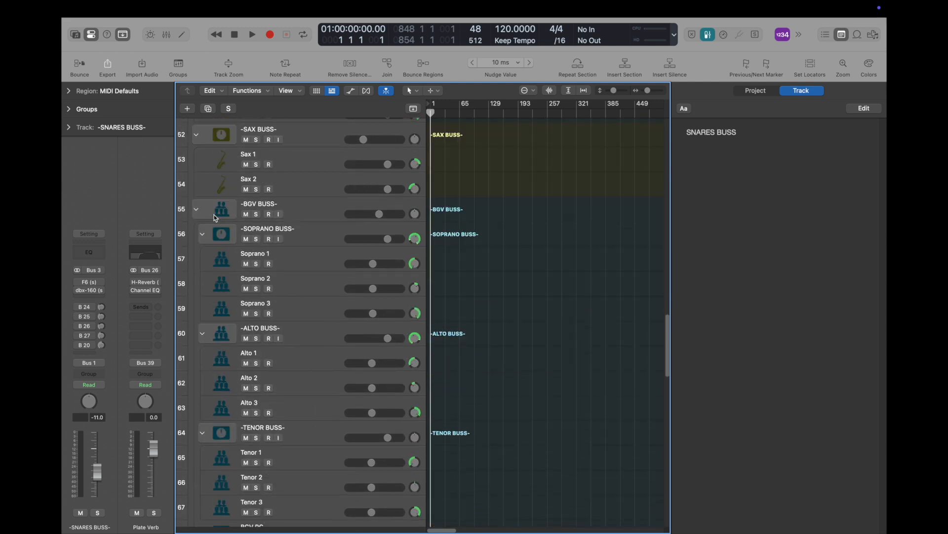
pyautogui.click(325, 214)
pyautogui.scroll(6, 324, 246)
pyautogui.scroll(1, 324, 246)
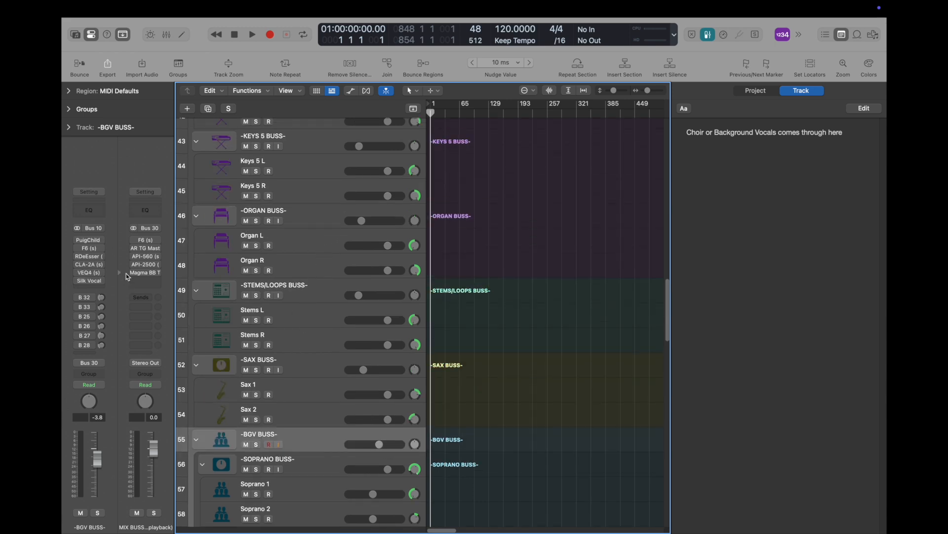
pyautogui.scroll(-6, 219, 247)
pyautogui.click(312, 231)
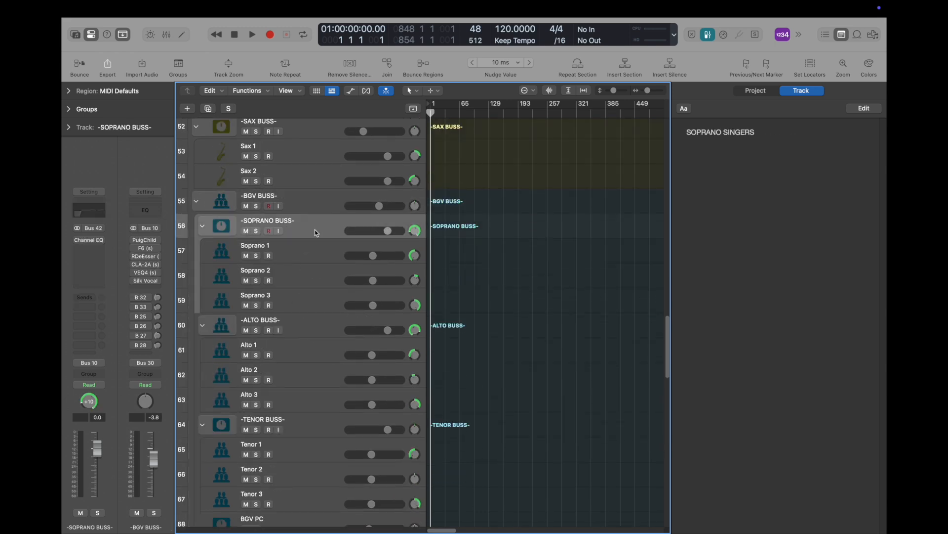
# Step: Collapse the soprano, alto and tenor track stacks inside -BGV BUSS-
pyautogui.click(203, 227)
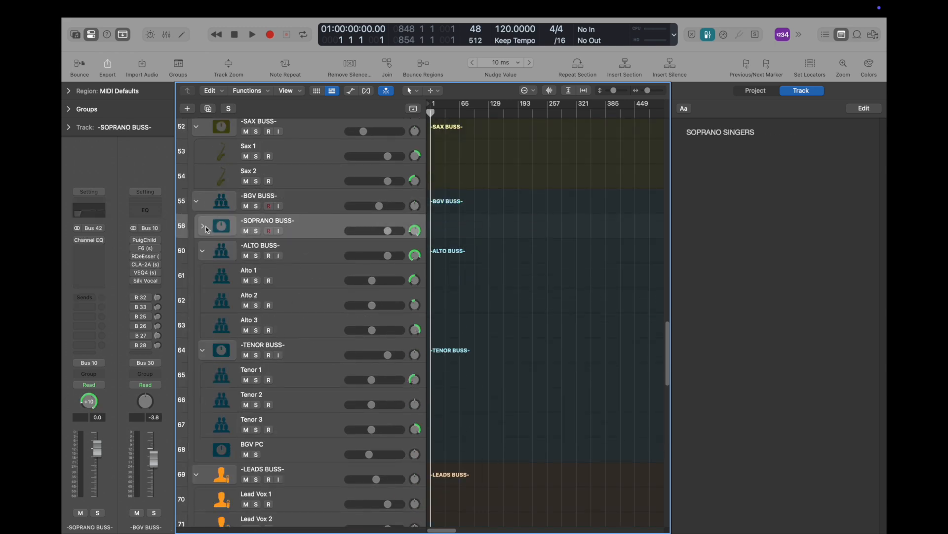
pyautogui.click(202, 251)
pyautogui.click(202, 277)
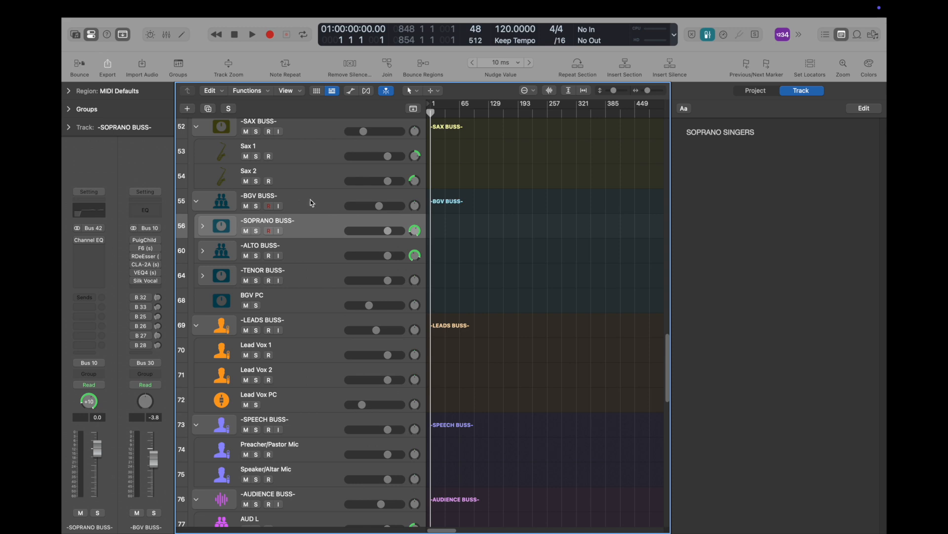
# Step: Expand the -SOPRANO BUSS- stack and inspect the settings of its Channel EQ
pyautogui.click(203, 226)
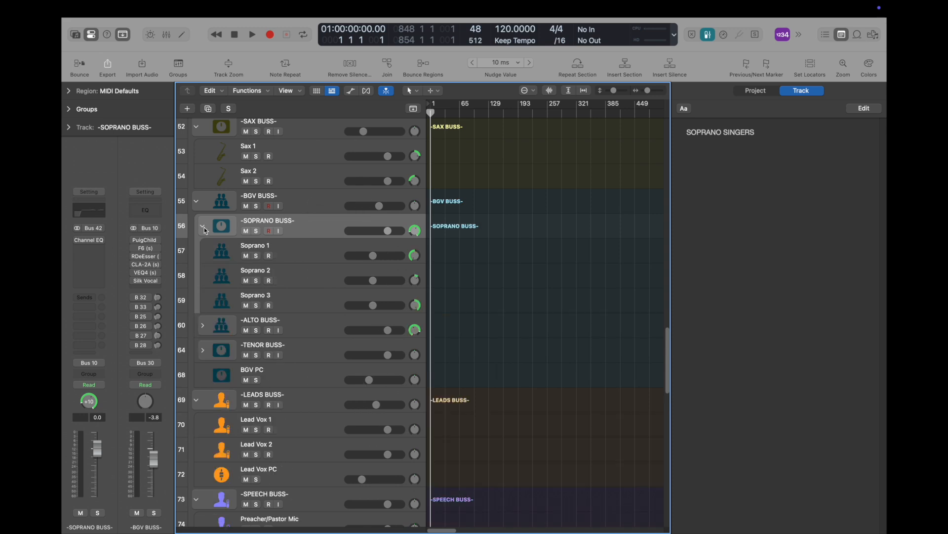
pyautogui.click(91, 241)
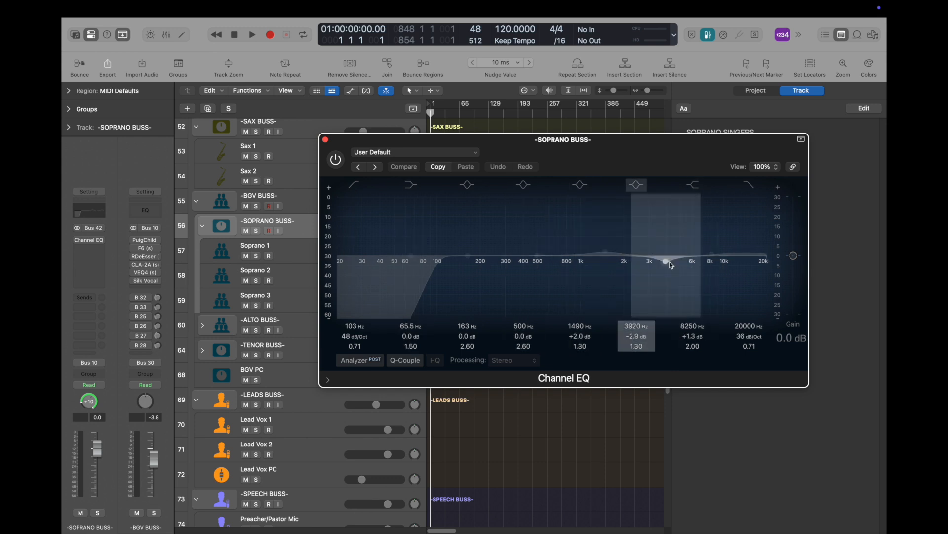
pyautogui.click(325, 140)
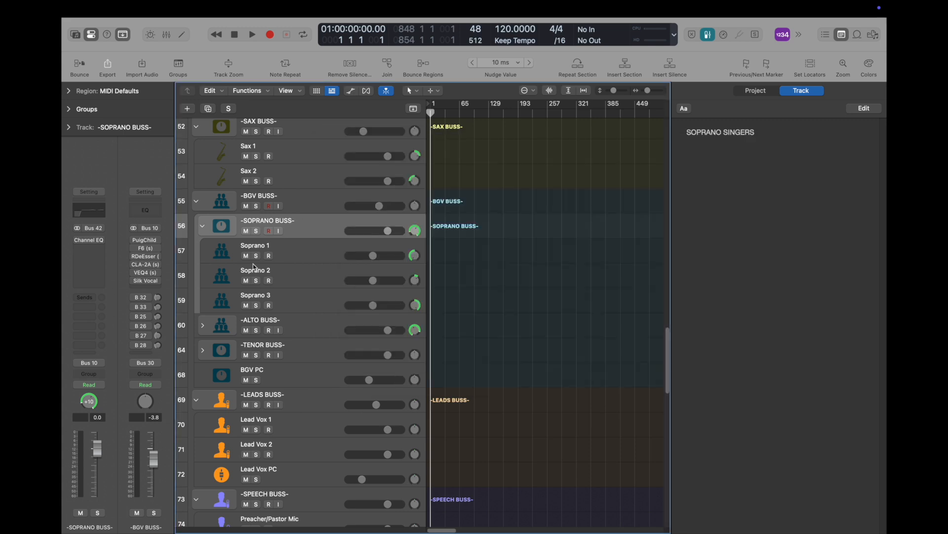
# Step: Expand the -ALTO BUSS- and -TENOR BUSS- stacks and read the notes of both busses
pyautogui.click(203, 325)
pyautogui.scroll(-5, 222, 260)
pyautogui.scroll(1, 222, 261)
pyautogui.click(322, 147)
pyautogui.click(304, 250)
pyautogui.click(201, 249)
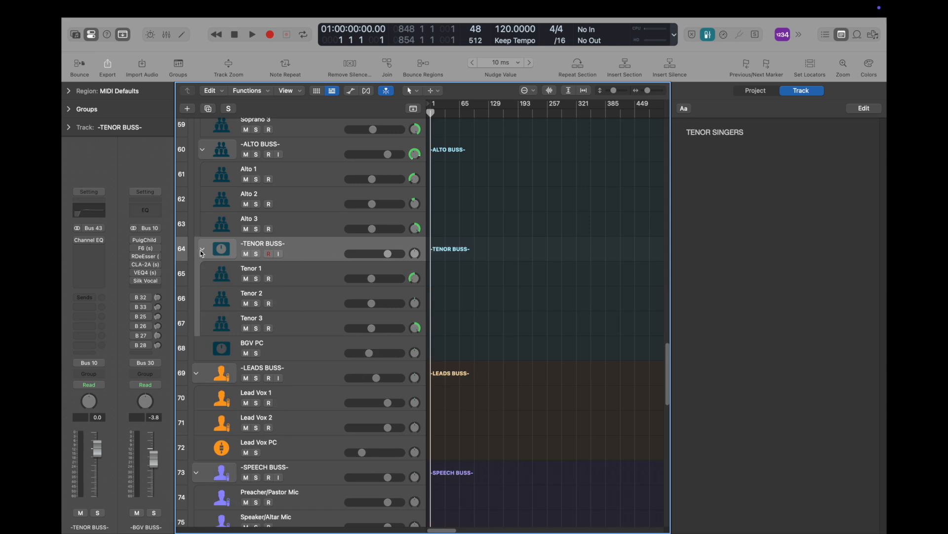
# Step: Select -ALTO BUSS- and inspect its Channel EQ plug-in
pyautogui.scroll(3, 243, 197)
pyautogui.click(313, 299)
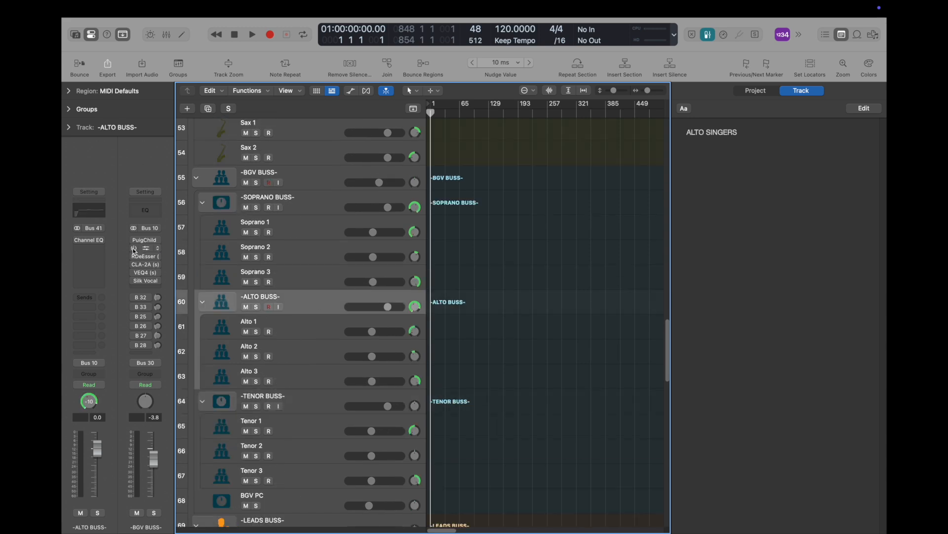
pyautogui.click(93, 240)
pyautogui.click(93, 240)
# Step: Select the Soprano 1 track, read its target peak note and inspect its Waves Tune Real-Time and Gain plug-ins
pyautogui.click(297, 217)
pyautogui.click(300, 226)
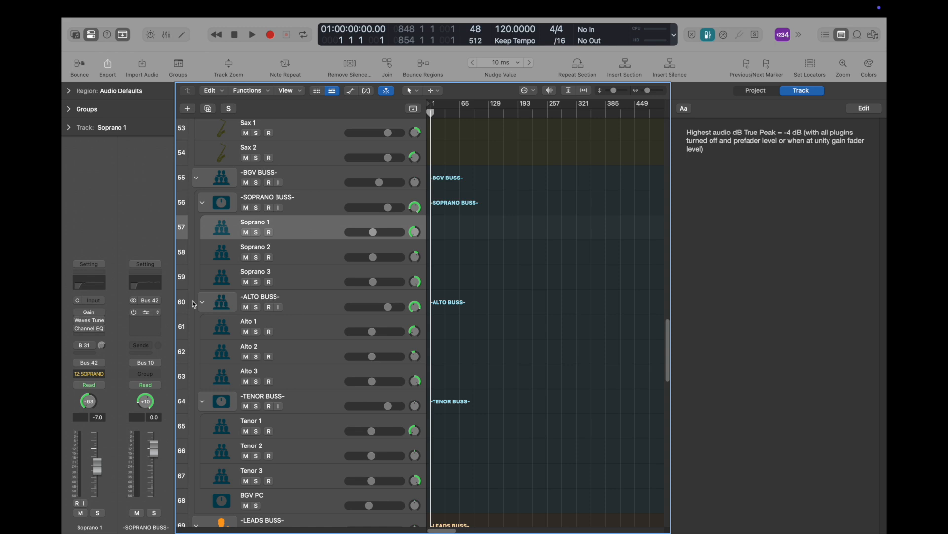
pyautogui.moveTo(100, 330)
pyautogui.click(95, 330)
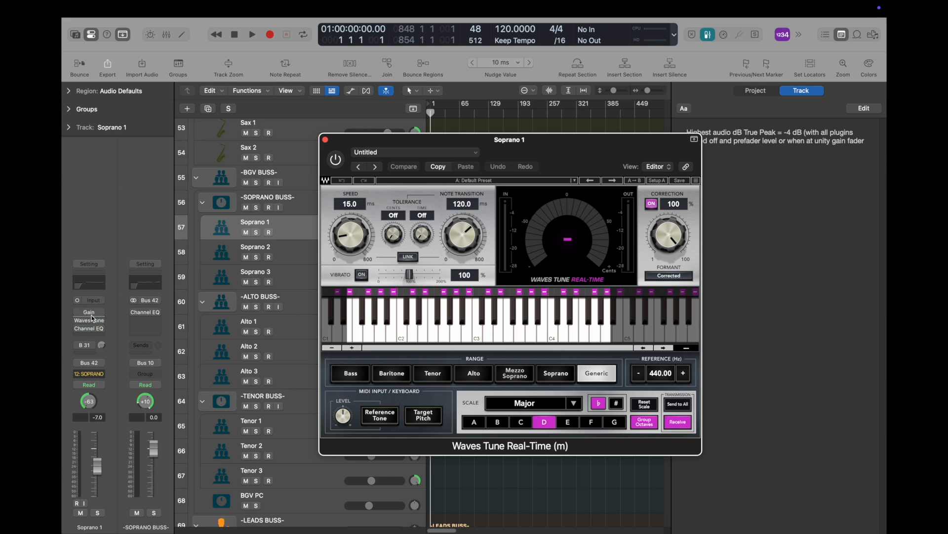
pyautogui.click(91, 314)
pyautogui.click(91, 314)
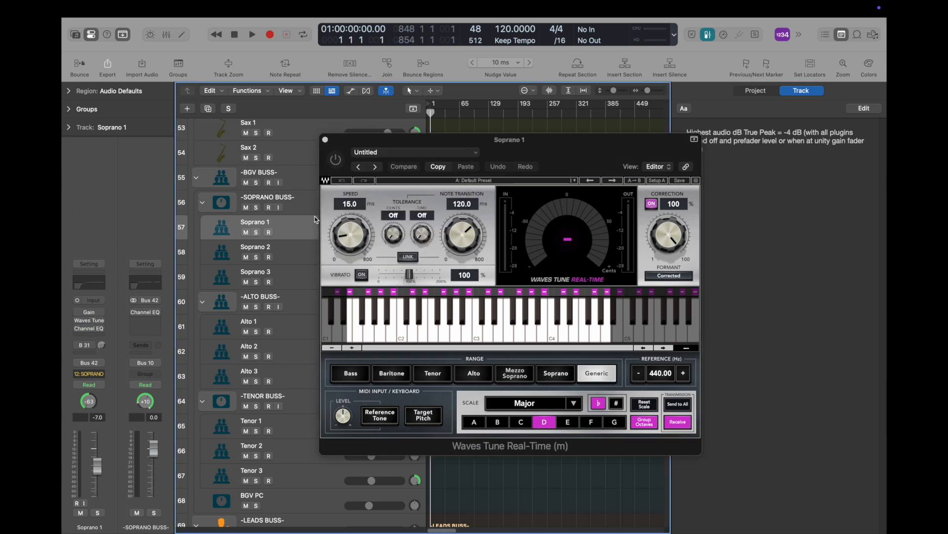
pyautogui.click(325, 140)
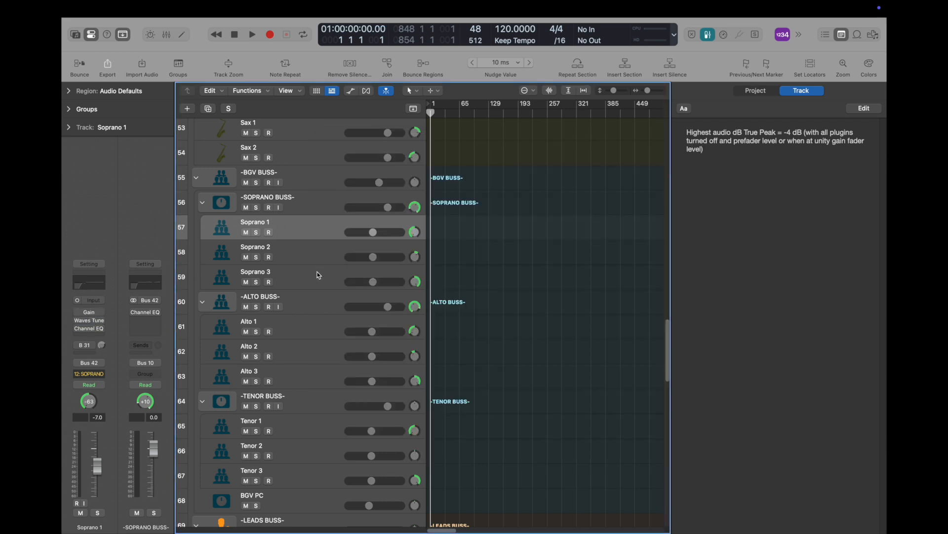
# Step: Select the Hi Hat track, read its target peak note and inspect its Gain plug-in
pyautogui.scroll(20, 318, 275)
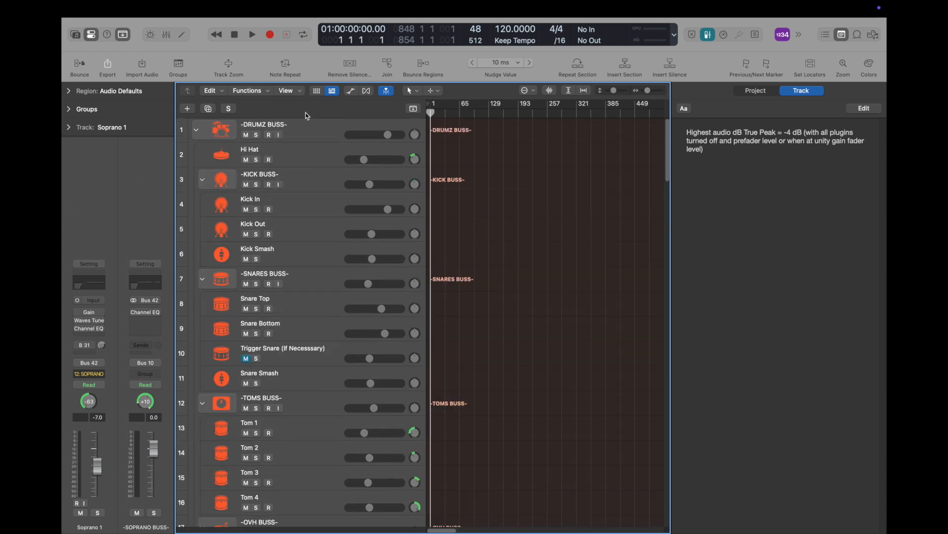
pyautogui.click(306, 156)
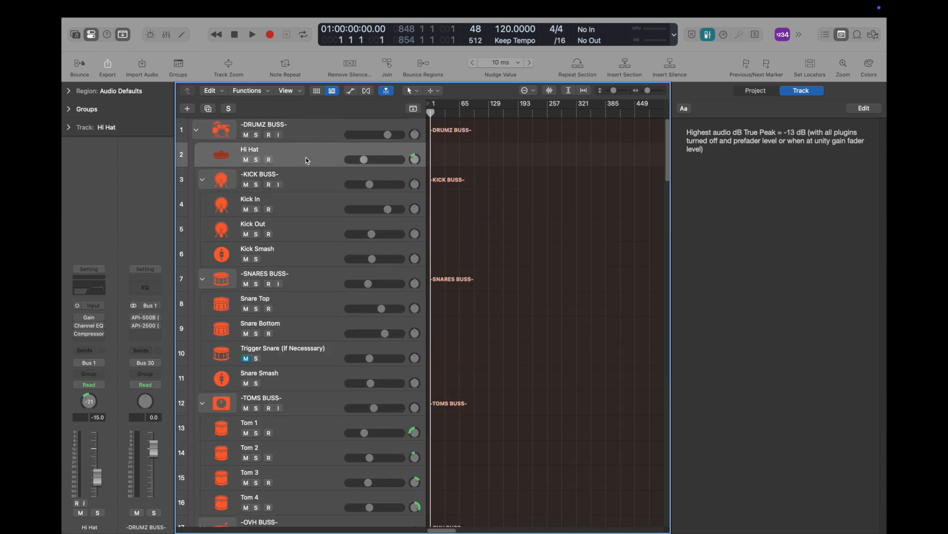
pyautogui.click(91, 320)
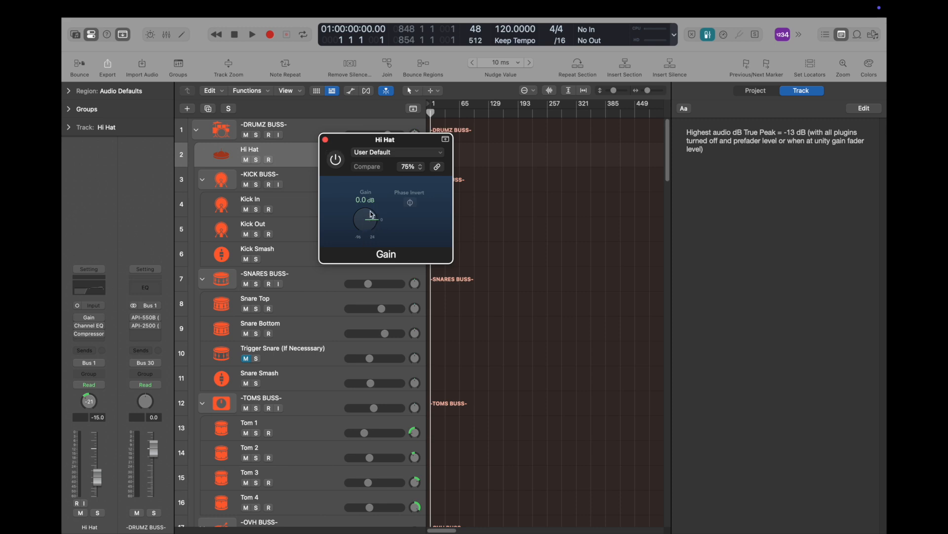
pyautogui.click(325, 139)
# Step: Select the Kick In track and read its target peak note
pyautogui.scroll(-1, 296, 184)
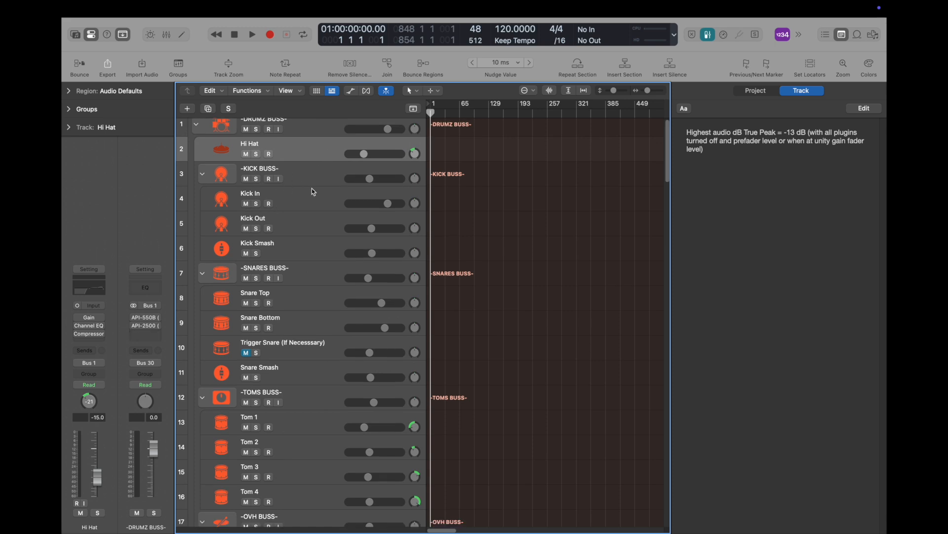
pyautogui.click(321, 201)
pyautogui.scroll(-1, 324, 207)
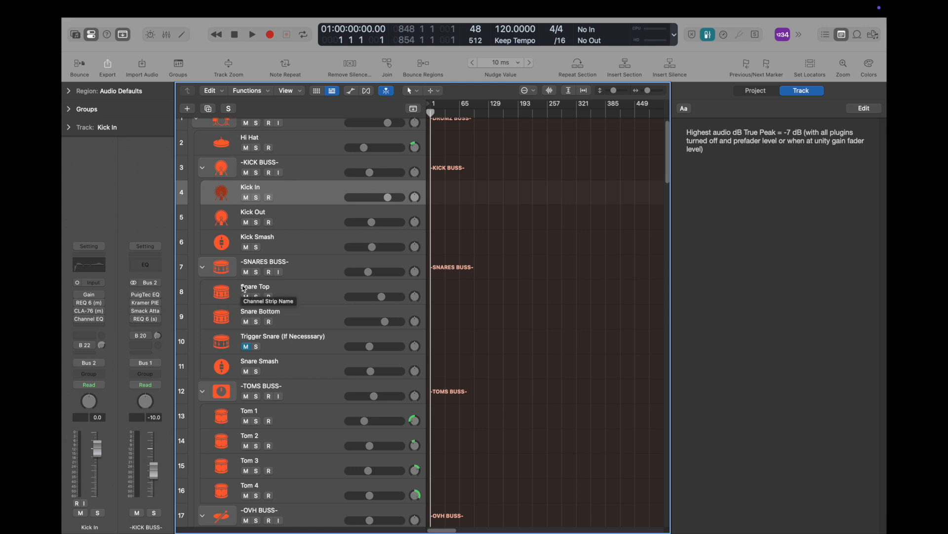
# Step: Look past the speech, audience, playback, reverb and effects tracks and select the BAND/INST VCA track
pyautogui.scroll(-20, 253, 272)
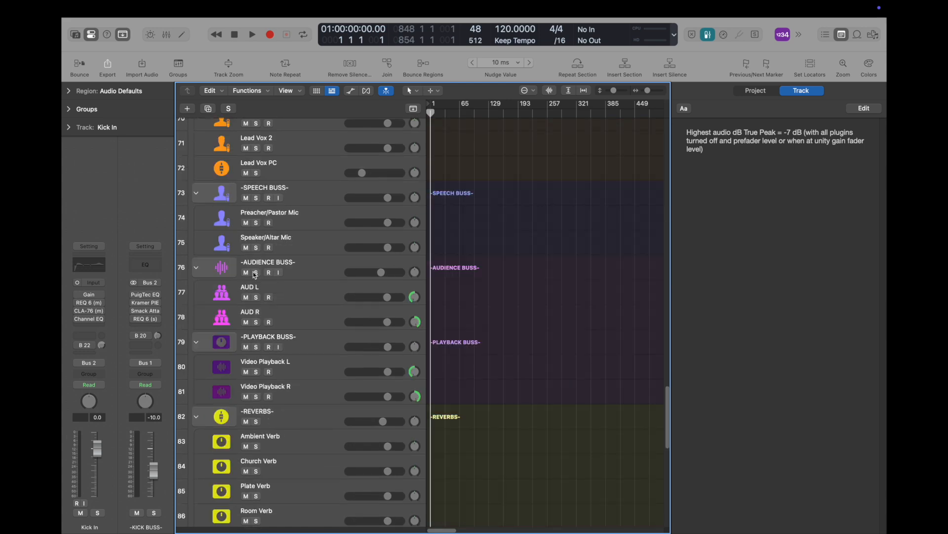
pyautogui.scroll(-5, 303, 313)
pyautogui.scroll(-4, 271, 296)
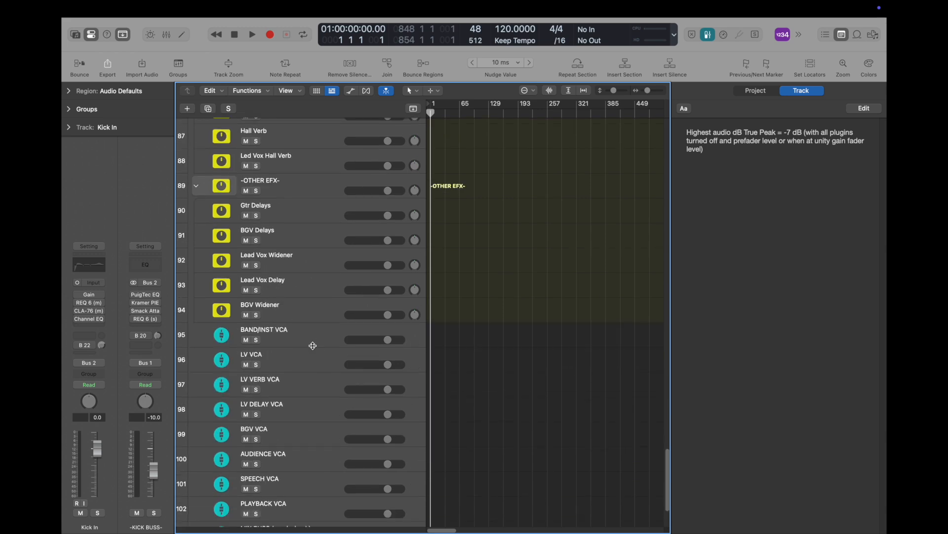
pyautogui.click(313, 334)
# Step: Show the mixer below the tracks and hide the track notes to make room for the VCA channel strips
pyautogui.press('x')
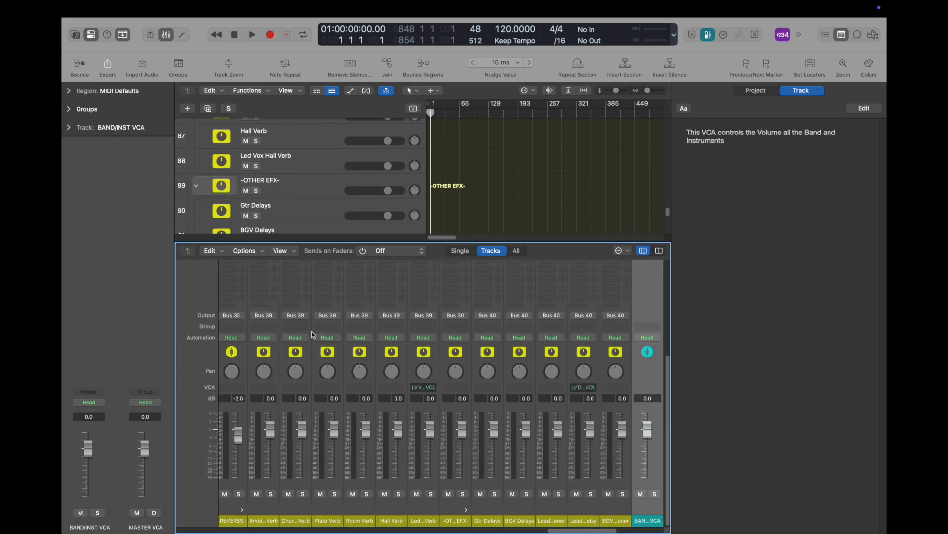
pyautogui.click(840, 36)
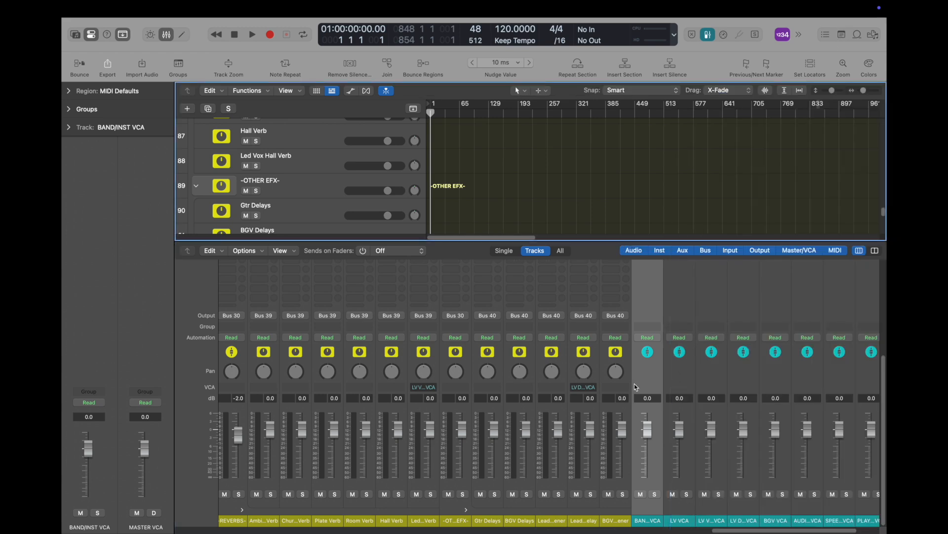
pyautogui.hscroll(5, 634, 383)
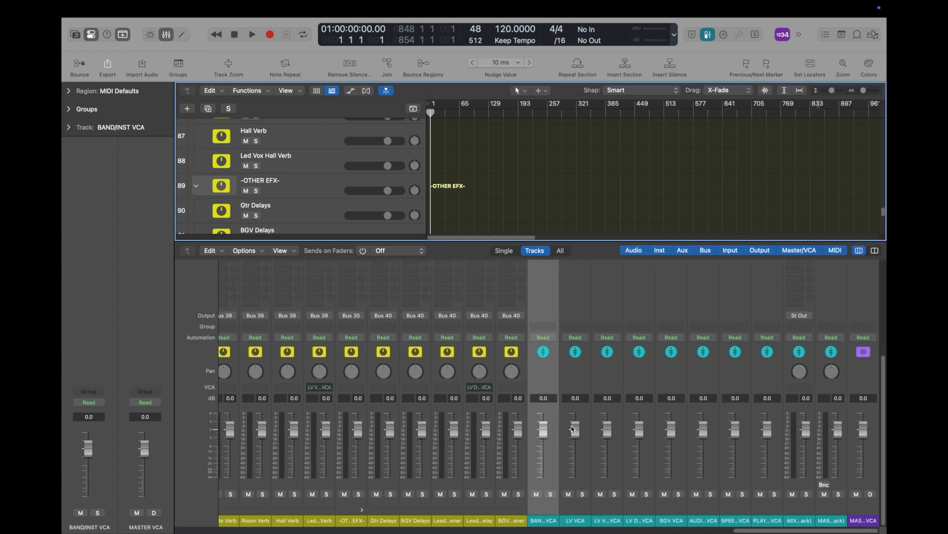
# Step: Switch the mixer to wide channel strips and bring the VCA strips back into view
pyautogui.scroll(-5, 474, 207)
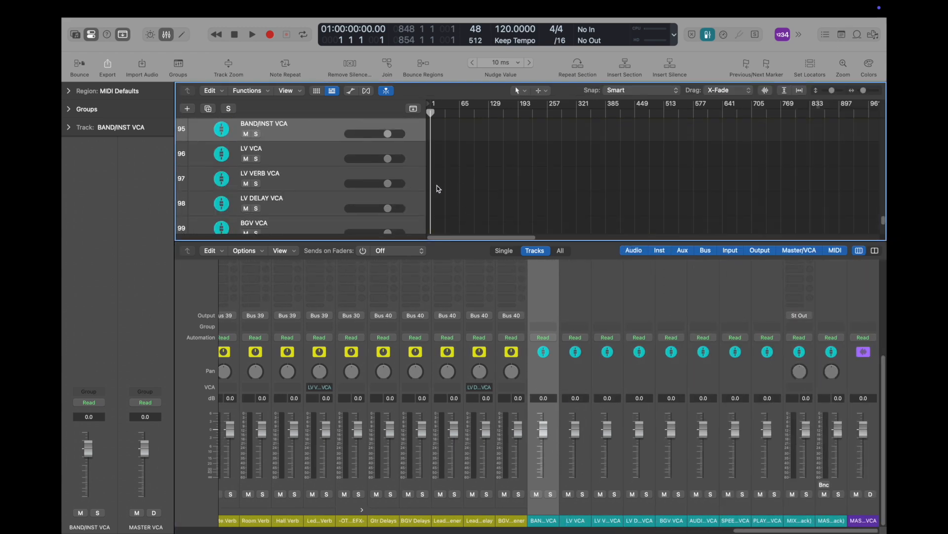
pyautogui.click(875, 250)
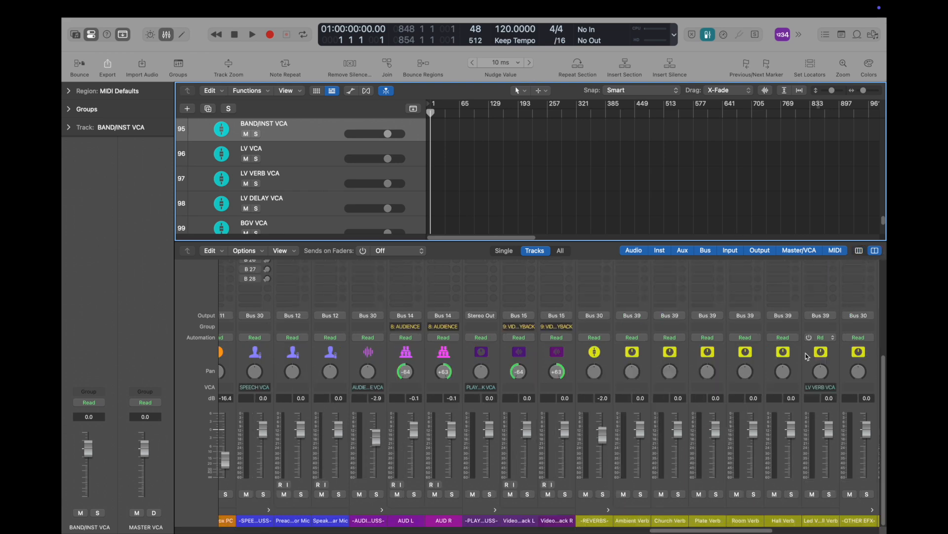
pyautogui.hscroll(10, 652, 393)
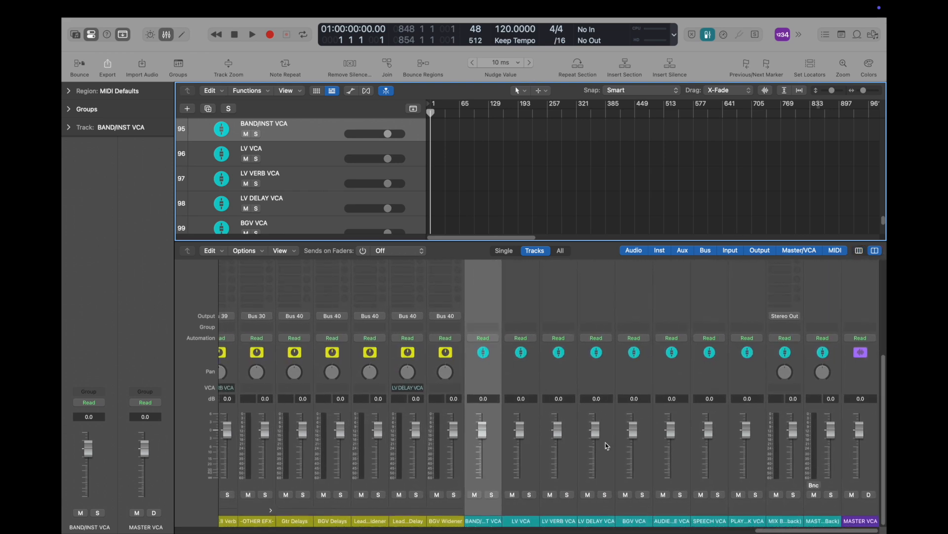
# Step: Select the LV VCA, LV VERB VCA, LV DELAY VCA and BGV VCA tracks in turn to view their faders
pyautogui.scroll(1, 292, 148)
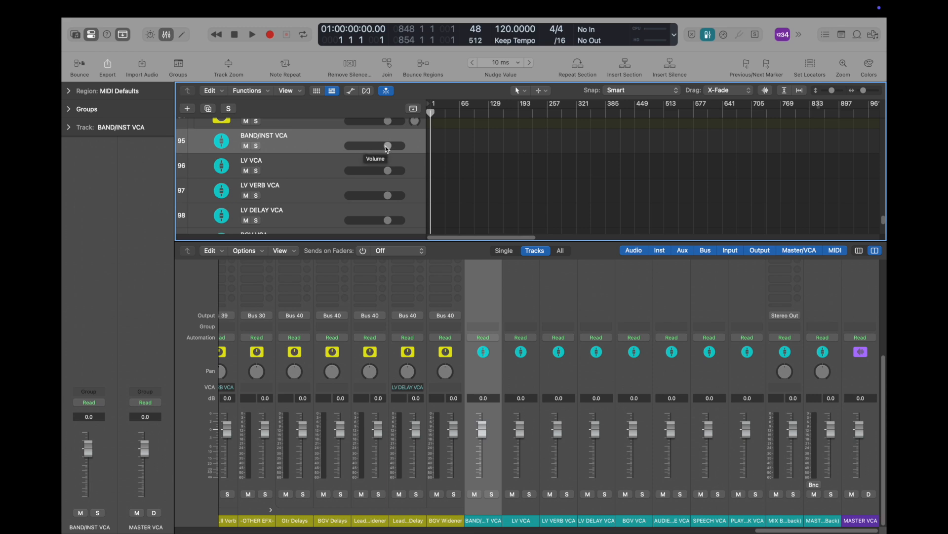
pyautogui.click(324, 170)
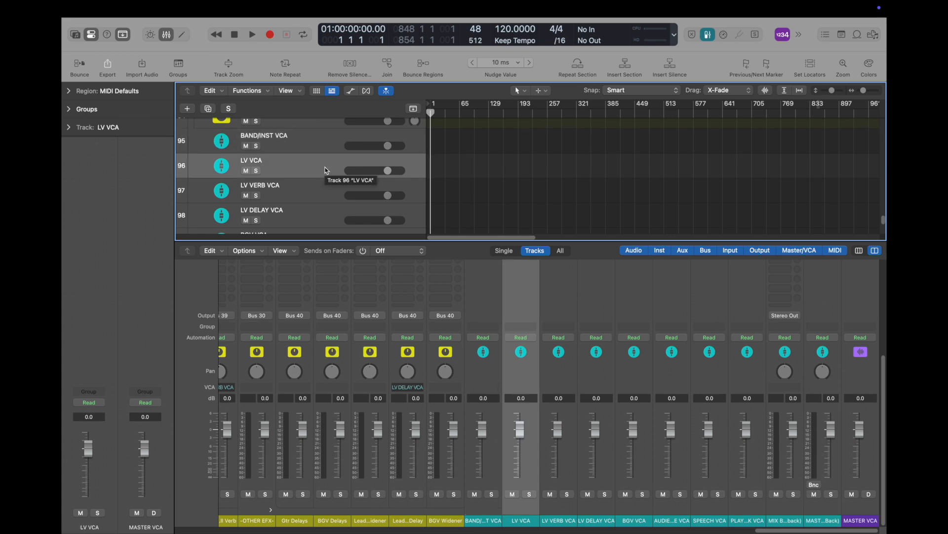
pyautogui.click(324, 195)
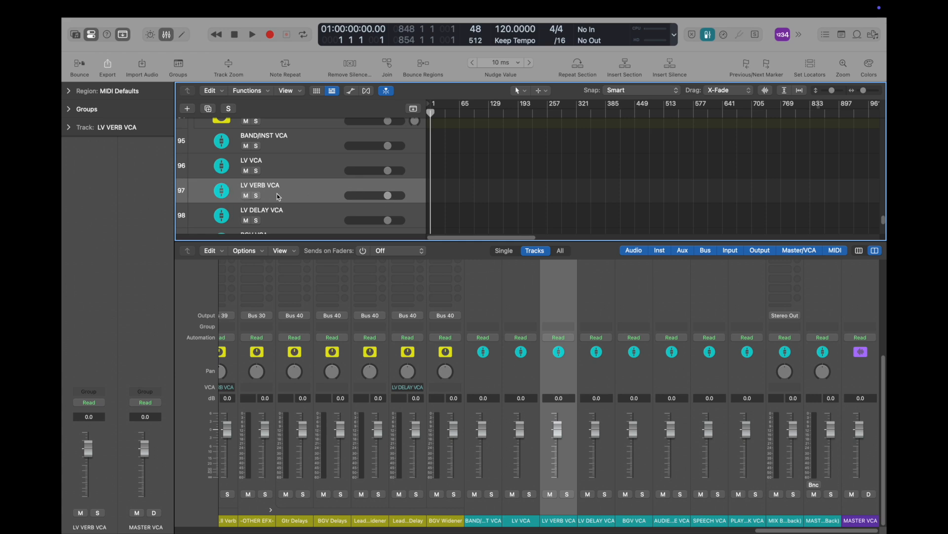
pyautogui.scroll(-1, 279, 195)
pyautogui.click(281, 205)
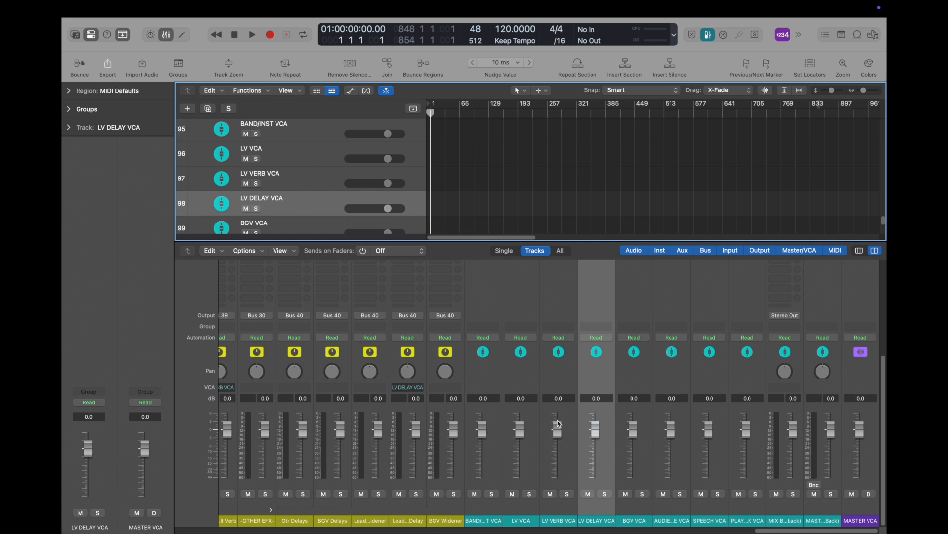
pyautogui.scroll(-1, 304, 225)
pyautogui.click(305, 217)
pyautogui.scroll(-2, 306, 215)
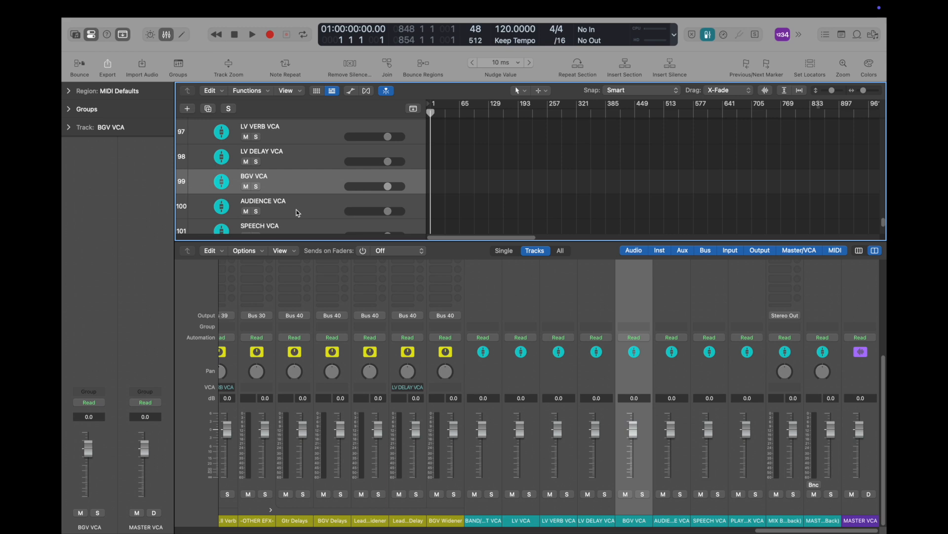
# Step: Select the AUDIENCE VCA track and the SPEECH VCA track to view their faders
pyautogui.scroll(-1, 296, 210)
pyautogui.click(295, 205)
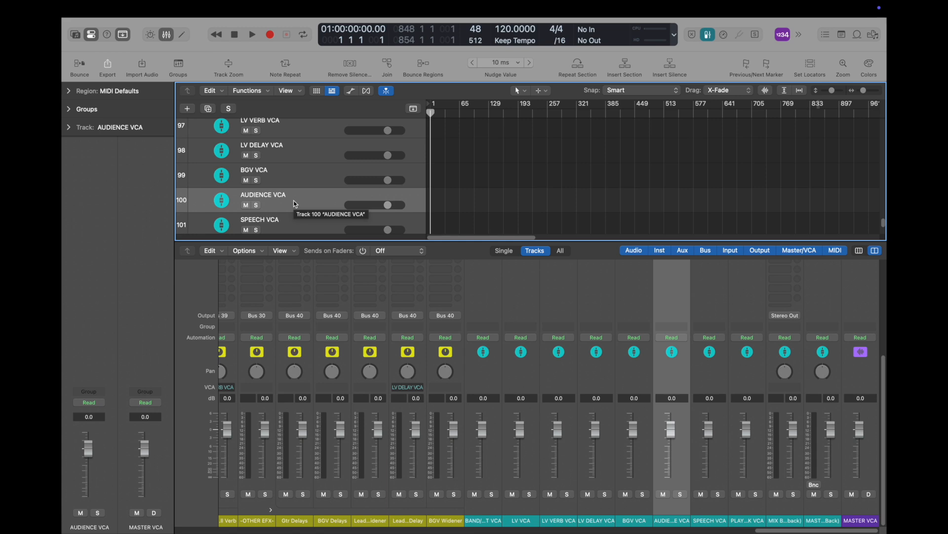
pyautogui.scroll(-1, 294, 203)
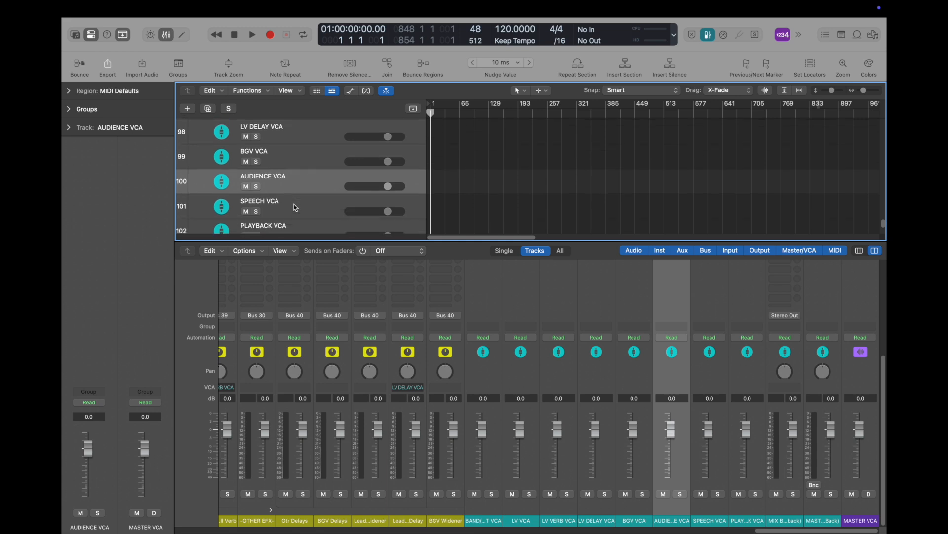
pyautogui.click(294, 205)
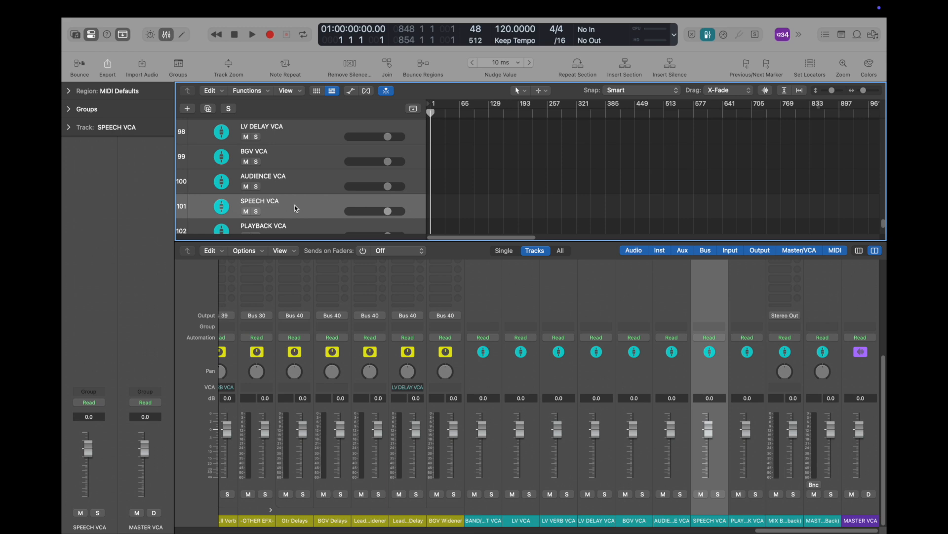
# Step: Hide the mixer and compare the speech, audience and playback groups with the VCA tracks at the end of the track list
pyautogui.press('x')
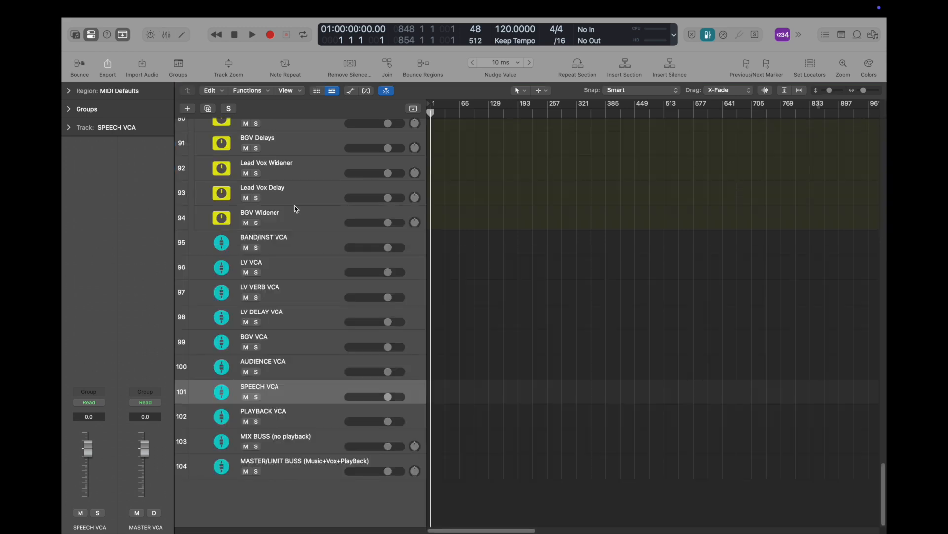
pyautogui.scroll(10, 334, 340)
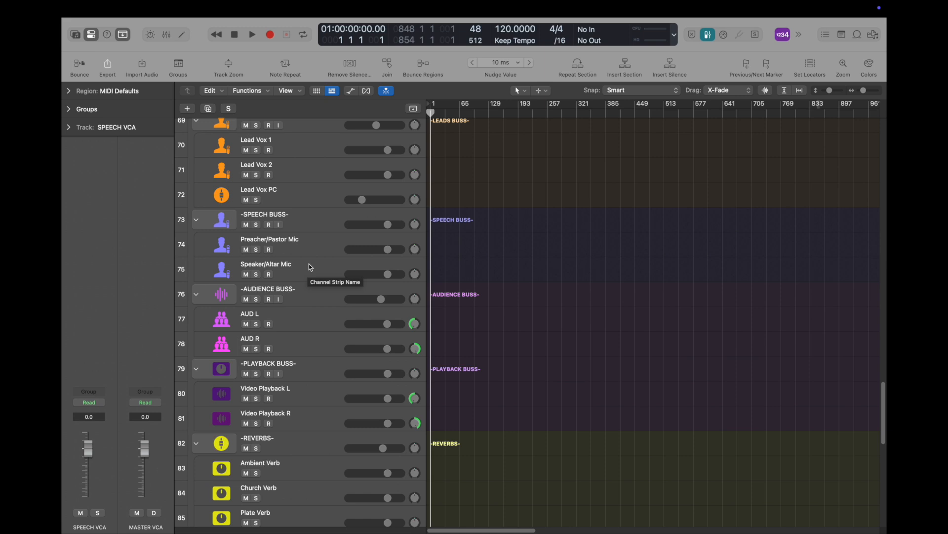
pyautogui.scroll(-15, 309, 267)
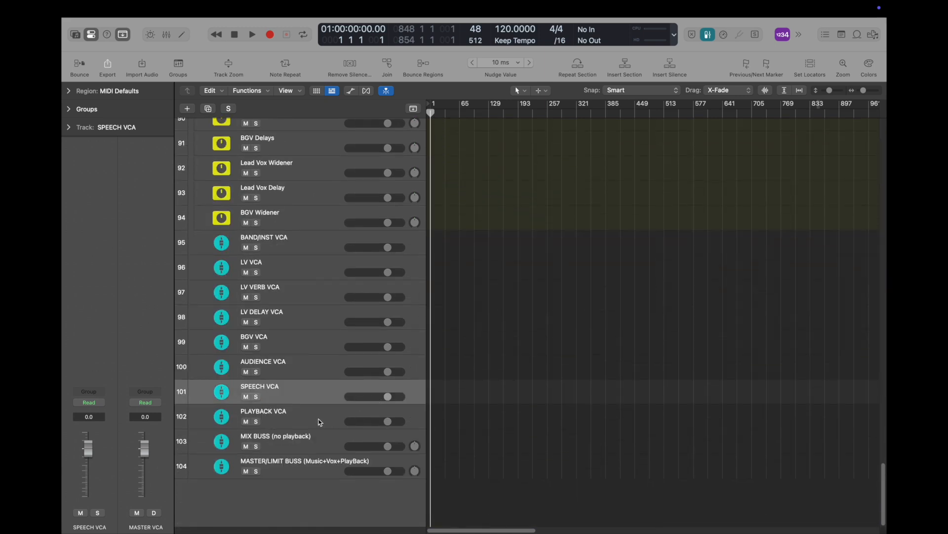
pyautogui.scroll(12, 320, 422)
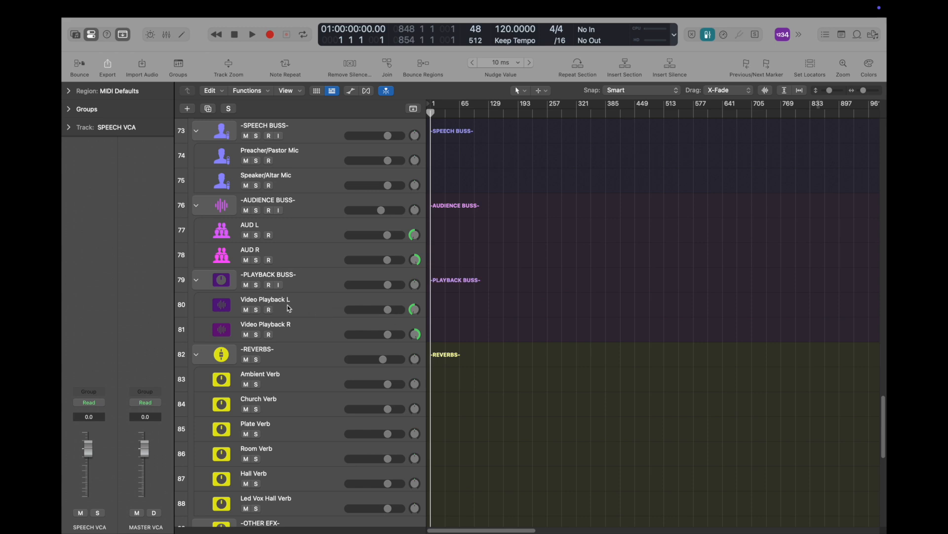
pyautogui.scroll(-8, 308, 328)
pyautogui.scroll(-9, 306, 346)
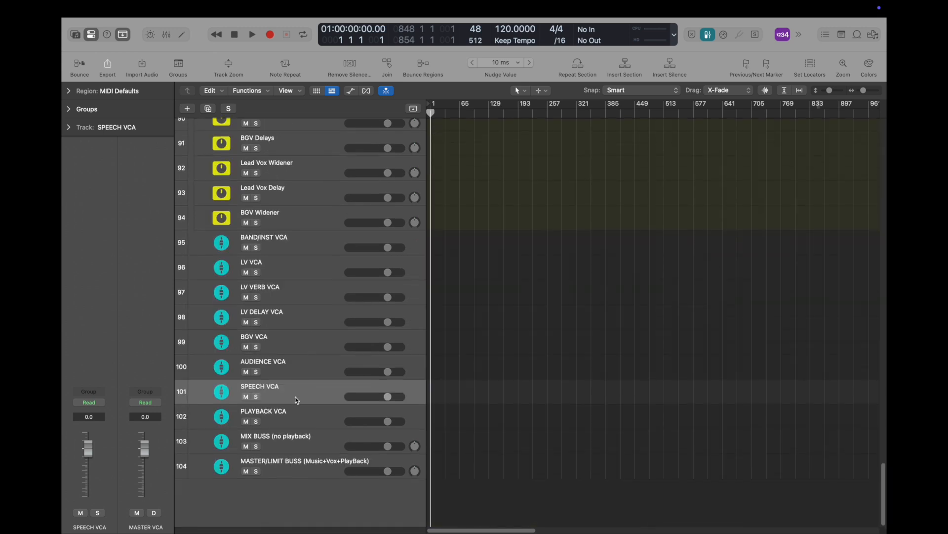
# Step: Try pulling the MIX BUSS (no playback) volume down to -80.0 dB and lowering the PLAYBACK VCA, and return both faders to 0.0 dB
pyautogui.click(322, 439)
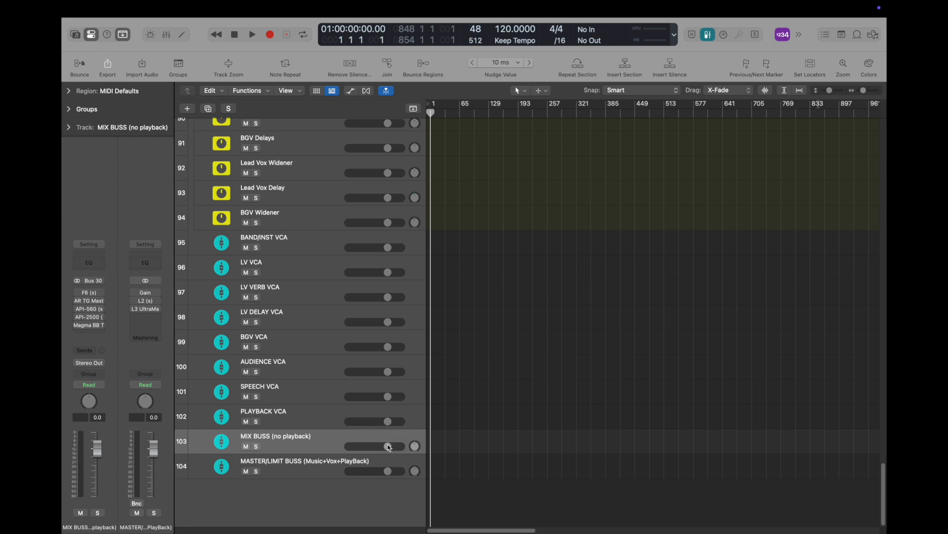
pyautogui.moveTo(389, 449); pyautogui.dragTo(350, 449)
pyautogui.moveTo(349, 446); pyautogui.dragTo(376, 446)
pyautogui.moveTo(377, 446)
pyautogui.mouseDown()
pyautogui.moveTo(388, 446)
pyautogui.moveTo(360, 446)
pyautogui.mouseUp()
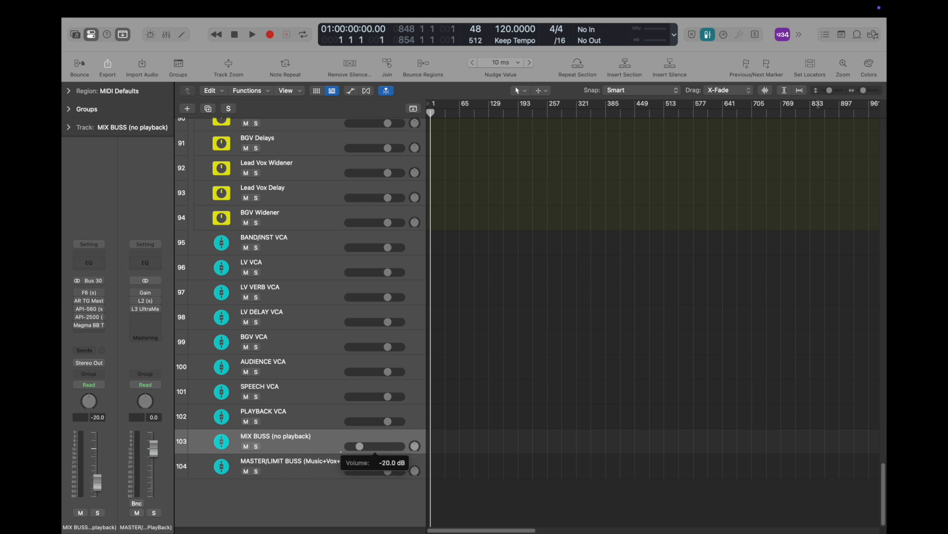
pyautogui.moveTo(360, 446); pyautogui.dragTo(384, 422)
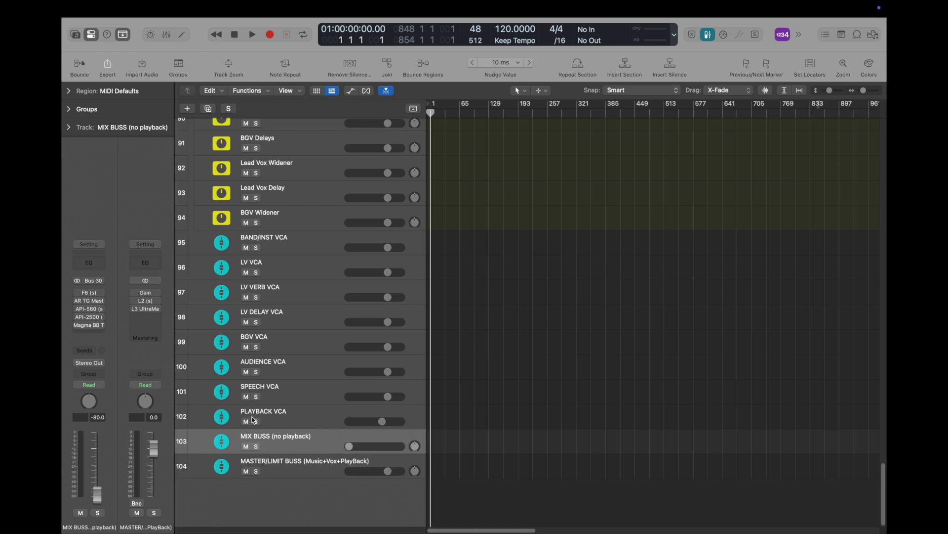
pyautogui.moveTo(349, 446); pyautogui.dragTo(401, 440)
pyautogui.keyDown('alt'); pyautogui.click(382, 422); pyautogui.keyUp('alt')
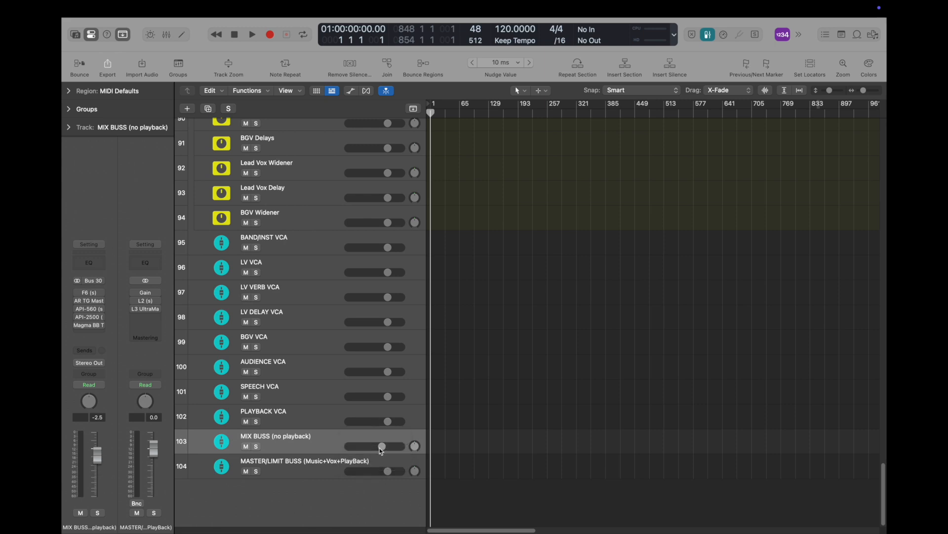
# Step: Compare the channel strips of MASTER/LIMIT BUSS (Music+Vox+PlayBack), MIX BUSS (no playback) and PLAYBACK VCA by selecting each track
pyautogui.click(335, 467)
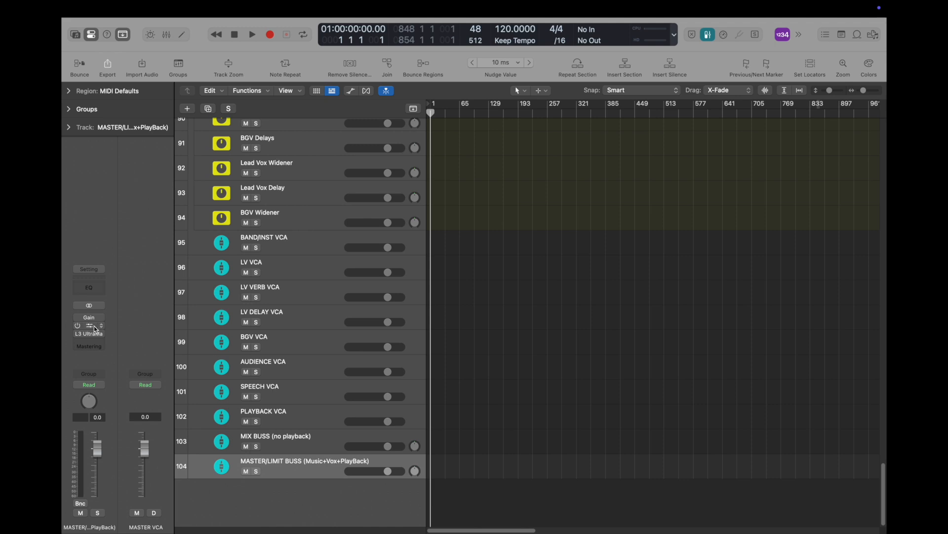
pyautogui.moveTo(91, 327)
pyautogui.click(280, 442)
pyautogui.click(283, 424)
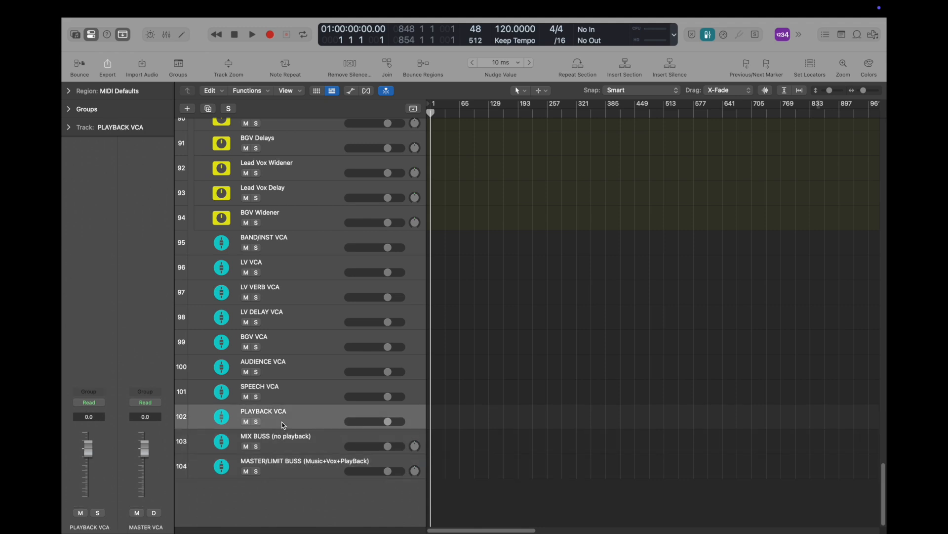
pyautogui.click(290, 462)
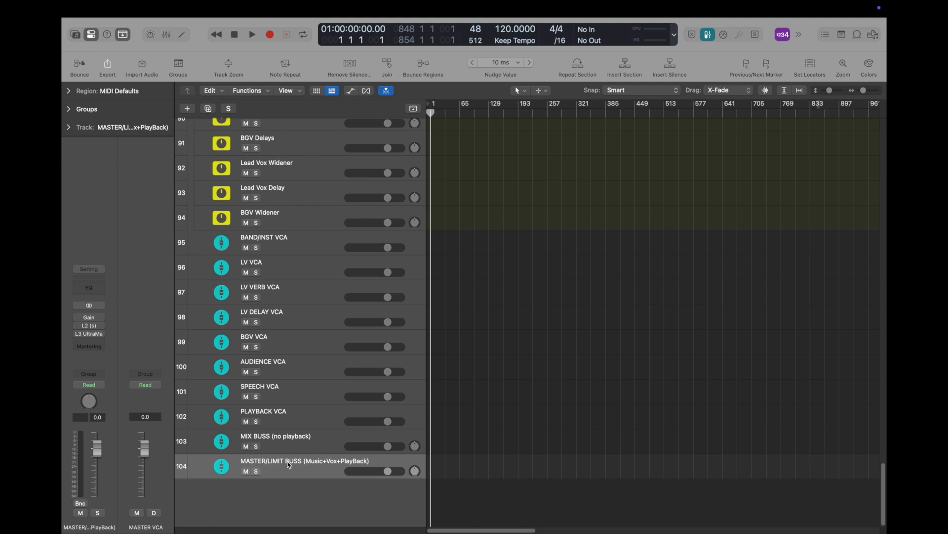
pyautogui.click(286, 441)
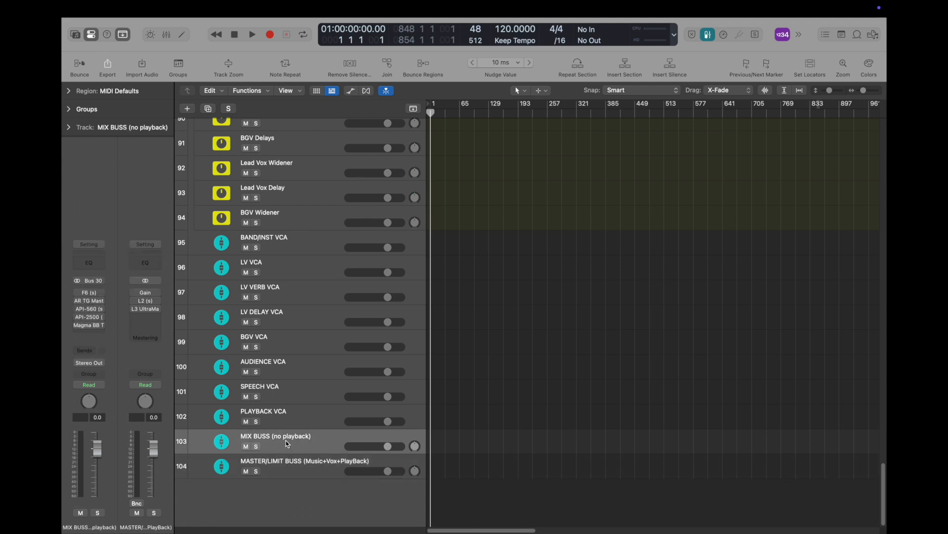
pyautogui.click(300, 462)
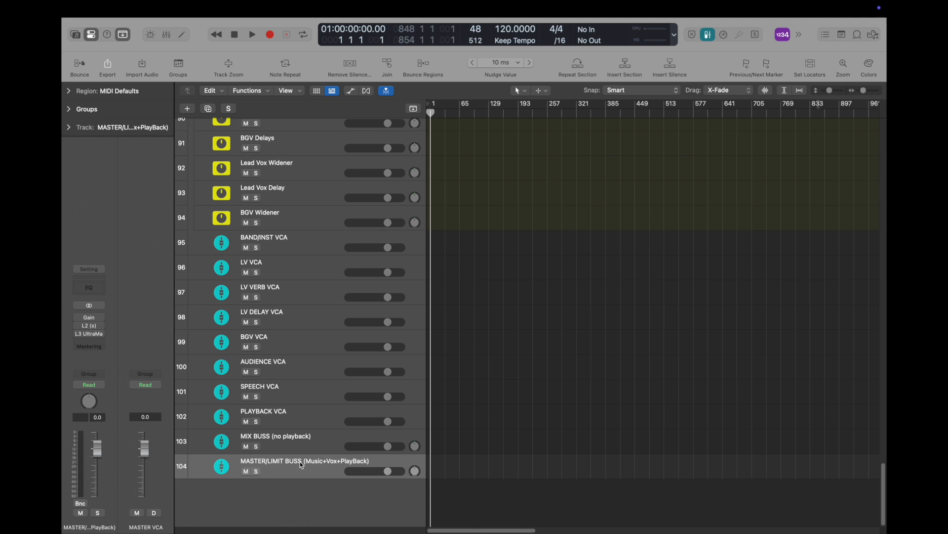
# Step: Look through the instrument and vocal buss groups, from the drum overheads and percussion to the lead vocals
pyautogui.scroll(20, 301, 465)
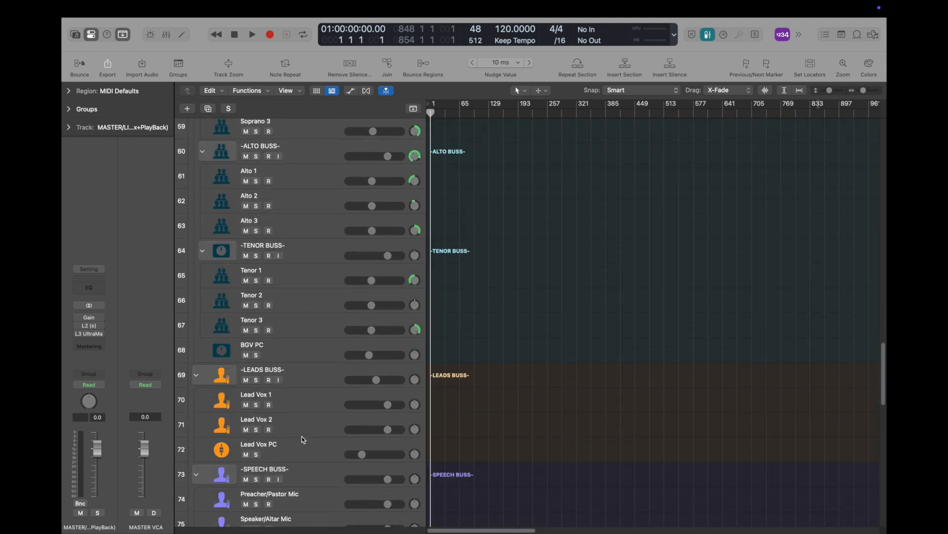
pyautogui.scroll(-6, 304, 439)
pyautogui.scroll(6, 303, 439)
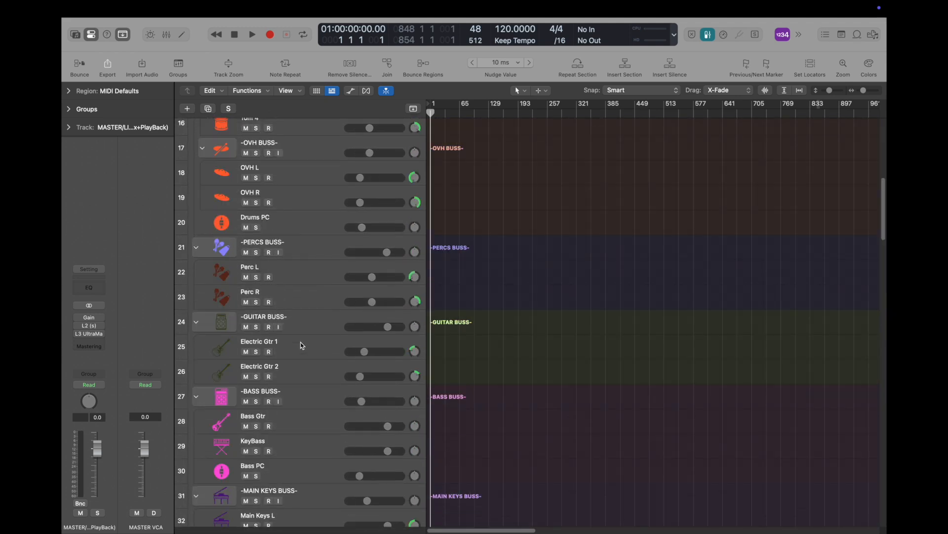
pyautogui.scroll(-5, 300, 345)
pyautogui.scroll(-12, 297, 329)
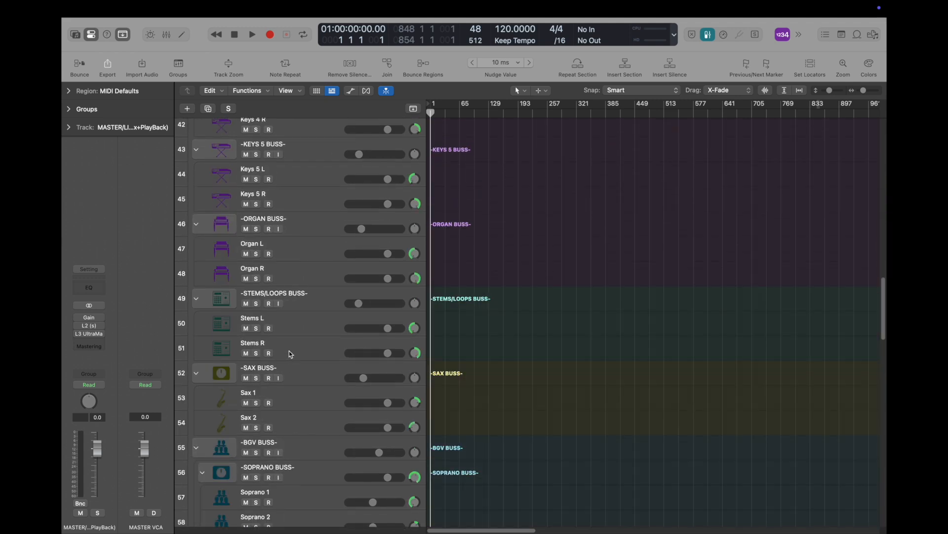
pyautogui.scroll(-1, 294, 336)
pyautogui.scroll(-4, 293, 340)
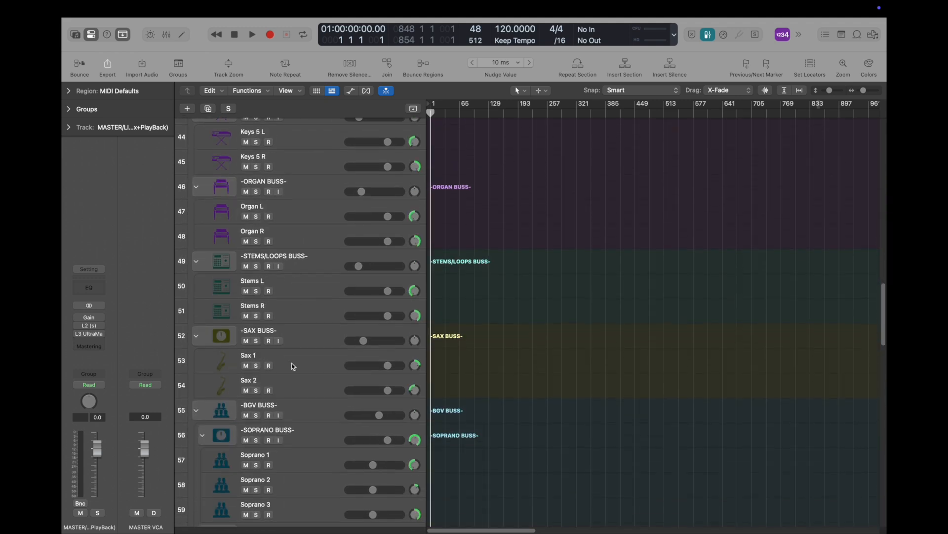
pyautogui.scroll(-11, 294, 335)
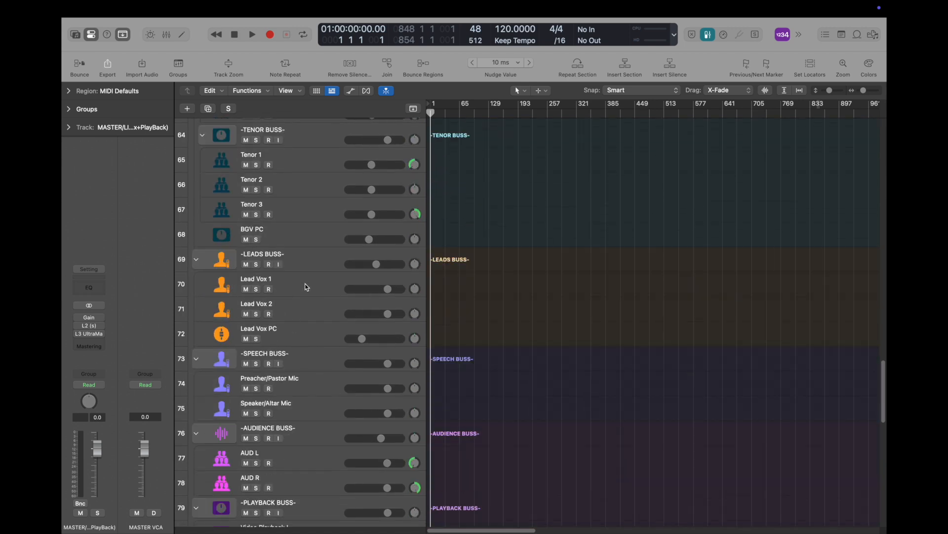
# Step: Select Lead Vox 1 and Lead Vox PC to check their plug-ins, sends and buss routing
pyautogui.click(306, 286)
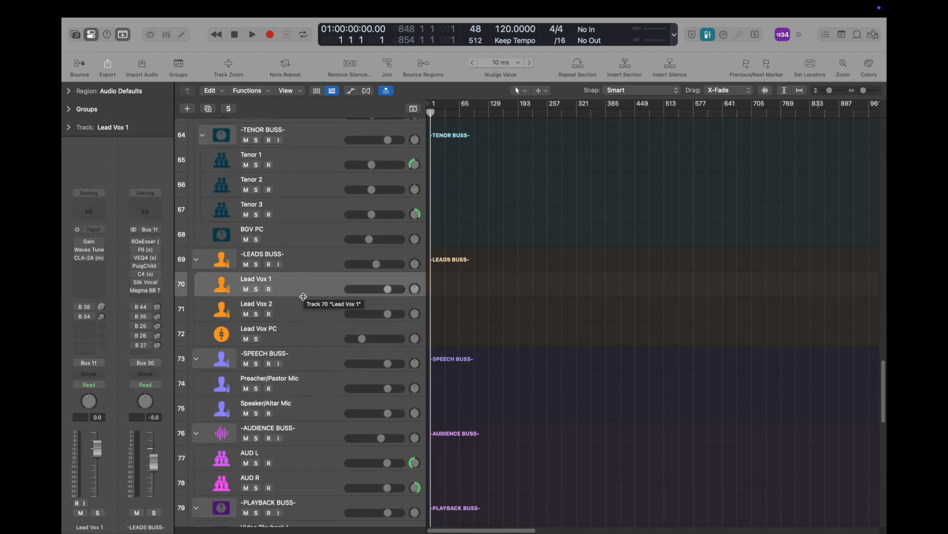
pyautogui.scroll(-2, 304, 335)
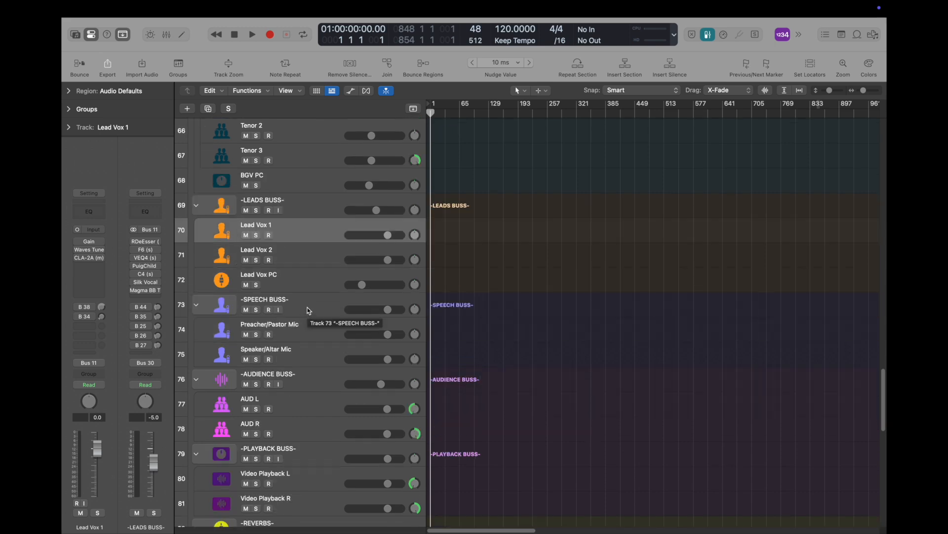
pyautogui.scroll(-1, 308, 310)
pyautogui.scroll(-1, 297, 277)
pyautogui.click(289, 251)
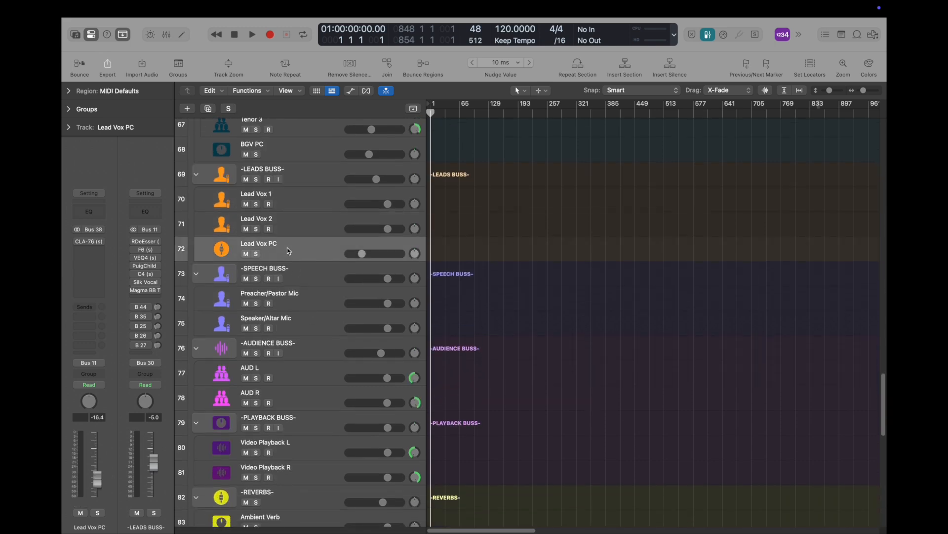
# Step: Compare the channel strips of the -REVERBS- group and its returns, from Ambient Verb to Led Vox Hall Verb, for plug-ins and bus routing
pyautogui.scroll(-4, 291, 336)
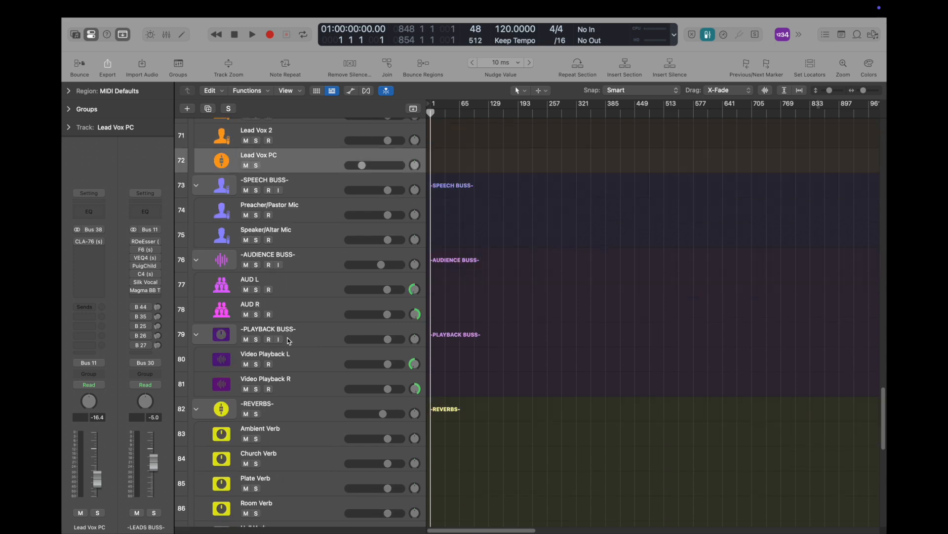
pyautogui.scroll(-7, 294, 316)
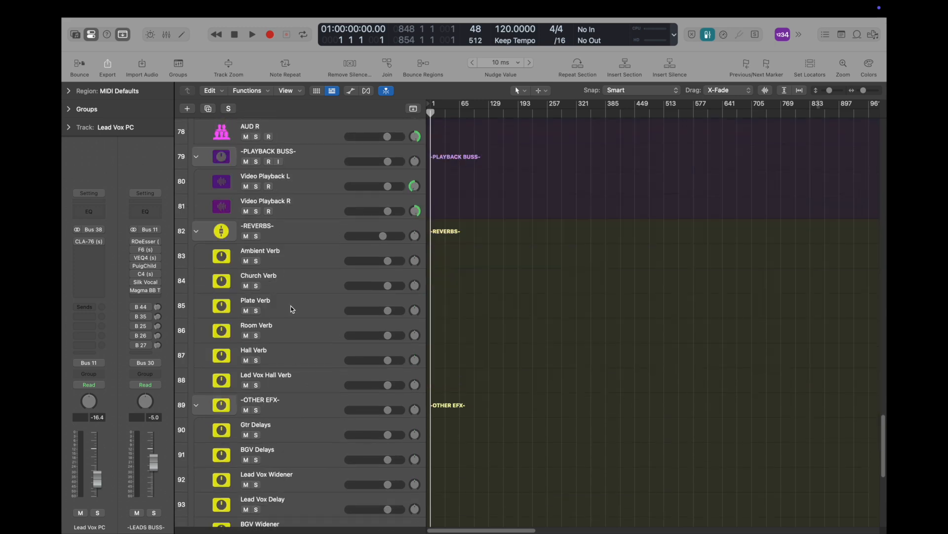
pyautogui.click(295, 238)
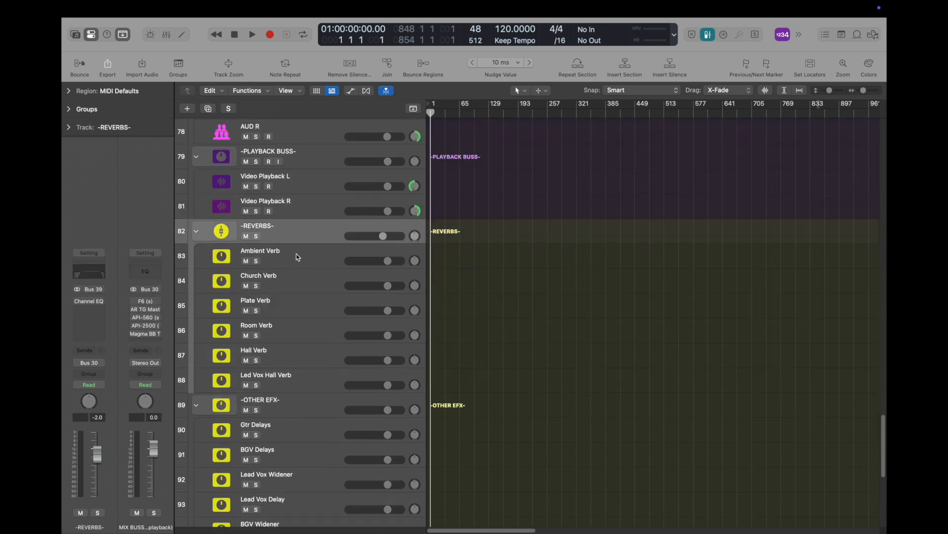
pyautogui.click(298, 257)
pyautogui.click(296, 280)
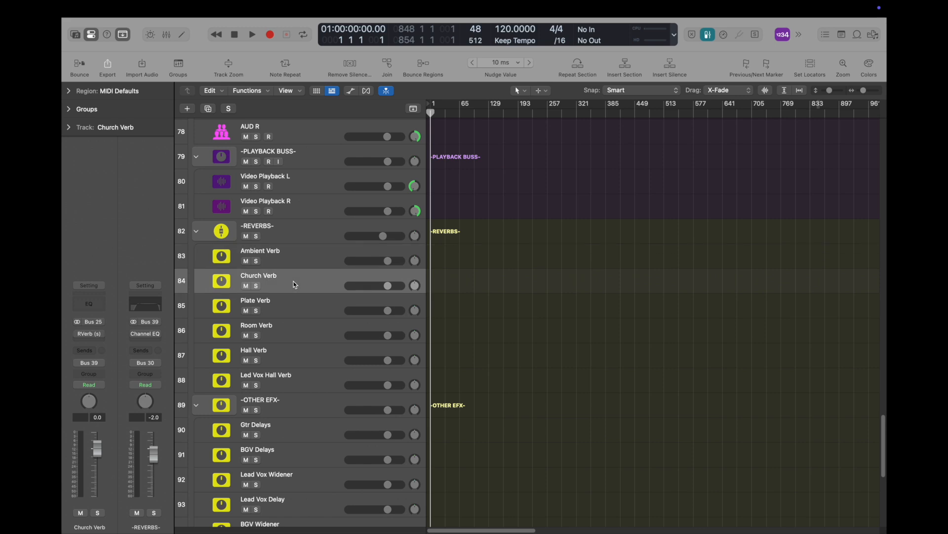
pyautogui.click(296, 309)
pyautogui.click(295, 332)
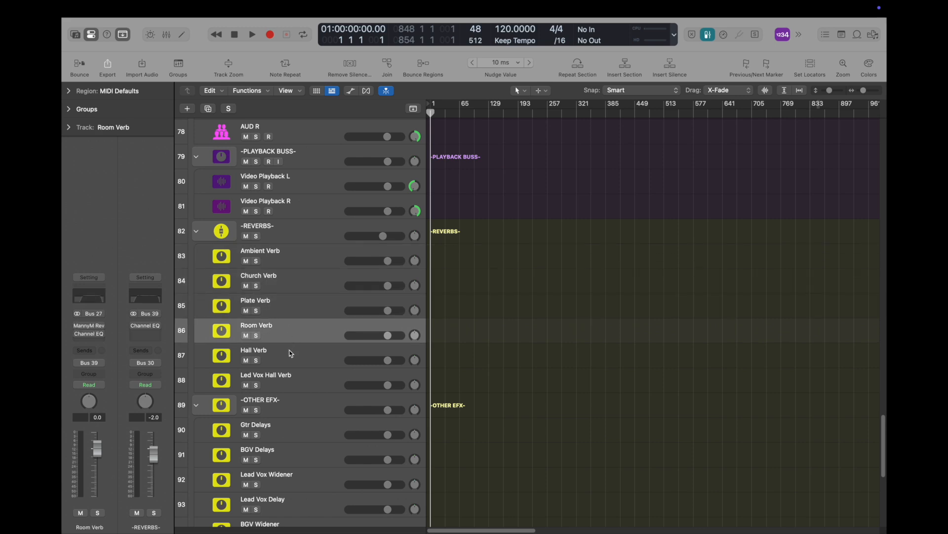
pyautogui.click(290, 355)
pyautogui.click(292, 379)
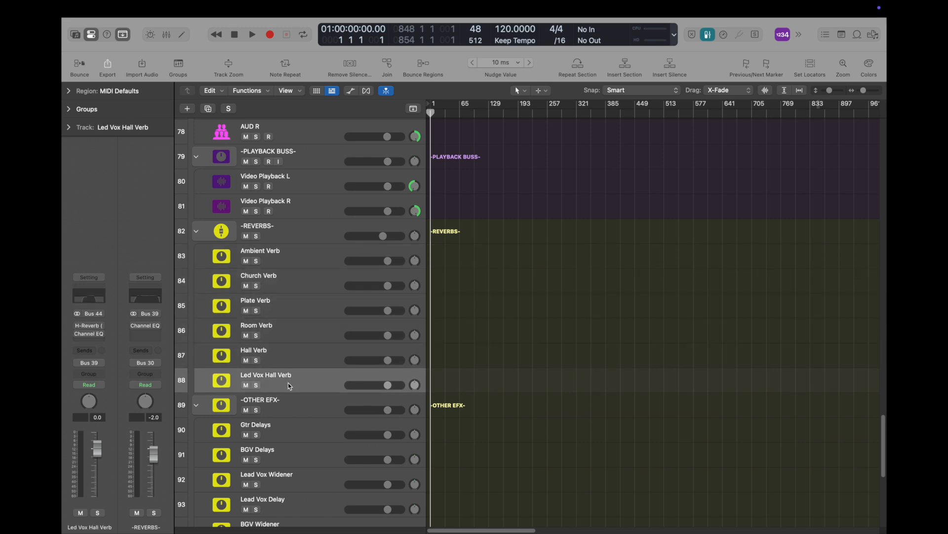
# Step: Read the Perc L track note on target true peak, then hide the notes again
pyautogui.scroll(20, 277, 289)
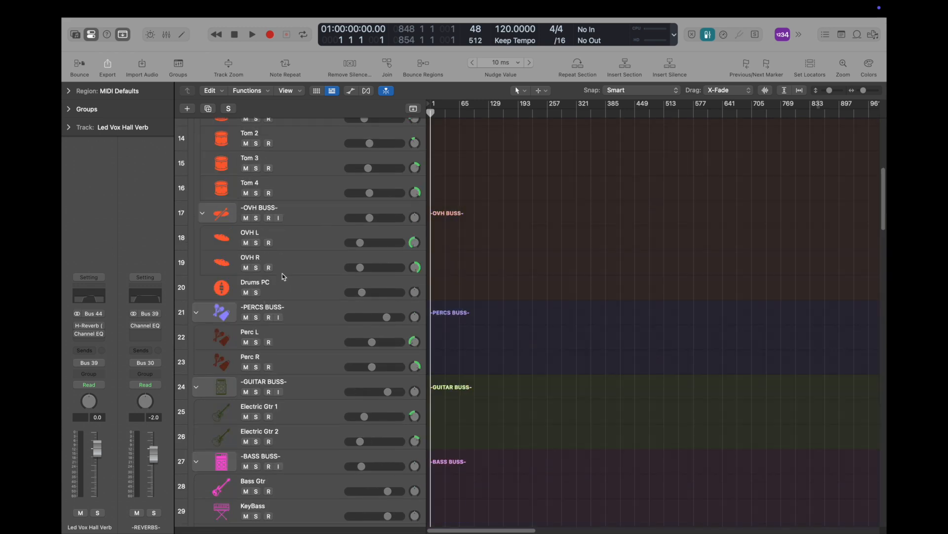
pyautogui.click(843, 35)
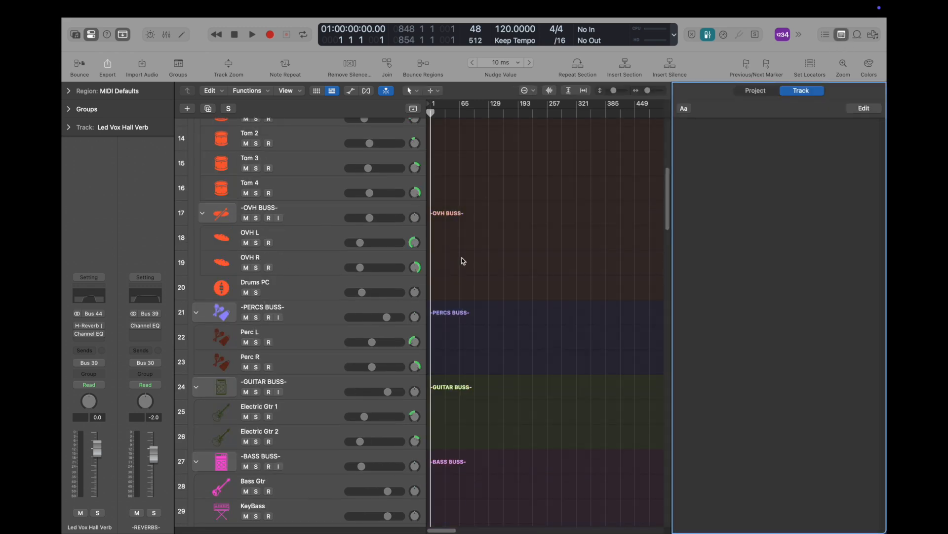
pyautogui.click(332, 330)
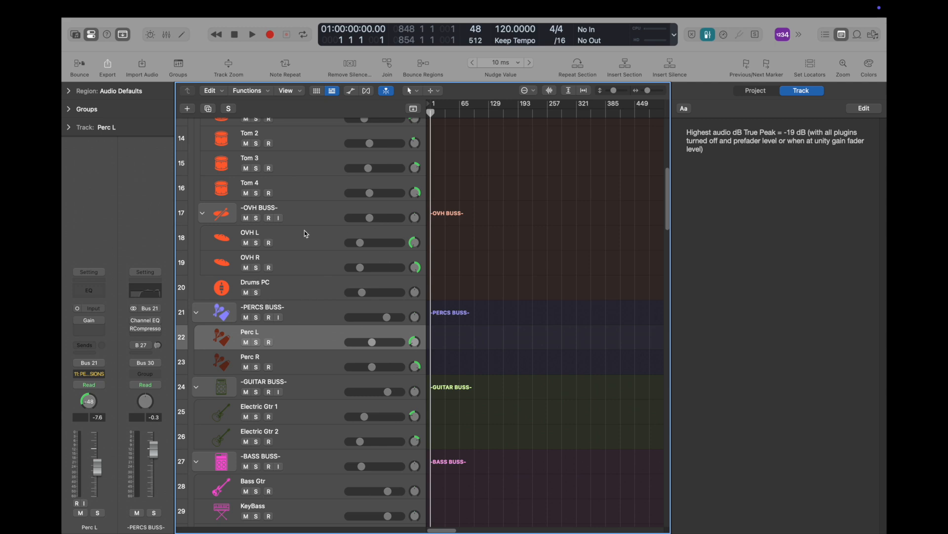
pyautogui.scroll(4, 304, 229)
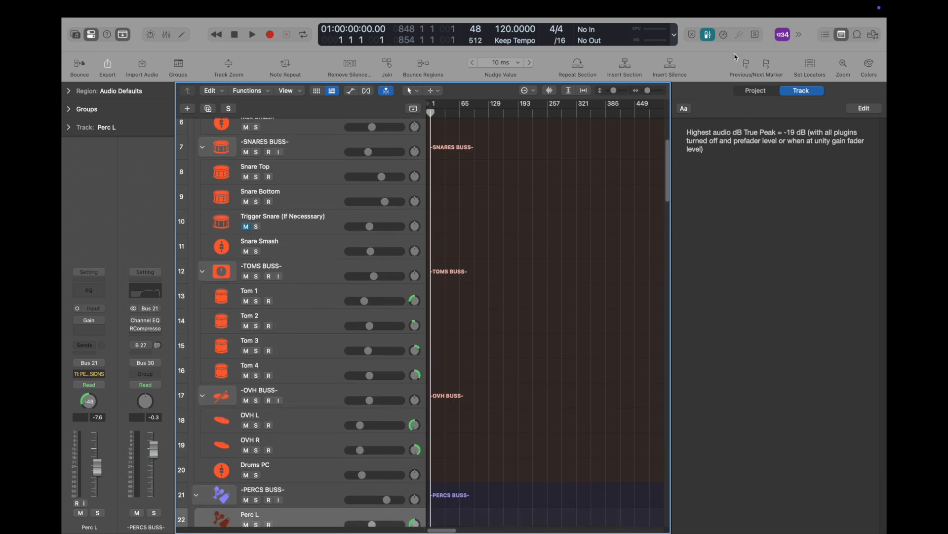
pyautogui.scroll(1, 320, 182)
pyautogui.scroll(2, 320, 182)
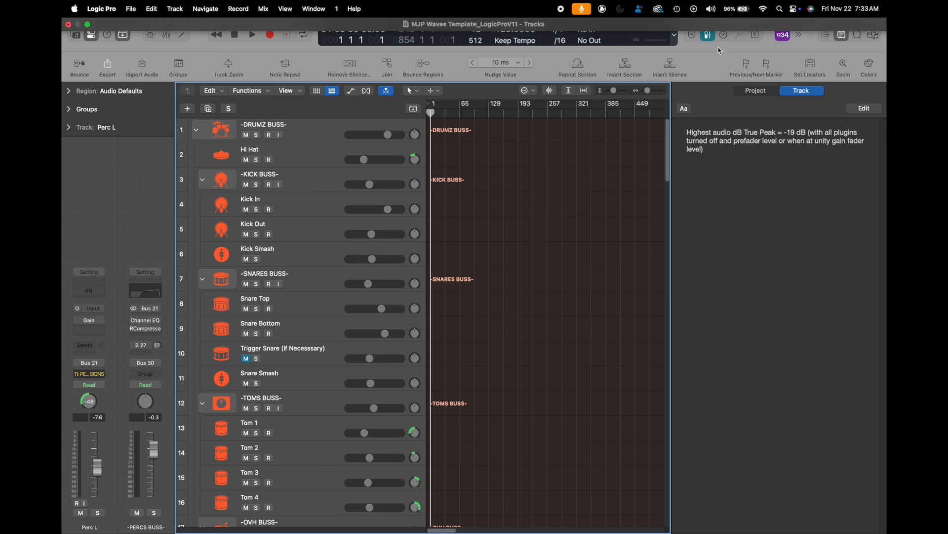
pyautogui.click(842, 34)
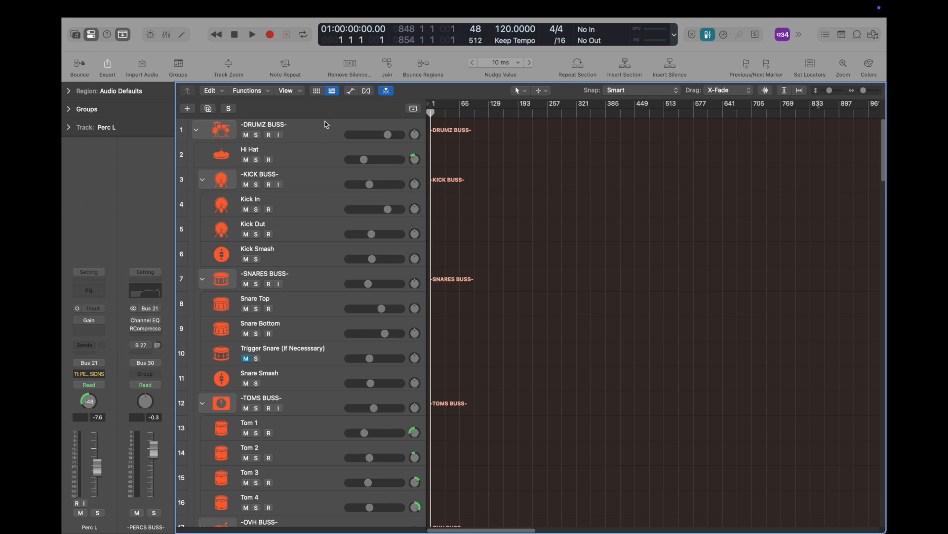
# Step: Set the Hi Hat track's volume fader to -15.4 dB
pyautogui.click(317, 156)
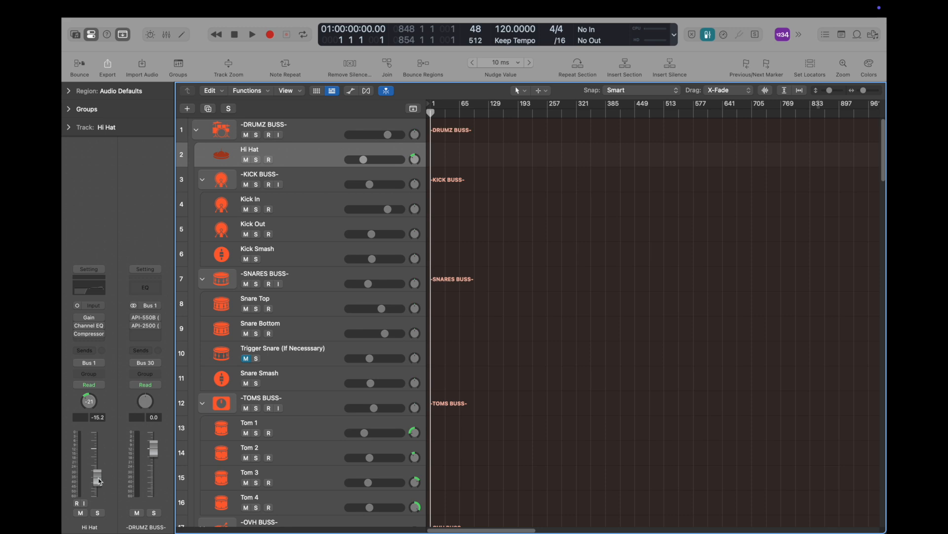
pyautogui.moveTo(97, 478); pyautogui.dragTo(97, 478)
# Step: Check the project's audio settings, including sample rate and pan law, and its recording settings, then close them
pyautogui.click(130, 9)
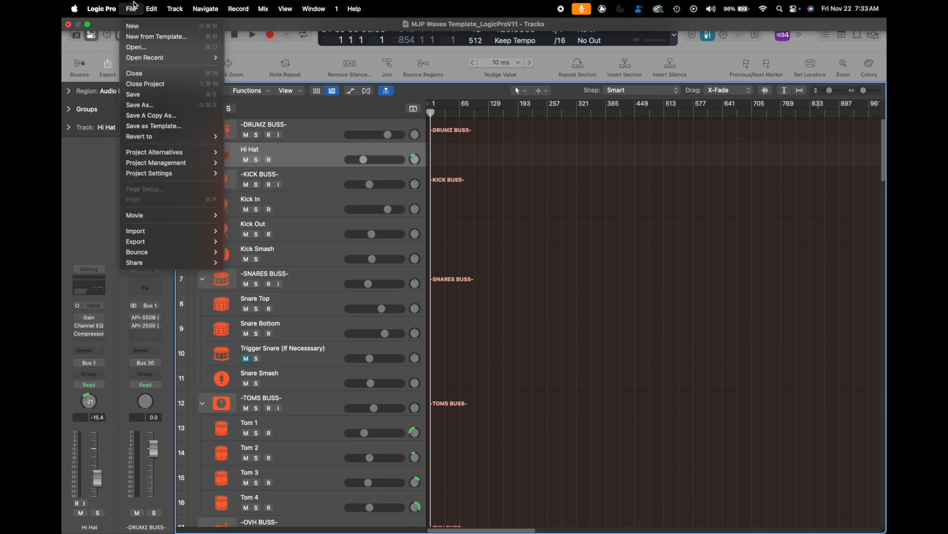
pyautogui.moveTo(172, 179)
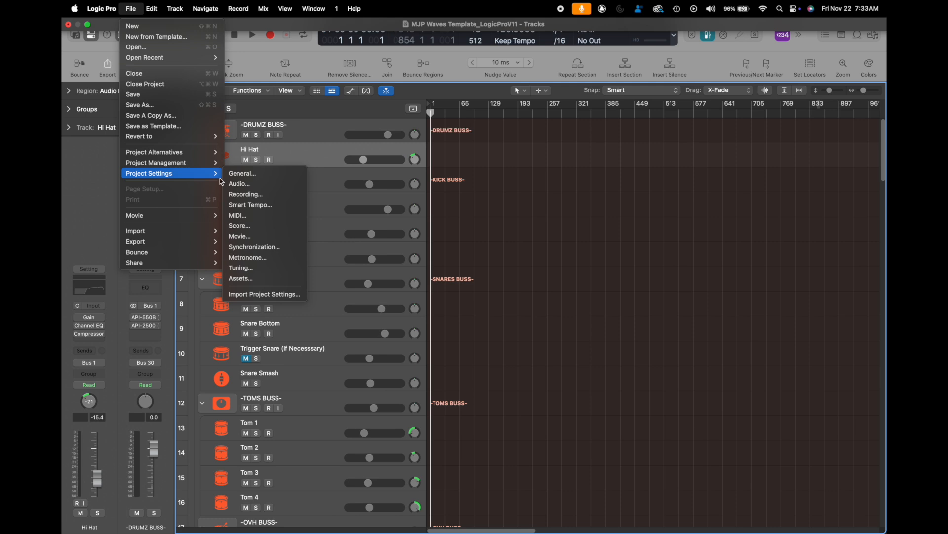
pyautogui.click(248, 186)
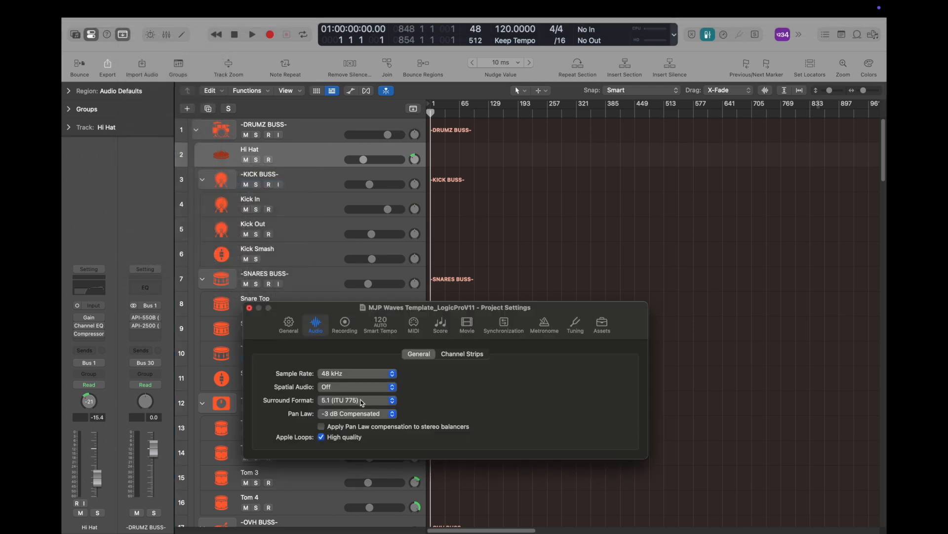
pyautogui.click(373, 415)
pyautogui.click(372, 418)
pyautogui.click(345, 325)
pyautogui.click(249, 307)
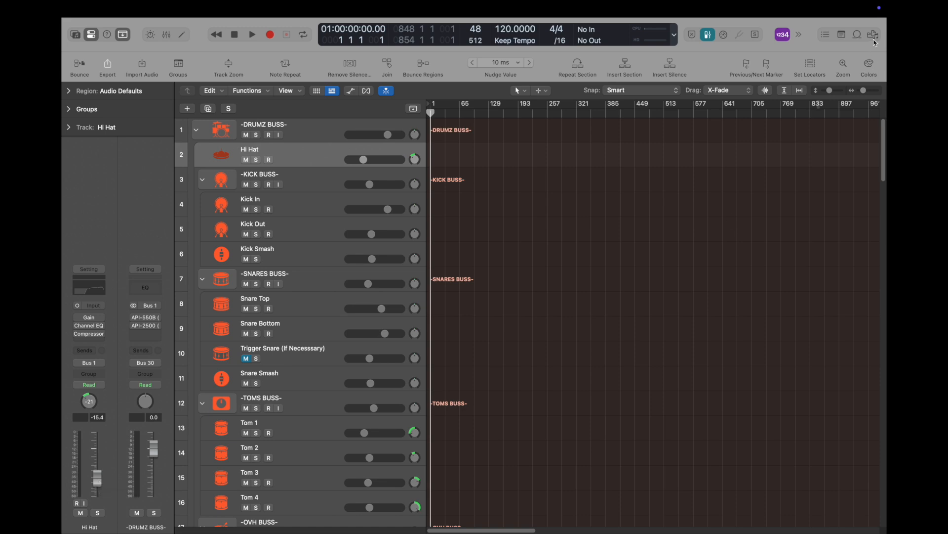
# Step: Show the SUPERNATURAL MIX FILES C# MINOR 98BPM folder in the file browser and look through the percussion, guitar, bass and keys tracks
pyautogui.click(873, 34)
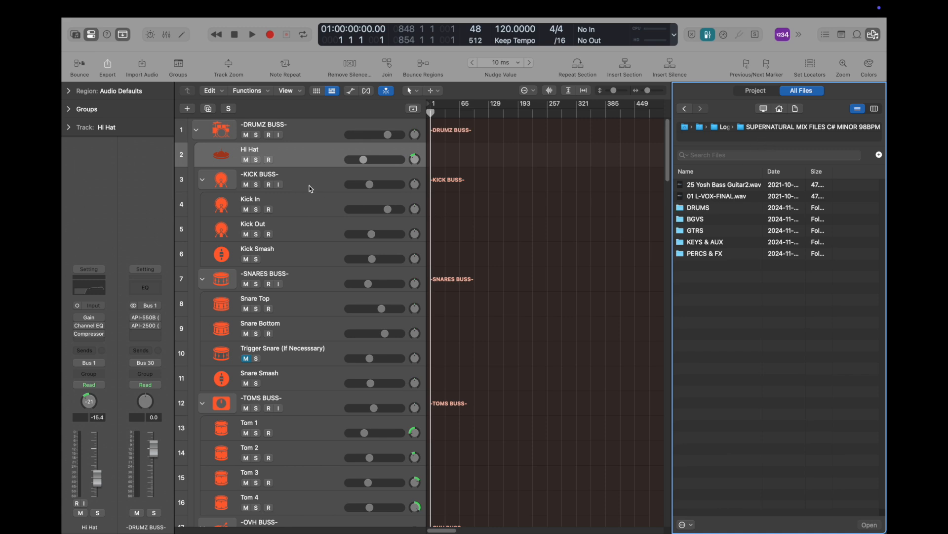
pyautogui.scroll(-6, 312, 196)
pyautogui.scroll(-8, 313, 198)
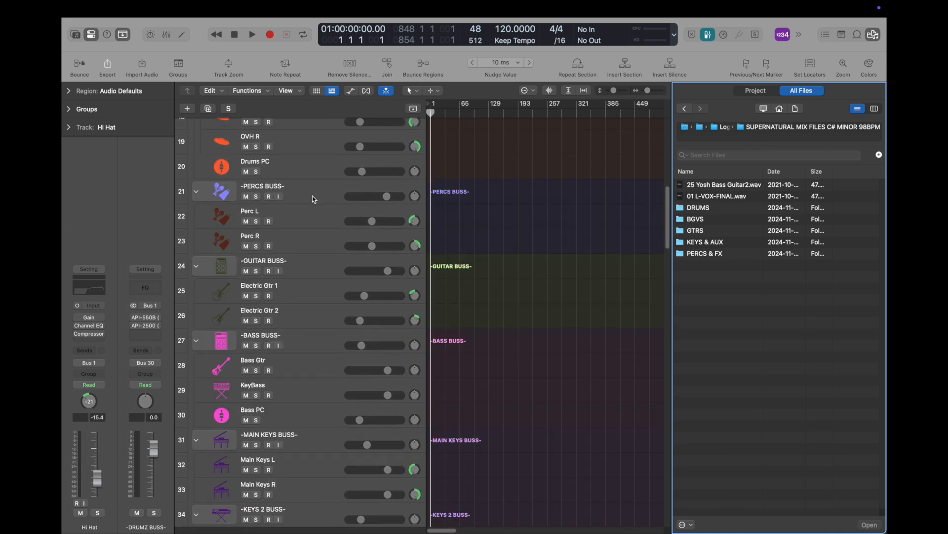
pyautogui.scroll(-1, 313, 199)
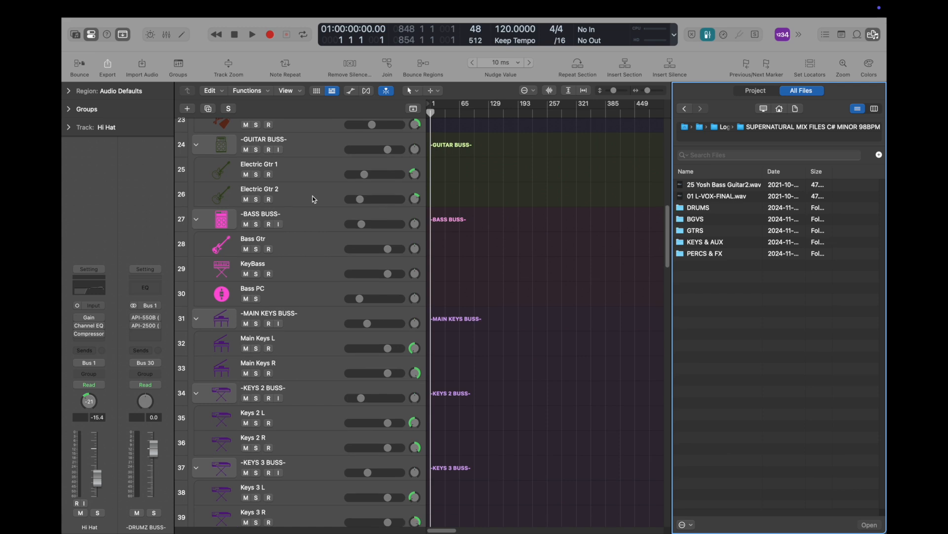
pyautogui.scroll(-3, 312, 199)
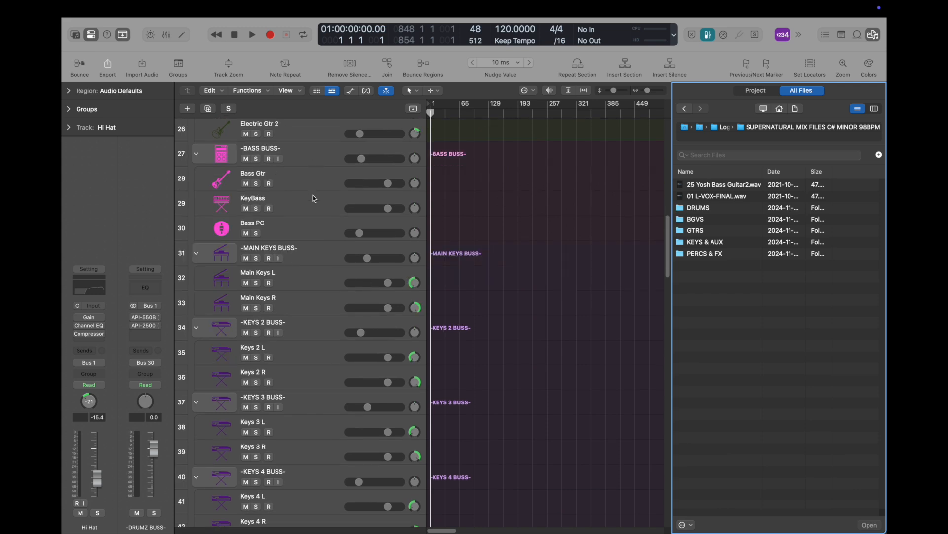
pyautogui.scroll(-5, 313, 198)
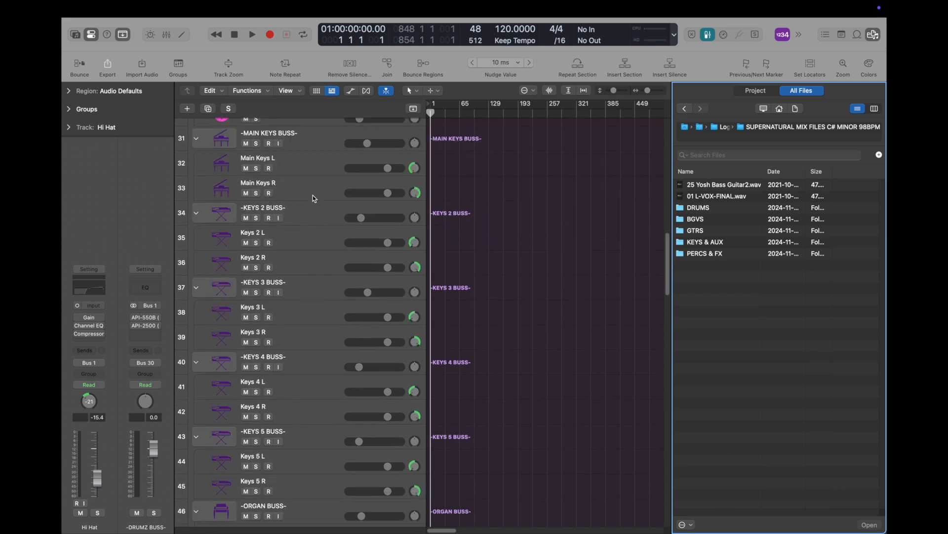
pyautogui.scroll(-1, 312, 197)
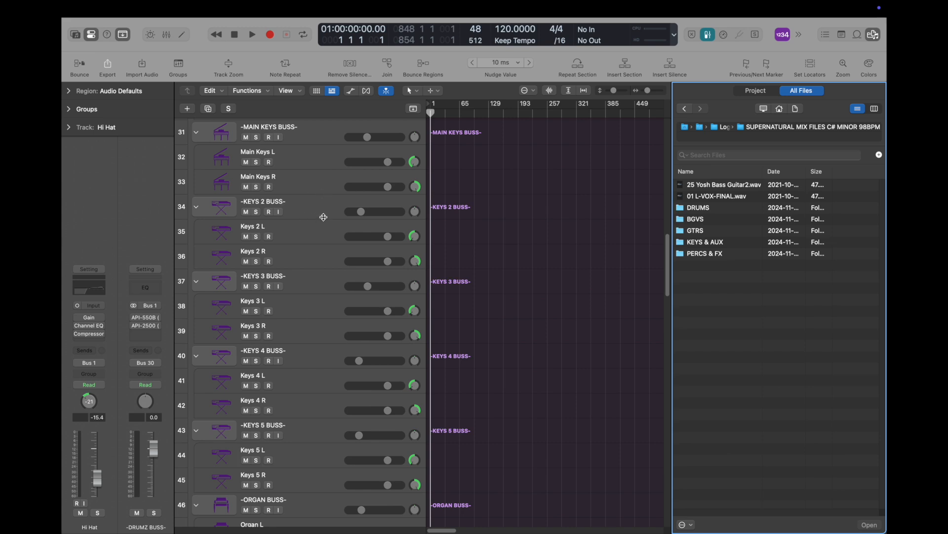
pyautogui.scroll(8, 316, 217)
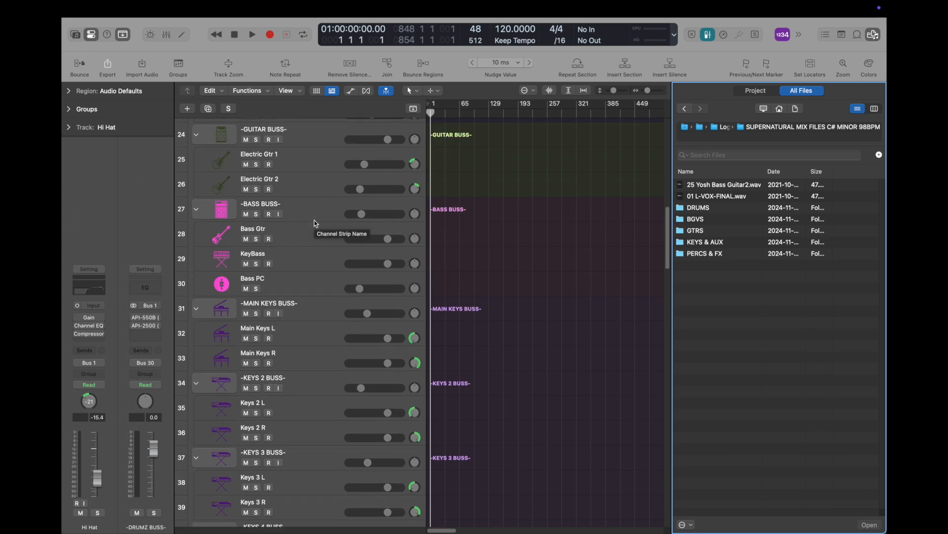
# Step: Audition 01 L-VOX-FINAL.wav, stop its preview, and select the Lead Vox 1 track for it
pyautogui.click(736, 200)
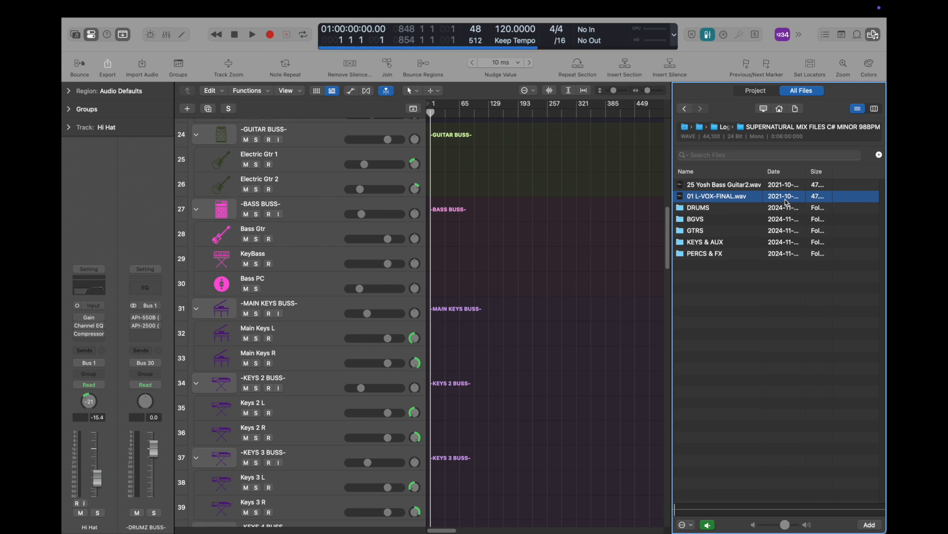
pyautogui.scroll(-10, 344, 270)
pyautogui.scroll(-13, 344, 271)
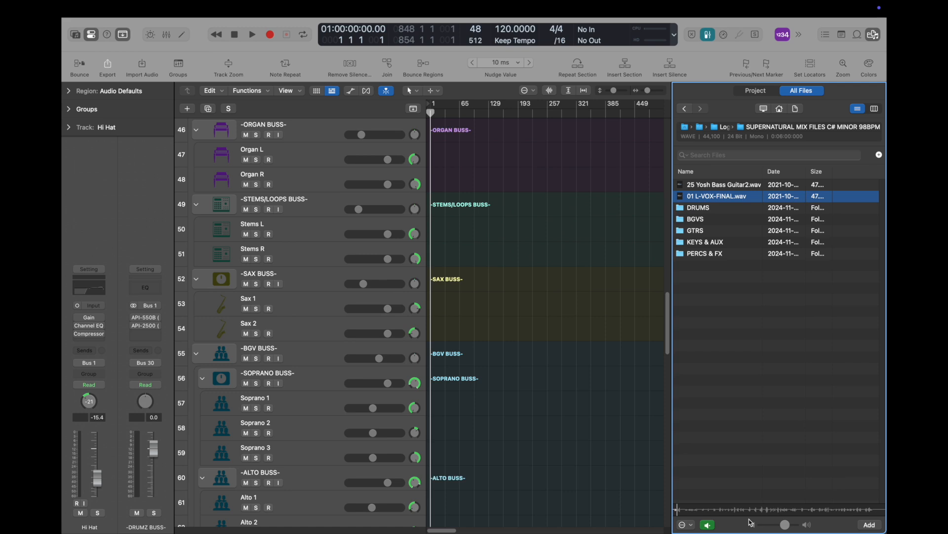
pyautogui.click(707, 524)
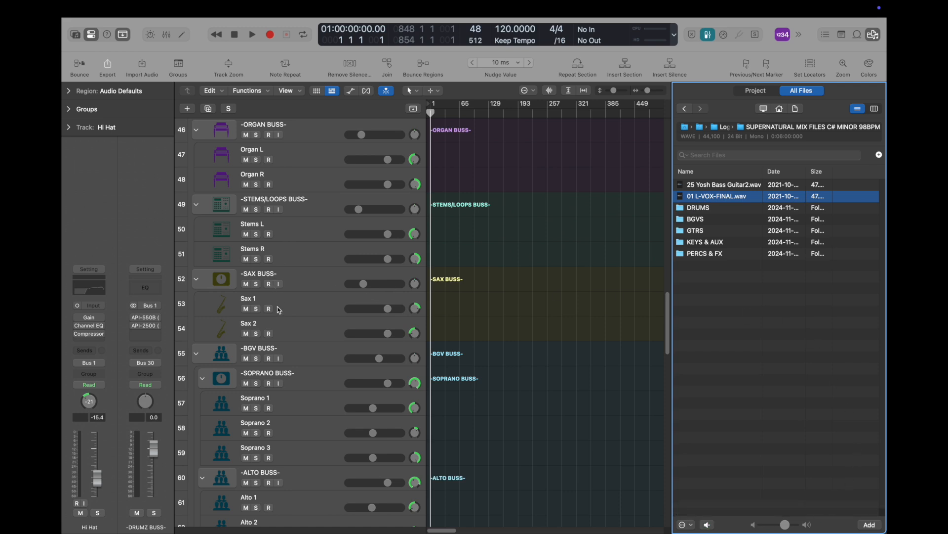
pyautogui.scroll(-17, 292, 330)
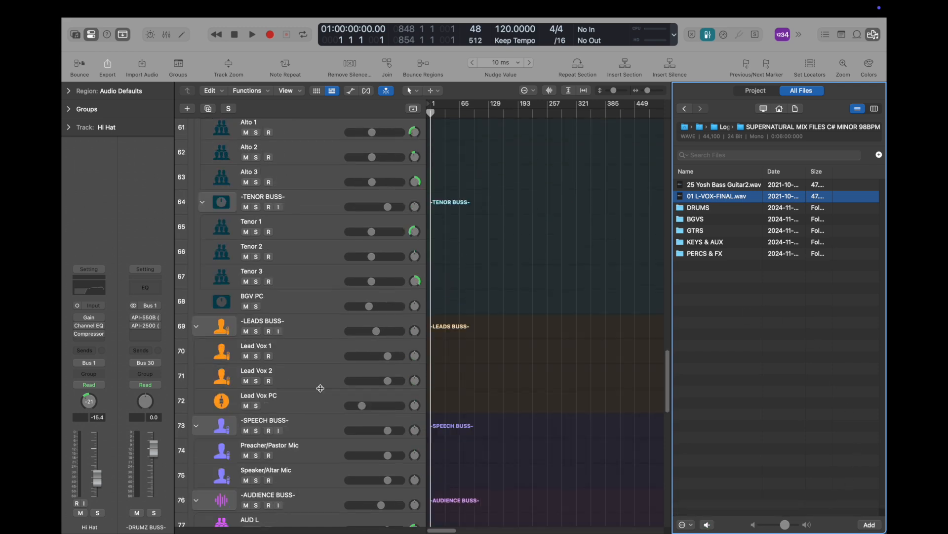
pyautogui.click(288, 307)
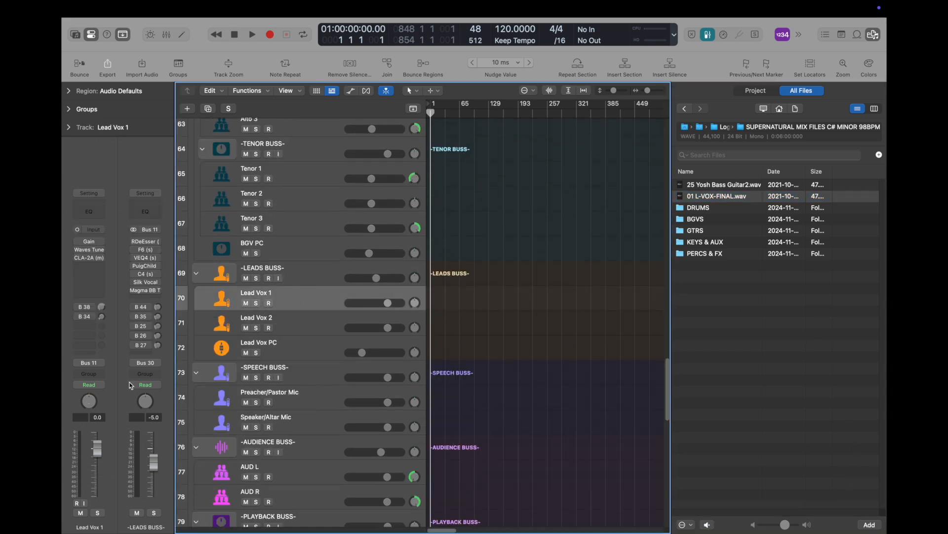
pyautogui.click(709, 197)
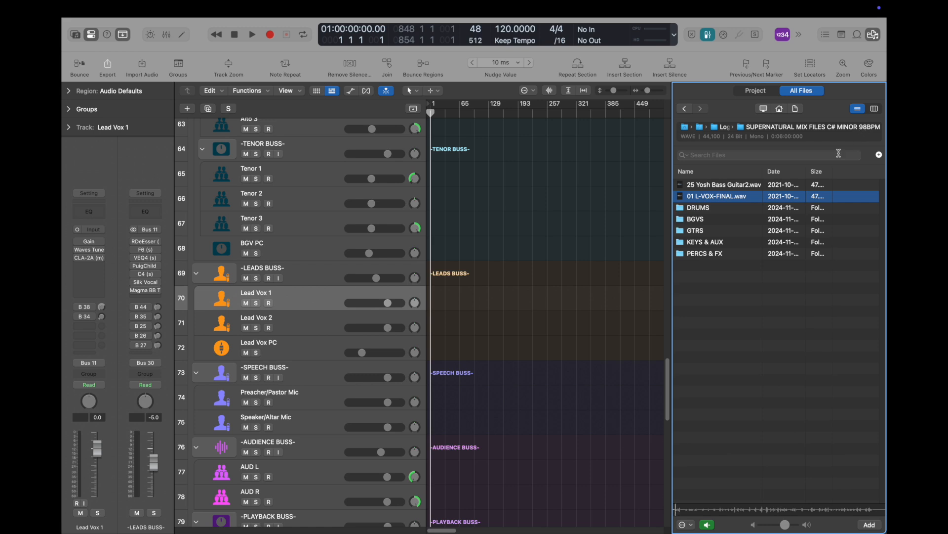
pyautogui.click(708, 524)
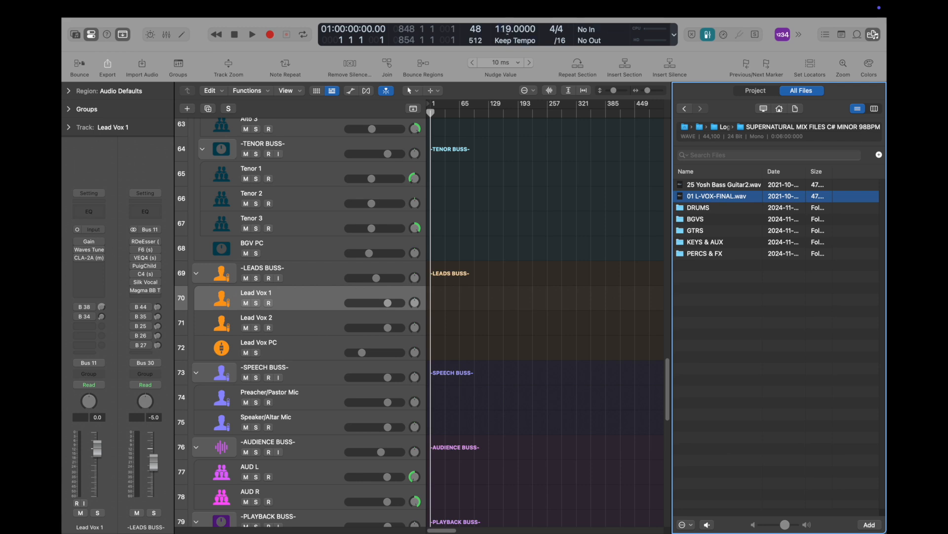
# Step: Set the project tempo to 98 BPM and keep the 4/4 time signature
pyautogui.moveTo(507, 43); pyautogui.dragTo(507, 59)
pyautogui.click(558, 31)
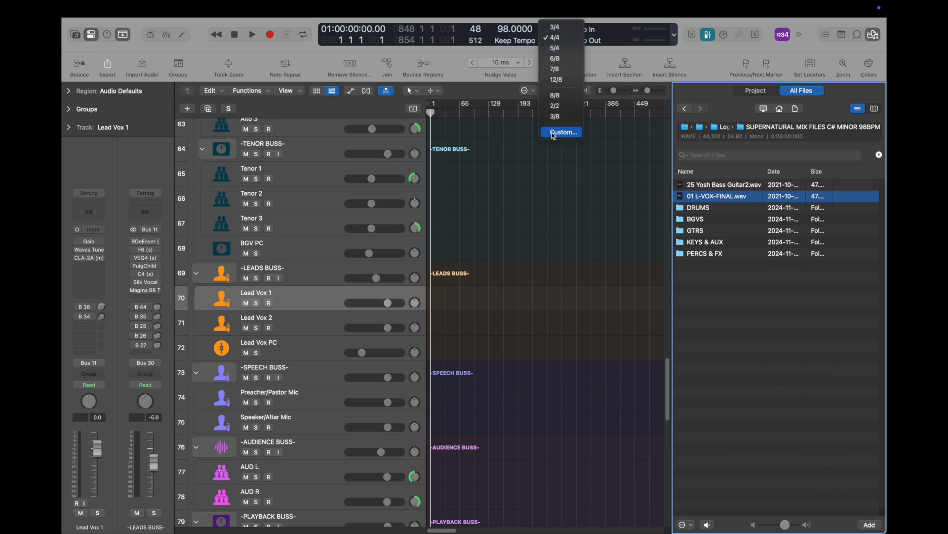
pyautogui.click(469, 54)
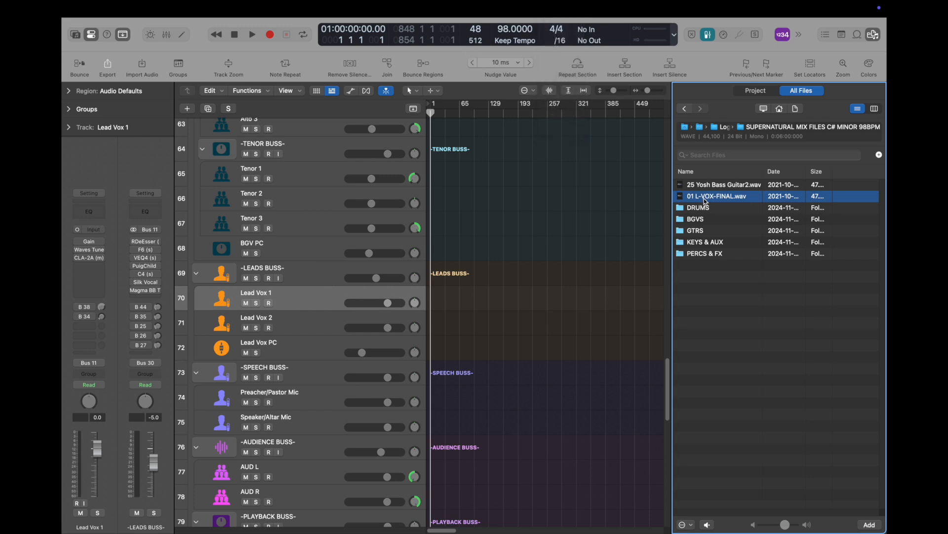
# Step: Import 01 L-VOX-FINAL.wav onto the Lead Vox 1 track at bar 1, converting it to 48 kHz and leaving out its markers
pyautogui.scroll(10, 522, 275)
pyautogui.hscroll(-15, 521, 275)
pyautogui.scroll(5, 751, 384)
pyautogui.scroll(-10, 625, 405)
pyautogui.click(427, 531)
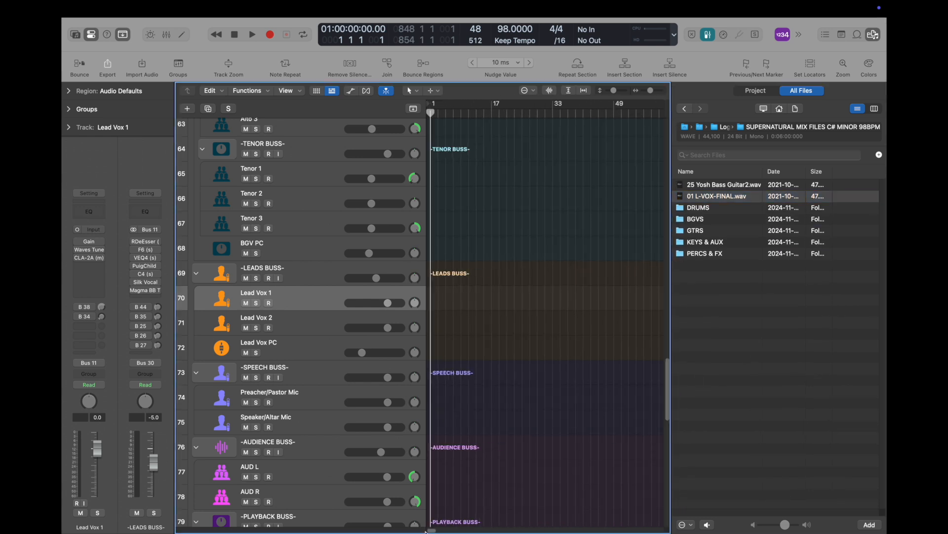
pyautogui.scroll(10, 442, 464)
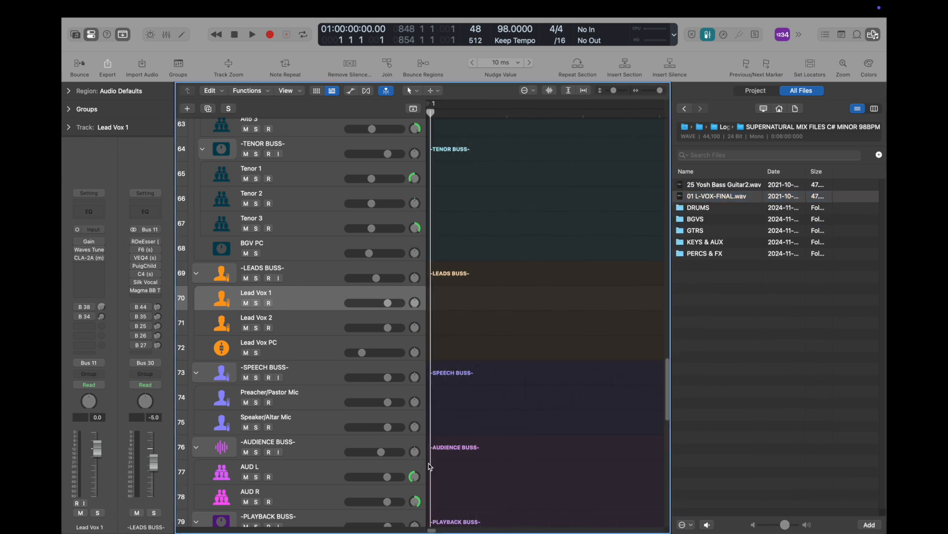
pyautogui.scroll(-3, 433, 419)
pyautogui.moveTo(693, 197); pyautogui.dragTo(485, 257)
pyautogui.moveTo(503, 288); pyautogui.dragTo(514, 279)
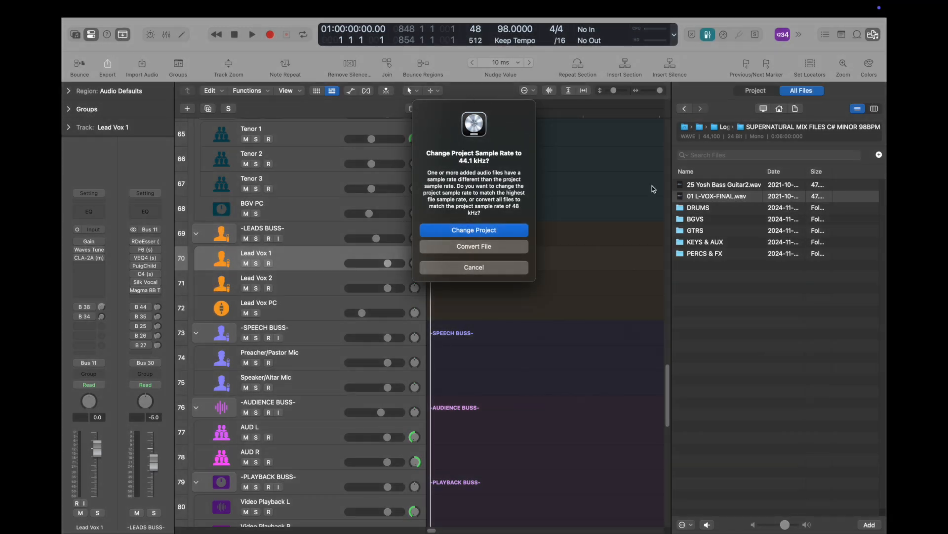
pyautogui.click(469, 246)
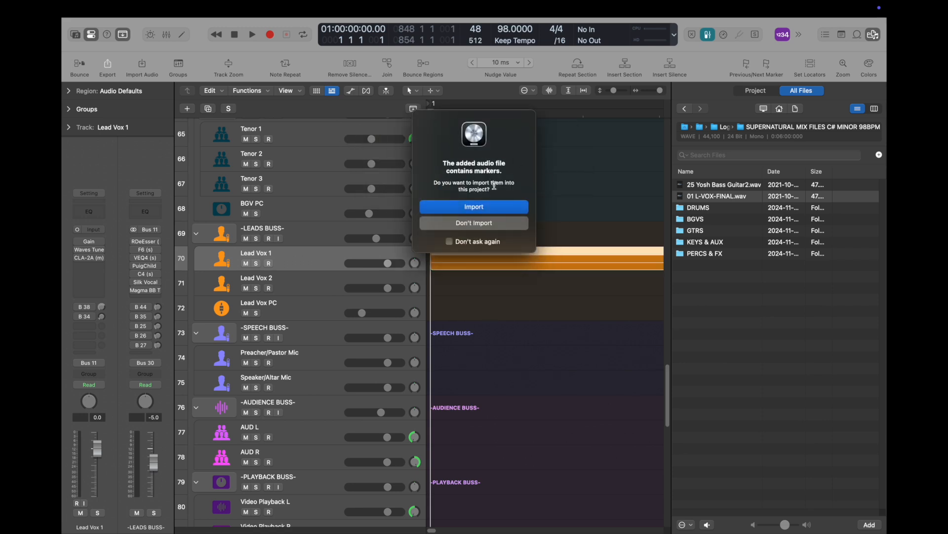
pyautogui.click(476, 225)
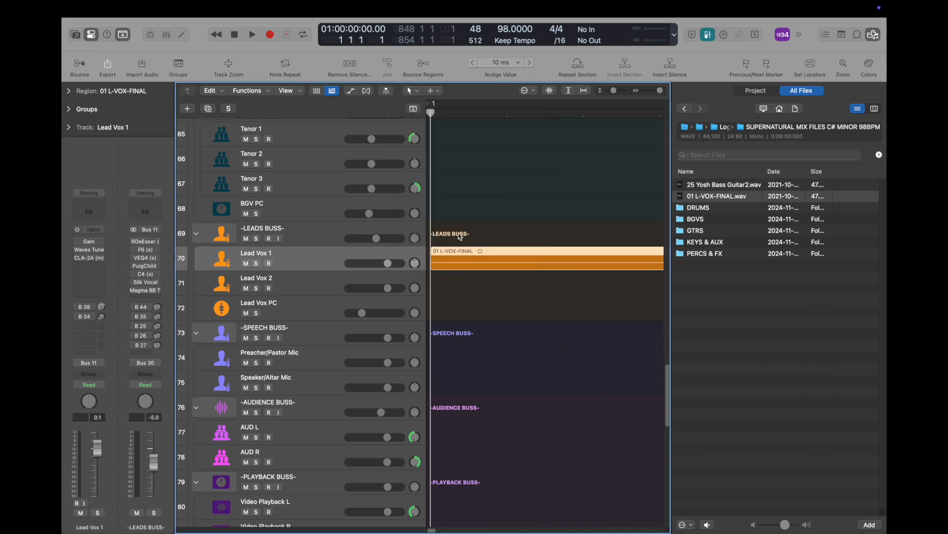
# Step: Enlarge the track heights around the Lead Vox 1 region and show that track's notes
pyautogui.hscroll(10, 459, 221)
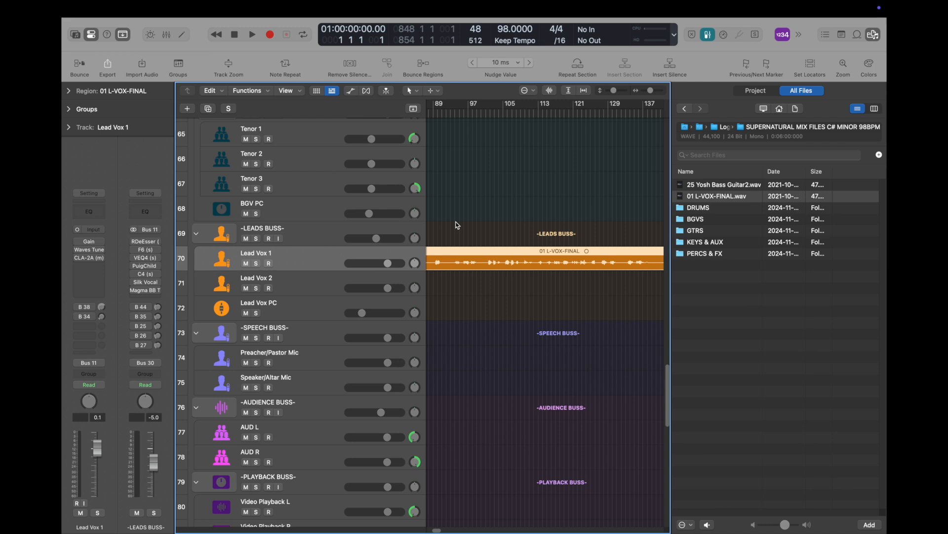
pyautogui.hscroll(-10, 456, 221)
pyautogui.moveTo(608, 87); pyautogui.dragTo(621, 96)
pyautogui.click(841, 35)
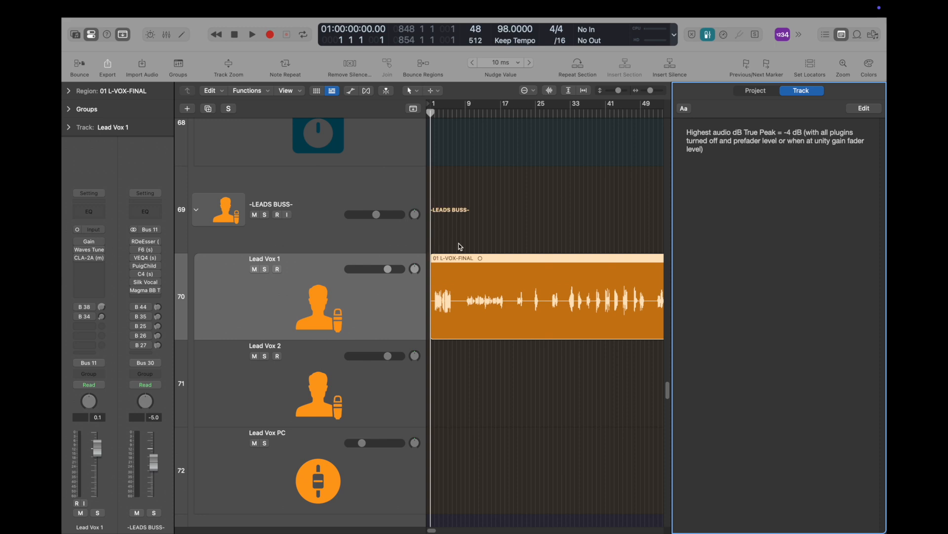
# Step: Place the playhead at bar 75 in the Lead Vox 1 region, using waveform zoom temporarily to find a loud passage
pyautogui.scroll(-5, 530, 220)
pyautogui.scroll(2, 491, 233)
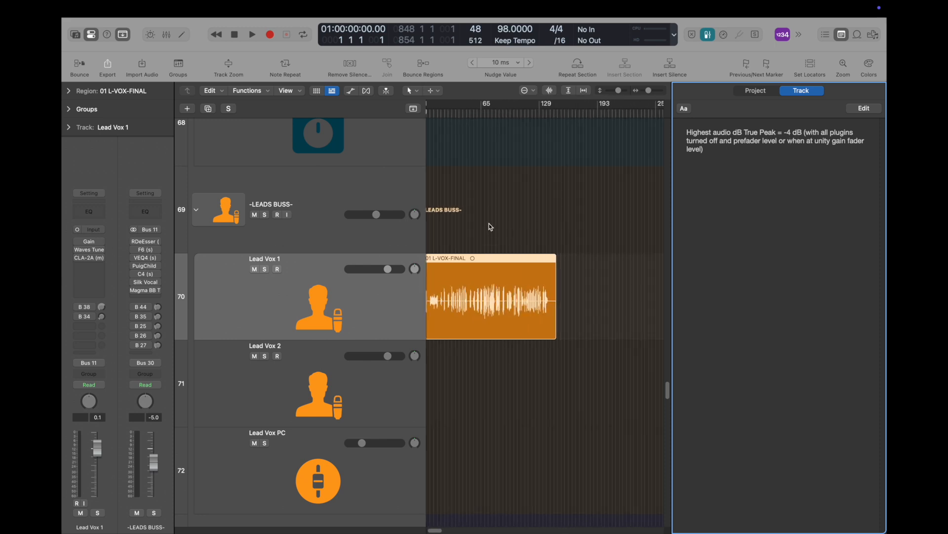
pyautogui.click(495, 113)
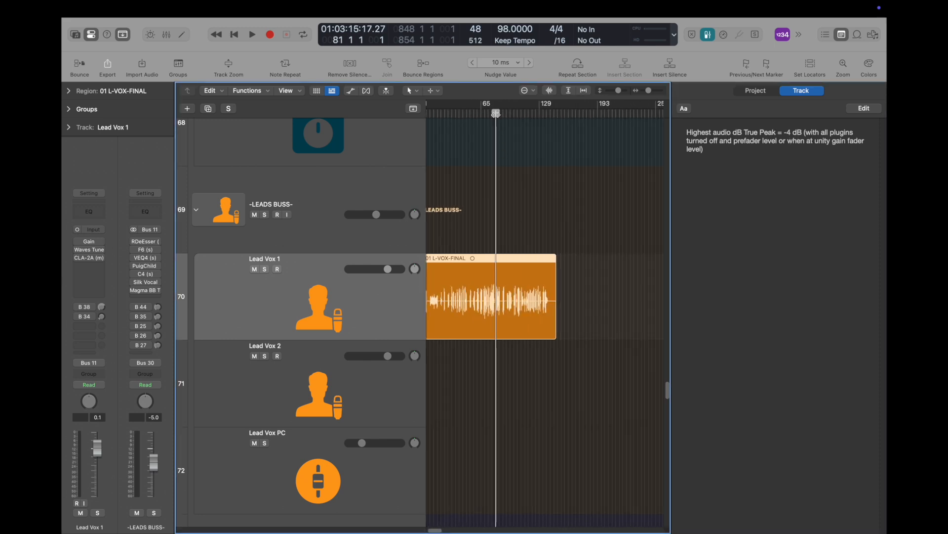
pyautogui.click(549, 91)
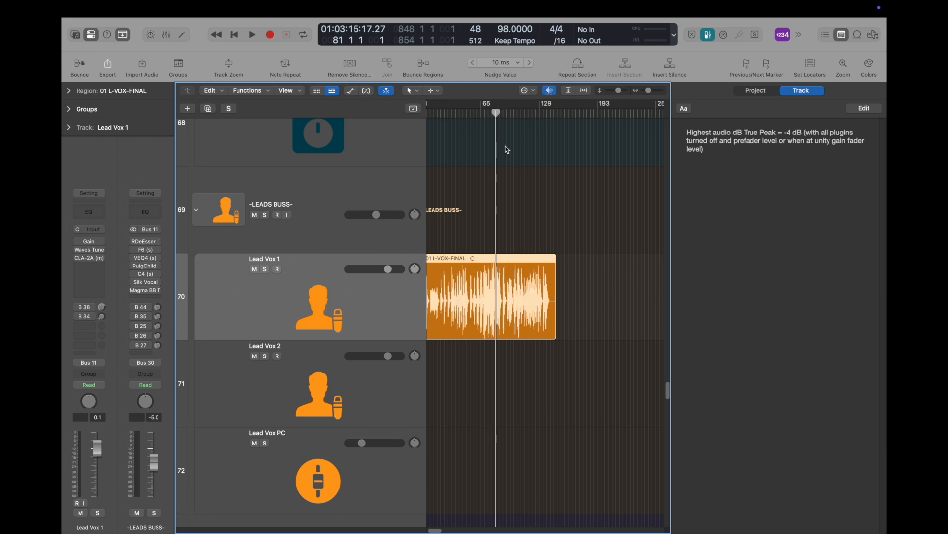
pyautogui.moveTo(498, 114); pyautogui.dragTo(491, 116)
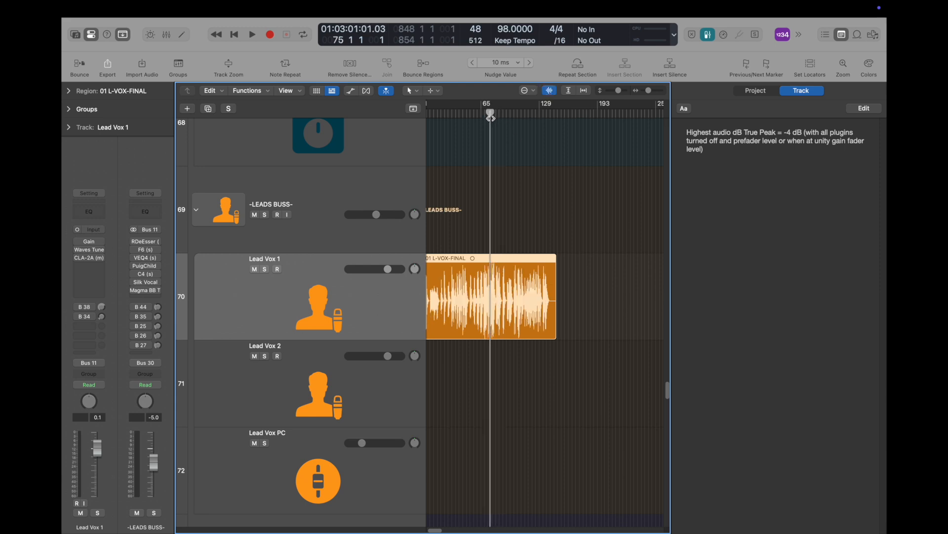
pyautogui.click(550, 91)
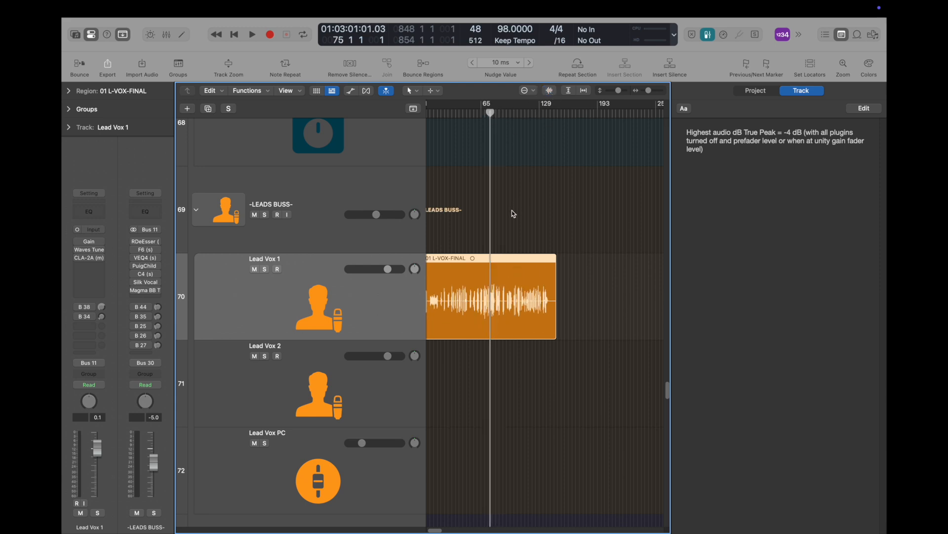
# Step: Play Lead Vox 1 from bar 75 to check its peak level, stop, and move the playhead to bar 77
pyautogui.scroll(3, 511, 210)
pyautogui.hscroll(-10, 509, 214)
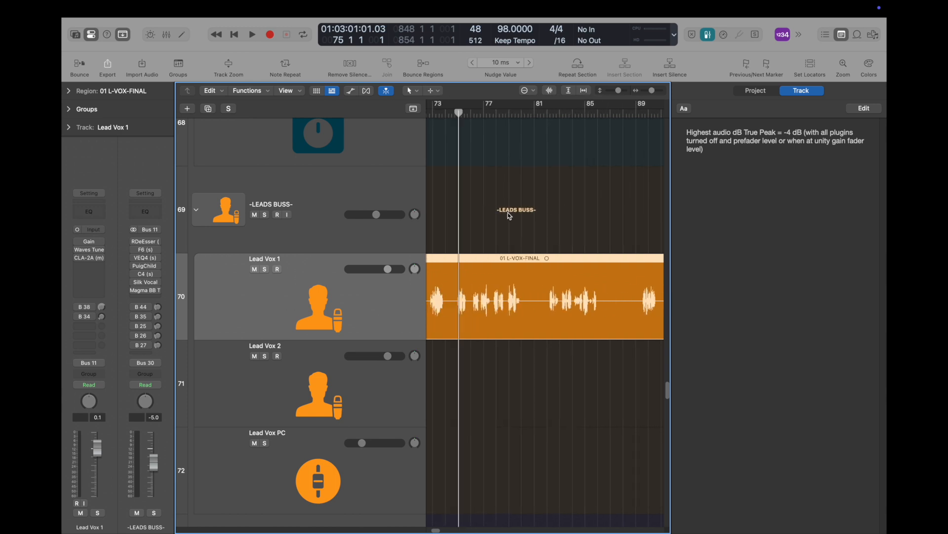
pyautogui.hscroll(2, 509, 214)
pyautogui.scroll(-1, 509, 214)
pyautogui.click(553, 208)
pyautogui.press('space')
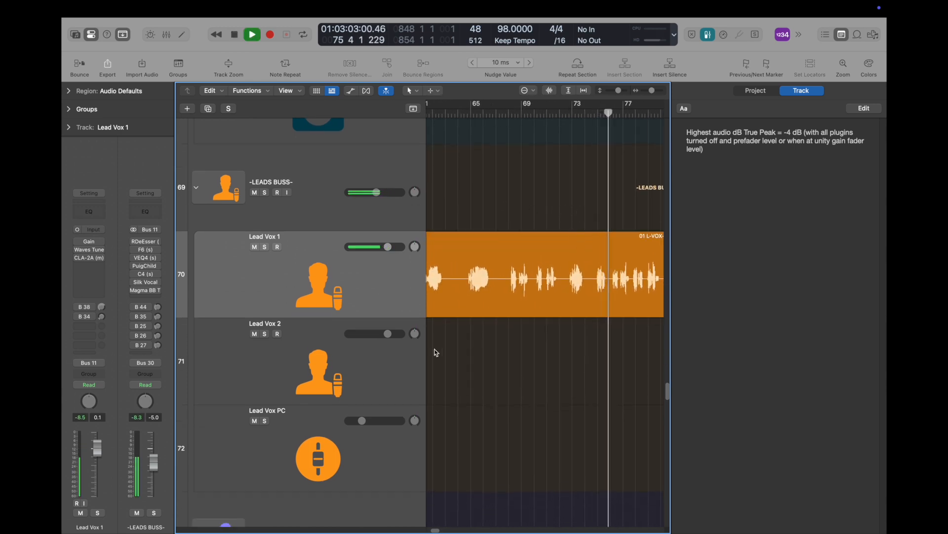
pyautogui.hscroll(4, 539, 304)
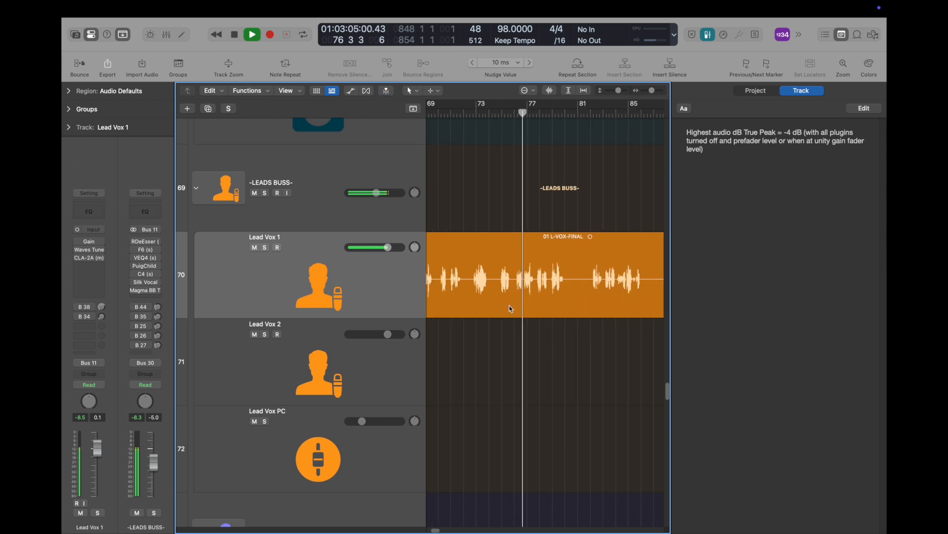
pyautogui.scroll(5, 509, 305)
pyautogui.press('space')
pyautogui.moveTo(582, 114); pyautogui.dragTo(537, 117)
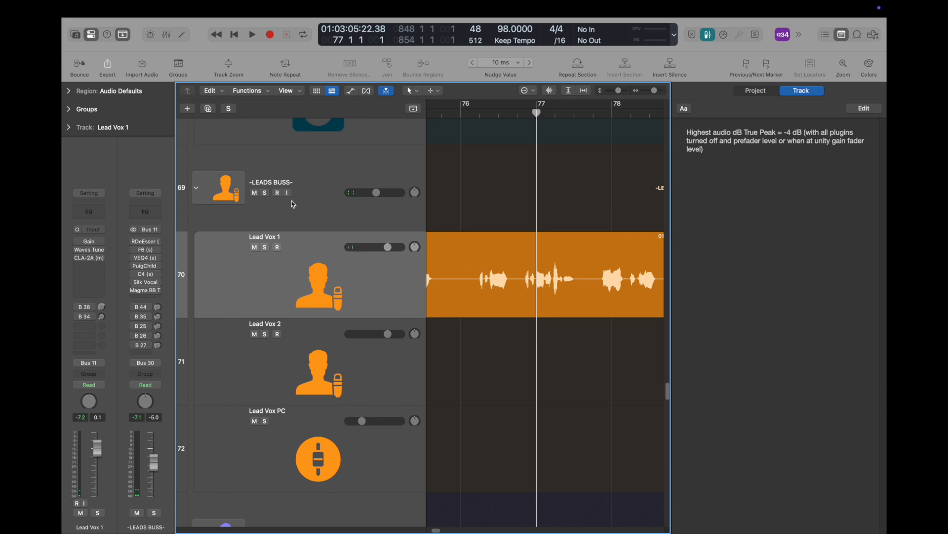
# Step: Set the Gain plug-in on Lead Vox 1 to +3.1 dB, switch it on and close its window
pyautogui.click(89, 241)
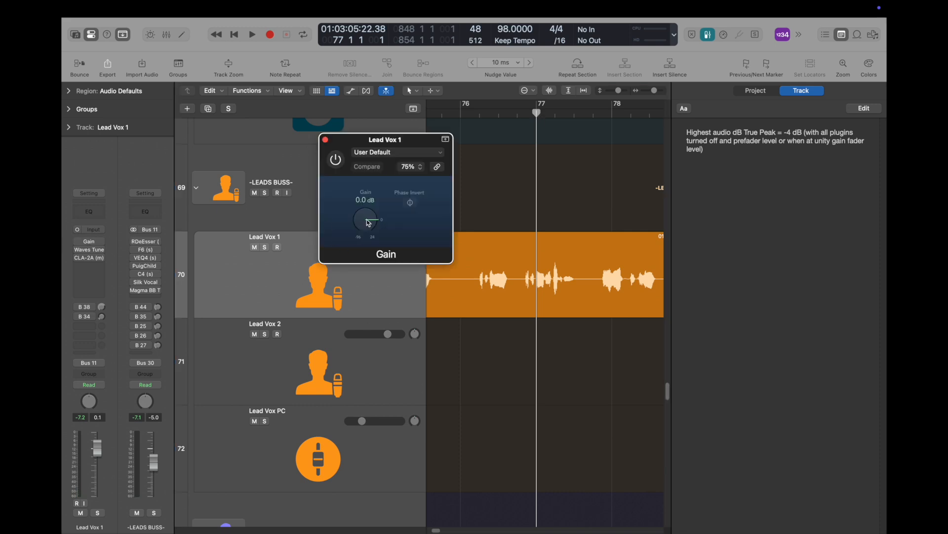
pyautogui.moveTo(368, 222); pyautogui.dragTo(368, 220)
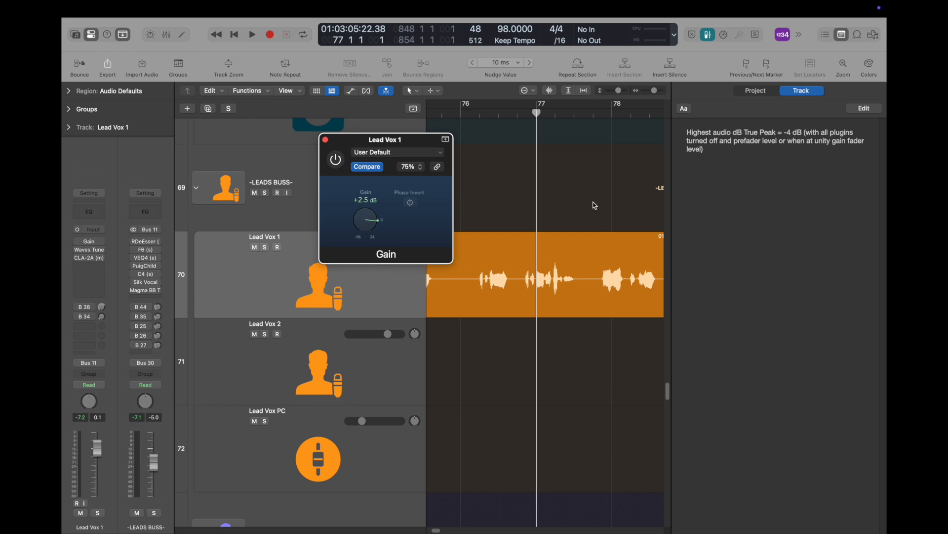
pyautogui.moveTo(372, 228); pyautogui.dragTo(371, 226)
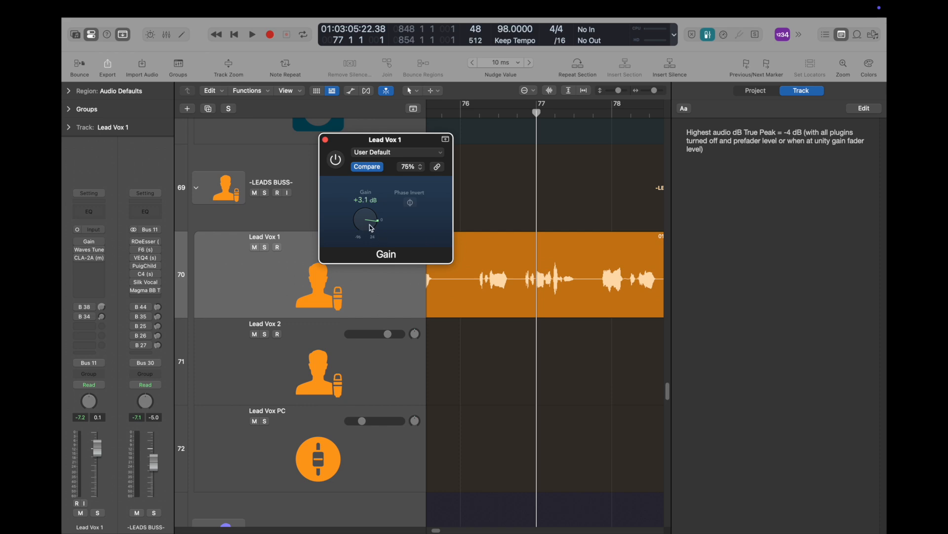
pyautogui.click(336, 163)
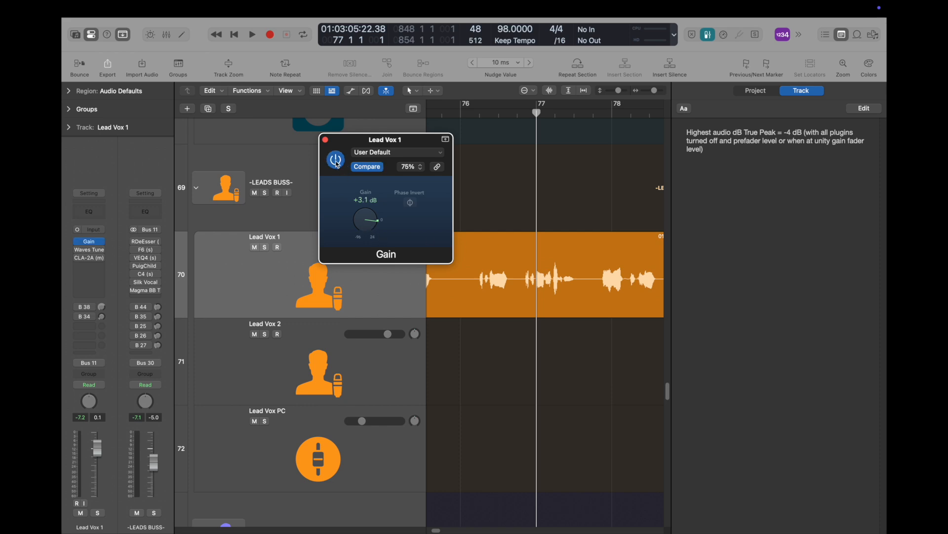
pyautogui.click(325, 139)
# Step: Play the vocal from bar 77 to check its new peak level against the track note, then stop playback
pyautogui.click(476, 115)
pyautogui.press('space')
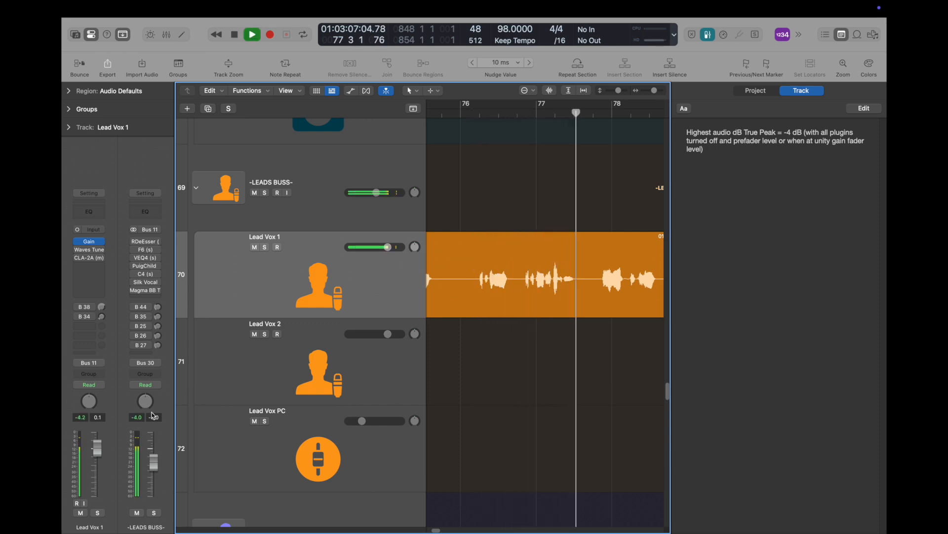
pyautogui.press('space')
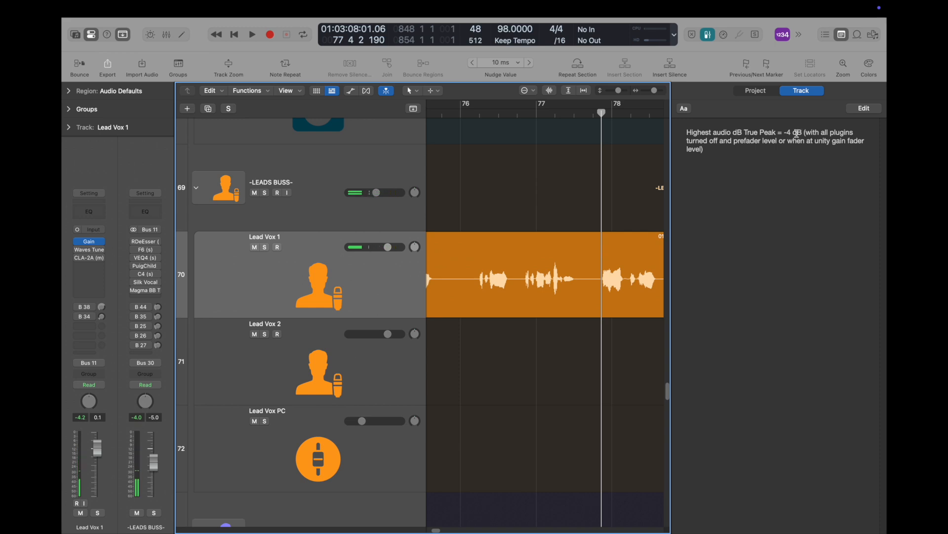
pyautogui.moveTo(138, 252)
pyautogui.click(86, 265)
pyautogui.click(120, 263)
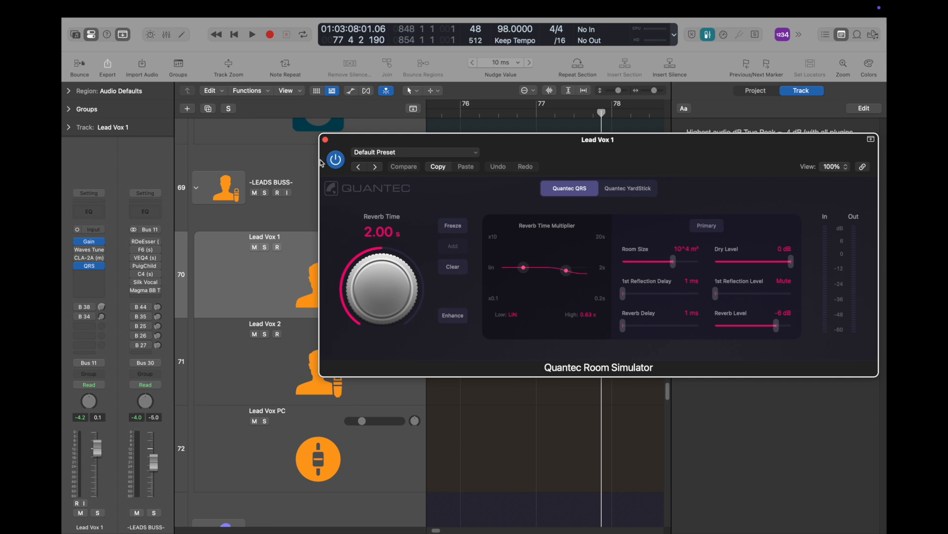
pyautogui.click(325, 139)
pyautogui.click(94, 266)
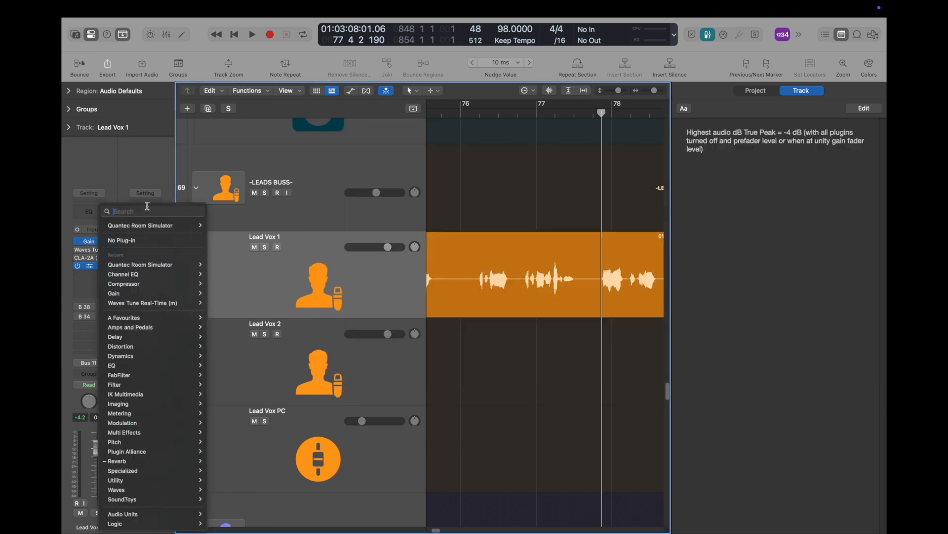
pyautogui.click(136, 240)
# Step: Turn on the remaining plug-ins and all sends of Lead Vox 1 and -LEADS BUSS-, and move the playhead to bar 75
pyautogui.scroll(-5, 531, 269)
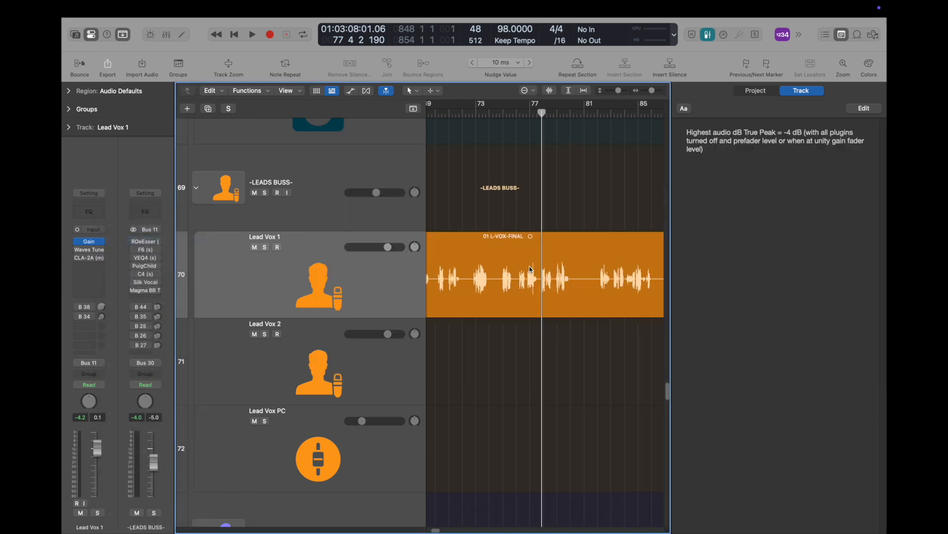
pyautogui.scroll(-4, 530, 269)
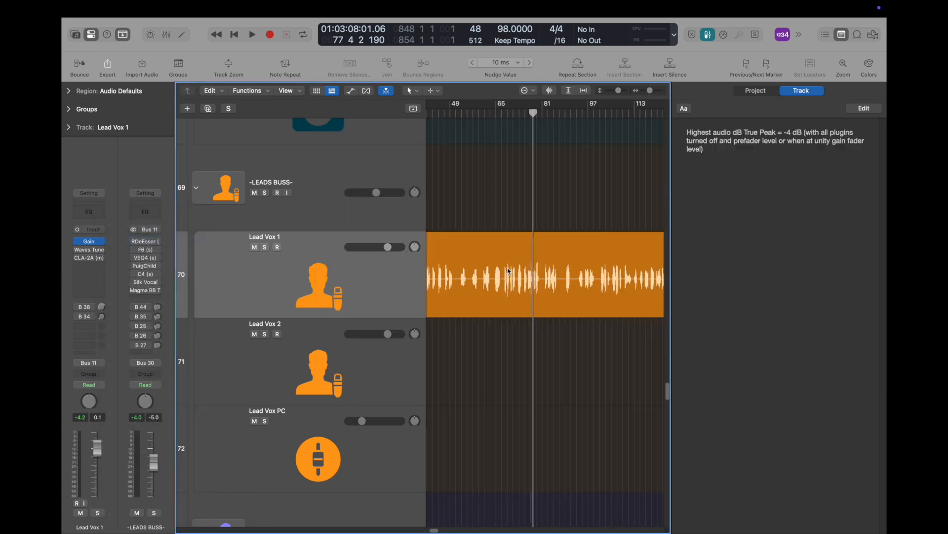
pyautogui.moveTo(77, 252)
pyautogui.moveTo(77, 251); pyautogui.dragTo(78, 333)
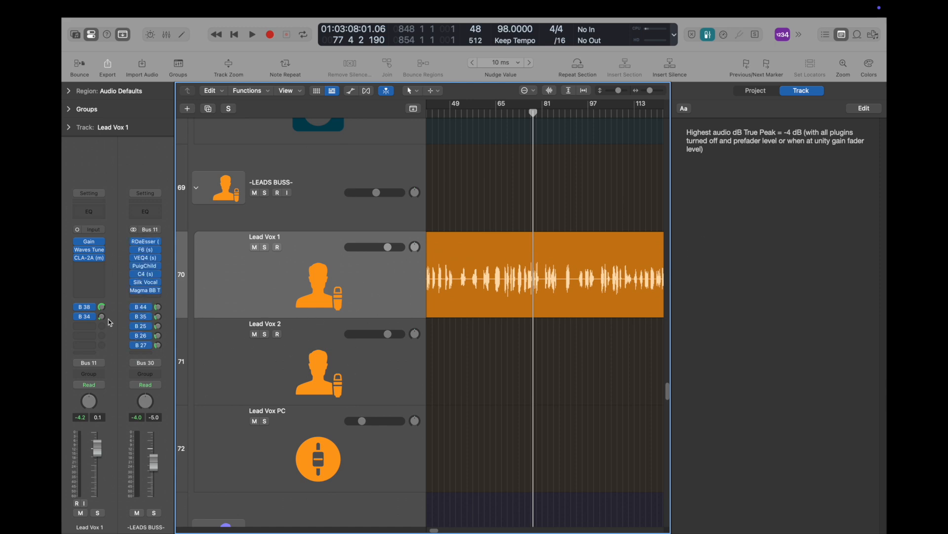
pyautogui.moveTo(532, 116); pyautogui.dragTo(525, 120)
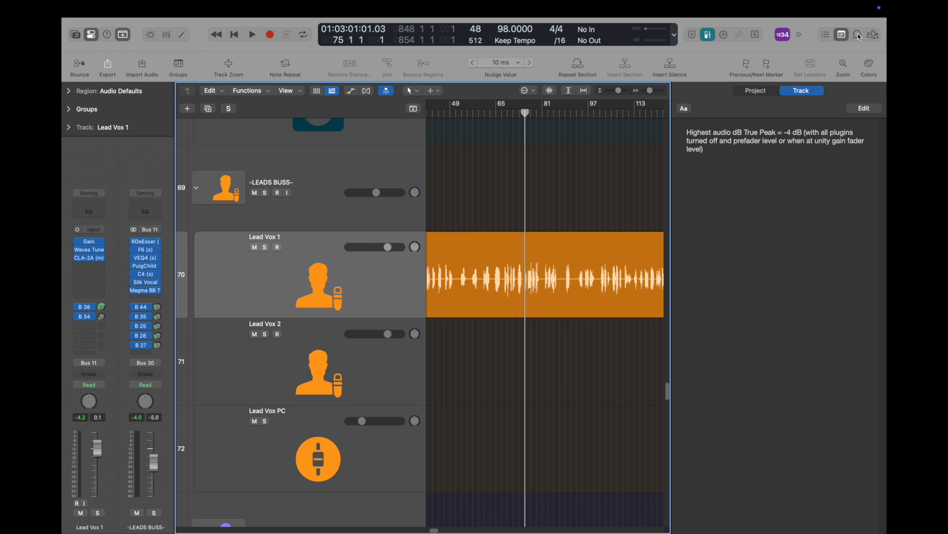
# Step: Hide the track notes, select the -LEADS BUSS- track and check the destination of its Bus 44 send
pyautogui.click(842, 34)
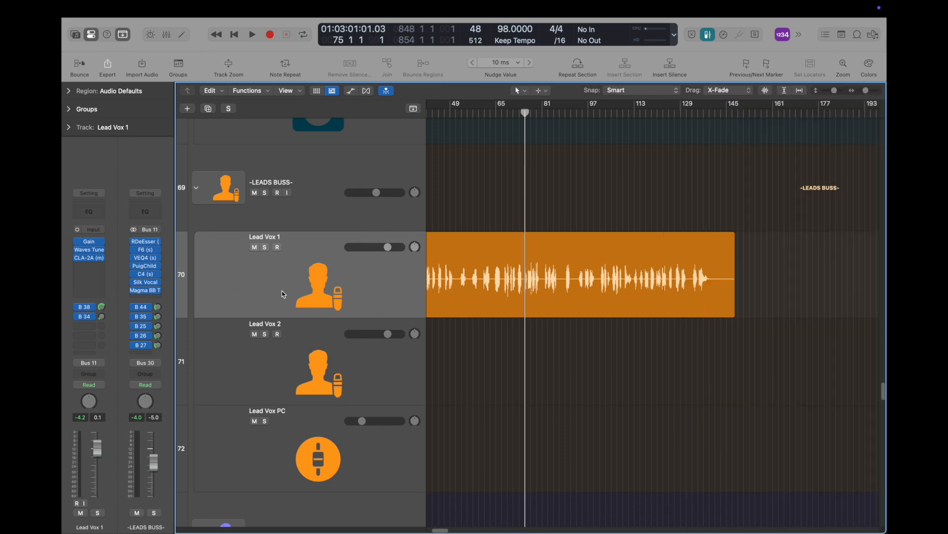
pyautogui.click(304, 193)
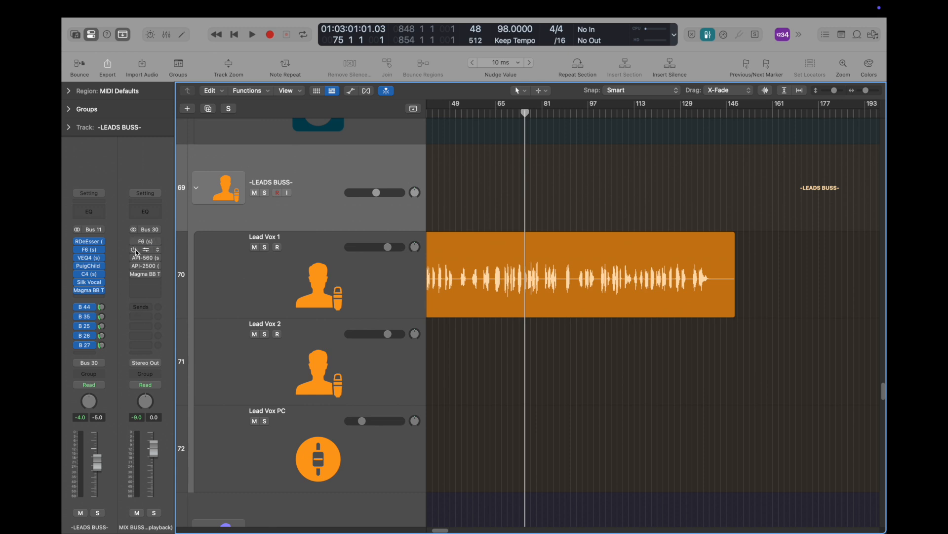
pyautogui.click(90, 310)
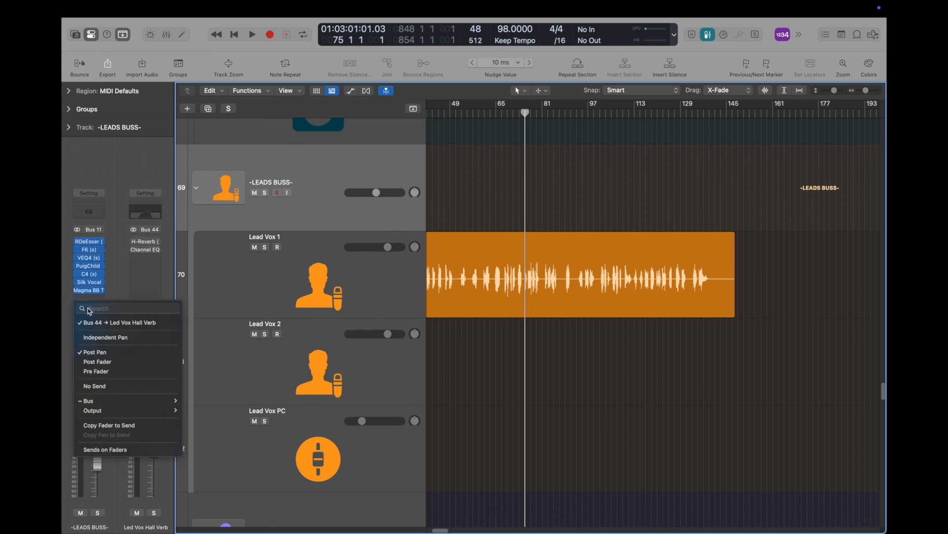
pyautogui.click(63, 292)
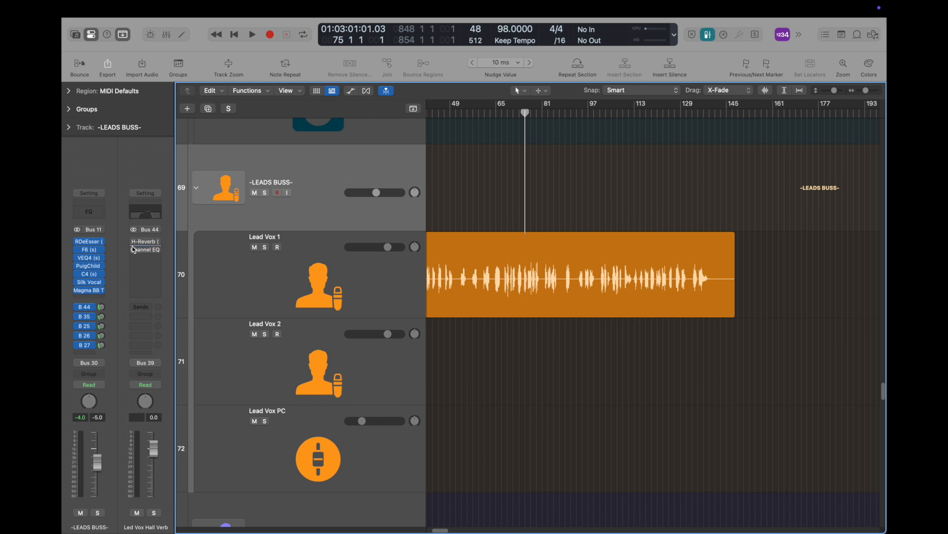
# Step: Show the mixer and turn on the Channel EQ of the Bus 39 channel
pyautogui.press('x')
pyautogui.scroll(5, 500, 423)
pyautogui.hscroll(5, 491, 417)
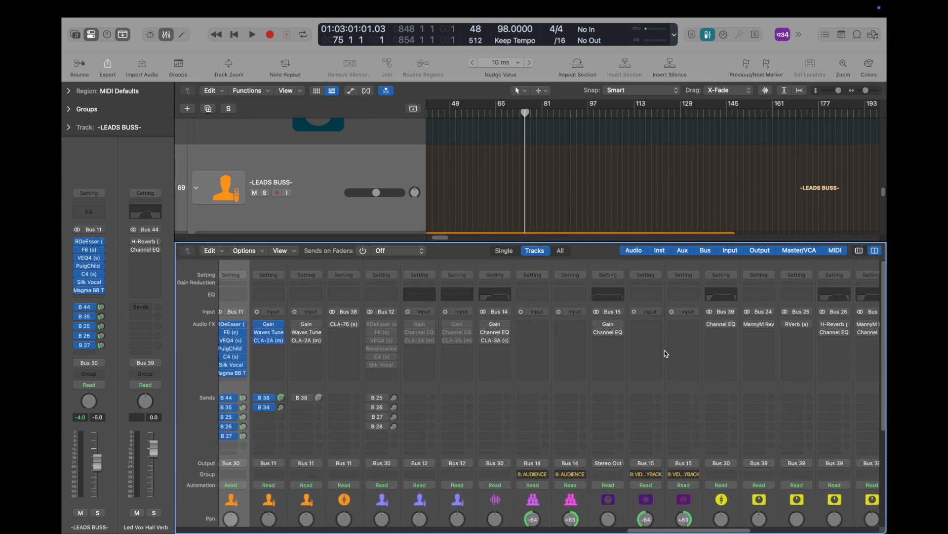
pyautogui.hscroll(-5, 594, 394)
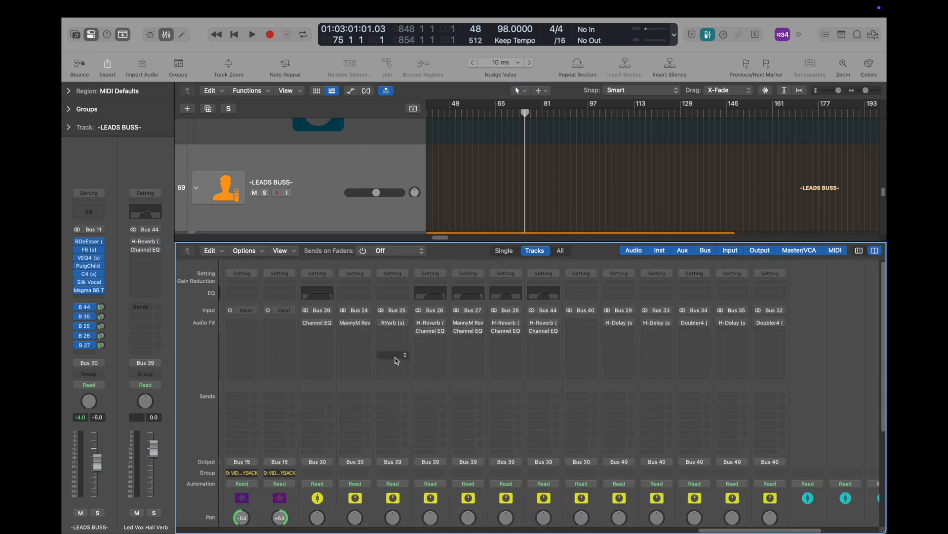
pyautogui.click(319, 326)
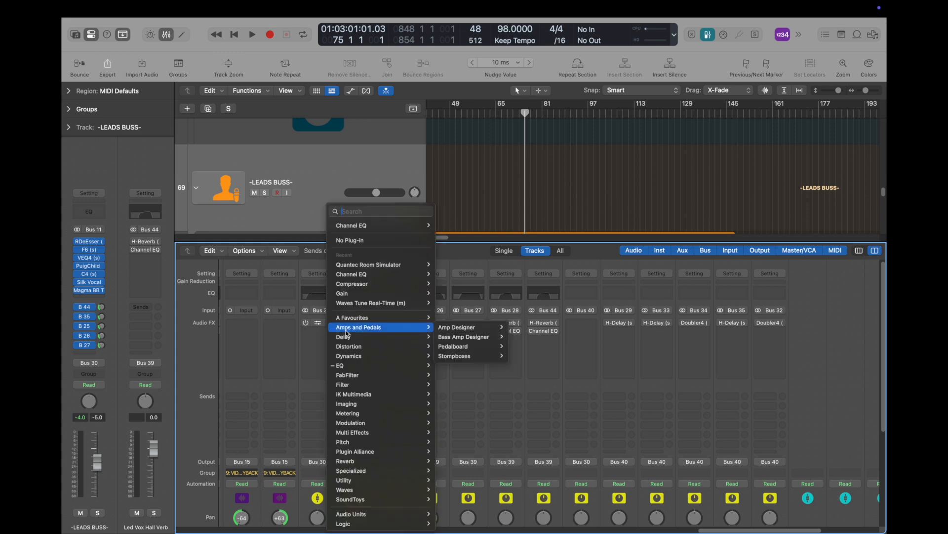
pyautogui.click(355, 239)
pyautogui.scroll(-5, 373, 342)
pyautogui.scroll(5, 377, 347)
pyautogui.click(305, 324)
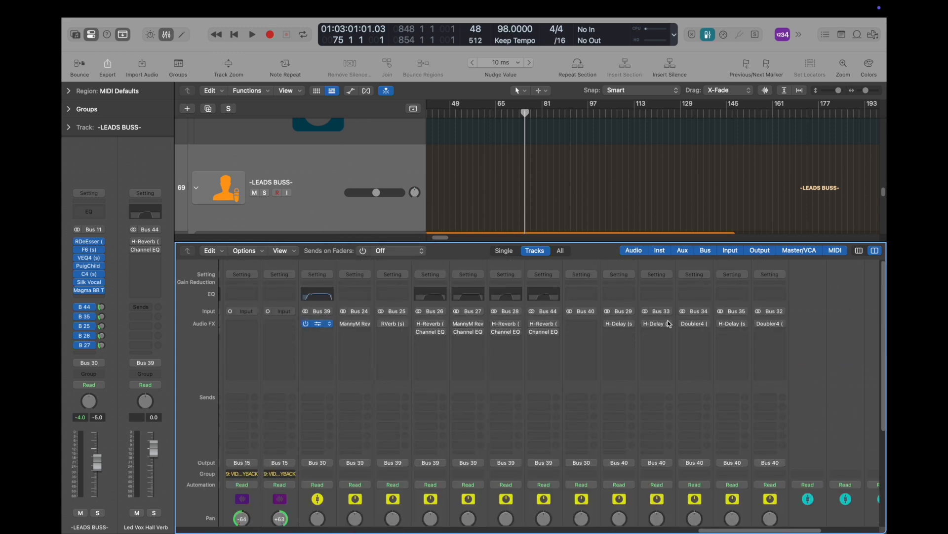
# Step: Turn on the reverb, delay, doubler and EQ plug-ins on the remaining effect return channels, and hide the mixer
pyautogui.moveTo(758, 325); pyautogui.dragTo(601, 330)
pyautogui.moveTo(373, 324); pyautogui.dragTo(358, 324)
pyautogui.click(419, 332)
pyautogui.moveTo(539, 332)
pyautogui.mouseDown()
pyautogui.moveTo(450, 332)
pyautogui.moveTo(533, 332)
pyautogui.mouseUp()
pyautogui.moveTo(457, 332); pyautogui.dragTo(545, 332)
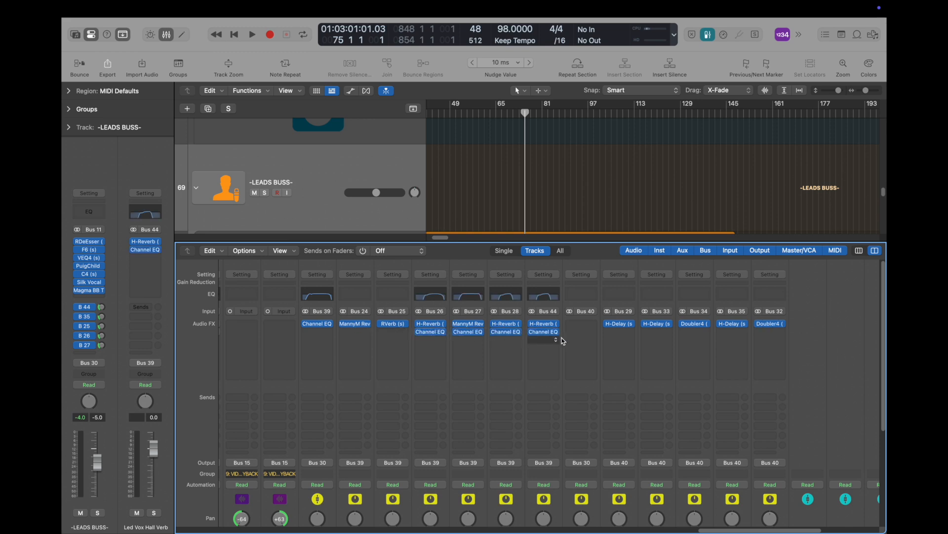
pyautogui.scroll(-5, 609, 349)
pyautogui.scroll(5, 608, 351)
pyautogui.press('x')
# Step: Play the lead vocal from around bar 63 and again from about bar 61 to hear it with the effects, then stop playback
pyautogui.click(494, 113)
pyautogui.press('space')
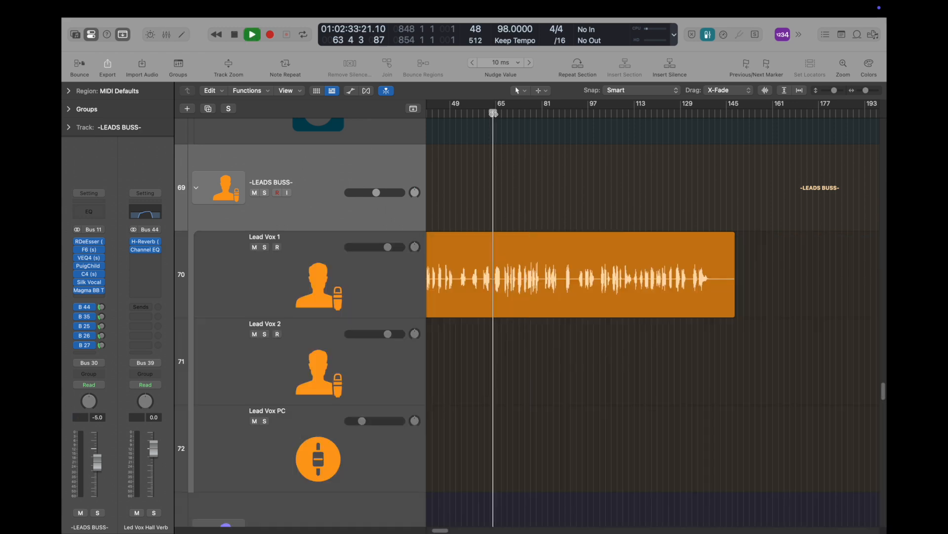
pyautogui.scroll(10, 483, 283)
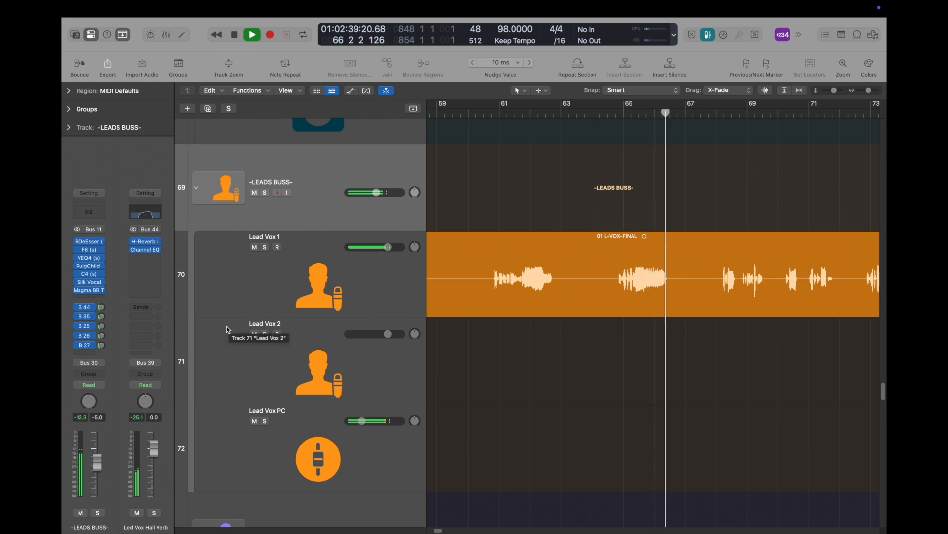
pyautogui.press('space')
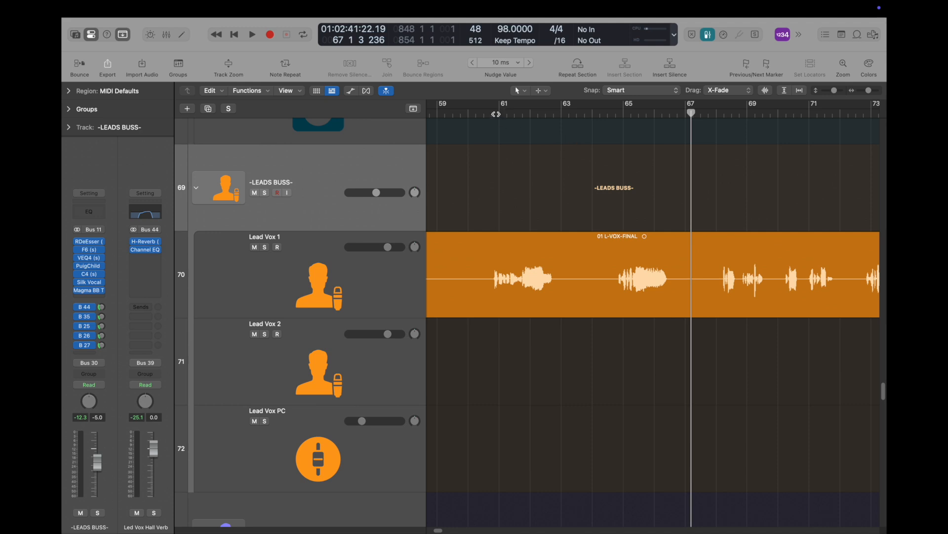
pyautogui.click(496, 114)
pyautogui.press('space')
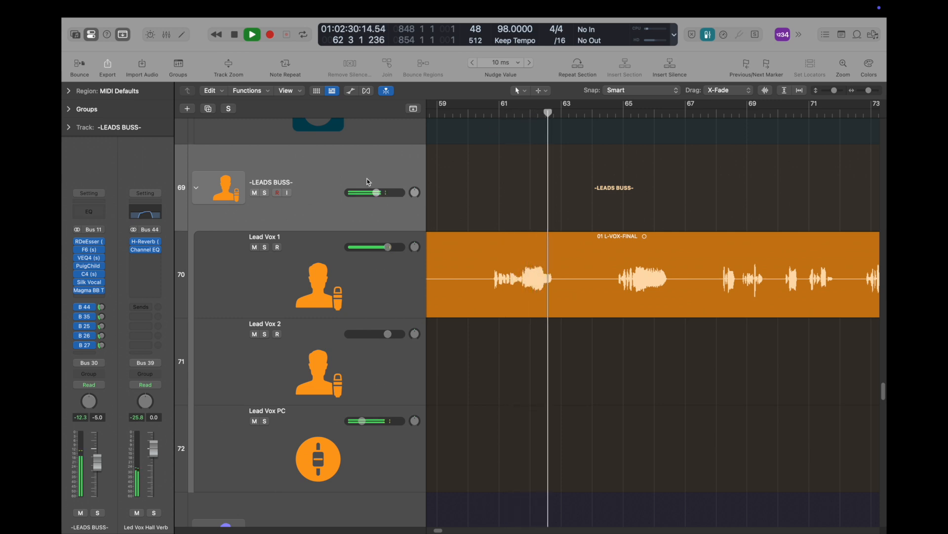
pyautogui.press('space')
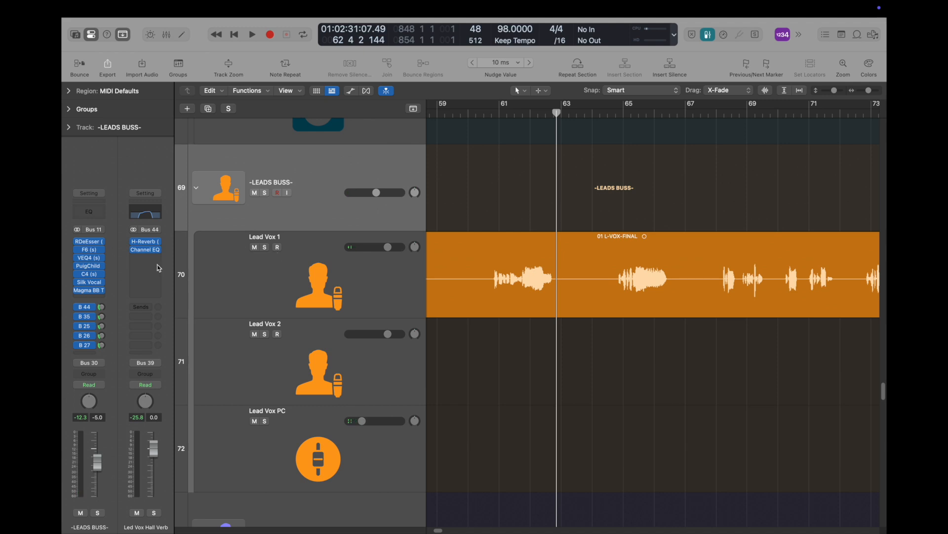
# Step: Bypass every plug-in except Gain and all sends on Lead Vox 1 and -LEADS BUSS-, and play briefly from bar 61
pyautogui.click(349, 281)
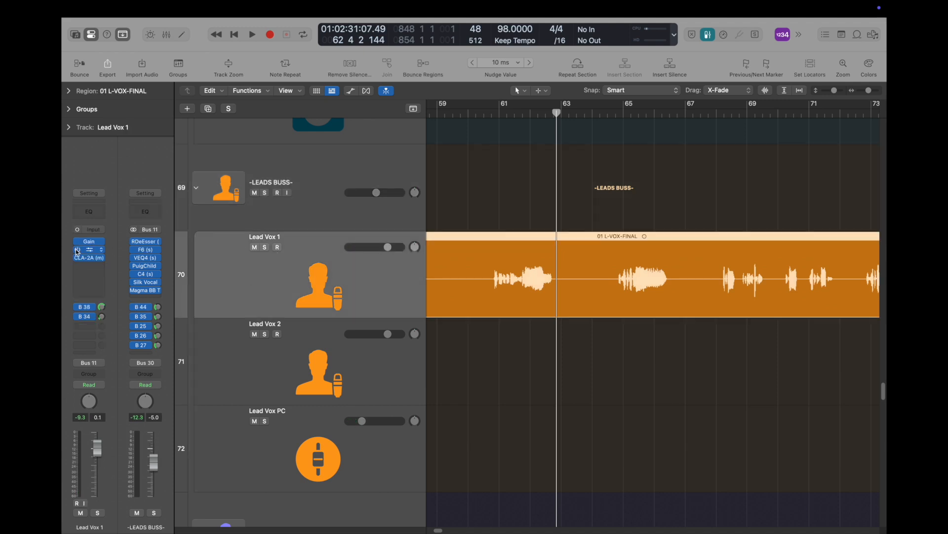
pyautogui.moveTo(68, 308); pyautogui.dragTo(73, 317)
pyautogui.moveTo(133, 241); pyautogui.dragTo(135, 344)
pyautogui.click(505, 114)
pyautogui.press('space')
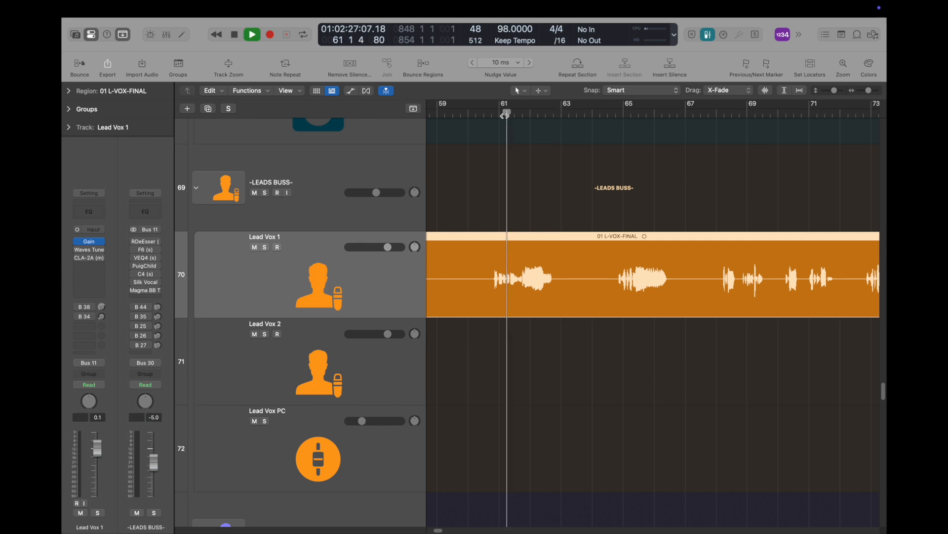
pyautogui.press('space')
# Step: Turn the plug-ins and sends of Lead Vox 1 and -LEADS BUSS- back on, and play the vocal from bar 61 to compare
pyautogui.moveTo(78, 245)
pyautogui.moveTo(77, 244); pyautogui.dragTo(79, 320)
pyautogui.moveTo(136, 247); pyautogui.dragTo(133, 354)
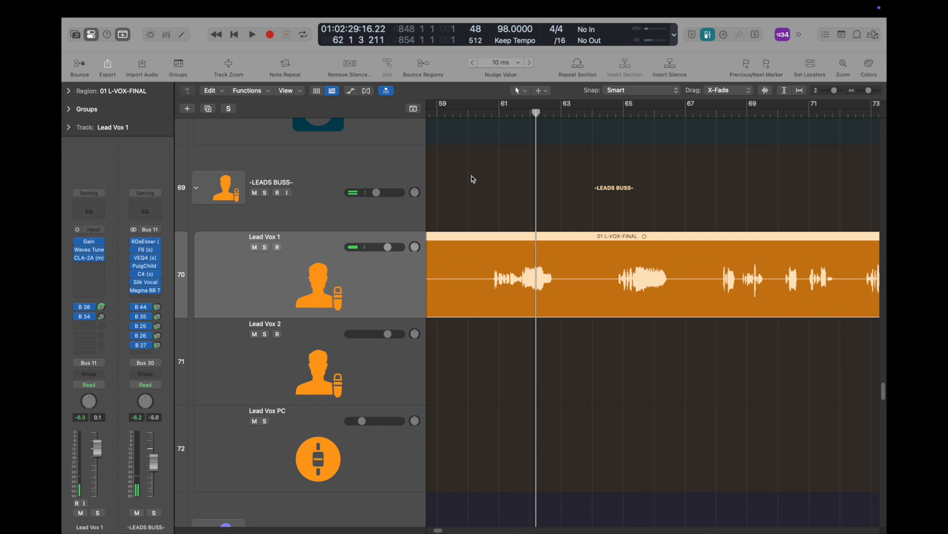
pyautogui.click(520, 114)
pyautogui.press('space')
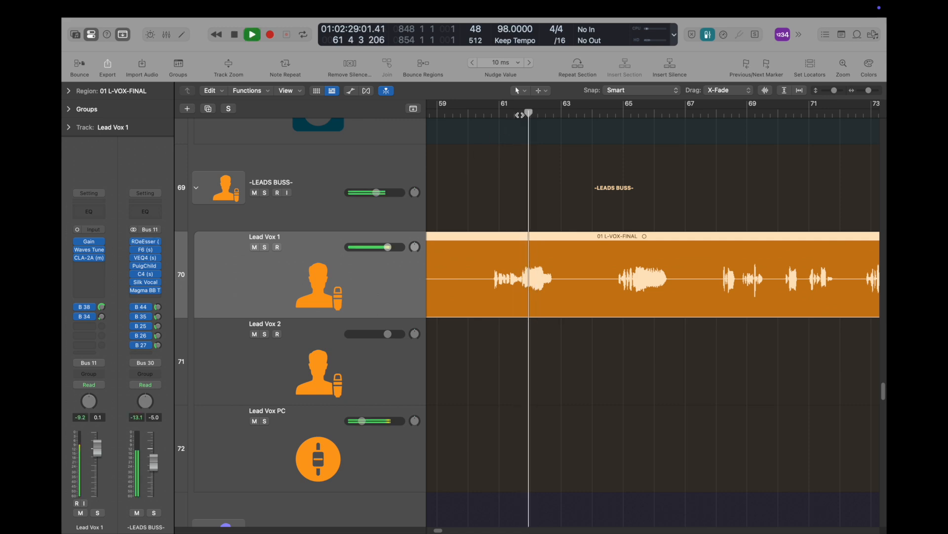
pyautogui.press('space')
# Step: Check the scale in the Waves Tune Real-Time plug-in on Lead Vox 1 and the song's key in the mix files folder name
pyautogui.scroll(-1, 487, 242)
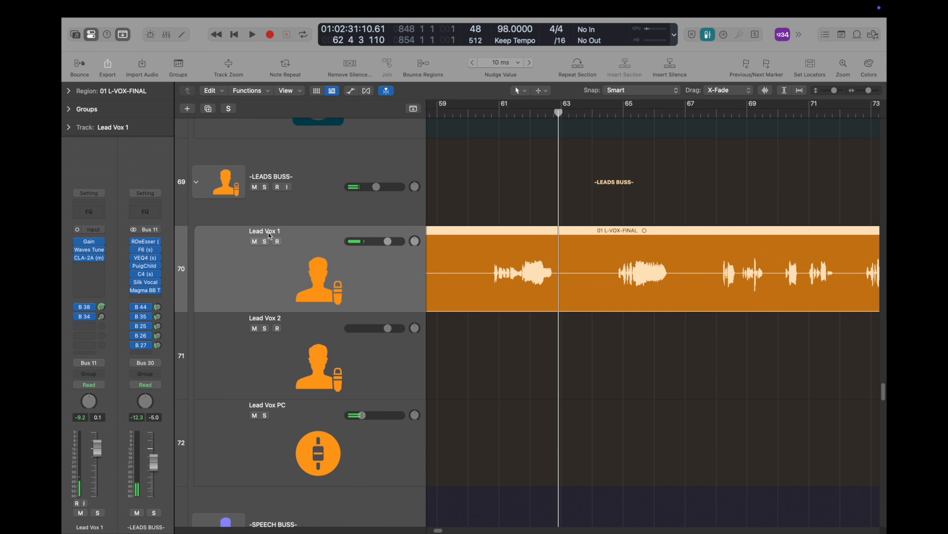
pyautogui.click(93, 253)
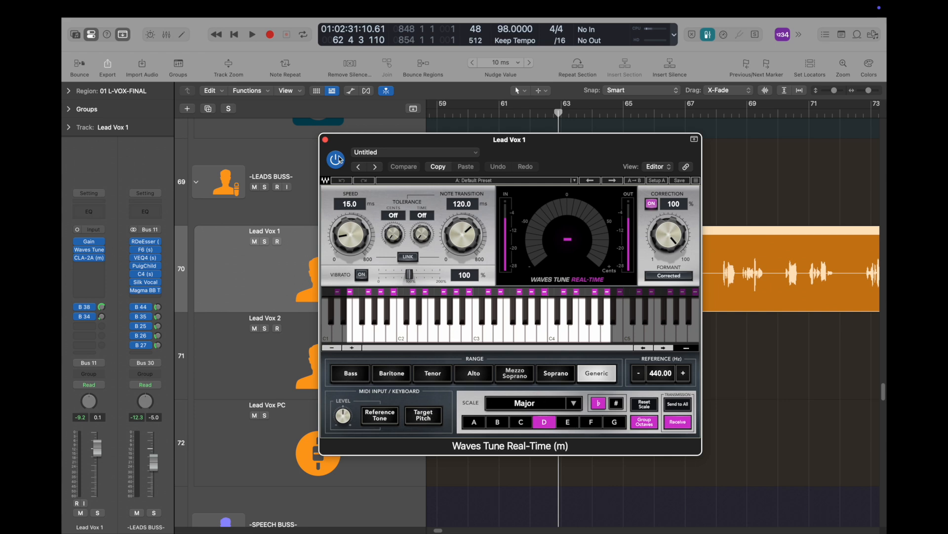
pyautogui.click(325, 140)
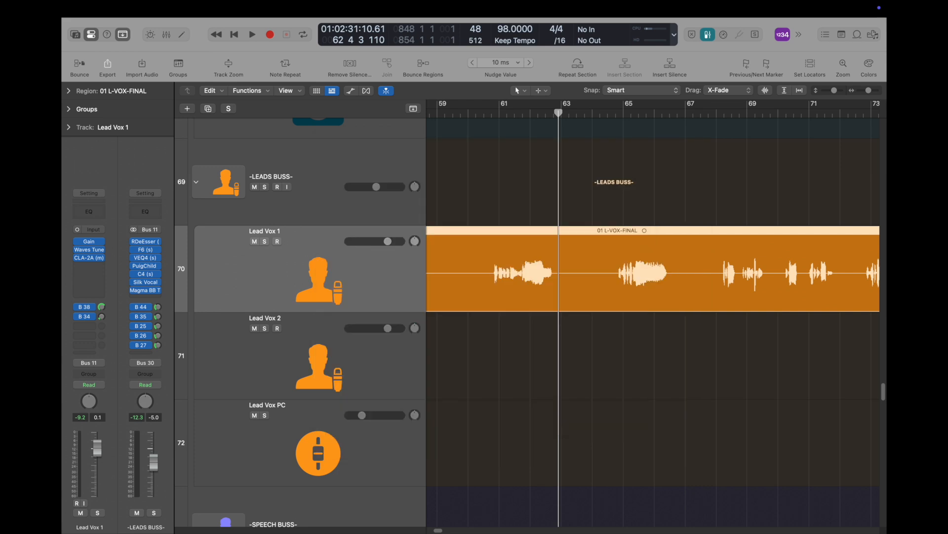
pyautogui.click(874, 34)
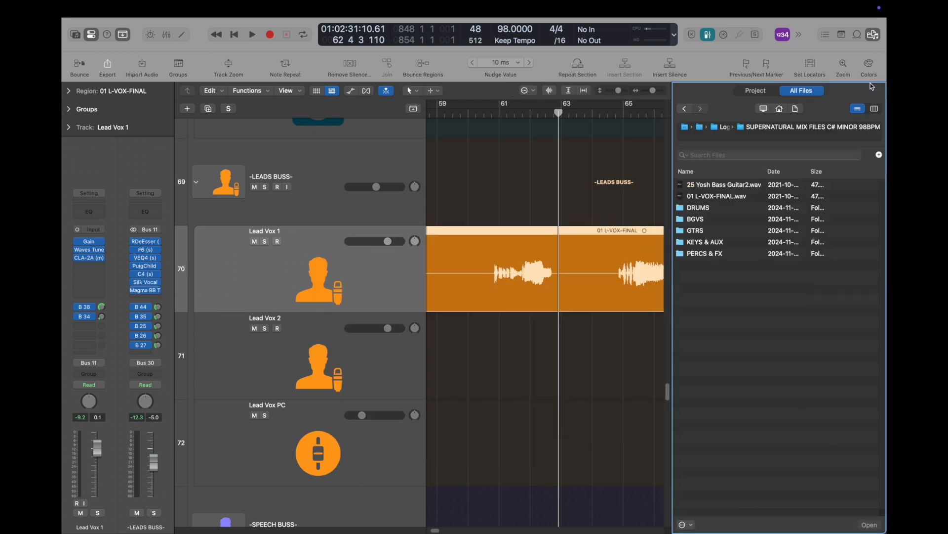
pyautogui.click(875, 35)
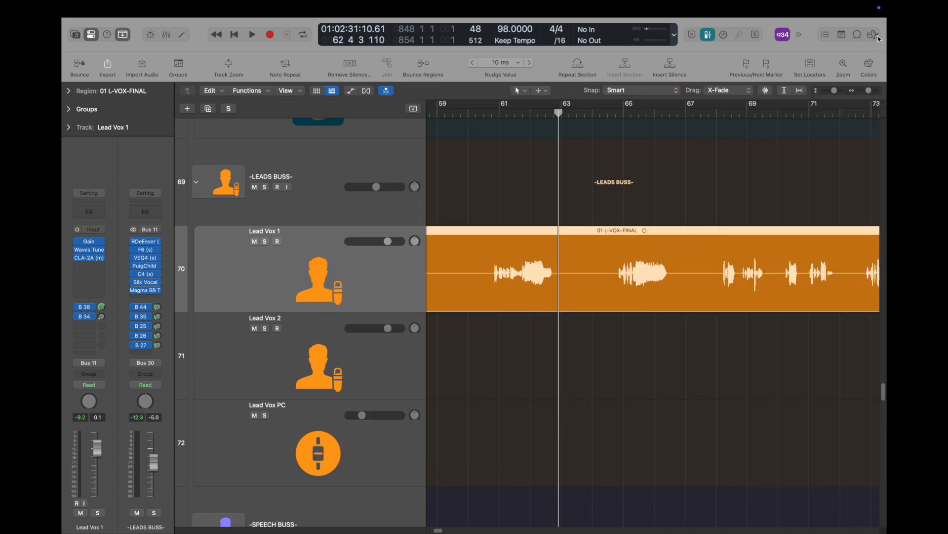
# Step: Set the Waves Tune Real-Time scale on Lead Vox 1 to C# Natural Minor and play the vocal from bar 61 to hear it
pyautogui.click(88, 250)
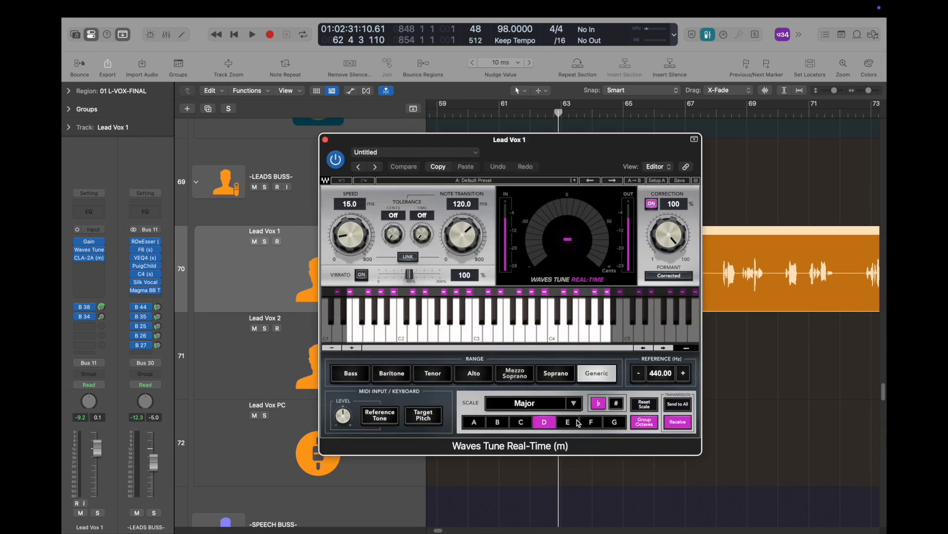
pyautogui.click(569, 422)
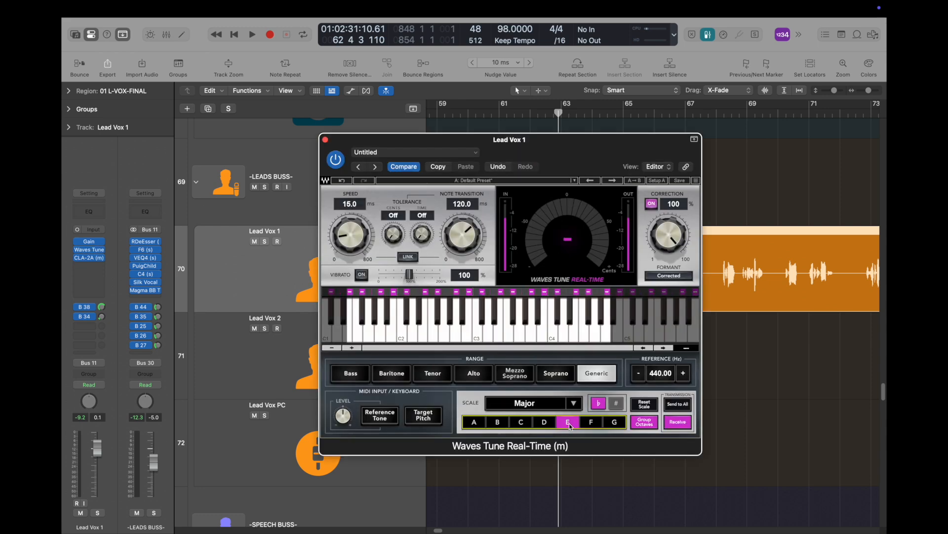
pyautogui.click(599, 407)
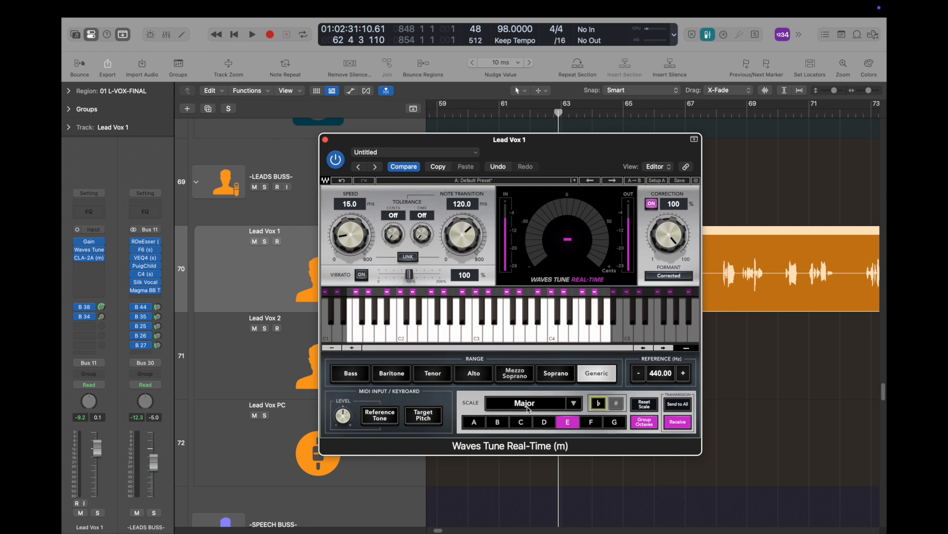
pyautogui.click(522, 422)
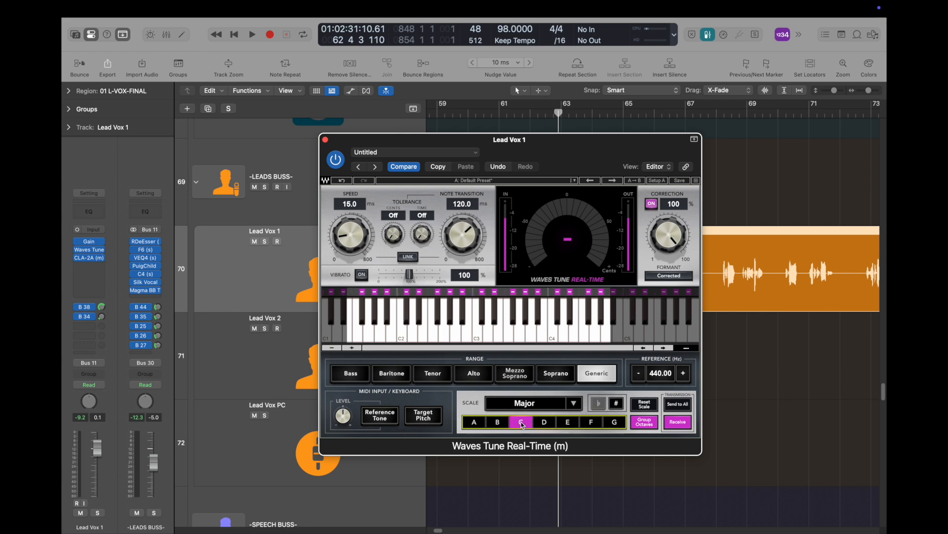
pyautogui.click(533, 410)
pyautogui.click(618, 404)
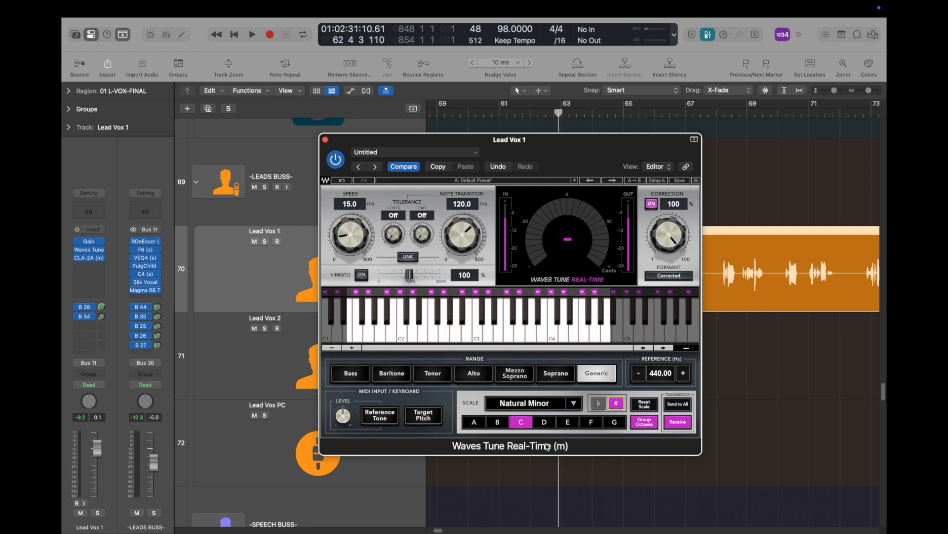
pyautogui.click(325, 140)
pyautogui.doubleClick(507, 122)
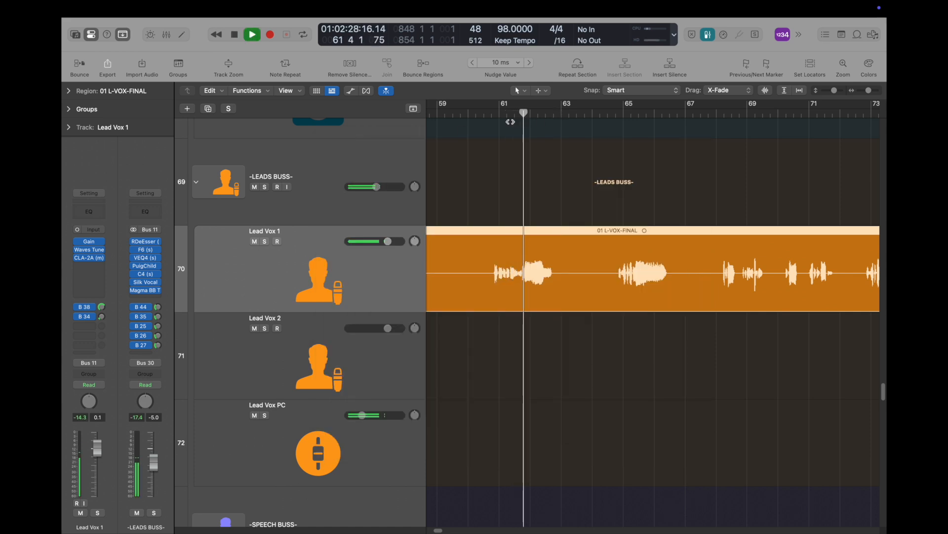
pyautogui.press('space')
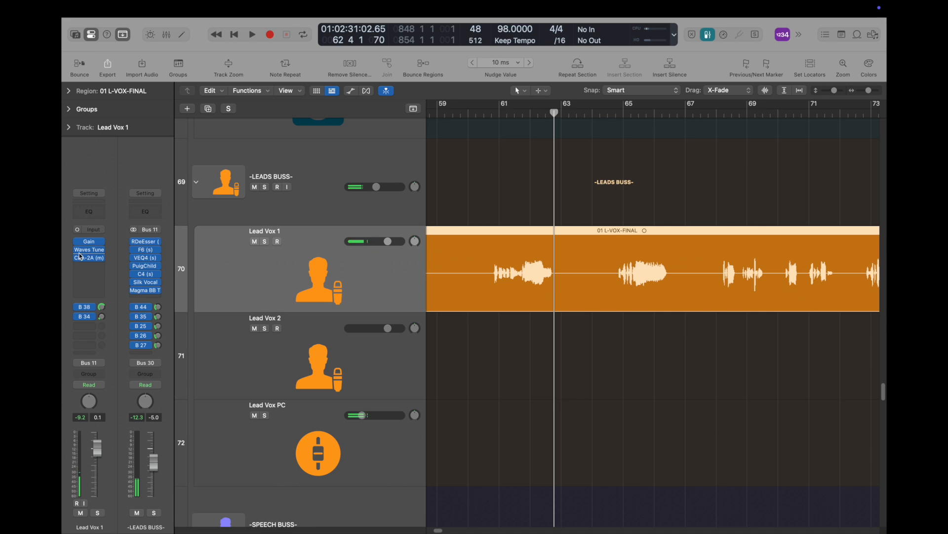
# Step: Set the Waves Tune Real-Time scale on Lead Vox 1 to E Major and close its window
pyautogui.click(86, 250)
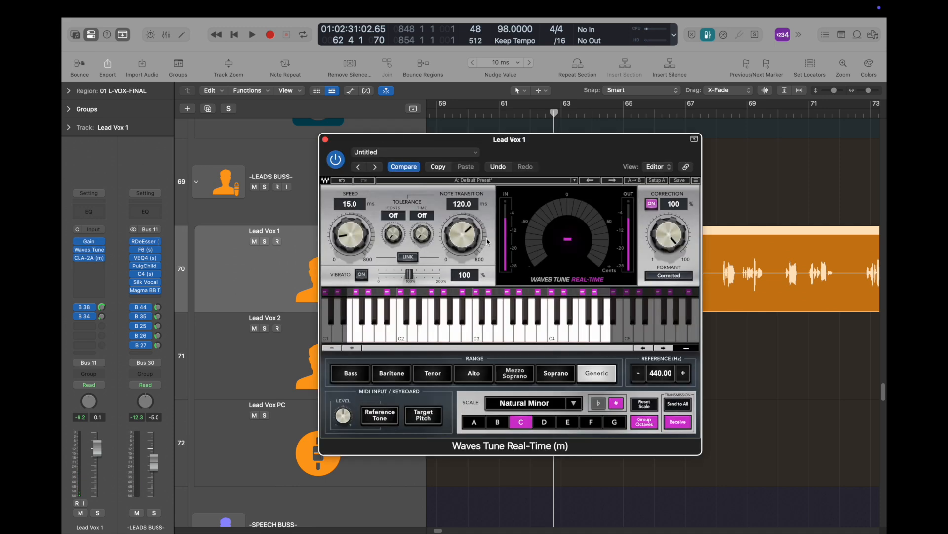
pyautogui.click(573, 424)
pyautogui.click(533, 403)
pyautogui.click(568, 406)
pyautogui.click(575, 404)
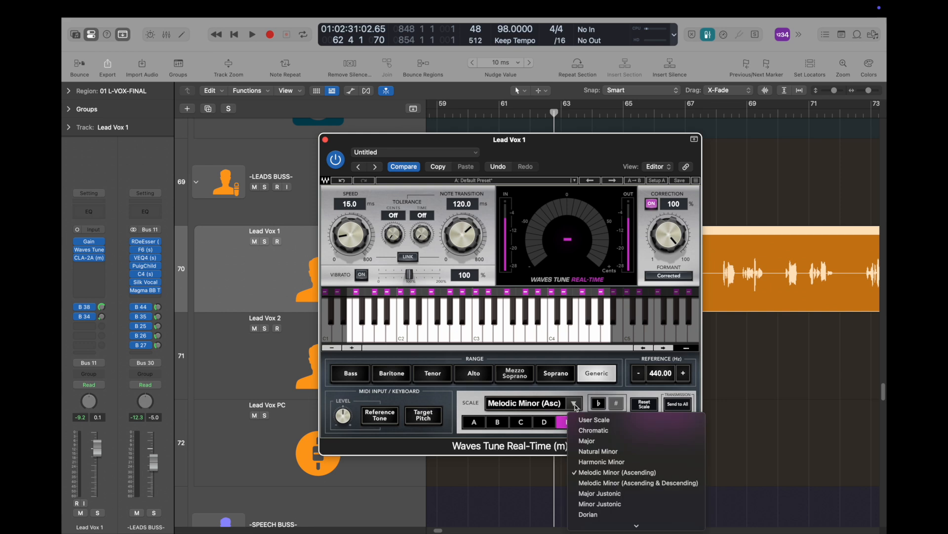
pyautogui.click(587, 440)
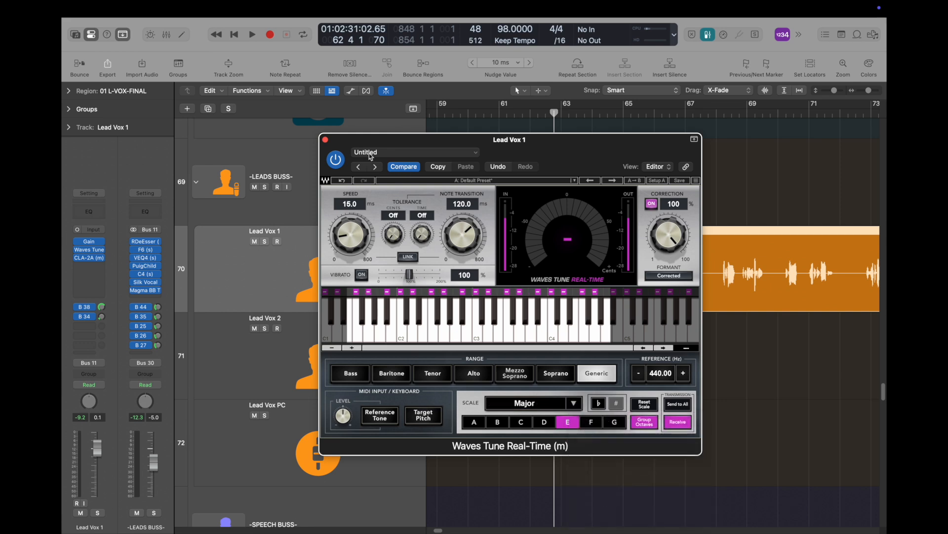
pyautogui.click(325, 139)
# Step: Reduce the vertical zoom of the tracks and open the KEYS & AUX folder of the song's mix files
pyautogui.scroll(5, 548, 232)
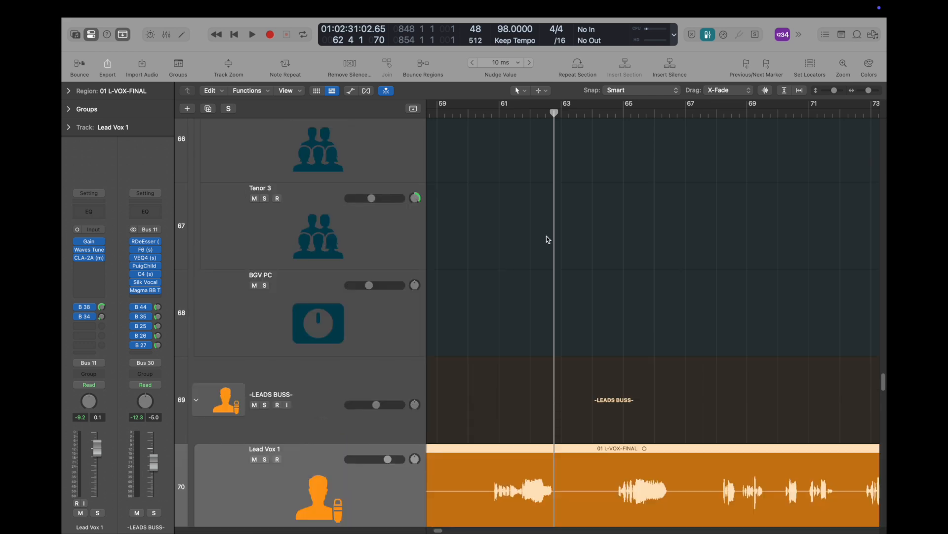
pyautogui.scroll(-4, 547, 237)
pyautogui.scroll(15, 540, 263)
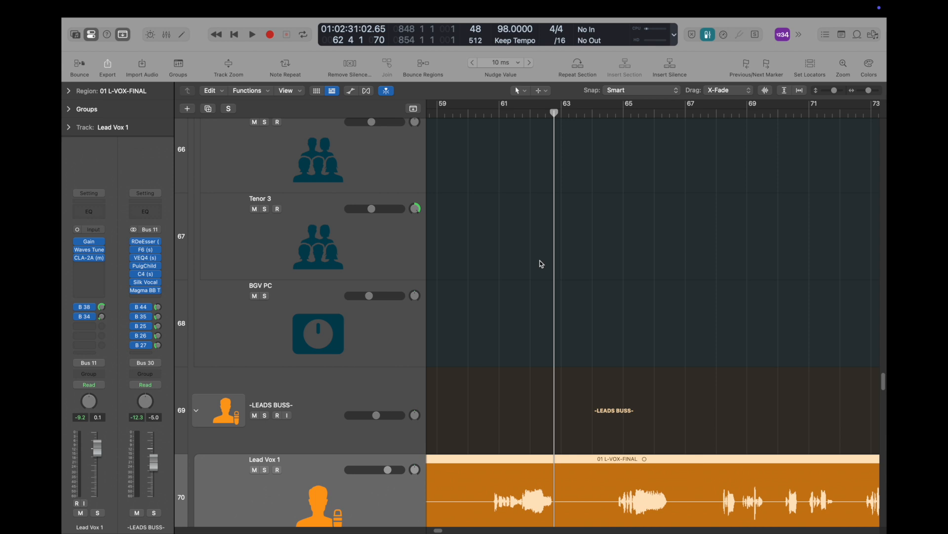
pyautogui.moveTo(833, 92); pyautogui.dragTo(824, 94)
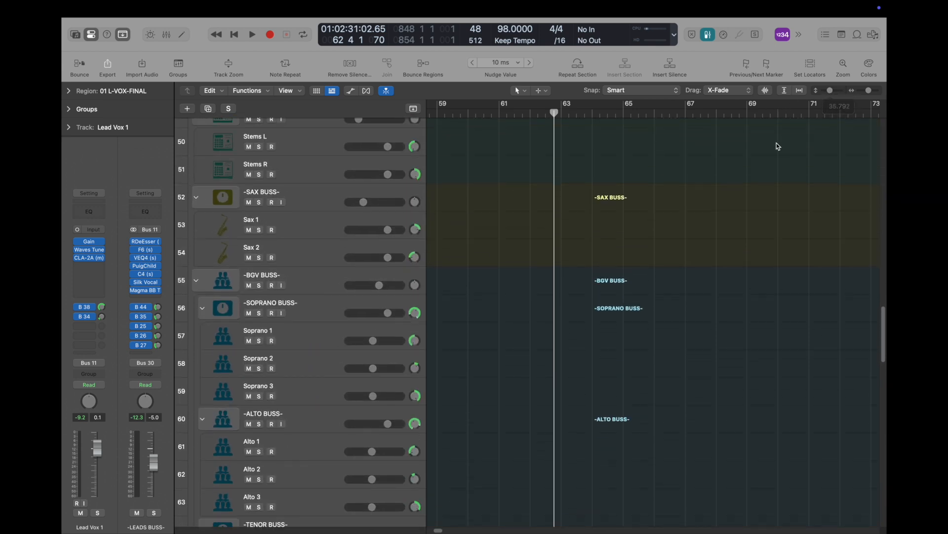
pyautogui.scroll(15, 777, 144)
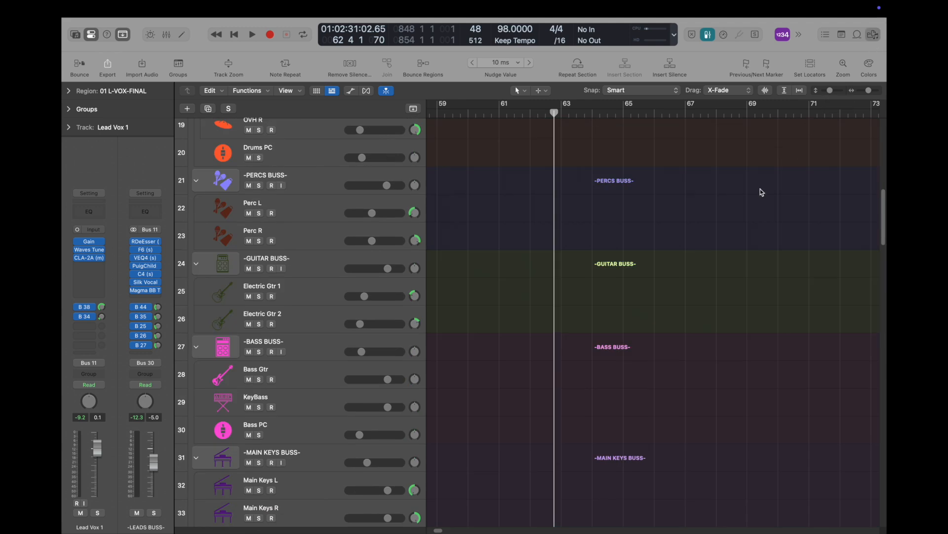
pyautogui.press('f')
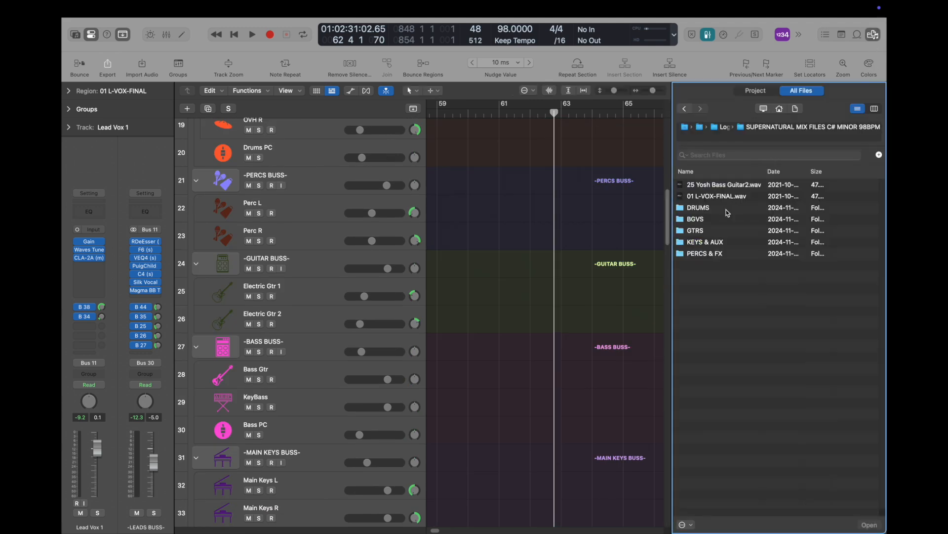
pyautogui.click(678, 245)
pyautogui.doubleClick(694, 246)
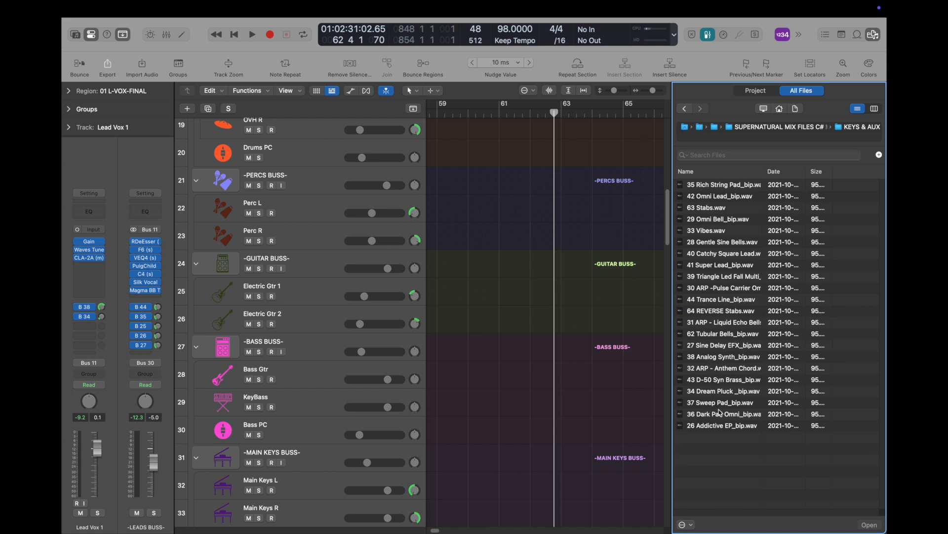
# Step: Set the Main Keys L track to stereo with its pan centred, and delete the Main Keys R track
pyautogui.click(718, 427)
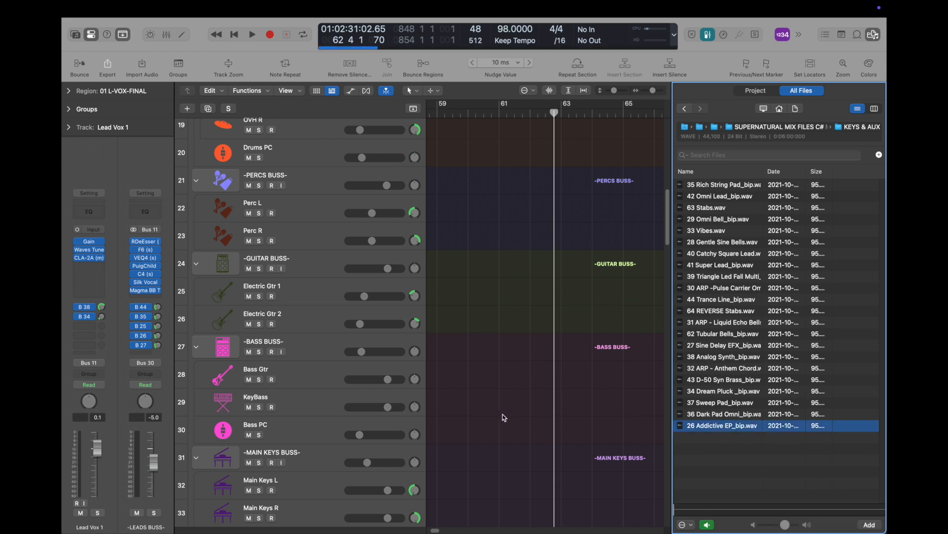
pyautogui.scroll(6, 319, 232)
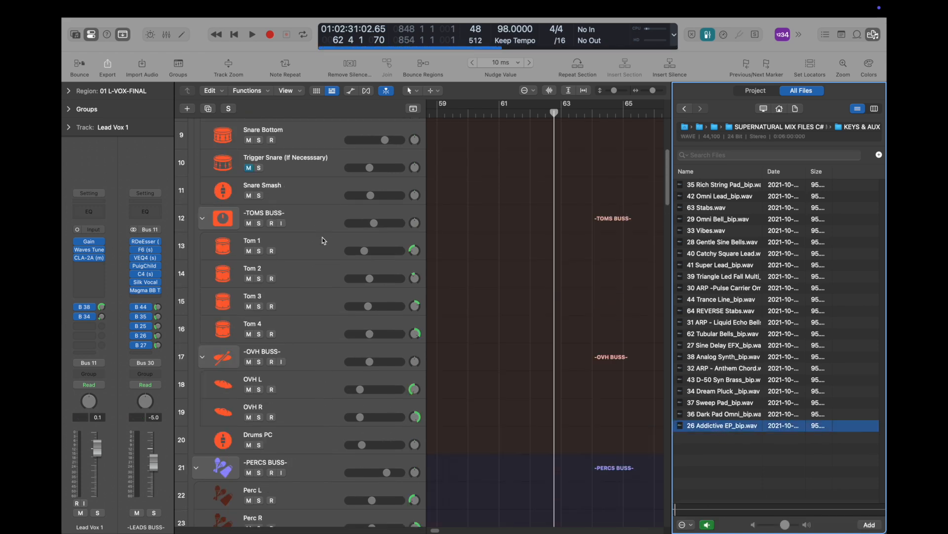
pyautogui.scroll(-10, 333, 290)
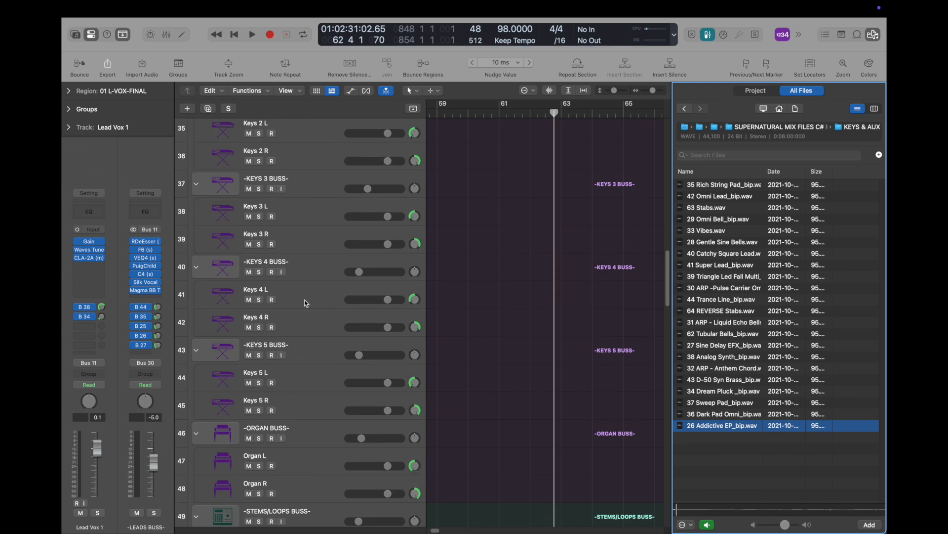
pyautogui.scroll(1, 309, 232)
pyautogui.click(323, 176)
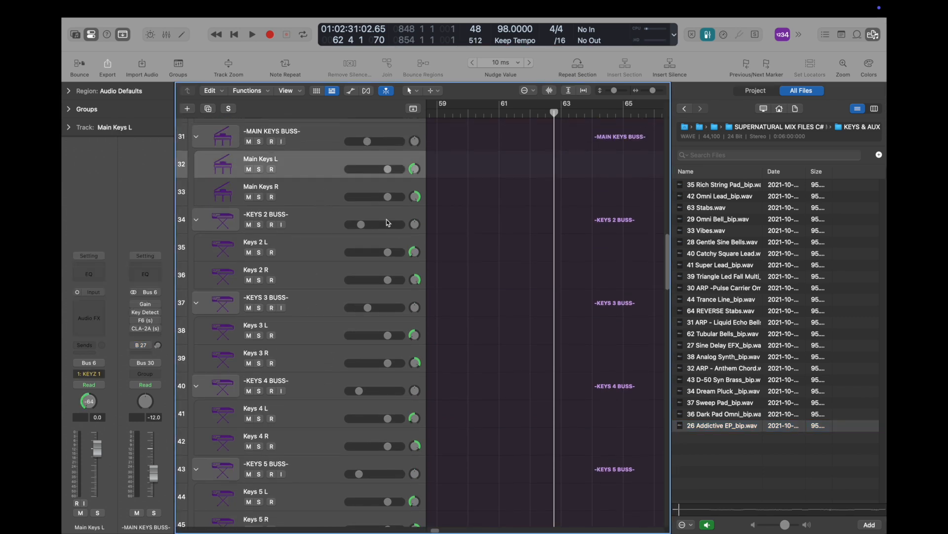
pyautogui.click(77, 292)
pyautogui.keyDown('alt'); pyautogui.click(89, 404); pyautogui.keyUp('alt')
pyautogui.click(338, 193)
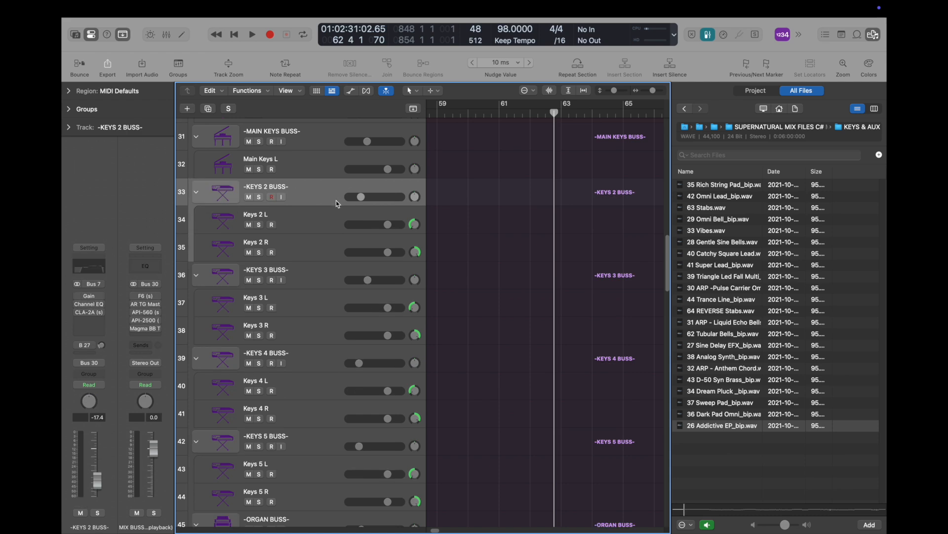
pyautogui.press('super+BackSpace')
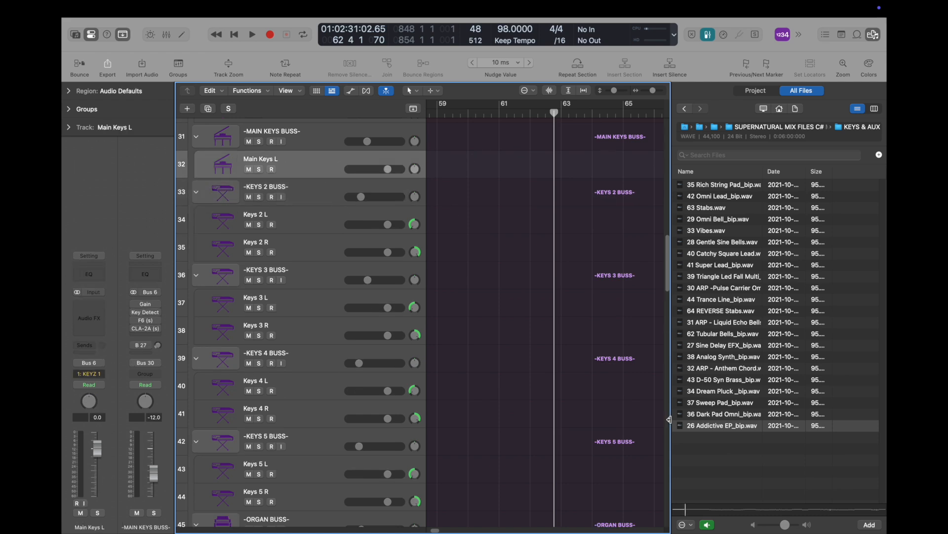
# Step: Import 26 Addictive EP_bip.wav onto the Main Keys L track and move its region to the project start at bar 1
pyautogui.moveTo(712, 427); pyautogui.dragTo(463, 177)
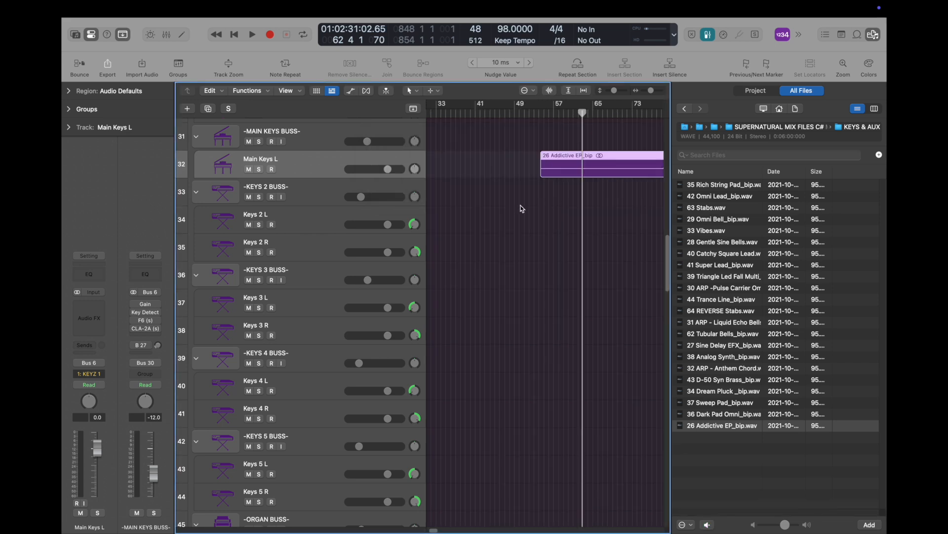
pyautogui.moveTo(572, 159); pyautogui.dragTo(430, 163)
pyautogui.press('super+Left')
pyautogui.press('super+Left')
pyautogui.press('super+Left')
pyautogui.press('super+Left')
pyautogui.press('super+Left')
pyautogui.press('super+Left')
pyautogui.press('super+Left')
pyautogui.press('super+Left')
pyautogui.press('super+Right')
pyautogui.press('super+Right')
pyautogui.press('super+Right')
pyautogui.press('super+Right')
pyautogui.press('super+Right')
pyautogui.press('super+Right')
pyautogui.press('super+Right')
pyautogui.press('super+Right')
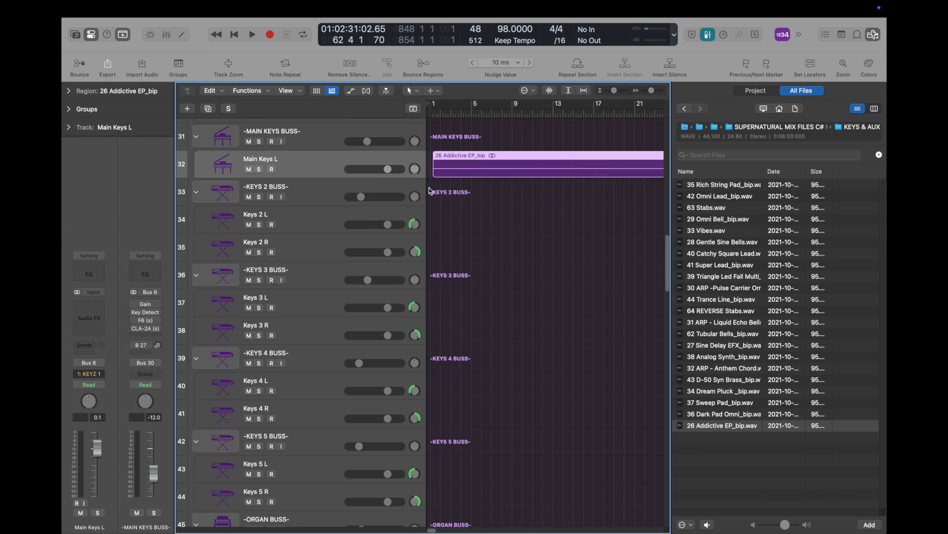
# Step: Enable waveform zoom and increase the track height to show the waveform of the Main Keys L region
pyautogui.press('super+Left')
pyautogui.press('super+Left')
pyautogui.press('super+Left')
pyautogui.click(549, 90)
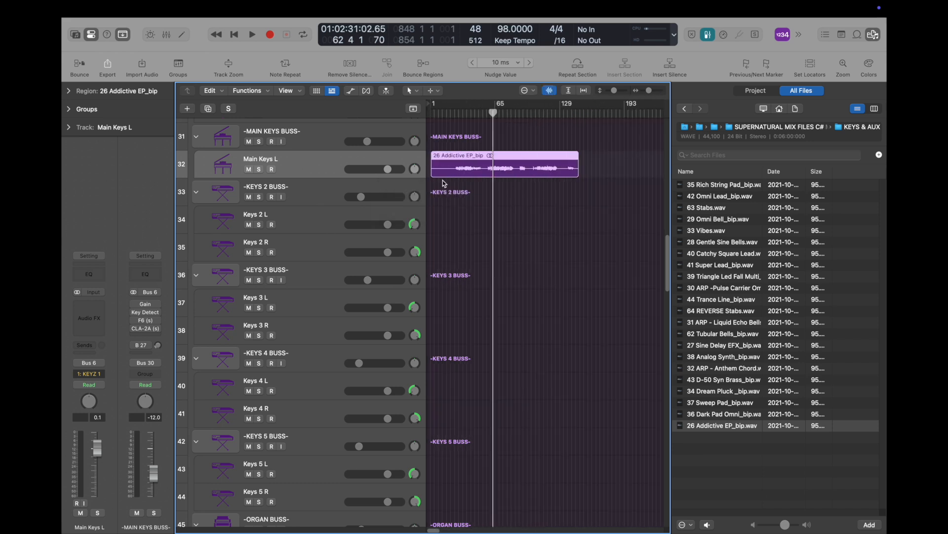
pyautogui.press('super+Down')
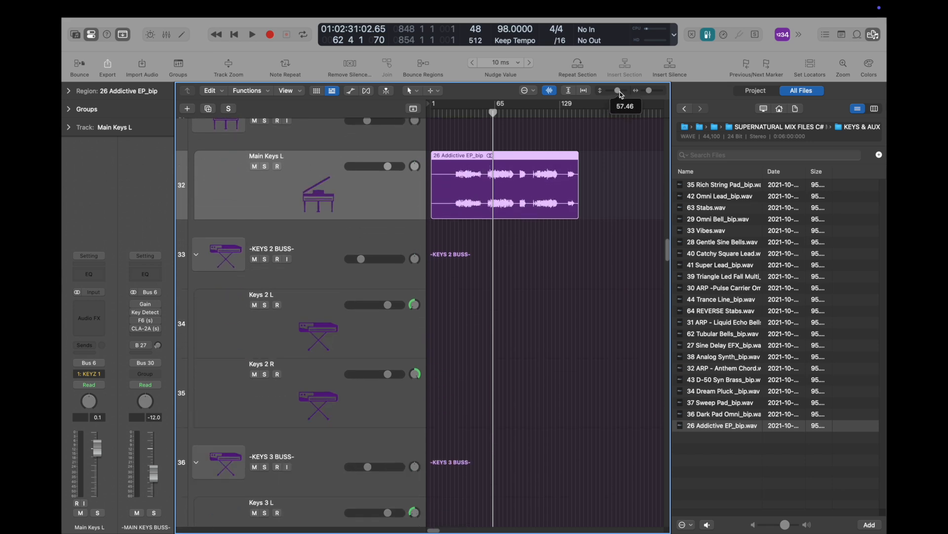
pyautogui.scroll(6, 508, 171)
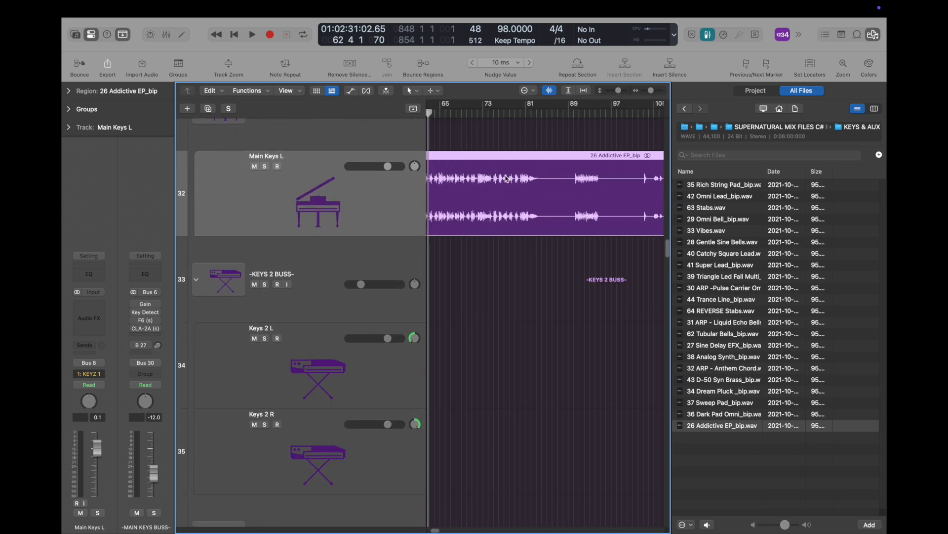
pyautogui.scroll(-1, 563, 180)
pyautogui.hscroll(-3, 561, 177)
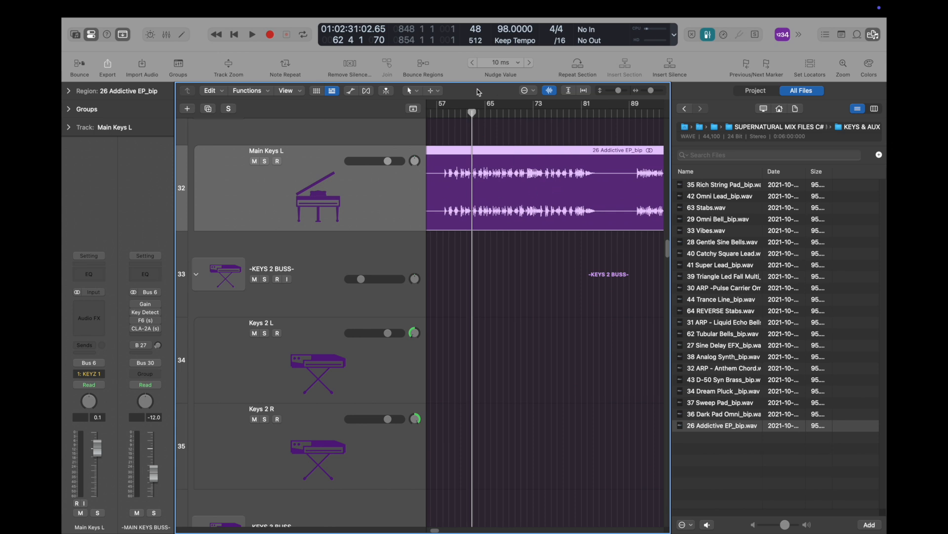
# Step: Read the peak target in the Main Keys L track notes and play the region's peak around bar 117 to check its level
pyautogui.click(842, 34)
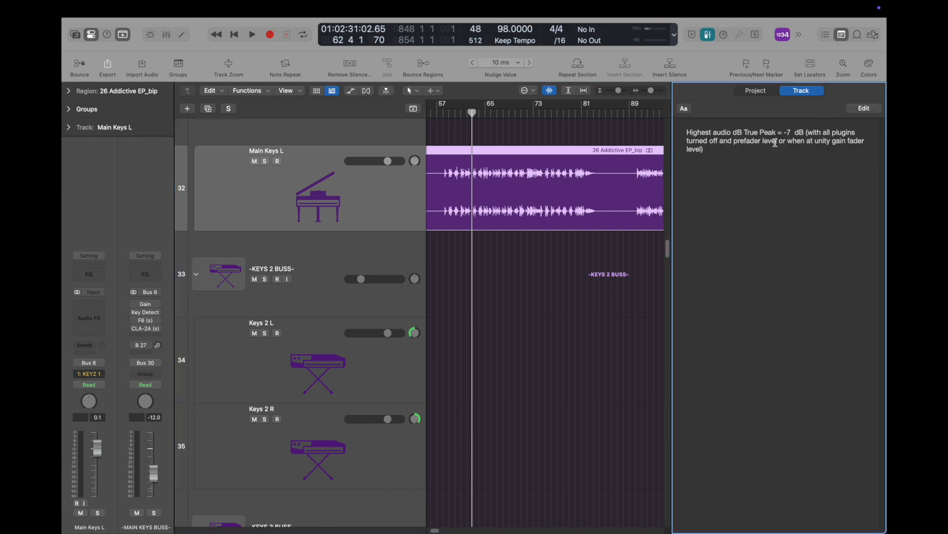
pyautogui.scroll(-10, 539, 127)
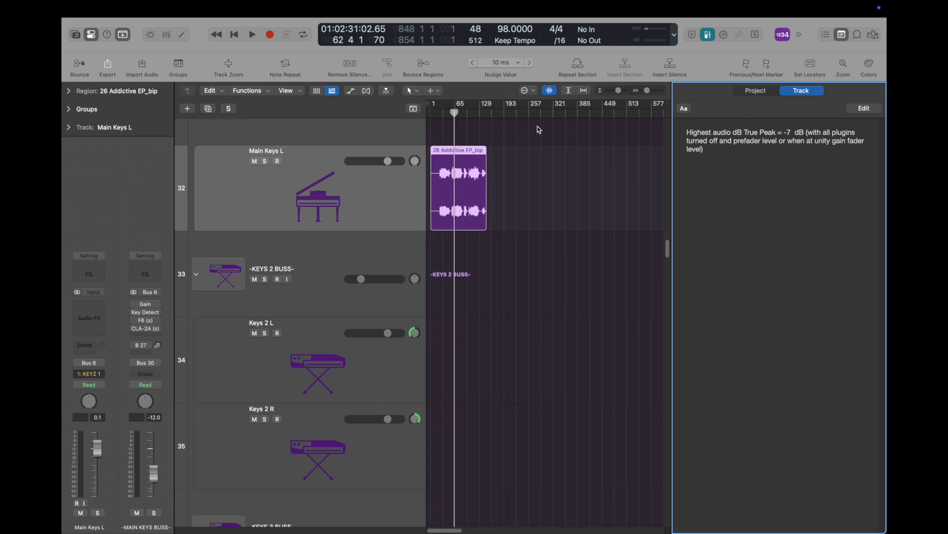
pyautogui.scroll(5, 468, 142)
pyautogui.click(503, 113)
pyautogui.scroll(10, 504, 135)
pyautogui.click(534, 112)
pyautogui.click(545, 112)
pyautogui.press('space')
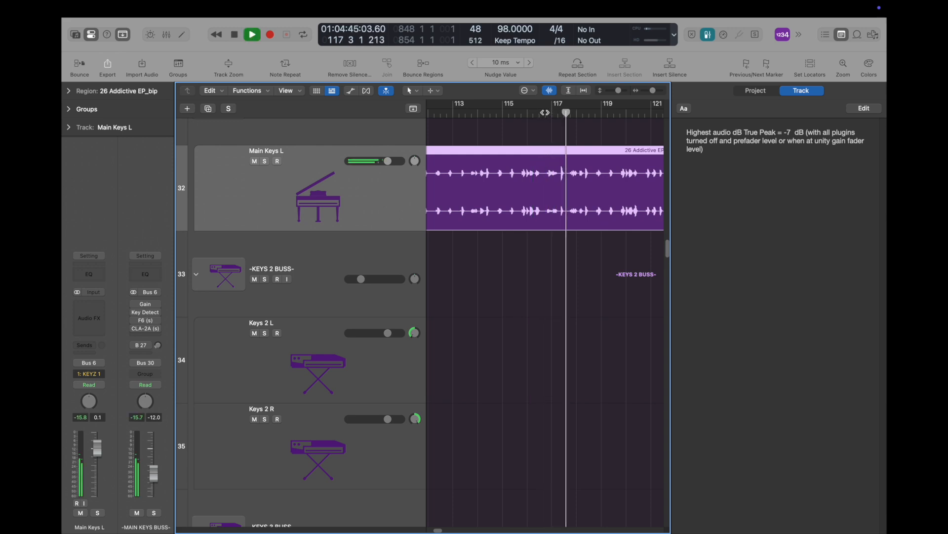
pyautogui.press('space')
pyautogui.click(528, 113)
pyautogui.press('space')
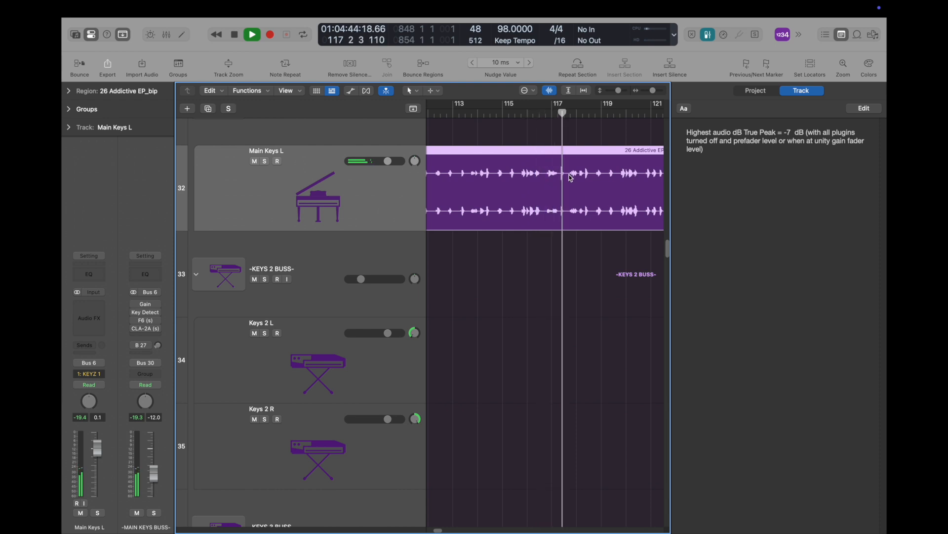
pyautogui.press('space')
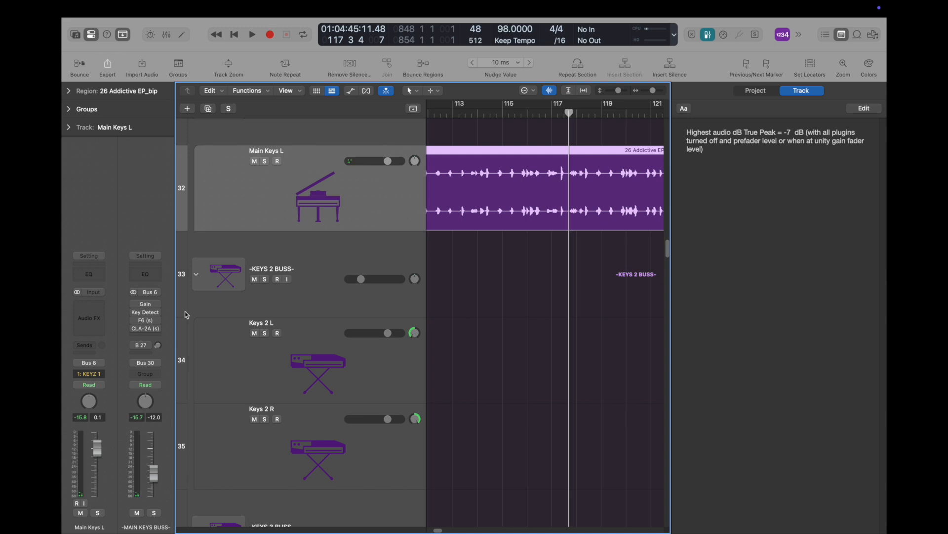
# Step: Set the Gain plug-in on -MAIN KEYS BUSS- to +7.6 dB and replay the passage leading to bar 117
pyautogui.click(145, 303)
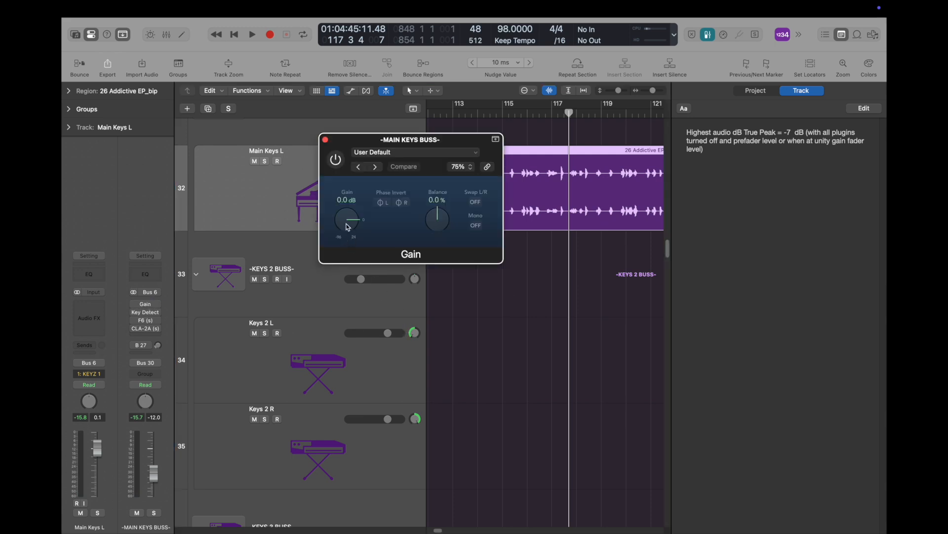
pyautogui.moveTo(348, 224); pyautogui.dragTo(349, 216)
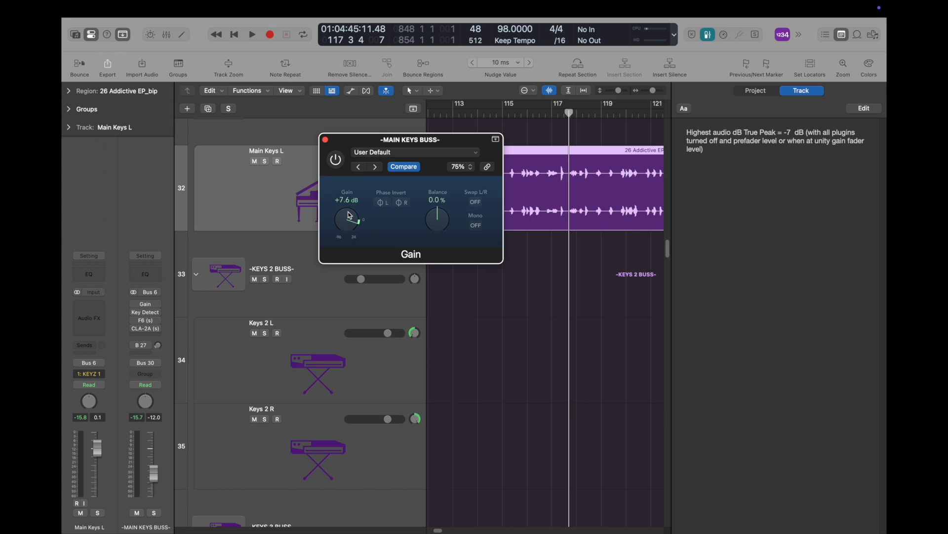
pyautogui.click(325, 140)
pyautogui.click(527, 113)
pyautogui.press('space')
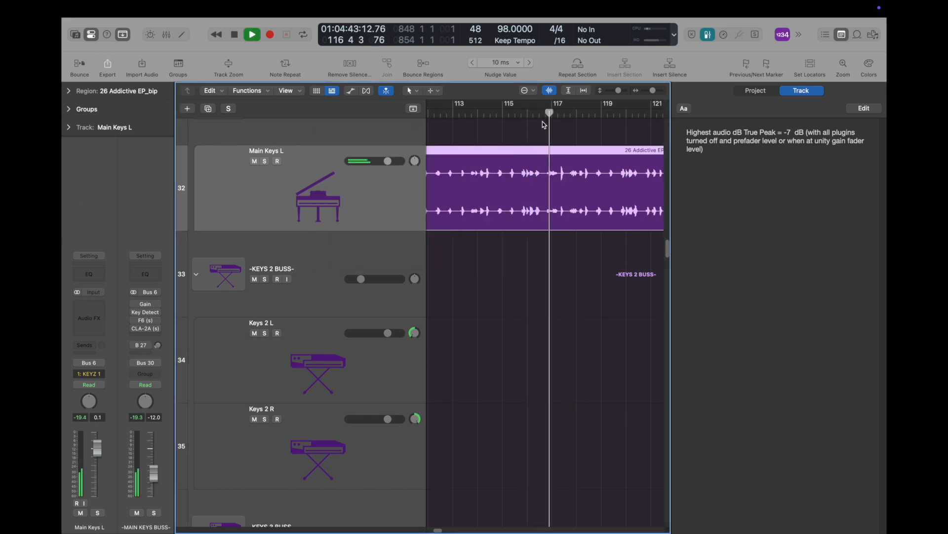
pyautogui.press('space')
# Step: Enable the Gain plug-in on -MAIN KEYS BUSS- and play the keys from about bar 113 to check the level
pyautogui.click(143, 303)
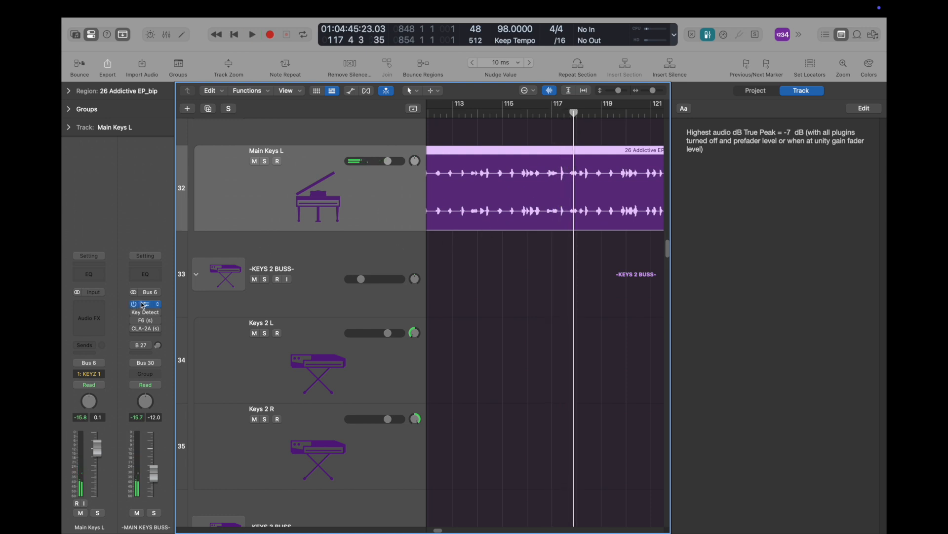
pyautogui.click(465, 115)
pyautogui.press('space')
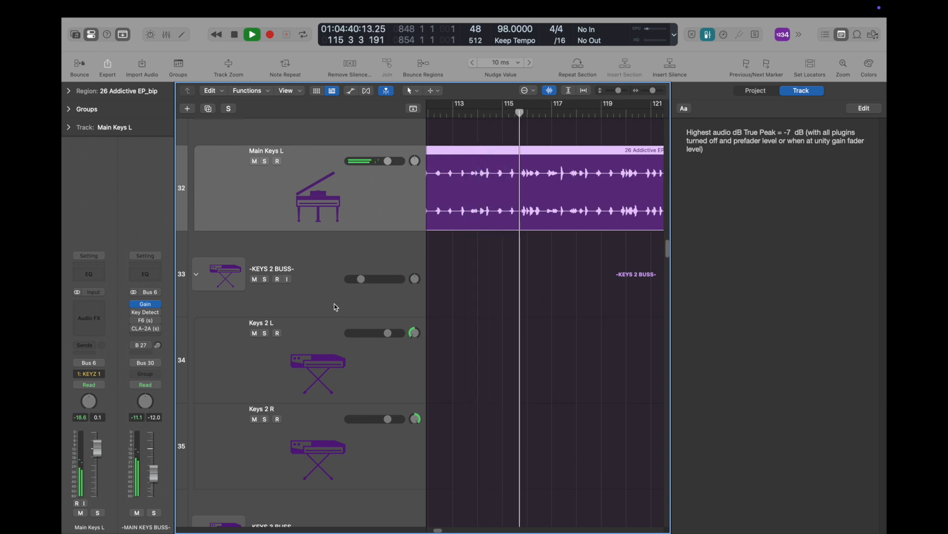
pyautogui.press('space')
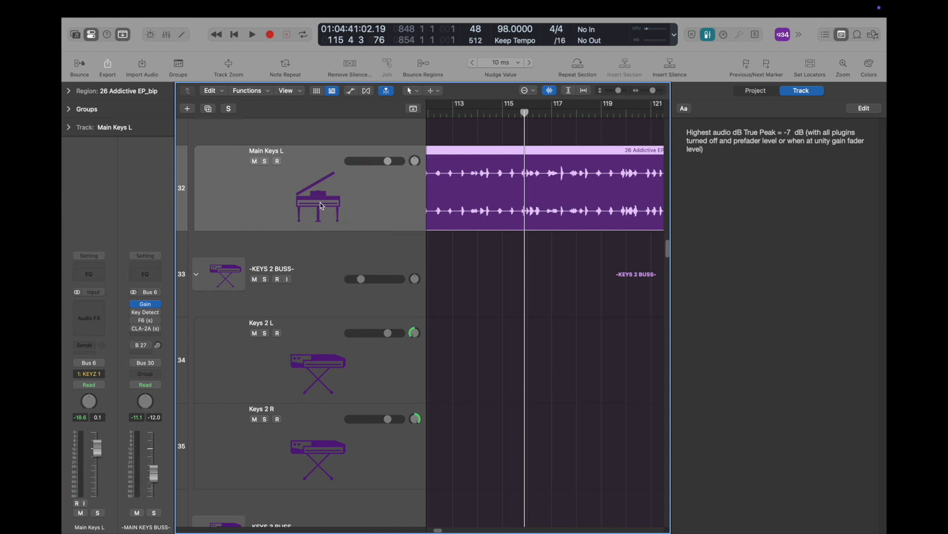
# Step: Move the Gain plug-in from -MAIN KEYS BUSS- to the Main Keys L channel and replay the peak around bar 117
pyautogui.scroll(3, 326, 178)
pyautogui.click(332, 146)
pyautogui.click(327, 226)
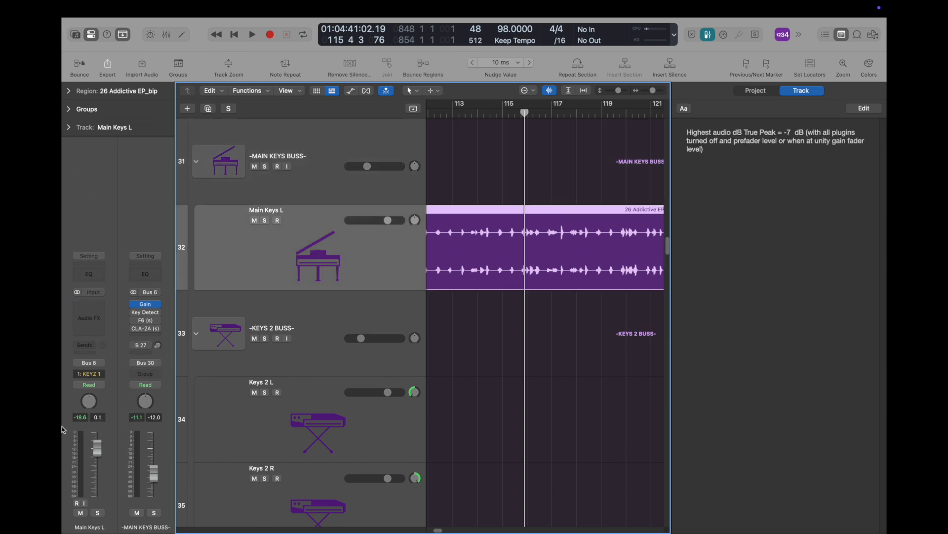
pyautogui.moveTo(145, 303); pyautogui.dragTo(94, 306)
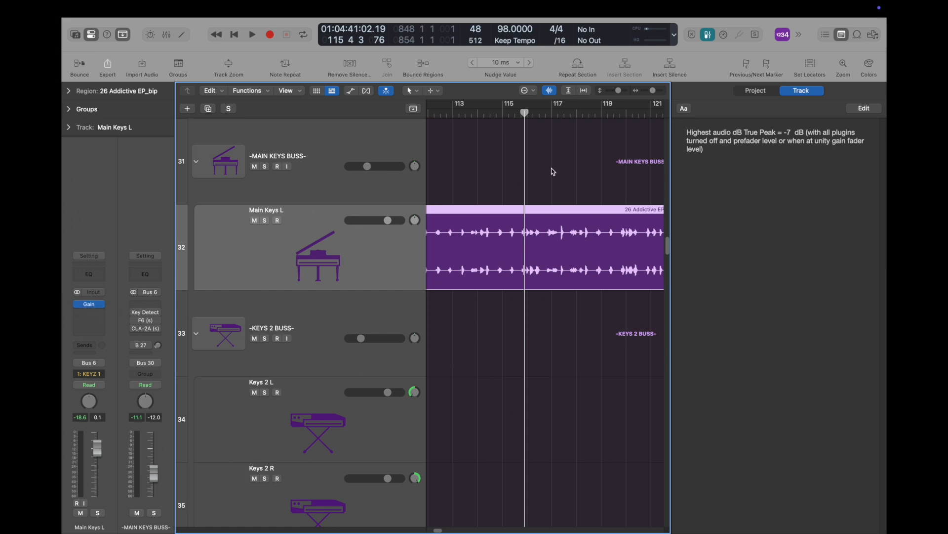
pyautogui.click(519, 114)
pyautogui.press('space')
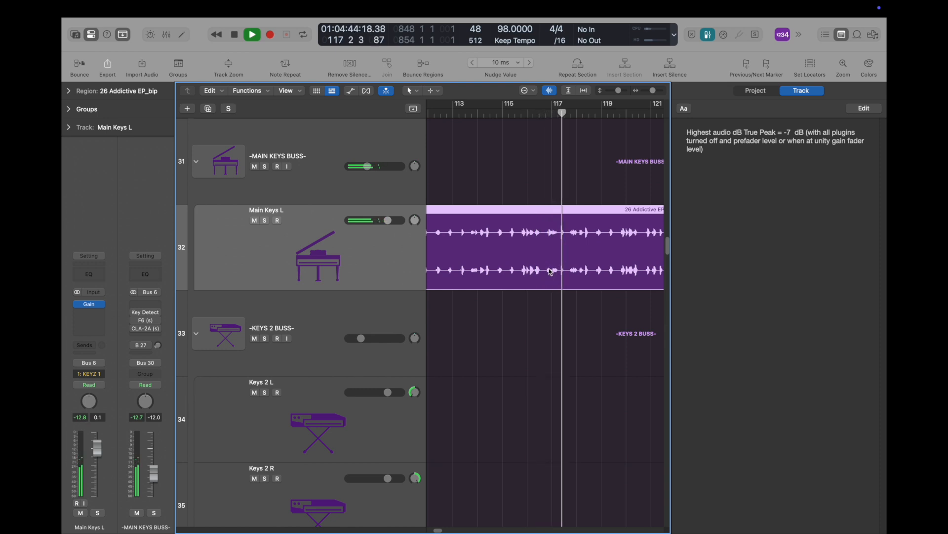
pyautogui.press('space')
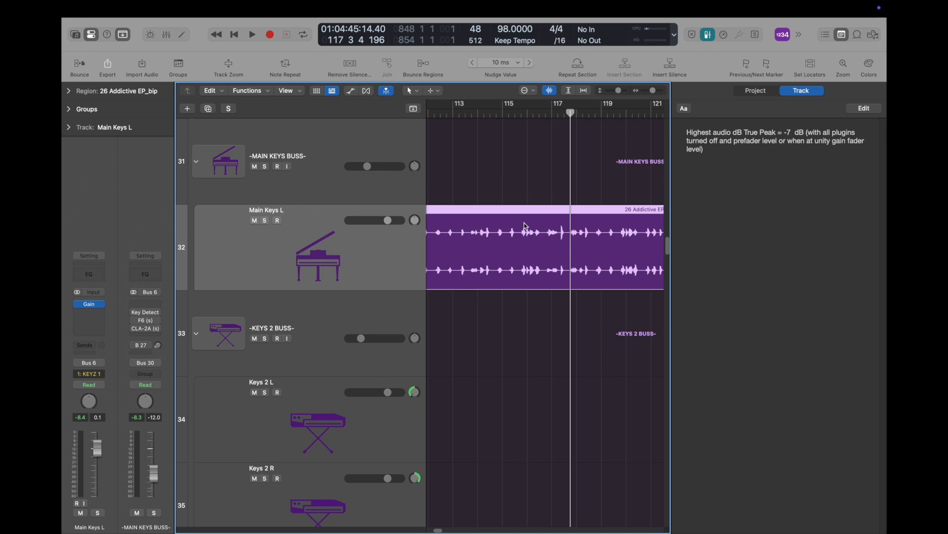
# Step: Close the track notes, enable the Key Detector plug-in on -MAIN KEYS BUSS-, and place its window clear of the region
pyautogui.click(842, 37)
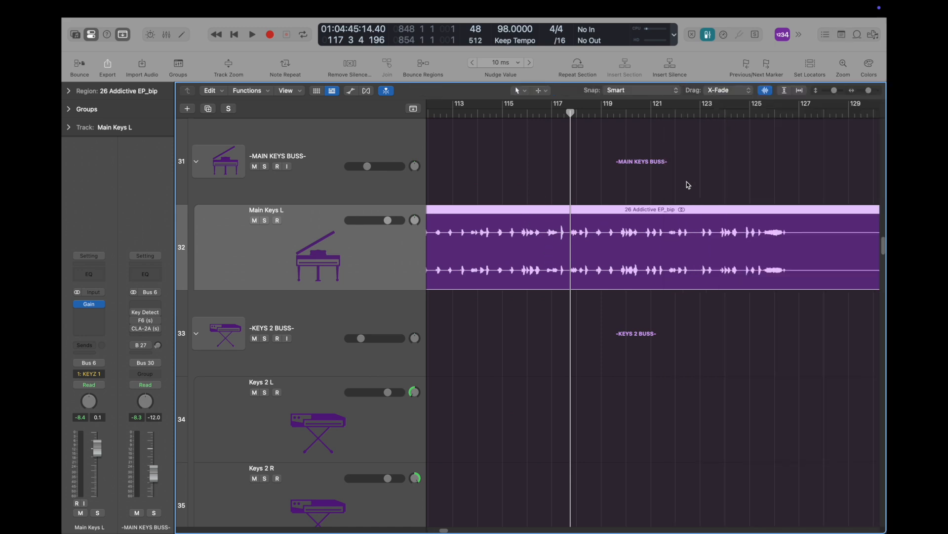
pyautogui.scroll(-10, 625, 262)
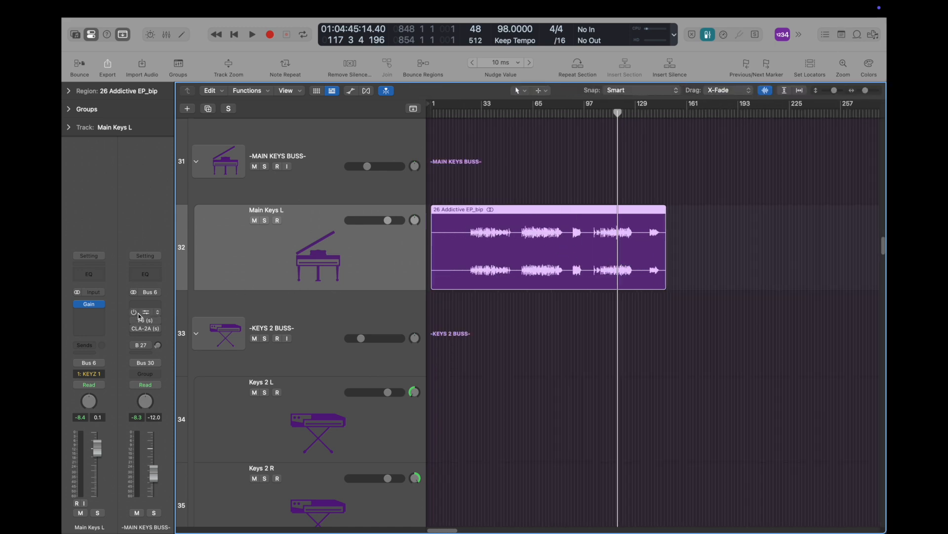
pyautogui.click(145, 313)
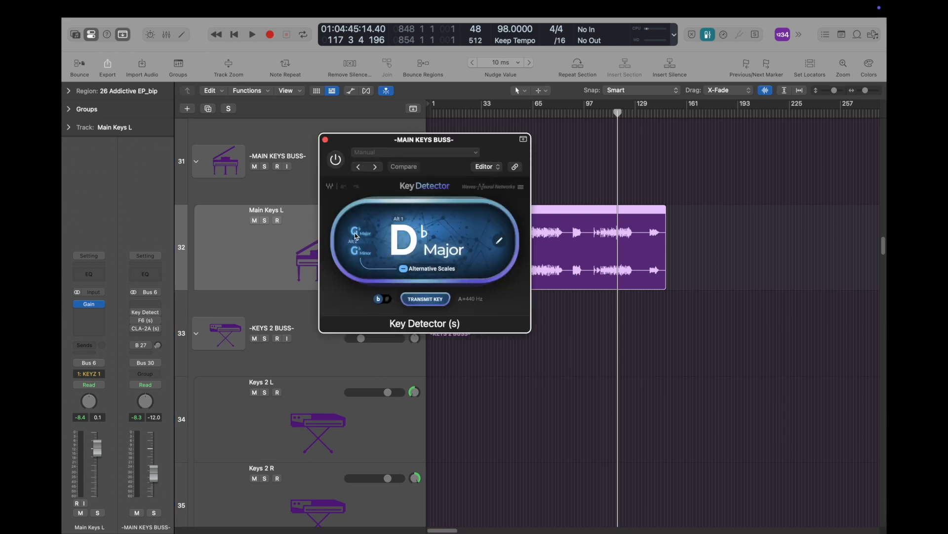
pyautogui.click(334, 163)
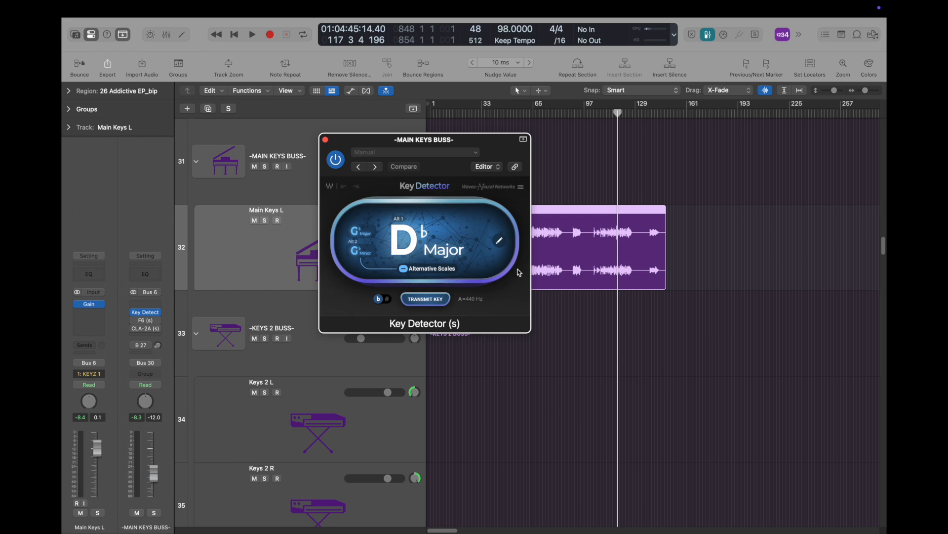
pyautogui.moveTo(464, 140); pyautogui.dragTo(828, 180)
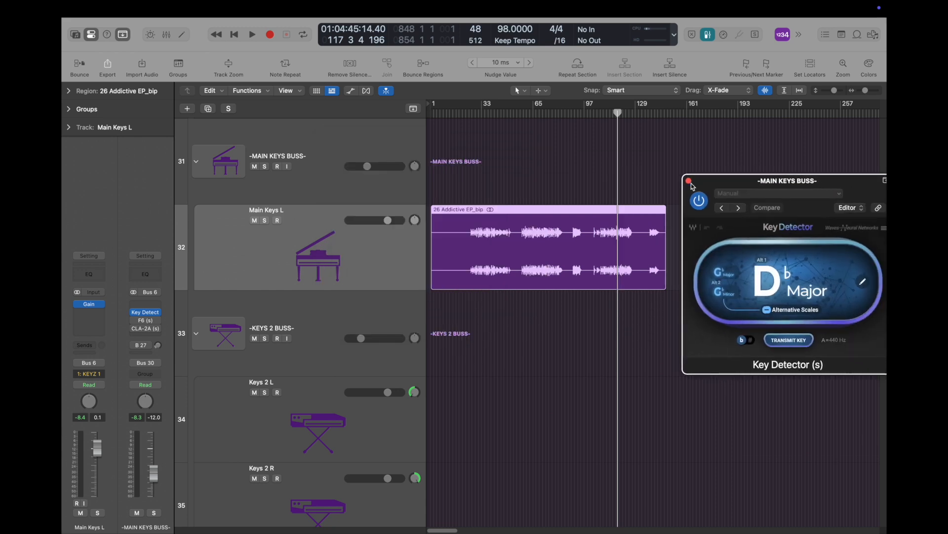
# Step: Play the main keys from about bar 72 and move the Key Detector window fully into view
pyautogui.scroll(-1, 615, 273)
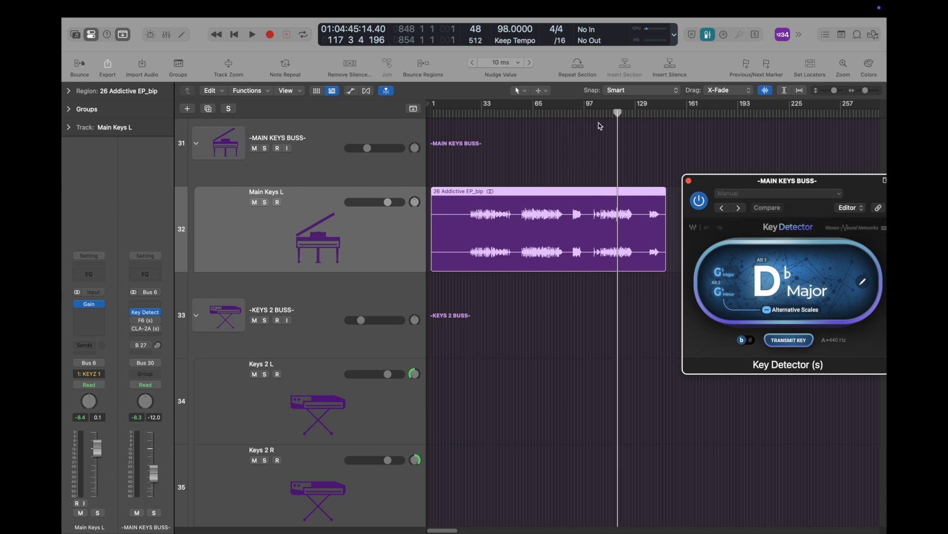
pyautogui.scroll(5, 600, 126)
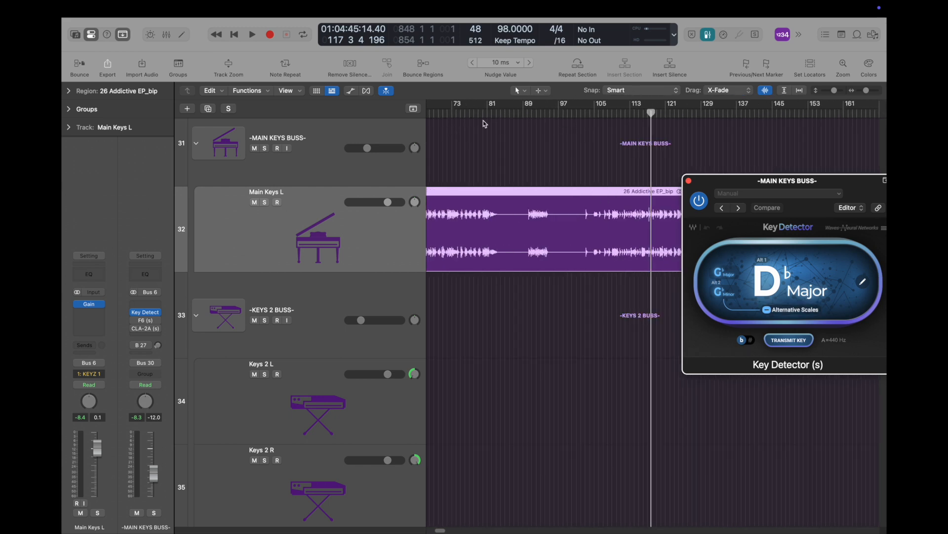
pyautogui.click(443, 113)
pyautogui.press('space')
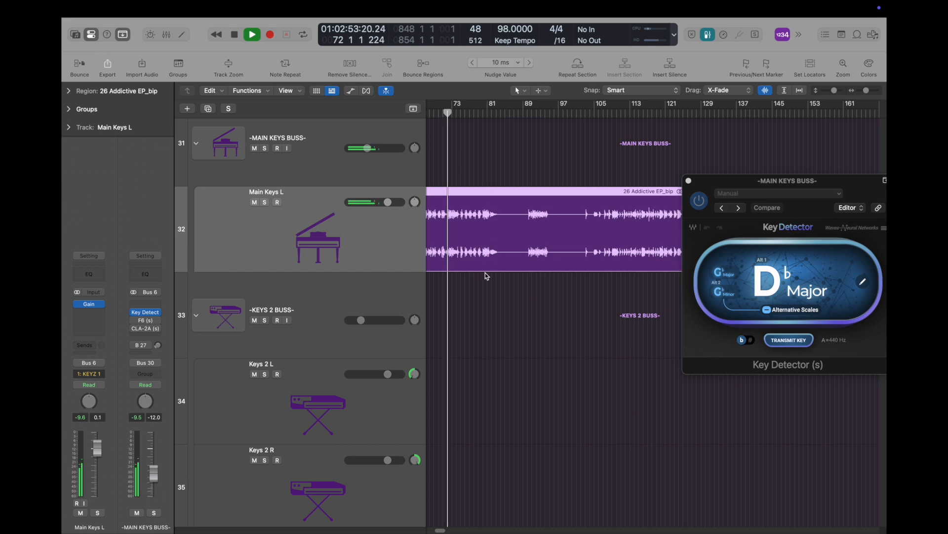
pyautogui.moveTo(746, 183); pyautogui.dragTo(696, 188)
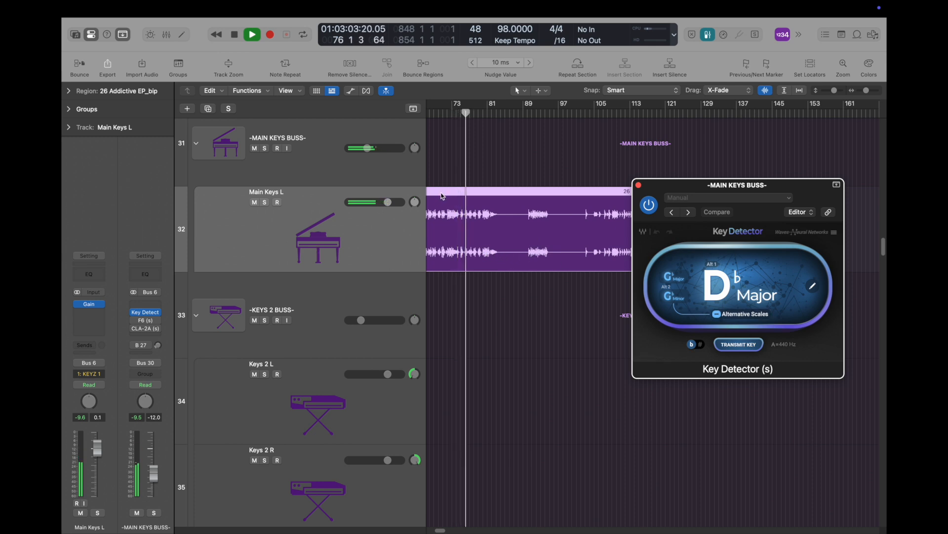
pyautogui.scroll(8, 449, 134)
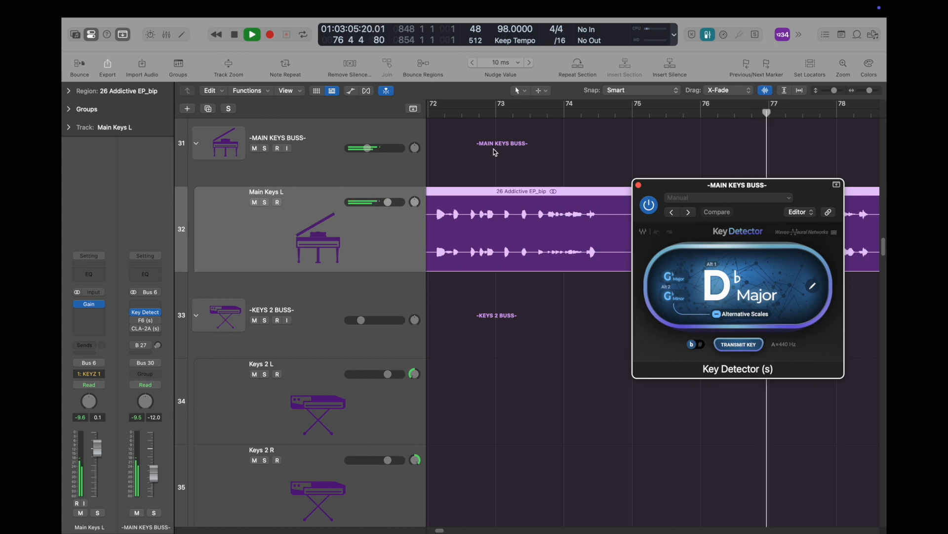
pyautogui.scroll(-10, 493, 150)
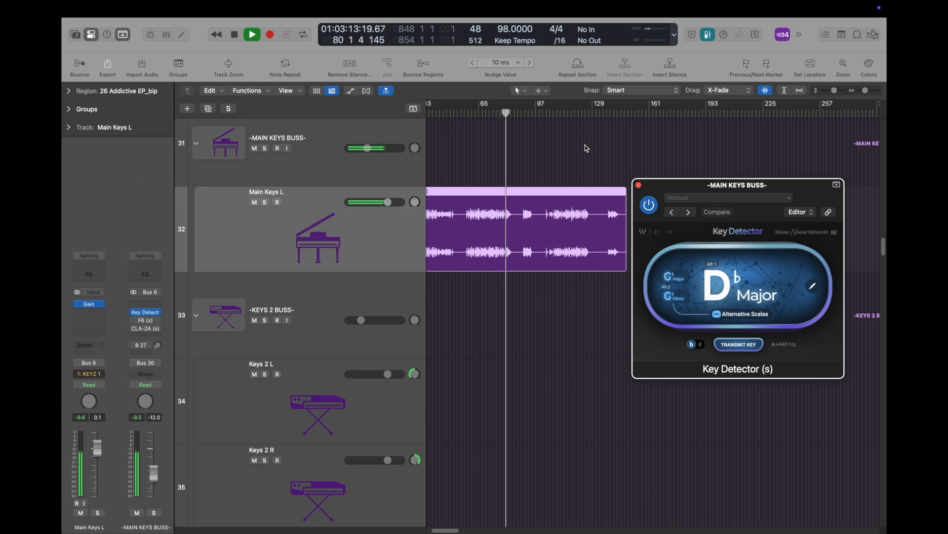
# Step: Jump playback to about bar 109, hide the alternative scales, and try a fresh key detection before stopping both
pyautogui.click(557, 115)
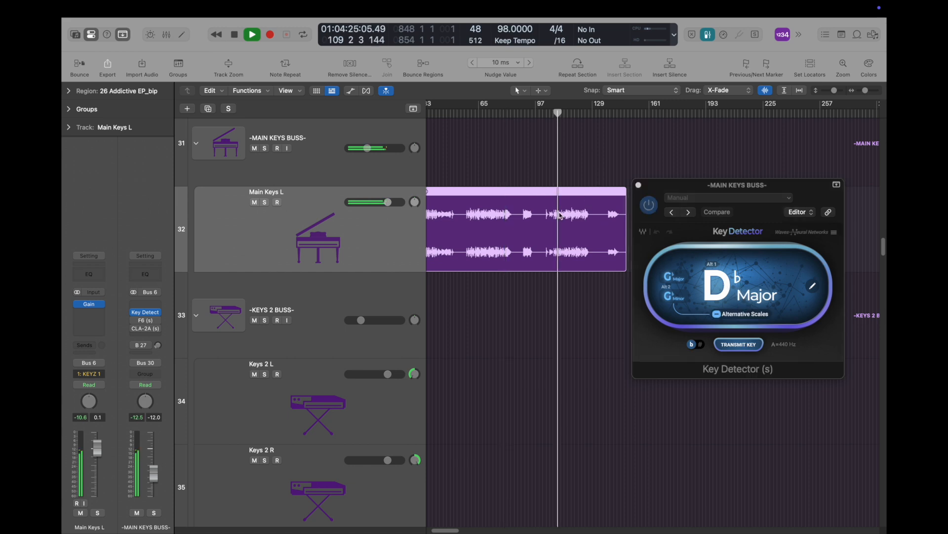
pyautogui.click(740, 313)
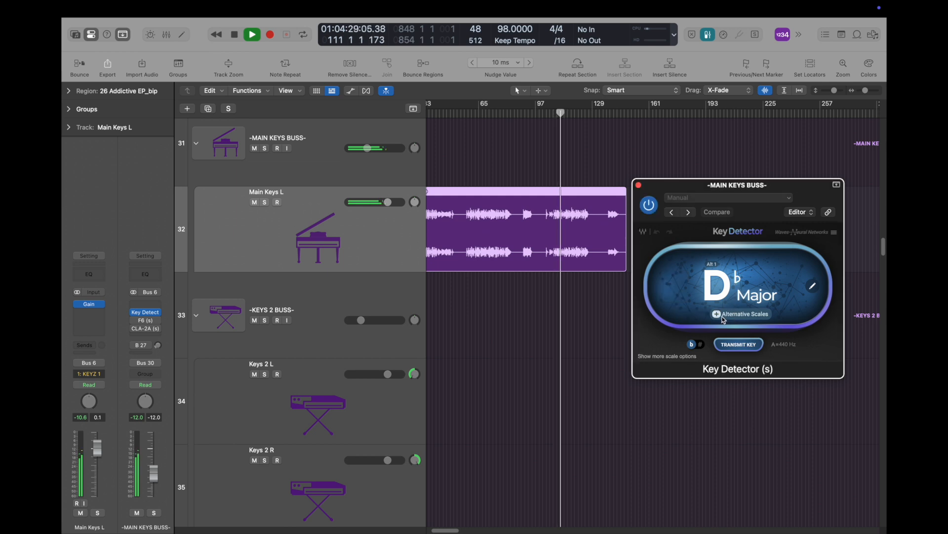
pyautogui.click(664, 282)
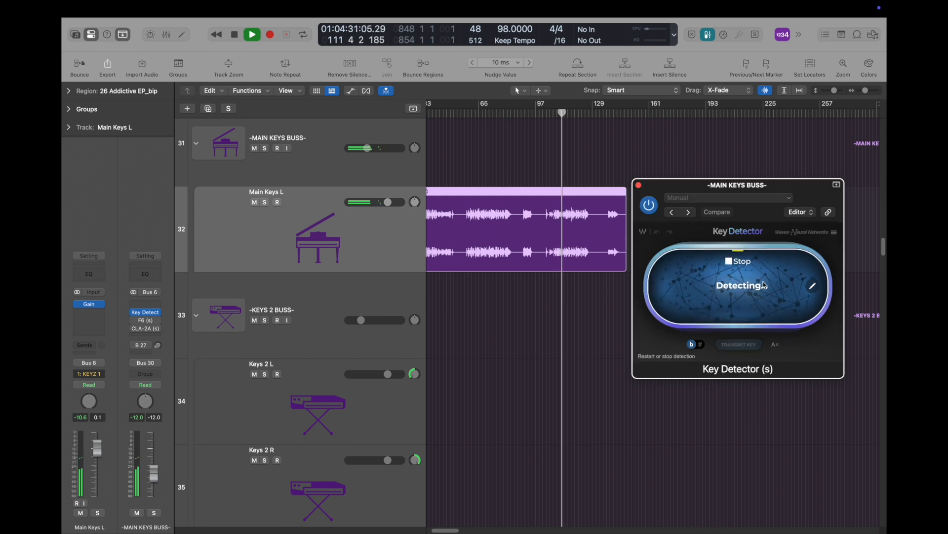
pyautogui.press('space')
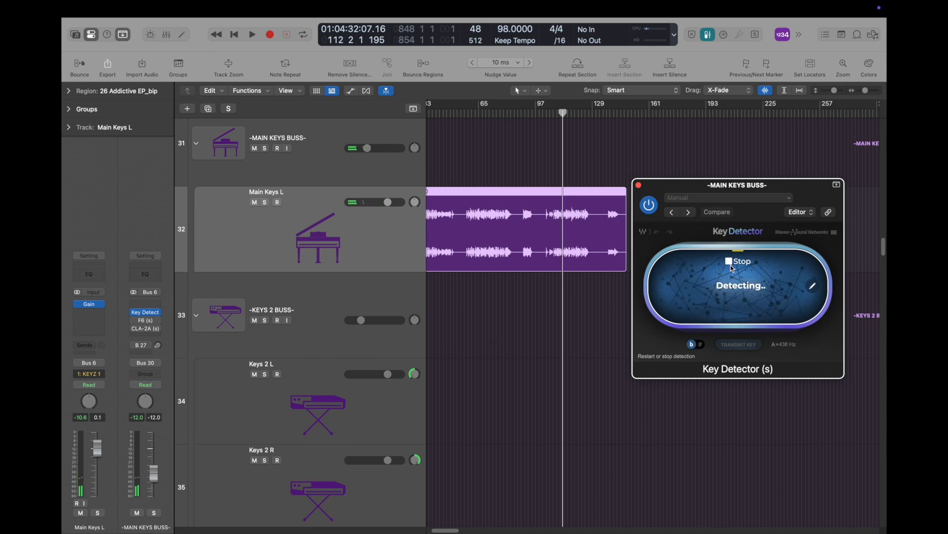
pyautogui.click(734, 265)
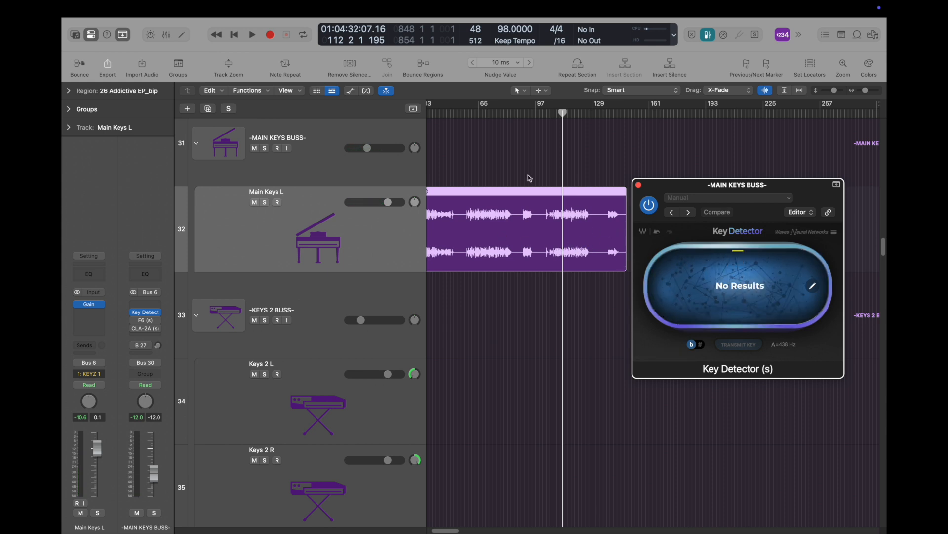
# Step: Run the key detection again while playing the main keys from bar 67 to about bar 72, then stop both
pyautogui.click(492, 114)
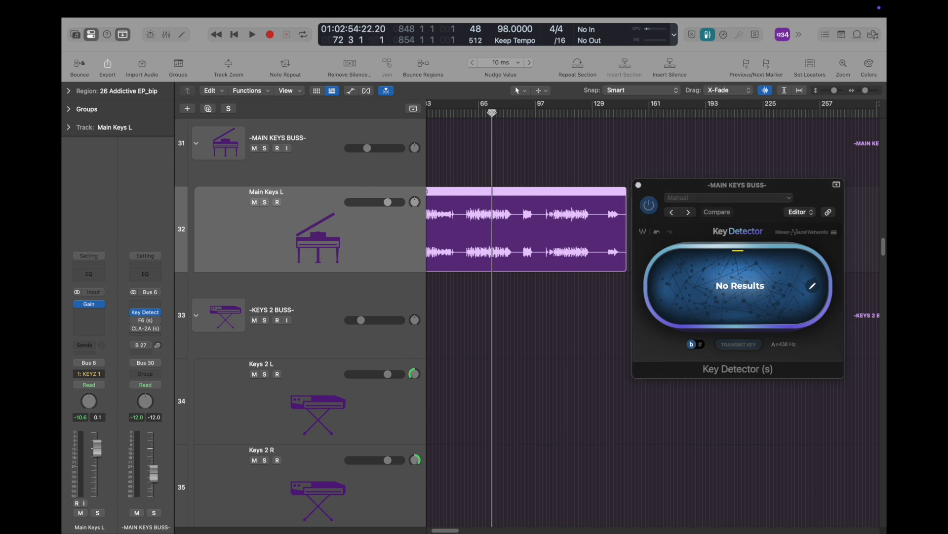
pyautogui.click(482, 115)
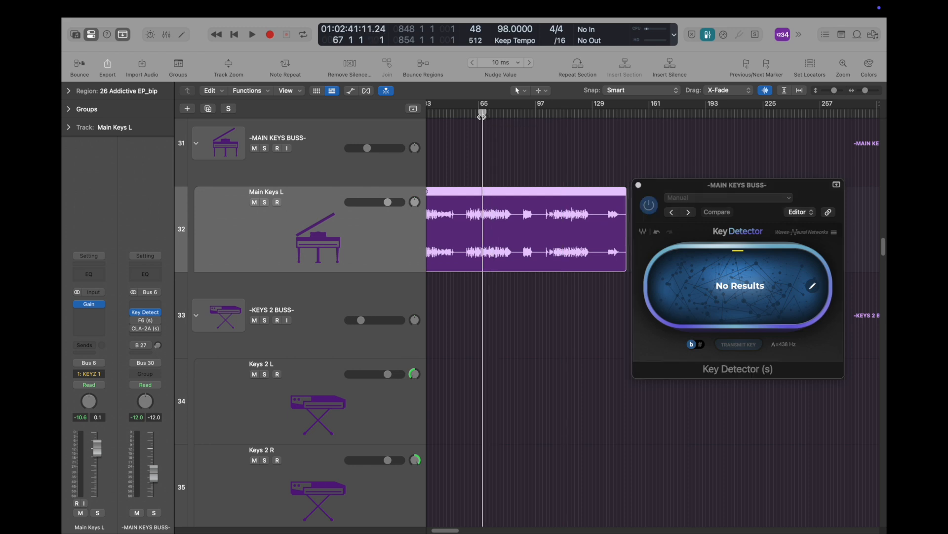
pyautogui.press('space')
pyautogui.click(779, 285)
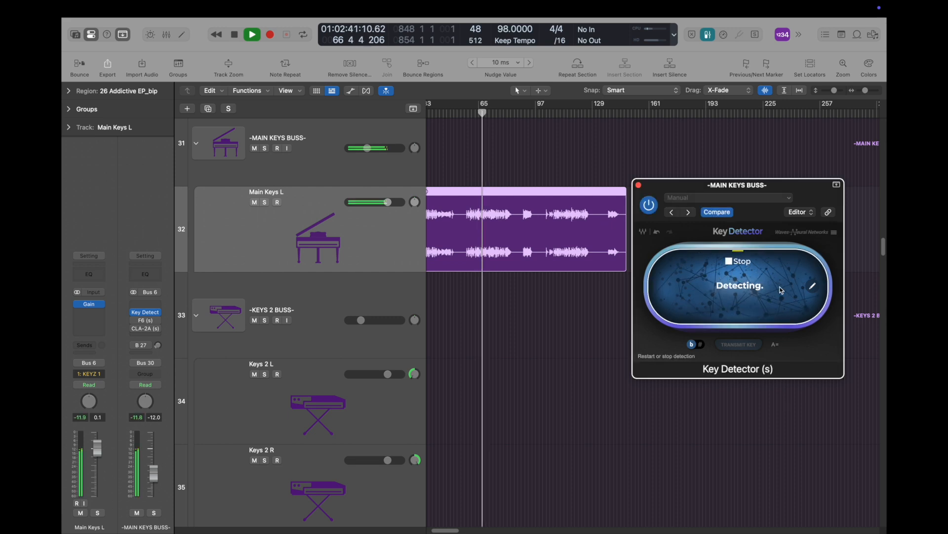
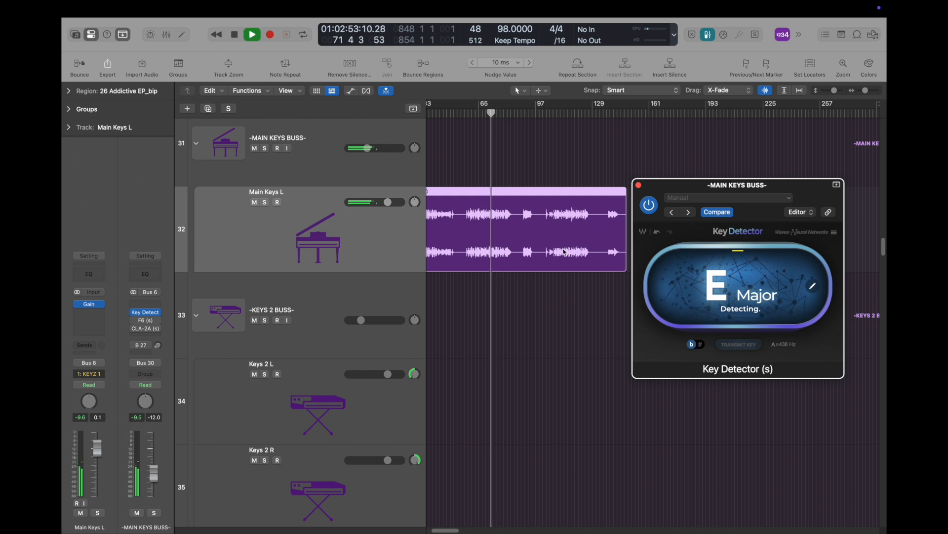
pyautogui.press('space')
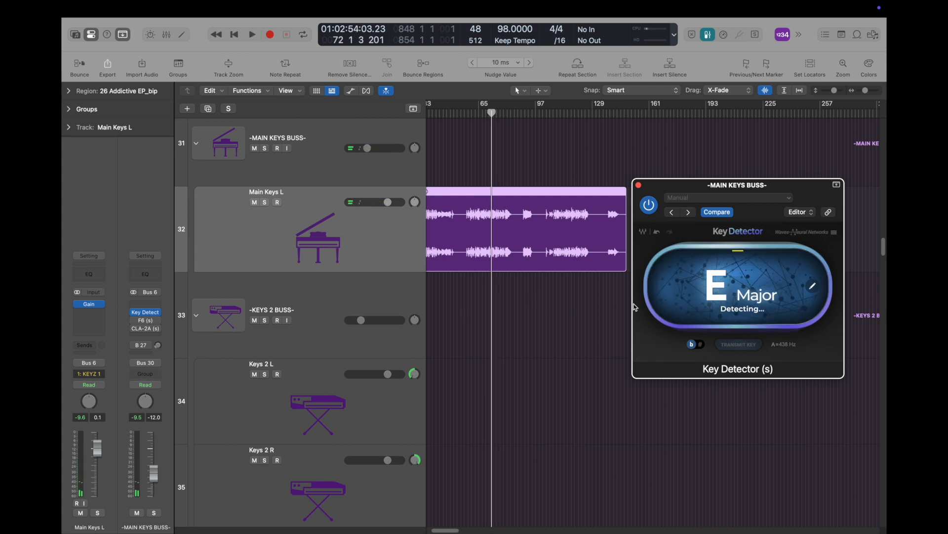
pyautogui.click(749, 269)
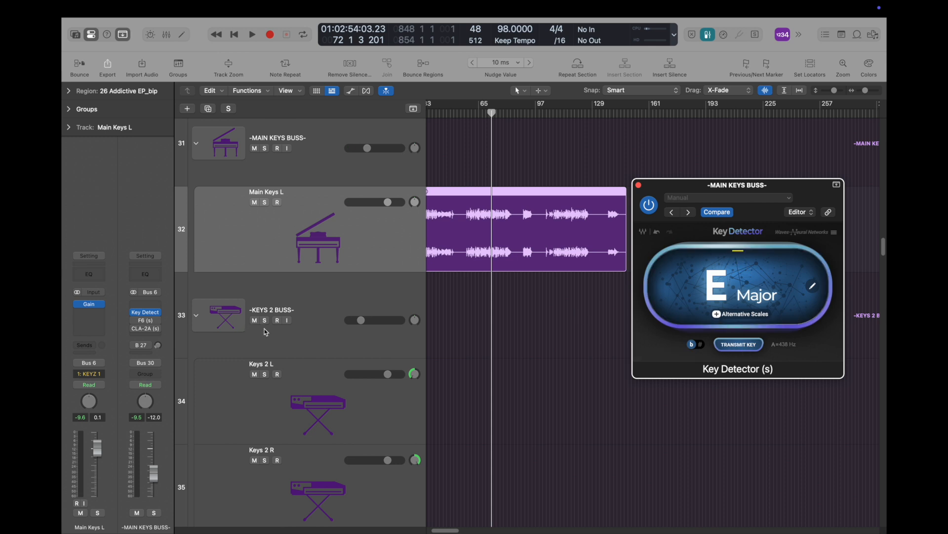
# Step: Transmit the E Major key from Key Detector to the tuning plug-ins
pyautogui.scroll(-5, 612, 324)
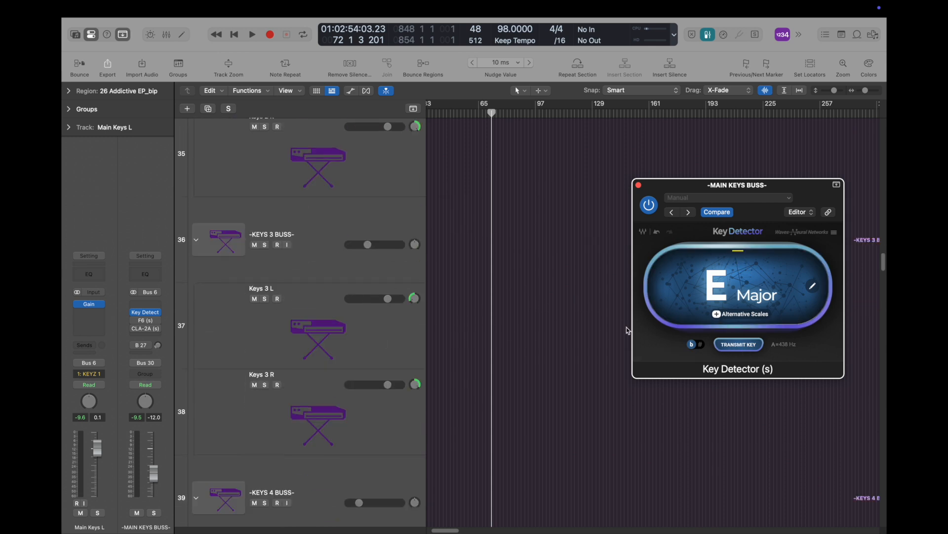
pyautogui.scroll(5, 568, 332)
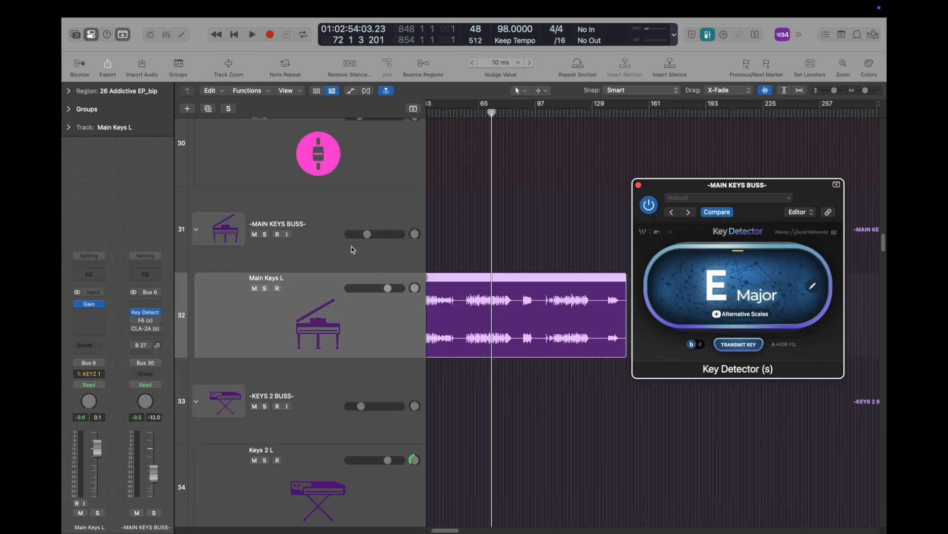
pyautogui.click(738, 346)
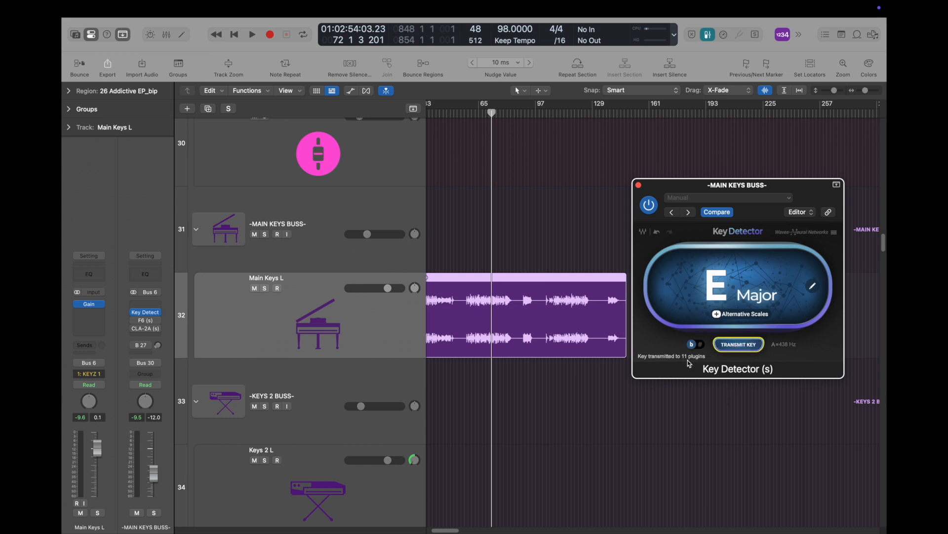
# Step: Open the Waves Tune Real-Time plug-in on the Soprano 1 track to check its key and scale
pyautogui.scroll(-10, 432, 327)
pyautogui.scroll(-20, 432, 330)
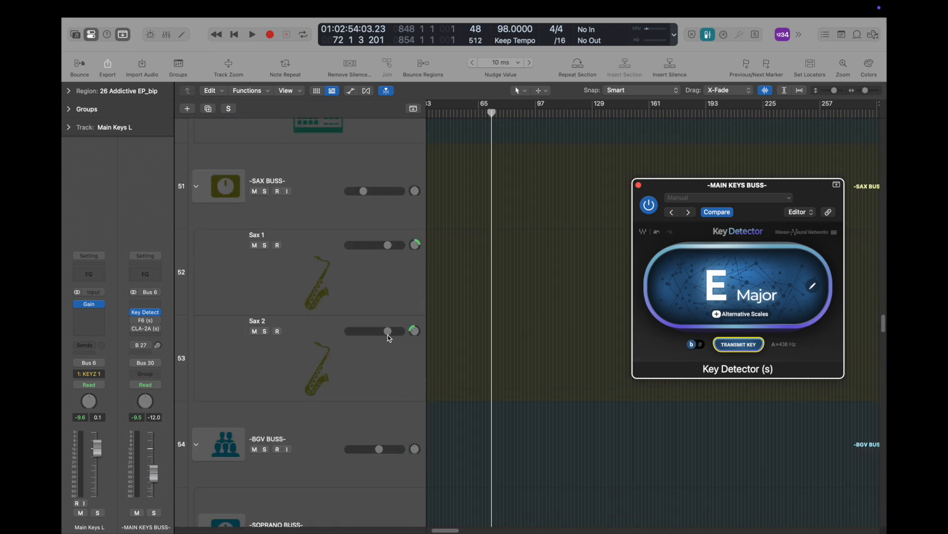
pyautogui.scroll(-8, 389, 338)
pyautogui.scroll(3, 375, 333)
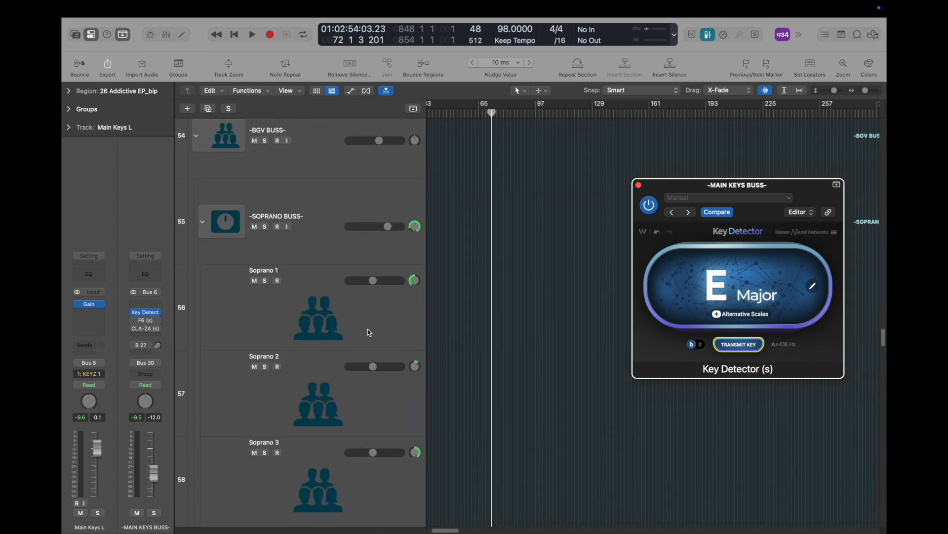
pyautogui.click(316, 306)
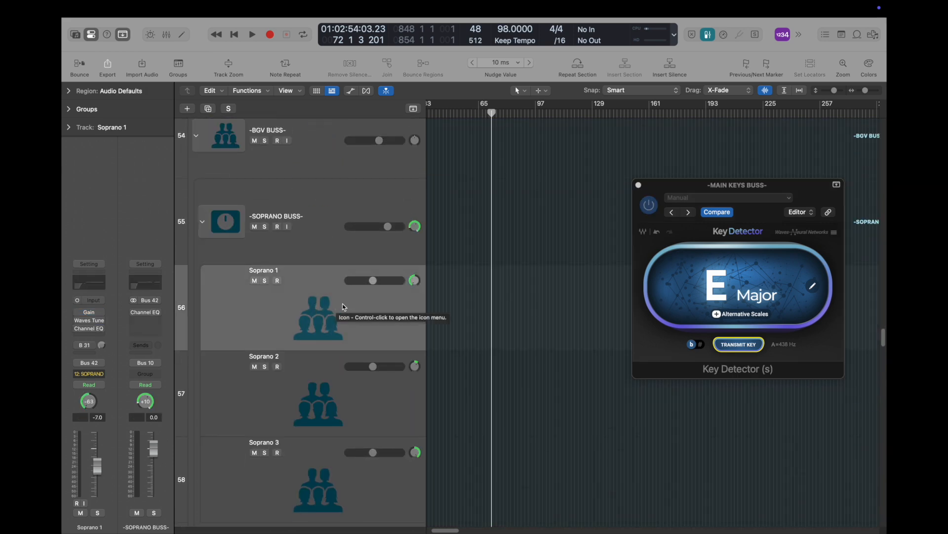
pyautogui.click(90, 322)
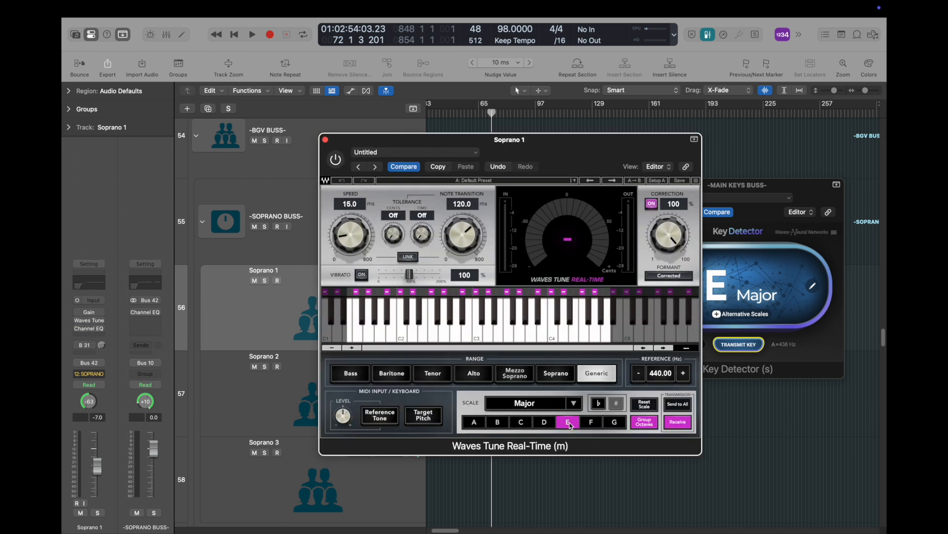
# Step: Link the Waves Tune window to the track selection and check the key on Soprano 2, Soprano 3, Alto 1 and Alto 2
pyautogui.click(685, 167)
pyautogui.click(282, 397)
pyautogui.scroll(-2, 288, 384)
pyautogui.click(277, 379)
pyautogui.scroll(-3, 278, 378)
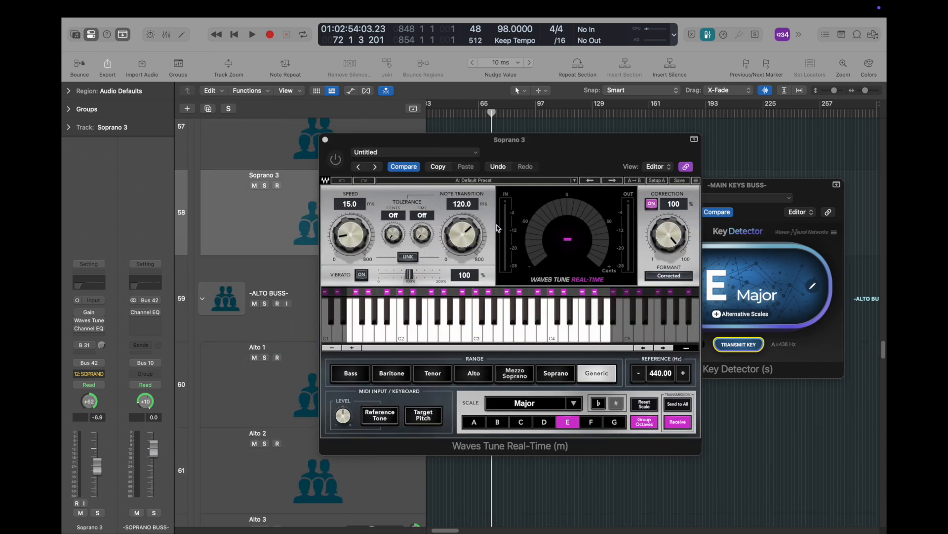
pyautogui.scroll(-2, 300, 407)
pyautogui.click(295, 350)
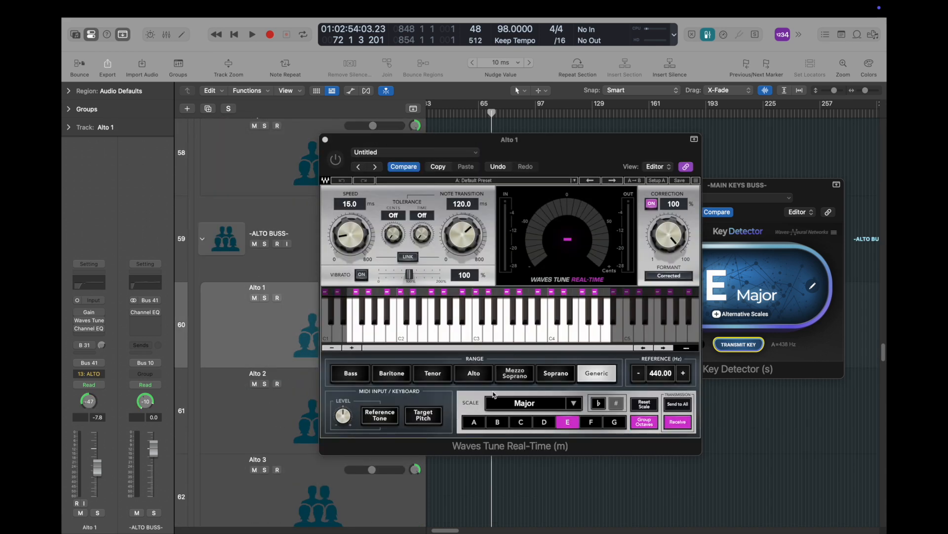
pyautogui.click(238, 419)
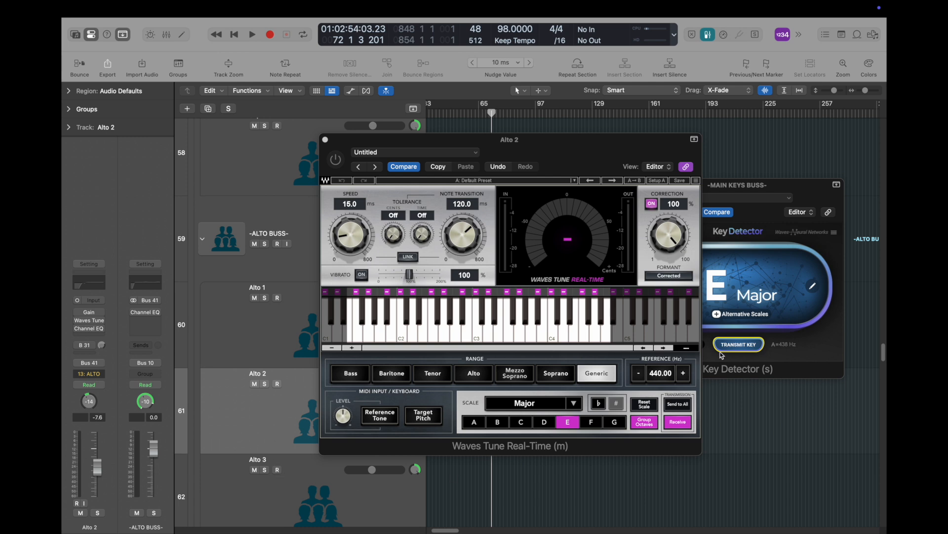
# Step: Show Key Detector's alternative scales, choose D♭ Minor, and transmit that key to the tuning plug-ins
pyautogui.click(738, 314)
pyautogui.click(732, 316)
pyautogui.click(678, 280)
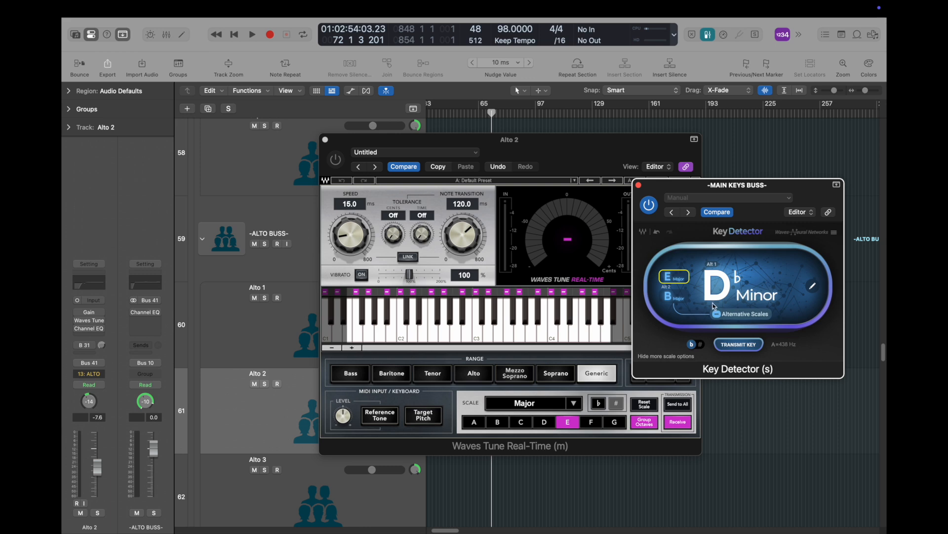
pyautogui.click(736, 345)
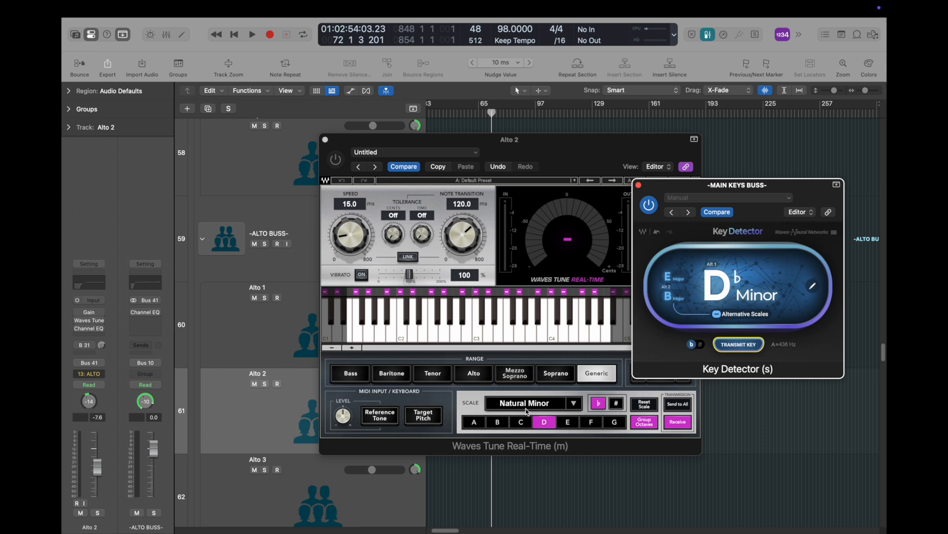
# Step: Check the key and scale in Waves Tune on Alto 1, then close the plug-in window
pyautogui.click(297, 317)
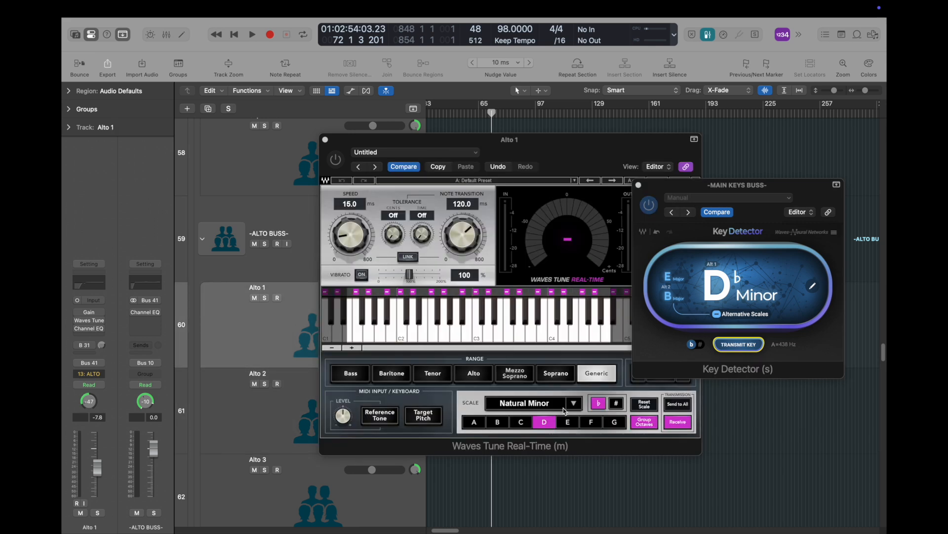
pyautogui.scroll(12, 277, 310)
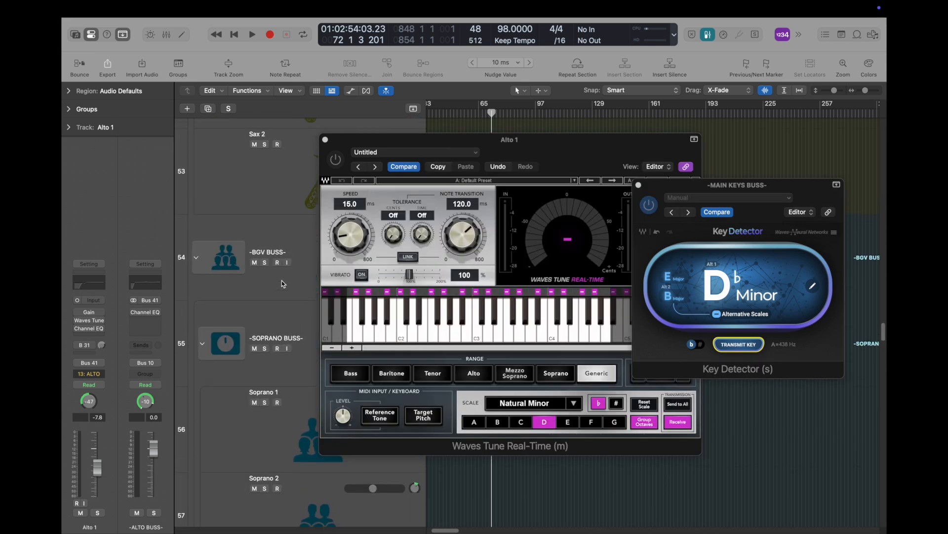
pyautogui.scroll(4, 286, 280)
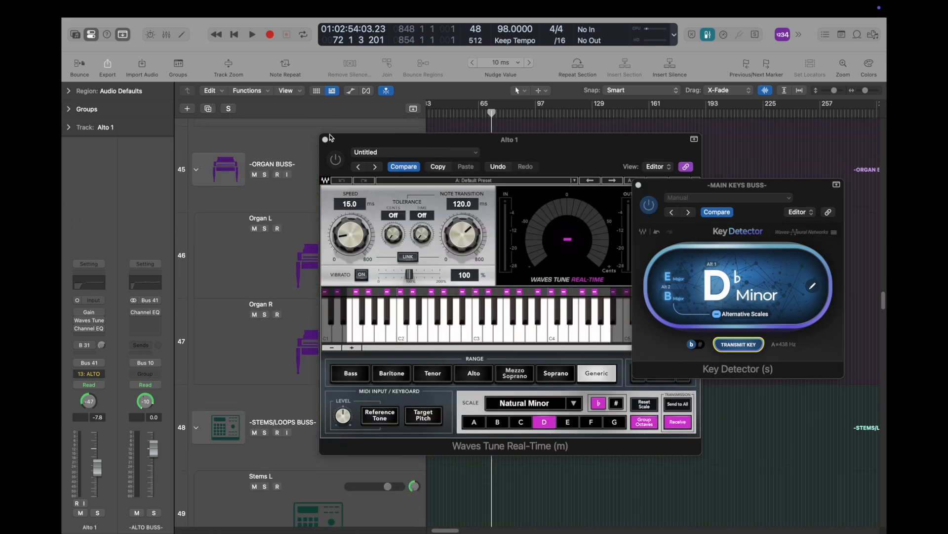
pyautogui.click(325, 139)
# Step: Return to the Main Keys L track and examine its region around bar 73 and at its start
pyautogui.scroll(15, 474, 251)
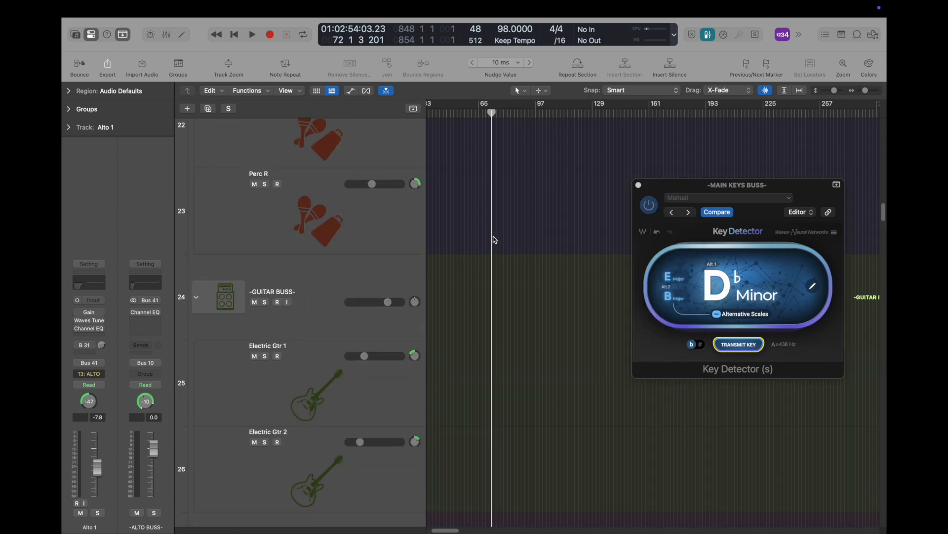
pyautogui.scroll(-1, 498, 268)
pyautogui.press('super+Right')
pyautogui.press('super+Right')
pyautogui.press('super+Right')
pyautogui.press('super+Right')
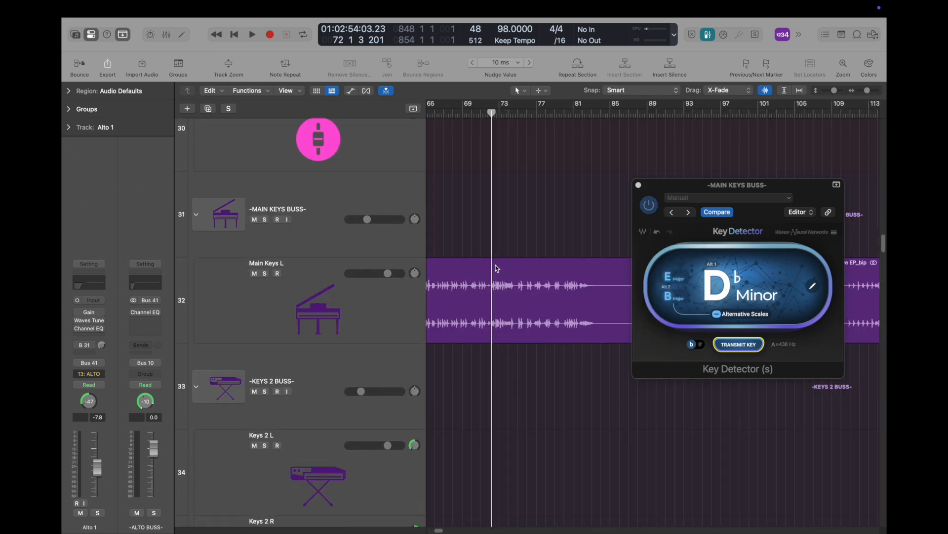
pyautogui.press('super+Left')
pyautogui.press('super+Left')
pyautogui.press('super+Left')
pyautogui.press('super+Left')
pyautogui.press('super+Left')
pyautogui.press('super+Left')
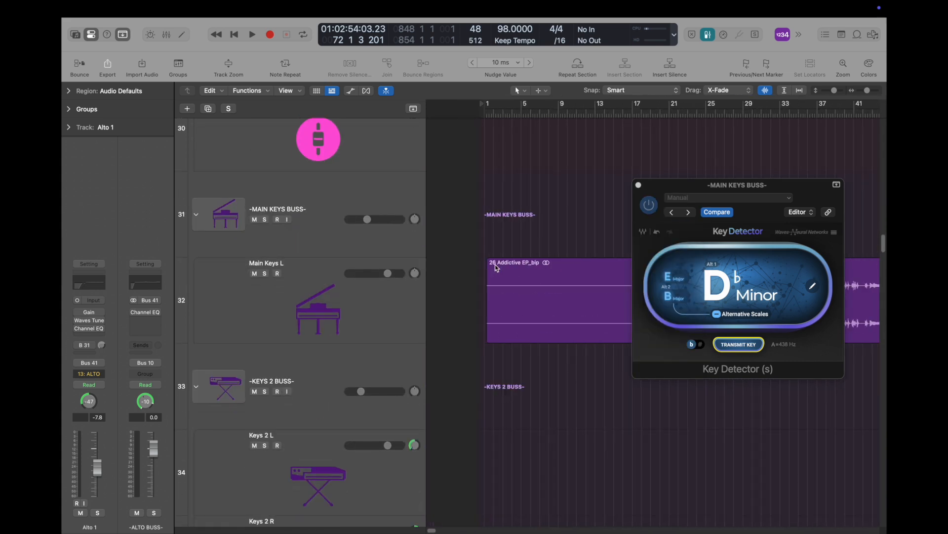
# Step: Select the Main Keys L region and examine its waveform and the neighbouring keys tracks
pyautogui.scroll(-1, 503, 227)
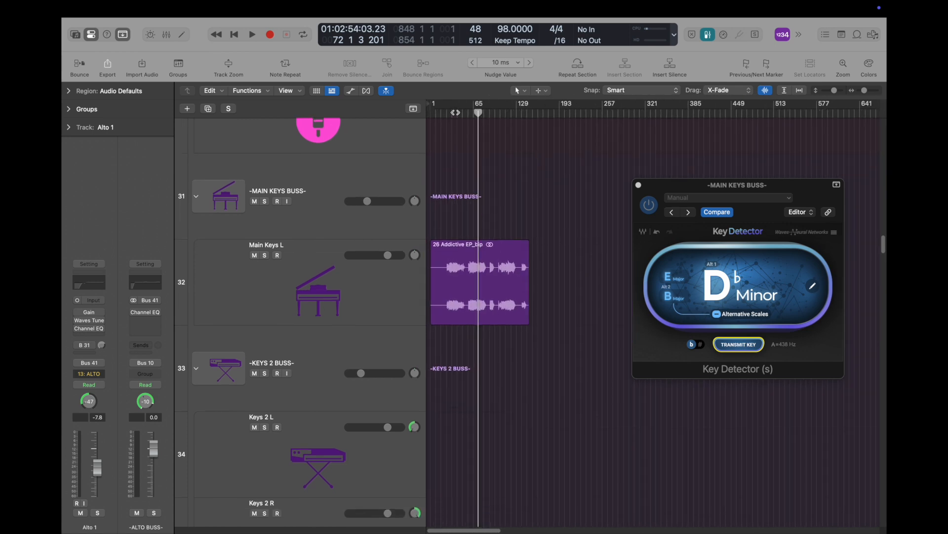
pyautogui.scroll(-3, 365, 276)
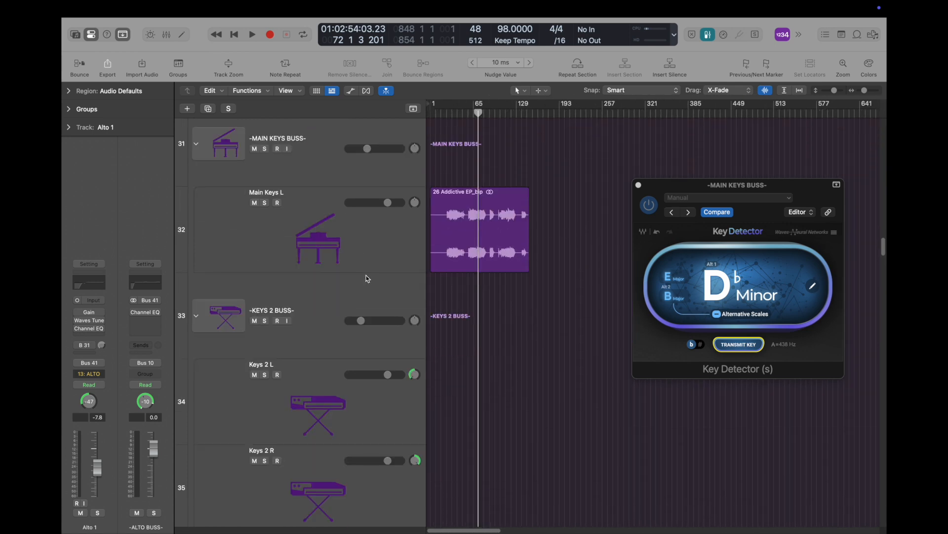
pyautogui.scroll(-7, 366, 275)
pyautogui.scroll(10, 470, 190)
pyautogui.scroll(10, 532, 302)
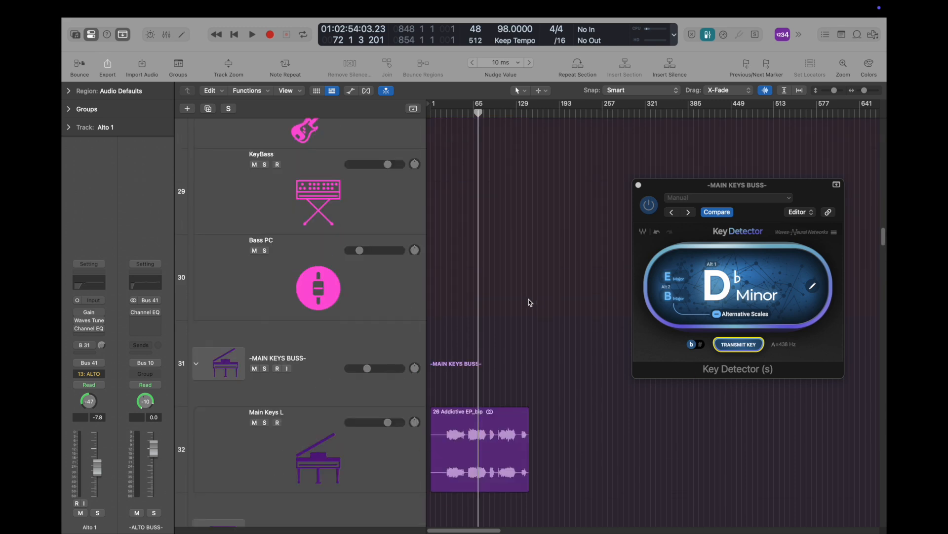
pyautogui.scroll(-9, 532, 302)
pyautogui.scroll(5, 495, 303)
pyautogui.scroll(-5, 495, 304)
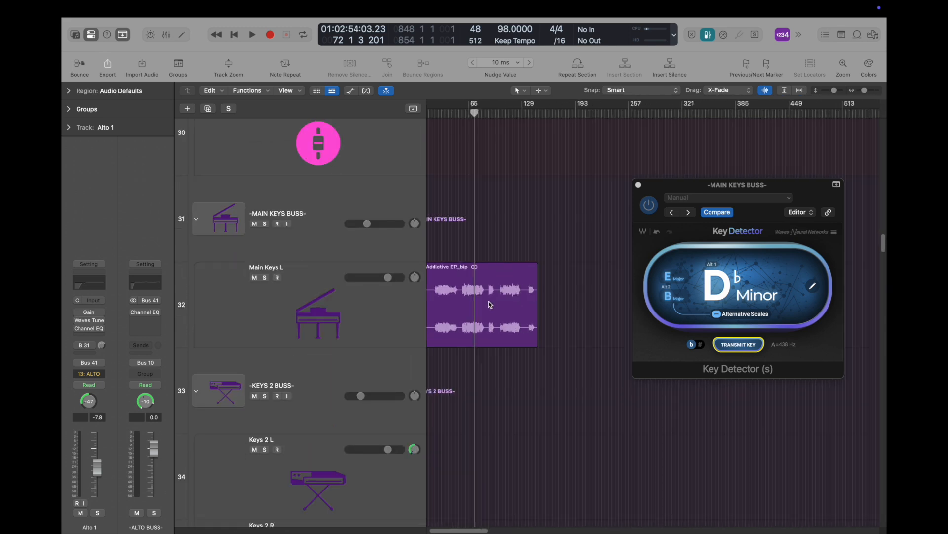
pyautogui.hscroll(-3, 489, 303)
pyautogui.moveTo(452, 277); pyautogui.dragTo(444, 278)
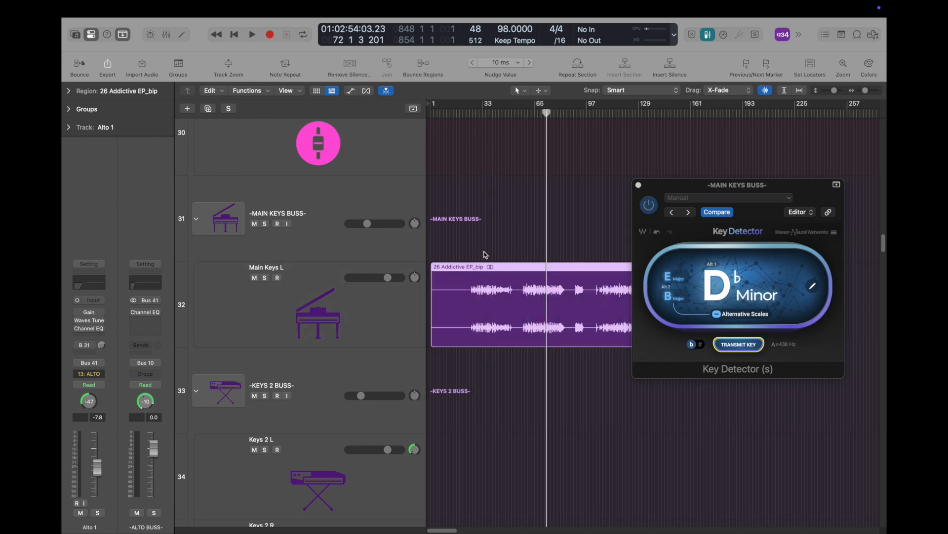
pyautogui.scroll(-1, 484, 247)
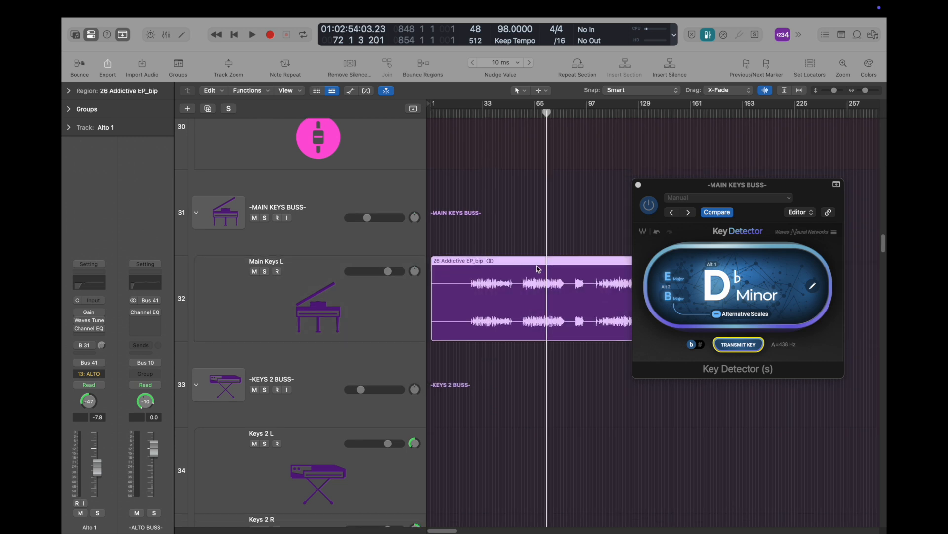
pyautogui.scroll(-5, 527, 294)
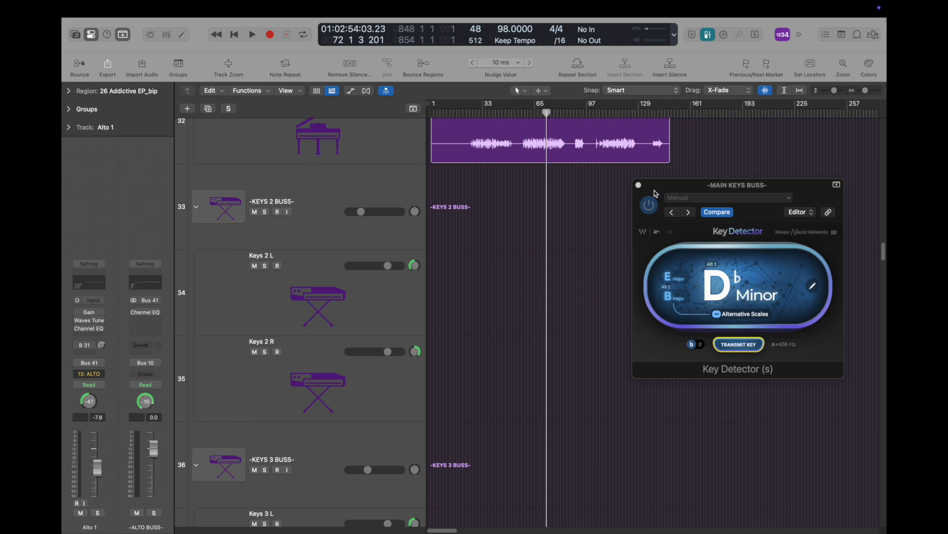
# Step: Select the Main Keys L track, close the Key Detector window, and enable F6 and CLA-2A on the Main Keys Buss
pyautogui.scroll(3, 384, 207)
pyautogui.click(392, 212)
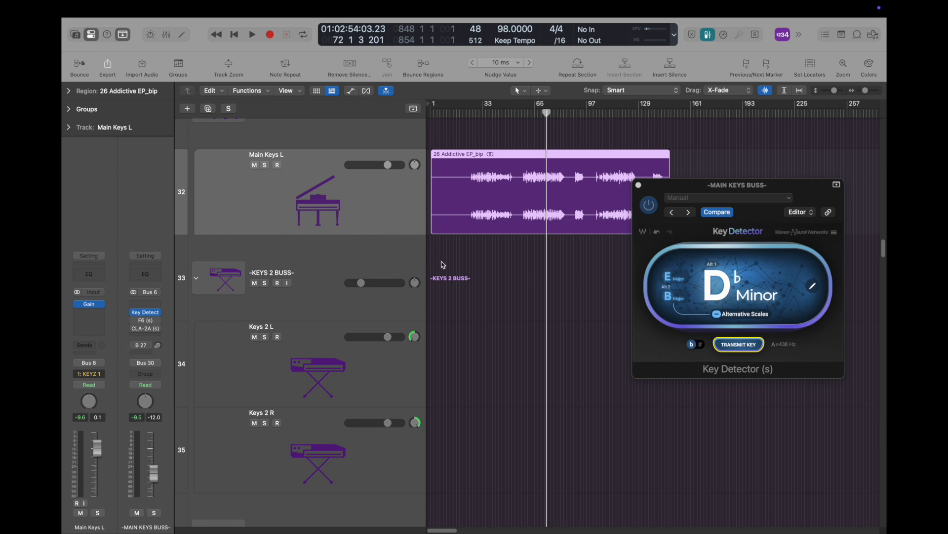
pyautogui.scroll(1, 583, 283)
pyautogui.click(638, 185)
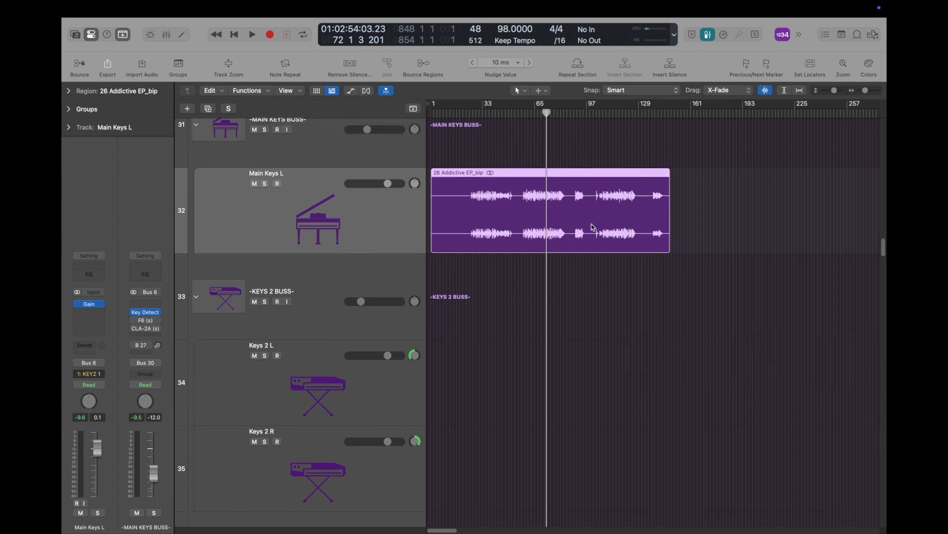
pyautogui.moveTo(133, 321)
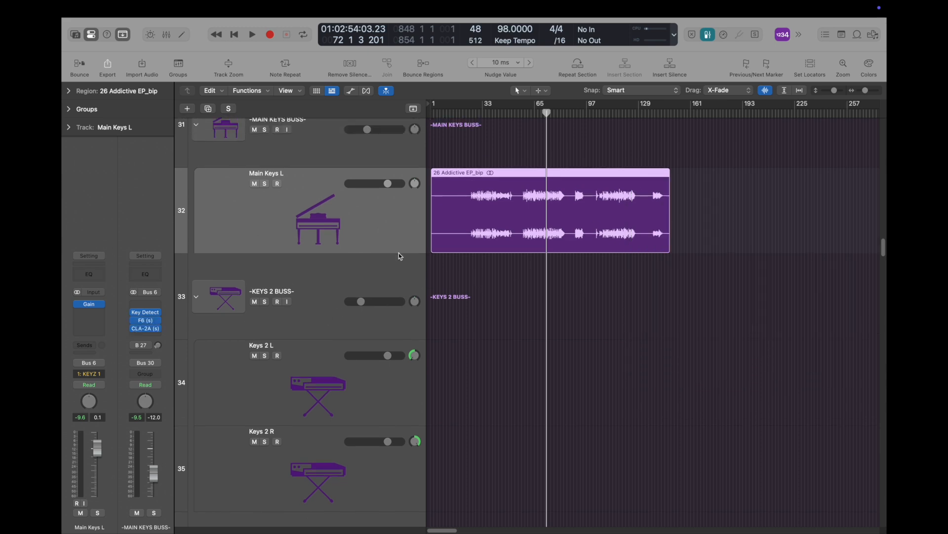
# Step: Play Main Keys L from about bar 64 and open the Main Keys Buss CLA-2A to check its compression
pyautogui.scroll(10, 529, 183)
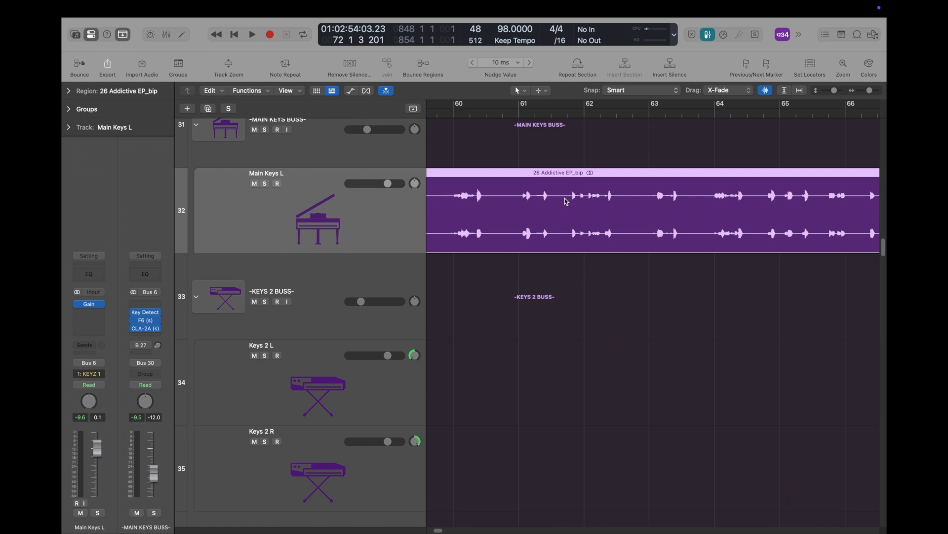
pyautogui.click(689, 113)
pyautogui.press('space')
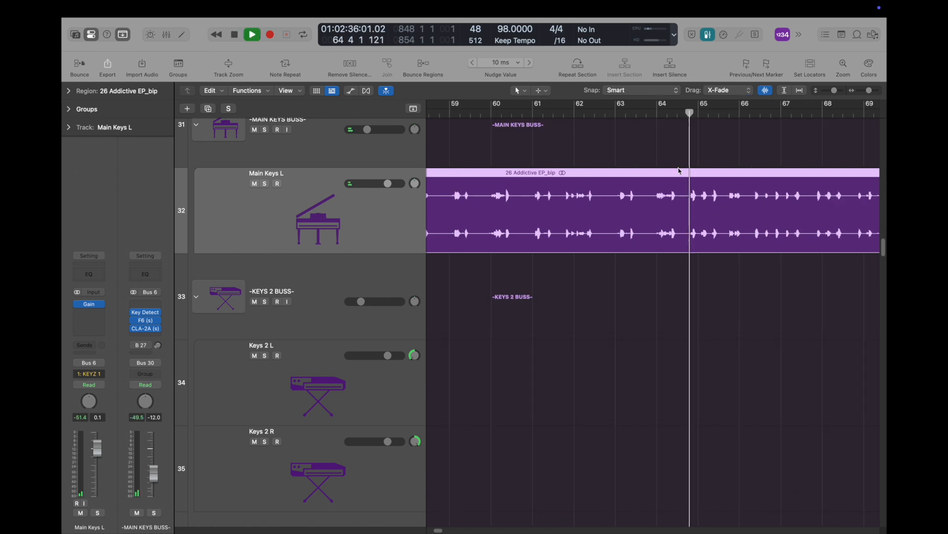
pyautogui.click(148, 329)
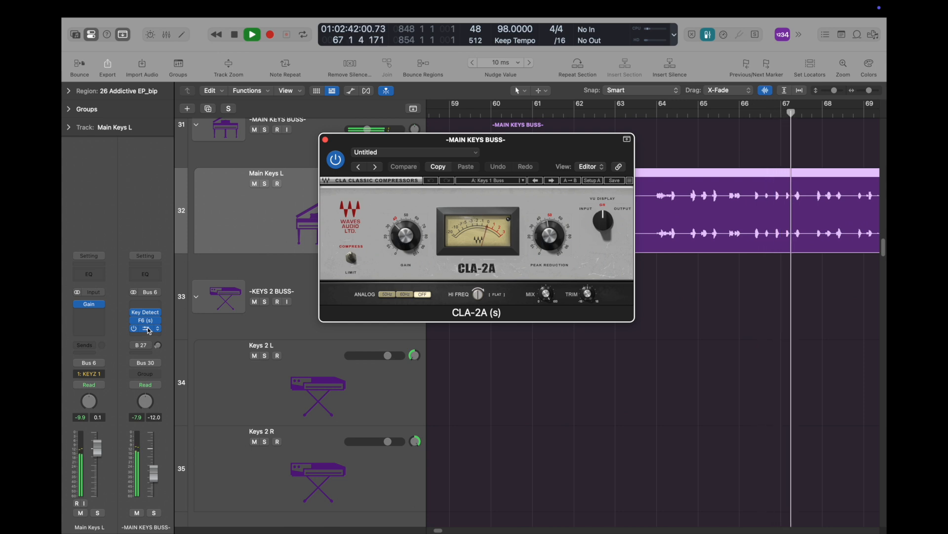
pyautogui.press('space')
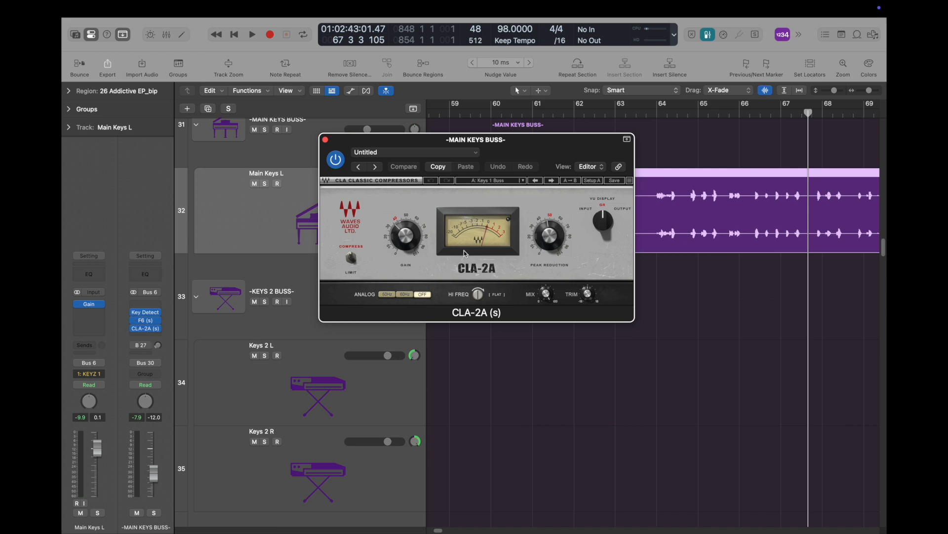
# Step: Move the CLA-2A window clear of the Main Keys L region and audition the part around bars 71, 89 and 114
pyautogui.scroll(-10, 758, 213)
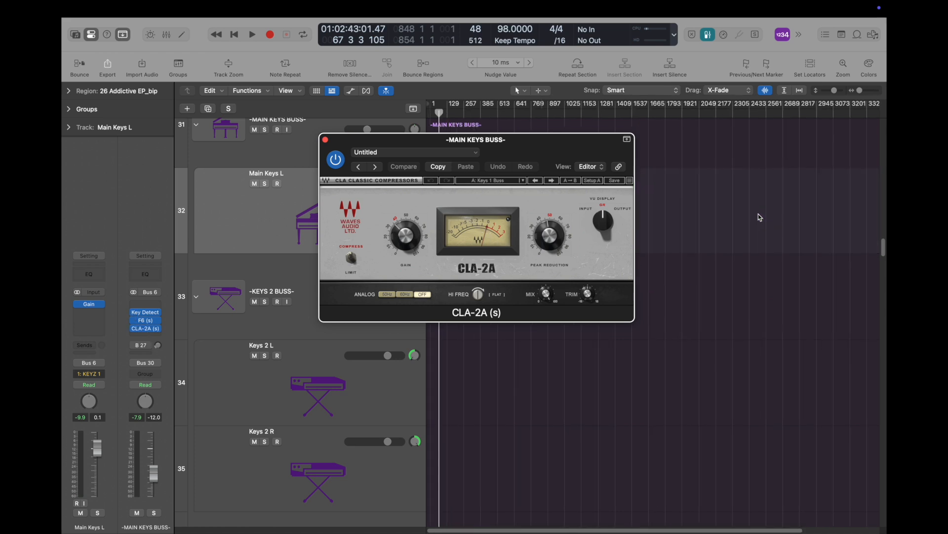
pyautogui.moveTo(554, 141); pyautogui.dragTo(652, 236)
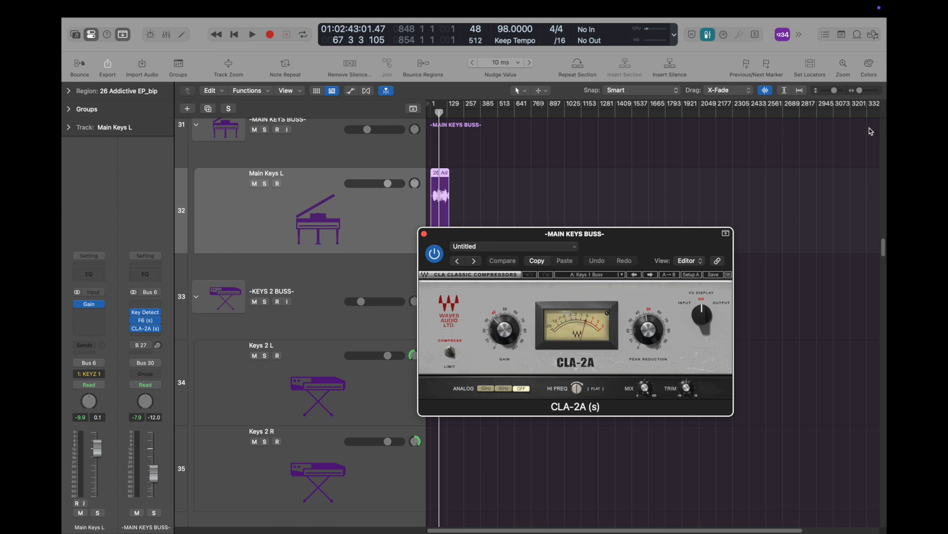
pyautogui.scroll(15, 492, 182)
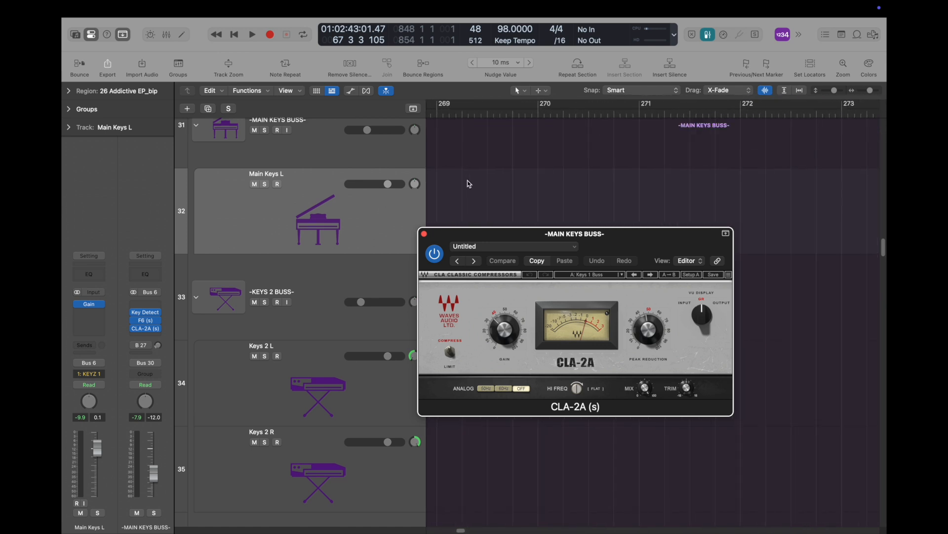
pyautogui.scroll(-3, 472, 184)
pyautogui.press('z')
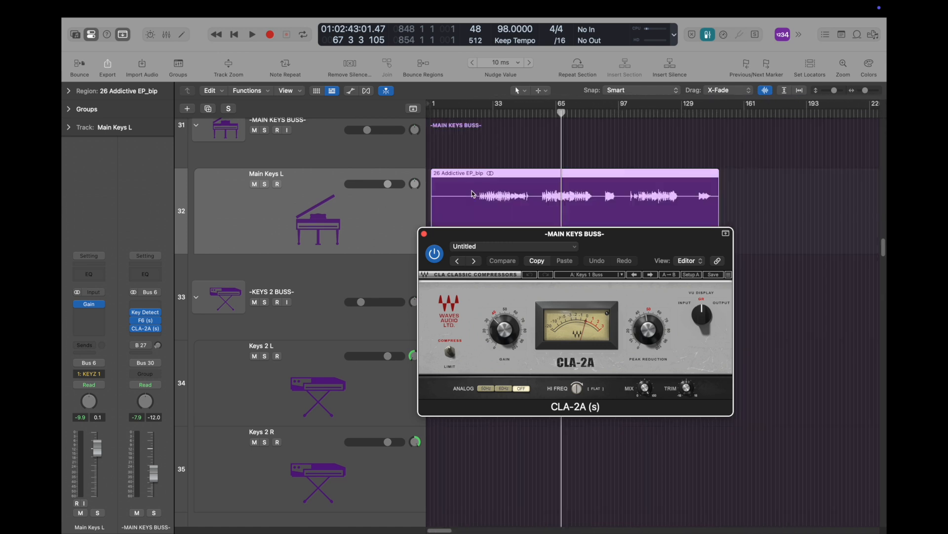
pyautogui.doubleClick(570, 116)
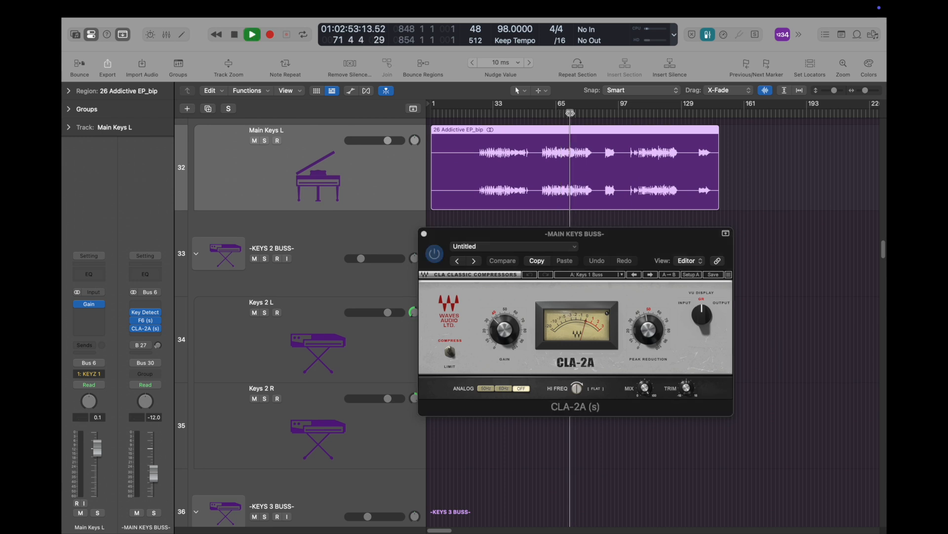
pyautogui.click(604, 117)
pyautogui.press('space')
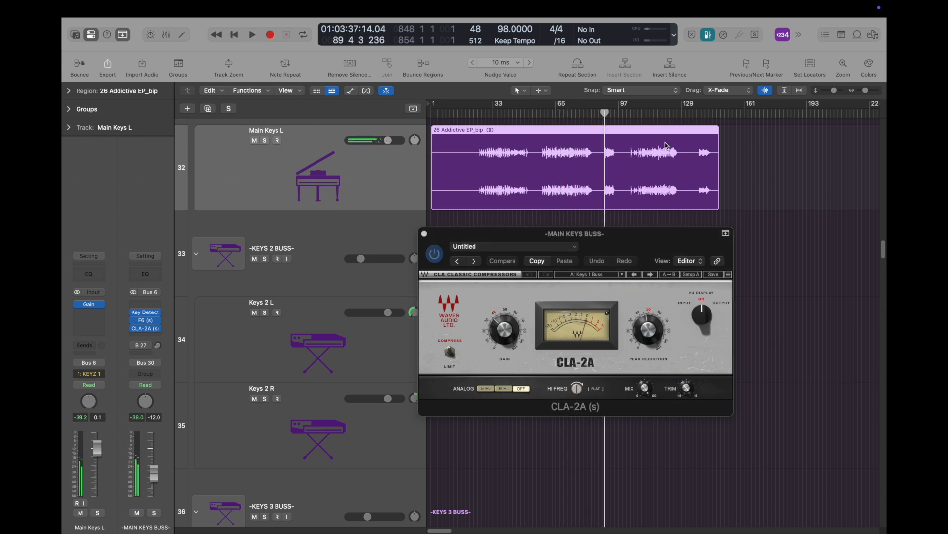
pyautogui.click(652, 116)
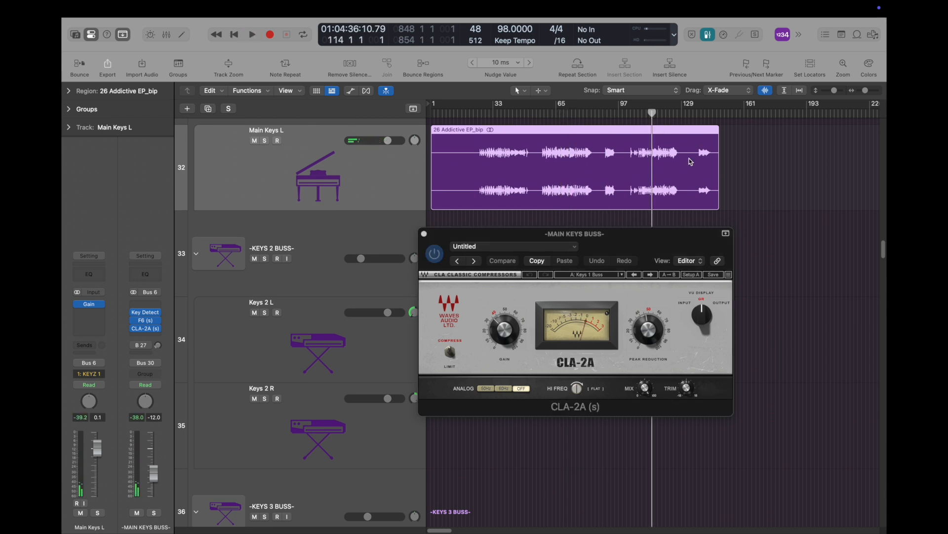
# Step: Audition Main Keys L from about bar 116 through CLA-2A, stop playback, and close the plug-in window
pyautogui.scroll(10, 690, 162)
pyautogui.scroll(-5, 536, 174)
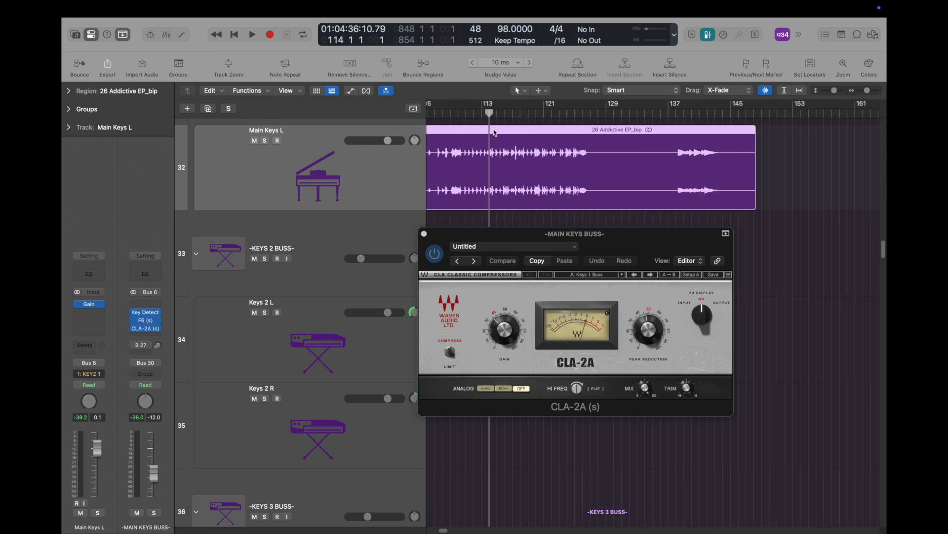
pyautogui.click(512, 114)
pyautogui.press('space')
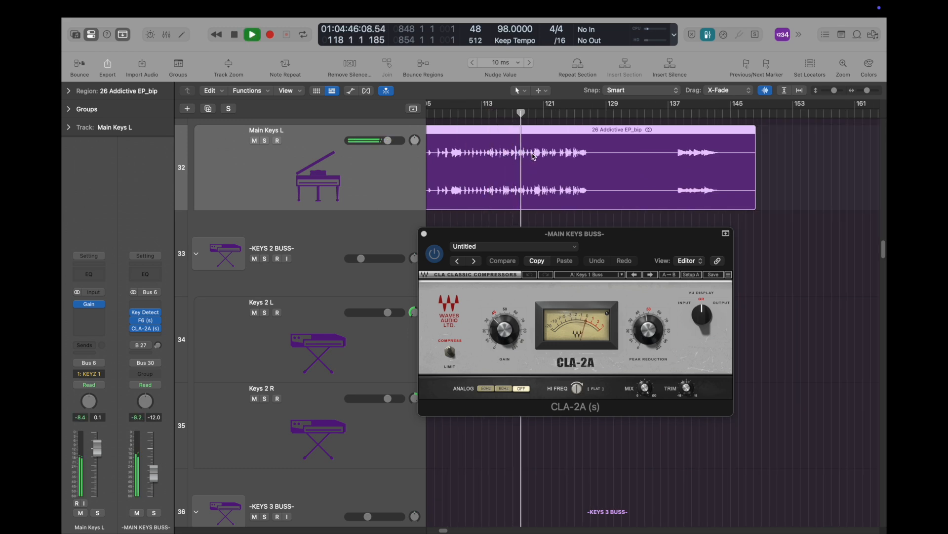
pyautogui.press('space')
pyautogui.scroll(5, 578, 185)
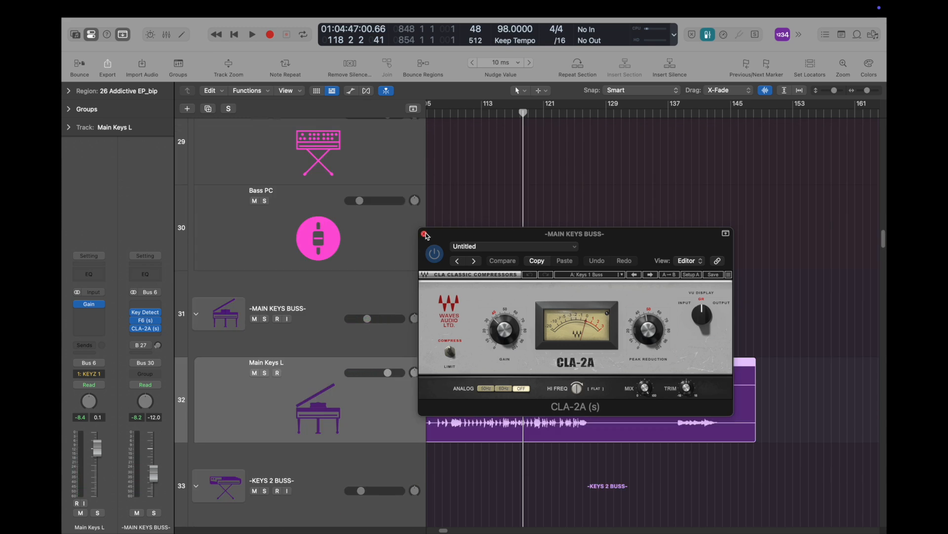
pyautogui.click(424, 233)
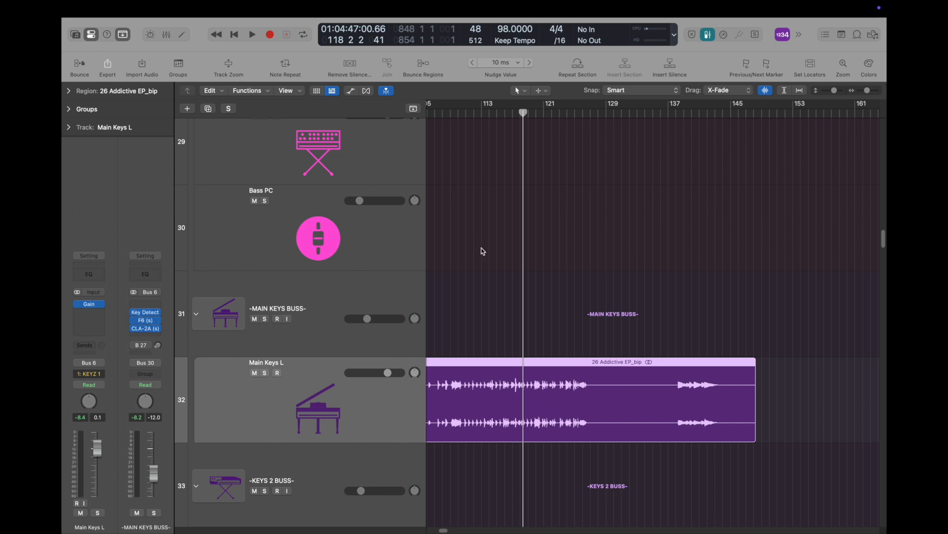
# Step: Show the BGVS folder of the SUPERNATURAL mix files in the All Files browser and sort it by name
pyautogui.scroll(-5, 444, 262)
pyautogui.moveTo(835, 92); pyautogui.dragTo(810, 98)
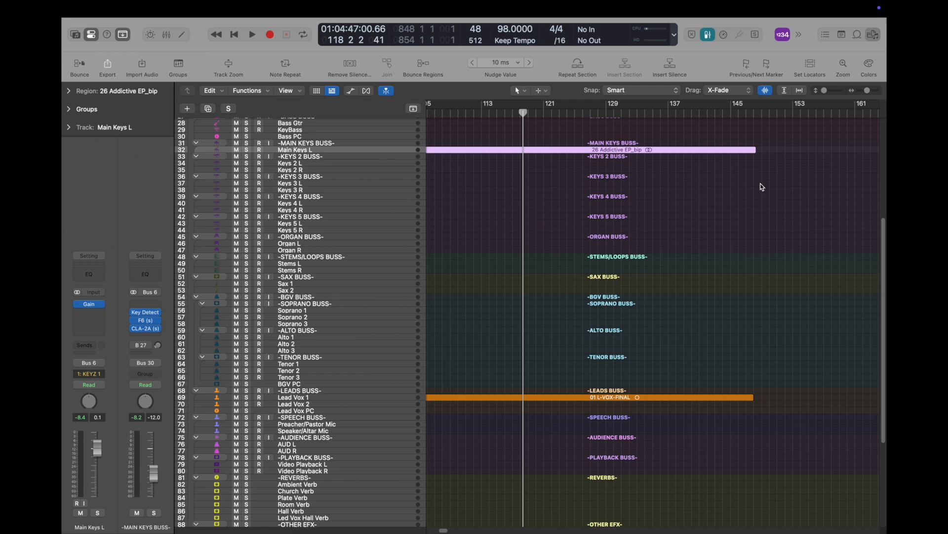
pyautogui.click(874, 34)
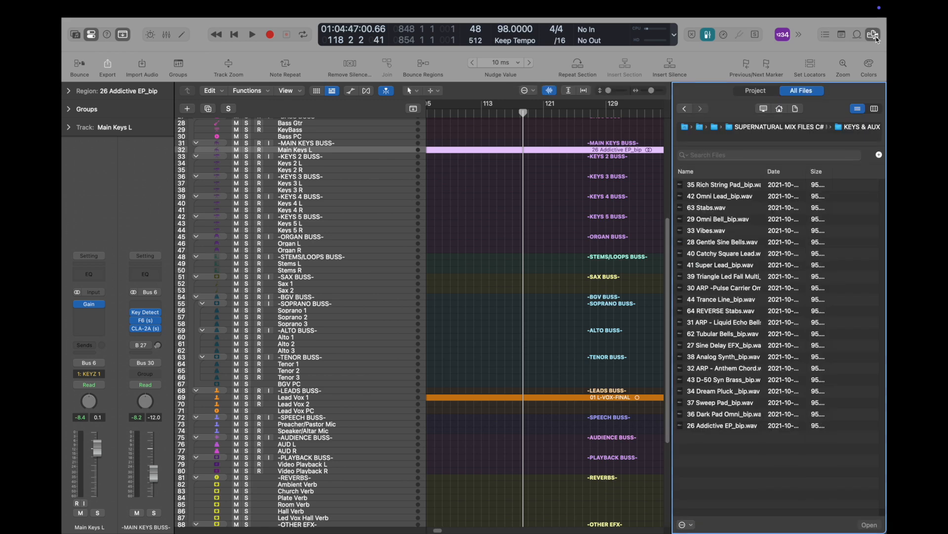
pyautogui.click(776, 126)
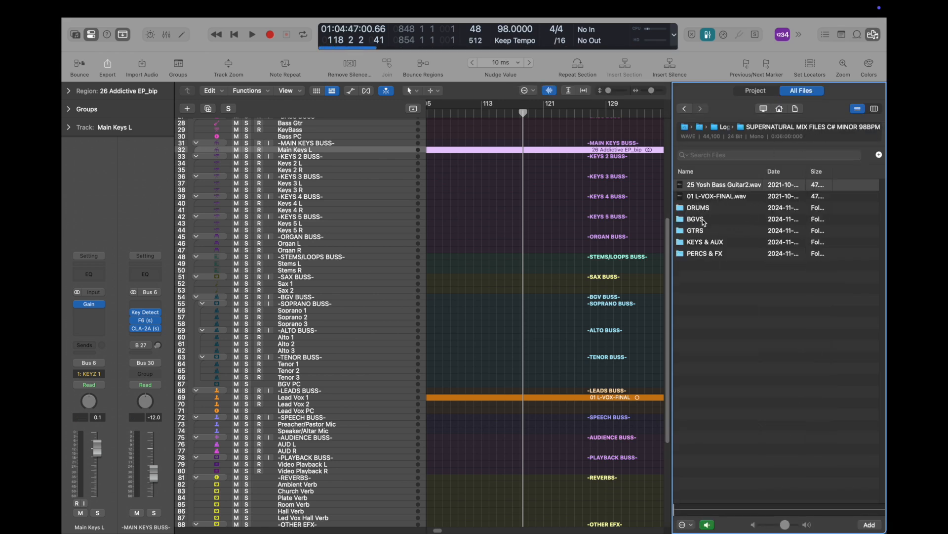
pyautogui.doubleClick(702, 219)
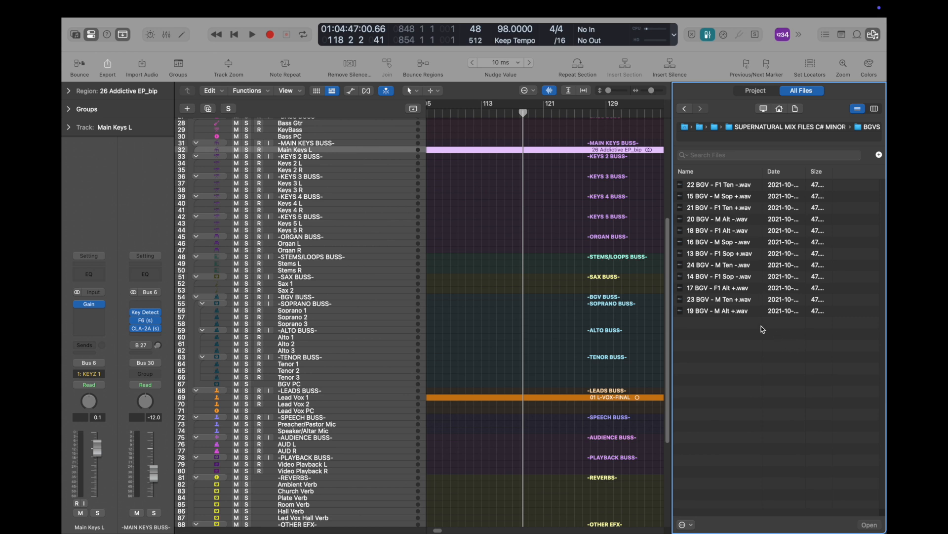
pyautogui.click(727, 173)
# Step: Find the background vocal tracks and select the Soprano 1 track under the Soprano Buss
pyautogui.scroll(-10, 357, 232)
pyautogui.scroll(5, 307, 286)
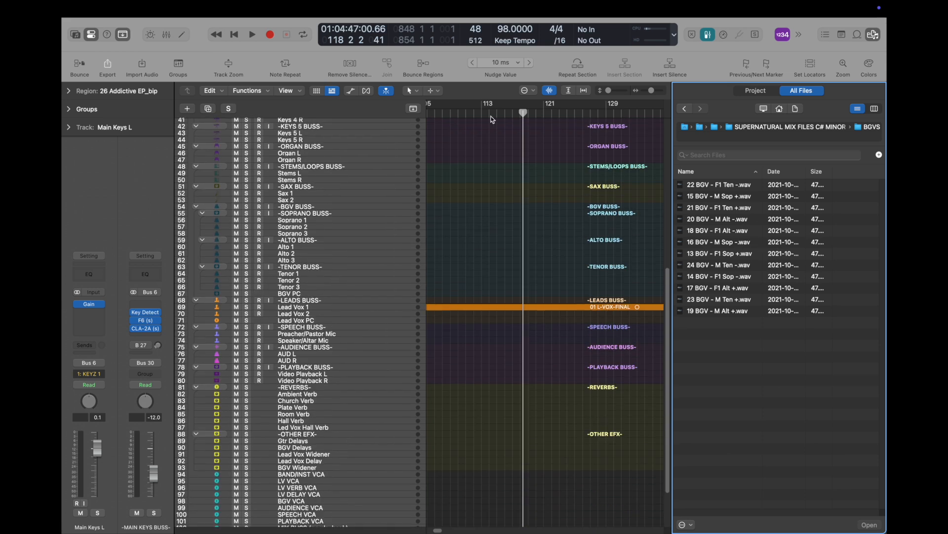
pyautogui.moveTo(608, 96); pyautogui.dragTo(617, 102)
pyautogui.click(315, 192)
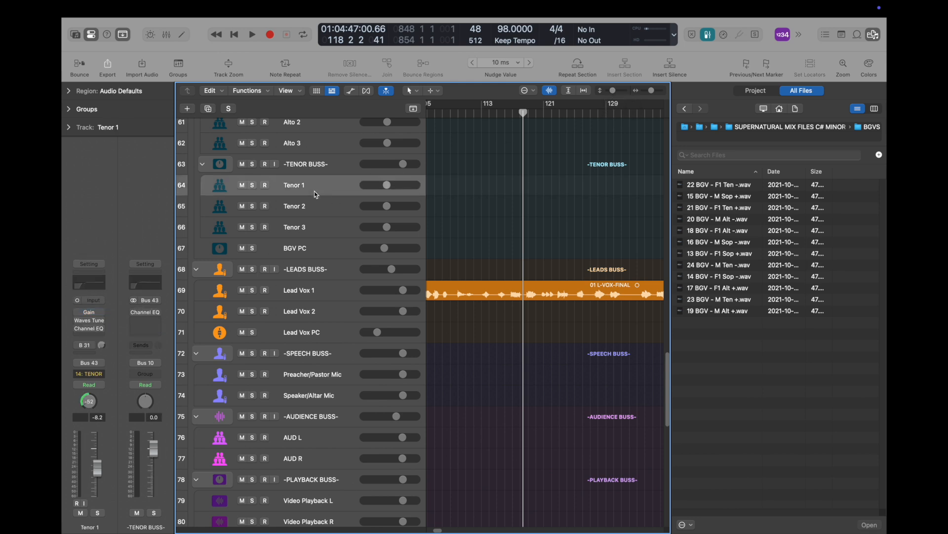
pyautogui.scroll(5, 316, 189)
pyautogui.click(309, 233)
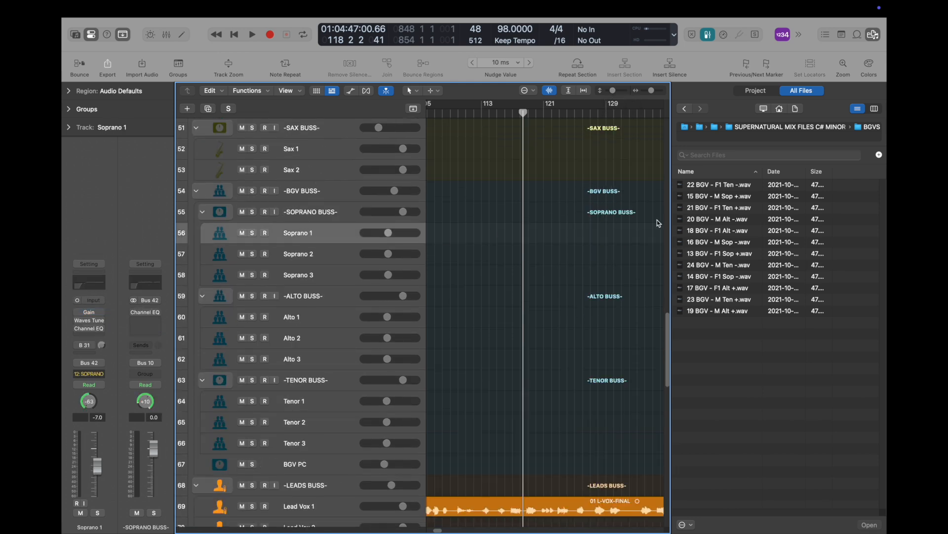
# Step: Select the four soprano files in the BGVS folder: 13 and 14 F1 Sop, 15 and 16 M Sop
pyautogui.click(733, 201)
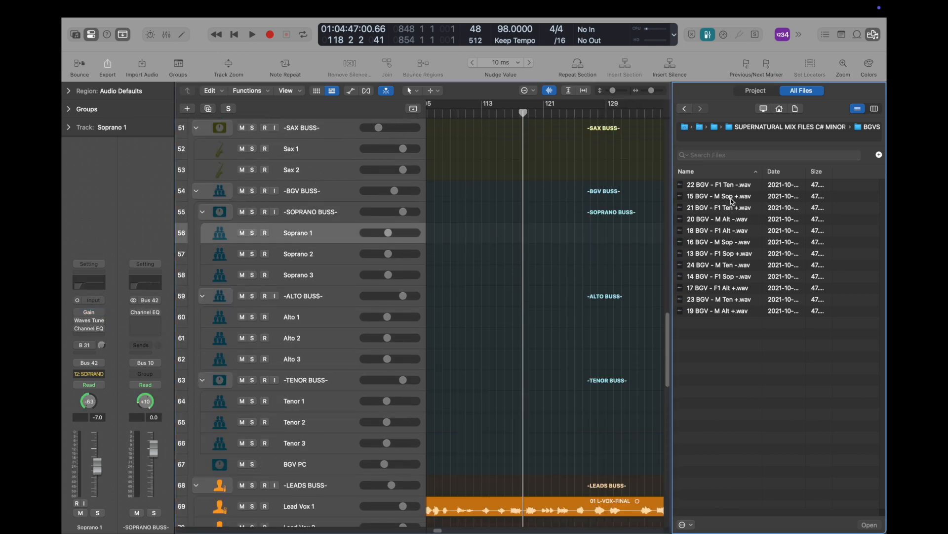
pyautogui.keyDown('super'); pyautogui.click(730, 245); pyautogui.keyUp('super')
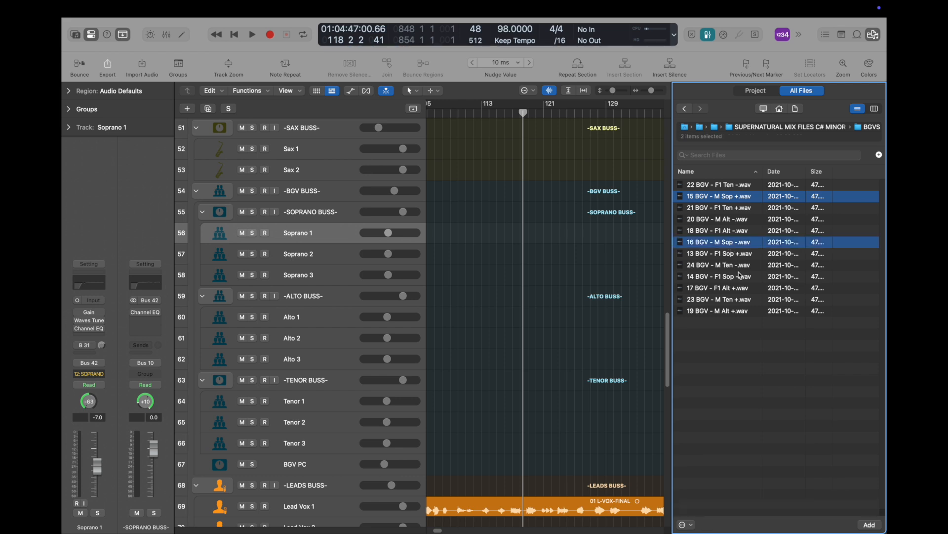
pyautogui.keyDown('super'); pyautogui.click(729, 256); pyautogui.keyUp('super')
pyautogui.keyDown('super'); pyautogui.click(734, 278); pyautogui.keyUp('super')
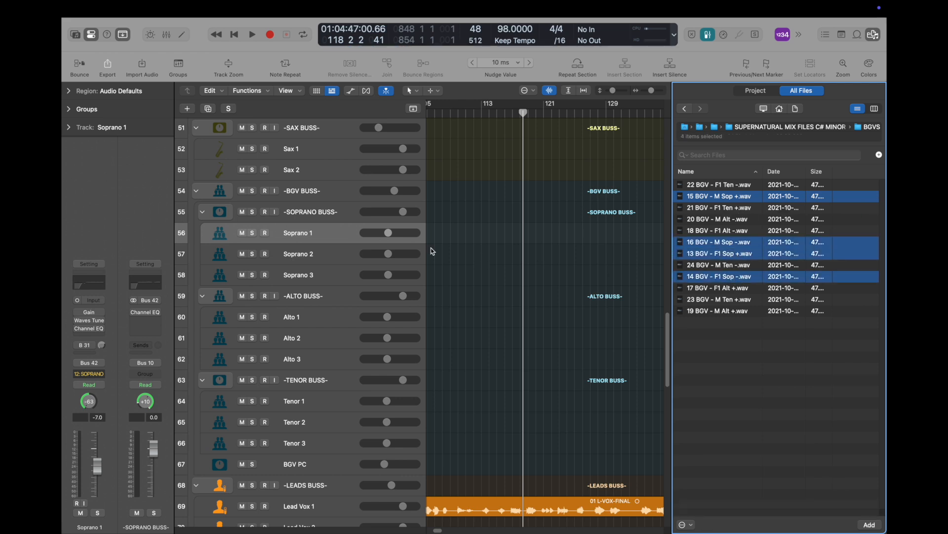
# Step: Duplicate the Soprano 3 track with its settings and rename the new track Soprano 4
pyautogui.click(338, 275)
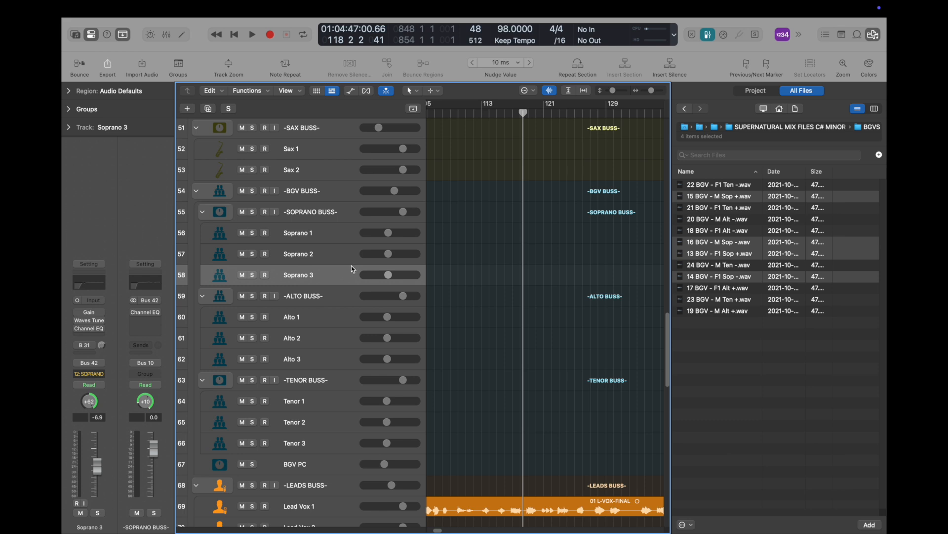
pyautogui.press('super+d')
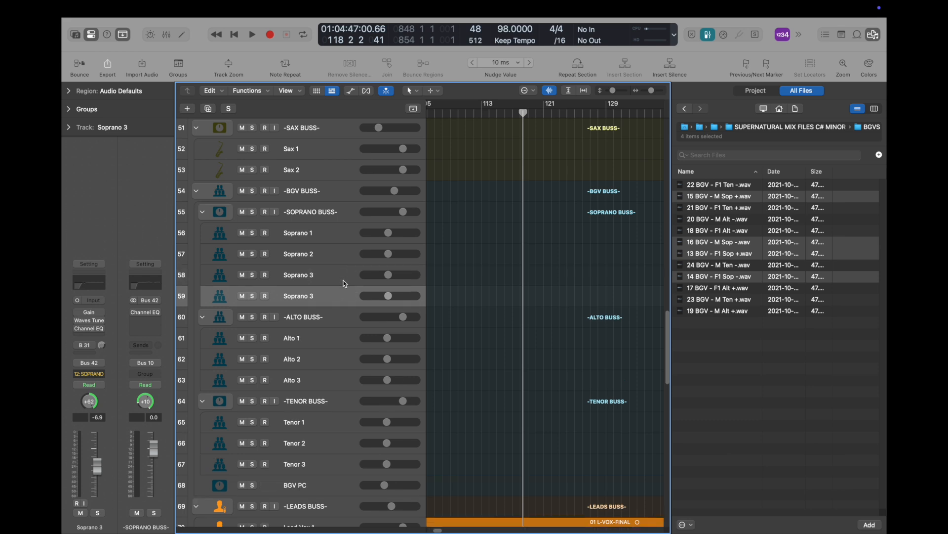
pyautogui.doubleClick(332, 294)
pyautogui.press('BackSpace')
pyautogui.click(329, 279)
# Step: Add another duplicate of the Soprano 3 track and undo it
pyautogui.rightClick(330, 274)
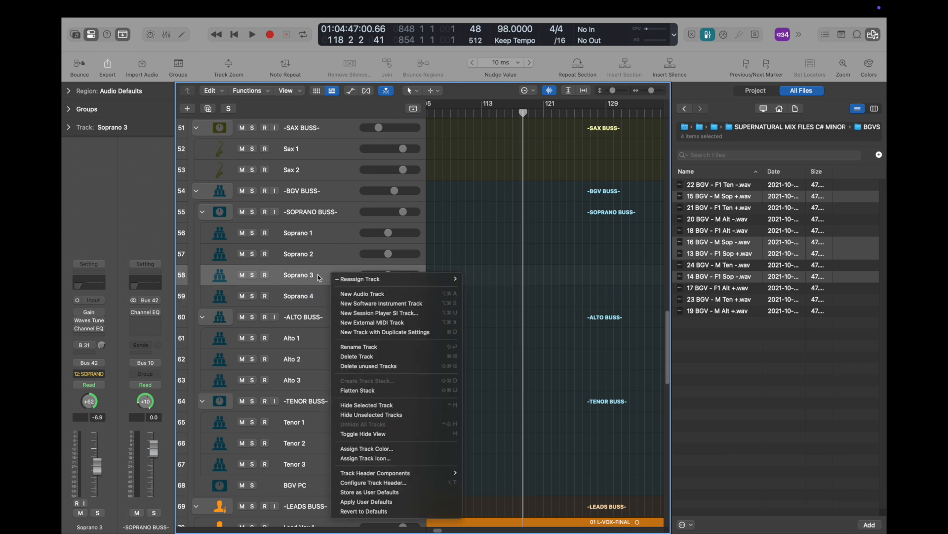
pyautogui.click(208, 111)
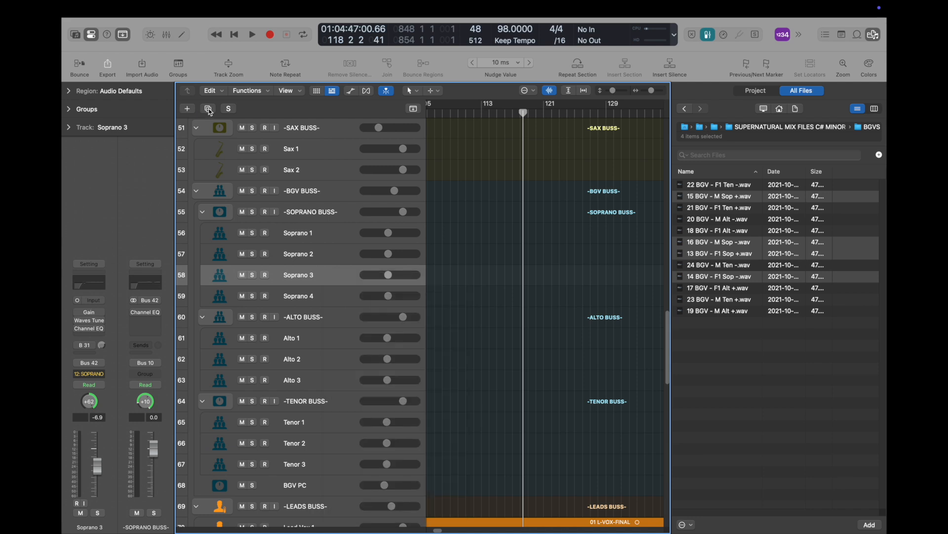
pyautogui.click(208, 108)
pyautogui.press('super+z')
# Step: Pan Soprano 3 to +17 in the mixer and shift the Soprano 2 pan further left
pyautogui.press('x')
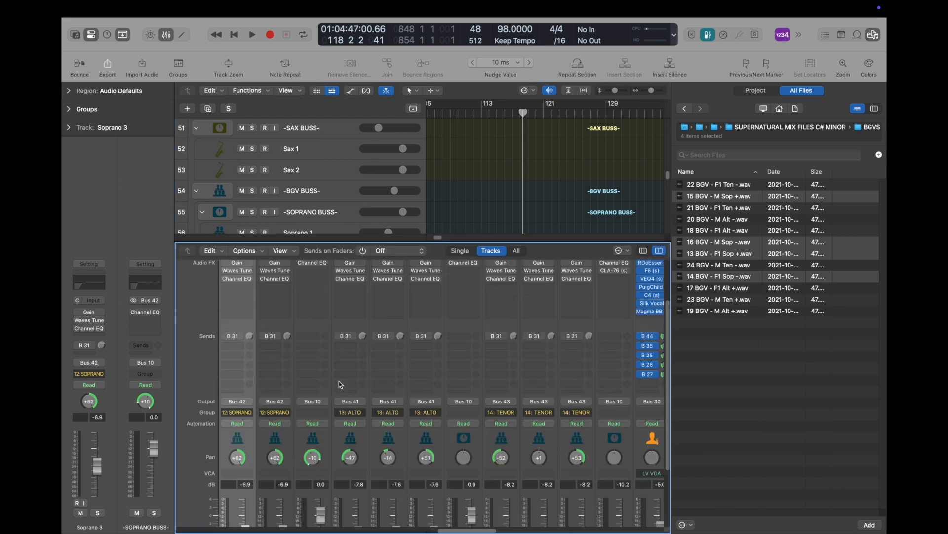
pyautogui.scroll(5, 339, 381)
pyautogui.hscroll(-7, 339, 381)
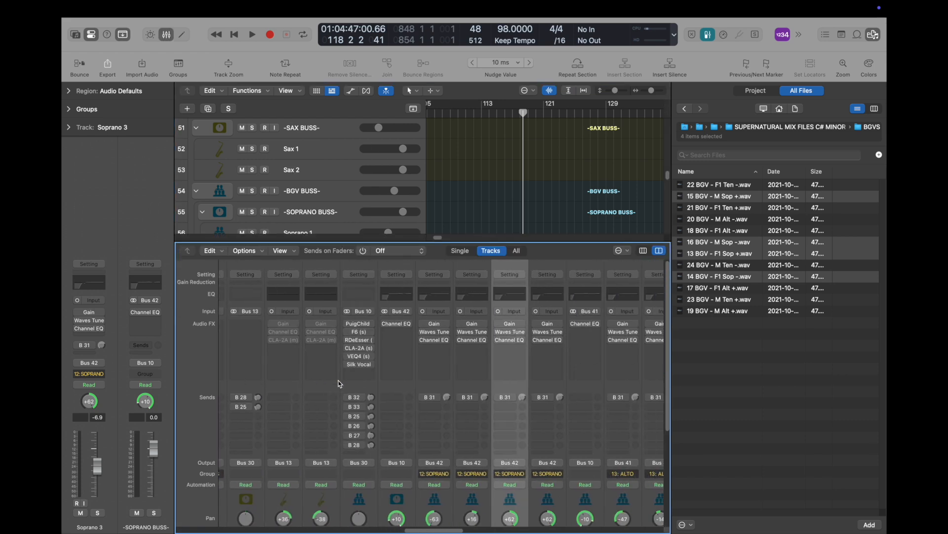
pyautogui.scroll(-3, 339, 383)
pyautogui.scroll(-2, 496, 472)
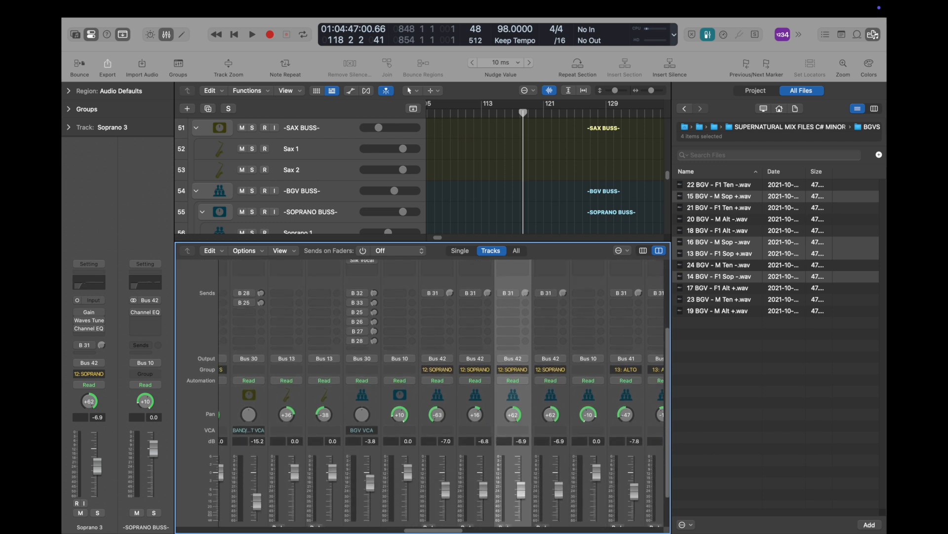
pyautogui.moveTo(513, 414); pyautogui.dragTo(513, 432)
pyautogui.moveTo(476, 419); pyautogui.dragTo(475, 433)
pyautogui.press('x')
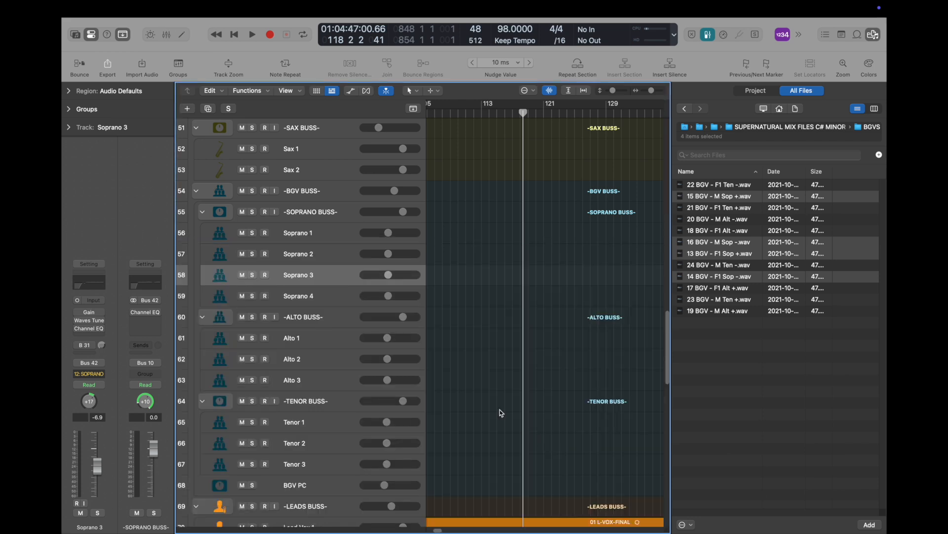
# Step: Import the four selected soprano files at the project start onto the existing tracks Soprano 1 to Soprano 4
pyautogui.click(317, 233)
pyautogui.moveTo(728, 199); pyautogui.dragTo(428, 237)
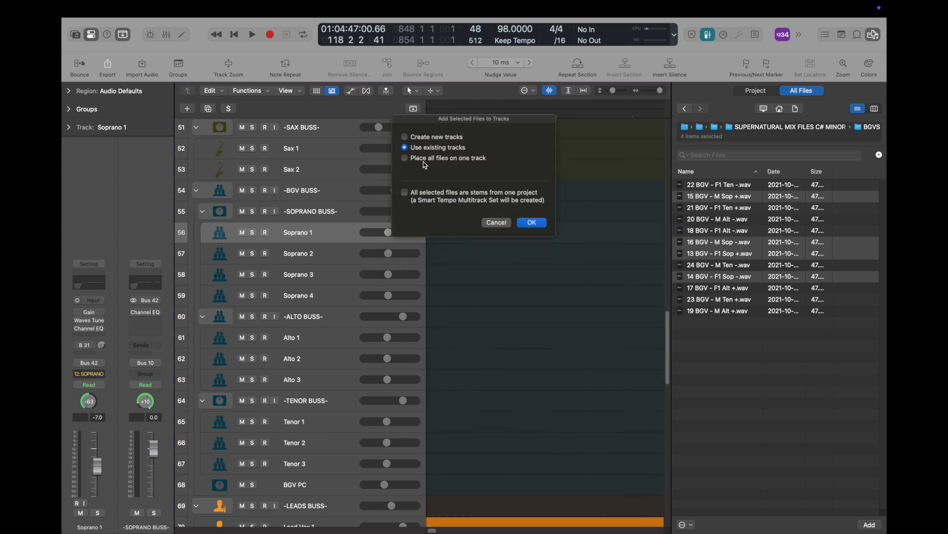
pyautogui.click(532, 222)
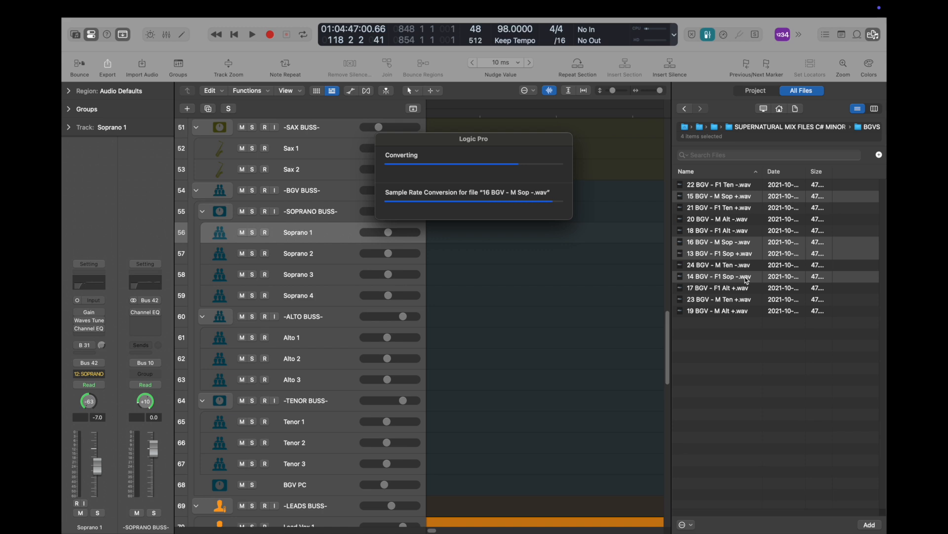
pyautogui.click(544, 317)
pyautogui.press('super+Left')
pyautogui.press('super+Left')
pyautogui.press('super+Left')
pyautogui.press('super+Left')
pyautogui.press('super+Left')
pyautogui.press('super+Left')
pyautogui.scroll(-5, 523, 314)
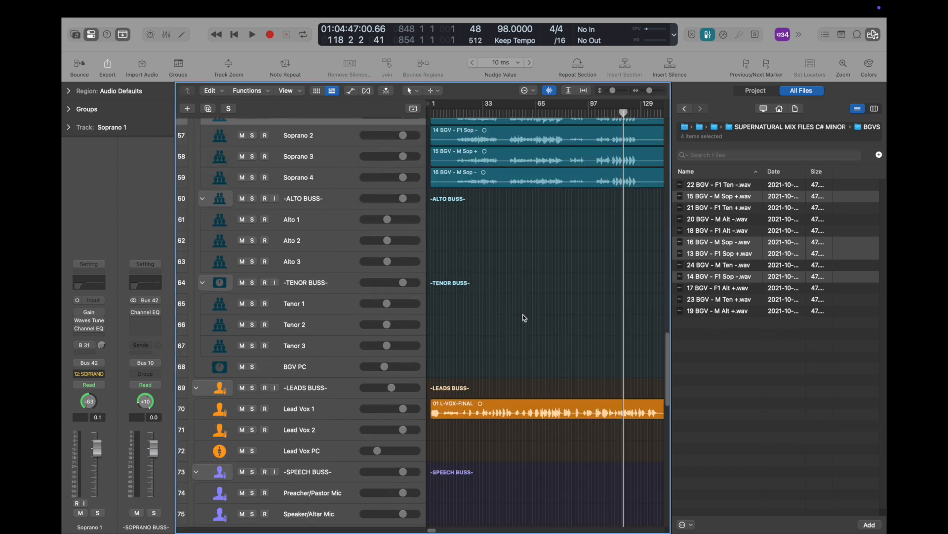
# Step: Select the Soprano 1 track and show its track notes in place of the file browser
pyautogui.scroll(5, 525, 318)
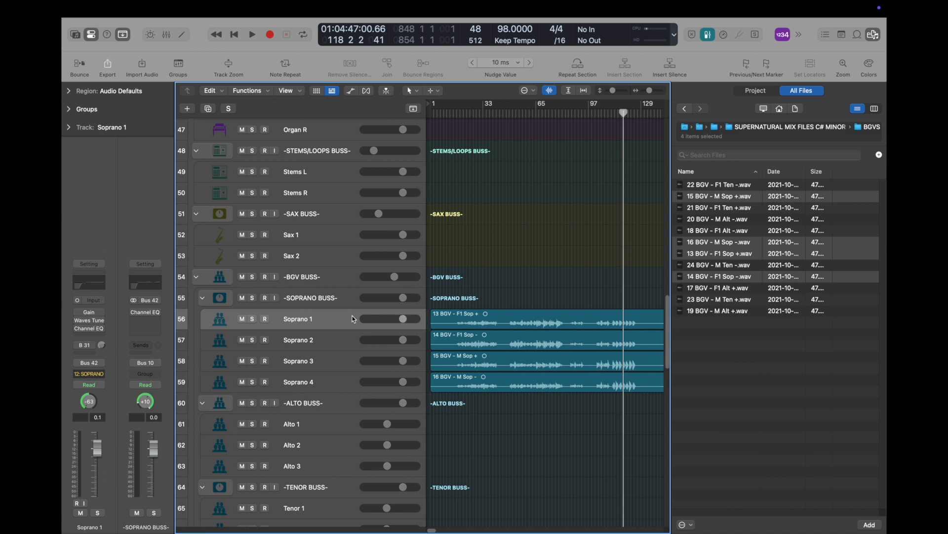
pyautogui.click(825, 34)
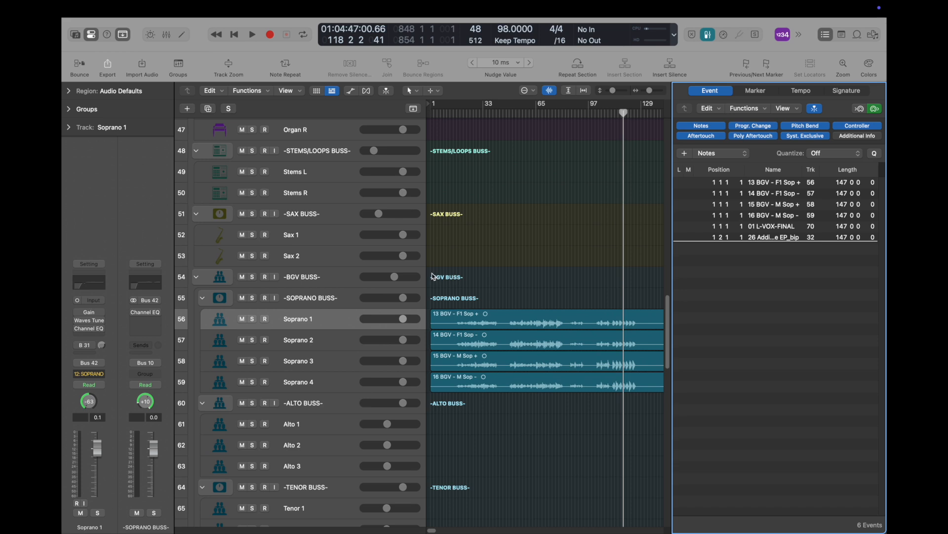
pyautogui.scroll(-4, 360, 297)
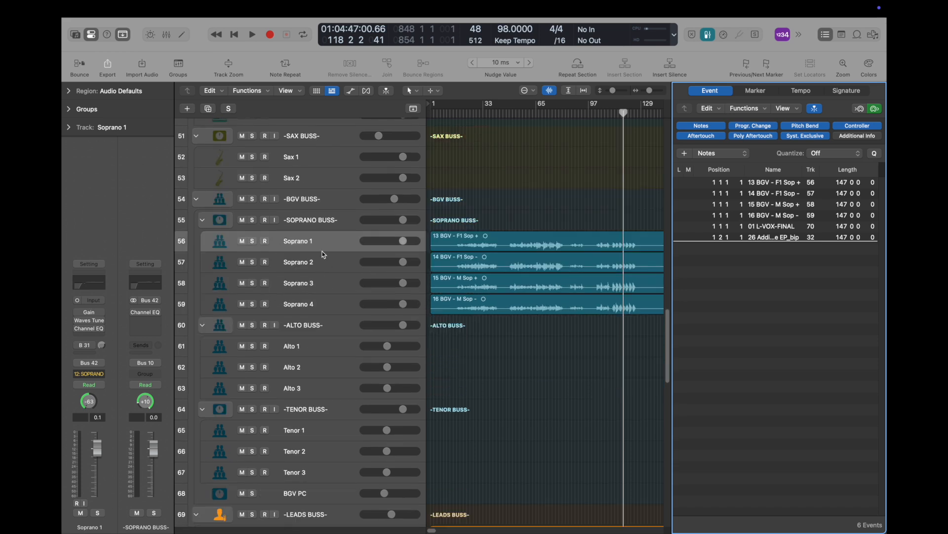
pyautogui.click(328, 242)
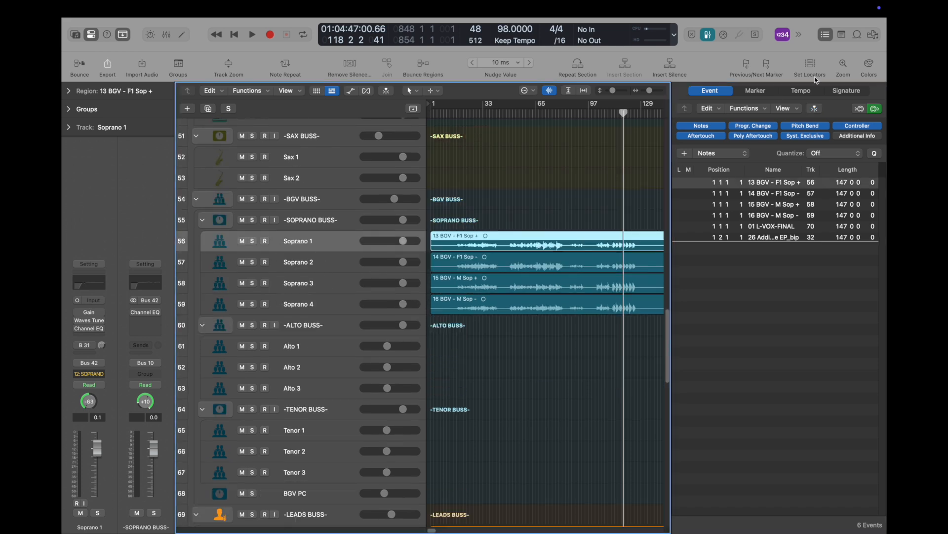
pyautogui.click(842, 35)
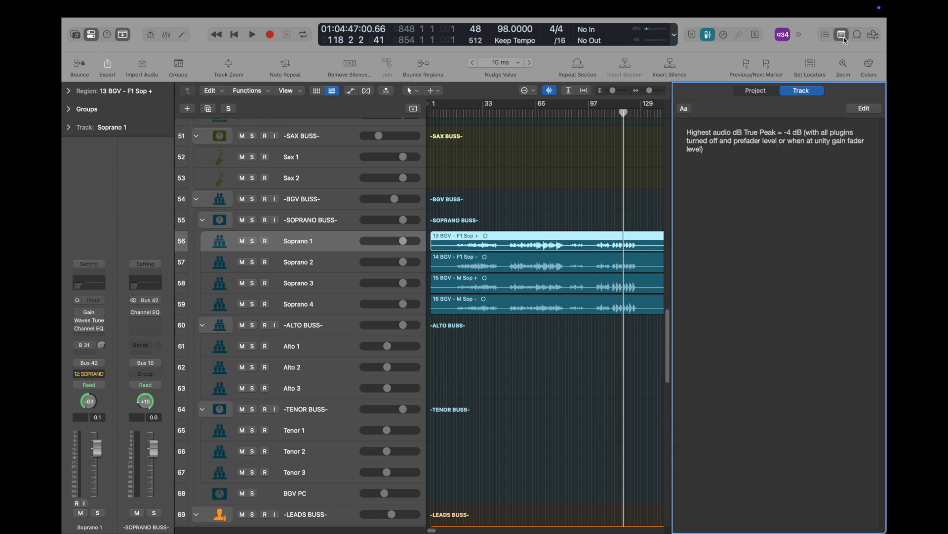
# Step: Review the track notes and channel levels of Soprano 3, Soprano 4 and Alto 1
pyautogui.click(326, 280)
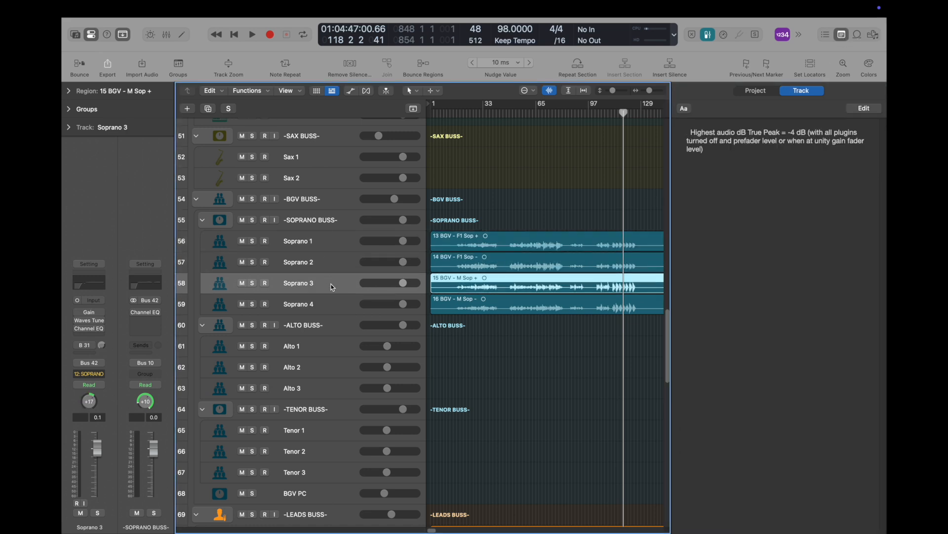
pyautogui.click(316, 305)
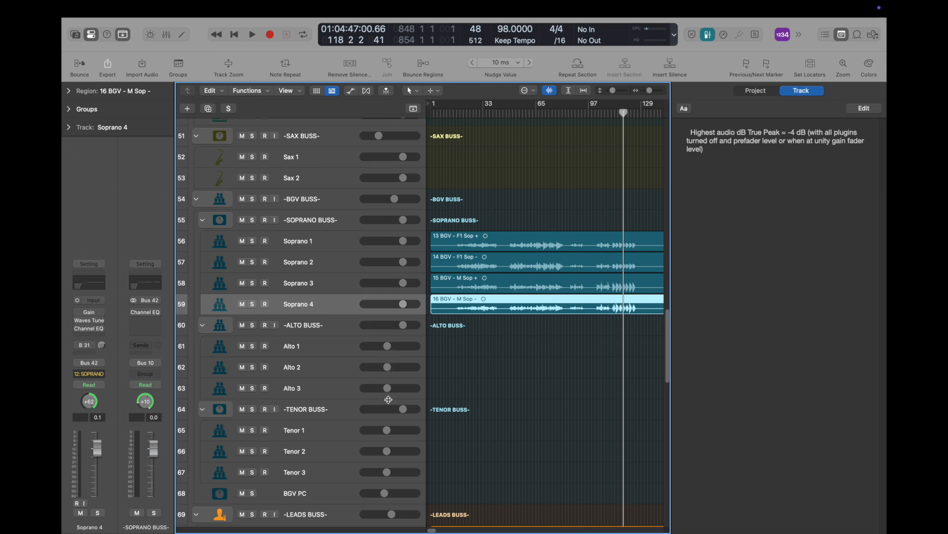
pyautogui.click(312, 349)
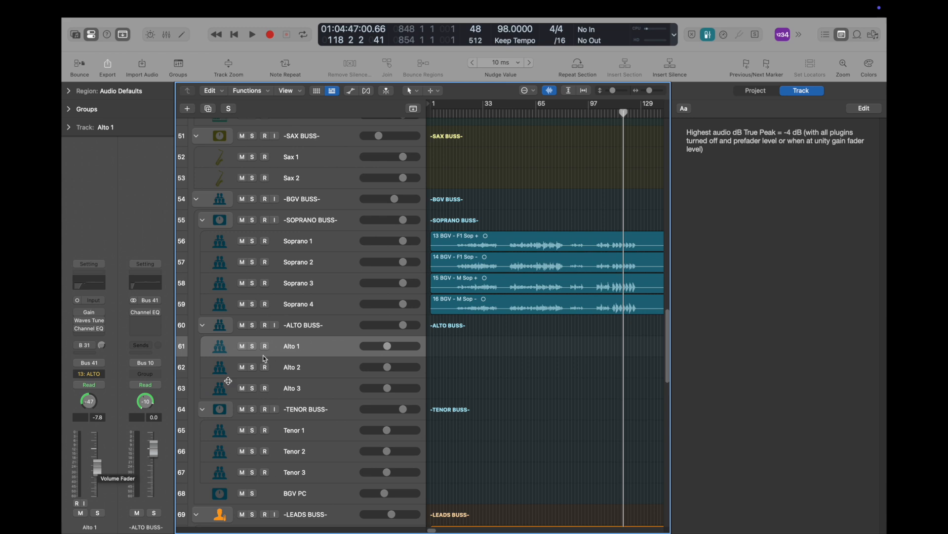
# Step: Select Soprano 1 through Soprano 4 and lower their volume together, bringing Soprano 1 to about -7.5 dB
pyautogui.click(306, 244)
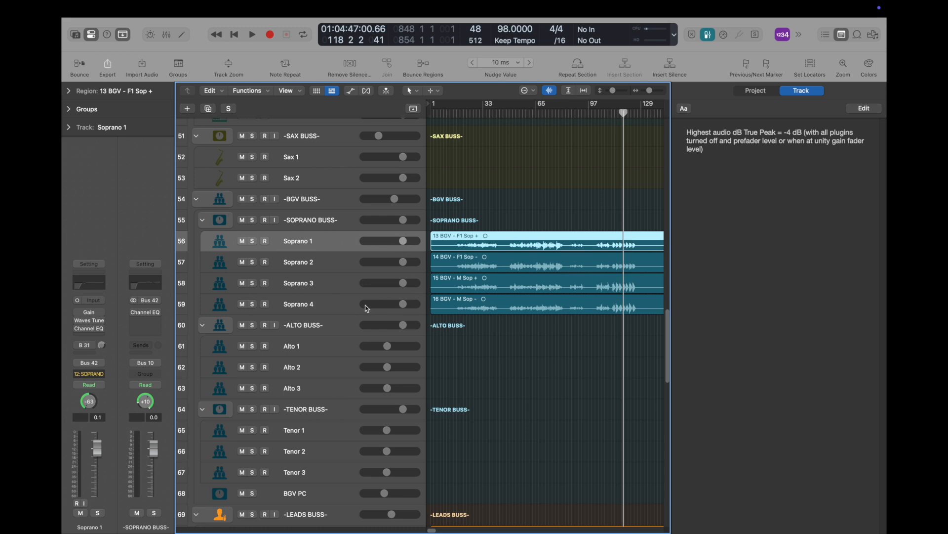
pyautogui.keyDown('shift'); pyautogui.click(320, 304); pyautogui.keyUp('shift')
pyautogui.click(405, 304)
pyautogui.moveTo(404, 303); pyautogui.dragTo(388, 304)
# Step: Check the track note and fader level of the Main Keys L track
pyautogui.scroll(10, 509, 292)
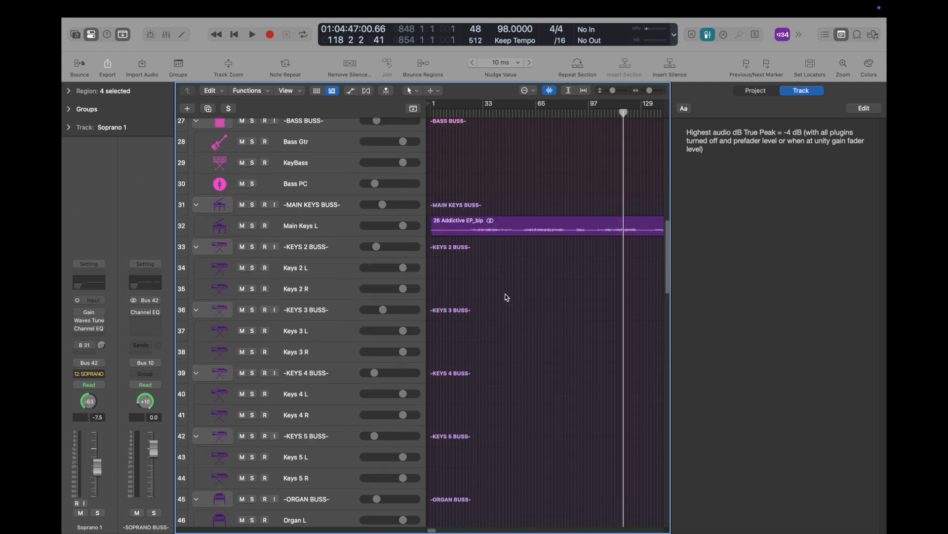
pyautogui.click(355, 227)
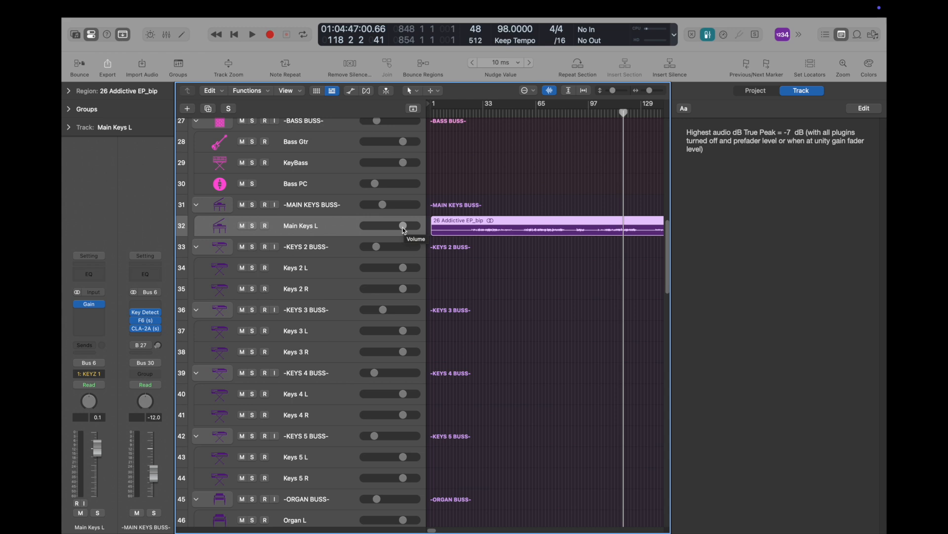
pyautogui.scroll(-2, 402, 227)
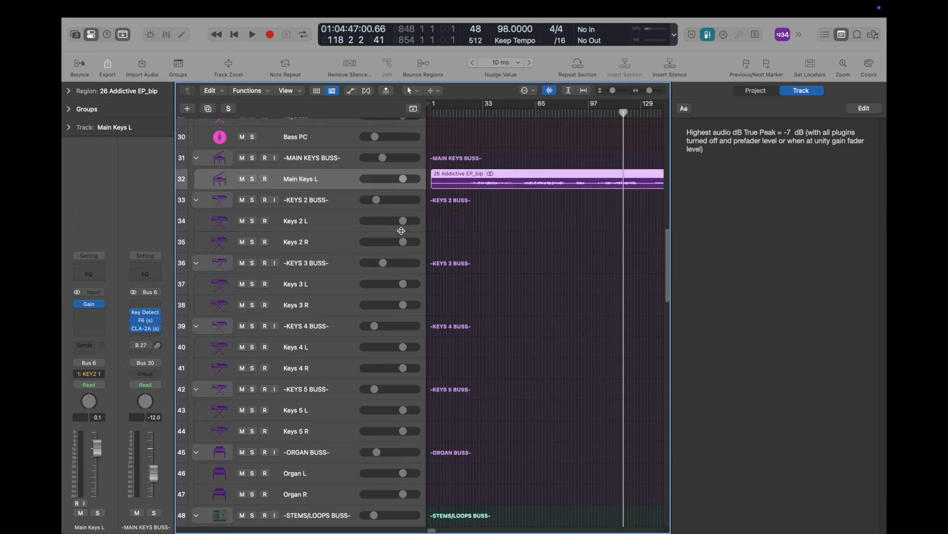
pyautogui.scroll(-2, 443, 229)
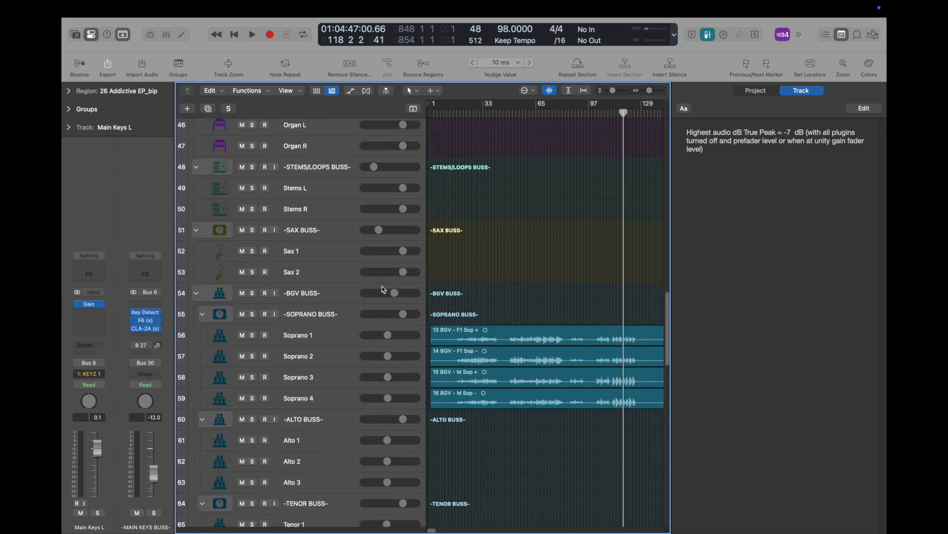
# Step: Enlarge the track rows and solo the four grouped Soprano tracks
pyautogui.click(334, 330)
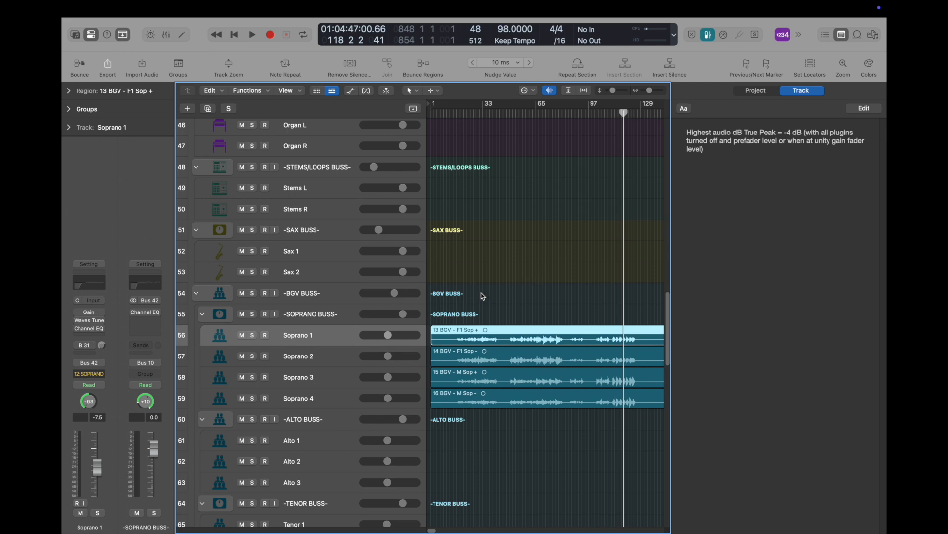
pyautogui.moveTo(614, 91); pyautogui.dragTo(617, 91)
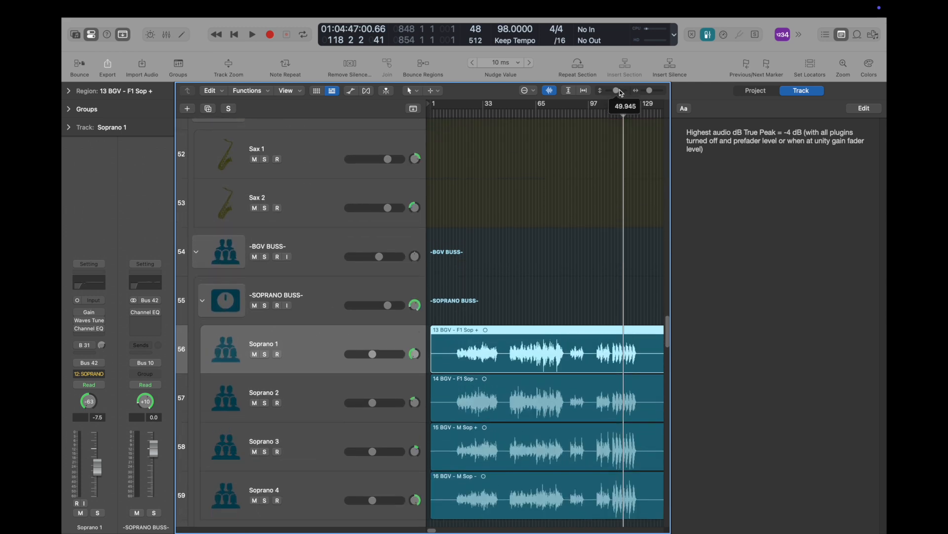
pyautogui.click(265, 354)
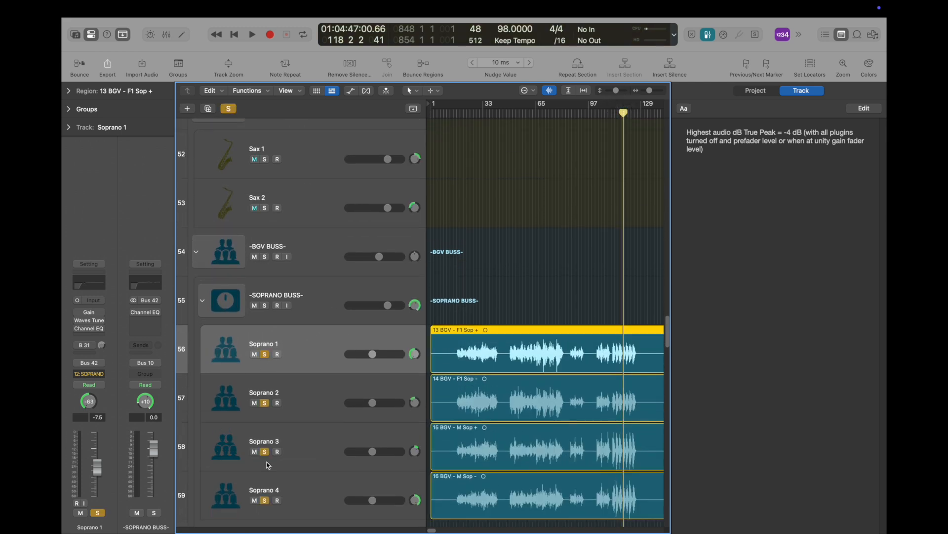
pyautogui.scroll(-1, 497, 294)
pyautogui.scroll(3, 547, 272)
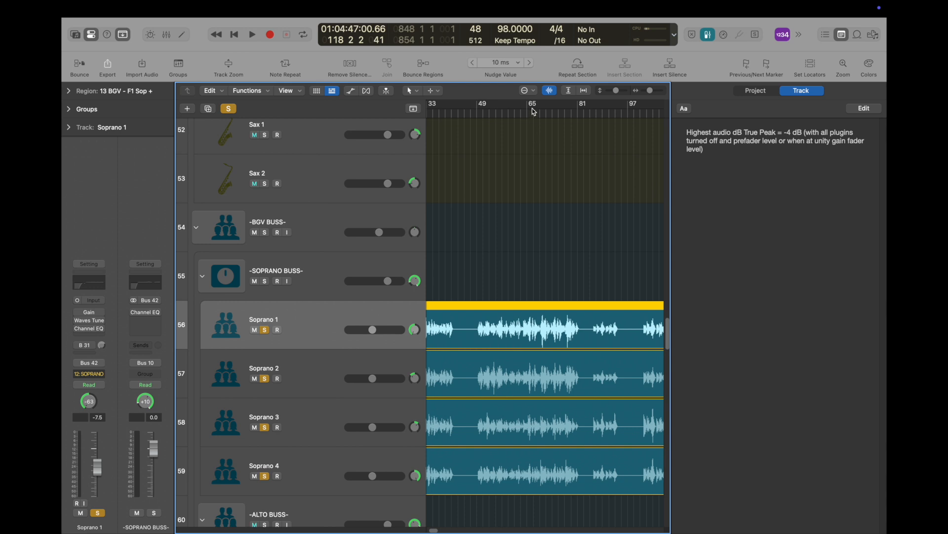
# Step: Turn off waveform zoom and play the soloed sopranos from around bar 65 to check their peak levels
pyautogui.click(550, 91)
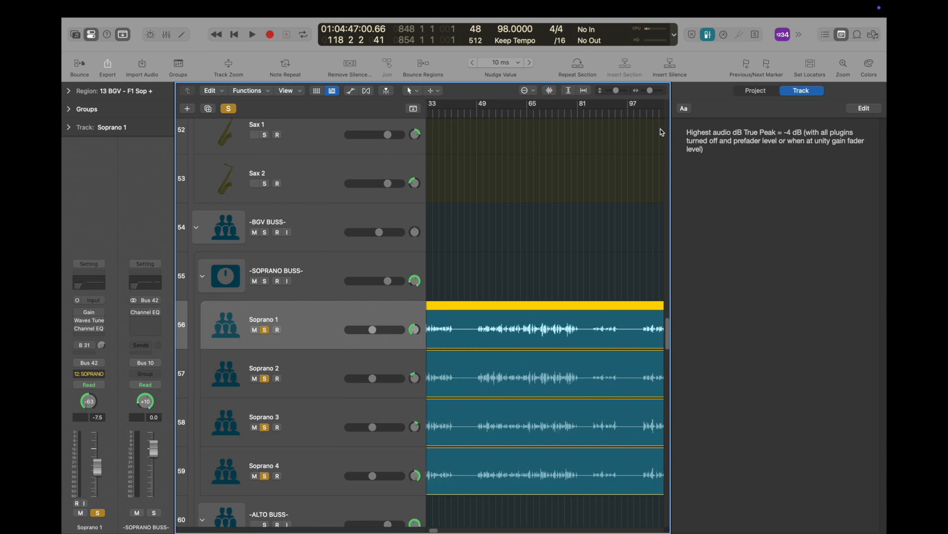
pyautogui.click(536, 113)
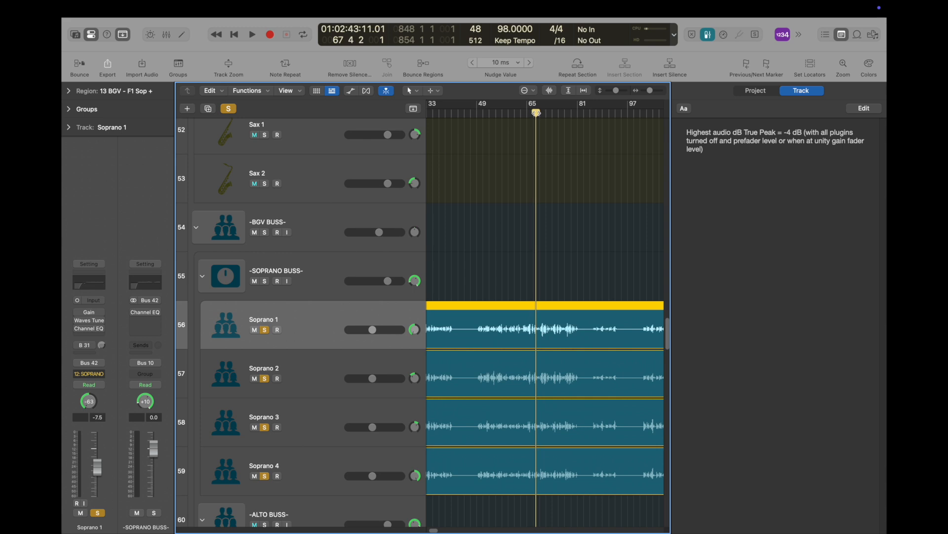
pyautogui.click(527, 113)
pyautogui.press('space')
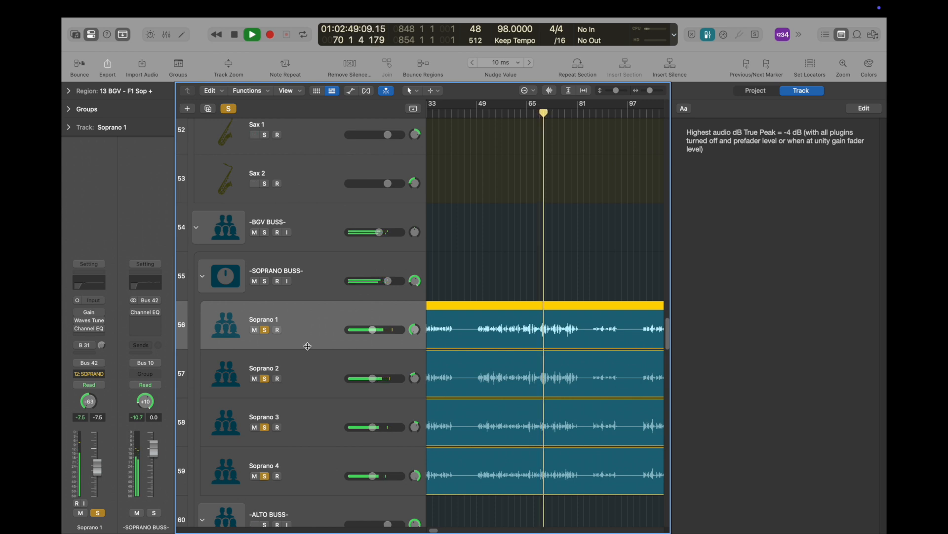
pyautogui.press('space')
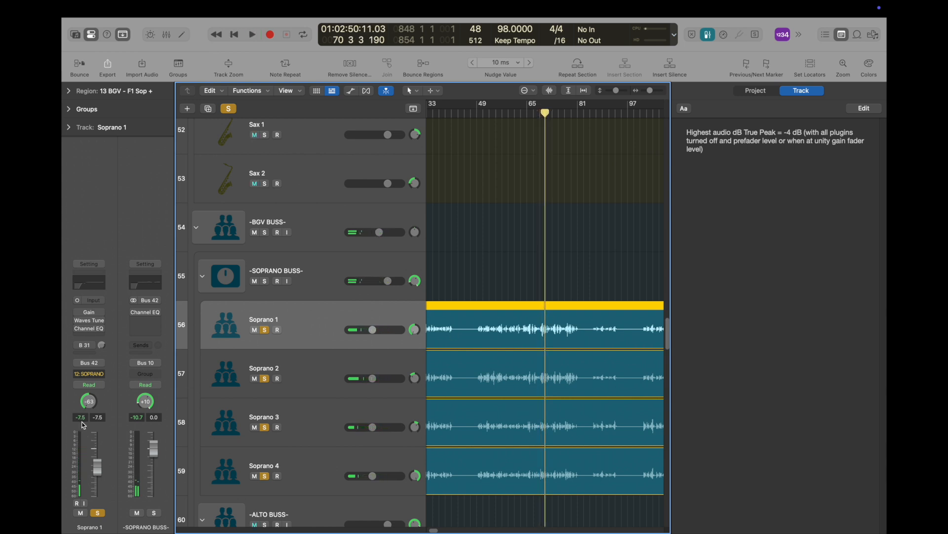
# Step: Raise the gain in Soprano 1's Gain plug-in to +2.9 dB and close the plug-in
pyautogui.click(89, 315)
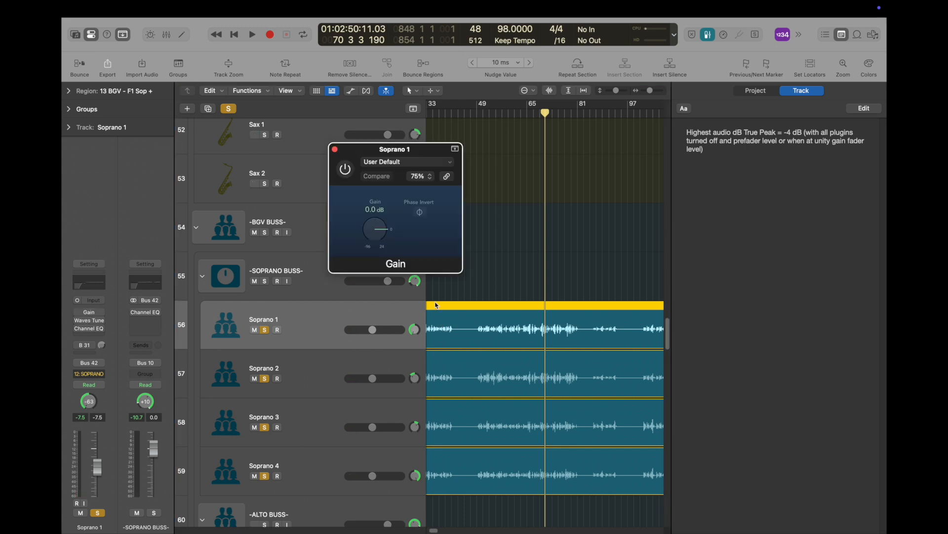
pyautogui.moveTo(383, 235); pyautogui.dragTo(382, 230)
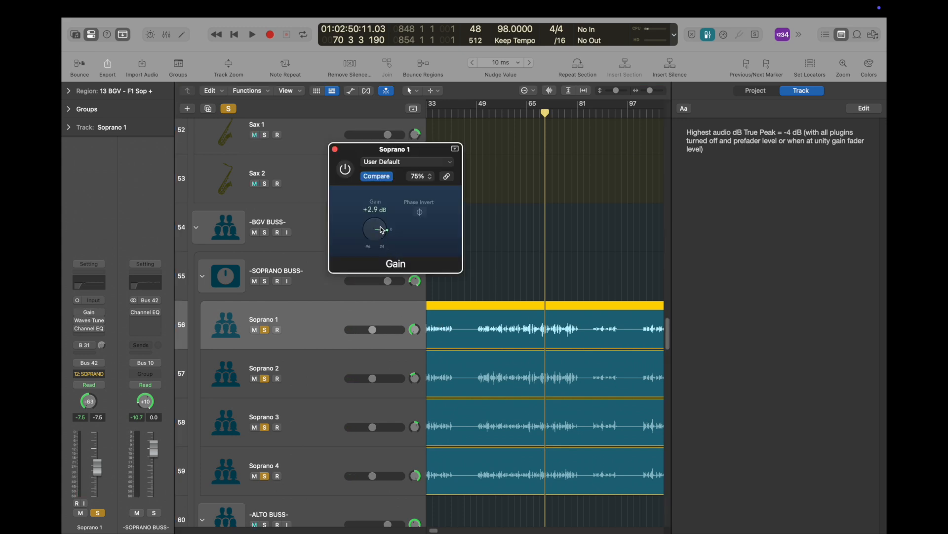
pyautogui.click(334, 149)
# Step: Show the mixer and enable Gain, Waves Tune and Channel EQ on all four Soprano channels
pyautogui.press('x')
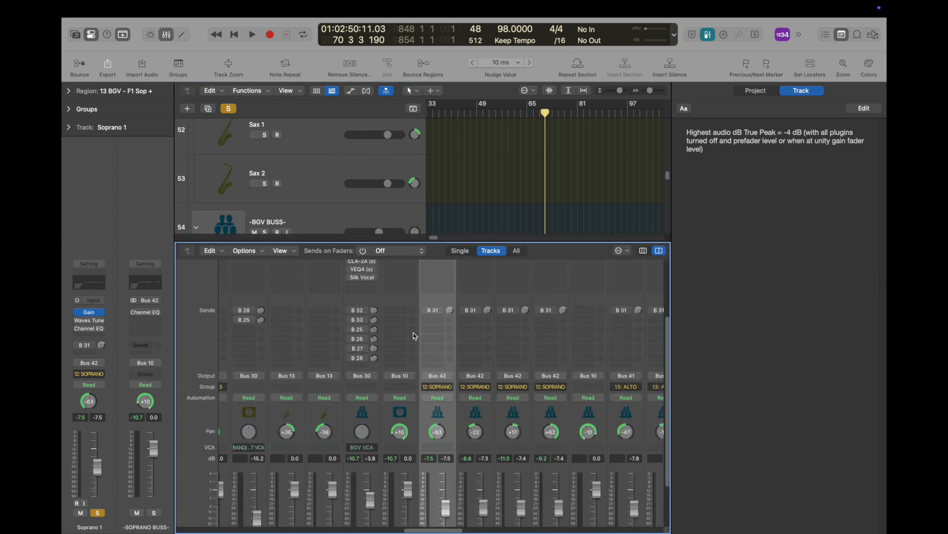
pyautogui.moveTo(438, 327); pyautogui.dragTo(549, 327)
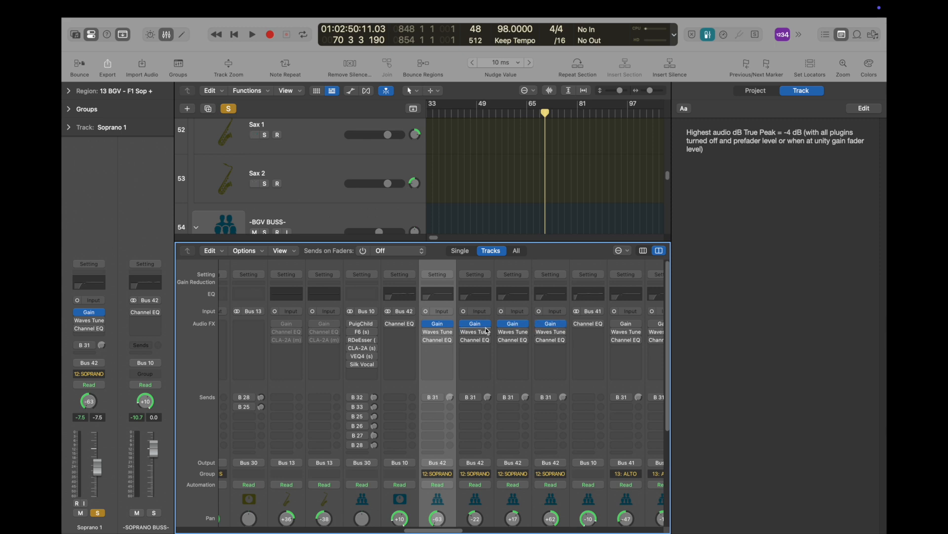
pyautogui.moveTo(435, 336)
pyautogui.moveTo(427, 333); pyautogui.dragTo(429, 379)
pyautogui.click(463, 332)
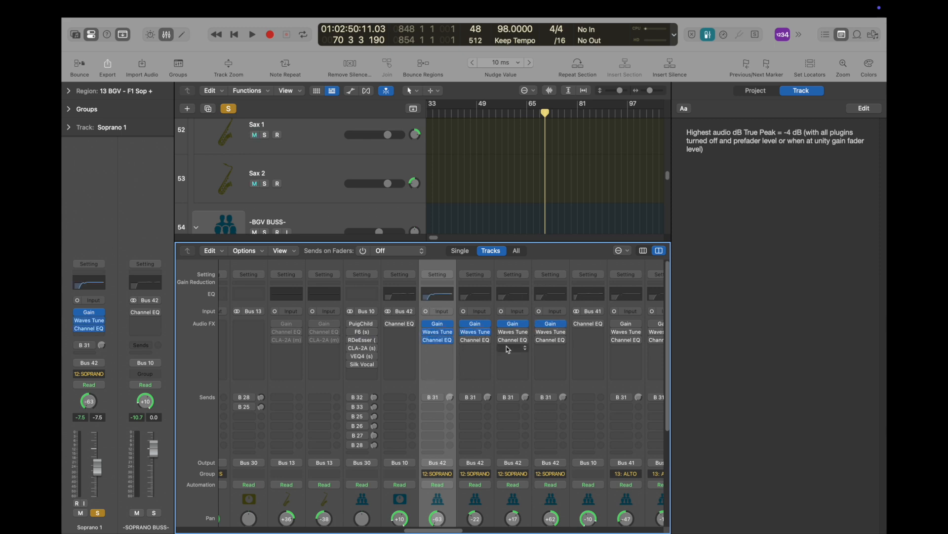
pyautogui.keyDown('shift'); pyautogui.click(553, 261); pyautogui.keyUp('shift')
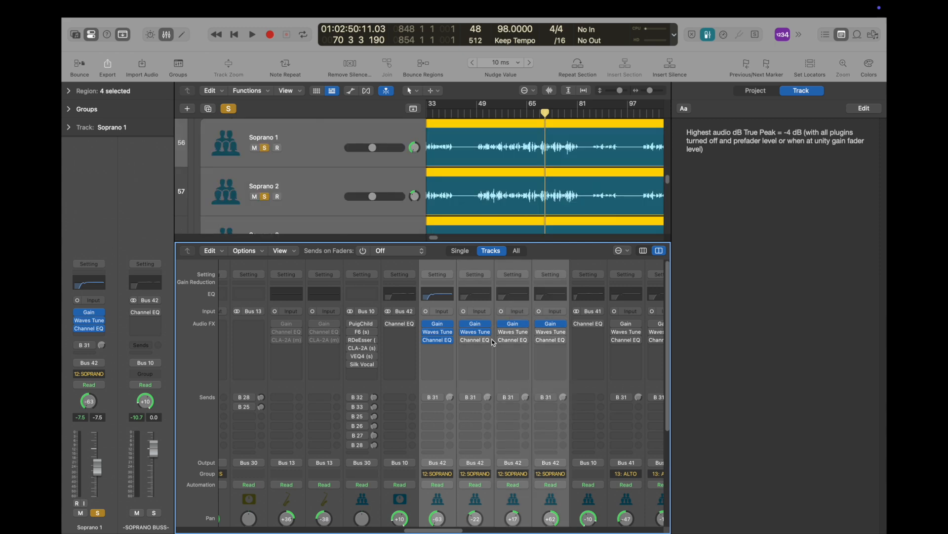
pyautogui.click(464, 341)
pyautogui.click(501, 332)
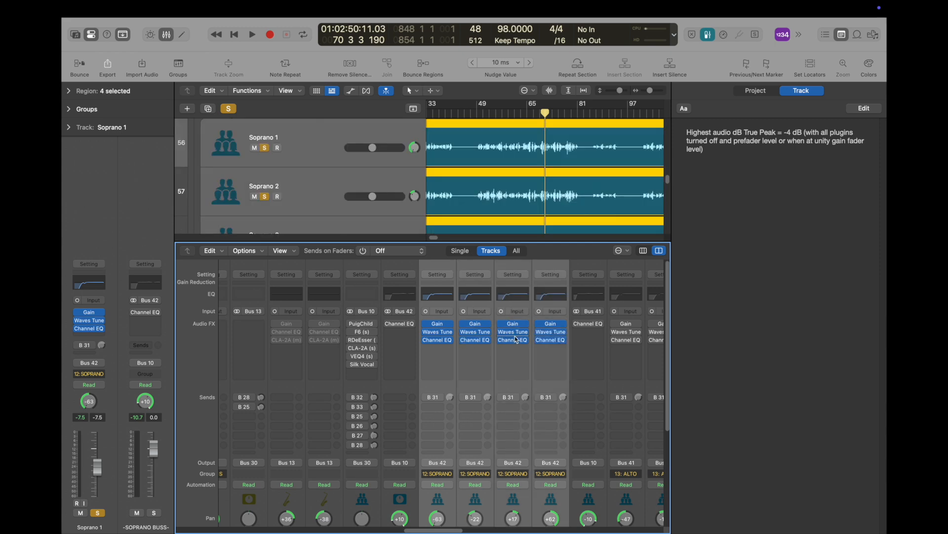
# Step: Enable the Bus 31 send on all four Soprano channels
pyautogui.click(440, 398)
pyautogui.click(404, 381)
pyautogui.click(426, 397)
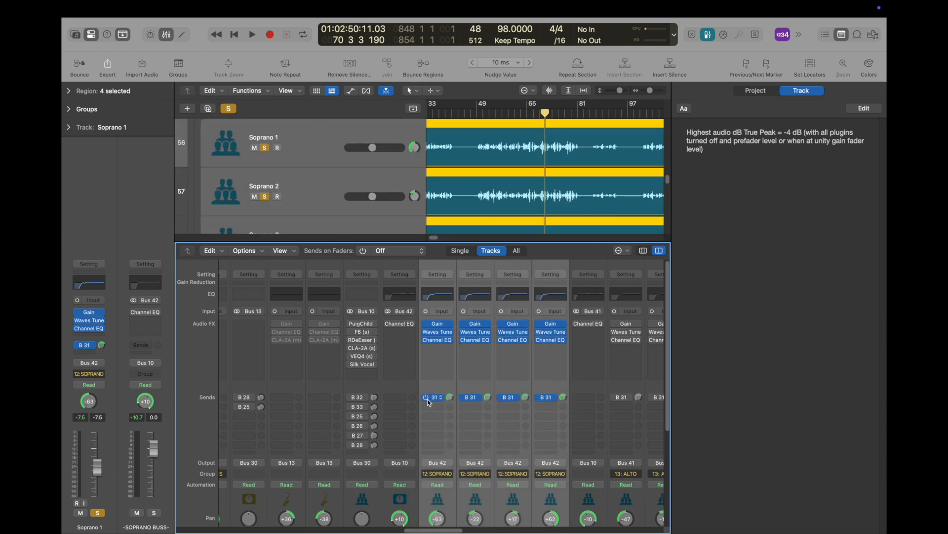
# Step: Enable the Channel EQ on the -SOPRANO BUSS- and hide the mixer
pyautogui.click(134, 313)
pyautogui.scroll(-6, 504, 415)
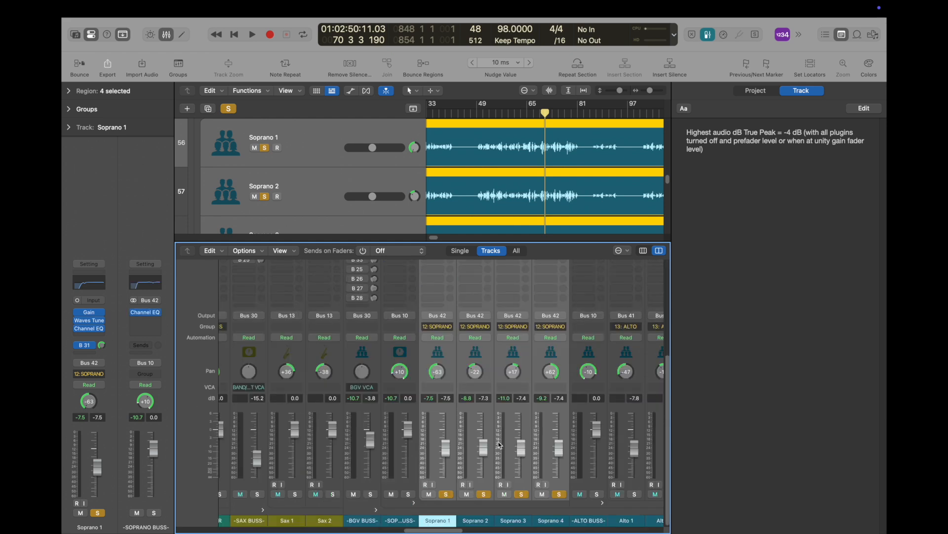
pyautogui.press('x')
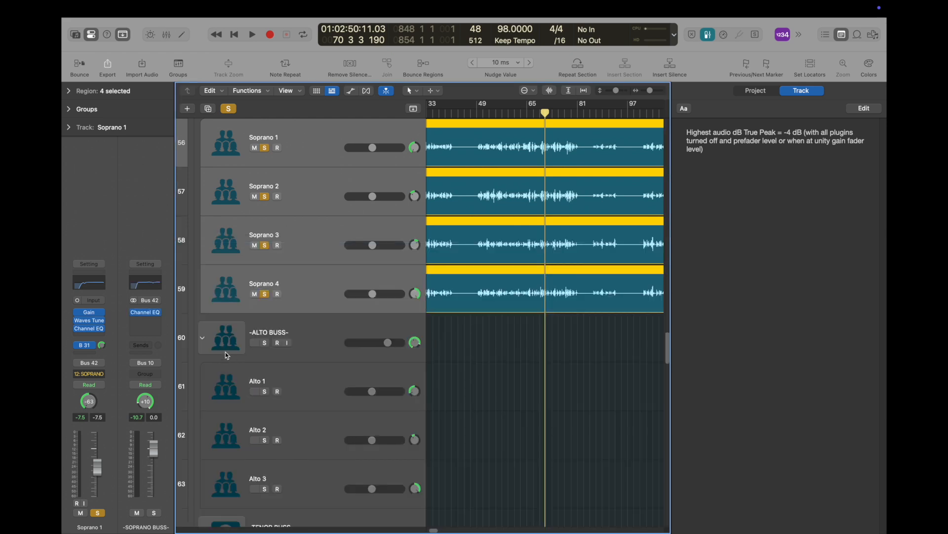
# Step: Review the -SOPRANO BUSS- and Soprano 1 channel strips, with the mixer shown and the buss selected
pyautogui.scroll(3, 296, 292)
pyautogui.click(325, 237)
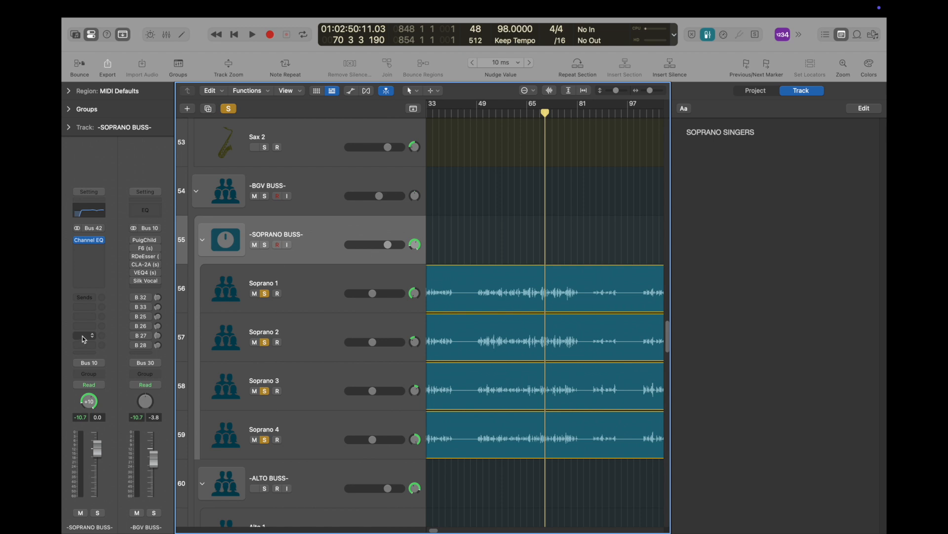
pyautogui.click(322, 290)
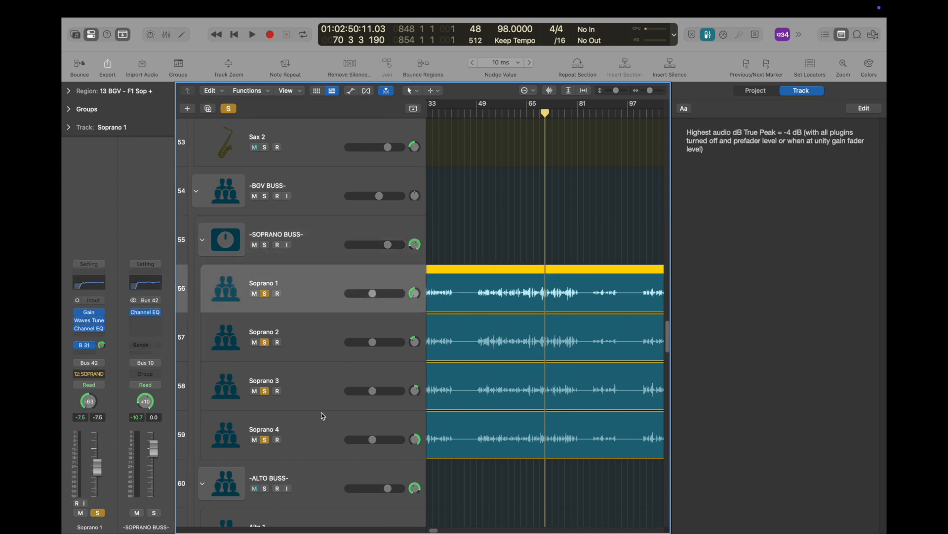
pyautogui.press('x')
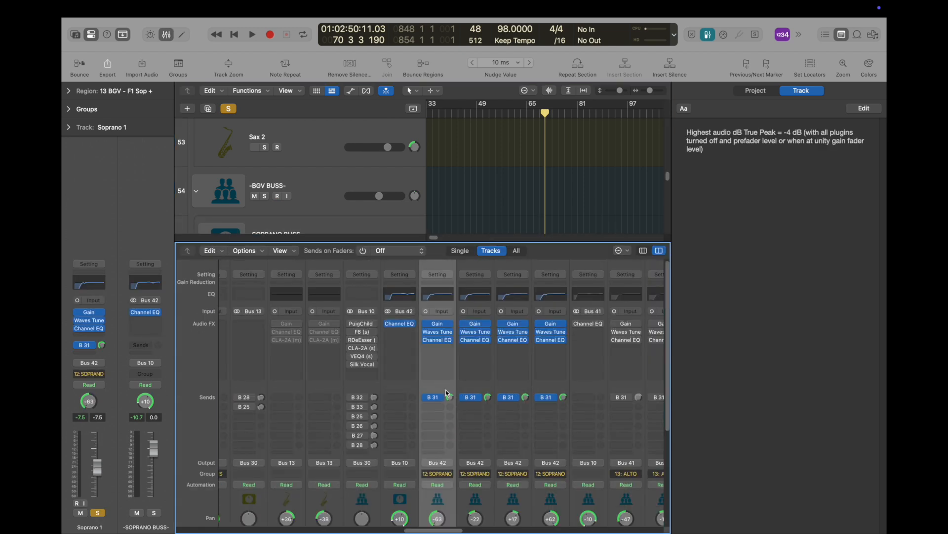
pyautogui.click(383, 272)
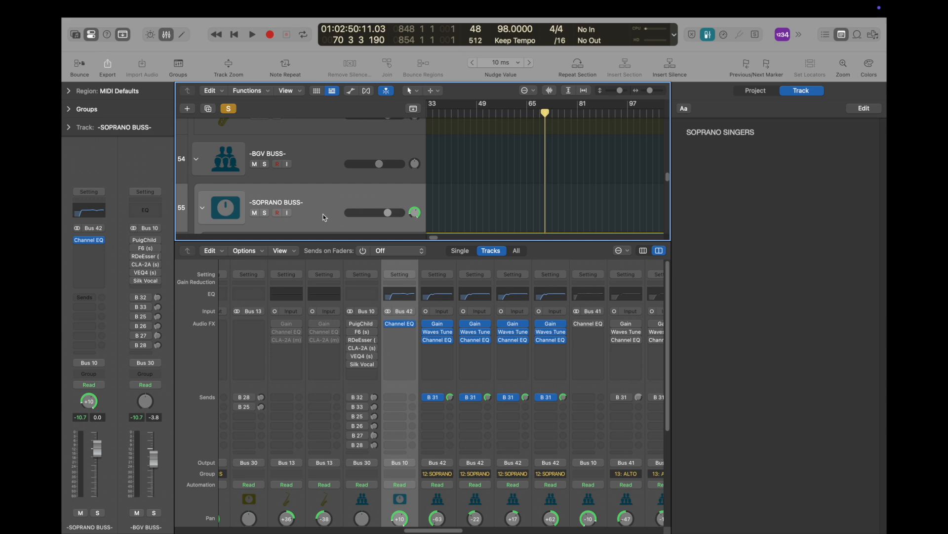
# Step: Enable the Channel EQ and CLA-76 on the BGV PC channel fed by Soprano 1's Bus 31 send, with the CLA-76 window open
pyautogui.scroll(-1, 323, 217)
pyautogui.scroll(-3, 296, 229)
pyautogui.click(265, 187)
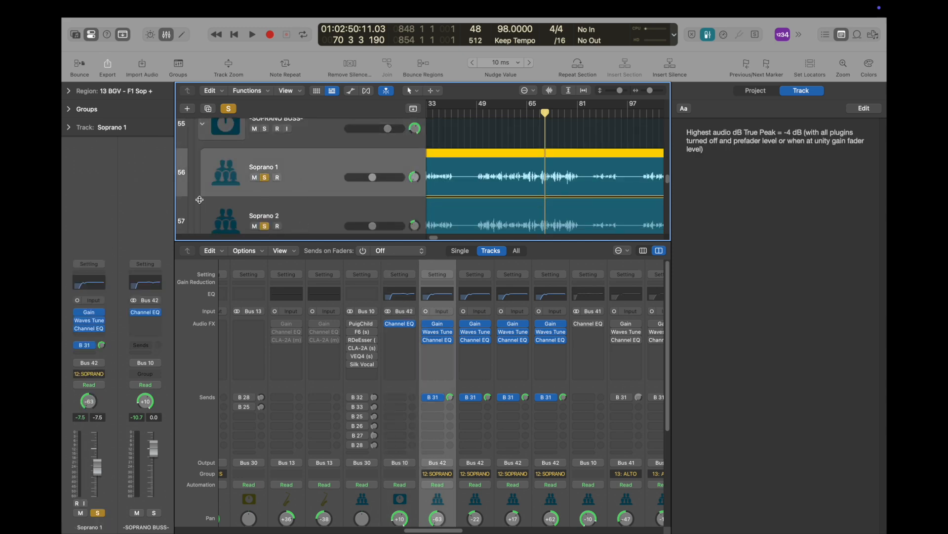
pyautogui.click(91, 346)
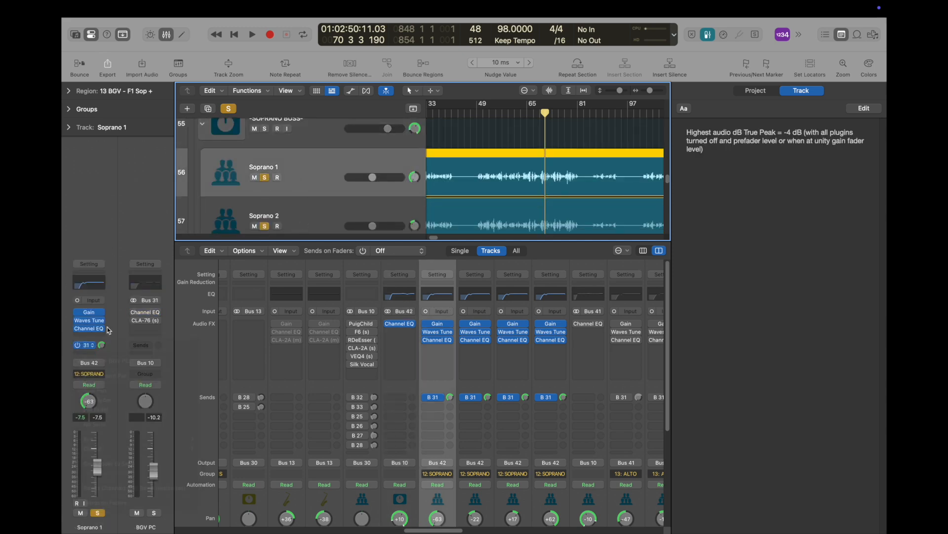
pyautogui.click(145, 321)
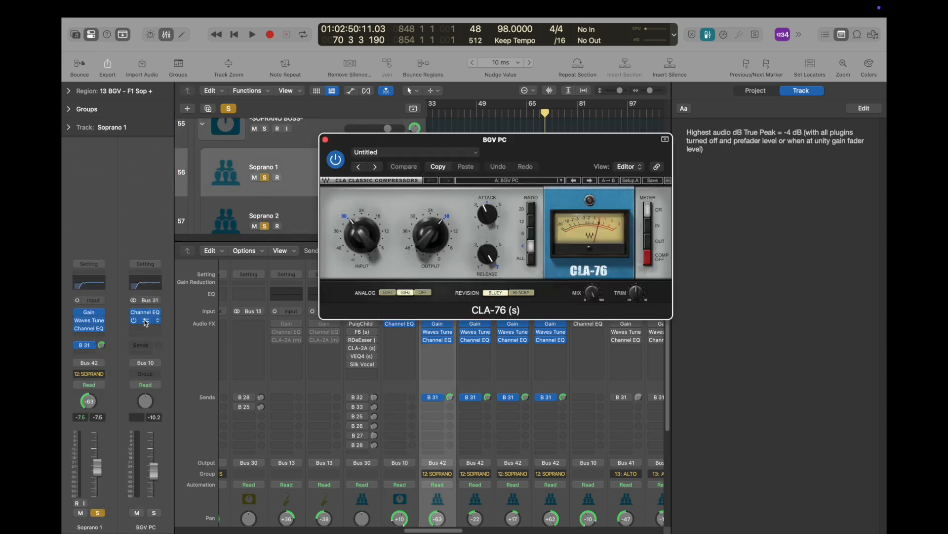
# Step: Audition the sopranos through the CLA-76 from about bar 65, then close the compressor window and hide the mixer
pyautogui.click(532, 115)
pyautogui.press('space')
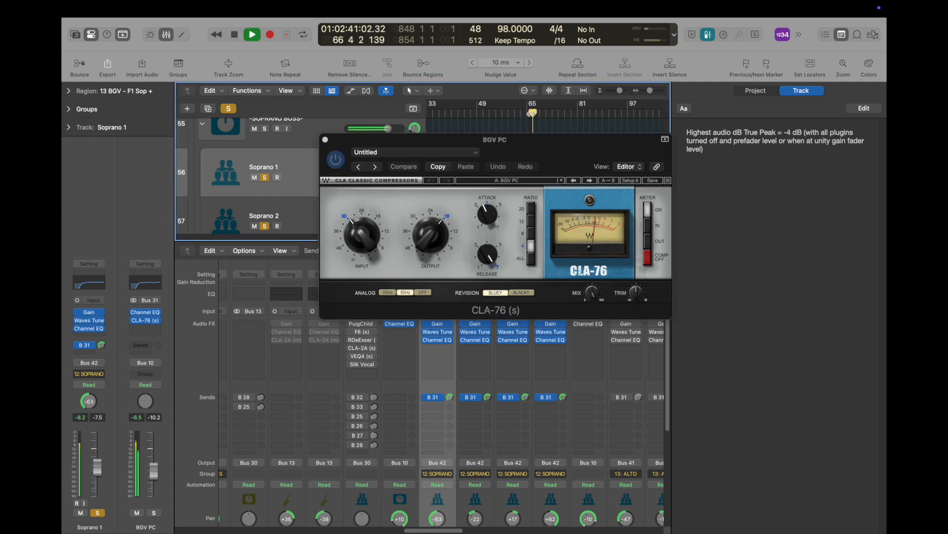
pyautogui.press('space')
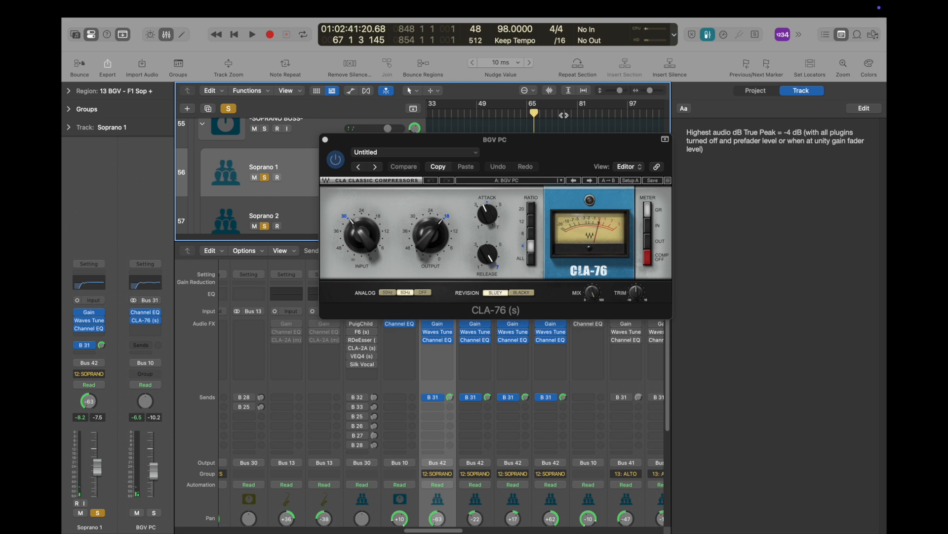
pyautogui.press('x')
pyautogui.click(325, 139)
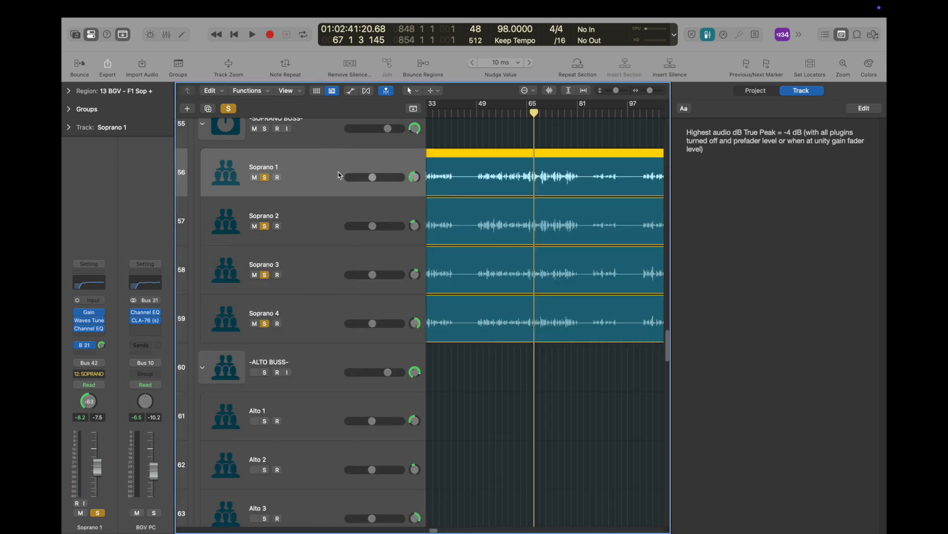
# Step: Enable all six plug-ins, PuigChild through Silk Vocal, and all six sends on the -BGV BUSS-
pyautogui.scroll(2, 437, 203)
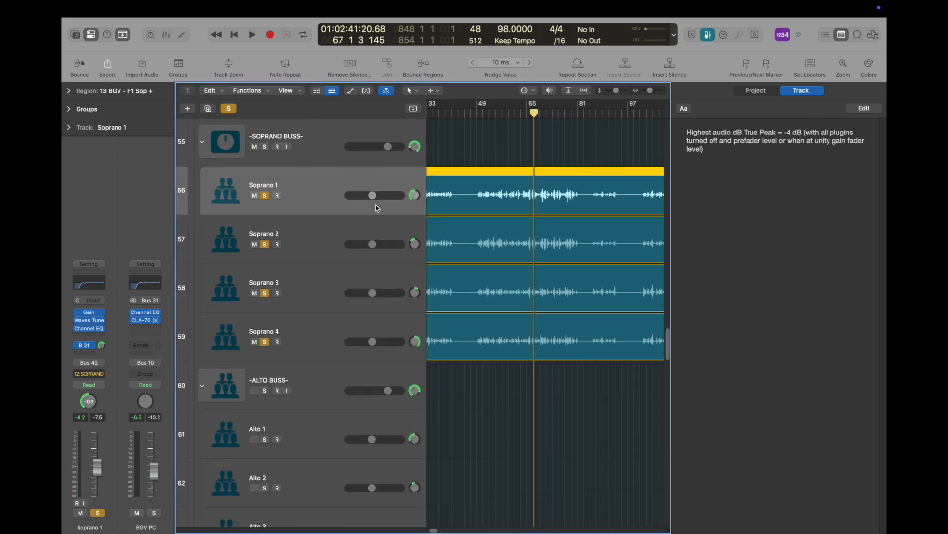
pyautogui.click(309, 151)
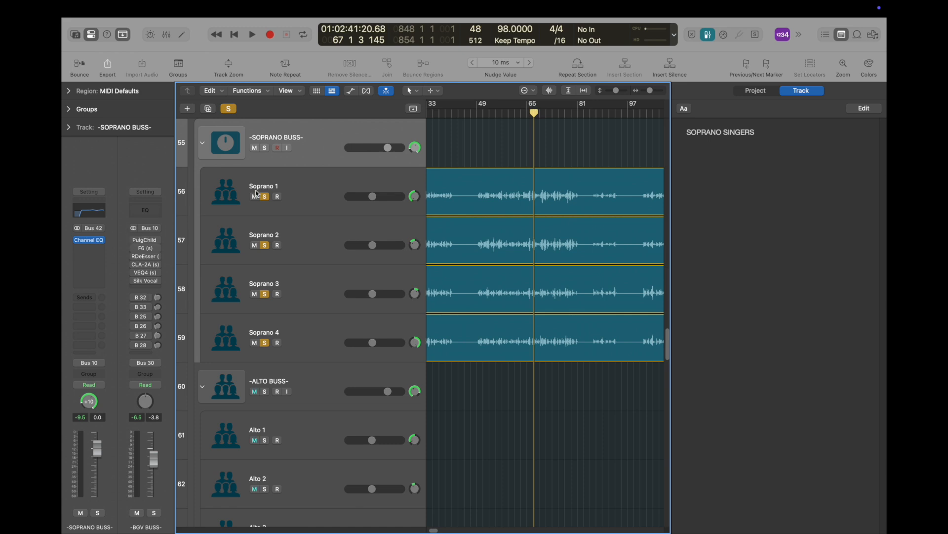
pyautogui.scroll(10, 289, 239)
pyautogui.click(299, 286)
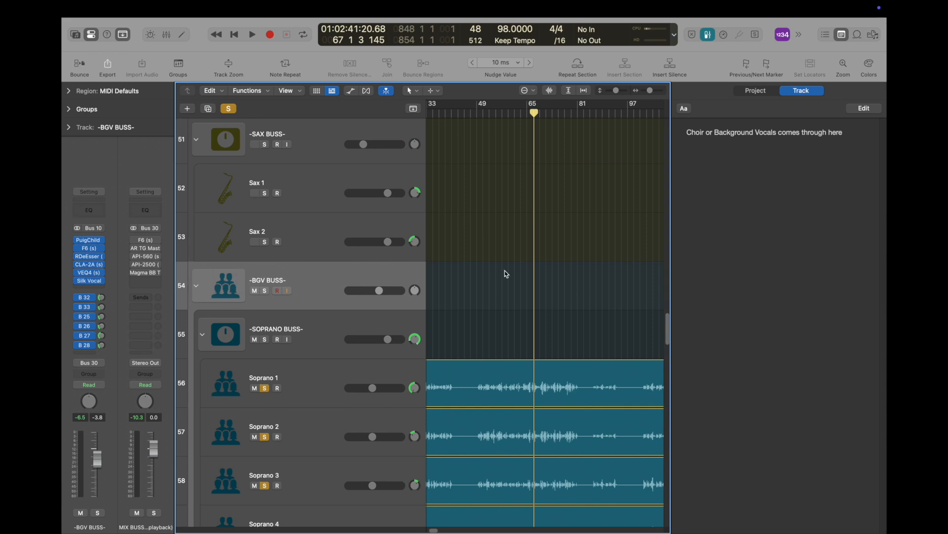
# Step: Play back the soloed sopranos through the -BGV BUSS- from just before bar 60
pyautogui.scroll(-3, 506, 274)
pyautogui.click(506, 109)
pyautogui.press('space')
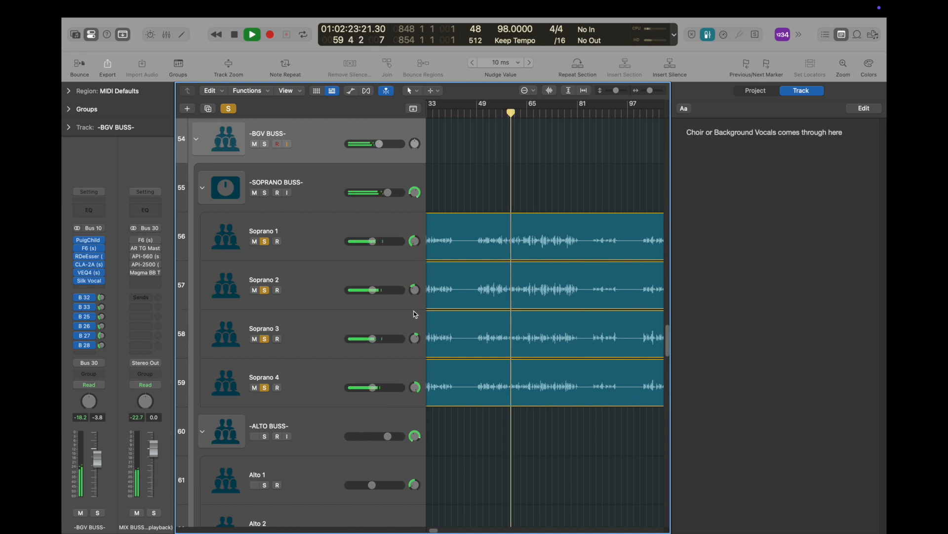
pyautogui.press('space')
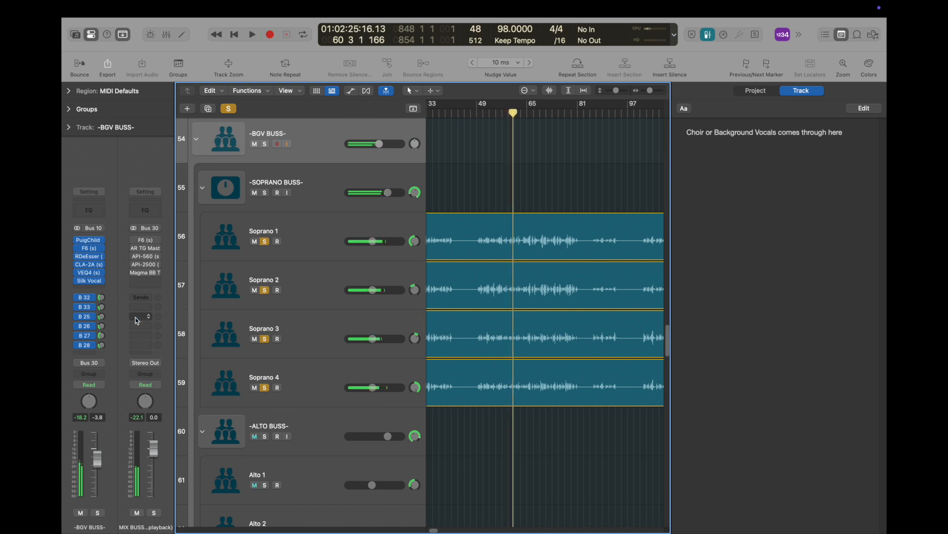
# Step: Enable Doubler4 on the Bus 32 BGV Widener and H-Delay on the Bus 33 BGV Delays, with the H-Delay window open
pyautogui.click(85, 297)
pyautogui.click(63, 301)
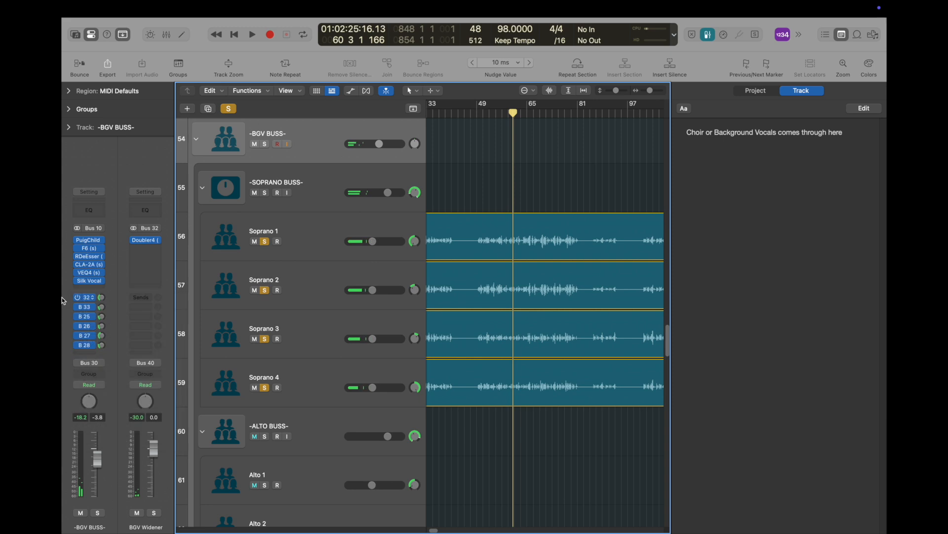
pyautogui.click(80, 307)
pyautogui.click(124, 288)
pyautogui.click(150, 243)
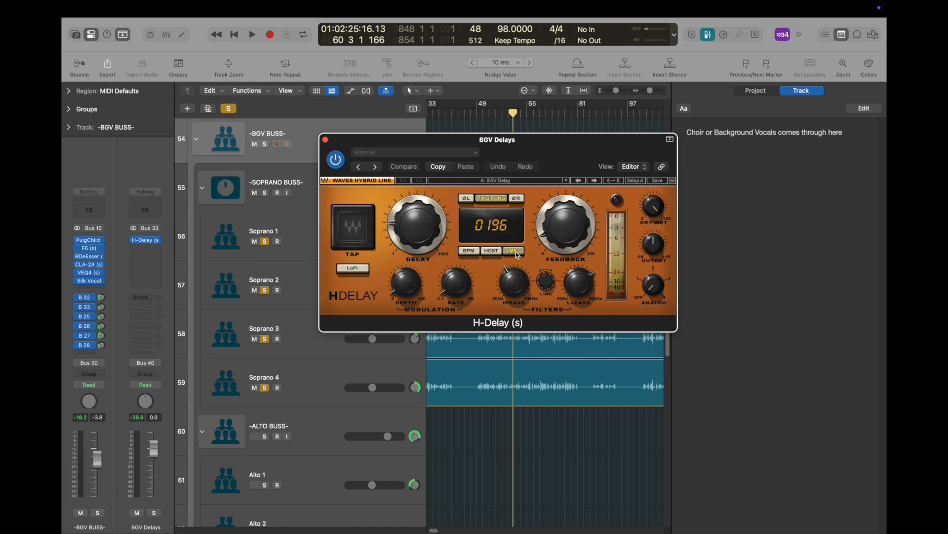
# Step: Sync the H-Delay on BGV Delays to the host tempo with a 1/16 delay time, and close its window
pyautogui.click(493, 250)
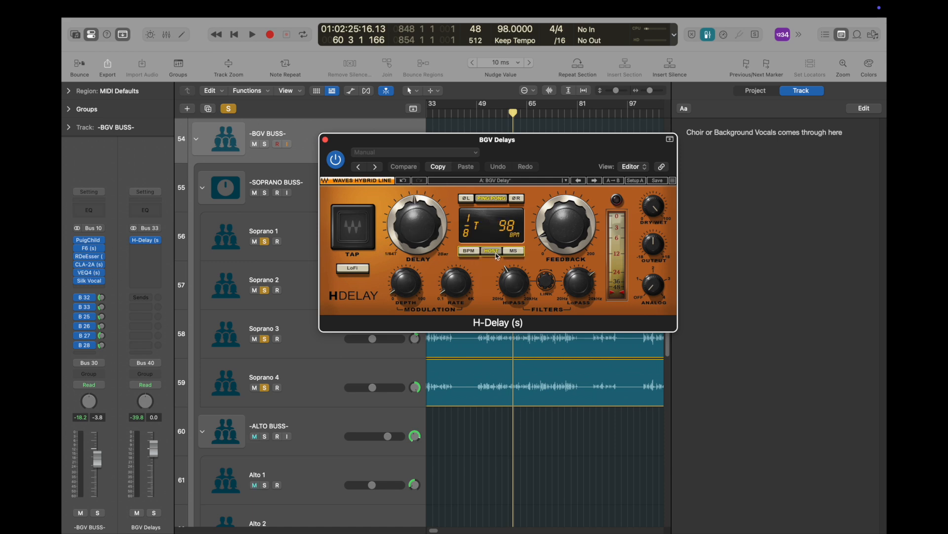
pyautogui.moveTo(426, 237); pyautogui.dragTo(434, 245)
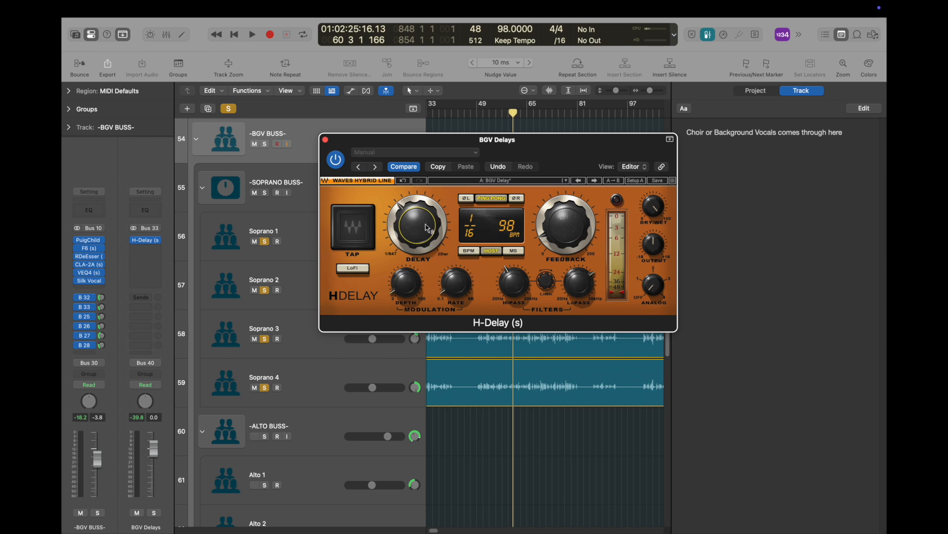
pyautogui.click(326, 141)
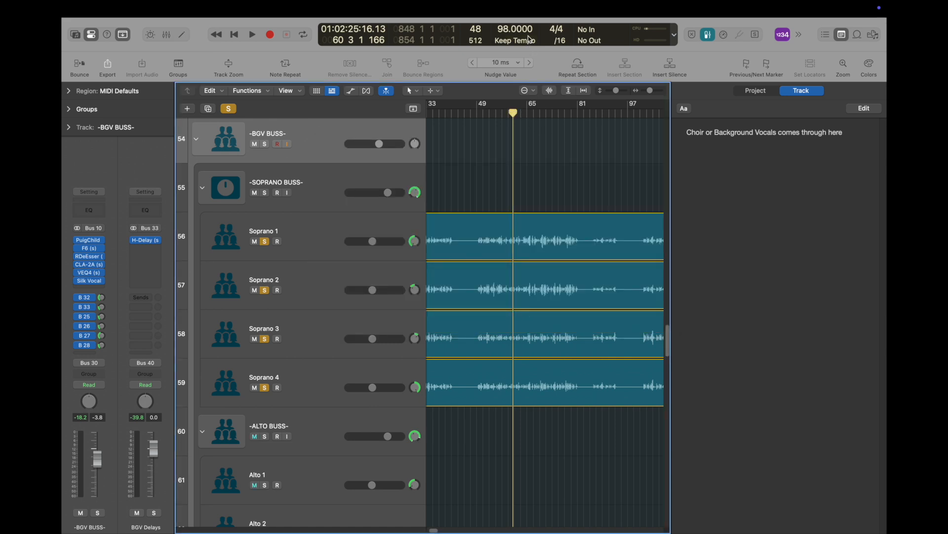
# Step: Play the song from bar 60, select the -SOPRANO BUSS- with its stack expanded, and clear the solo on all four Soprano tracks
pyautogui.moveTo(521, 115); pyautogui.dragTo(514, 122)
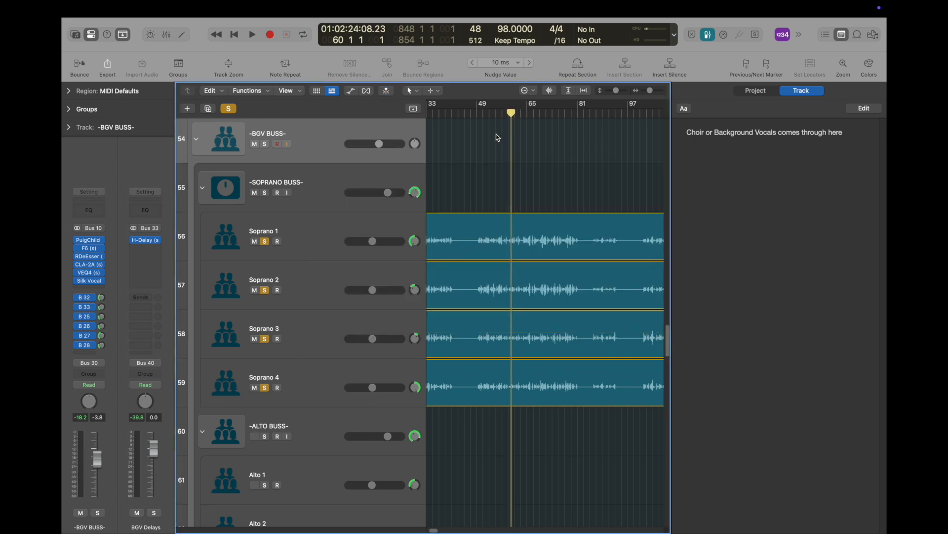
pyautogui.press('space')
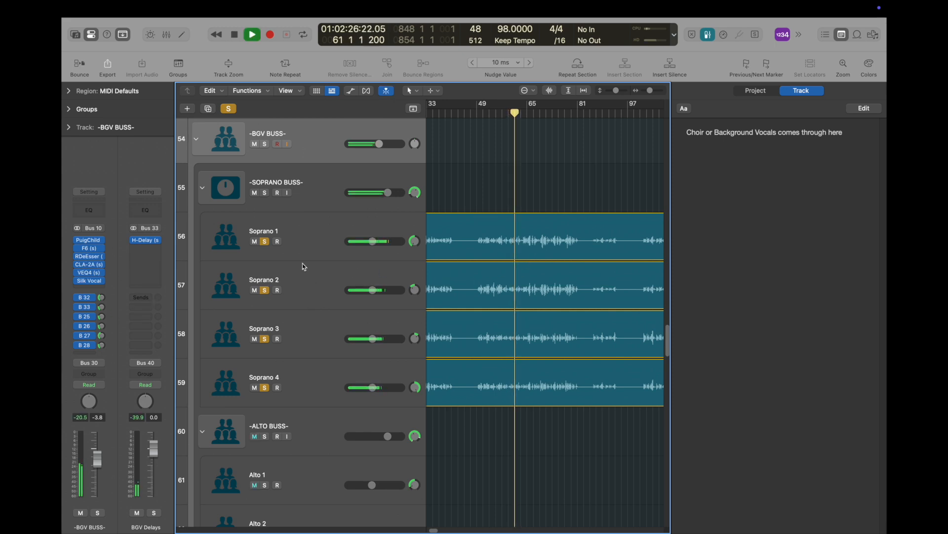
pyautogui.click(203, 187)
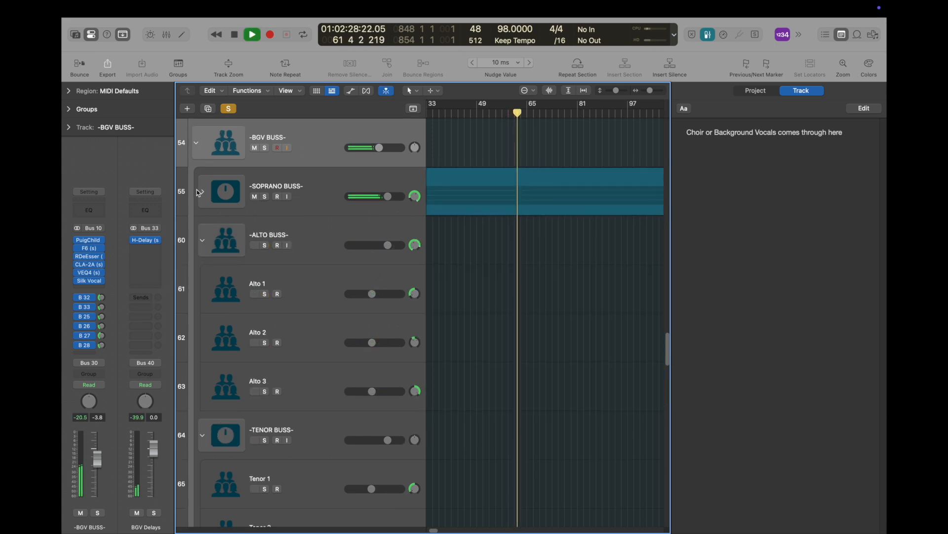
pyautogui.click(208, 203)
pyautogui.click(203, 192)
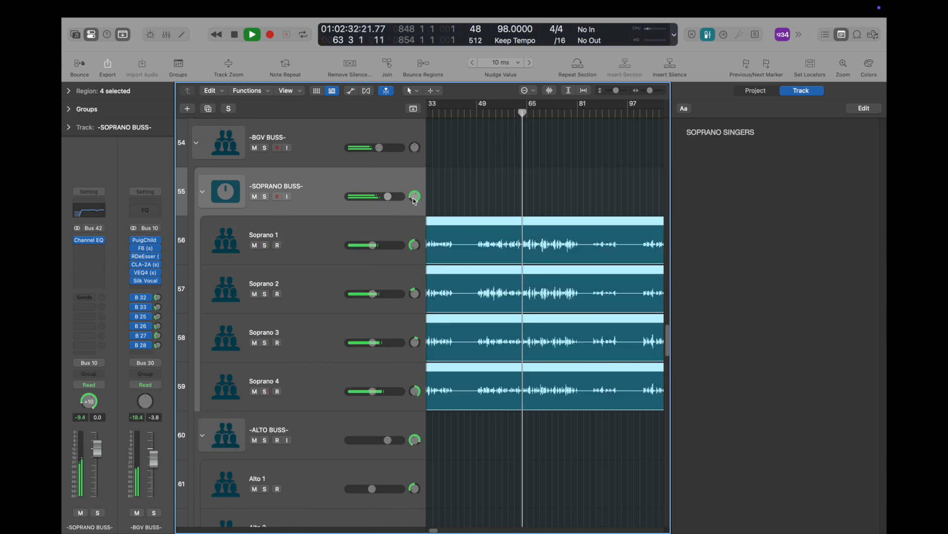
# Step: Stop playback and move the 26 Addictive EP_bip region on the Main Keys L track to the start of bar 1
pyautogui.scroll(-10, 482, 214)
pyautogui.scroll(-4, 487, 225)
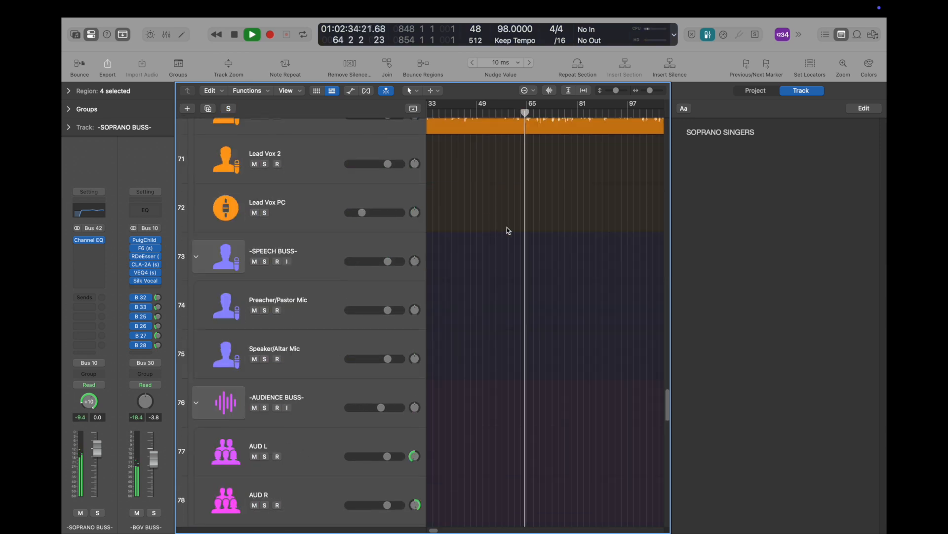
pyautogui.scroll(13, 507, 228)
pyautogui.scroll(15, 507, 227)
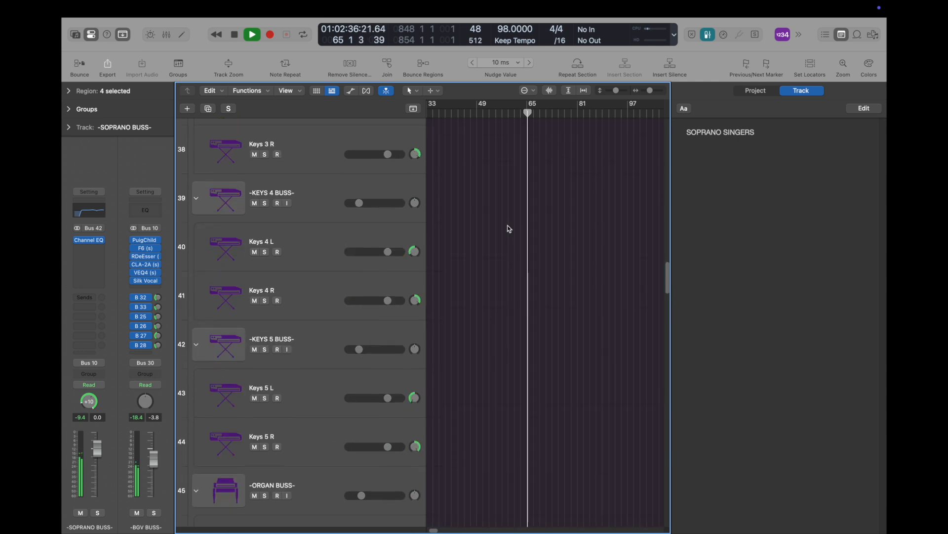
pyautogui.scroll(15, 508, 225)
pyautogui.press('space')
pyautogui.scroll(-7, 508, 223)
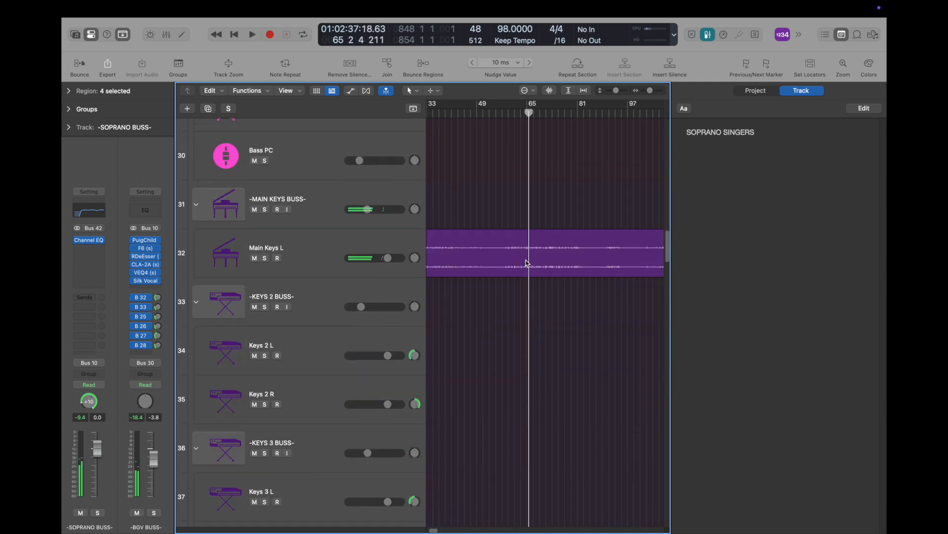
pyautogui.click(521, 257)
pyautogui.hscroll(-5, 550, 249)
pyautogui.scroll(10, 454, 242)
pyautogui.hscroll(-10, 454, 243)
pyautogui.hscroll(-1, 465, 238)
pyautogui.scroll(1, 464, 239)
pyautogui.scroll(5, 465, 239)
pyautogui.hscroll(-2, 519, 241)
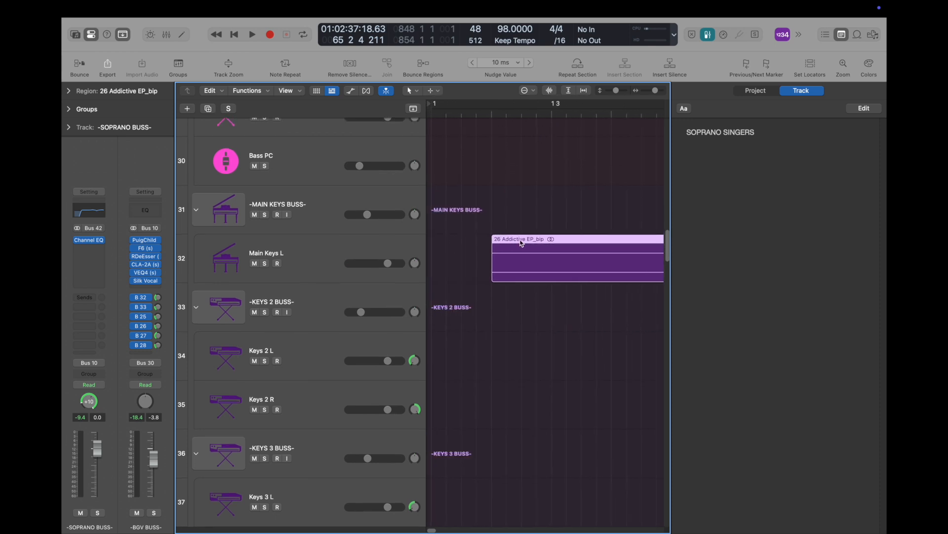
pyautogui.moveTo(512, 242); pyautogui.dragTo(454, 239)
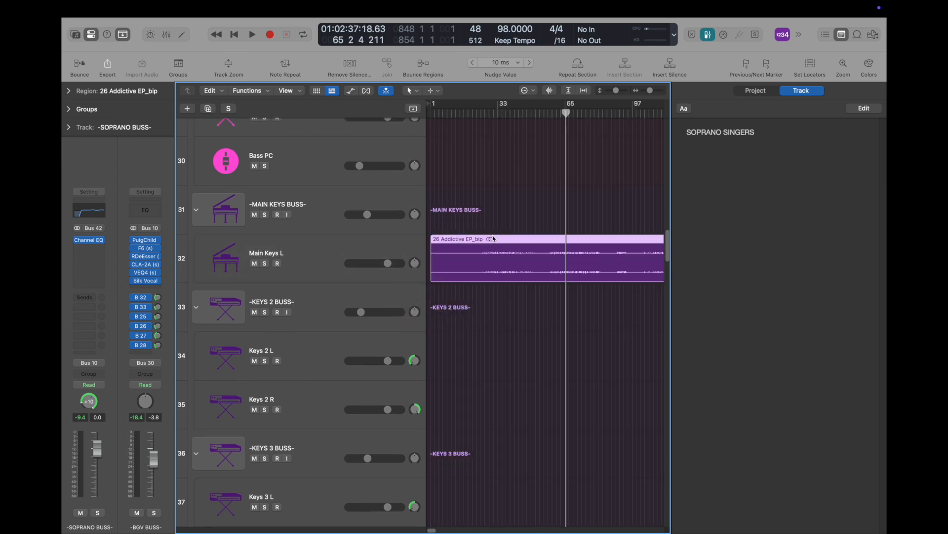
# Step: Play the song and compare the repositioned Main Keys L region with the Soprano tracks
pyautogui.scroll(-10, 492, 239)
pyautogui.scroll(7, 457, 231)
pyautogui.press('space')
pyautogui.scroll(-15, 460, 238)
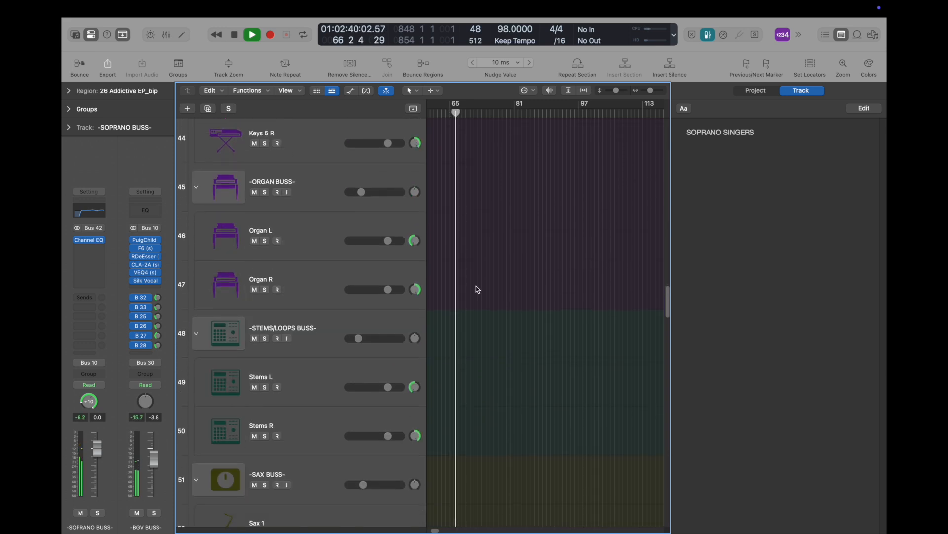
pyautogui.scroll(13, 476, 283)
pyautogui.hscroll(-5, 476, 283)
pyautogui.scroll(-4, 476, 282)
pyautogui.scroll(-15, 476, 282)
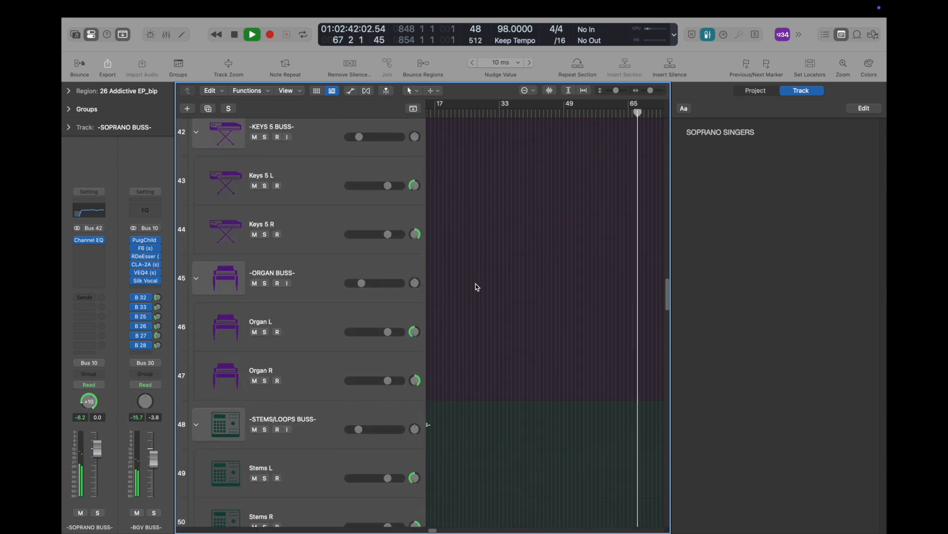
pyautogui.scroll(-5, 452, 313)
pyautogui.scroll(15, 453, 313)
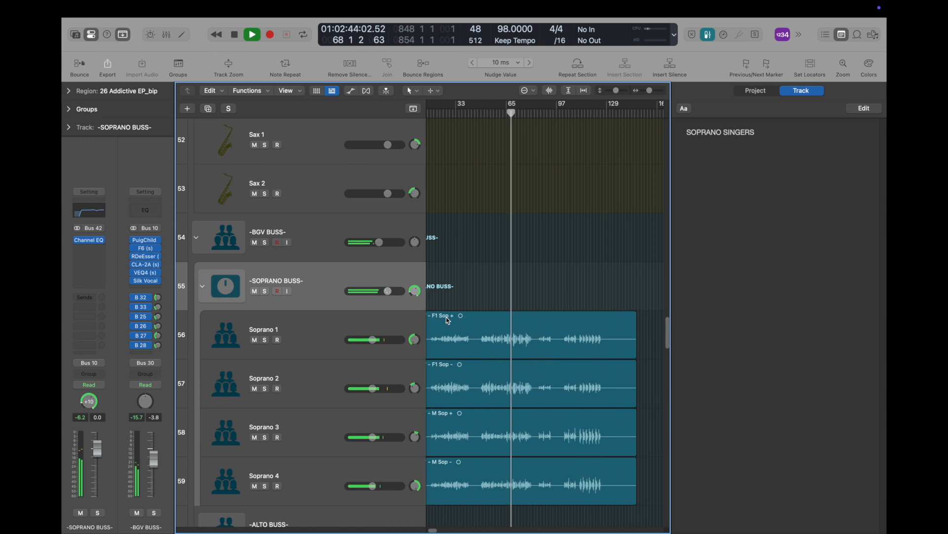
# Step: Select the Soprano 1 region, examine where the Soprano regions start, and stop playback back at the Main Keys tracks
pyautogui.rightClick(453, 314)
pyautogui.click(438, 277)
pyautogui.hscroll(-10, 458, 283)
pyautogui.scroll(-5, 463, 285)
pyautogui.scroll(-10, 462, 285)
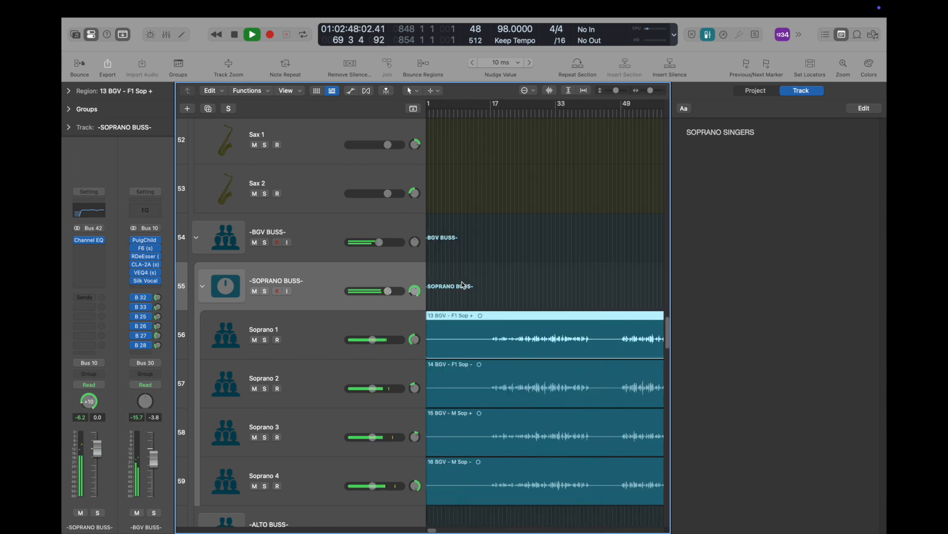
pyautogui.press('space')
pyautogui.scroll(20, 494, 262)
pyautogui.scroll(-10, 495, 260)
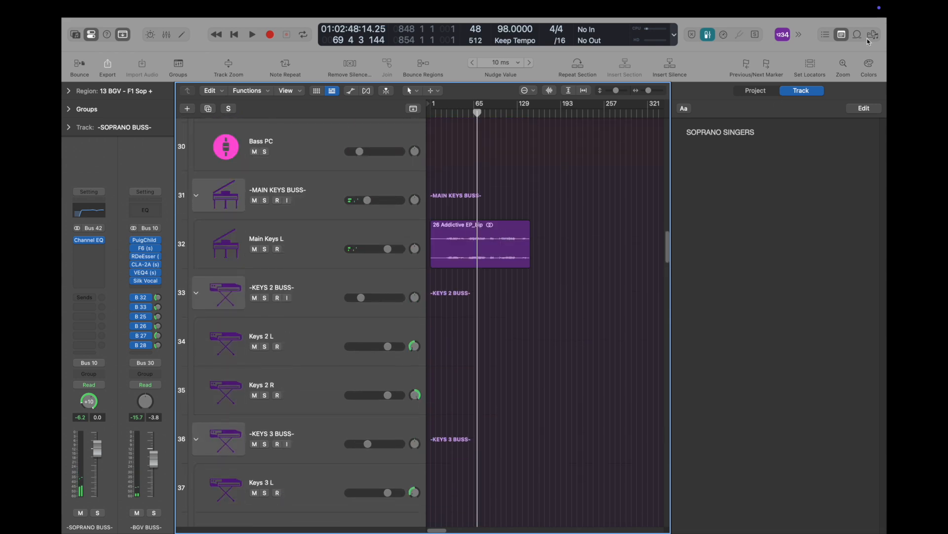
# Step: Hide the track notes and reduce the vertical zoom to shorten the tracks
pyautogui.click(845, 37)
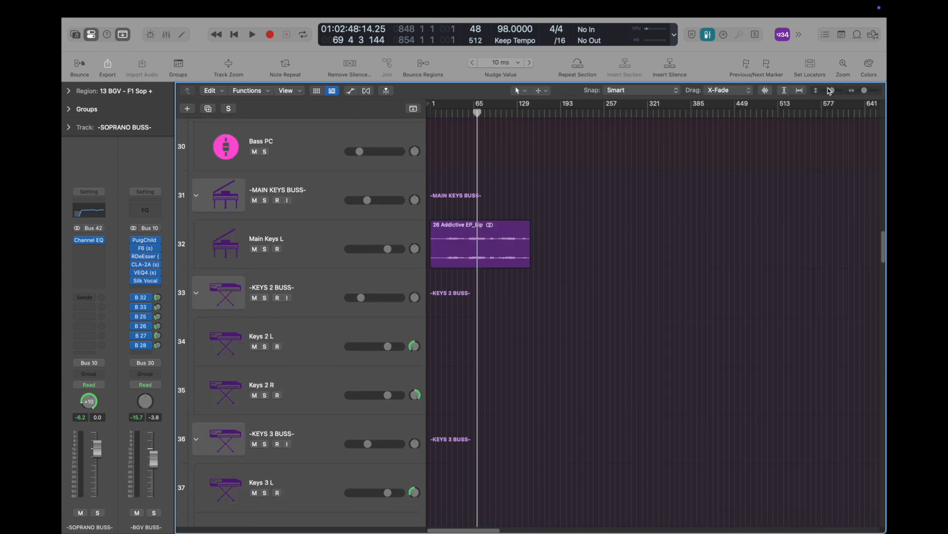
pyautogui.moveTo(833, 93); pyautogui.dragTo(831, 92)
# Step: Enable the F6, AR TG Mast, API-560, API-2500 and Magma BB T plug-ins on the MIX BUSS (no playback)
pyautogui.scroll(-20, 453, 255)
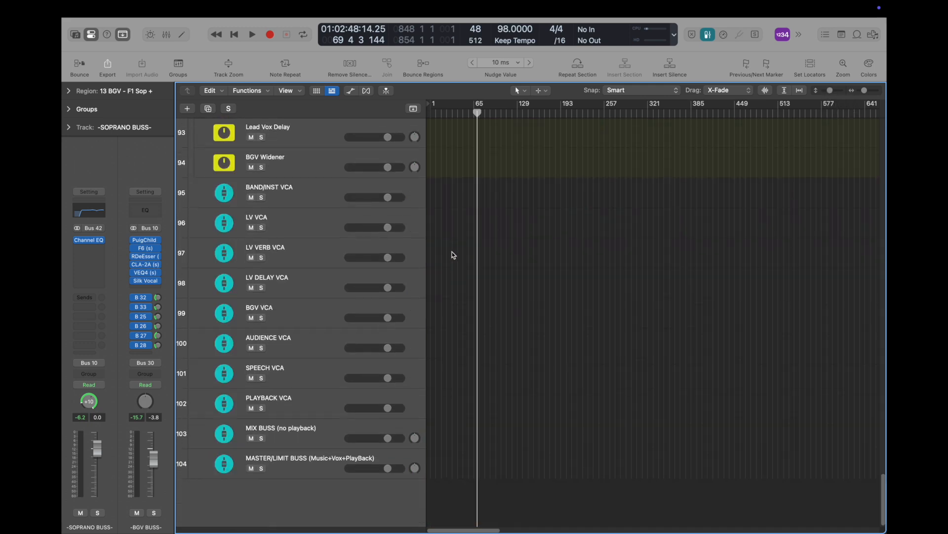
pyautogui.click(297, 430)
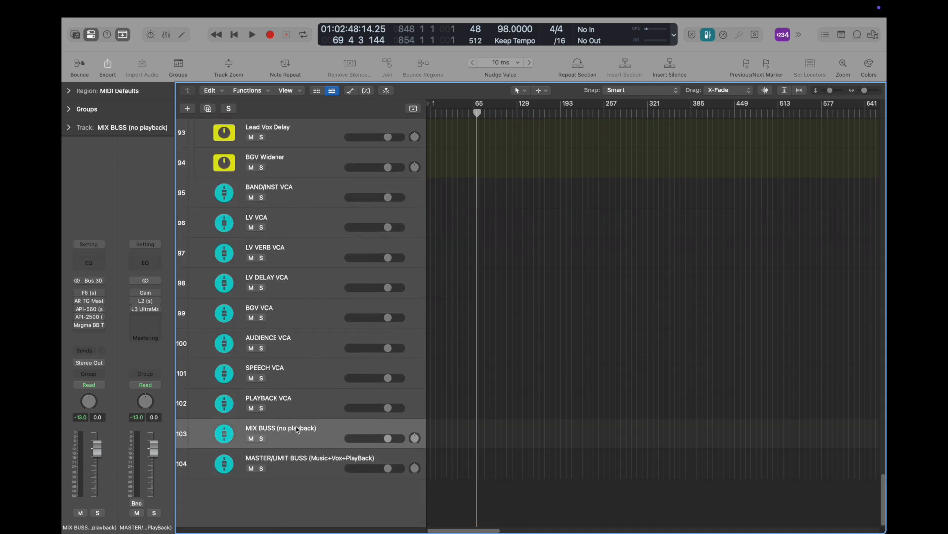
pyautogui.moveTo(77, 293); pyautogui.dragTo(76, 333)
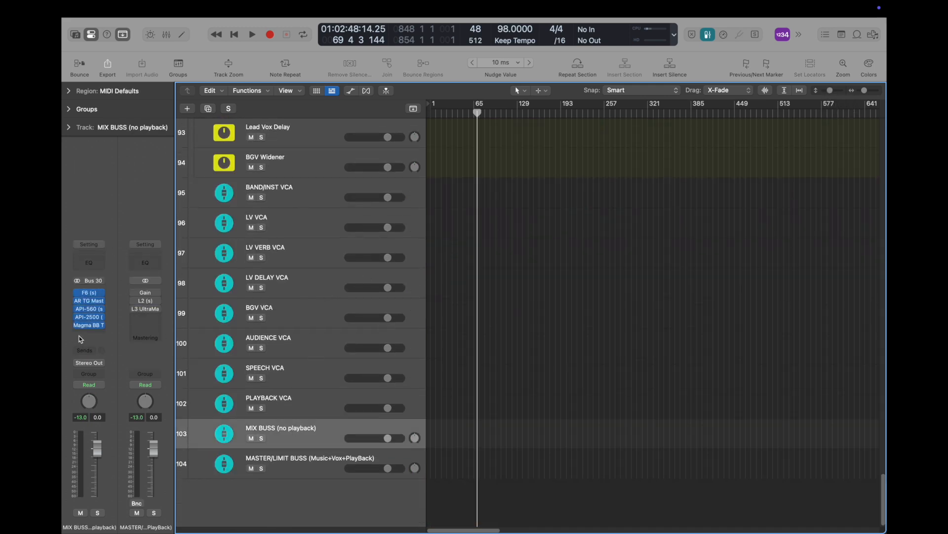
pyautogui.scroll(15, 540, 233)
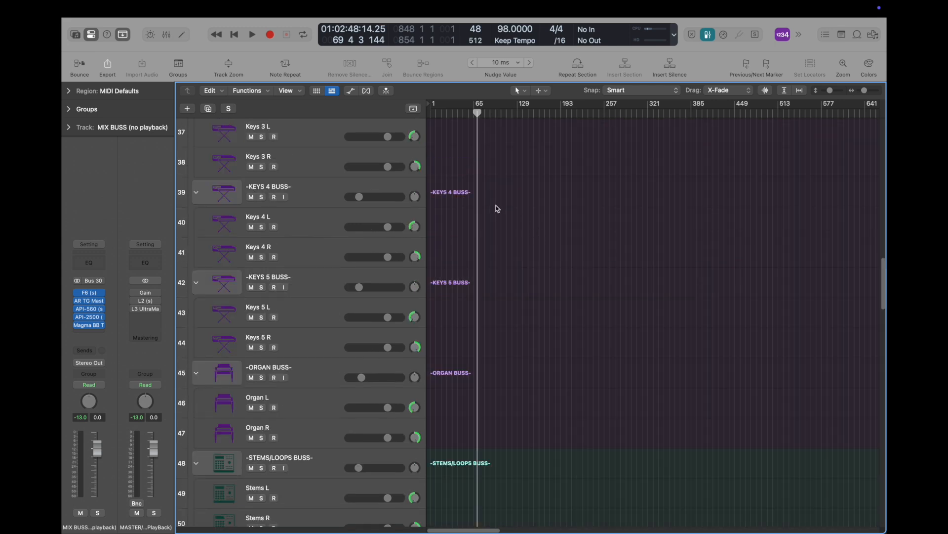
# Step: Play the song from about bar 58 and examine the meters on the Soprano, BGV and lead vocal tracks
pyautogui.scroll(10, 457, 193)
pyautogui.scroll(-13, 454, 194)
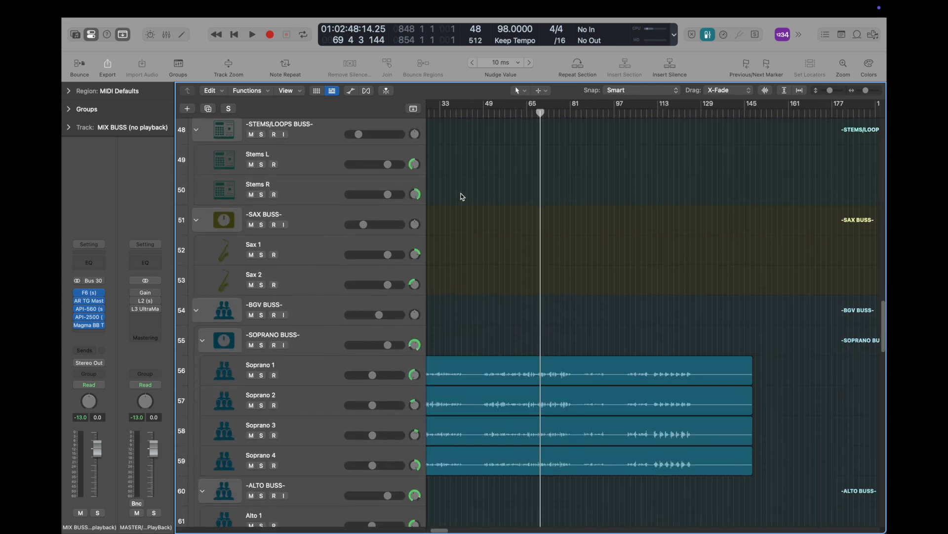
pyautogui.click(508, 112)
pyautogui.press('space')
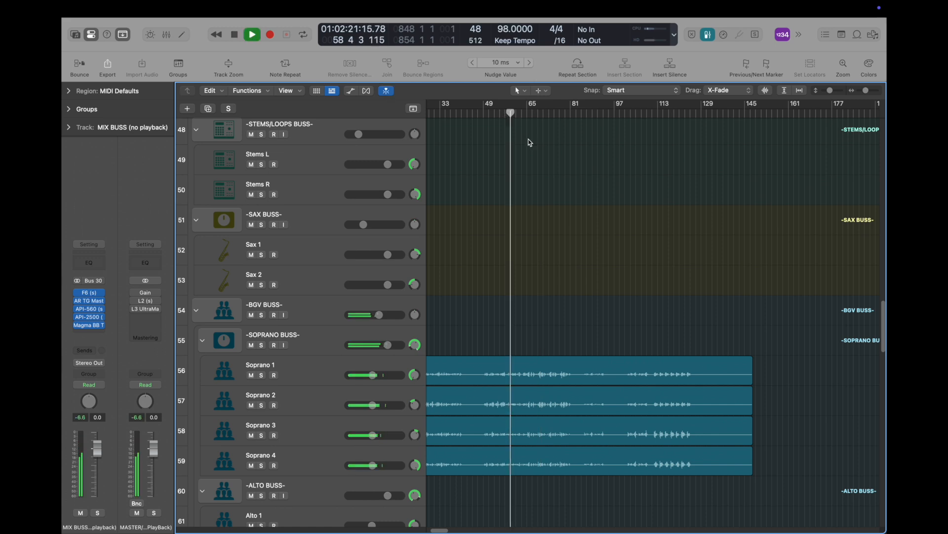
pyautogui.scroll(-4, 523, 195)
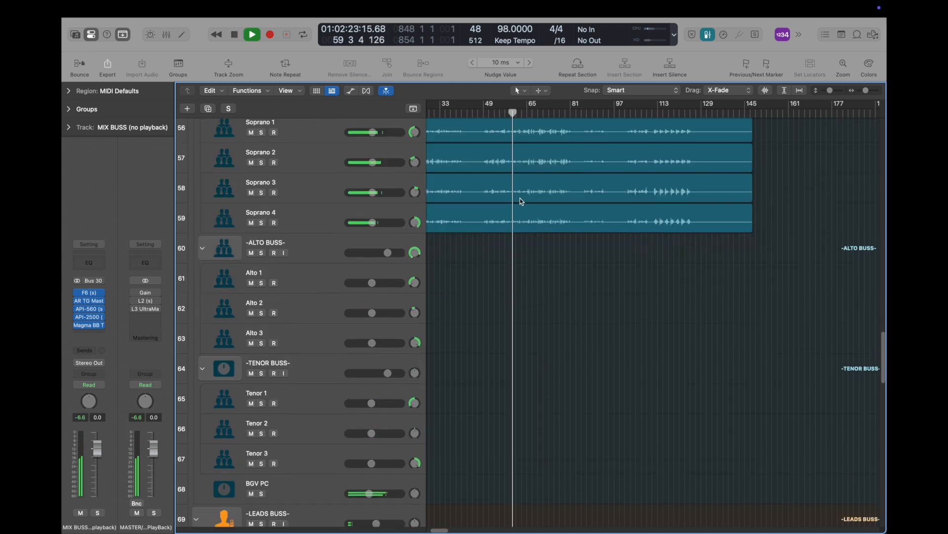
pyautogui.scroll(-4, 506, 245)
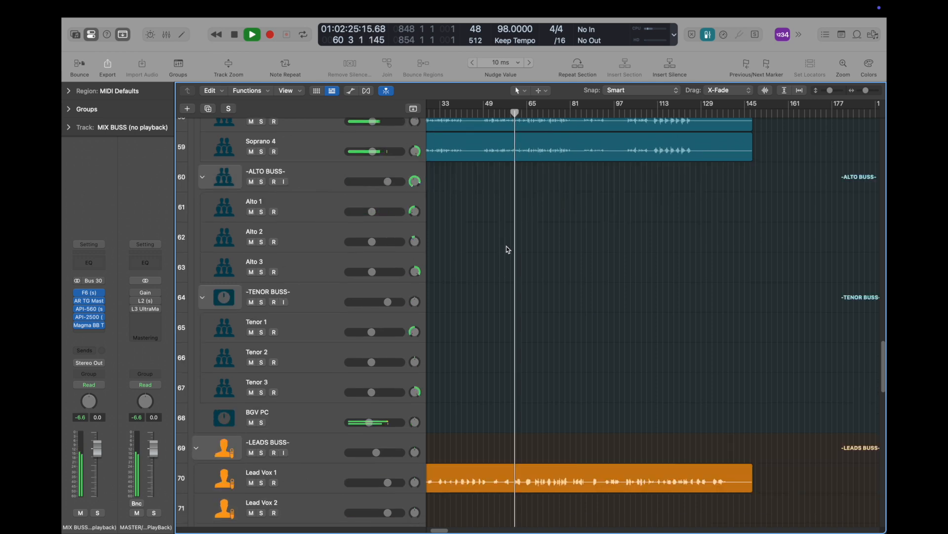
pyautogui.scroll(4, 518, 247)
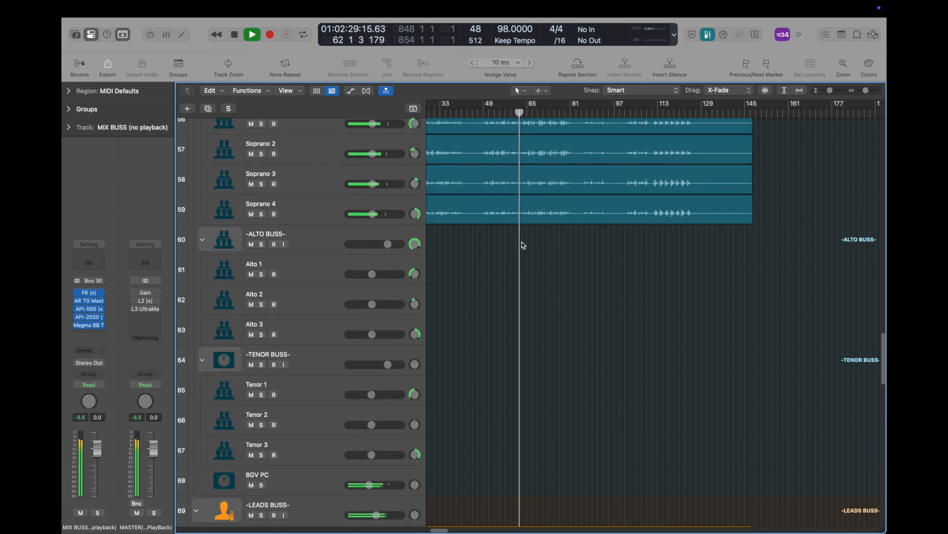
pyautogui.scroll(5, 510, 252)
pyautogui.scroll(10, 510, 255)
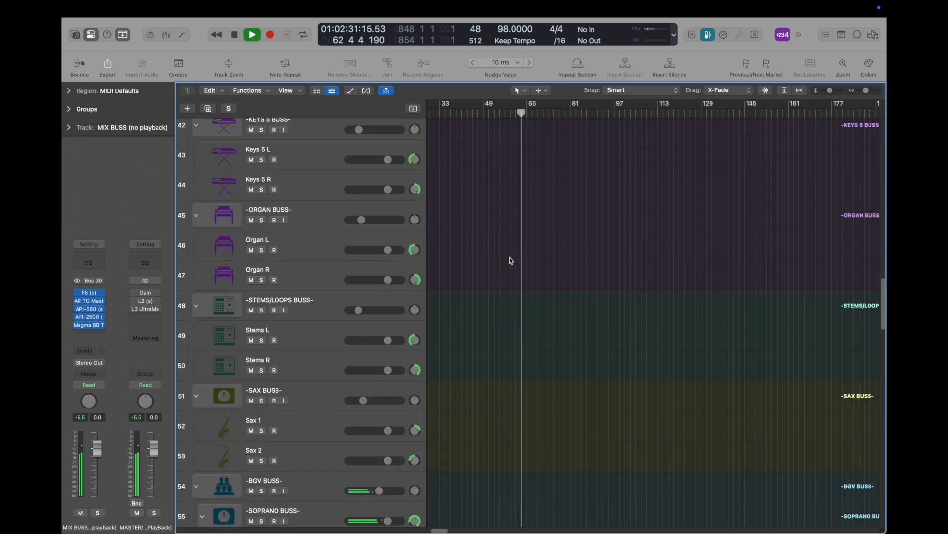
pyautogui.press('space')
# Step: Shrink the track heights for an overview and activate the Bus 27 room reverb send on the -MAIN KEYS BUSS-
pyautogui.scroll(8, 530, 224)
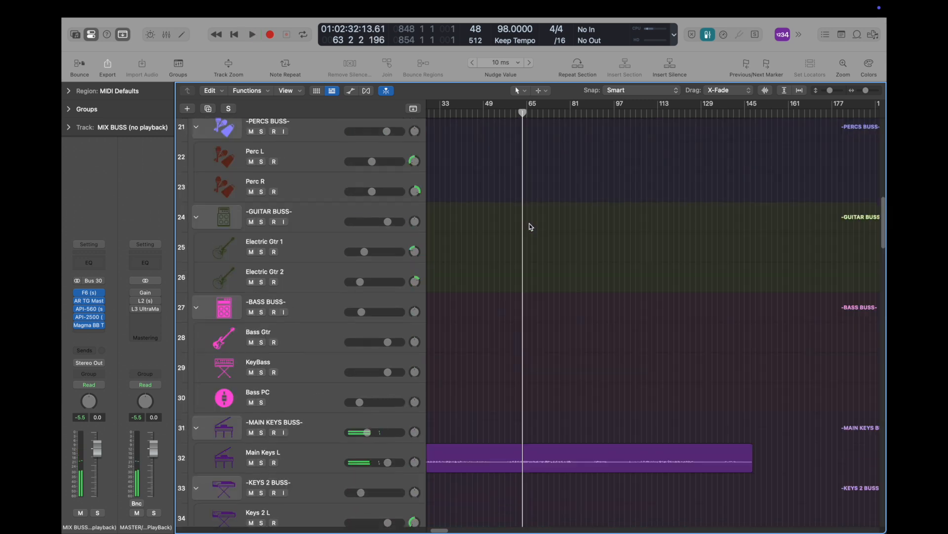
pyautogui.moveTo(830, 94); pyautogui.dragTo(822, 96)
pyautogui.scroll(-10, 621, 197)
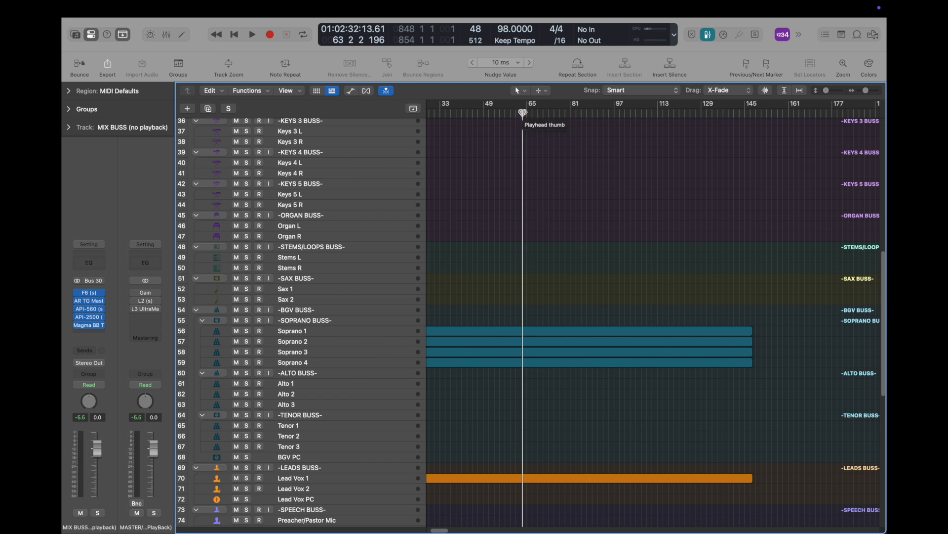
pyautogui.scroll(12, 523, 113)
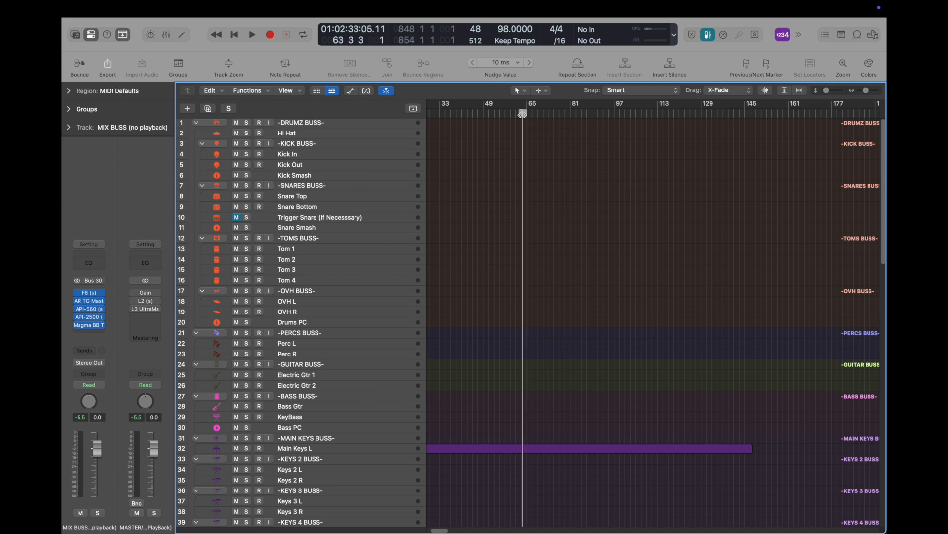
pyautogui.click(339, 449)
pyautogui.click(340, 440)
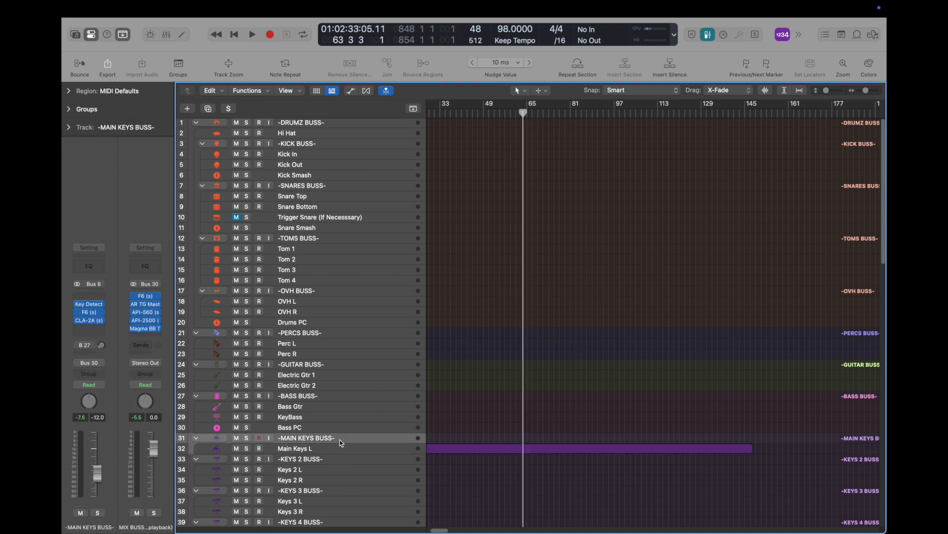
pyautogui.click(82, 345)
pyautogui.click(63, 340)
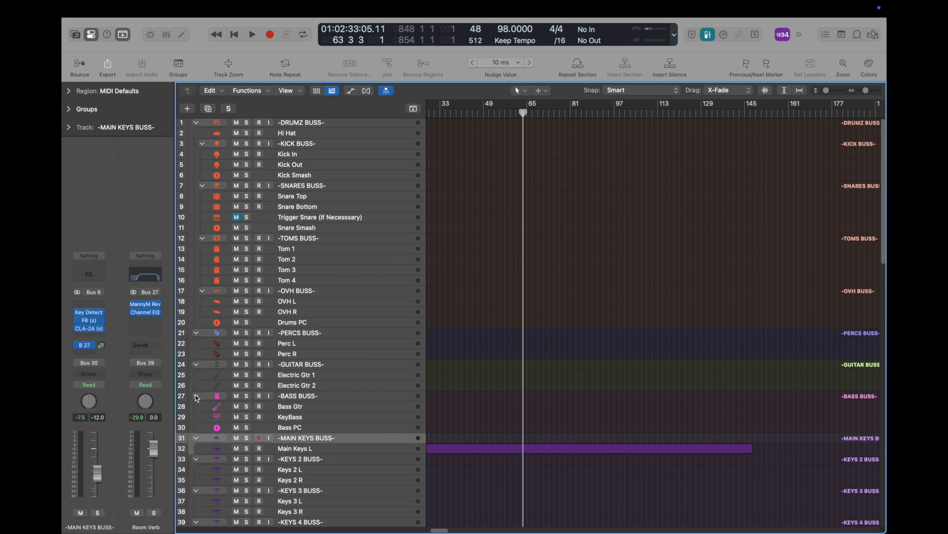
# Step: Move the playhead back to bar 59 and increase the vertical zoom to enlarge the tracks
pyautogui.moveTo(524, 113); pyautogui.dragTo(511, 113)
pyautogui.moveTo(830, 89); pyautogui.dragTo(832, 91)
pyautogui.scroll(-5, 336, 292)
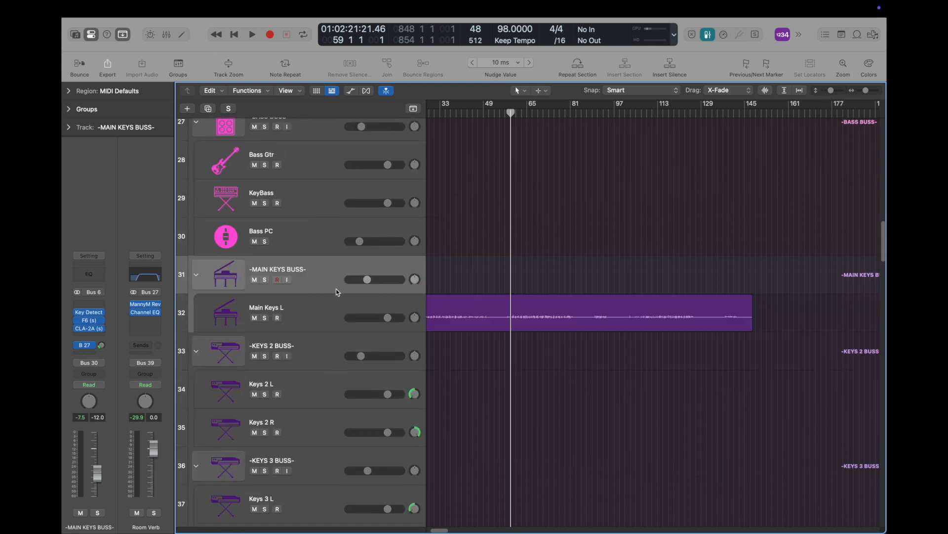
# Step: Try to add a Bus 28 Hall Verb send to the -MAIN KEYS BUSS-
pyautogui.click(85, 354)
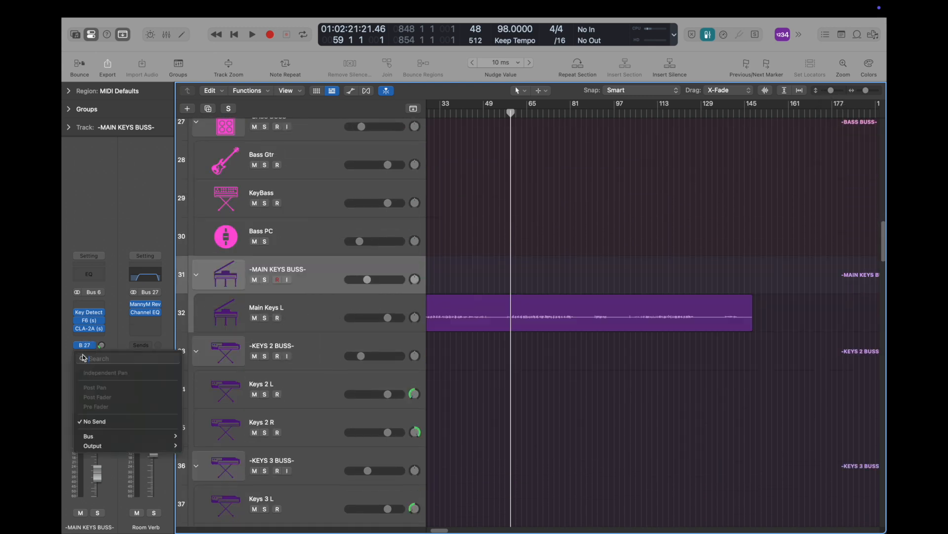
pyautogui.moveTo(116, 437)
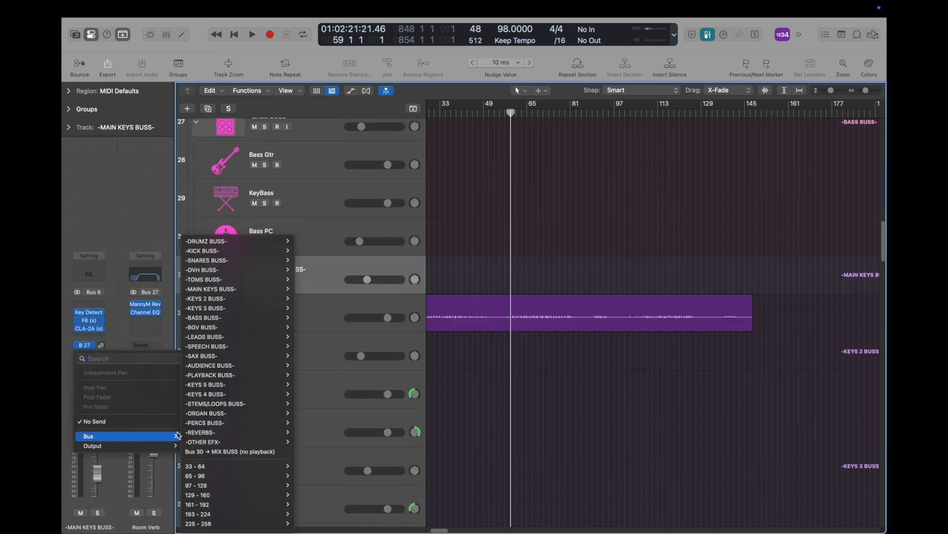
pyautogui.write('ha')
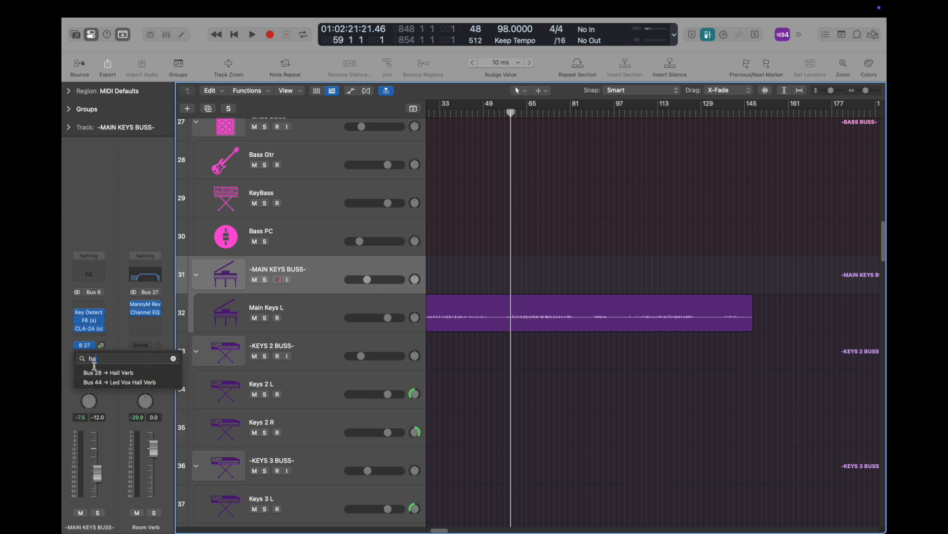
pyautogui.click(127, 374)
# Step: Open the file browser, select 25 Yosh Bass Guitar2.wav in the mix files folder and switch off its audio preview
pyautogui.scroll(20, 559, 351)
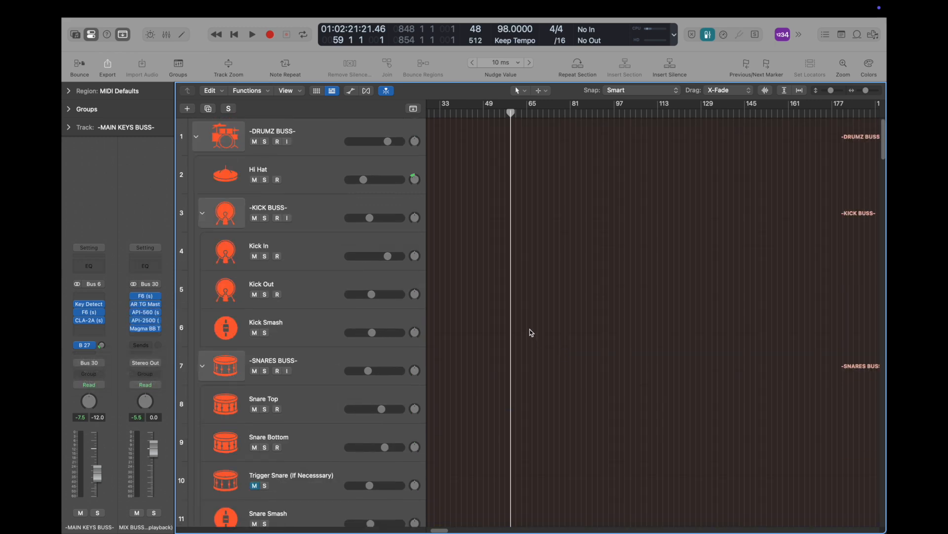
pyautogui.scroll(-20, 530, 330)
pyautogui.scroll(14, 503, 325)
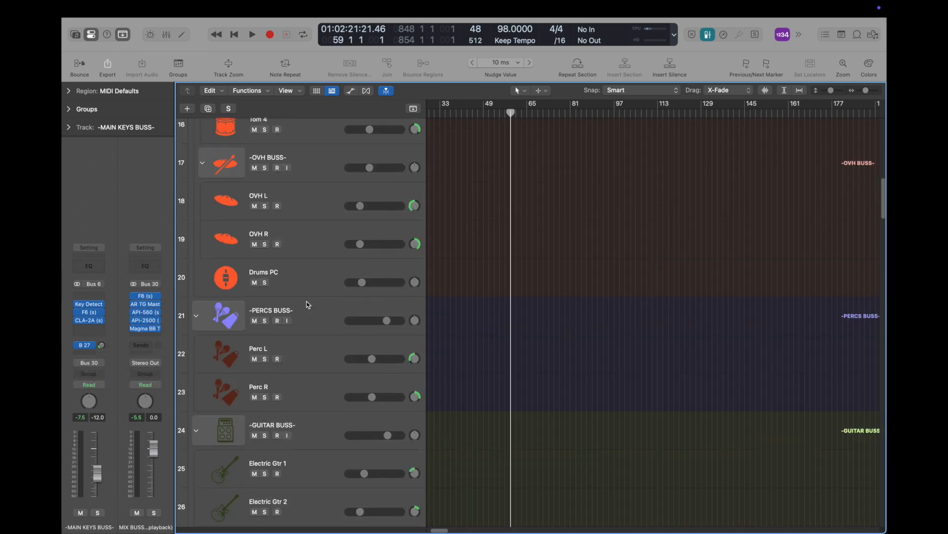
pyautogui.click(873, 35)
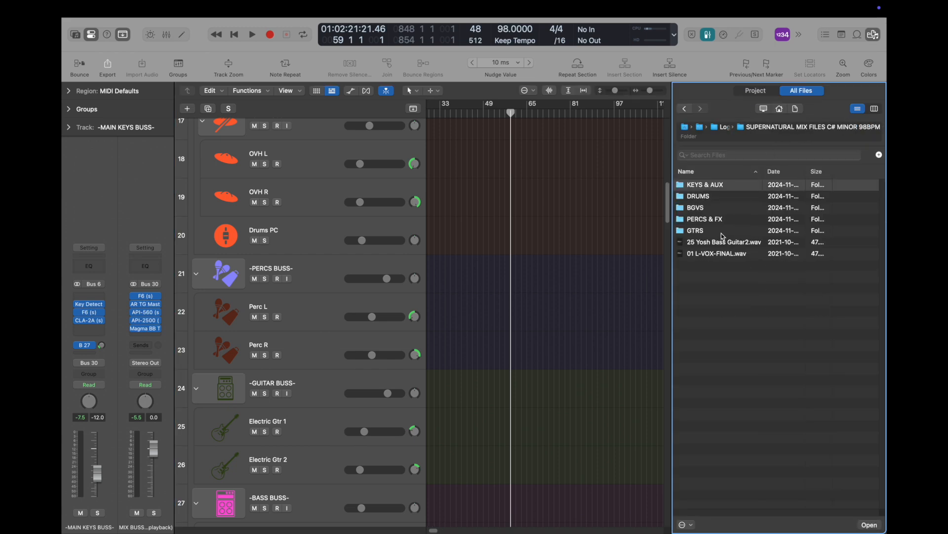
pyautogui.click(721, 241)
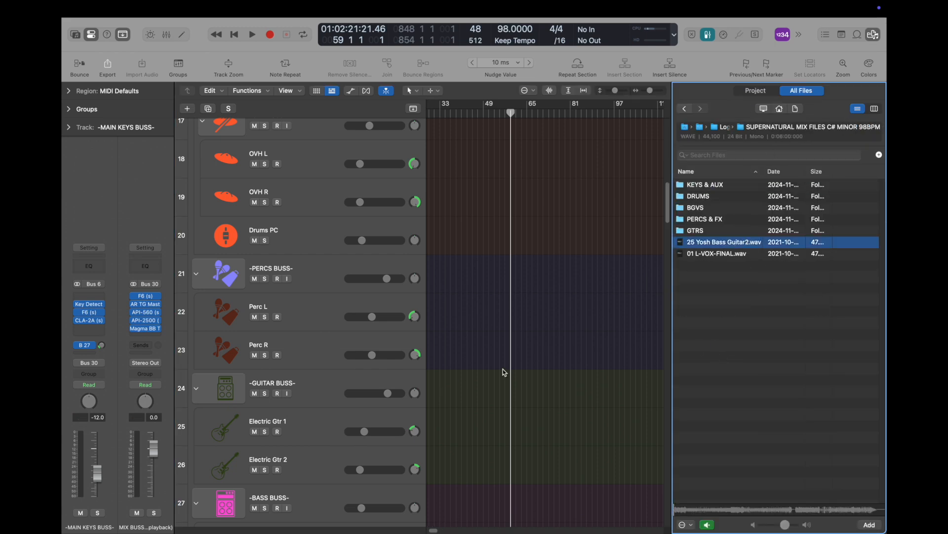
pyautogui.click(709, 525)
# Step: Place 25 Yosh Bass Guitar2.wav on the Bass Gtr track at bar 1
pyautogui.scroll(-20, 332, 331)
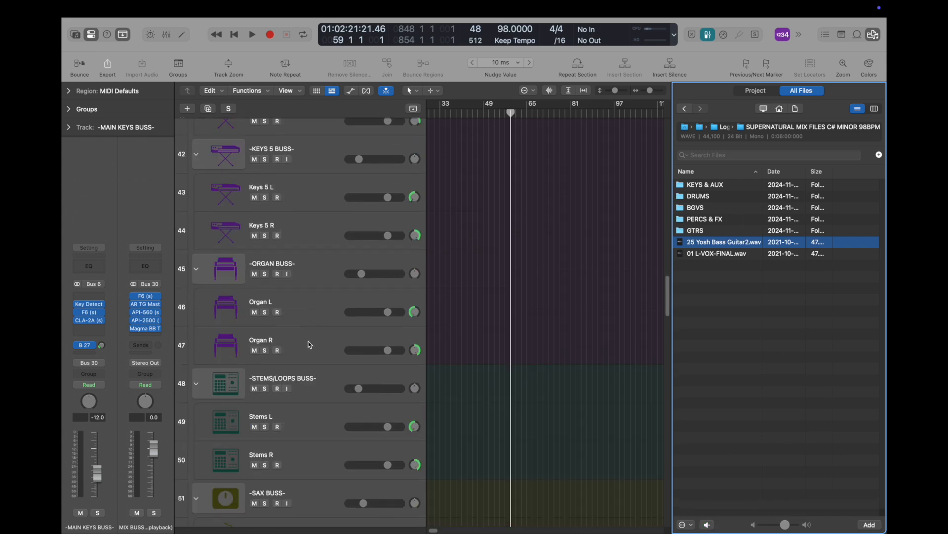
pyautogui.scroll(10, 309, 341)
pyautogui.scroll(7, 297, 230)
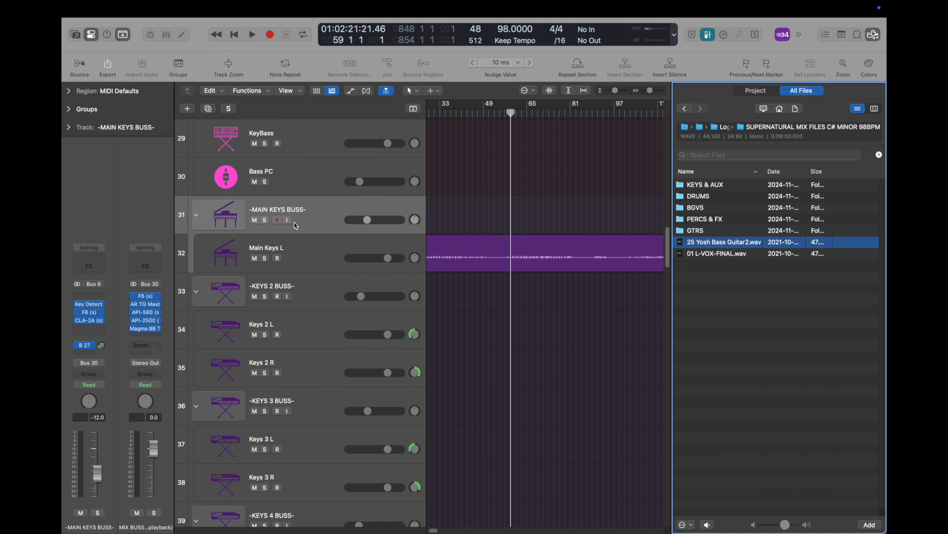
pyautogui.click(312, 237)
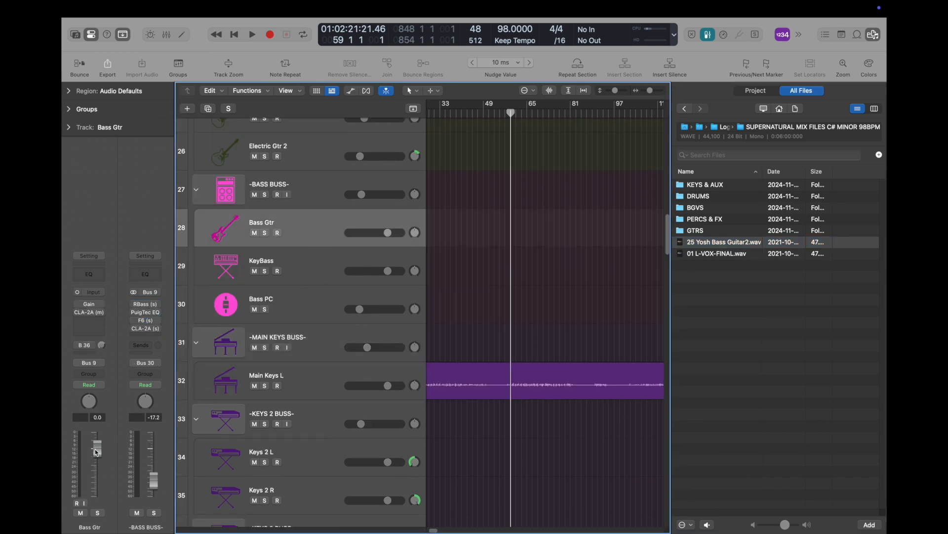
pyautogui.moveTo(721, 247)
pyautogui.mouseDown()
pyautogui.moveTo(668, 246)
pyautogui.moveTo(703, 251)
pyautogui.mouseUp()
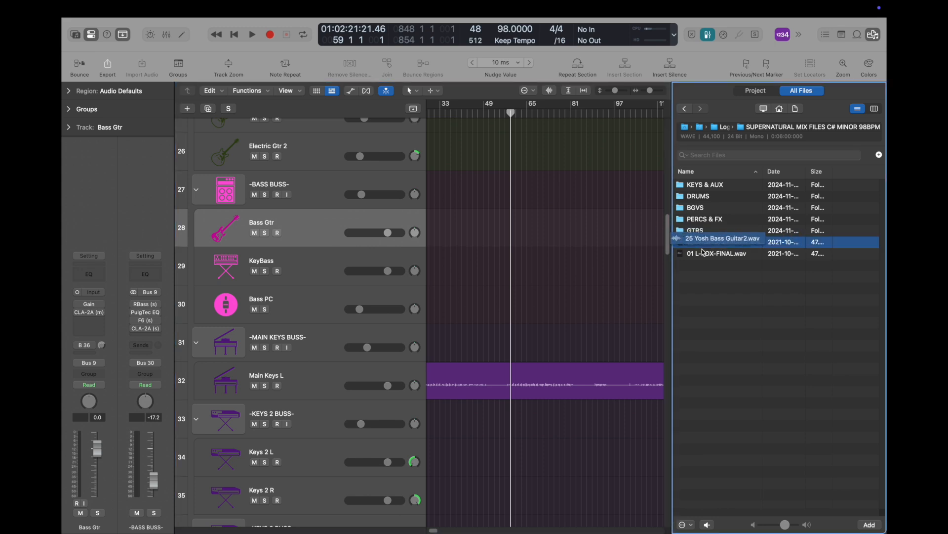
pyautogui.hscroll(-5, 514, 233)
pyautogui.scroll(10, 459, 236)
pyautogui.hscroll(-15, 460, 236)
pyautogui.moveTo(724, 242); pyautogui.dragTo(428, 229)
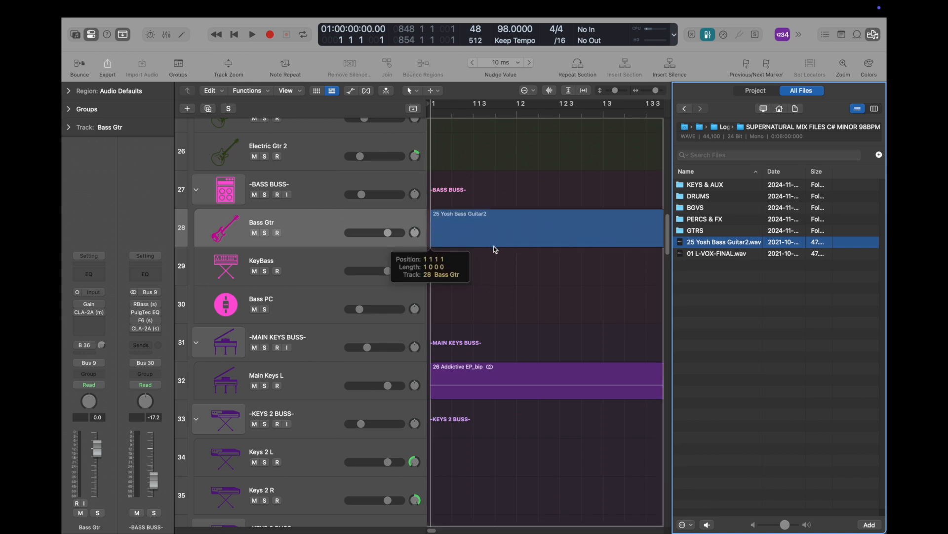
pyautogui.moveTo(495, 250); pyautogui.dragTo(494, 247)
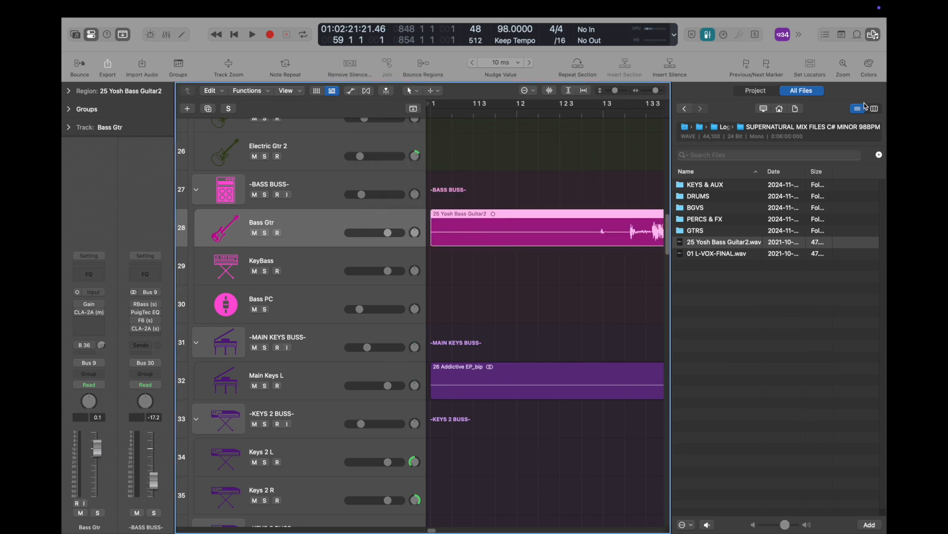
# Step: Show the Bass Gtr track notes and play the section around bar 61 to check the track's peak level
pyautogui.click(843, 35)
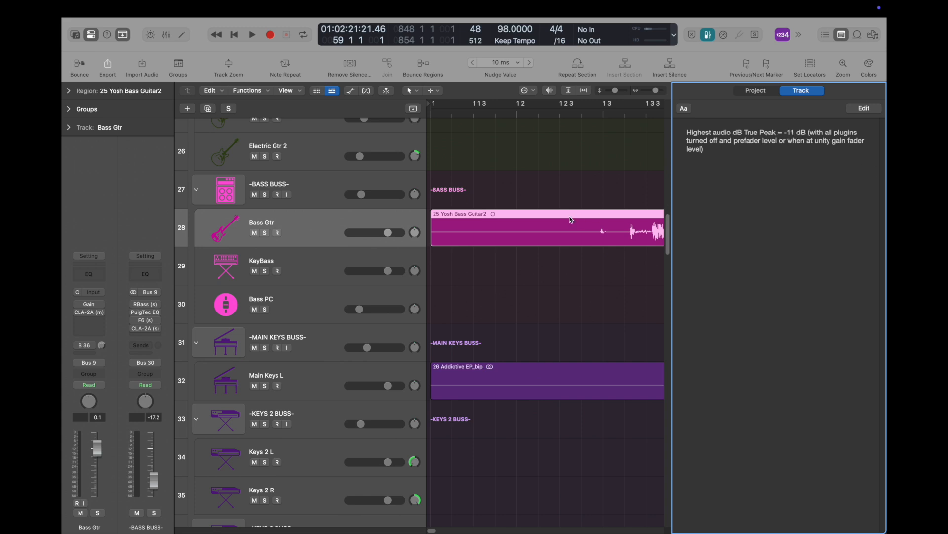
pyautogui.scroll(-10, 566, 218)
pyautogui.scroll(5, 479, 218)
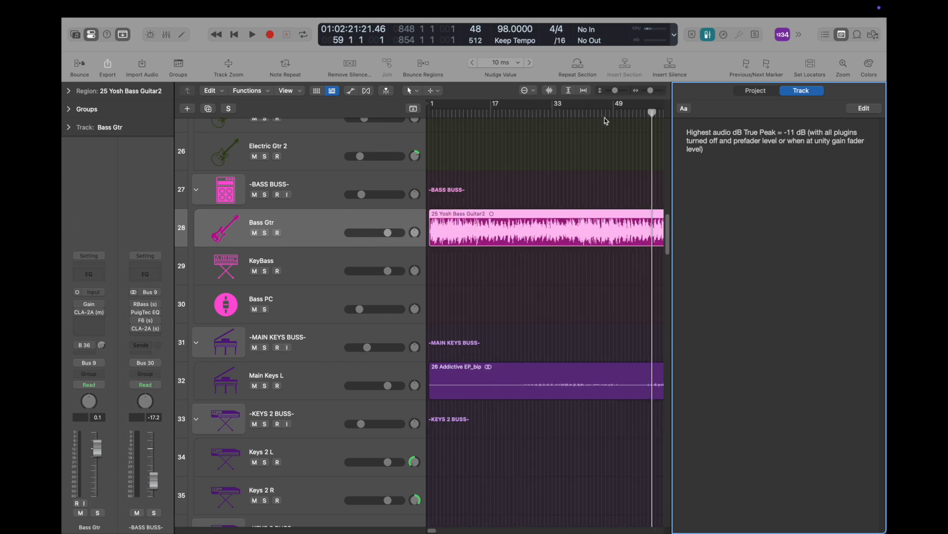
pyautogui.click(551, 92)
pyautogui.click(551, 91)
pyautogui.scroll(-5, 597, 194)
pyautogui.moveTo(486, 113); pyautogui.dragTo(486, 113)
pyautogui.press('space')
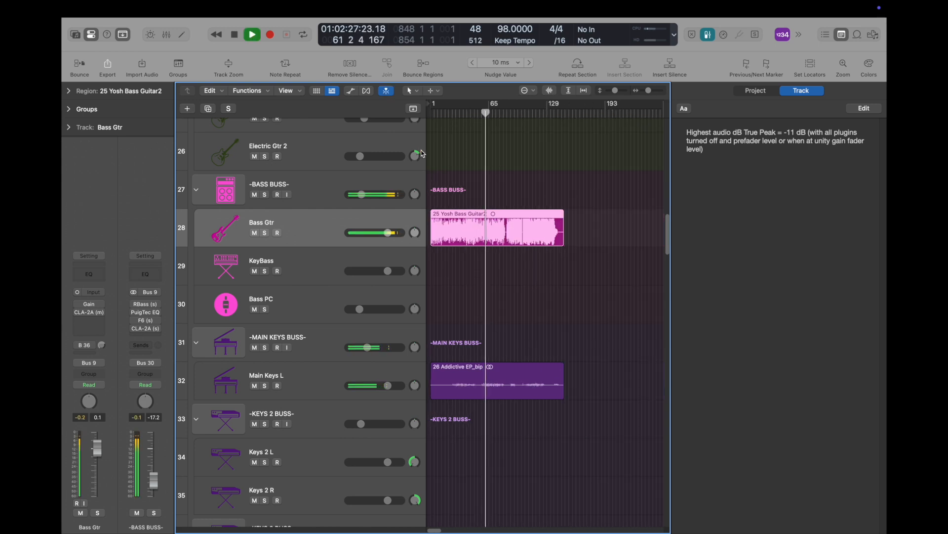
pyautogui.press('space')
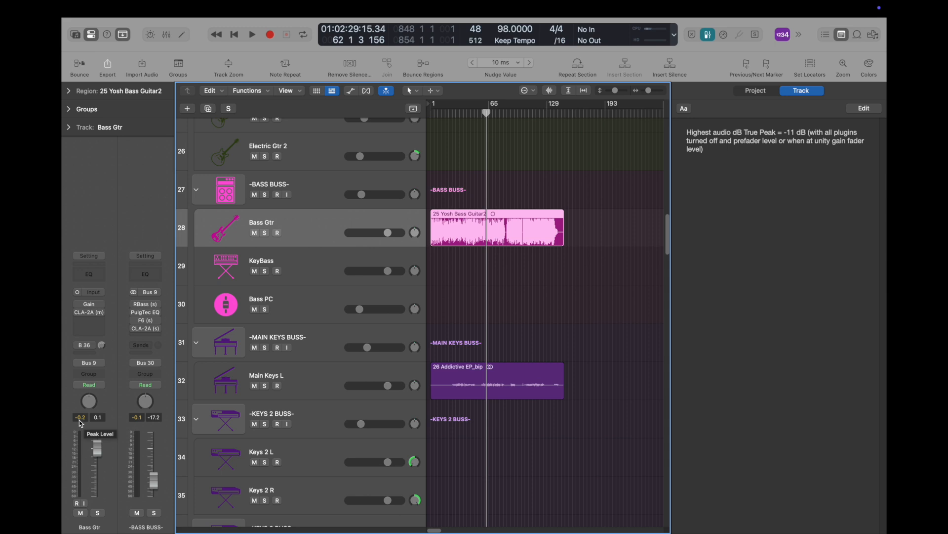
# Step: Enable the Gain plug-in on the Bass Gtr track and set its gain to -11.0 dB
pyautogui.moveTo(78, 305)
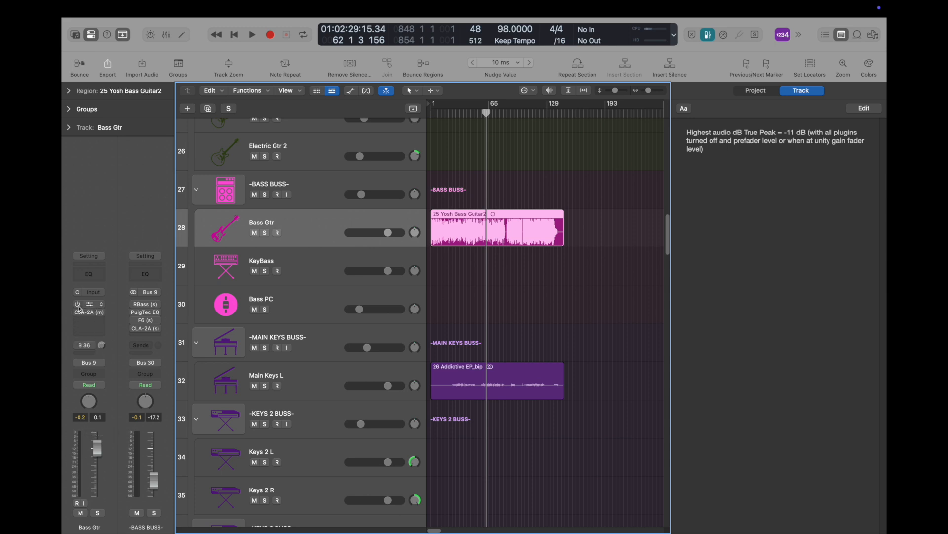
pyautogui.click(90, 304)
pyautogui.moveTo(374, 230); pyautogui.dragTo(372, 233)
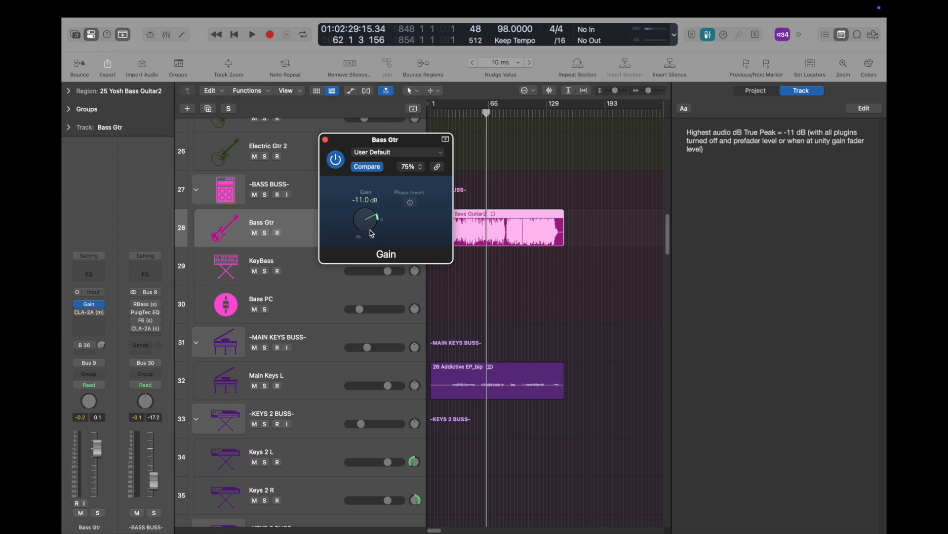
pyautogui.click(325, 139)
# Step: Play the song from bar 38 to recheck the Bass Gtr peak level
pyautogui.click(464, 113)
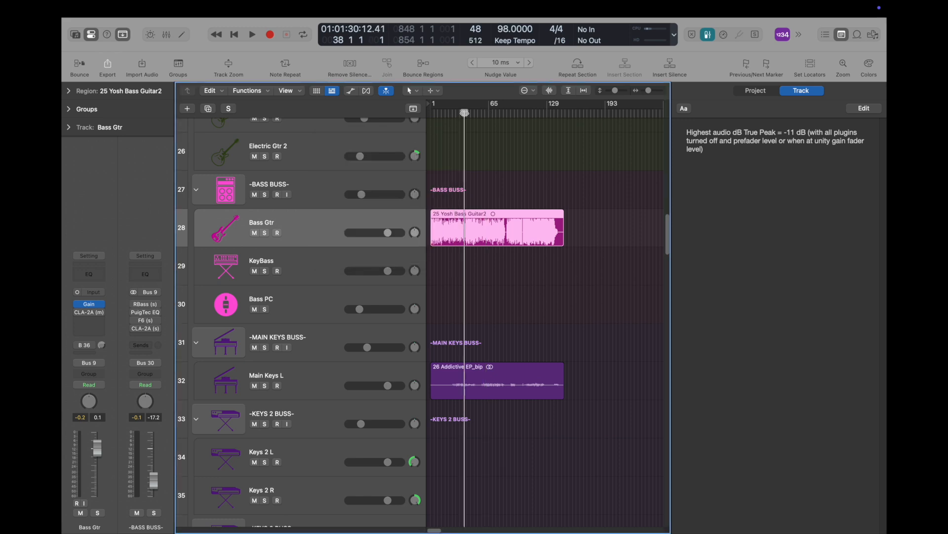
pyautogui.press('space')
pyautogui.moveTo(79, 312)
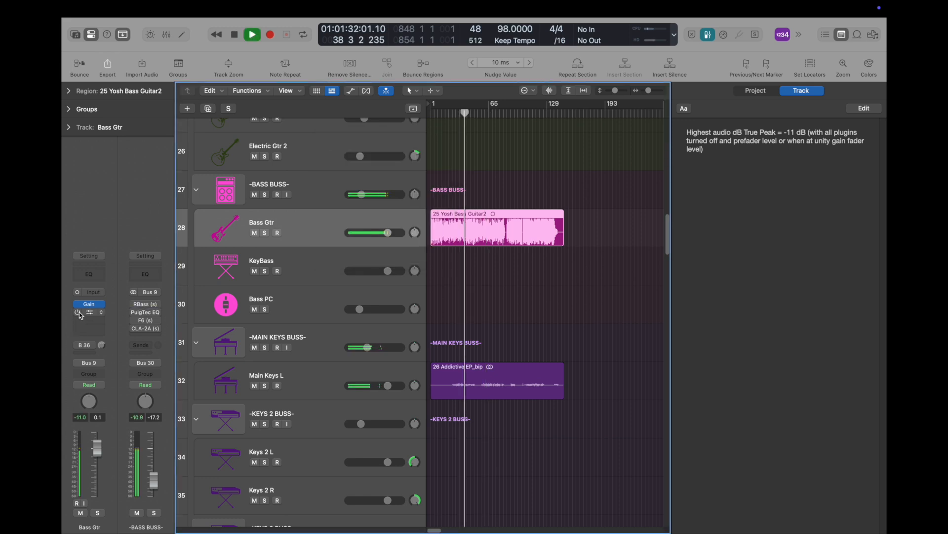
pyautogui.press('space')
# Step: Enable the CLA-2A compressor and the Bus 36 send on the Bass Gtr track
pyautogui.click(88, 312)
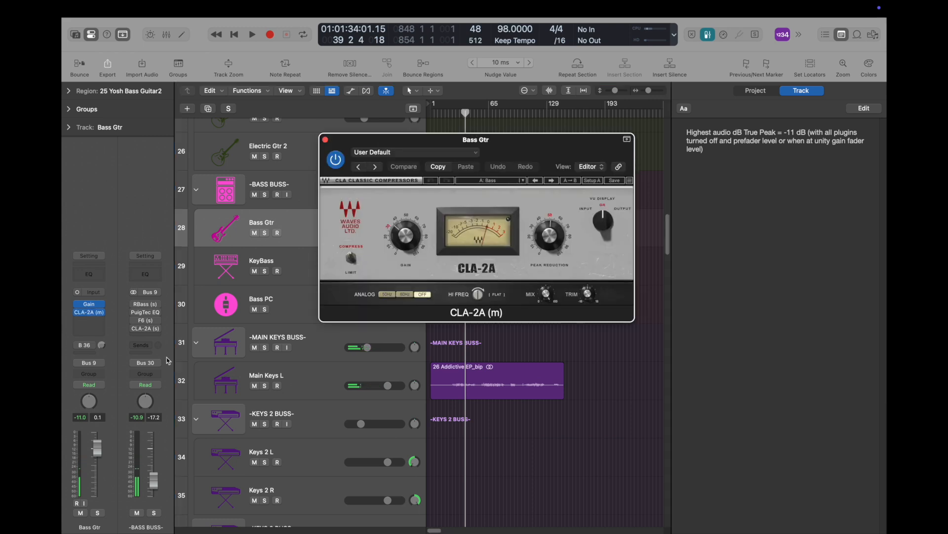
pyautogui.click(80, 345)
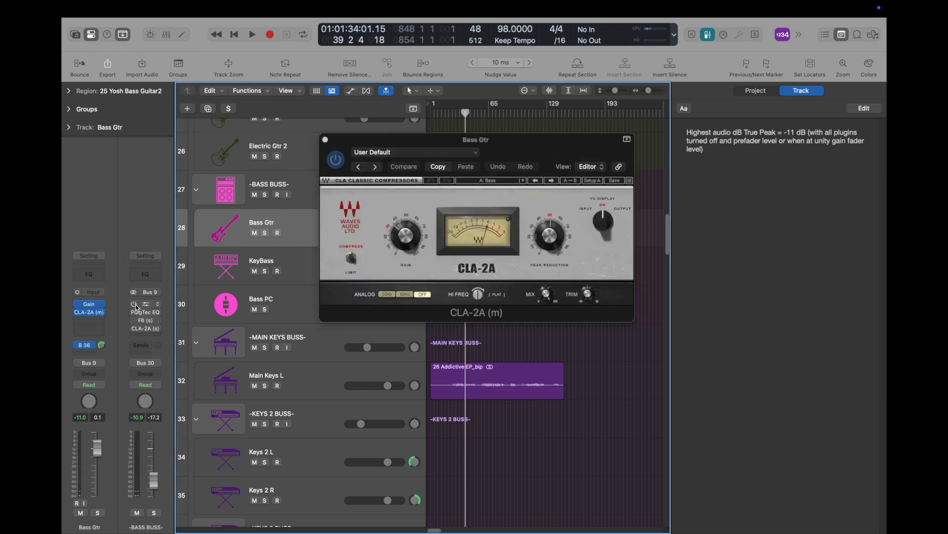
# Step: Enable all four plug-ins on the -BASS BUSS- and the CLA-76 and Magma BB plug-ins on the Bass PC channel
pyautogui.click(281, 309)
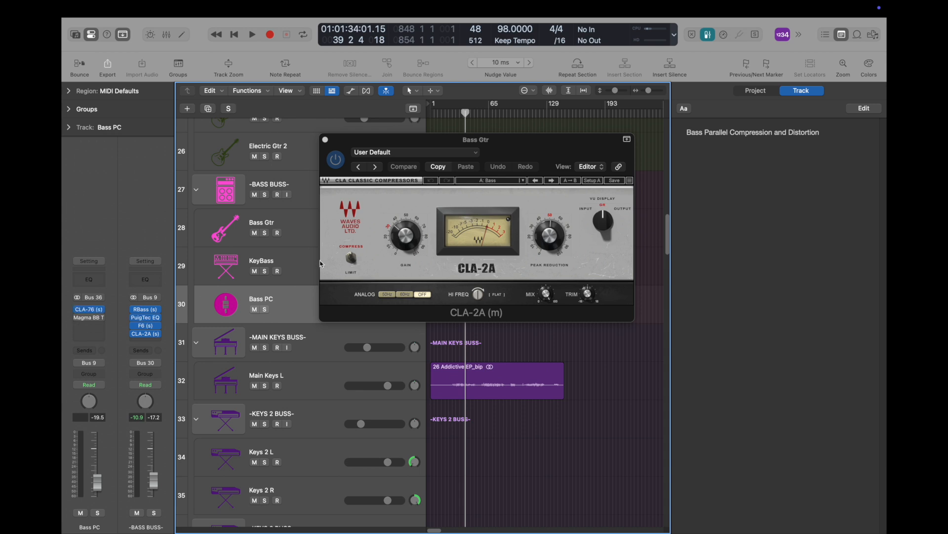
pyautogui.click(284, 242)
pyautogui.click(90, 347)
pyautogui.click(63, 349)
pyautogui.click(130, 329)
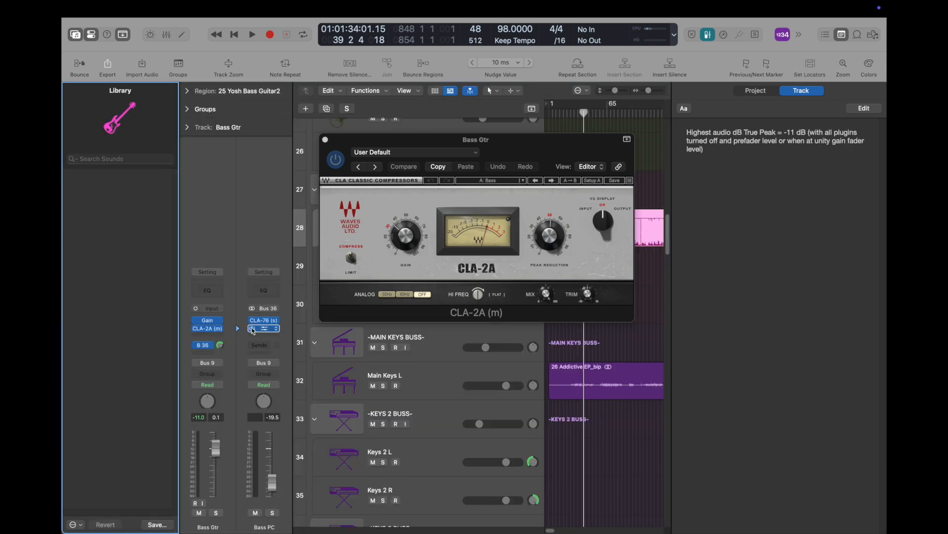
pyautogui.click(75, 34)
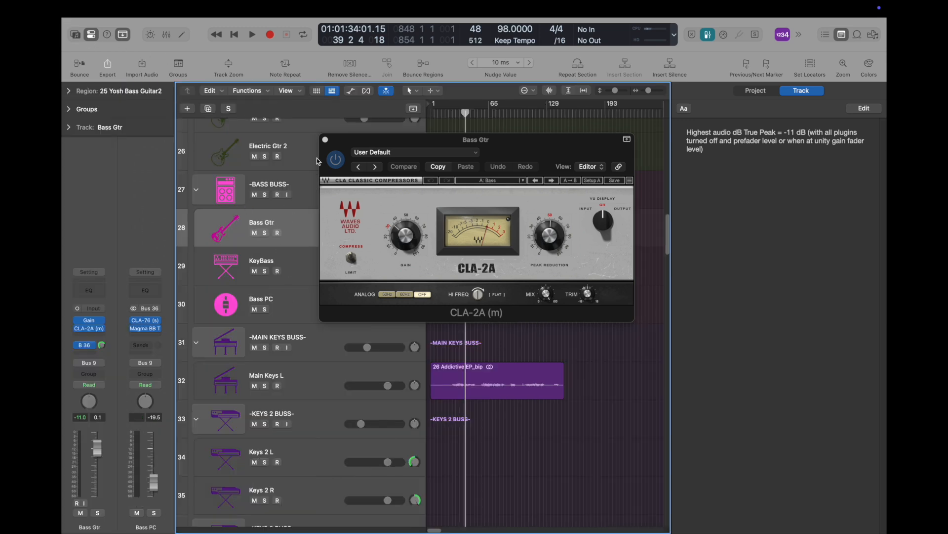
pyautogui.click(325, 140)
# Step: Show the -BASS BUSS- channel and play the song from bar 39 to check the processed bass level
pyautogui.click(321, 198)
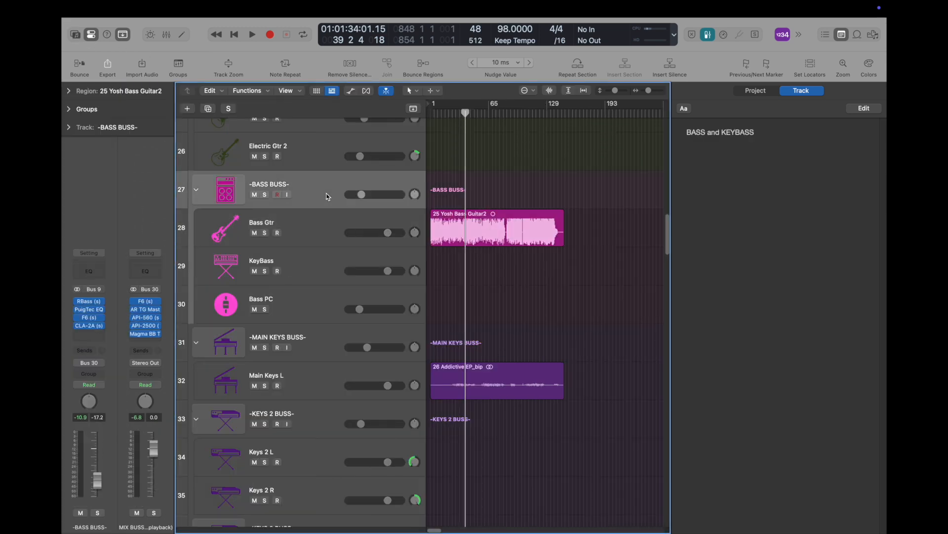
pyautogui.click(549, 91)
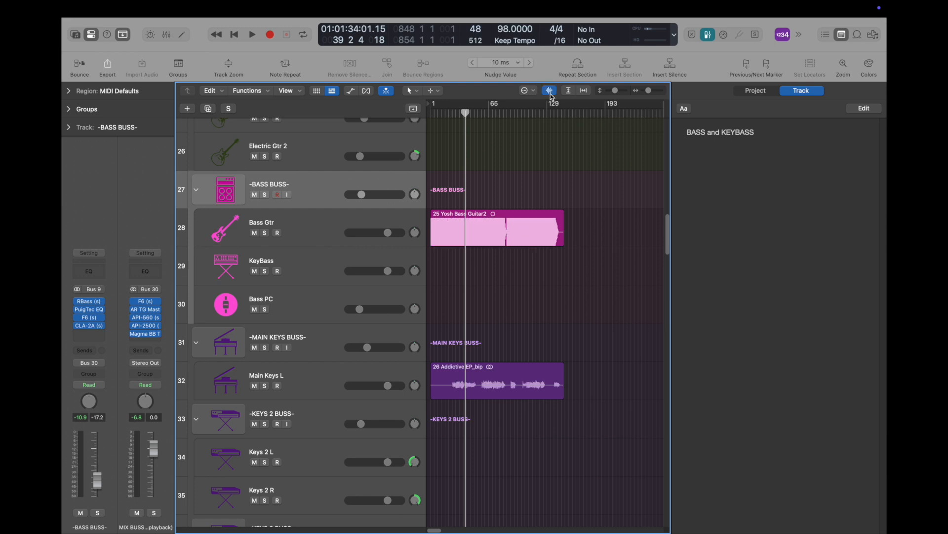
pyautogui.click(550, 92)
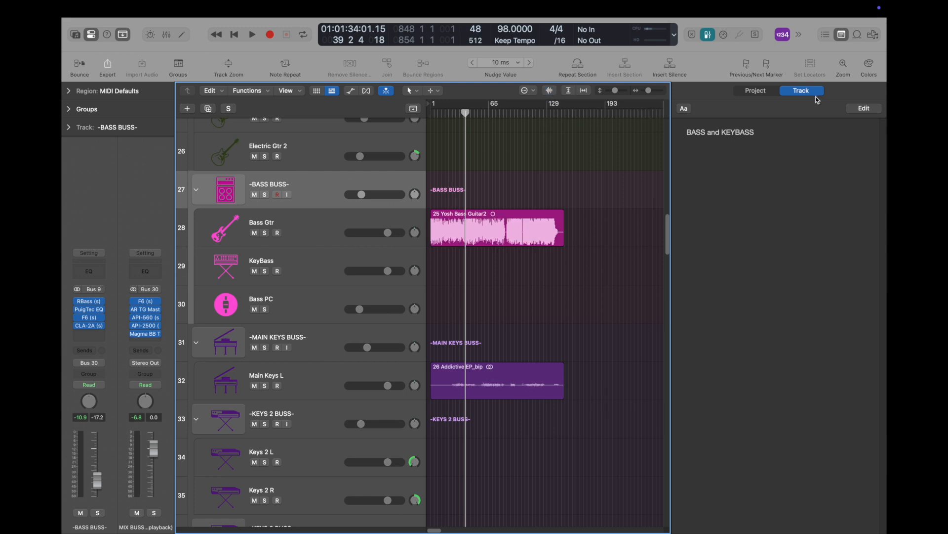
pyautogui.press('space')
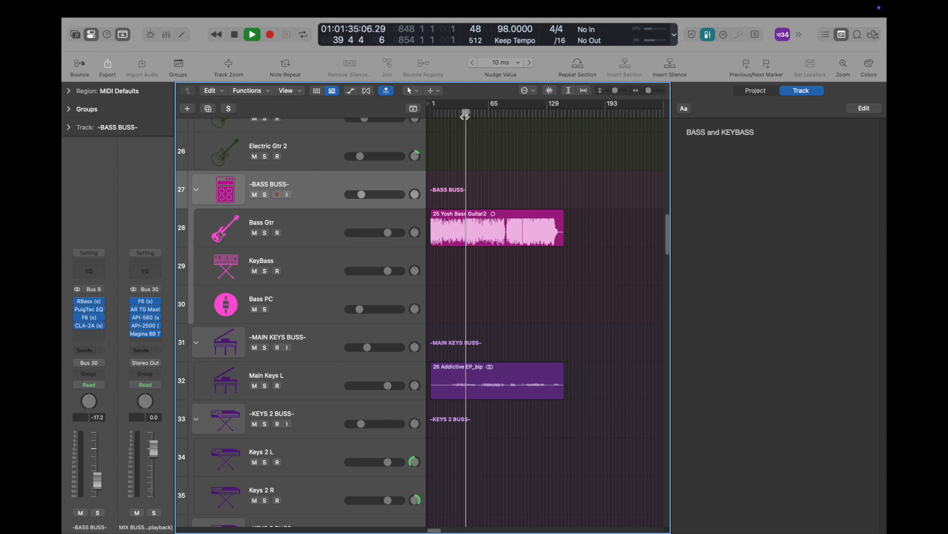
pyautogui.scroll(-2, 460, 291)
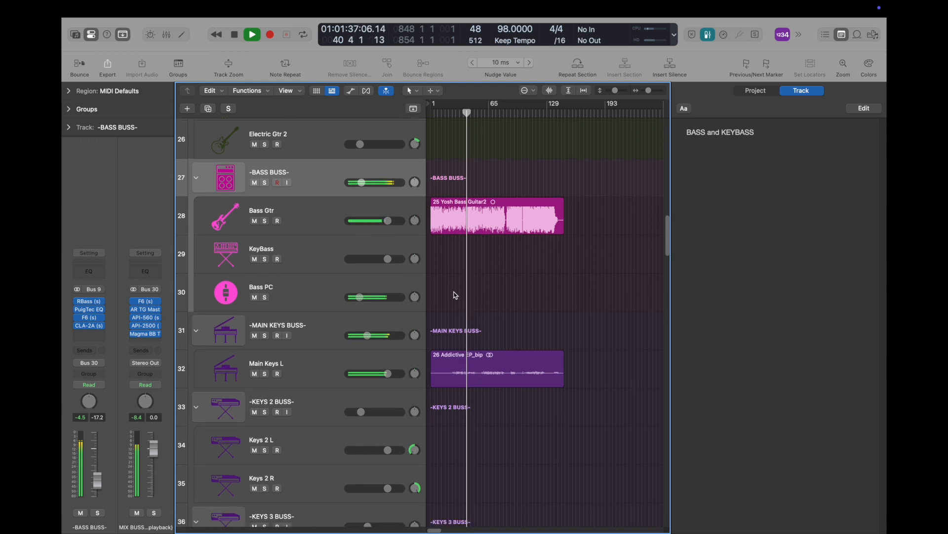
pyautogui.scroll(-1, 455, 295)
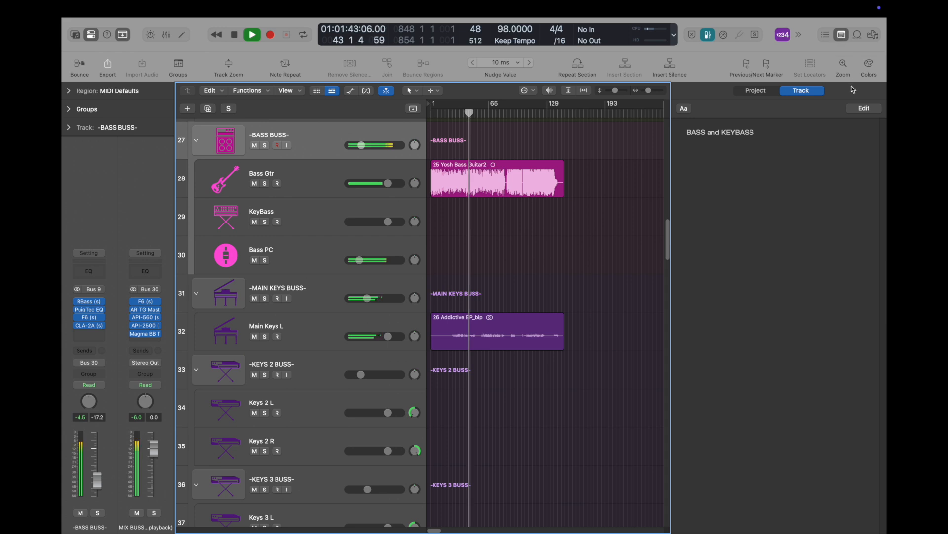
pyautogui.press('space')
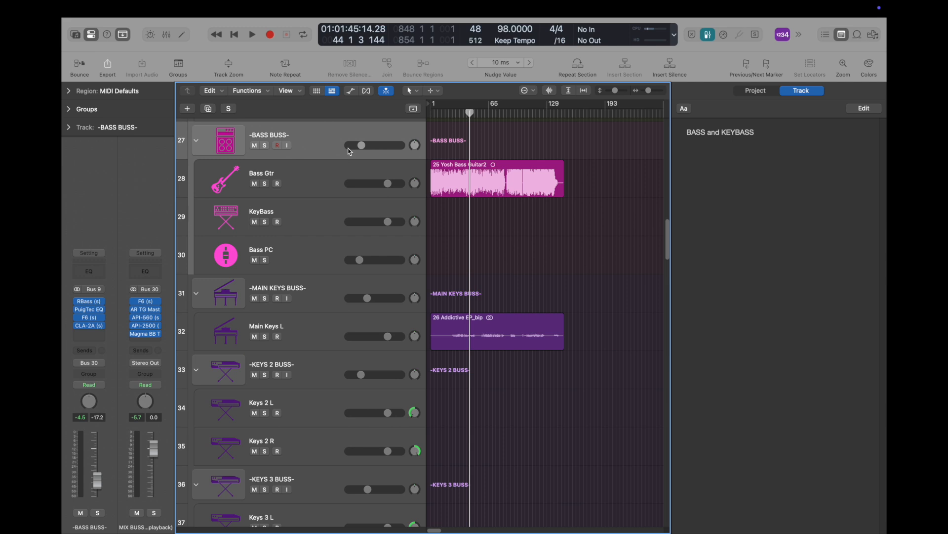
# Step: Play from bar 44 while viewing the CLA-2A compressor meters of the -BASS BUSS- and the Bass Gtr track
pyautogui.click(331, 174)
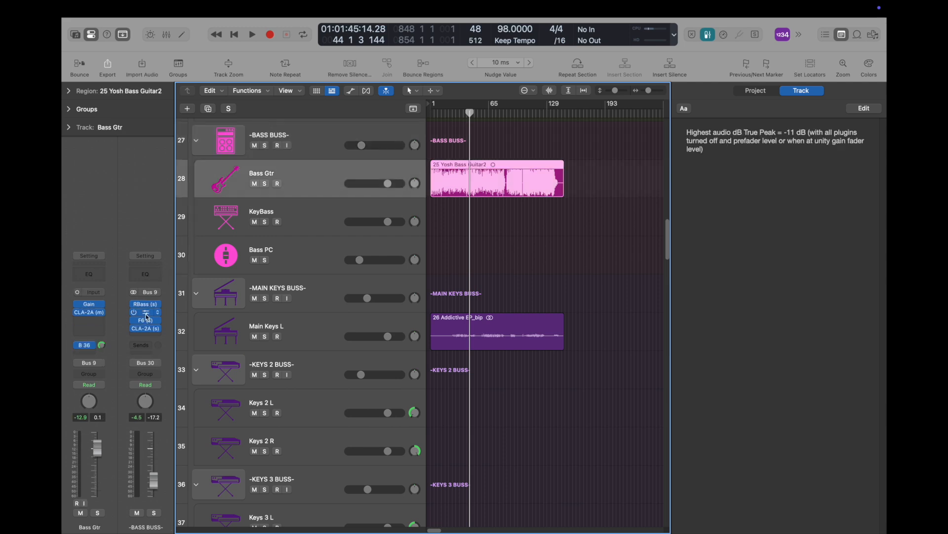
pyautogui.click(151, 329)
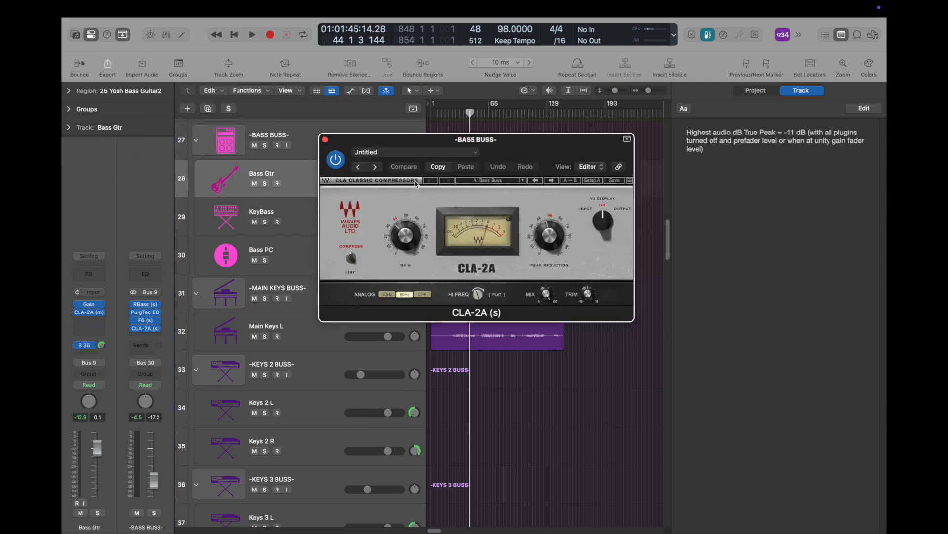
pyautogui.click(470, 114)
pyautogui.press('space')
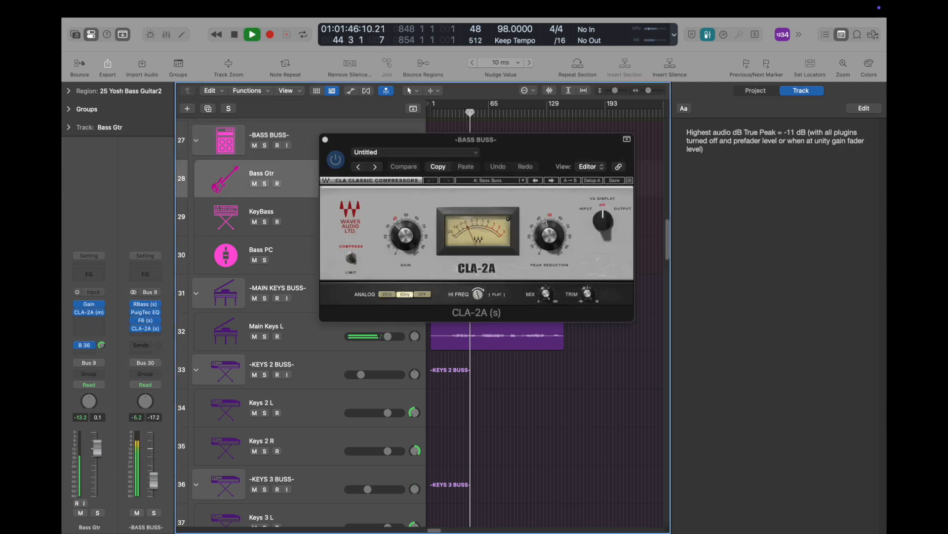
pyautogui.click(93, 315)
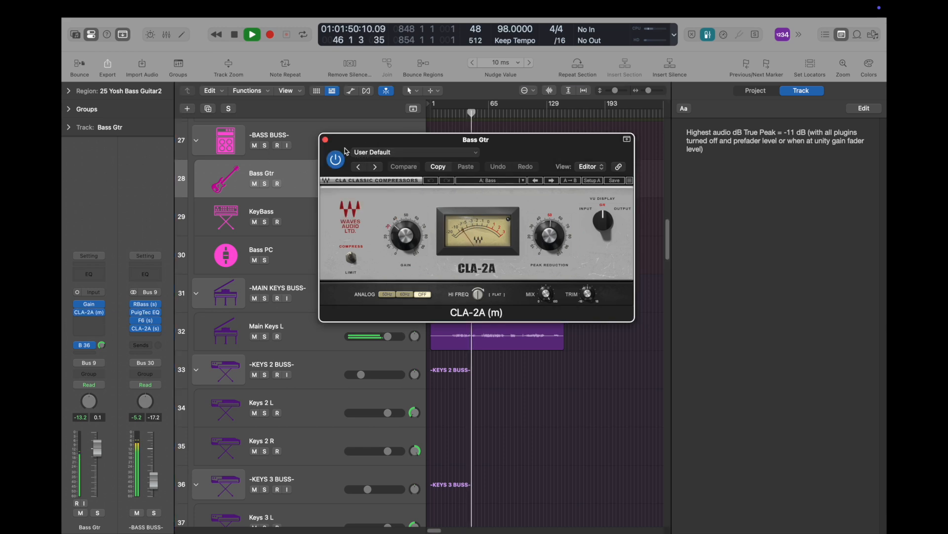
pyautogui.click(325, 140)
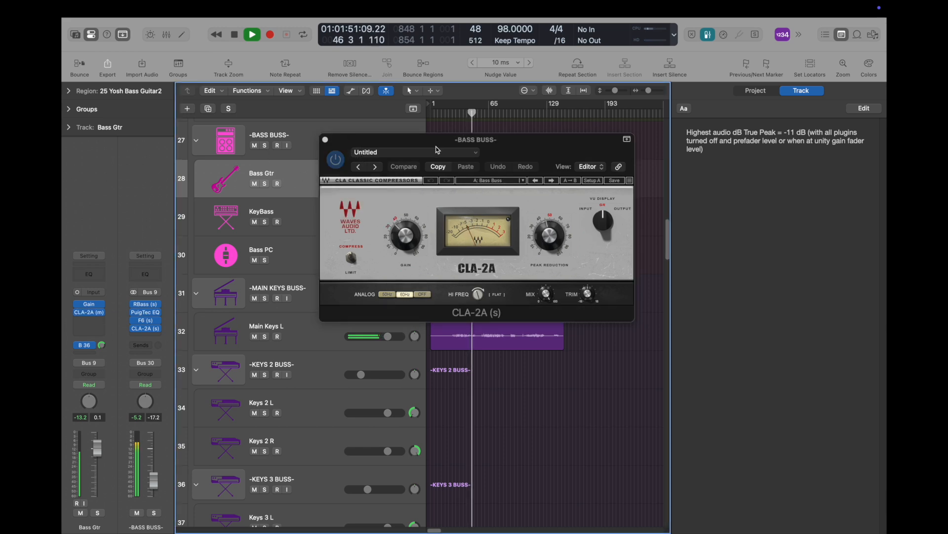
pyautogui.click(325, 140)
pyautogui.press('space')
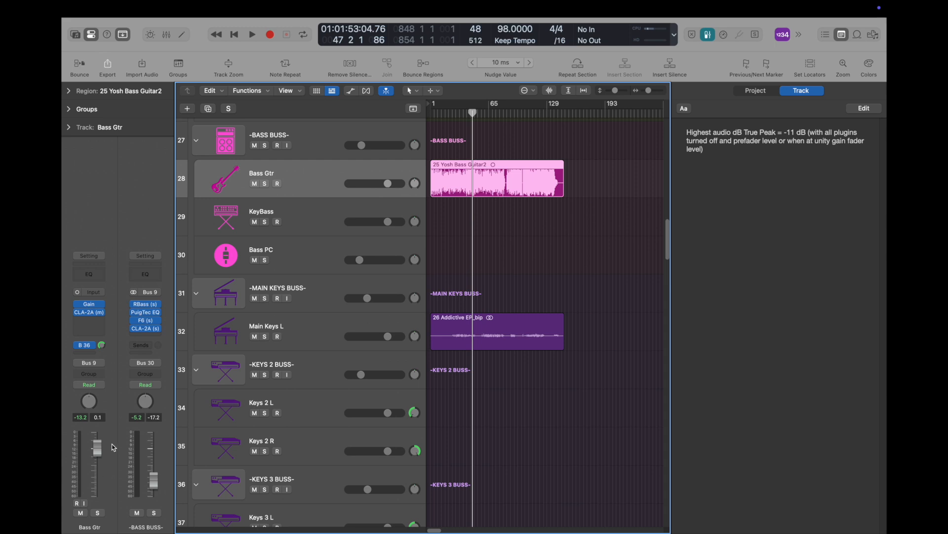
# Step: Lower the Bass Gtr track's fader to -4.0 dB and play the song from bar 47 to hear the change
pyautogui.moveTo(98, 447); pyautogui.dragTo(97, 459)
pyautogui.click(473, 113)
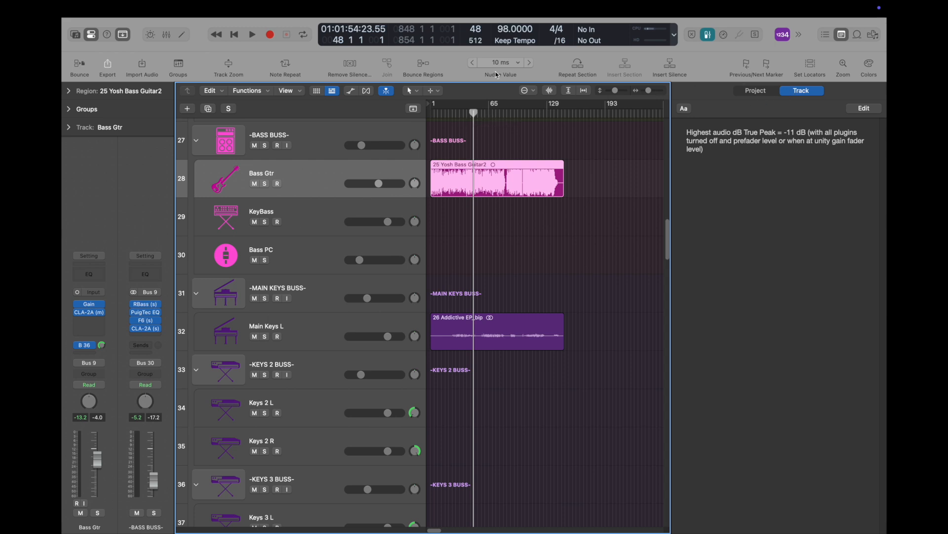
pyautogui.press('space')
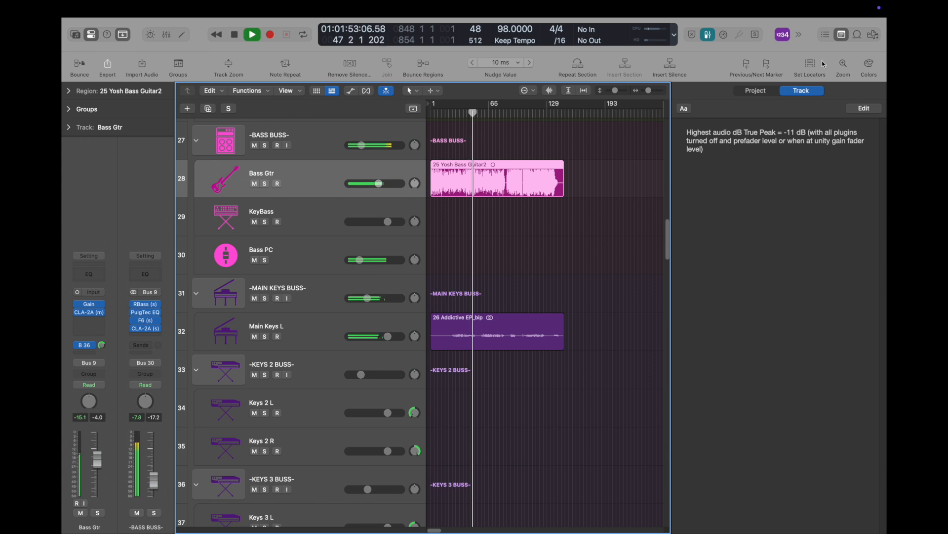
# Step: Shrink the tracks to their compact height and open the DRUMS folder of the mix files, sorted by ascending name
pyautogui.click(842, 35)
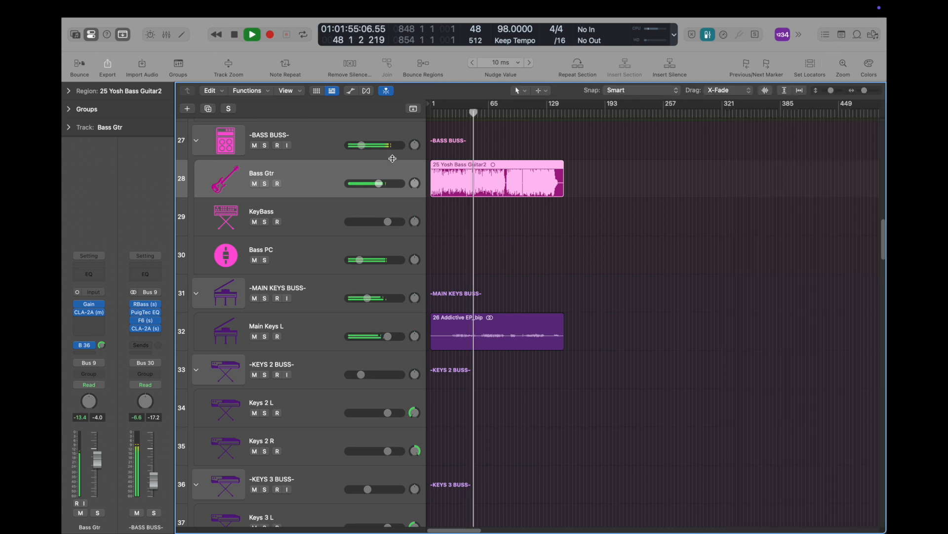
pyautogui.moveTo(833, 87); pyautogui.dragTo(831, 91)
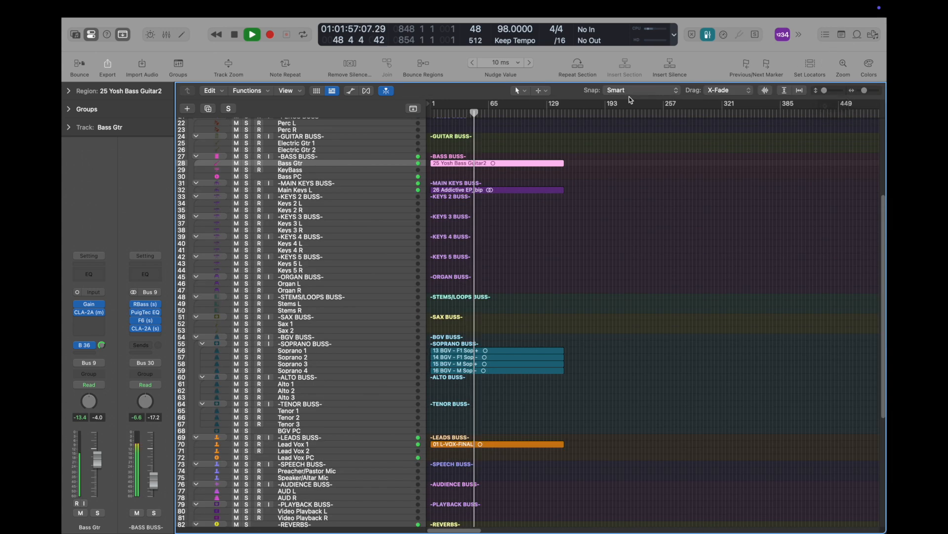
pyautogui.press('space')
pyautogui.scroll(5, 478, 148)
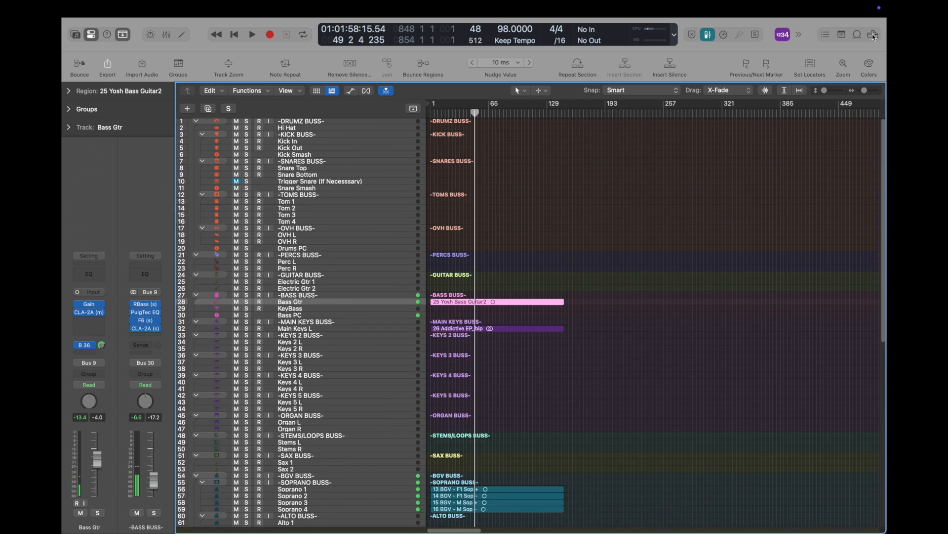
pyautogui.click(874, 34)
pyautogui.click(713, 202)
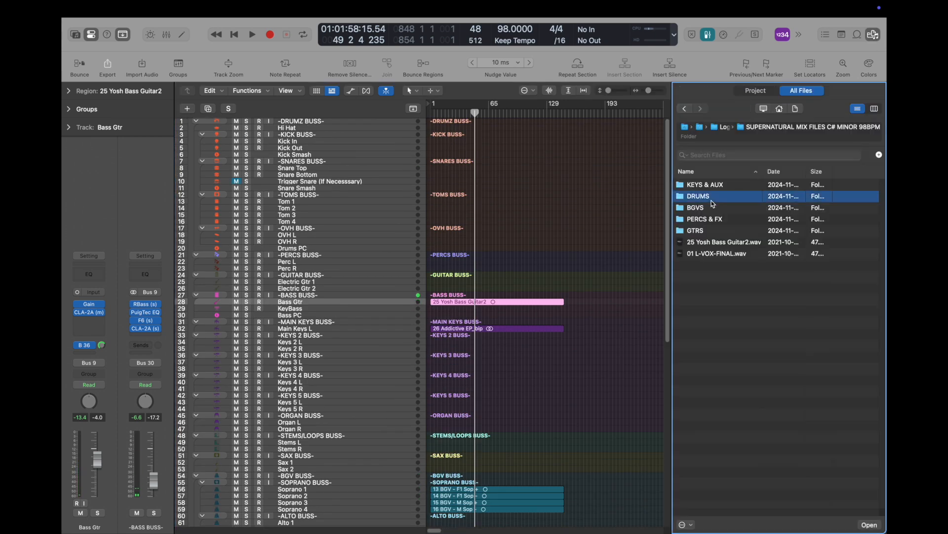
pyautogui.doubleClick(713, 202)
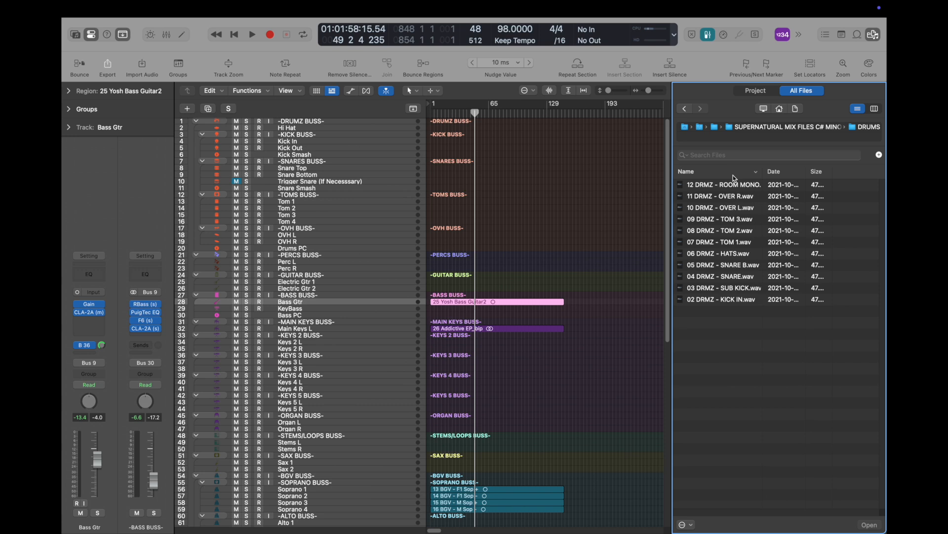
pyautogui.click(734, 187)
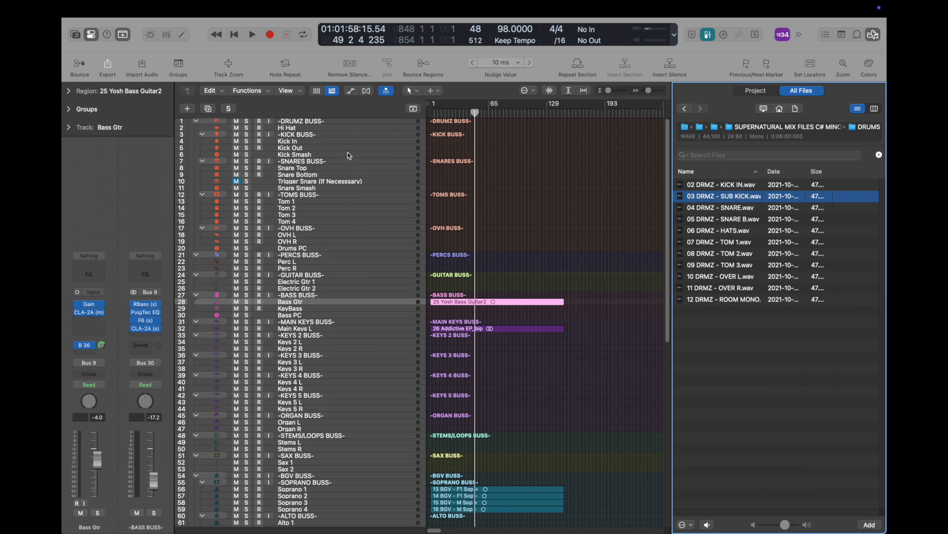
# Step: Import 02 DRMZ - KICK IN.wav onto the Kick In track and 03 DRMZ - SUB KICK.wav onto Kick Out, both at bar 1
pyautogui.click(339, 141)
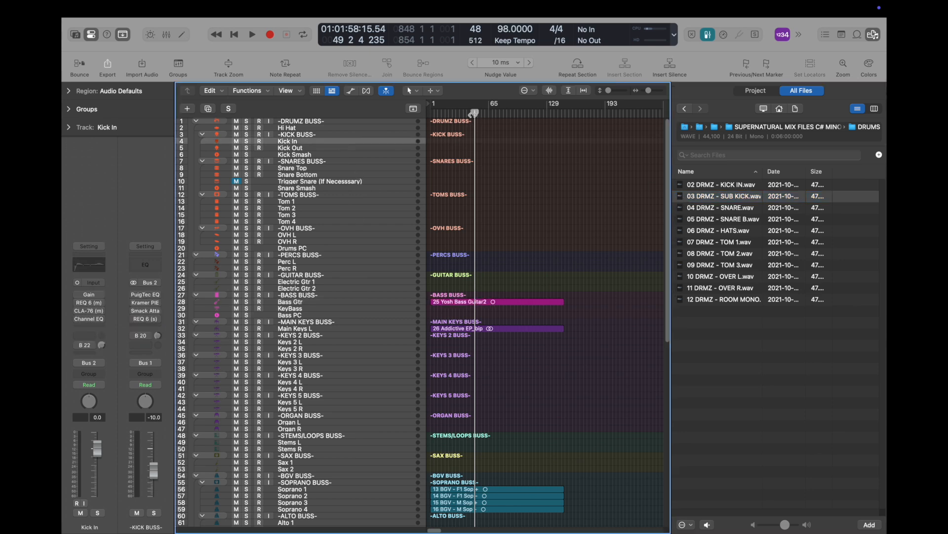
pyautogui.moveTo(473, 114); pyautogui.dragTo(404, 113)
pyautogui.scroll(10, 426, 225)
pyautogui.scroll(1, 424, 225)
pyautogui.hscroll(-20, 423, 224)
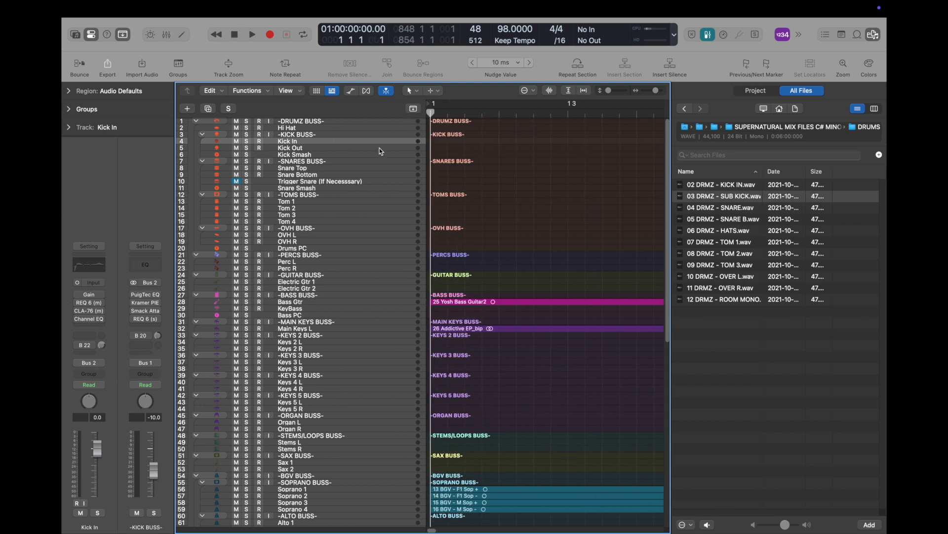
pyautogui.click(695, 196)
pyautogui.moveTo(716, 188); pyautogui.dragTo(439, 145)
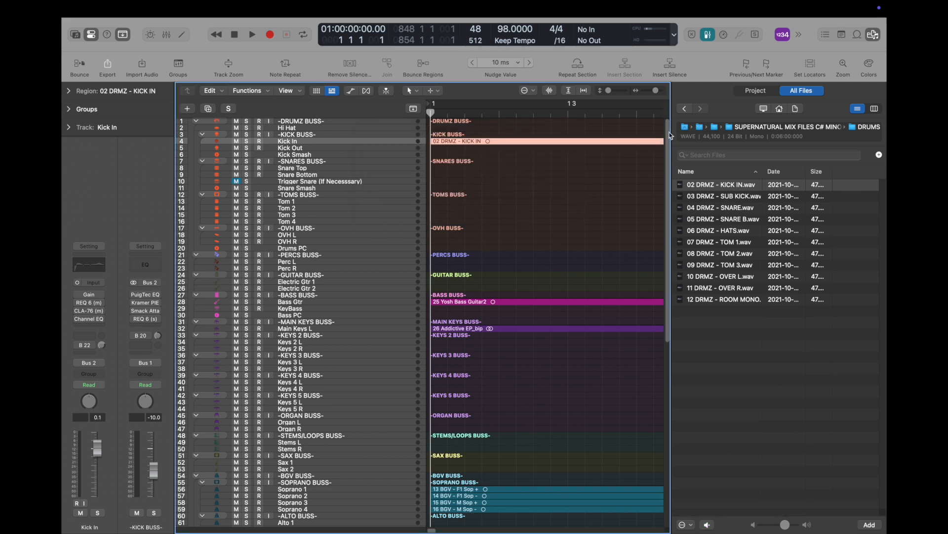
pyautogui.click(722, 198)
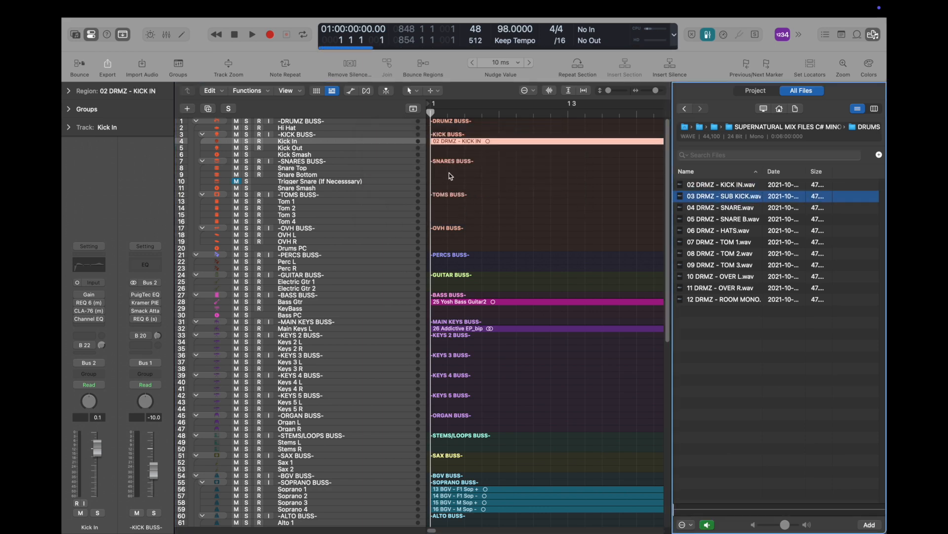
pyautogui.moveTo(698, 197); pyautogui.dragTo(426, 146)
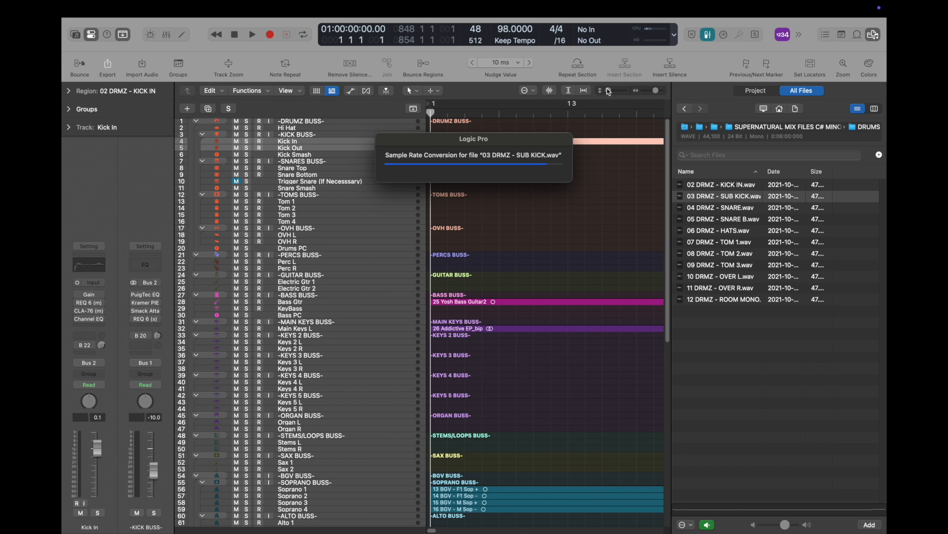
# Step: Enlarge the tracks and import 04 DRMZ - SNARE.wav onto Snare Top and 05 DRMZ - SNARE B.wav onto Snare Bottom at bar 1
pyautogui.moveTo(608, 92); pyautogui.dragTo(615, 115)
pyautogui.click(722, 208)
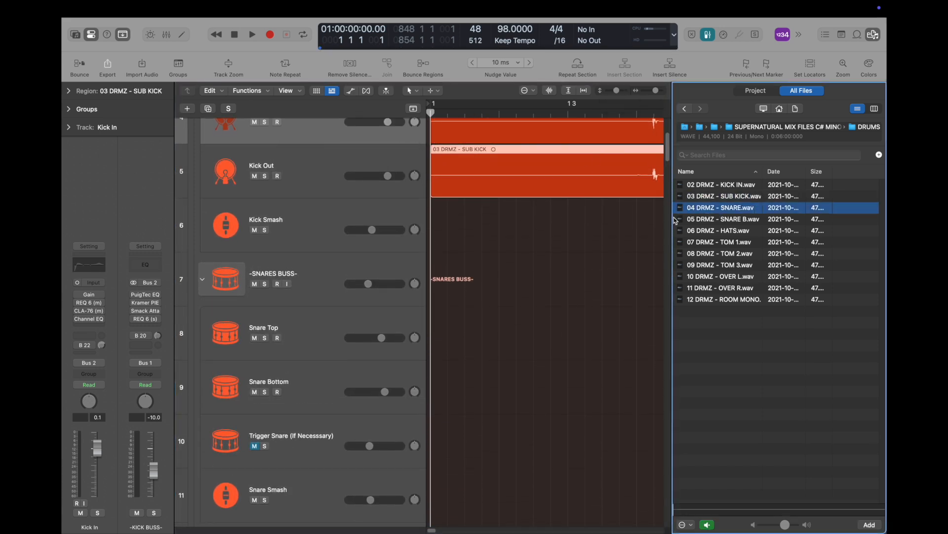
pyautogui.moveTo(722, 209); pyautogui.dragTo(430, 335)
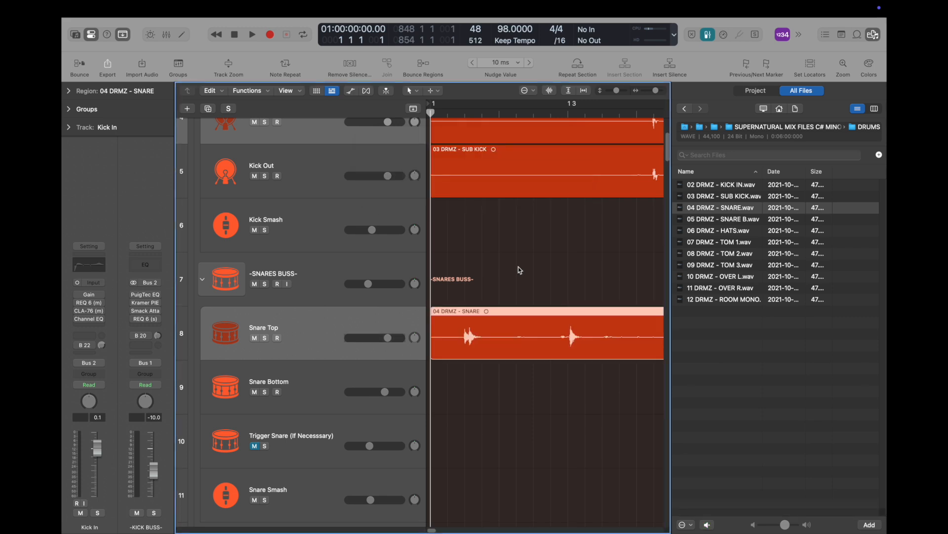
pyautogui.scroll(-1, 572, 265)
pyautogui.scroll(-4, 535, 268)
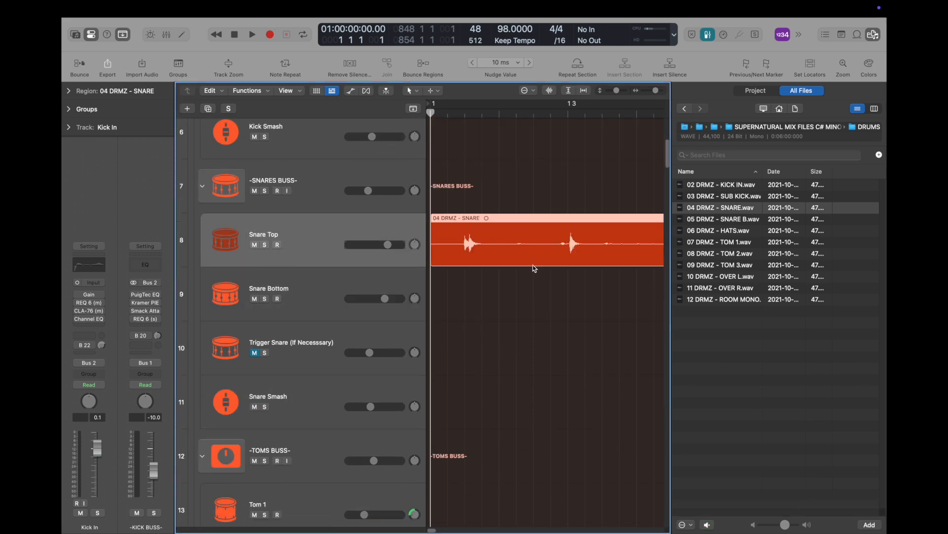
pyautogui.click(733, 220)
pyautogui.moveTo(725, 223); pyautogui.dragTo(435, 299)
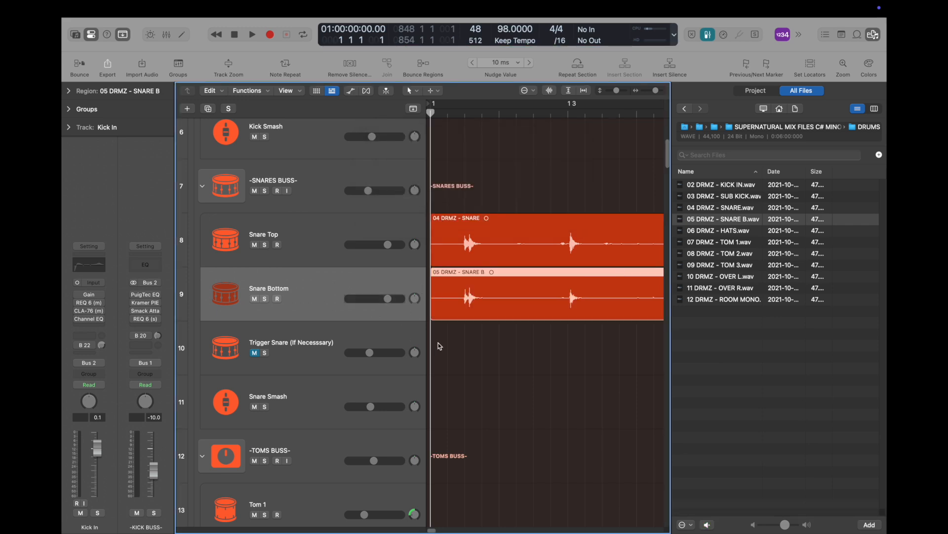
# Step: Try to import 06 DRMZ - HATS.wav onto the Hi Hat track at bar 1
pyautogui.scroll(5, 439, 346)
pyautogui.scroll(-5, 440, 345)
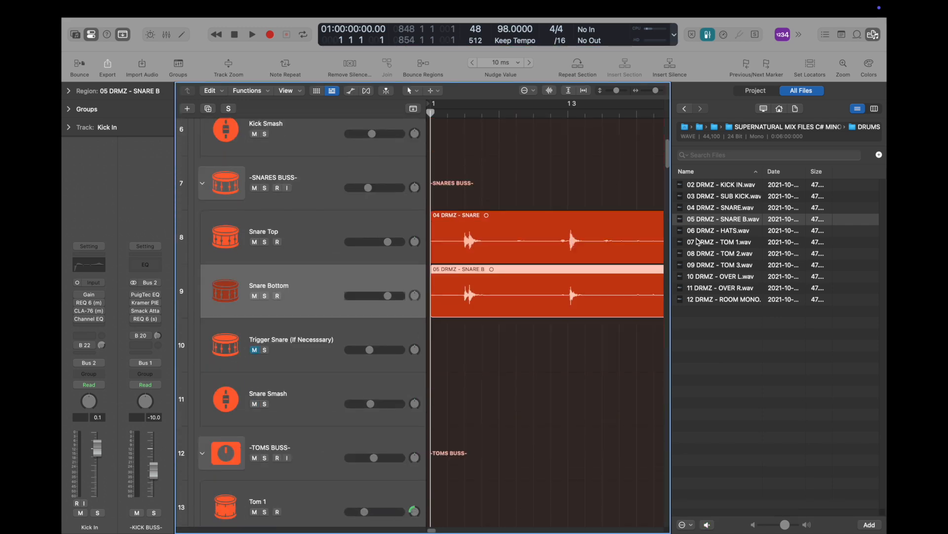
pyautogui.click(706, 230)
pyautogui.scroll(5, 588, 275)
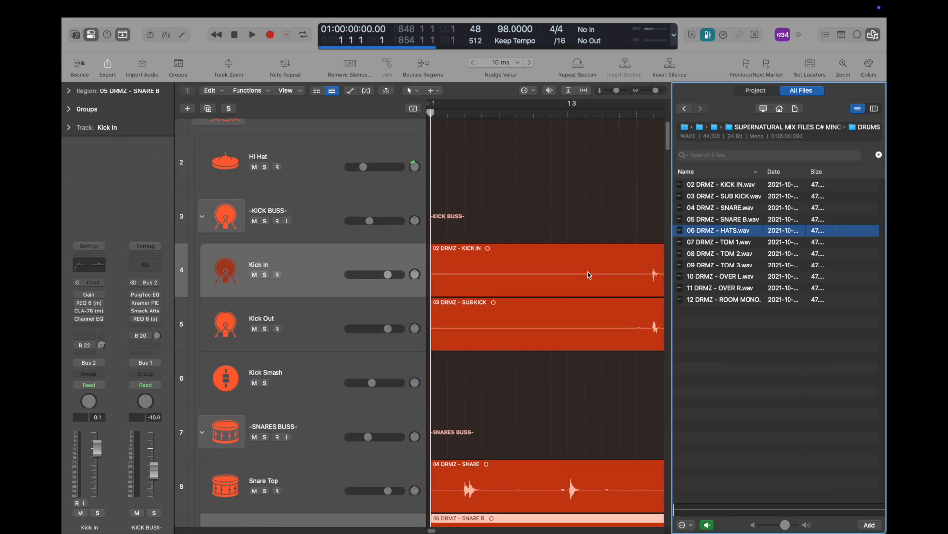
pyautogui.moveTo(727, 230); pyautogui.dragTo(488, 183)
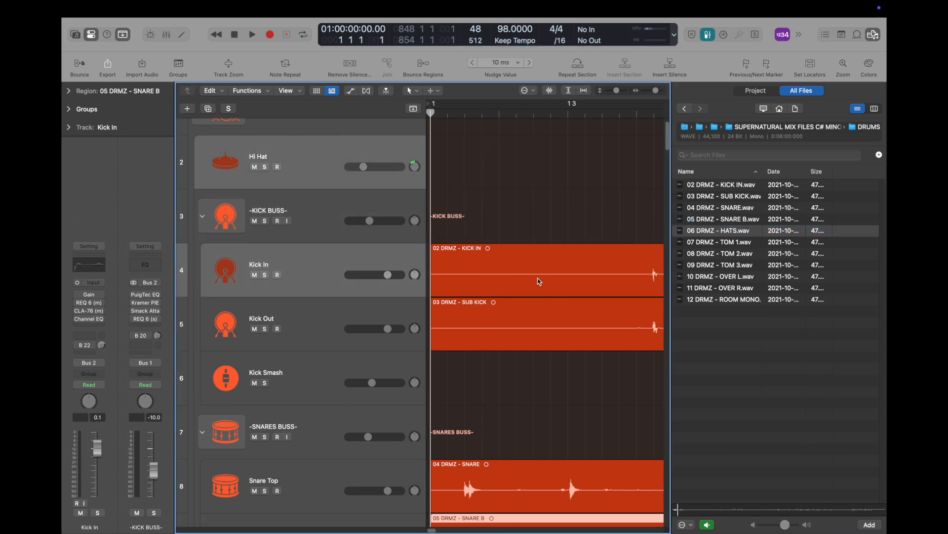
pyautogui.scroll(-5, 566, 257)
pyautogui.scroll(-3, 565, 256)
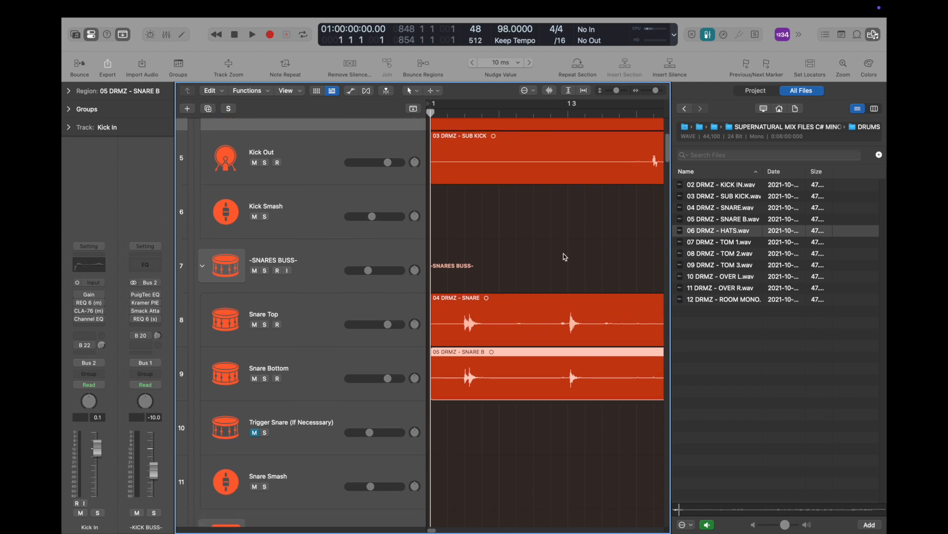
# Step: Play the opening of the drum tracks briefly and return the playhead to bar 1
pyautogui.scroll(-5, 566, 256)
pyautogui.press('space')
pyautogui.press('space')
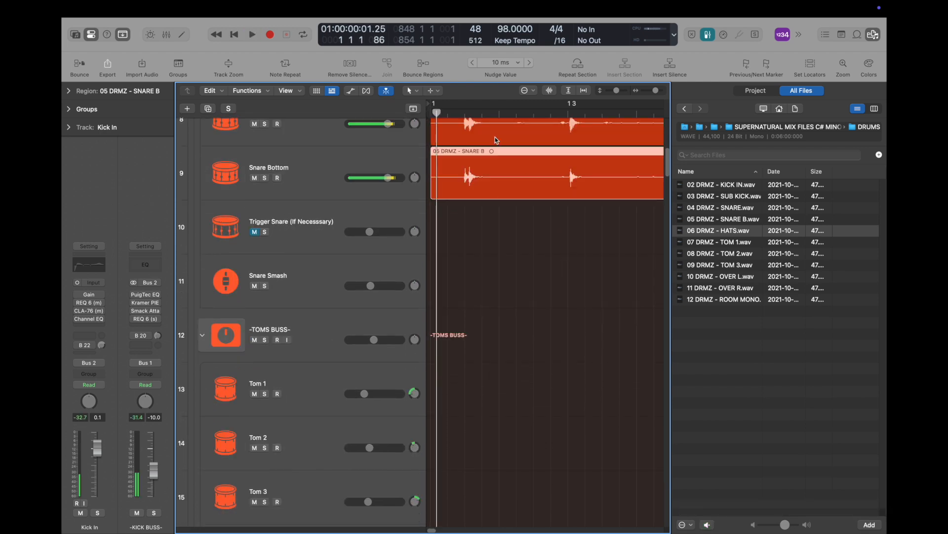
pyautogui.moveTo(438, 113); pyautogui.dragTo(380, 113)
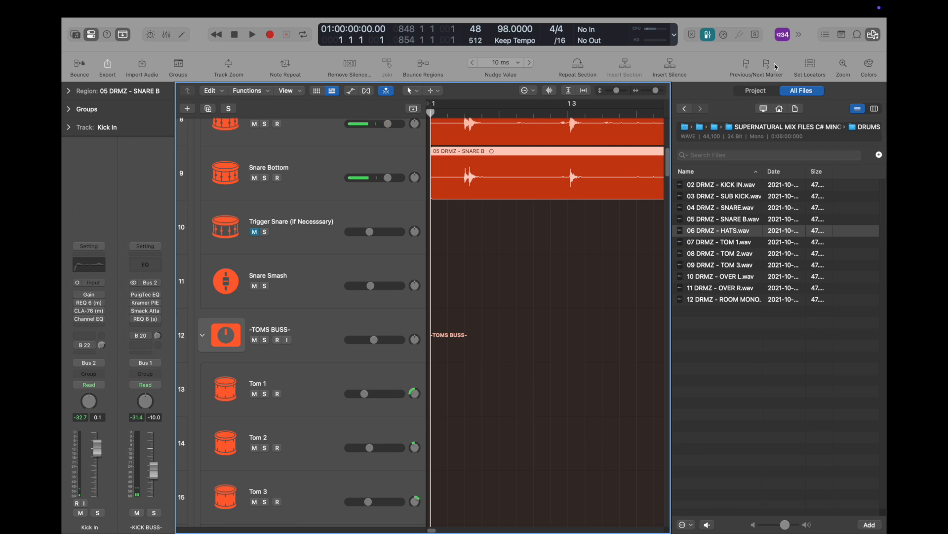
# Step: Remove the imported kick and snare regions one after another, and restore all four by undoing the removals
pyautogui.scroll(10, 568, 228)
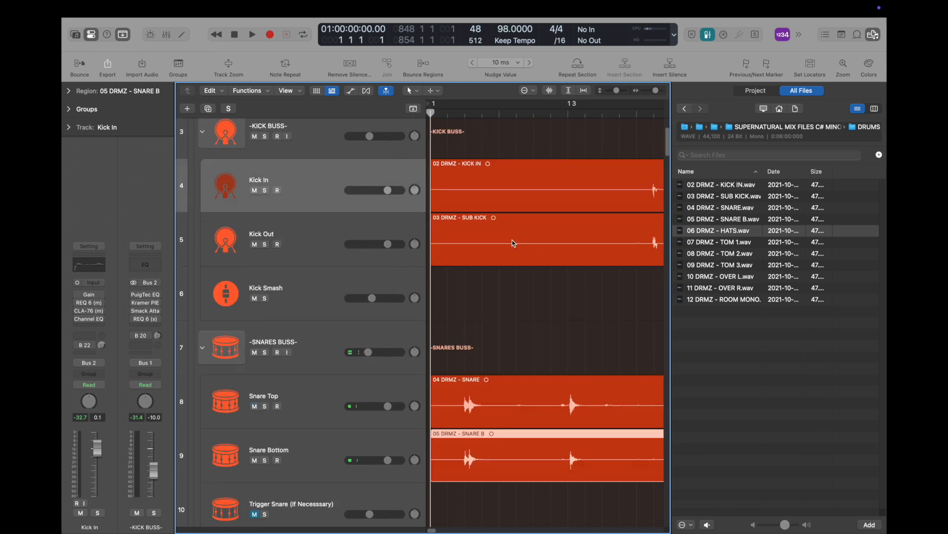
pyautogui.scroll(-1, 496, 235)
pyautogui.press('Delete')
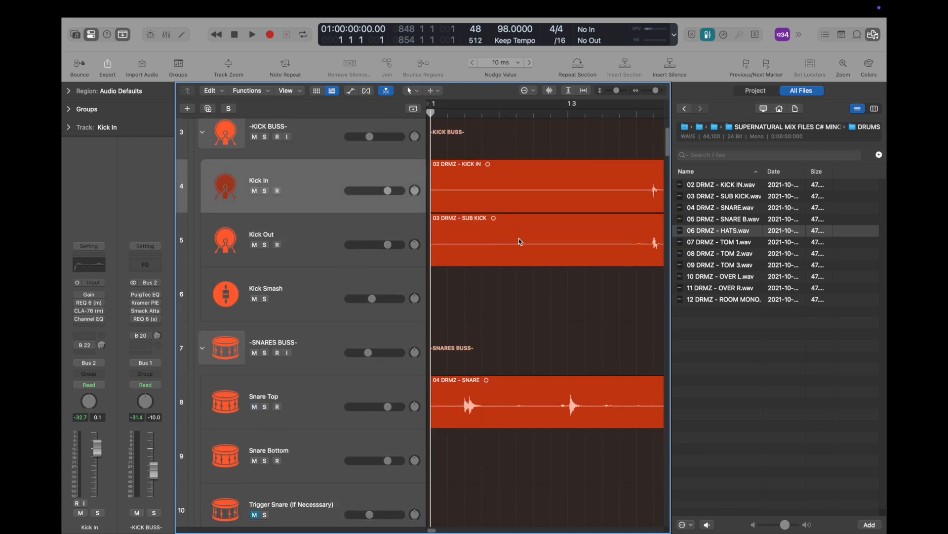
pyautogui.press('Delete')
pyautogui.press('Delete')
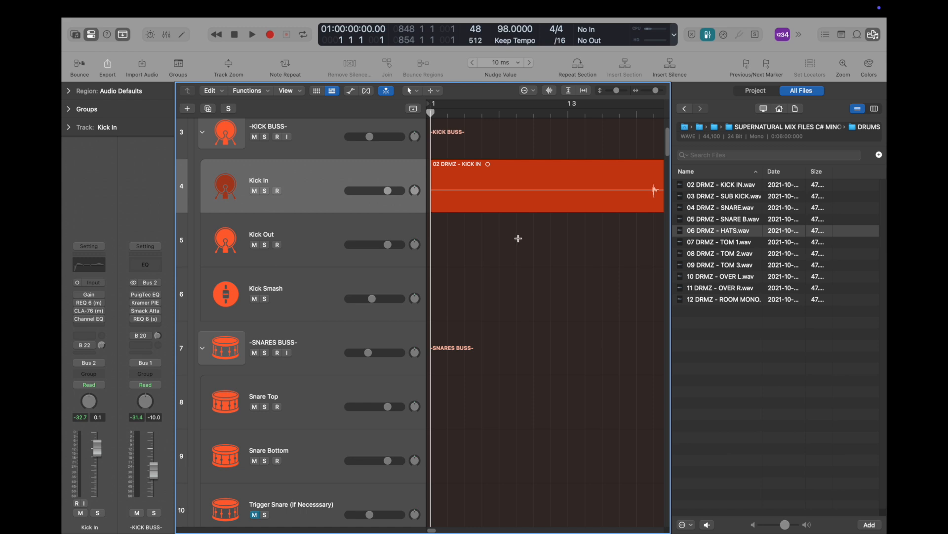
pyautogui.press('Delete')
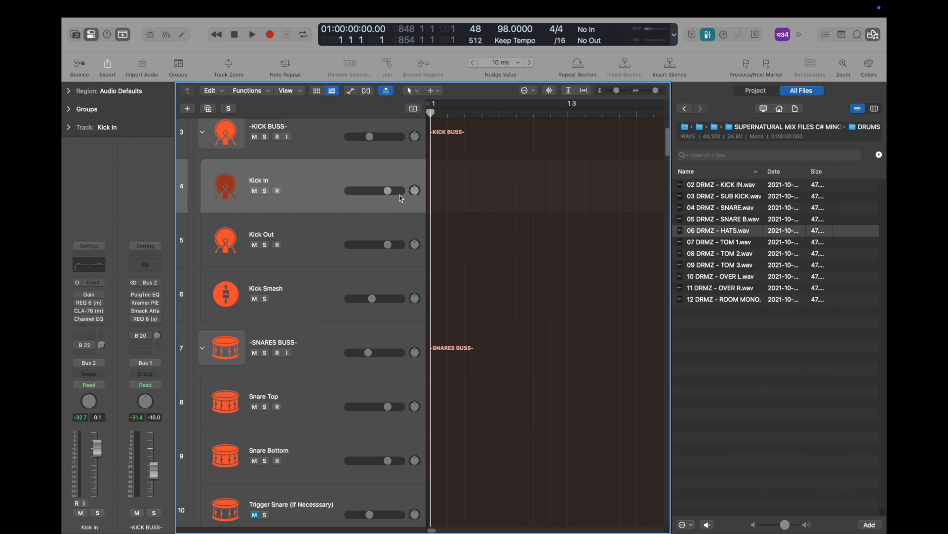
pyautogui.press('super+z')
pyautogui.press('super+z')
pyautogui.press('super+z')
pyautogui.press('super+z')
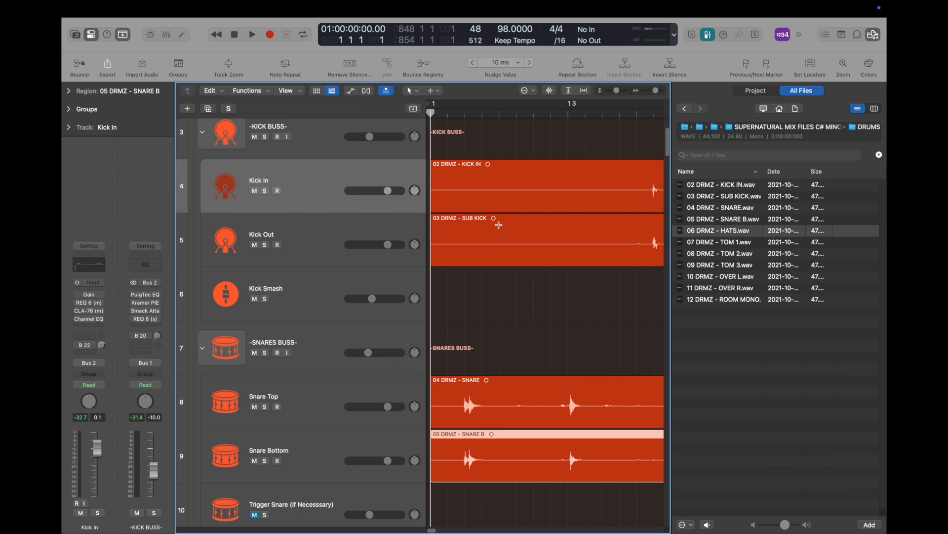
# Step: Turn off automatic audio preview in the file browser with 07 DRMZ - TOM 1.wav selected, and lower the preview volume
pyautogui.scroll(-5, 475, 252)
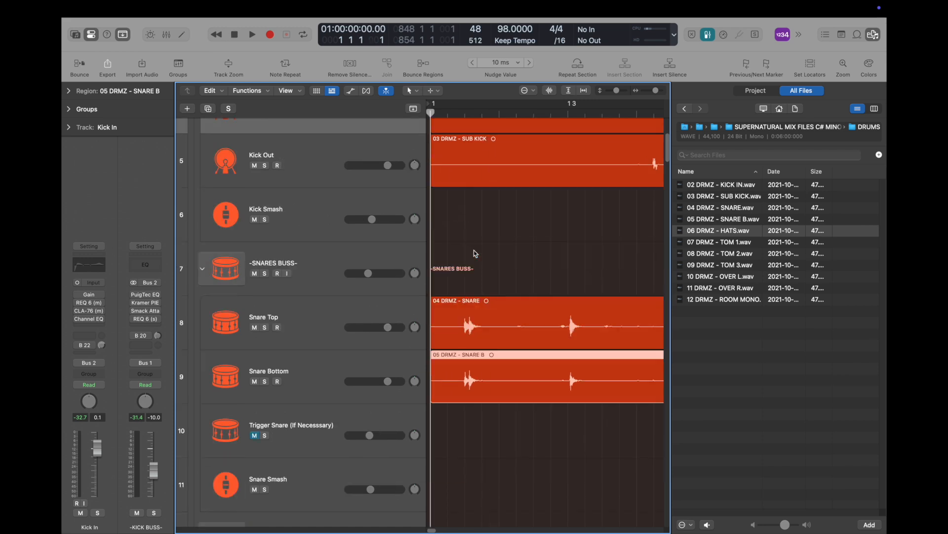
pyautogui.scroll(-4, 449, 296)
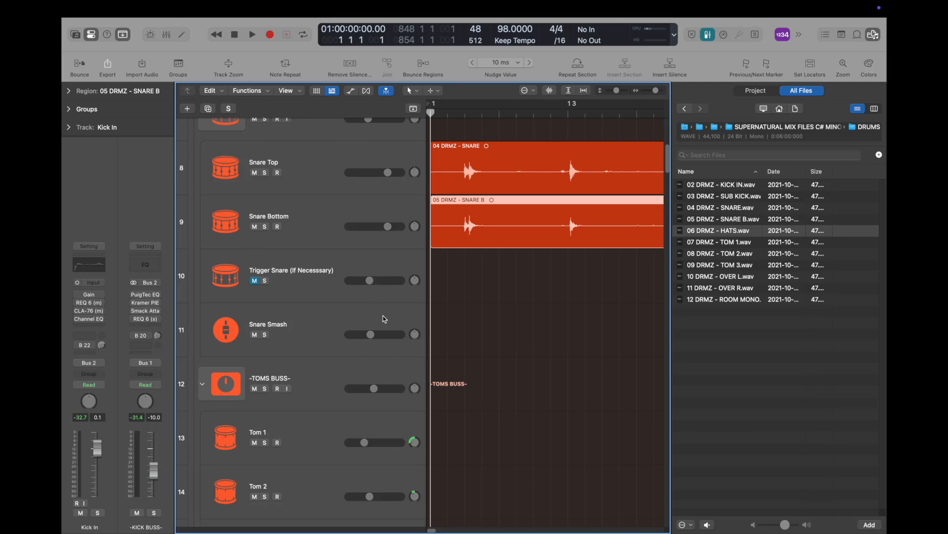
pyautogui.scroll(-1, 383, 331)
pyautogui.click(715, 242)
pyautogui.scroll(-5, 450, 383)
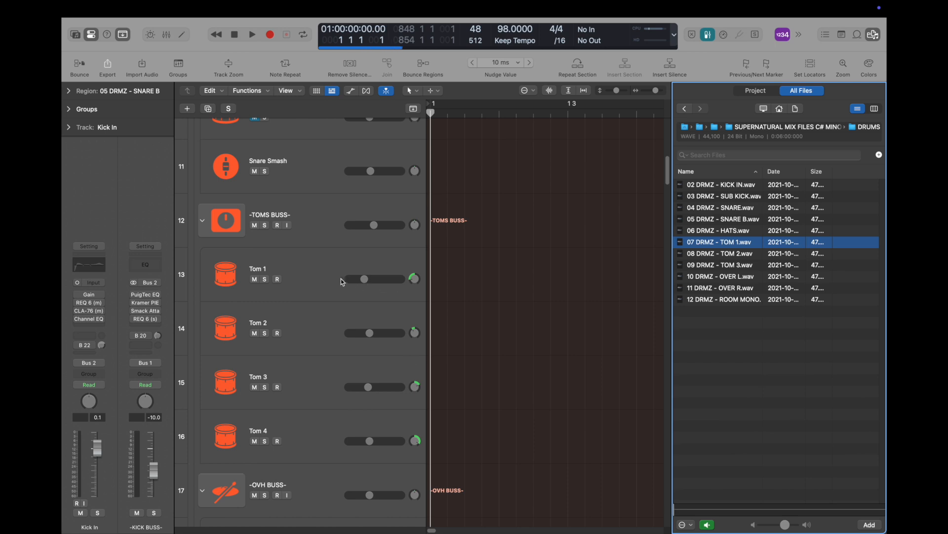
pyautogui.click(411, 118)
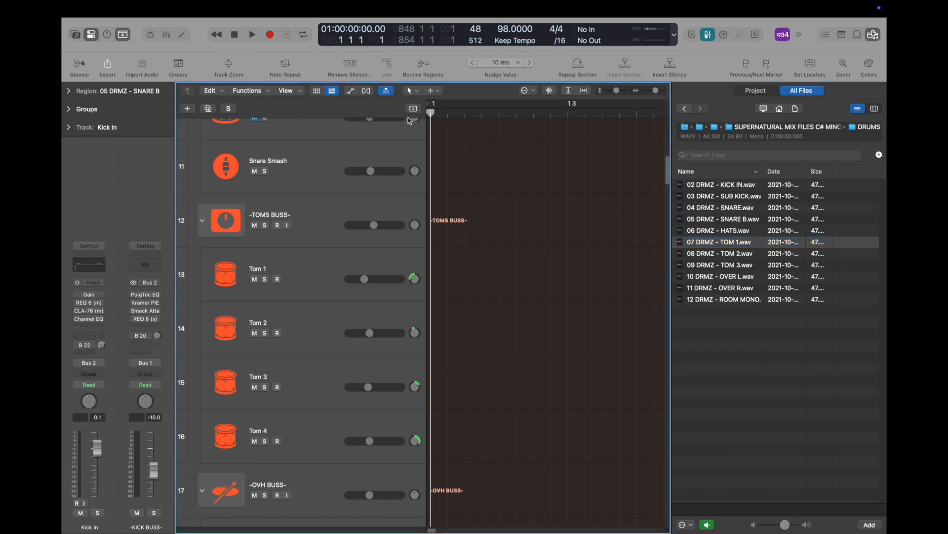
pyautogui.click(708, 525)
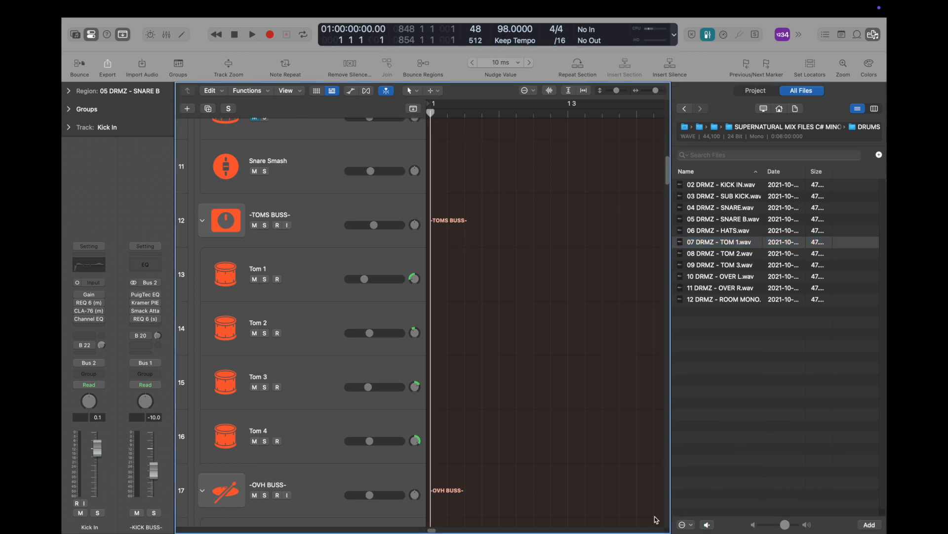
pyautogui.moveTo(785, 525); pyautogui.dragTo(762, 525)
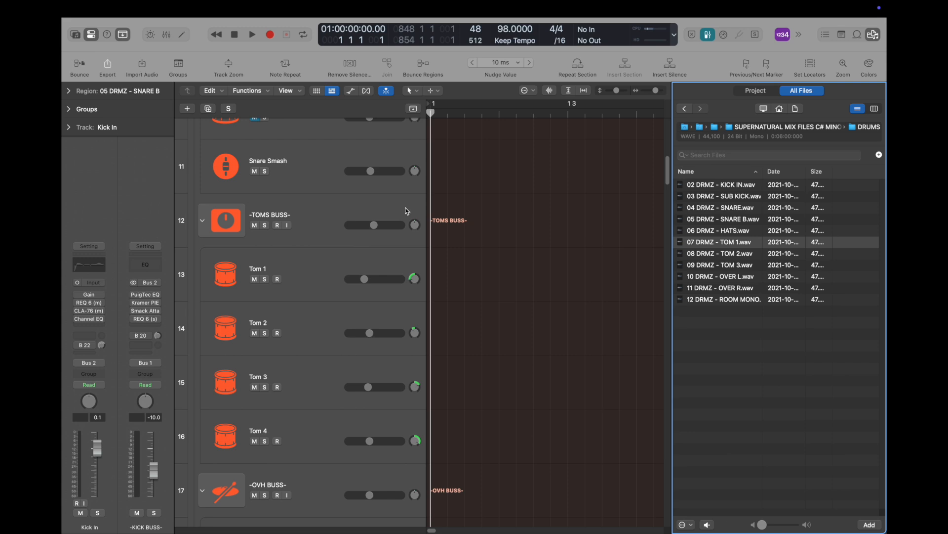
# Step: Import 07 DRMZ - TOM 1.wav onto the Tom 1 track at bar 1 and set its fader to -14.4 dB
pyautogui.click(337, 276)
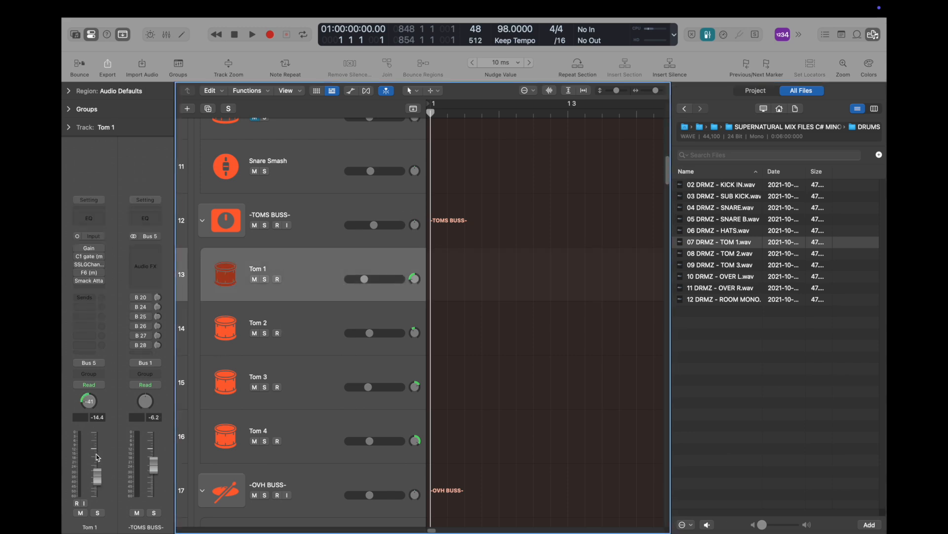
pyautogui.moveTo(712, 244); pyautogui.dragTo(456, 269)
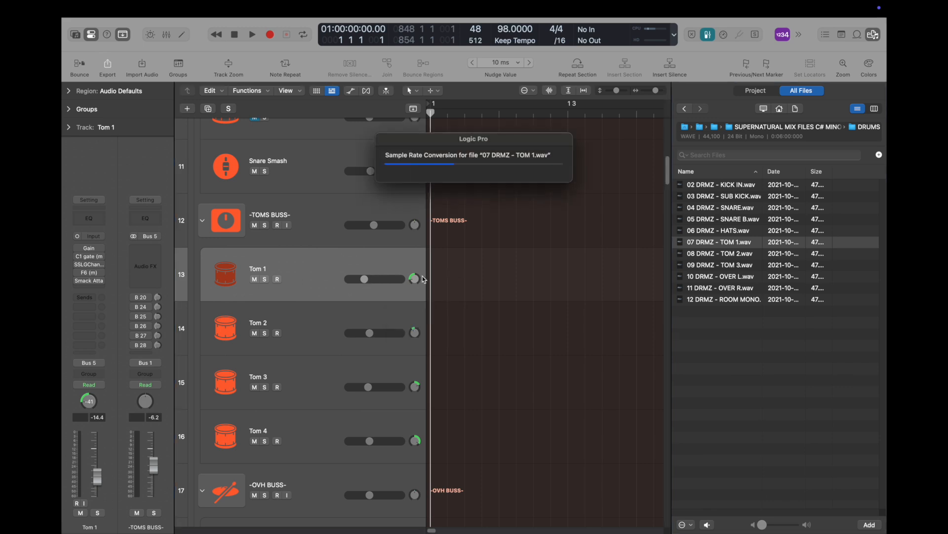
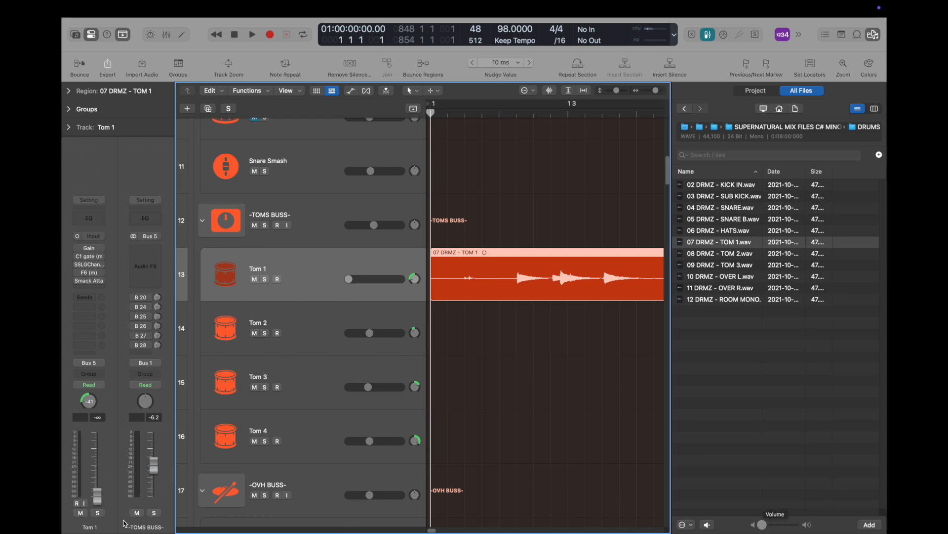
pyautogui.moveTo(98, 494)
pyautogui.mouseDown()
pyautogui.moveTo(98, 461)
pyautogui.moveTo(97, 475)
pyautogui.mouseUp()
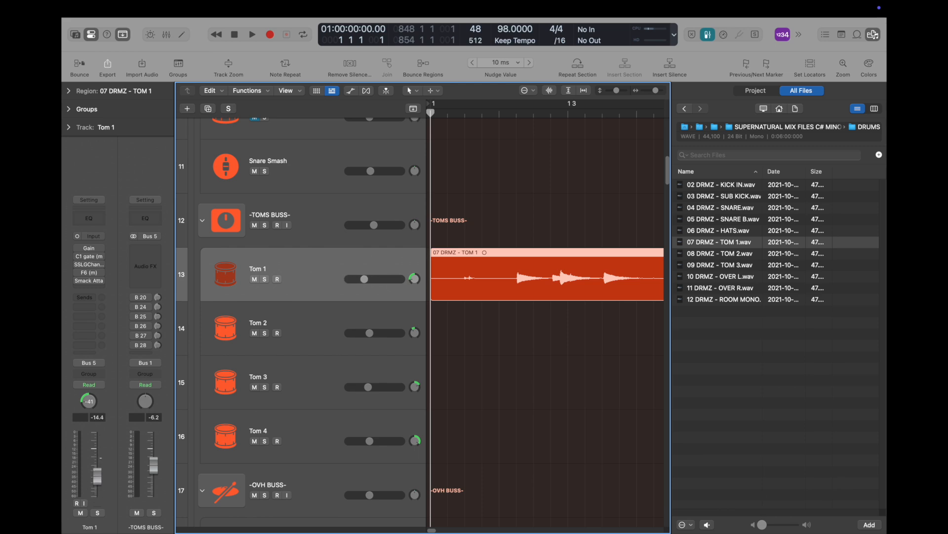
# Step: Import 08 DRMZ - TOM 2.wav onto the Tom 2 track at bar 1 and set its fader to -10.8 dB
pyautogui.click(288, 314)
pyautogui.click(728, 255)
pyautogui.moveTo(728, 256); pyautogui.dragTo(440, 325)
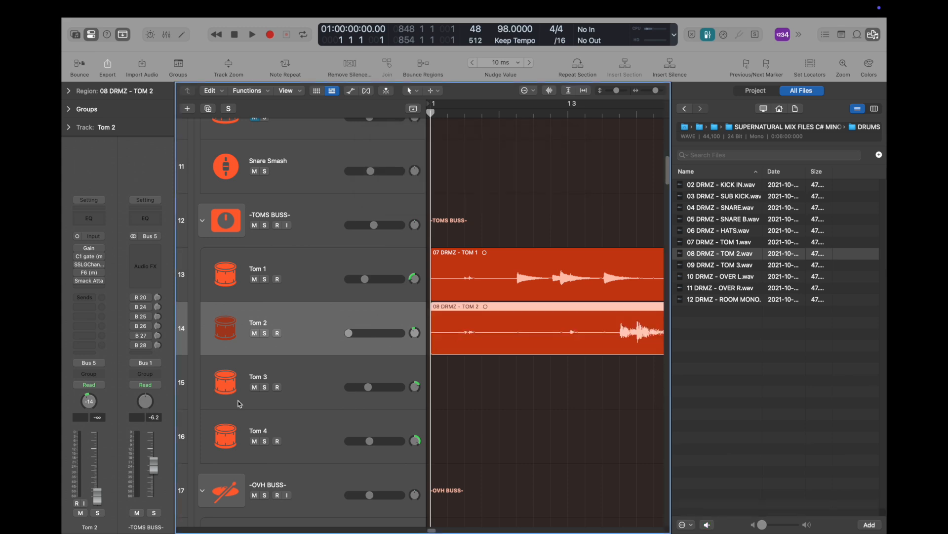
pyautogui.moveTo(98, 494); pyautogui.dragTo(98, 473)
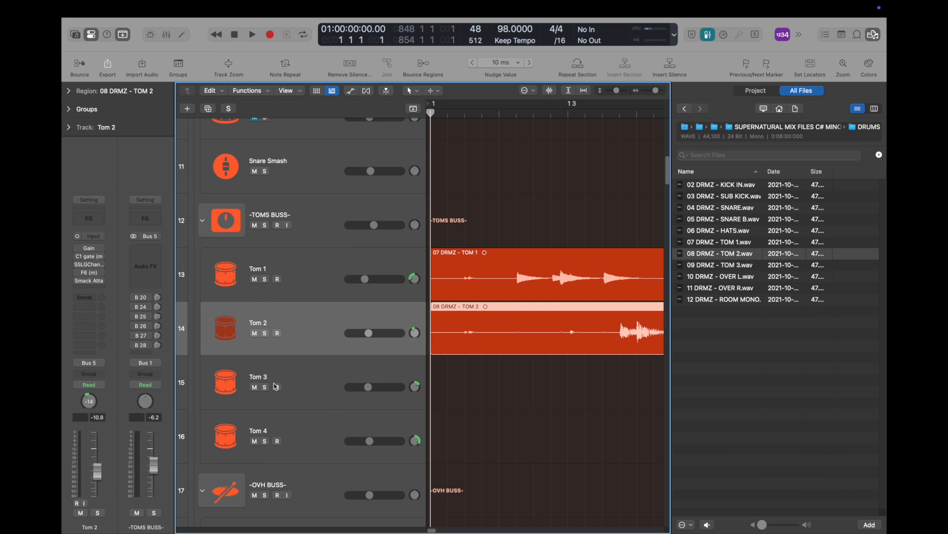
# Step: Import 09 DRMZ - TOM 3.wav onto the Tom 3 track at bar 1 and set its fader to -12.0 dB
pyautogui.click(333, 366)
pyautogui.click(722, 267)
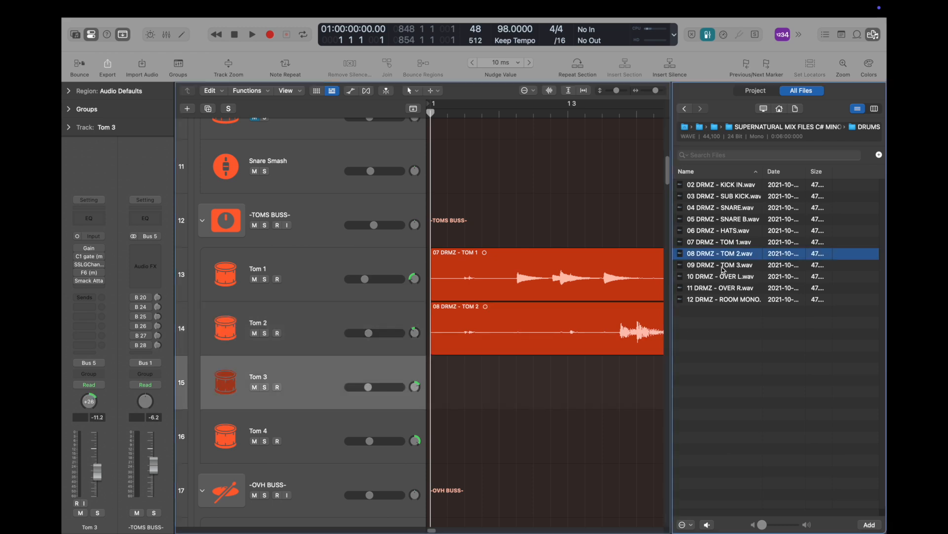
pyautogui.click(723, 265)
pyautogui.moveTo(723, 271); pyautogui.dragTo(99, 483)
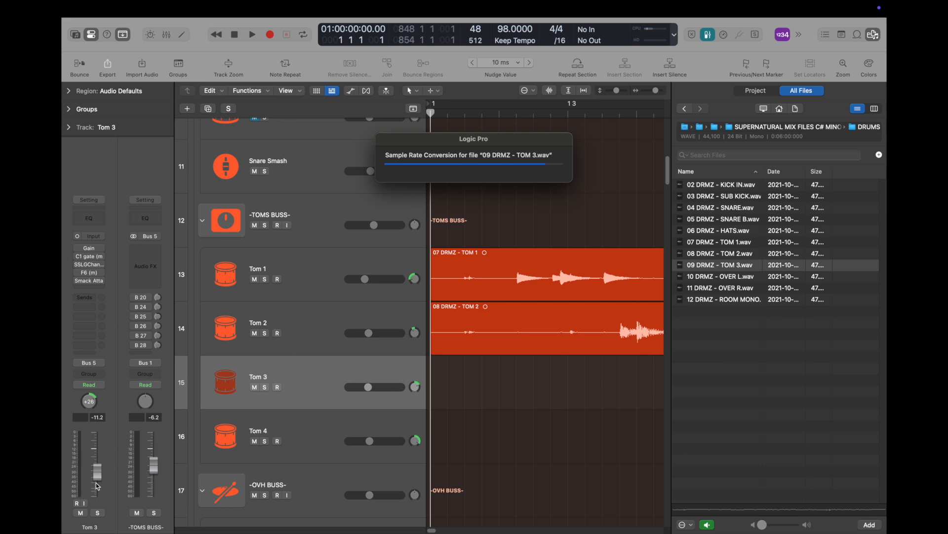
pyautogui.moveTo(98, 483); pyautogui.dragTo(98, 472)
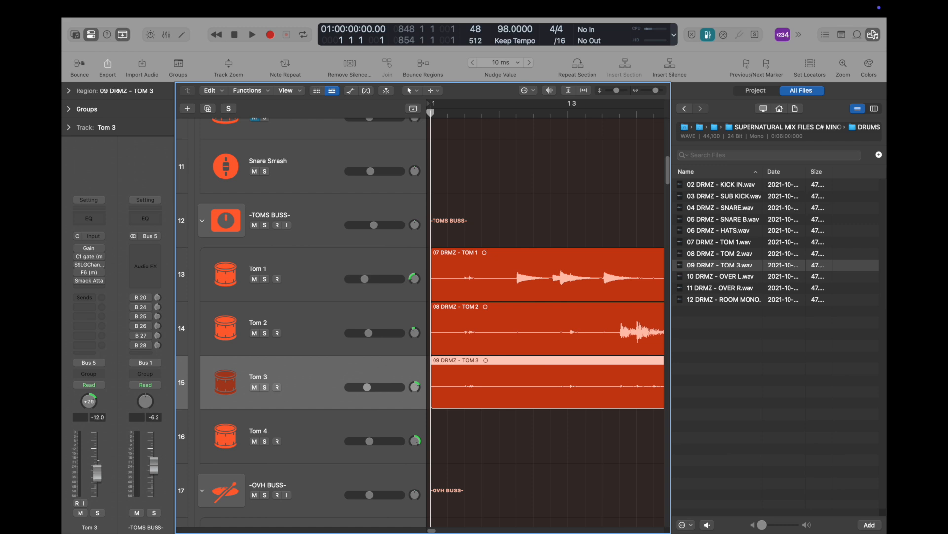
# Step: Import the left overhead file 10 DRMZ - OVER L.wav onto the OVH L track at bar 1
pyautogui.click(367, 416)
pyautogui.click(716, 277)
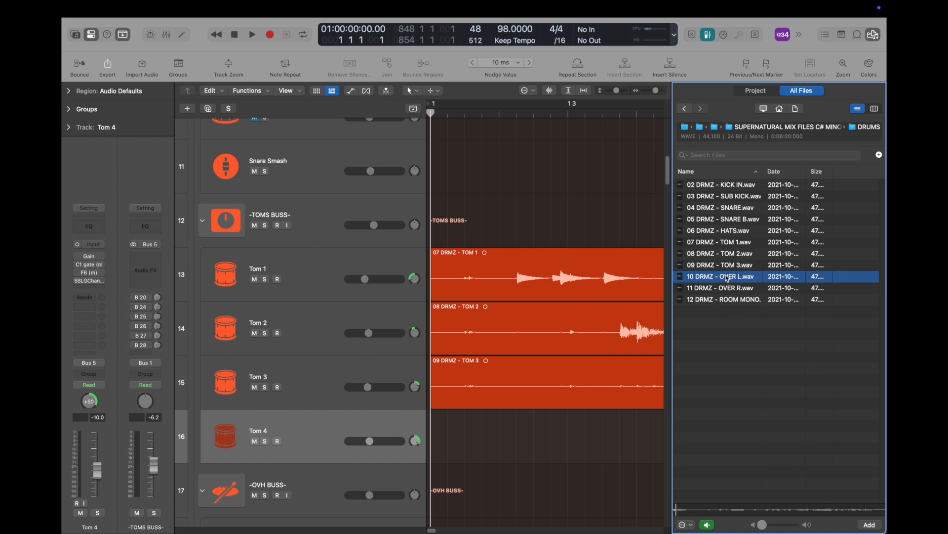
pyautogui.click(731, 288)
pyautogui.click(731, 280)
pyautogui.scroll(-10, 376, 379)
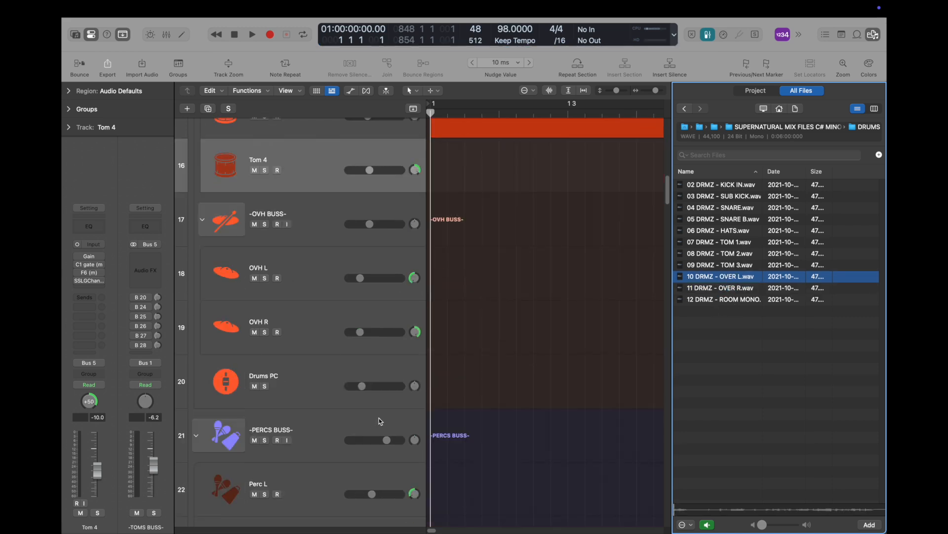
pyautogui.moveTo(734, 280); pyautogui.dragTo(428, 274)
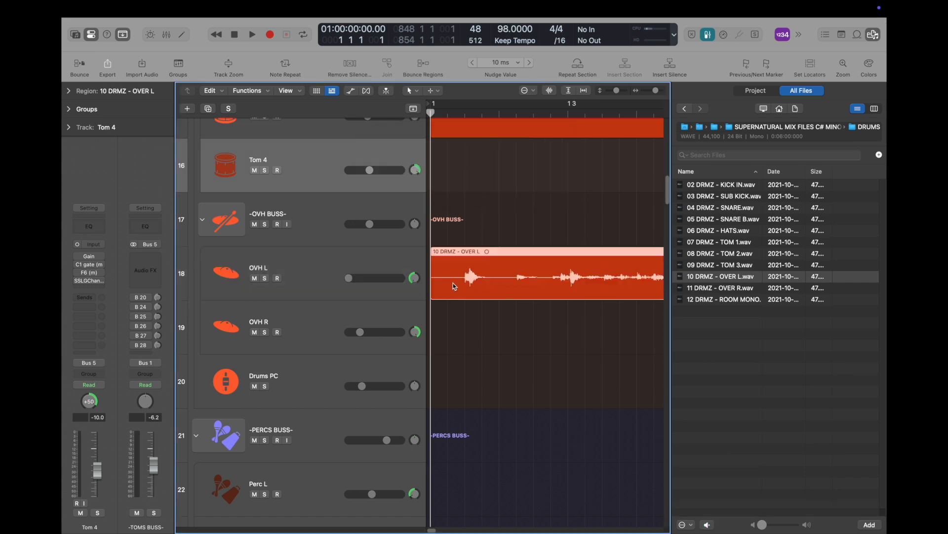
# Step: Import 11 DRMZ - OVER R.wav onto the OVH R track at bar 1 and set the overhead faders to -18.5 dB
pyautogui.click(374, 322)
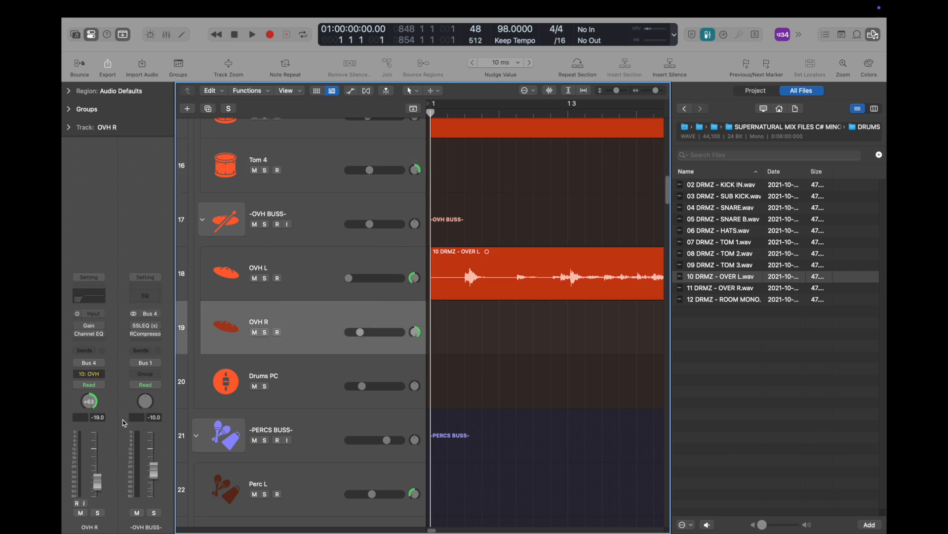
pyautogui.moveTo(345, 279); pyautogui.dragTo(374, 284)
pyautogui.moveTo(715, 290); pyautogui.dragTo(532, 330)
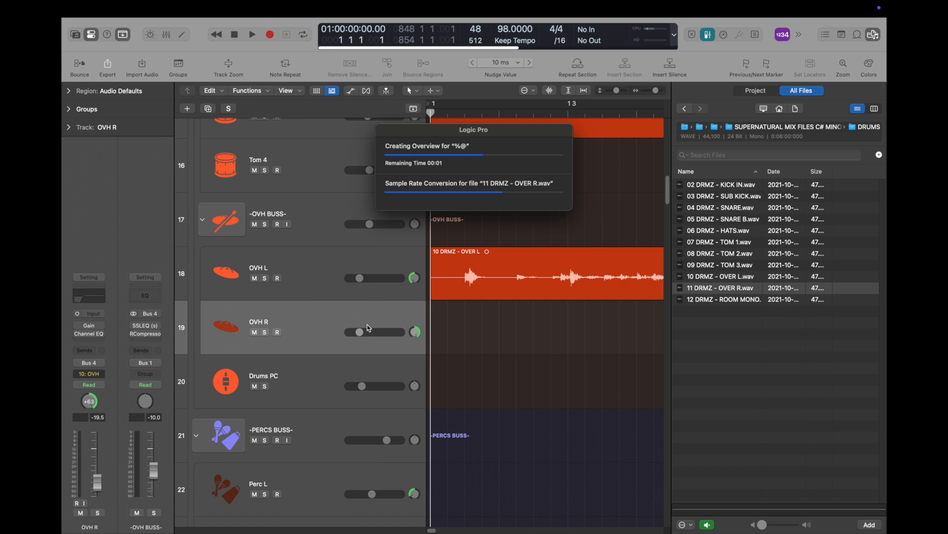
pyautogui.click(360, 279)
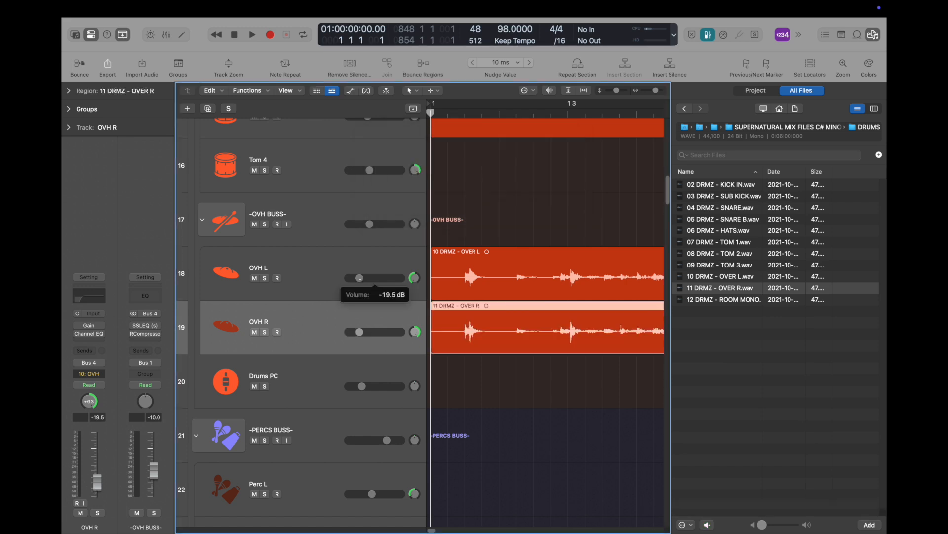
# Step: Duplicate the OVH R track for the room microphone and name the new track ROOM
pyautogui.click(720, 300)
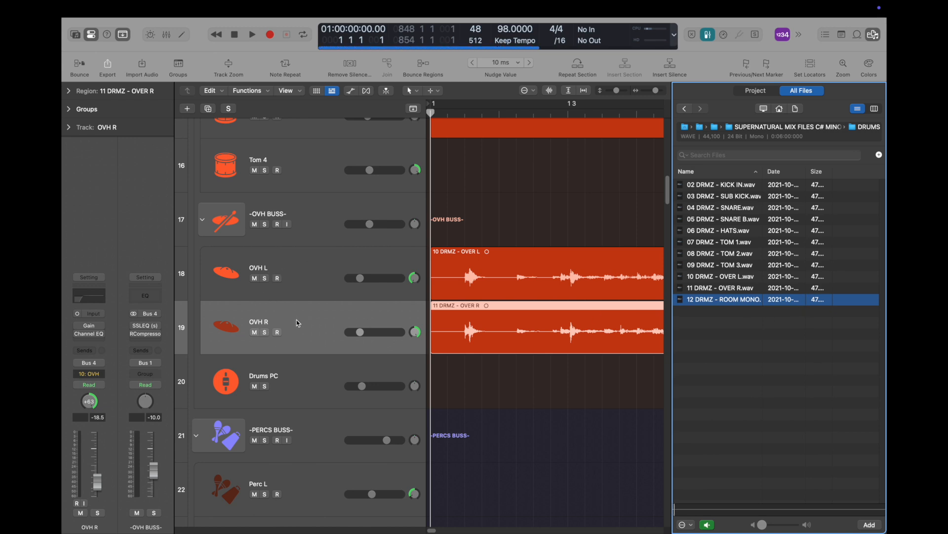
pyautogui.click(312, 322)
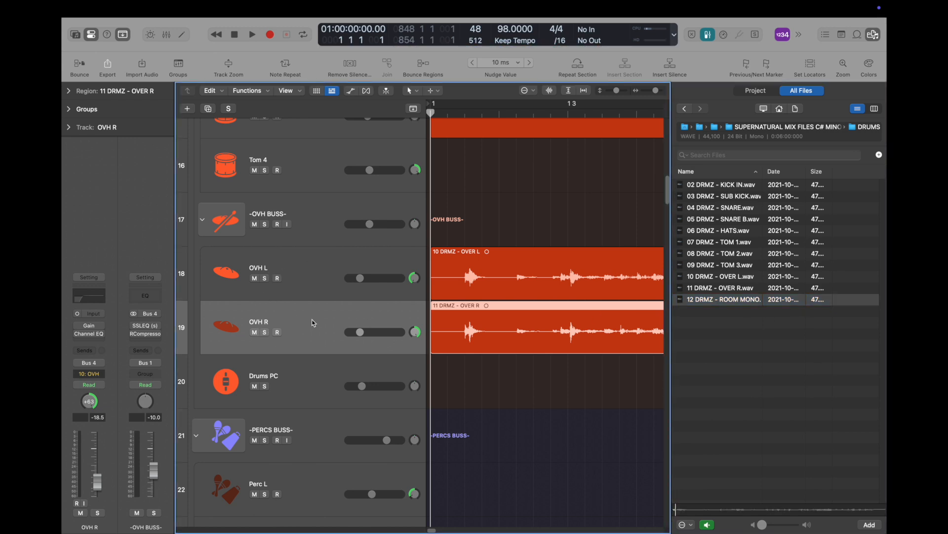
pyautogui.press('super+d')
pyautogui.doubleClick(266, 376)
pyautogui.write('r')
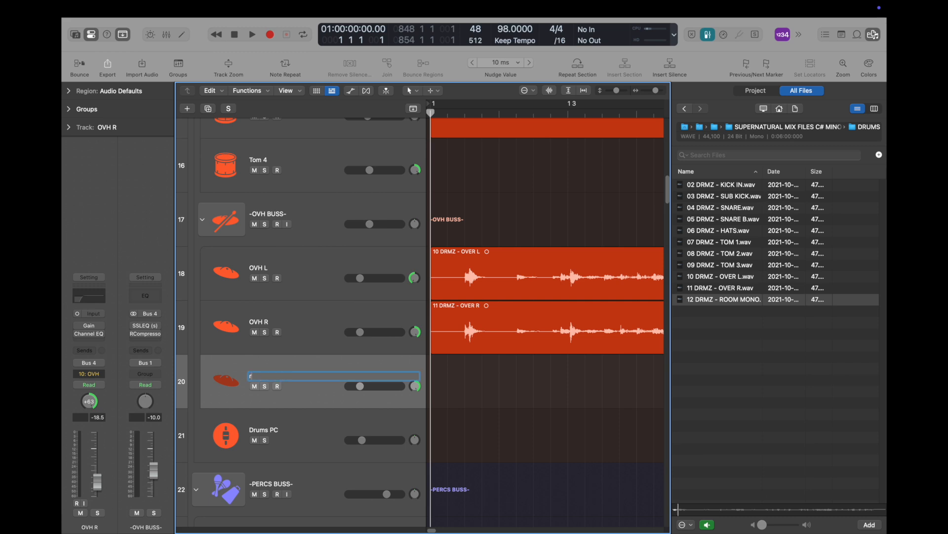
pyautogui.write('oo')
pyautogui.press('BackSpace')
pyautogui.press('BackSpace')
pyautogui.press('BackSpace')
pyautogui.press('capslock')
pyautogui.write('ROOM')
pyautogui.press('Return')
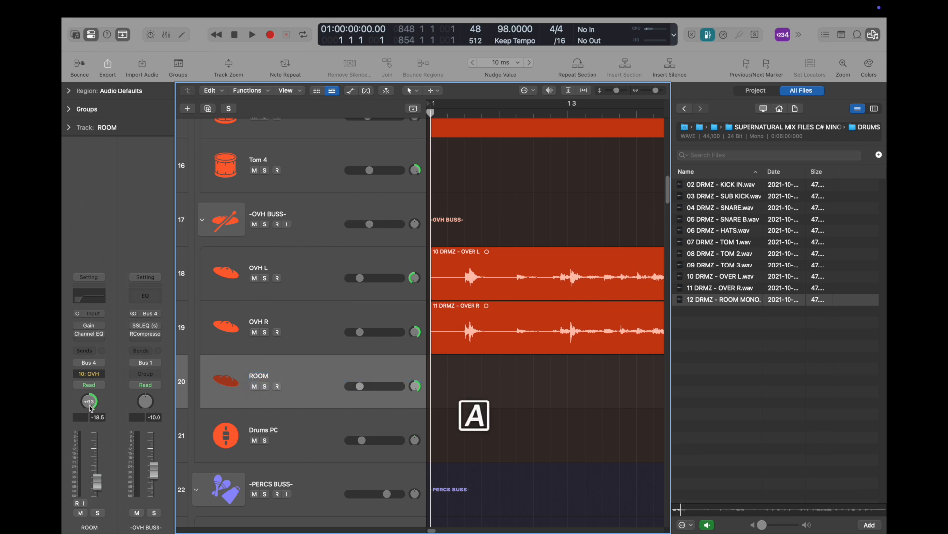
# Step: Pan the ROOM track near centre and import 12 DRMZ - ROOM MONO.wav onto it at bar 1
pyautogui.moveTo(90, 406); pyautogui.dragTo(90, 436)
pyautogui.moveTo(720, 299); pyautogui.dragTo(429, 392)
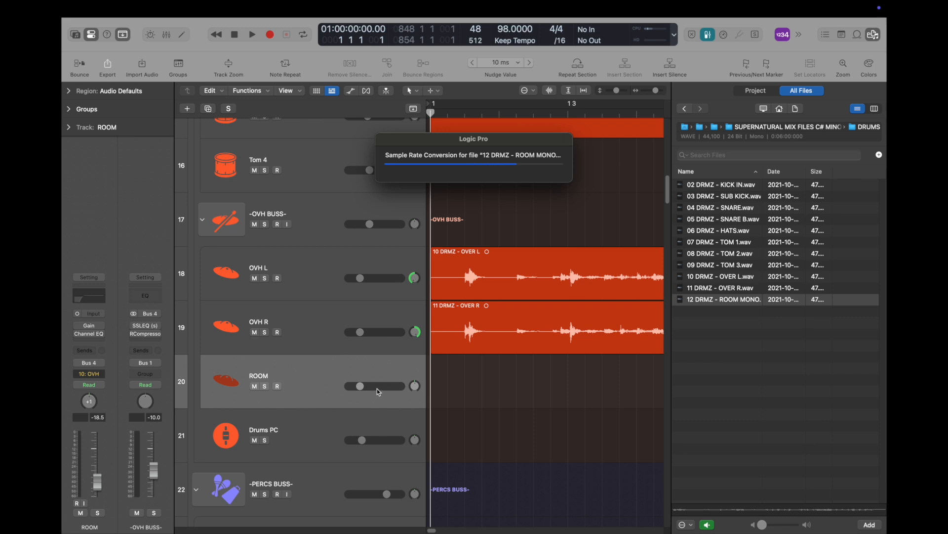
# Step: Set the ROOM track's pan to 0 and lower the grouped overhead and room faders to -20.0 dB
pyautogui.moveTo(99, 501); pyautogui.dragTo(98, 481)
pyautogui.click(90, 401)
pyautogui.write('0')
pyautogui.press('Return')
pyautogui.click(342, 328)
pyautogui.click(360, 290)
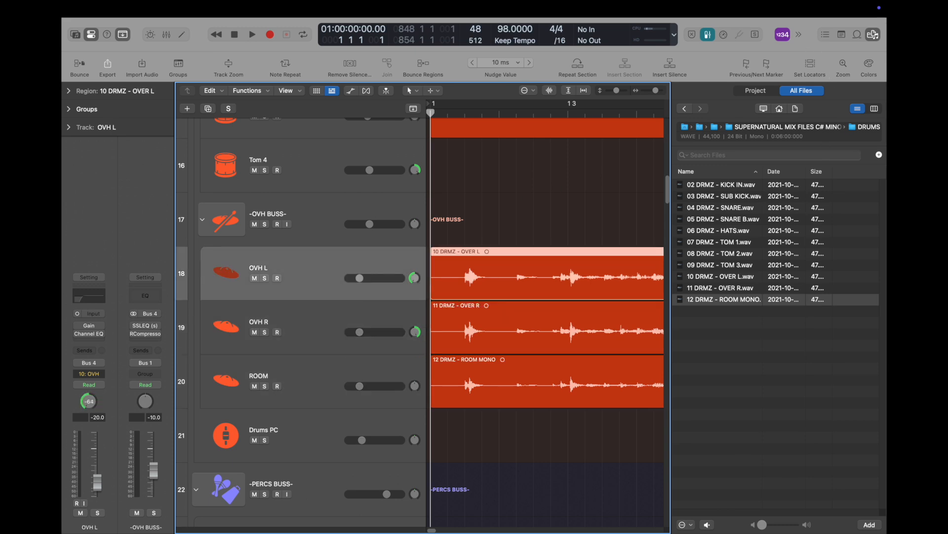
# Step: Hide the file browser and mute the tracks from -BASS BUSS- down through the keys, vocal and audience groups
pyautogui.click(875, 39)
pyautogui.moveTo(834, 95); pyautogui.dragTo(824, 96)
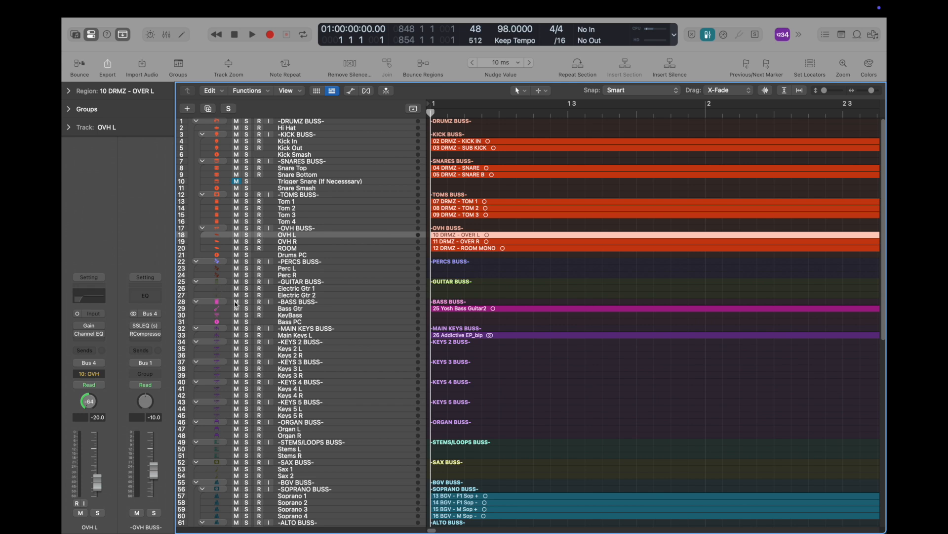
pyautogui.moveTo(237, 305); pyautogui.dragTo(235, 531)
pyautogui.scroll(-3, 242, 473)
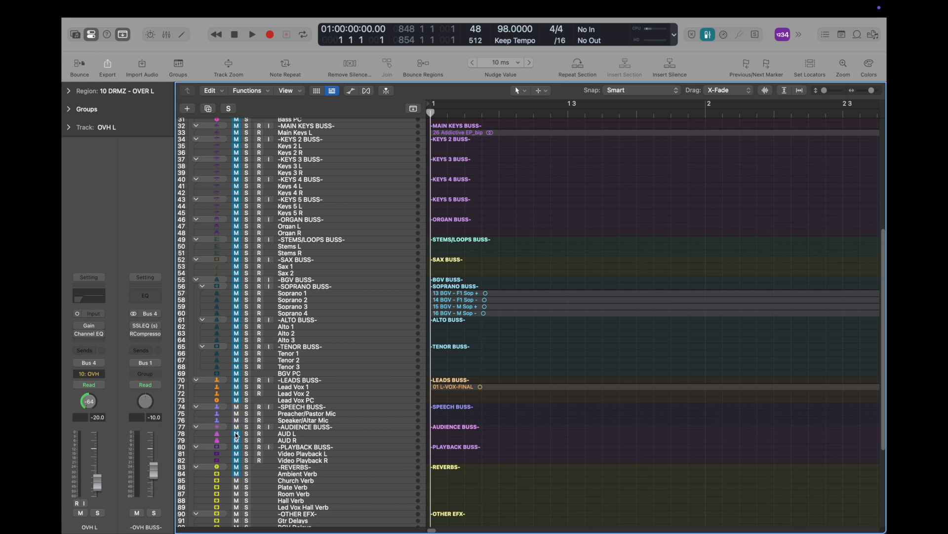
pyautogui.scroll(10, 530, 371)
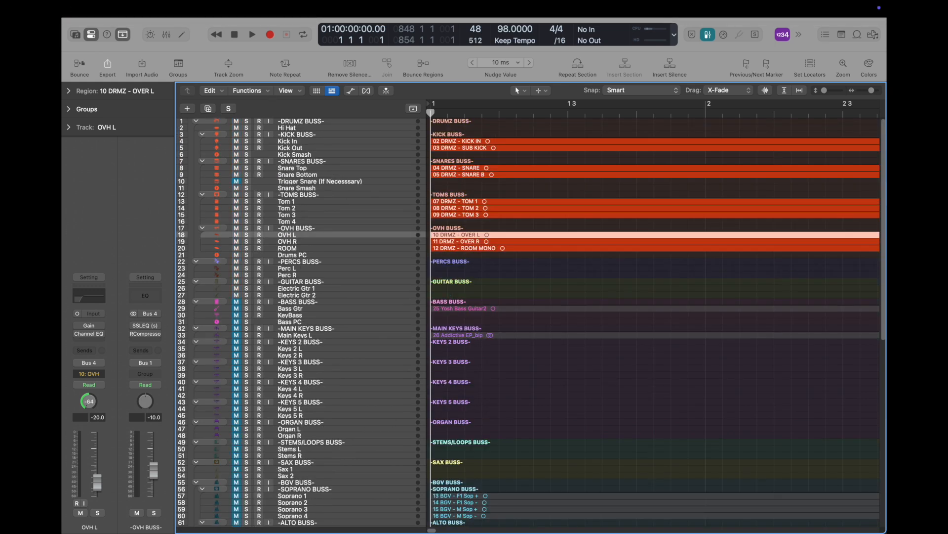
# Step: Import 06 DRMZ - HATS.wav onto the Hi Hat track at bar 1 and set its fader to -15.0 dB
pyautogui.moveTo(825, 90); pyautogui.dragTo(831, 90)
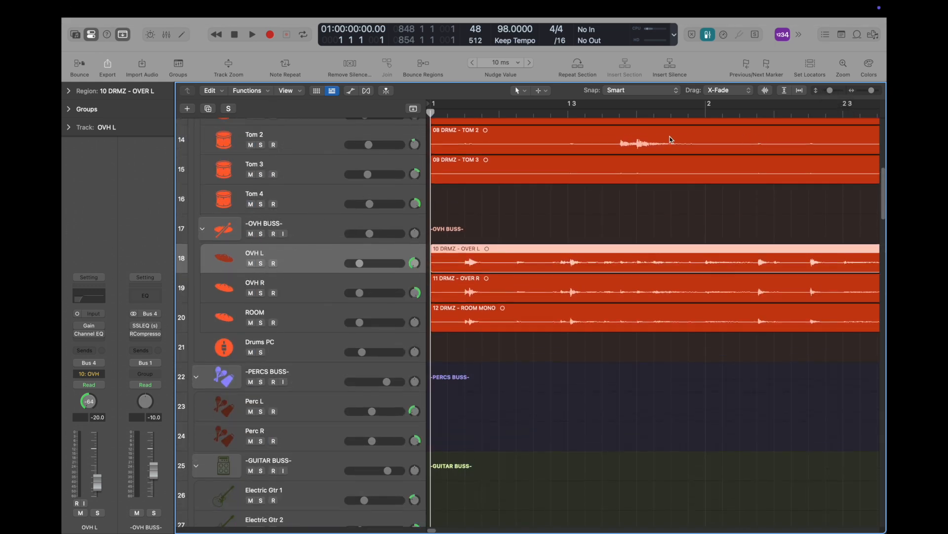
pyautogui.scroll(8, 665, 138)
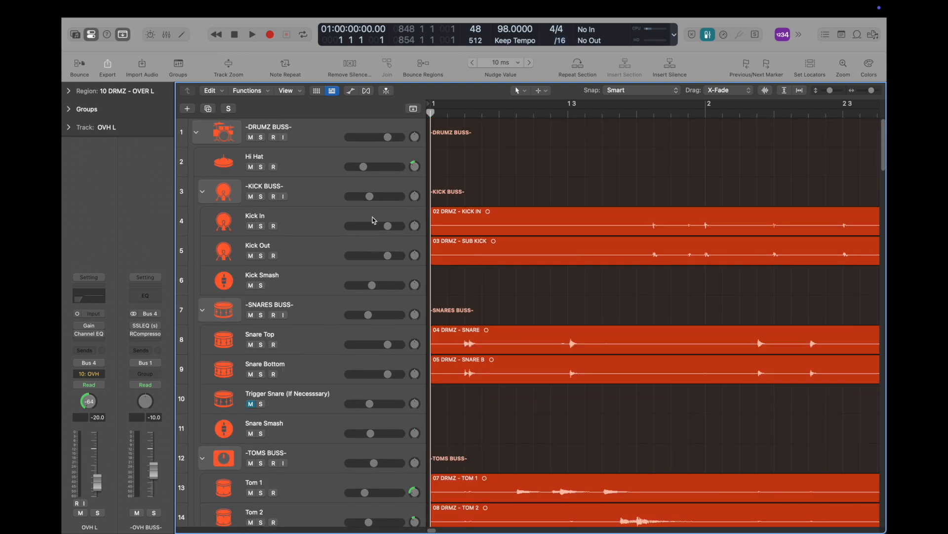
pyautogui.click(306, 225)
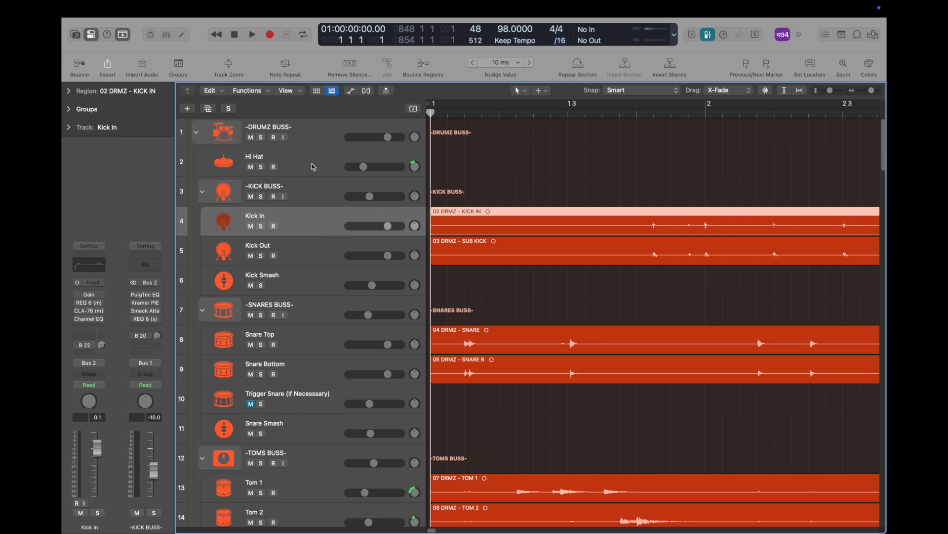
pyautogui.scroll(-3, 508, 205)
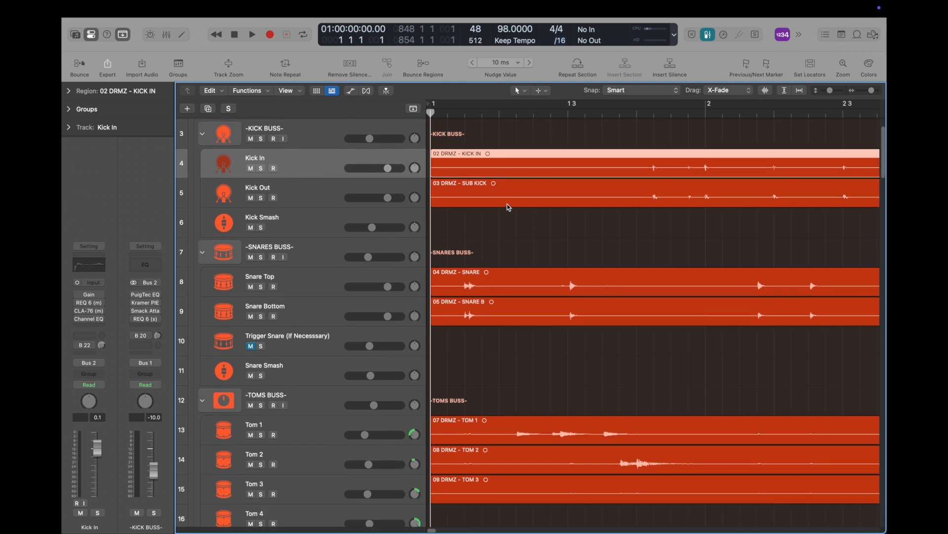
pyautogui.scroll(3, 518, 197)
pyautogui.click(874, 36)
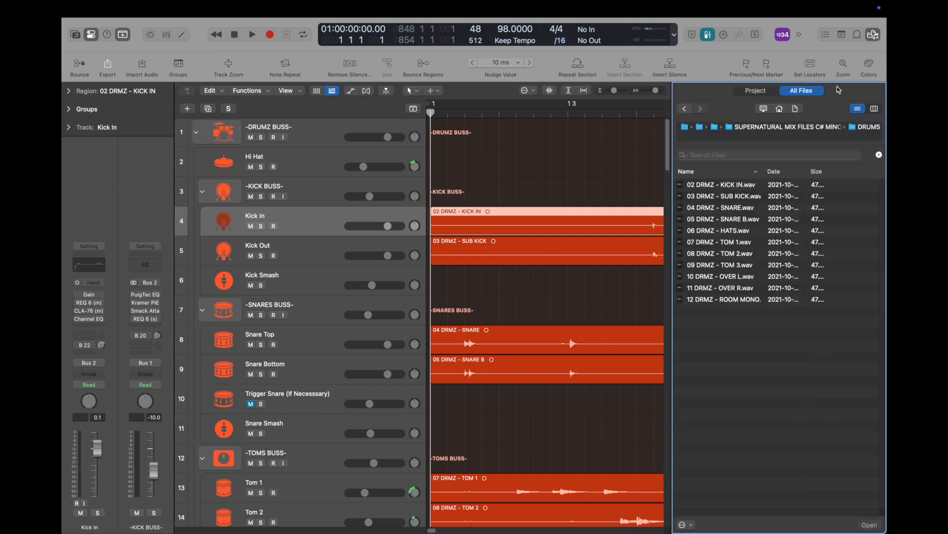
pyautogui.click(742, 231)
pyautogui.click(391, 163)
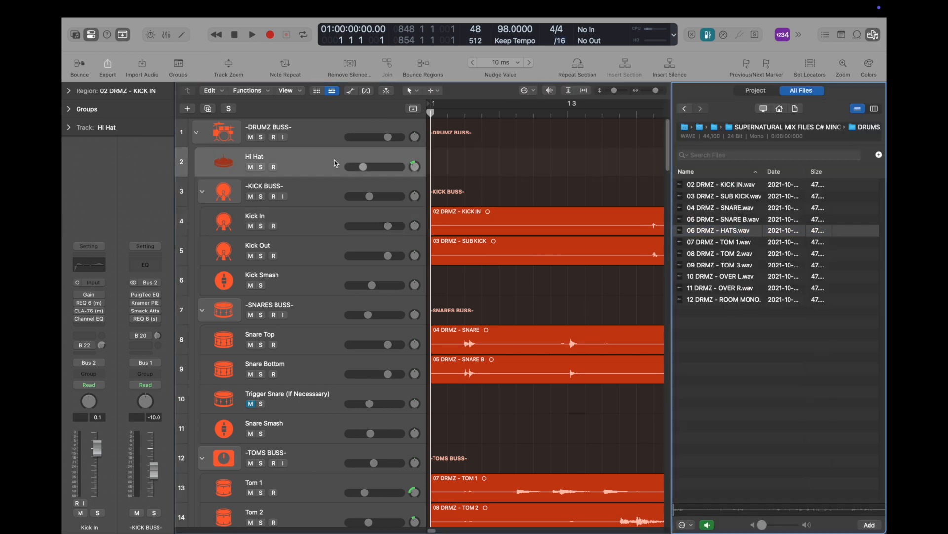
pyautogui.moveTo(691, 236); pyautogui.dragTo(429, 159)
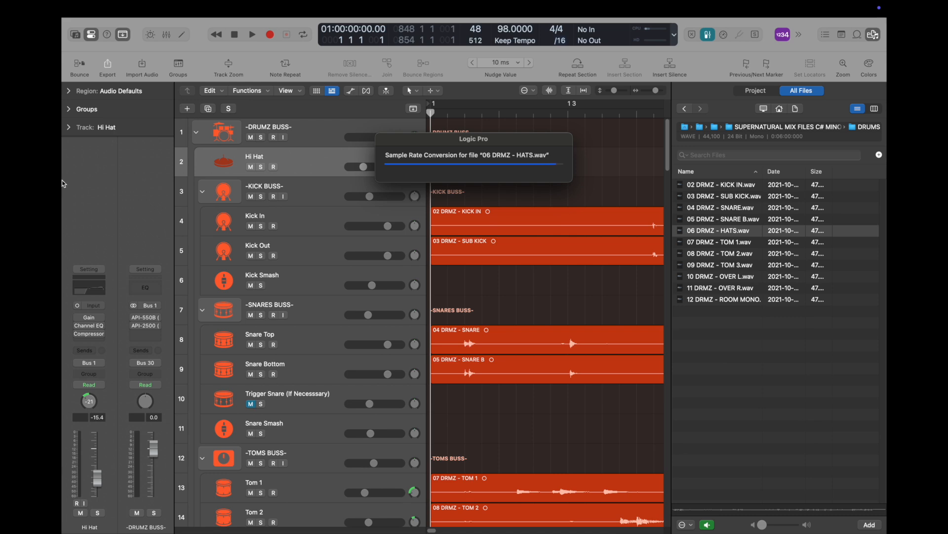
pyautogui.moveTo(98, 494); pyautogui.dragTo(97, 476)
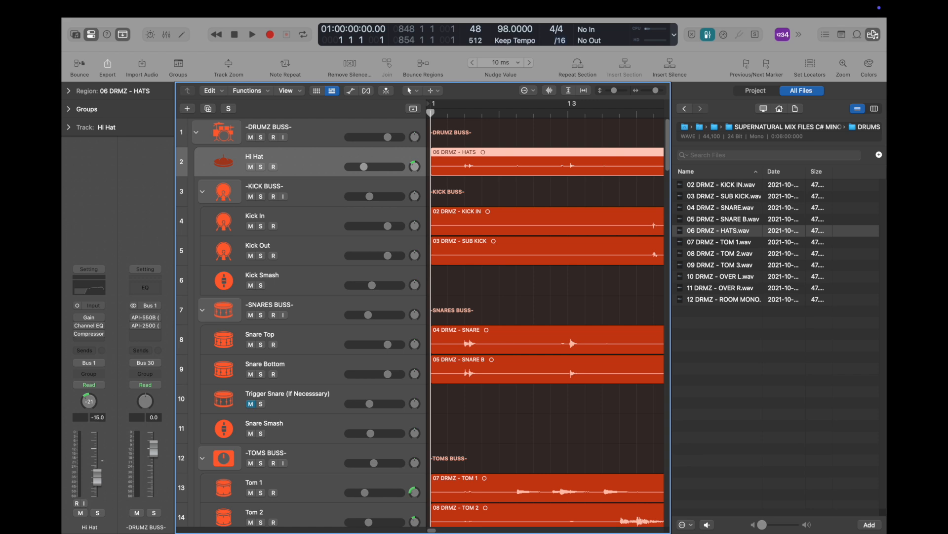
# Step: Show the track notes in place of the file browser and mute the drum tracks from -KICK BUSS- through ROOM
pyautogui.click(874, 35)
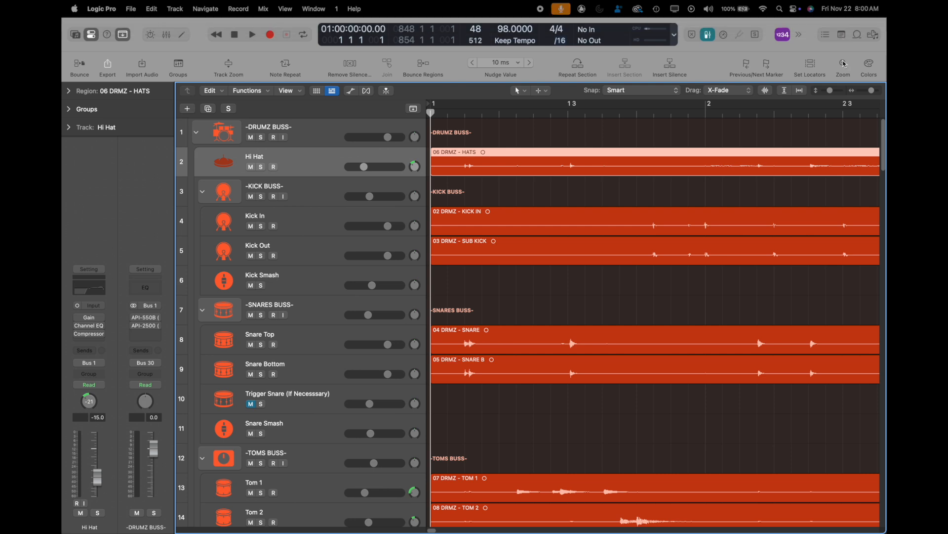
pyautogui.click(842, 34)
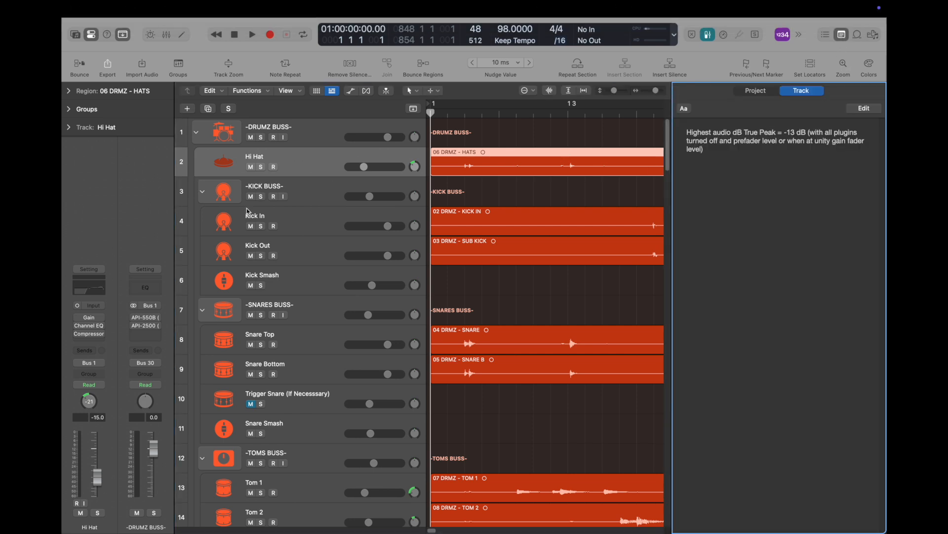
pyautogui.moveTo(252, 199); pyautogui.dragTo(272, 487)
pyautogui.scroll(-3, 279, 413)
pyautogui.moveTo(256, 405); pyautogui.dragTo(258, 445)
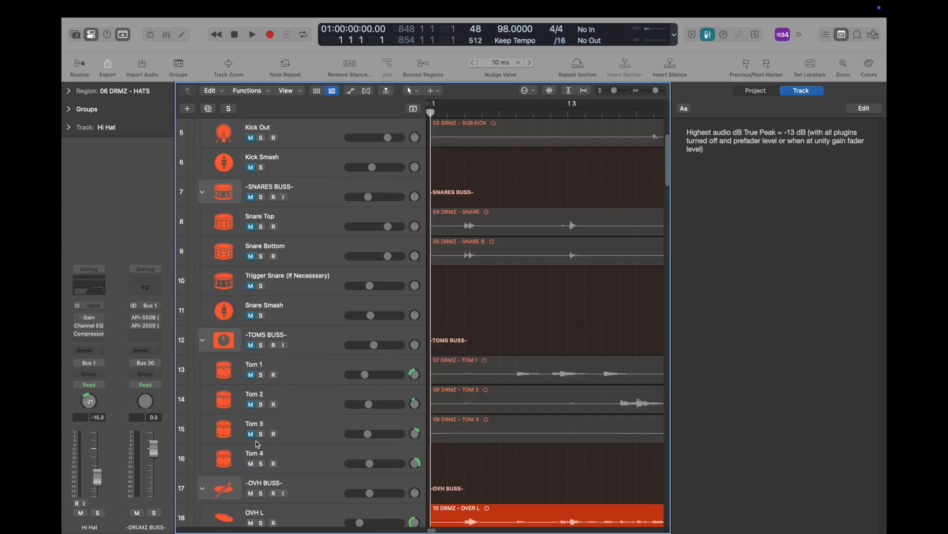
pyautogui.scroll(-4, 258, 445)
pyautogui.moveTo(251, 346); pyautogui.dragTo(247, 435)
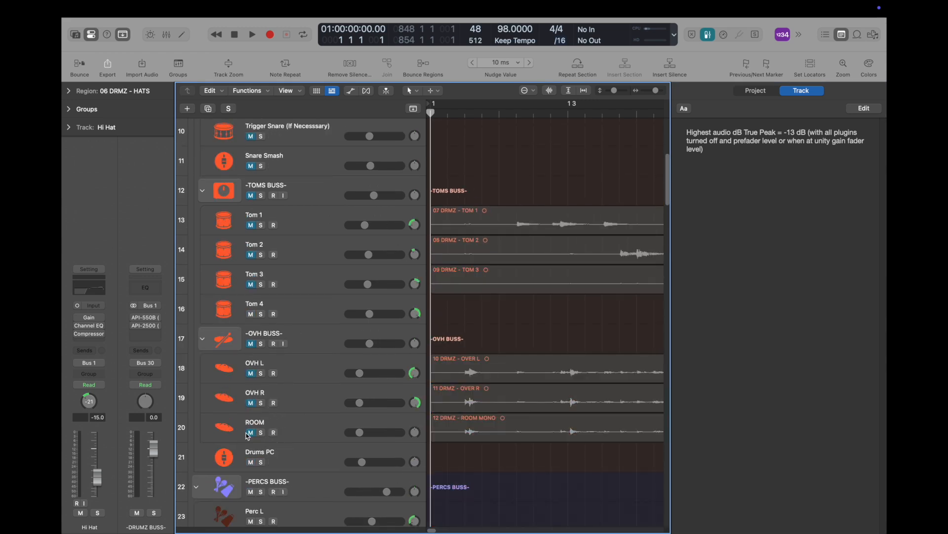
pyautogui.scroll(7, 369, 413)
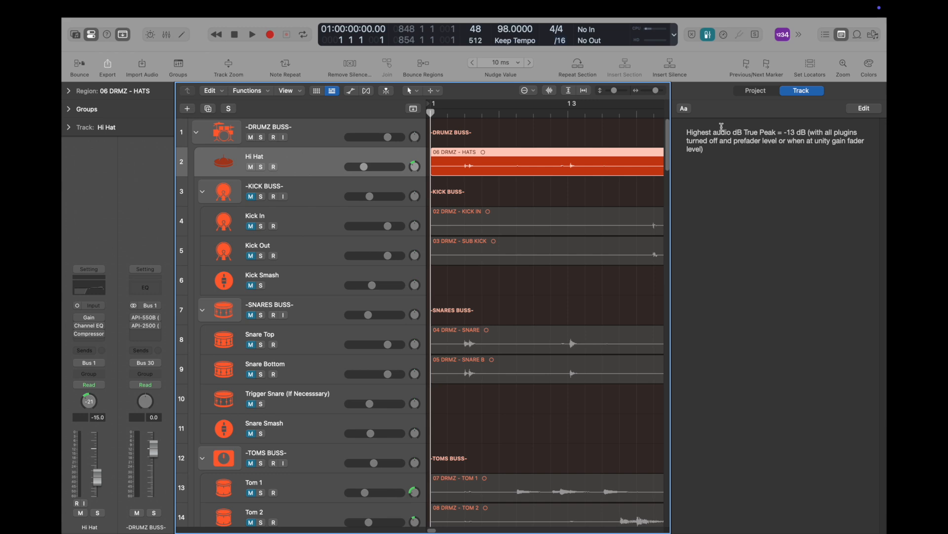
# Step: Enlarge the waveforms and play the Hi Hat from around bar 100 to check its peak level against the track note
pyautogui.scroll(-10, 510, 191)
pyautogui.hscroll(1, 449, 192)
pyautogui.scroll(5, 449, 193)
pyautogui.scroll(-3, 449, 193)
pyautogui.hscroll(-3, 450, 193)
pyautogui.click(470, 113)
pyautogui.scroll(3, 470, 113)
pyautogui.click(550, 91)
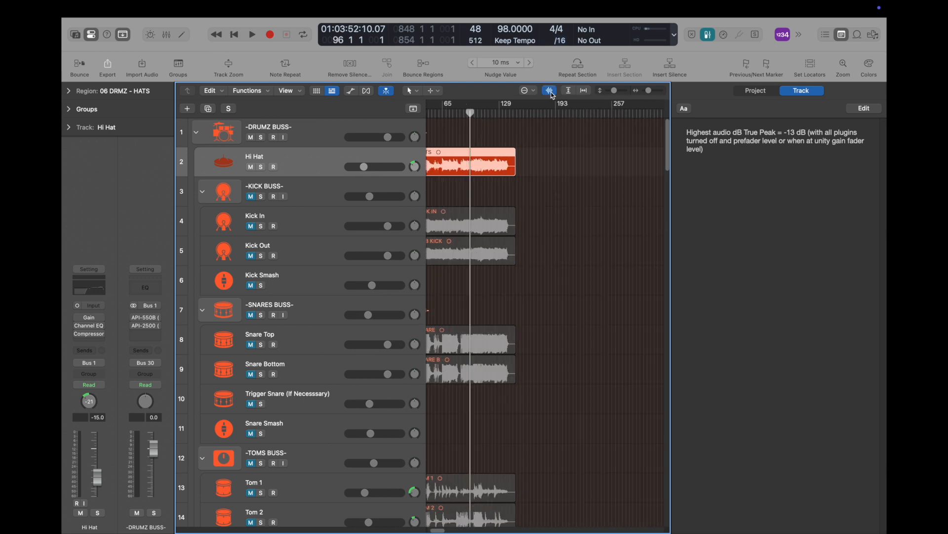
pyautogui.moveTo(614, 90); pyautogui.dragTo(651, 91)
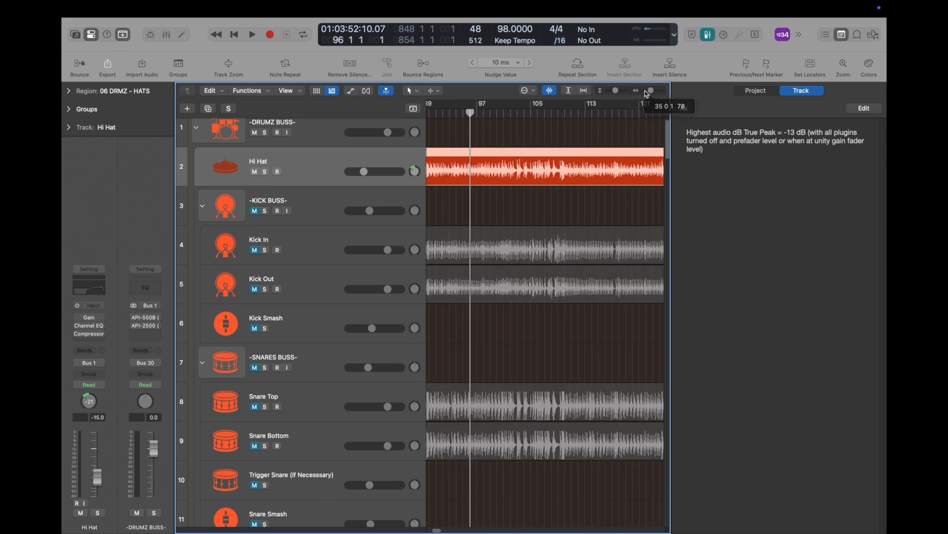
pyautogui.click(503, 112)
pyautogui.press('space')
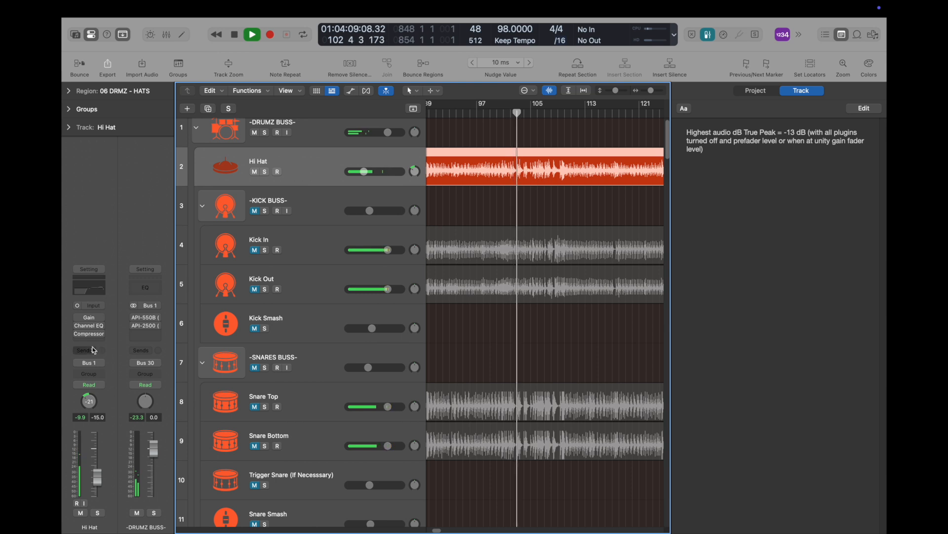
pyautogui.press('space')
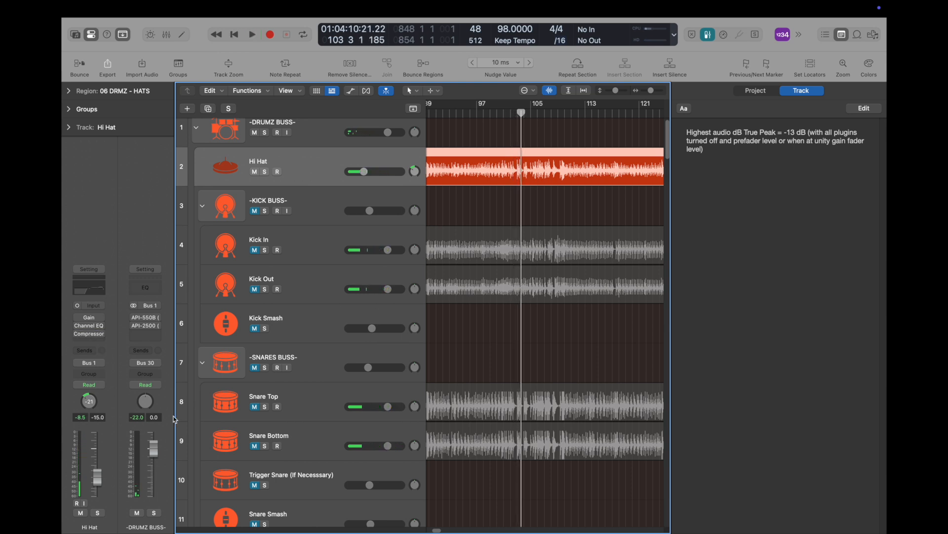
# Step: Activate the Hi Hat's Gain plug-in at -5.2 dB and play from about bar 97 to check the peak level
pyautogui.click(93, 319)
pyautogui.moveTo(366, 222); pyautogui.dragTo(366, 227)
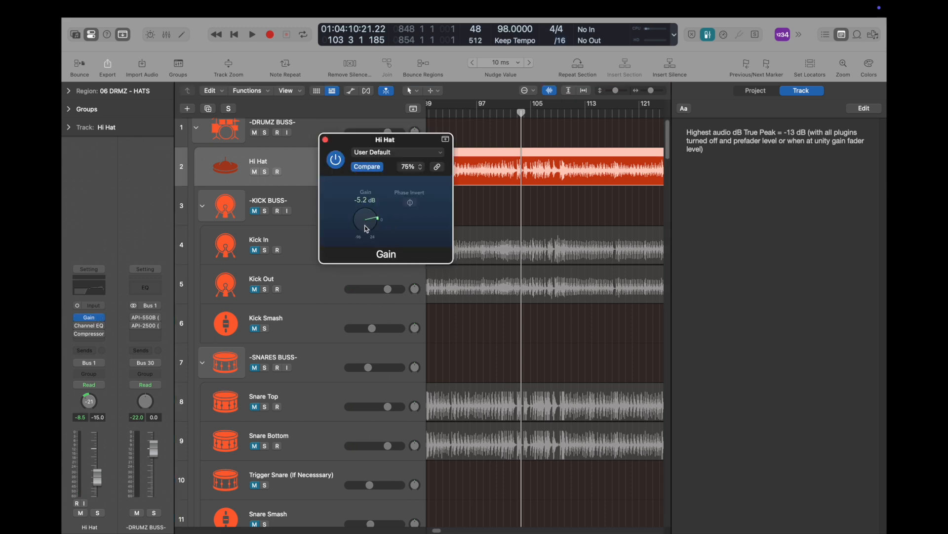
pyautogui.click(325, 140)
pyautogui.click(484, 113)
pyautogui.press('space')
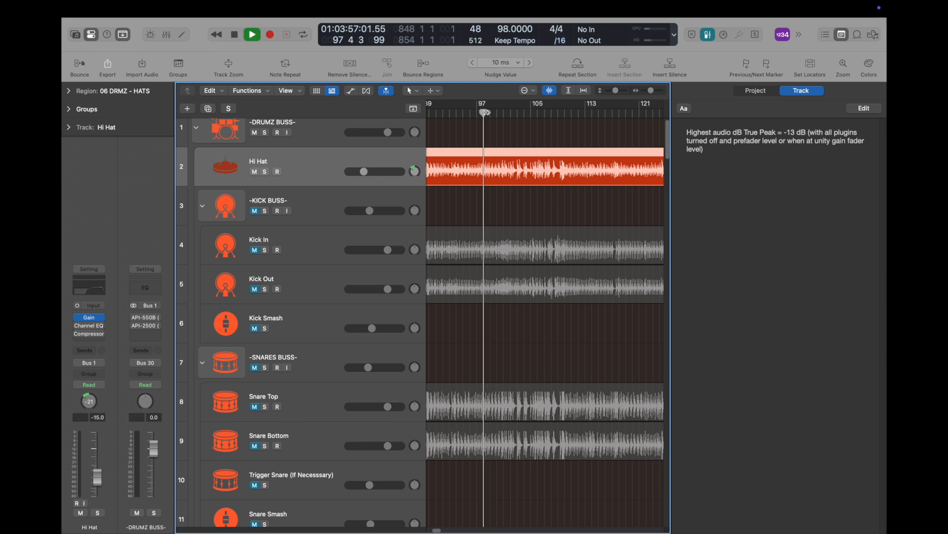
pyautogui.press('space')
# Step: Activate the Hi Hat's Channel EQ and Compressor plus the -DRUMZ BUSS- API-550B and API-2500, and briefly play the result
pyautogui.moveTo(78, 326); pyautogui.dragTo(78, 340)
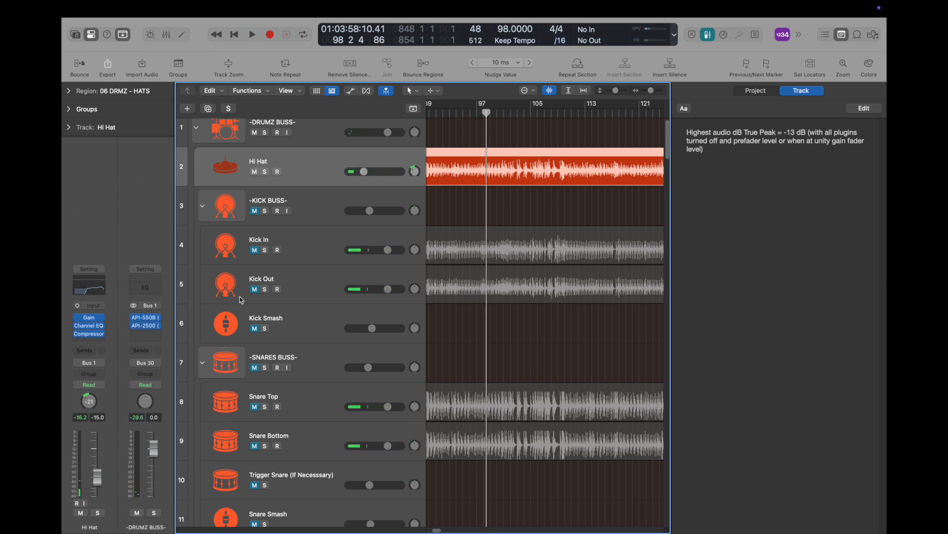
pyautogui.click(472, 113)
pyautogui.press('space')
pyautogui.press('space')
# Step: Inspect the Hi Hat's Channel EQ settings and play the processed track from bar 97
pyautogui.click(91, 327)
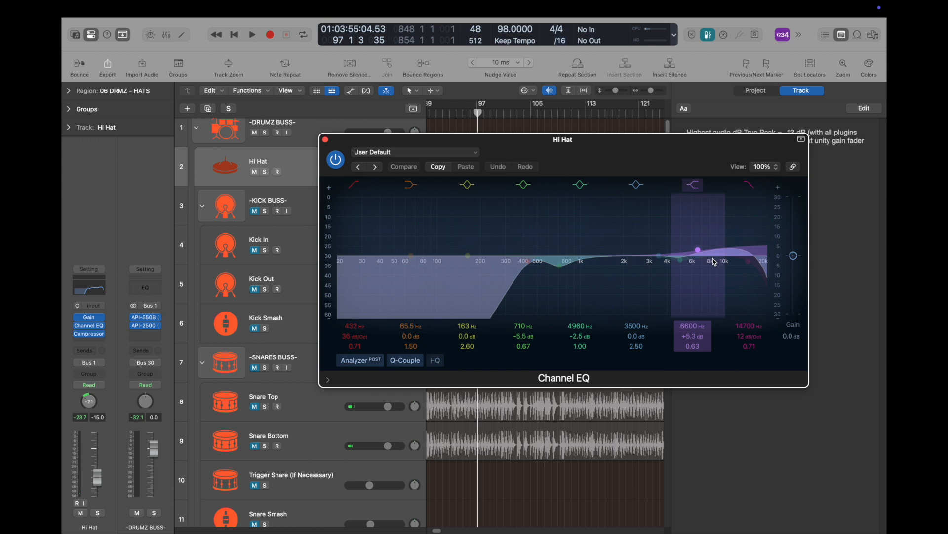
pyautogui.click(336, 166)
pyautogui.click(325, 139)
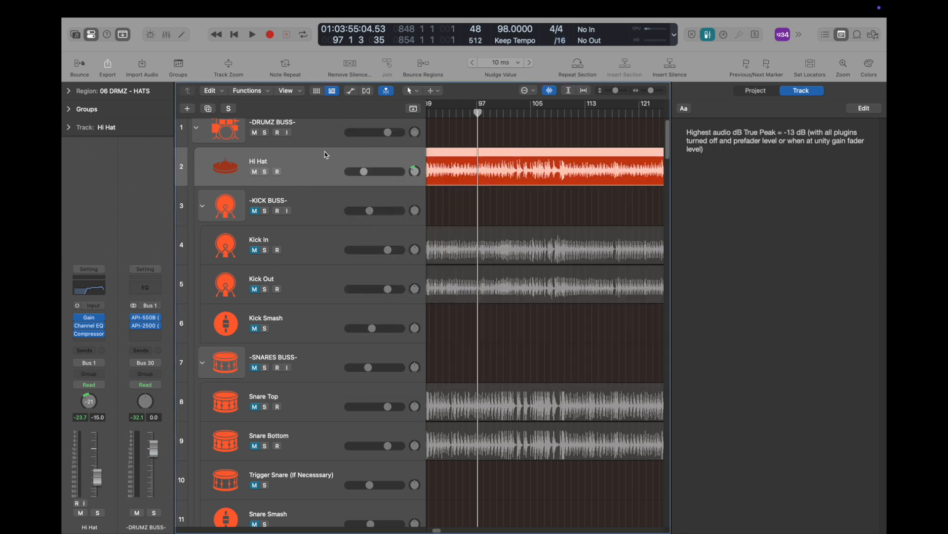
pyautogui.press('space')
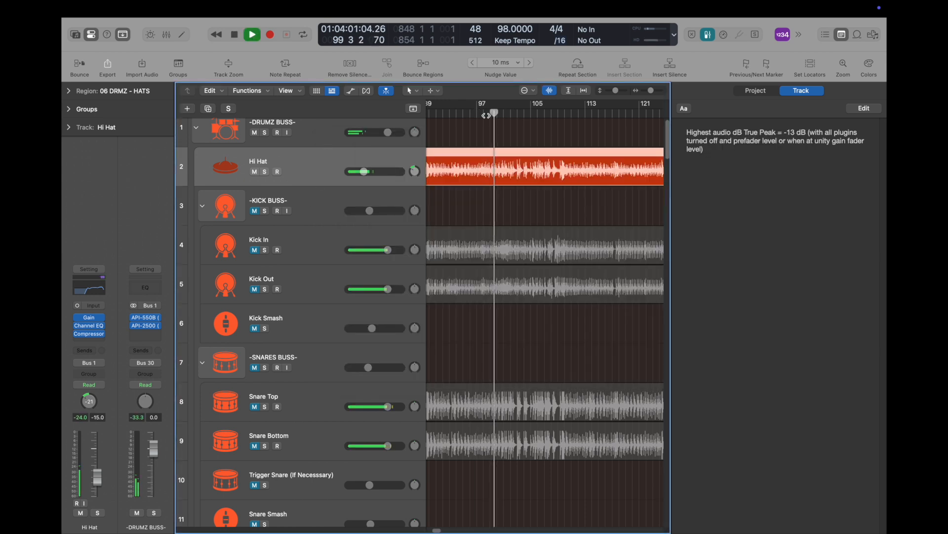
pyautogui.press('space')
# Step: Unmute -KICK BUSS- and the Kick In track
pyautogui.click(302, 203)
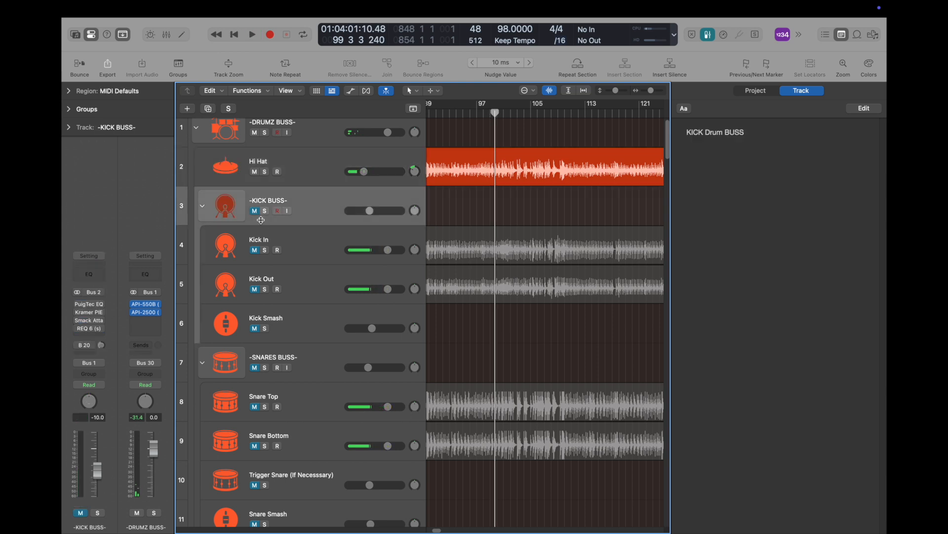
pyautogui.click(295, 248)
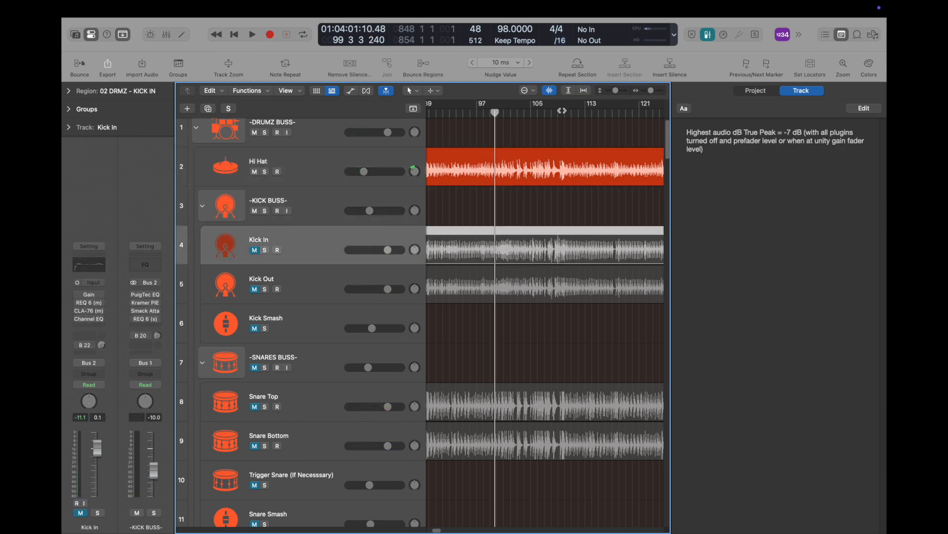
pyautogui.click(254, 250)
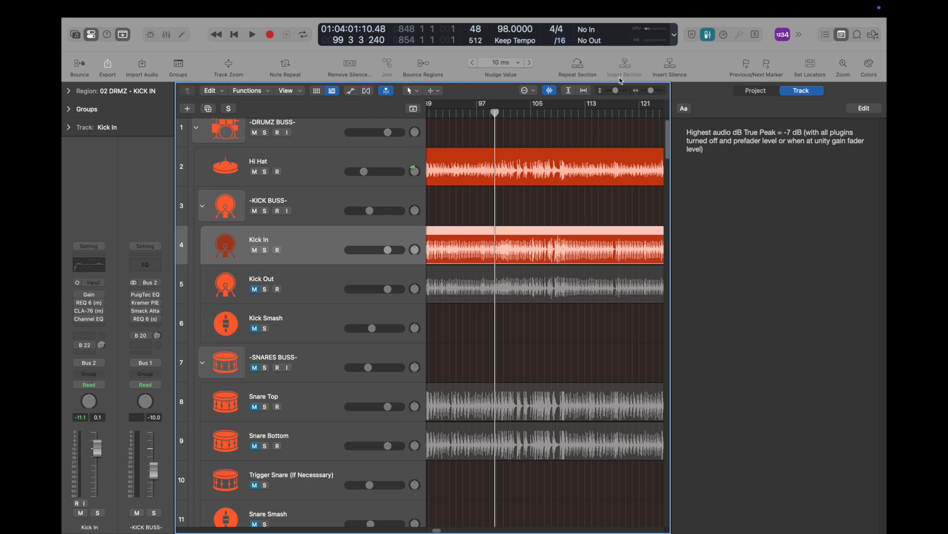
# Step: Activate the Kick In's Gain plug-in and play the track from about bar 99 to check its peak level
pyautogui.press('space')
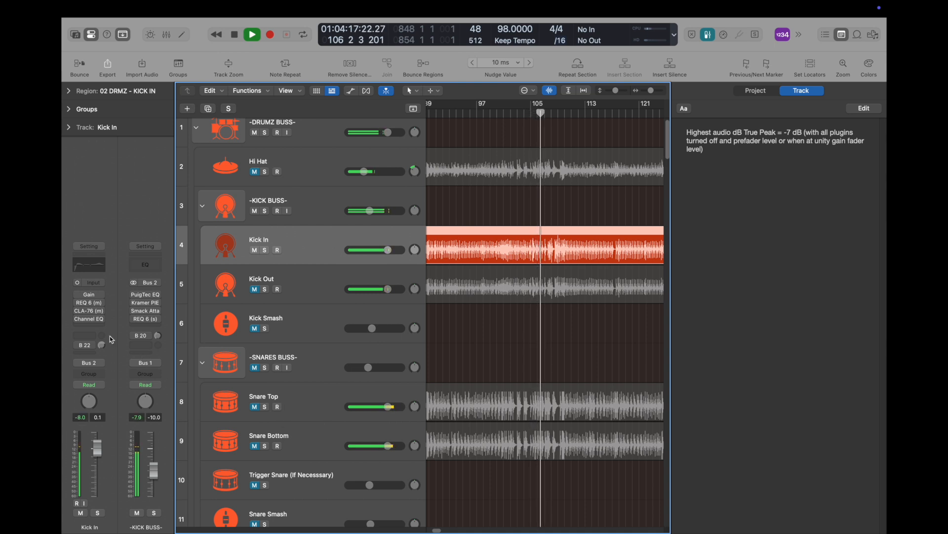
pyautogui.press('space')
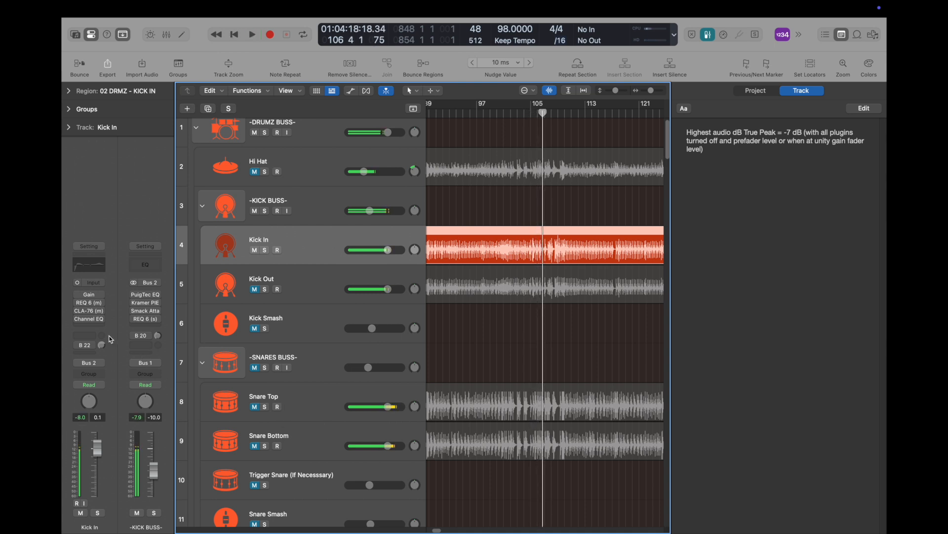
pyautogui.click(85, 295)
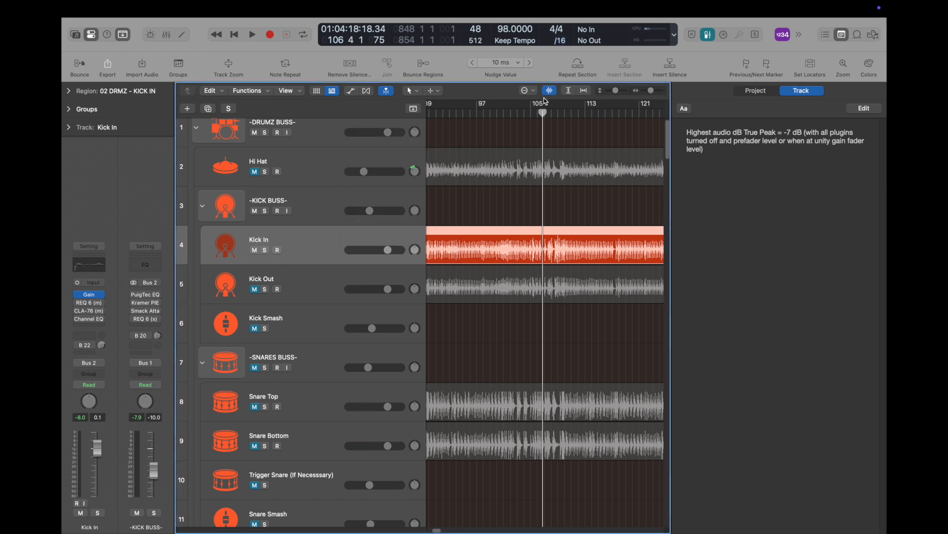
pyautogui.press('space')
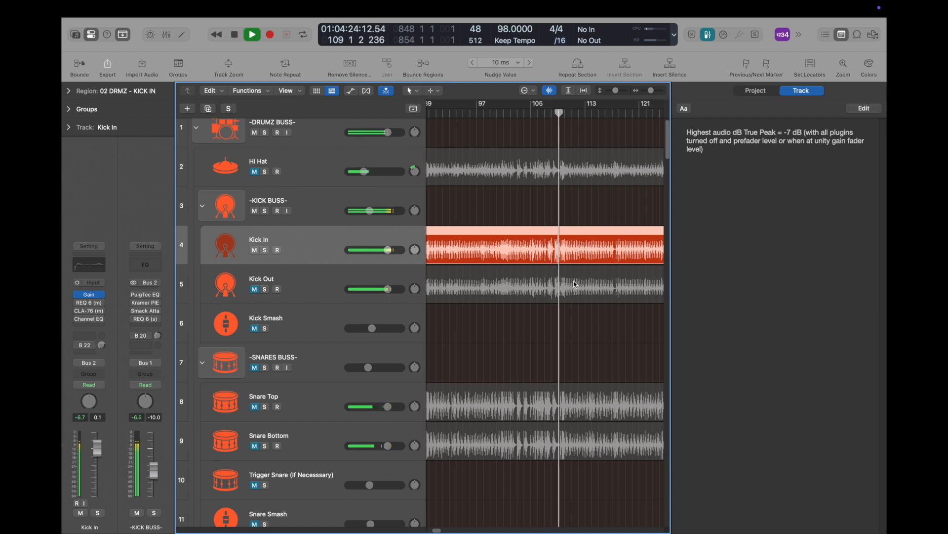
pyautogui.press('space')
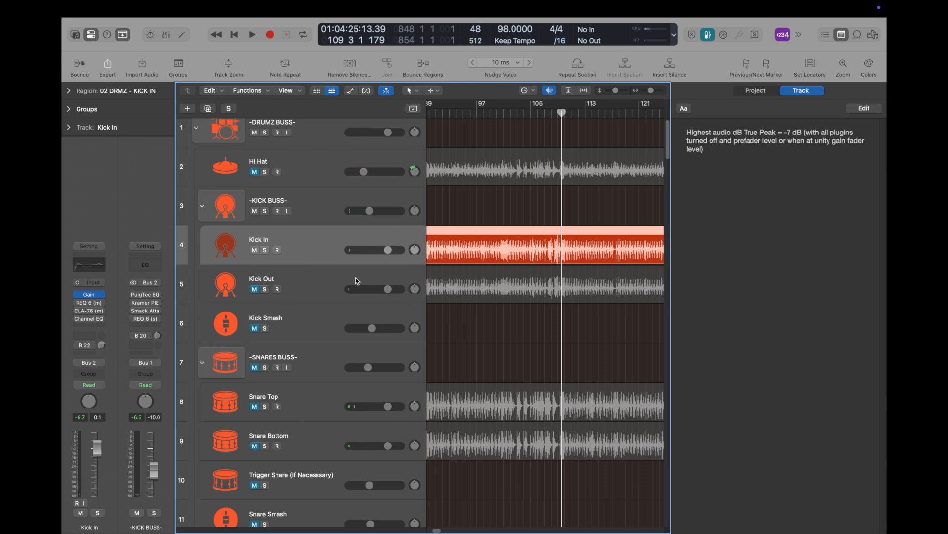
# Step: Unmute the Kick Out track and activate the Kick In's REQ 6, CLA-76 and Channel EQ
pyautogui.click(252, 286)
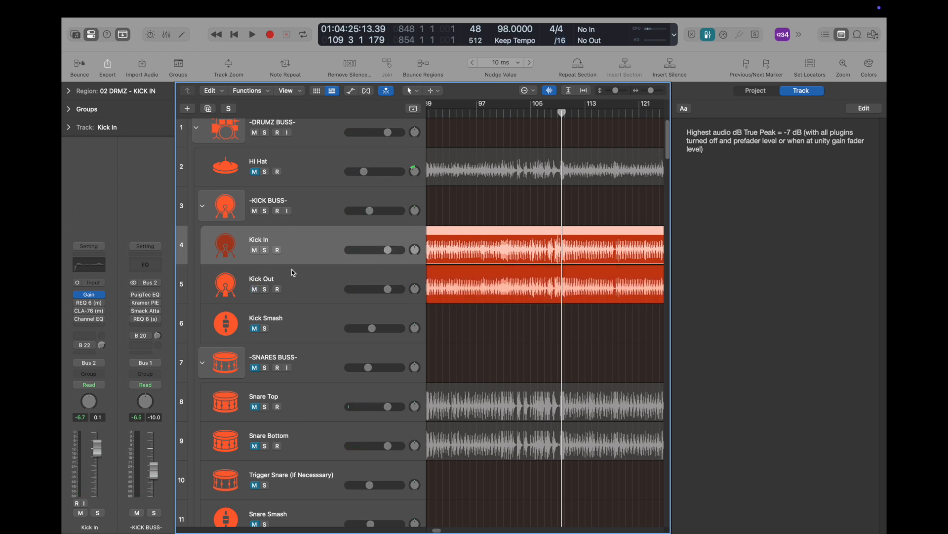
pyautogui.click(257, 250)
pyautogui.moveTo(101, 306)
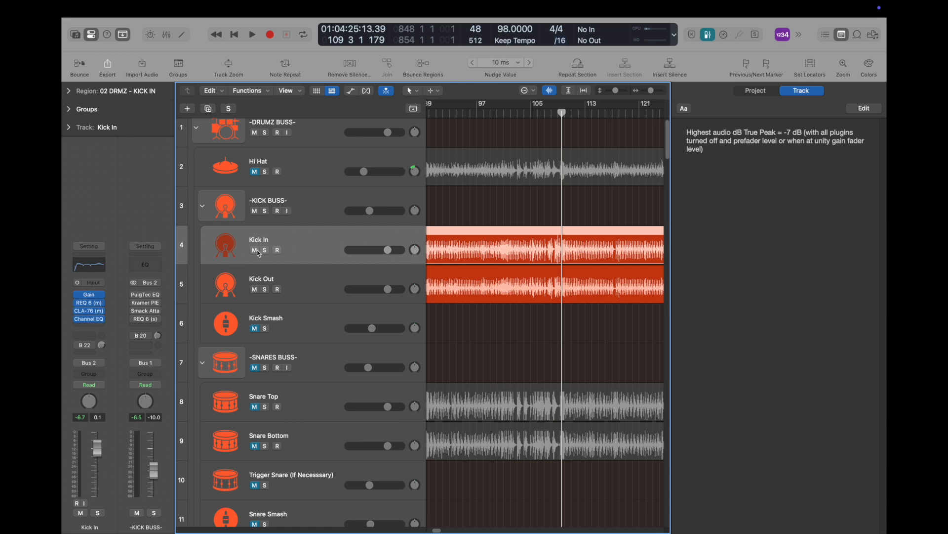
# Step: Mute Kick In and play Kick Out alone from about bar 103 and around bar 108 to check its peak level
pyautogui.moveTo(562, 112); pyautogui.dragTo(544, 115)
pyautogui.click(342, 278)
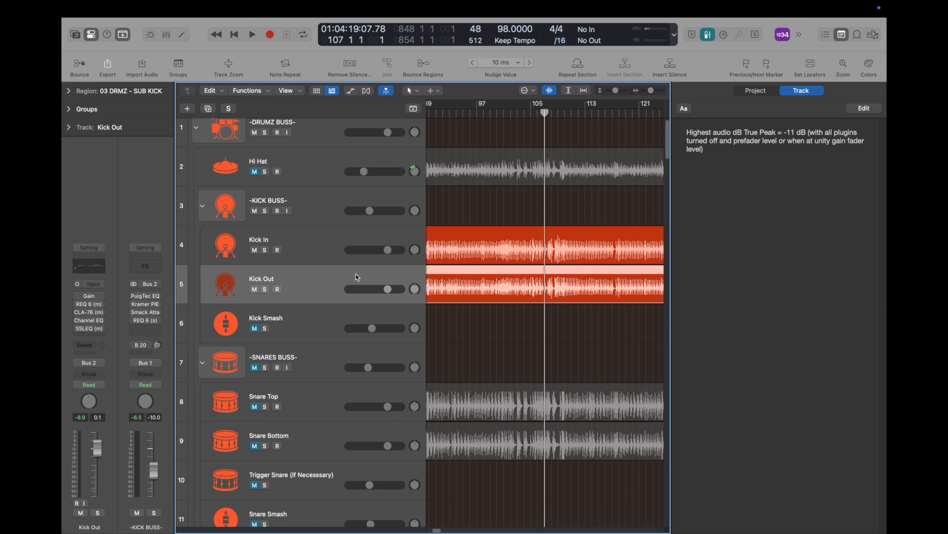
pyautogui.click(255, 251)
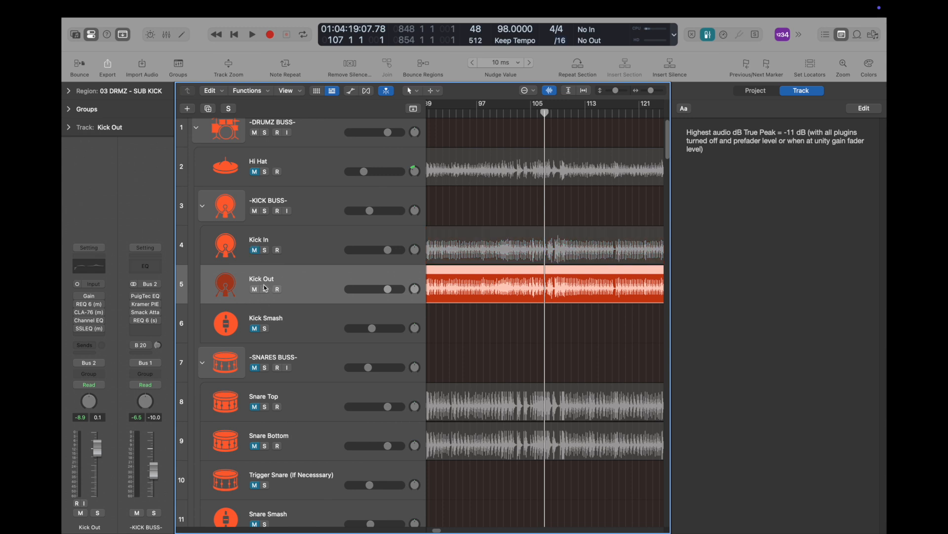
pyautogui.click(523, 113)
pyautogui.press('space')
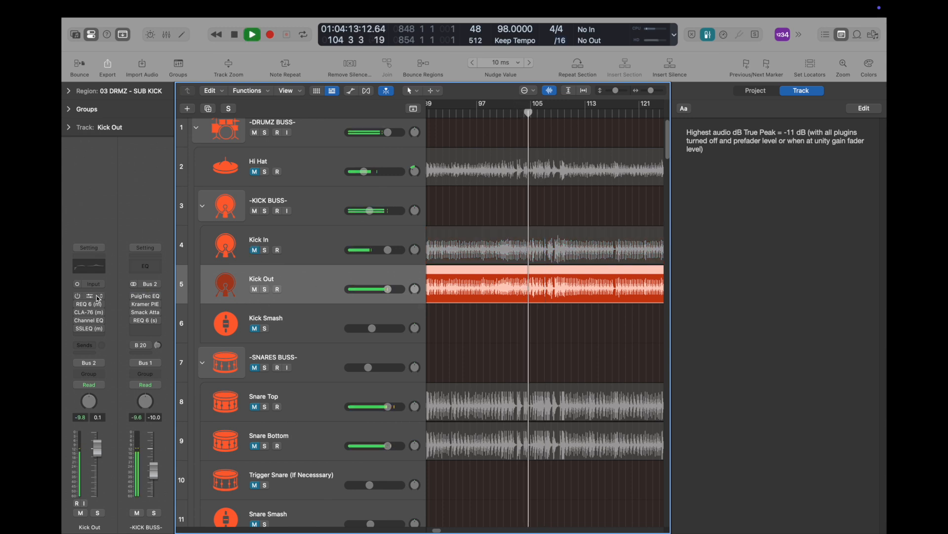
pyautogui.click(552, 114)
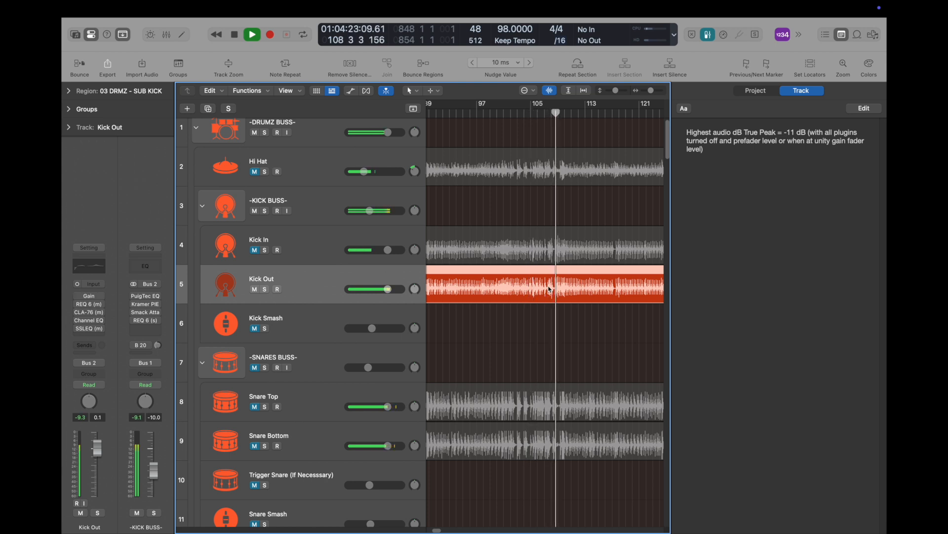
pyautogui.press('space')
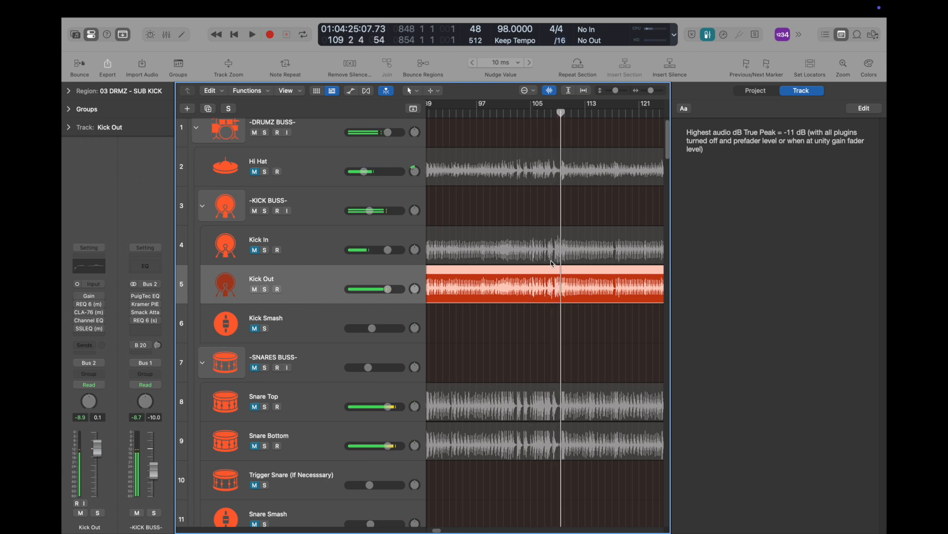
# Step: Activate the Kick Out's Gain plug-in at -3.8 dB and replay from about bar 105 to check the level
pyautogui.click(89, 296)
pyautogui.moveTo(366, 218); pyautogui.dragTo(370, 221)
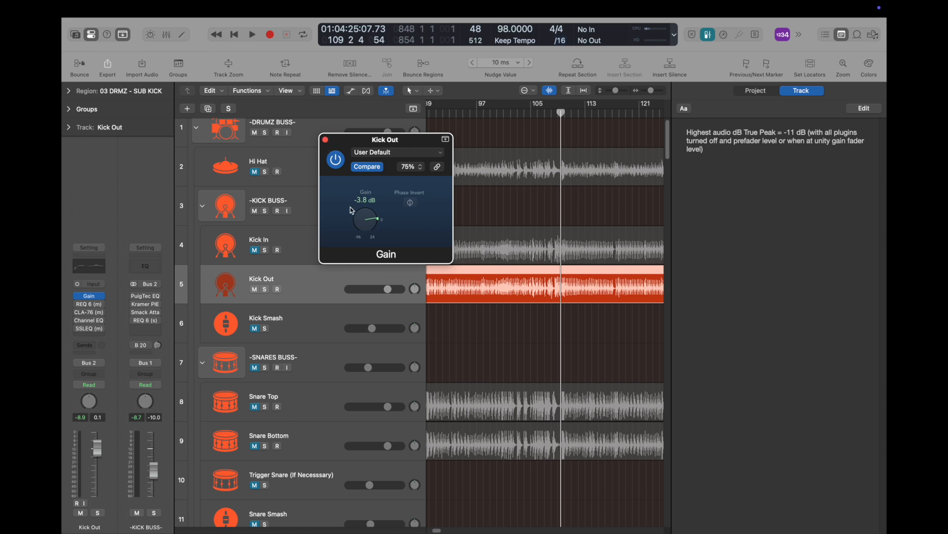
pyautogui.click(326, 140)
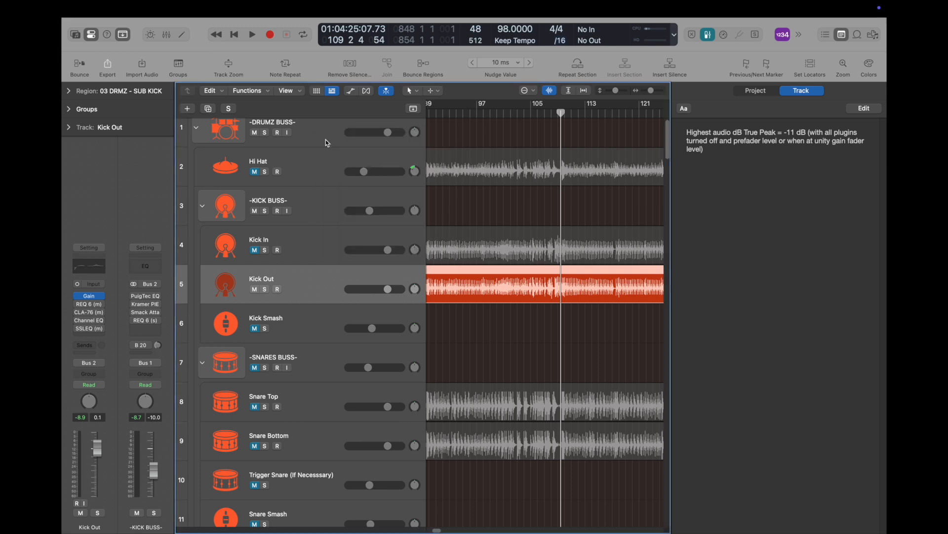
pyautogui.doubleClick(535, 117)
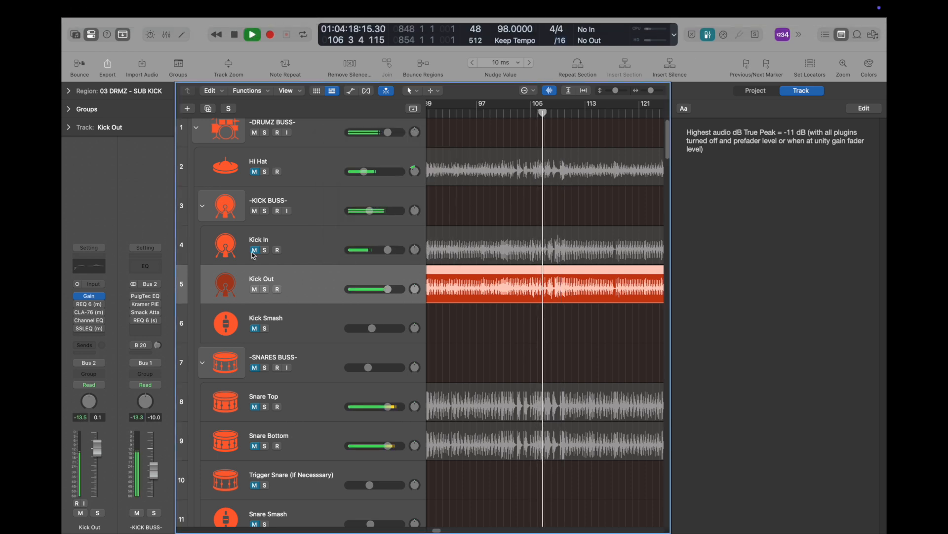
# Step: Unmute Kick In to play alongside Kick Out, and bypass Kick In's REQ 6, CLA-76 and Channel EQ
pyautogui.click(255, 290)
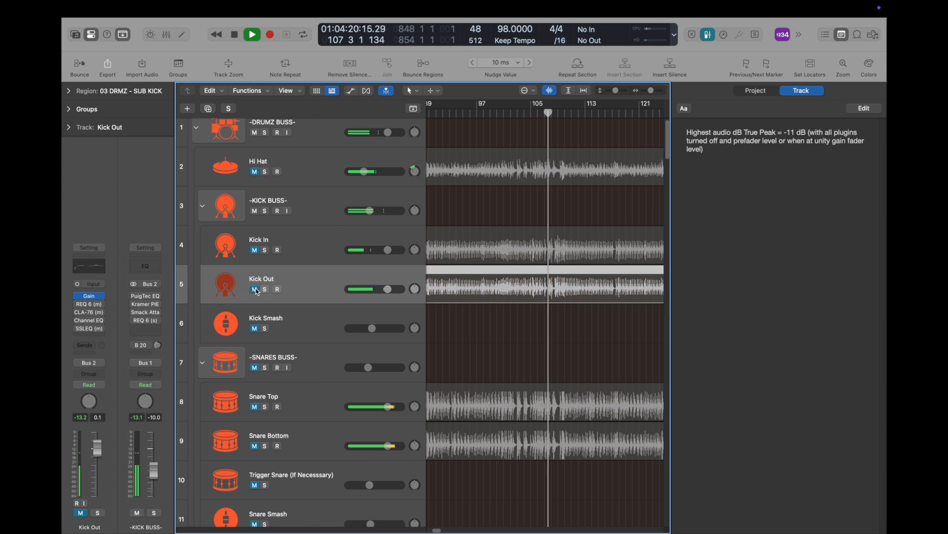
pyautogui.click(255, 289)
pyautogui.click(255, 250)
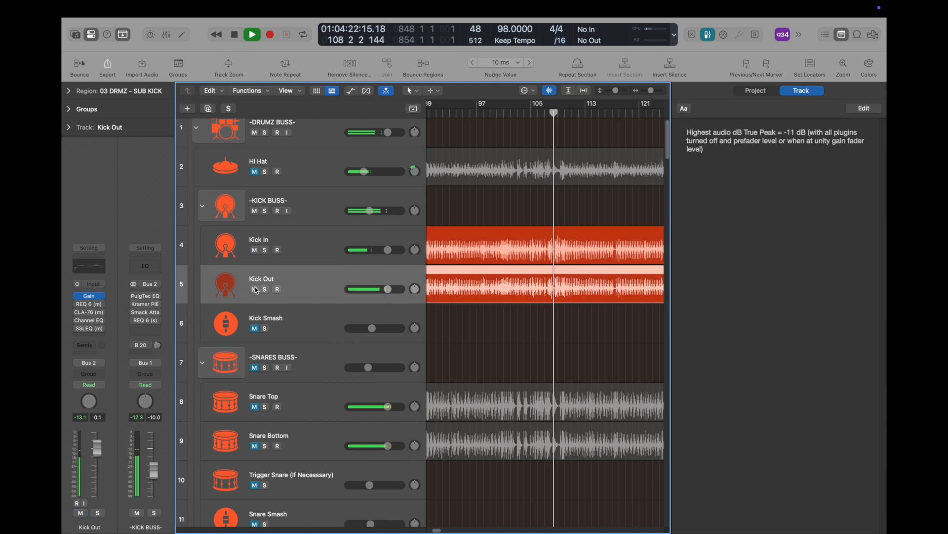
pyautogui.press('space')
pyautogui.click(333, 245)
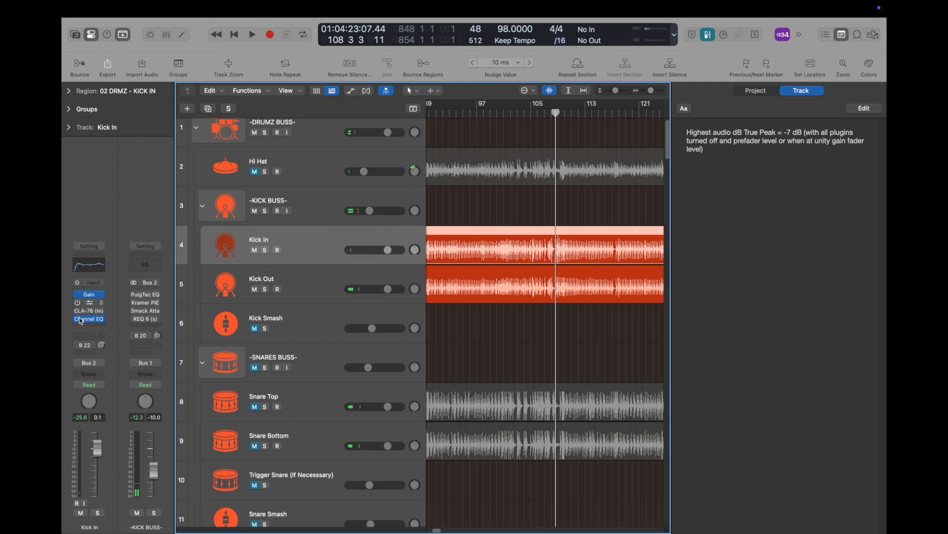
# Step: Set a cycle range over the kick hits from 107 3 1 to 108 2 2 and place the playhead at its start
pyautogui.scroll(3, 547, 289)
pyautogui.scroll(5, 547, 289)
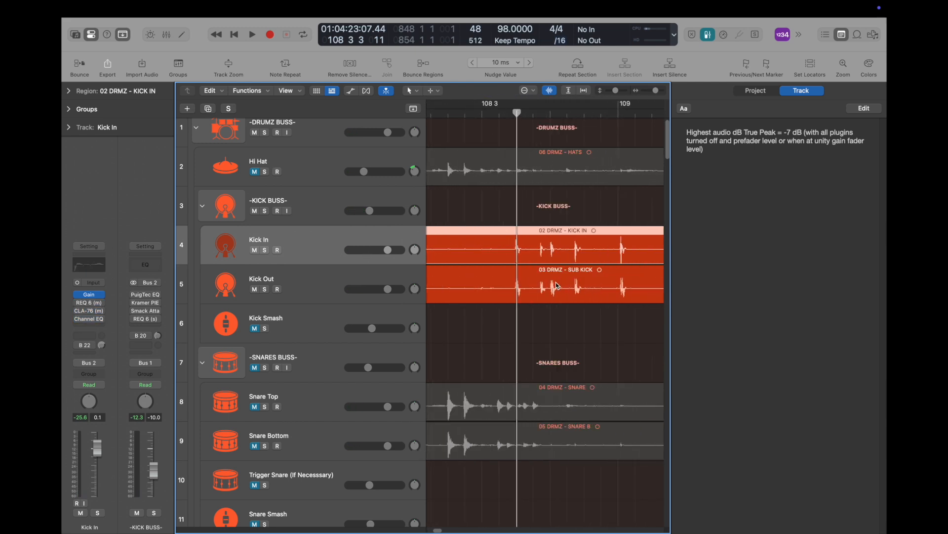
pyautogui.scroll(-3, 559, 285)
pyautogui.moveTo(459, 110); pyautogui.dragTo(523, 107)
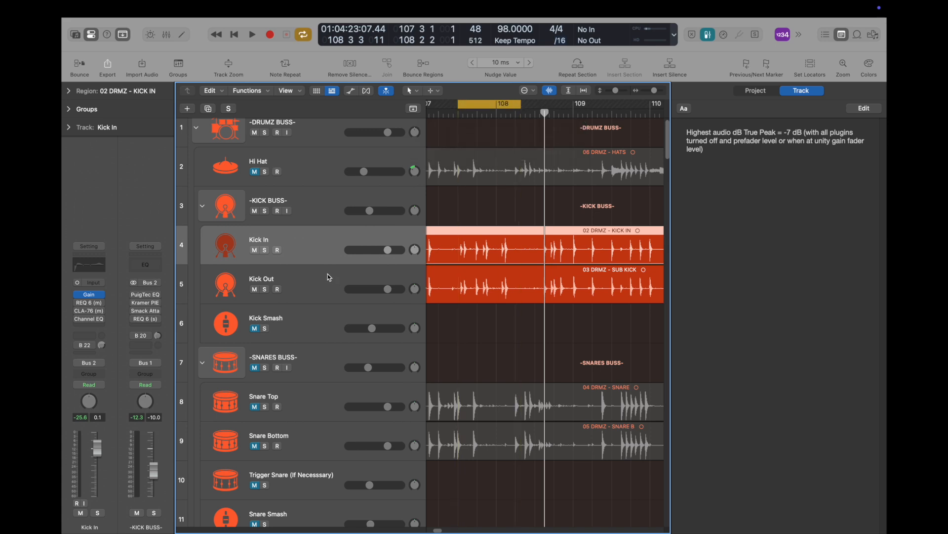
pyautogui.click(458, 111)
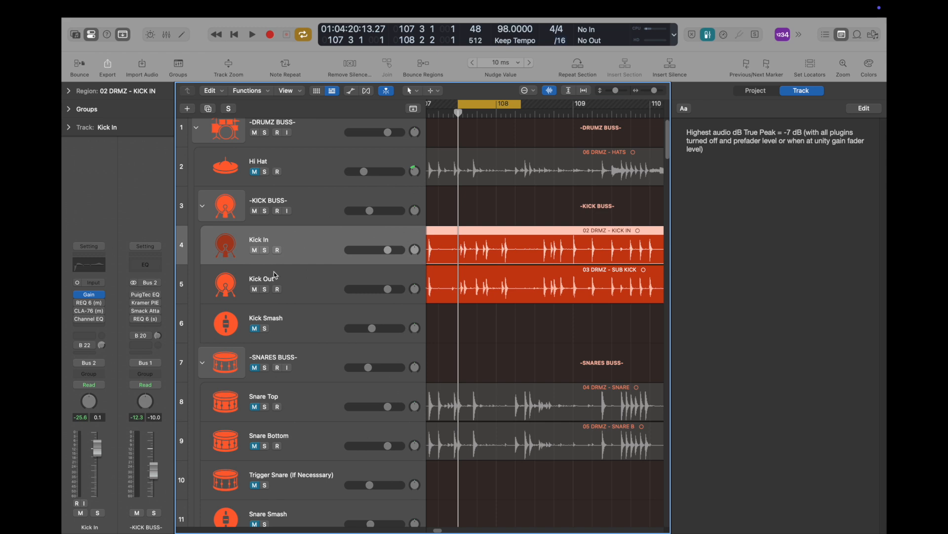
# Step: Open the Gain plug-ins of Kick In and Kick Out and move the Kick Out window clear of the other
pyautogui.click(89, 294)
pyautogui.click(307, 286)
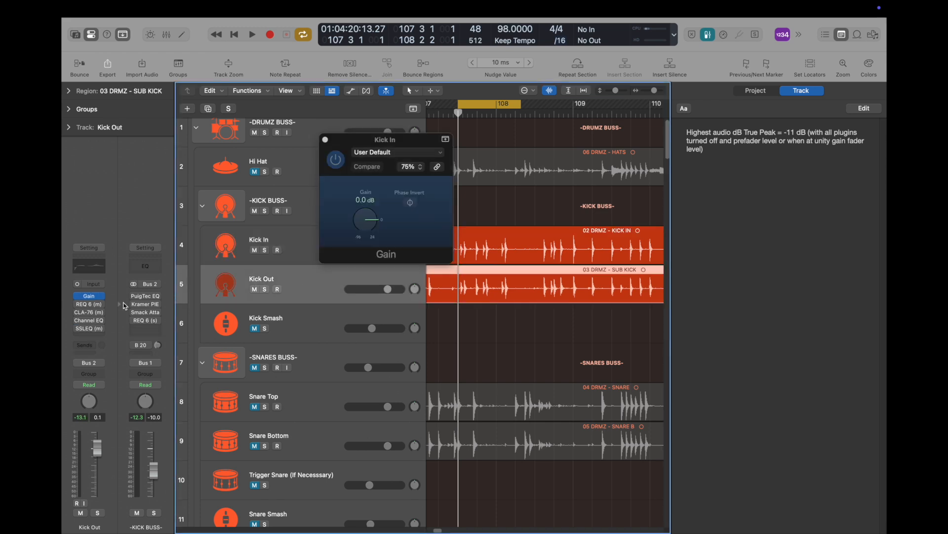
pyautogui.click(90, 296)
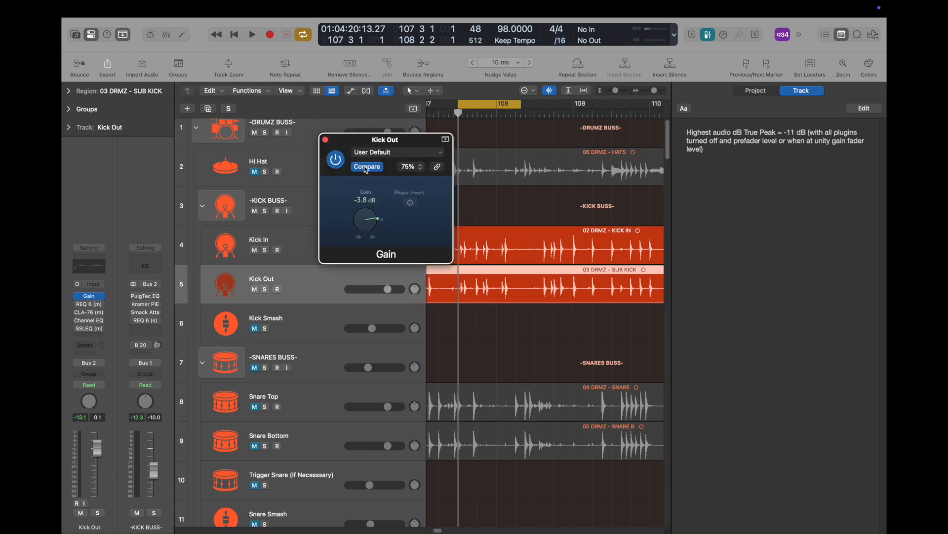
pyautogui.moveTo(363, 163); pyautogui.dragTo(718, 263)
# Step: Play the cycled kicks and try Phase Invert on the Kick Out's Gain plug-in to hear the difference
pyautogui.press('space')
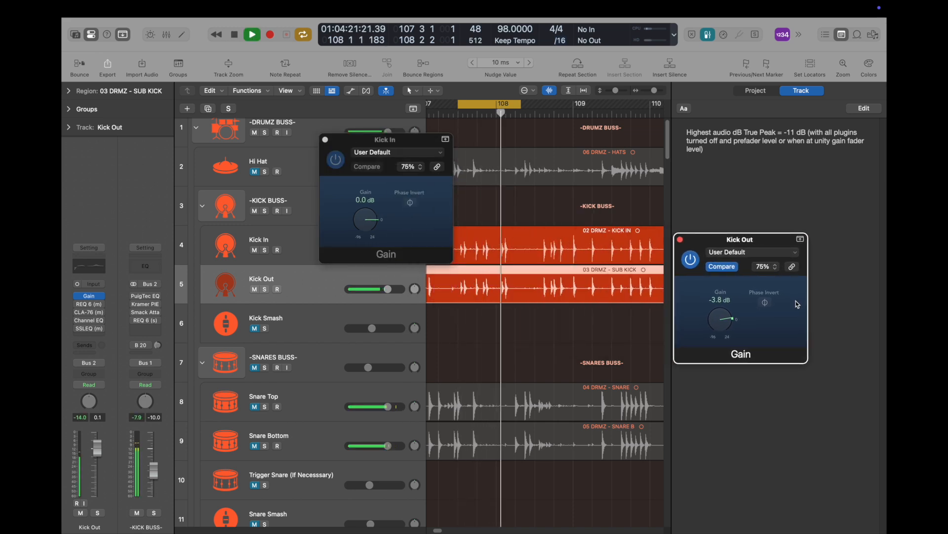
pyautogui.click(765, 305)
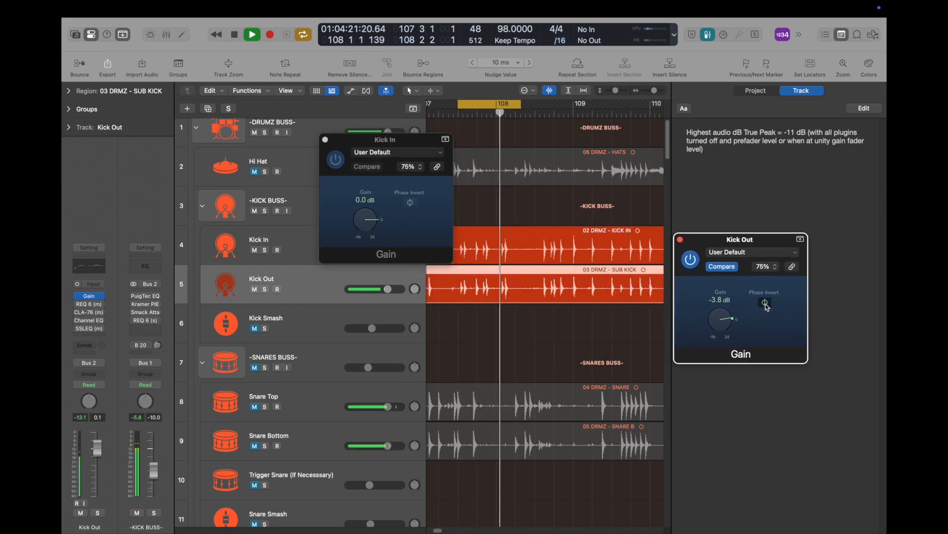
pyautogui.press('space')
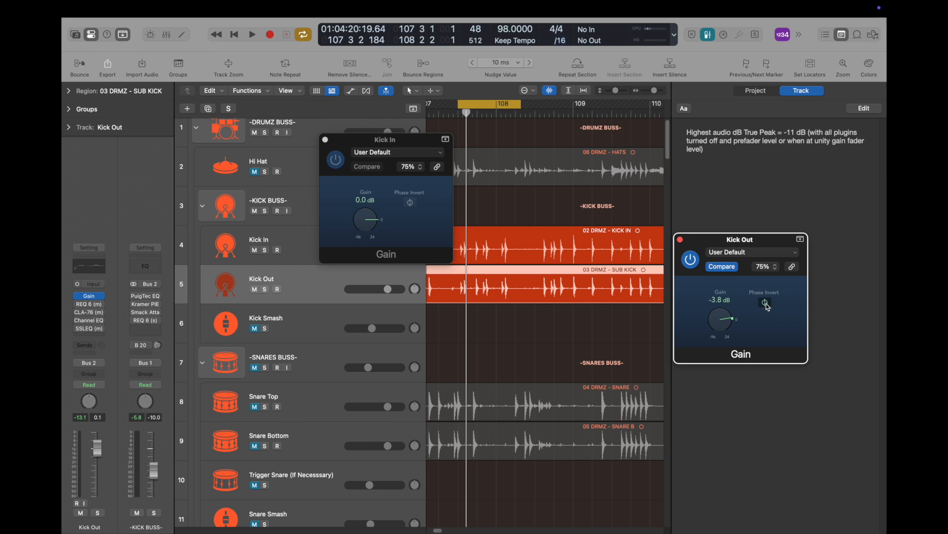
pyautogui.press('space')
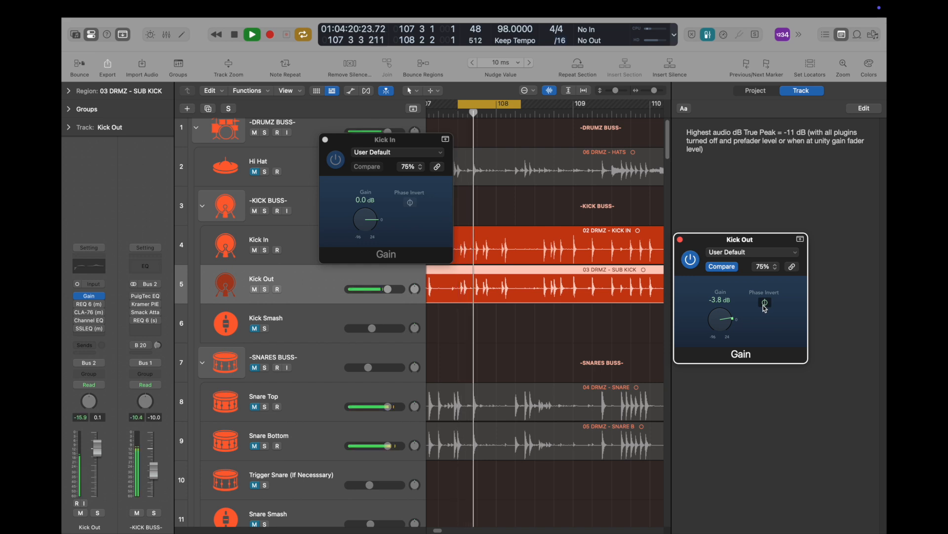
pyautogui.press('space')
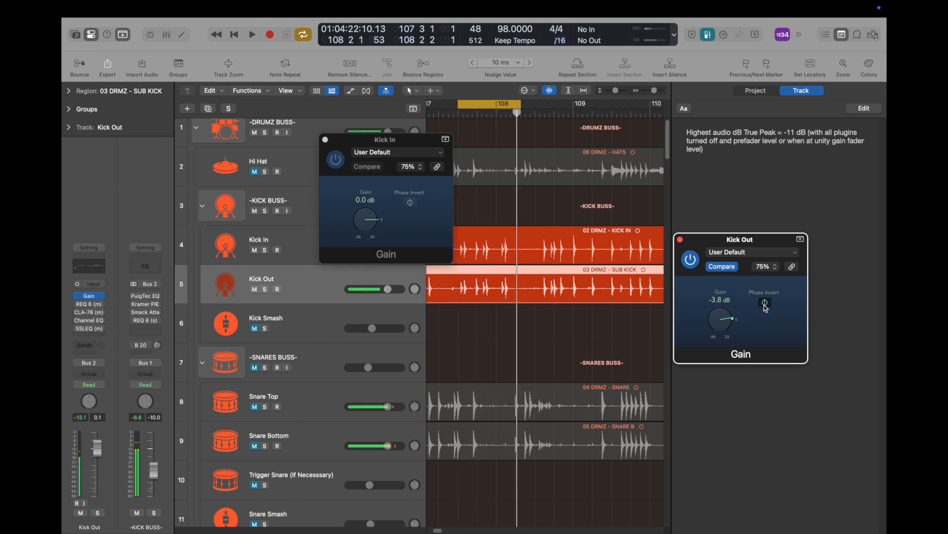
# Step: Compare both kicks with Kick Out's Phase Invert off and on, leave it off, and close that Gain plug-in
pyautogui.click(765, 305)
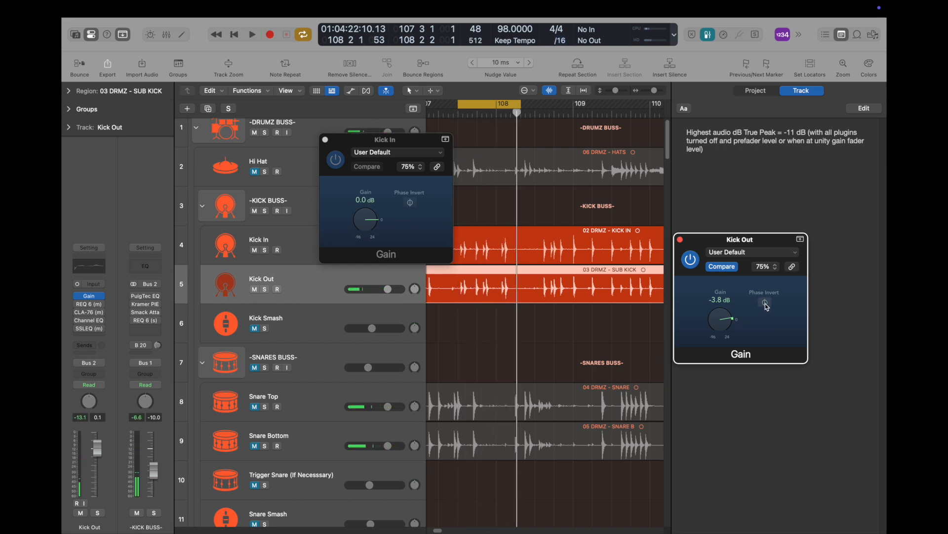
pyautogui.press('space')
pyautogui.press('space')
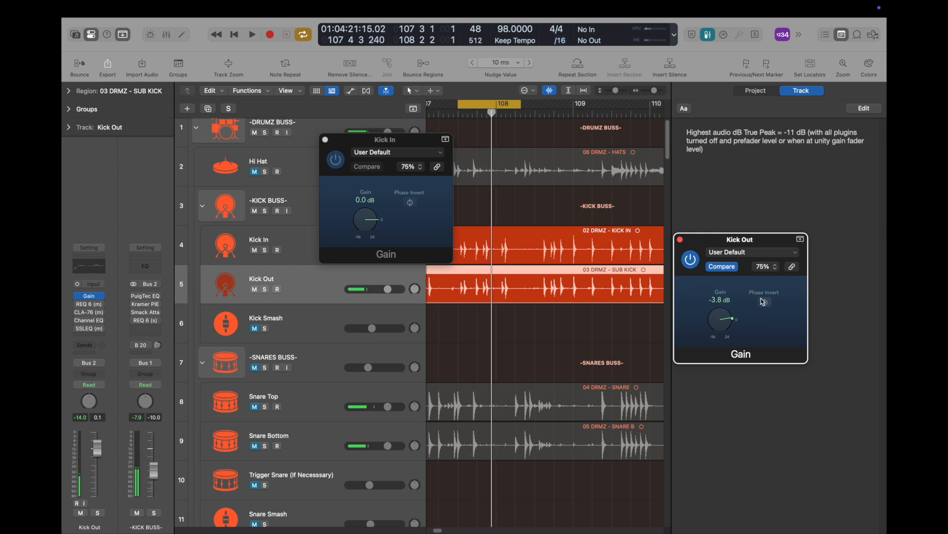
pyautogui.click(765, 305)
pyautogui.press('space')
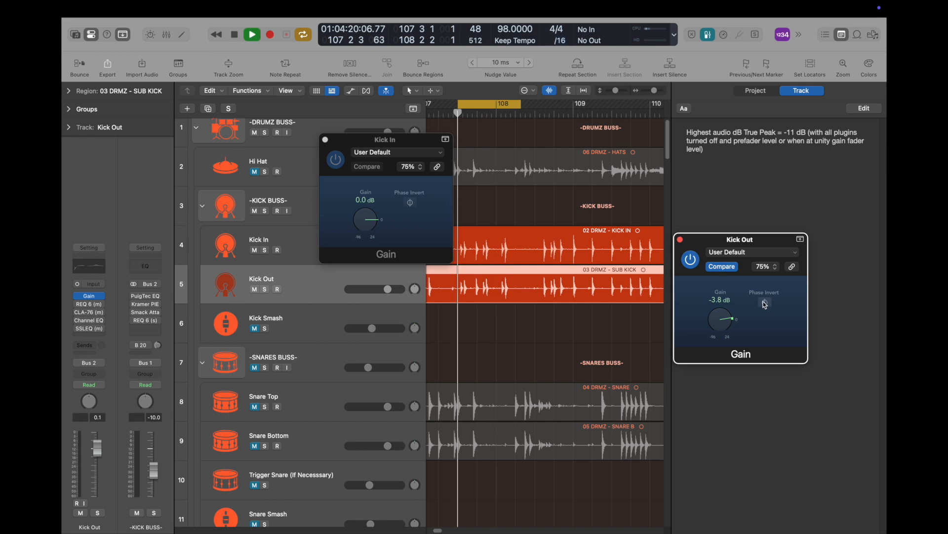
pyautogui.press('space')
pyautogui.click(765, 303)
pyautogui.press('space')
pyautogui.press('space')
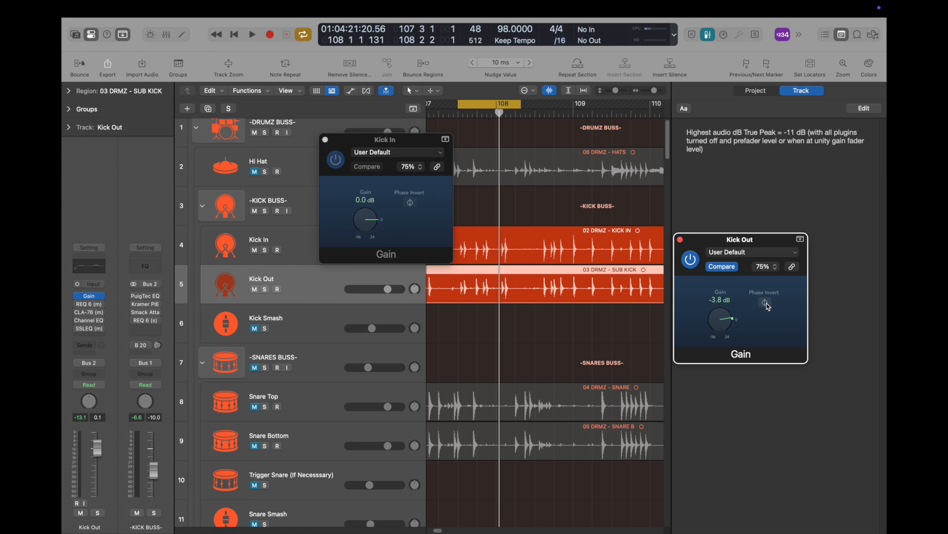
pyautogui.press('space')
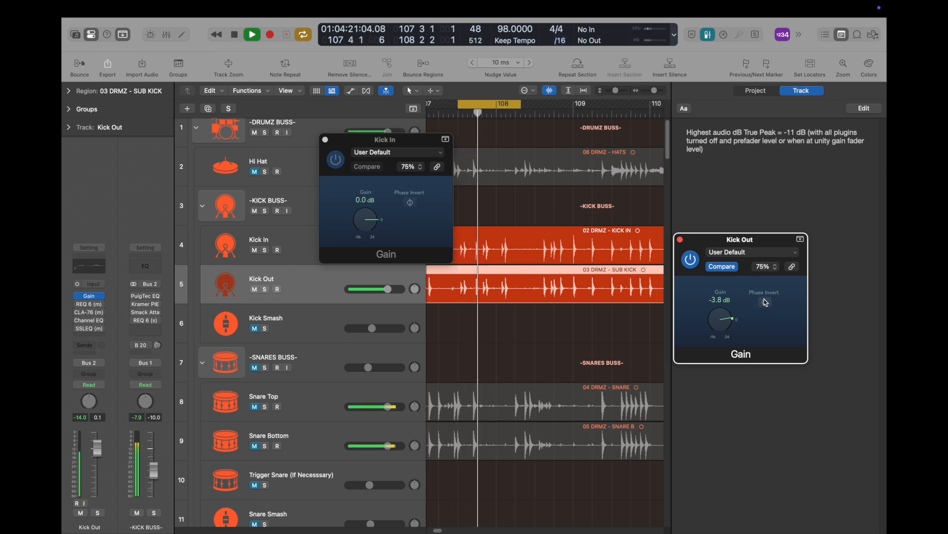
pyautogui.press('space')
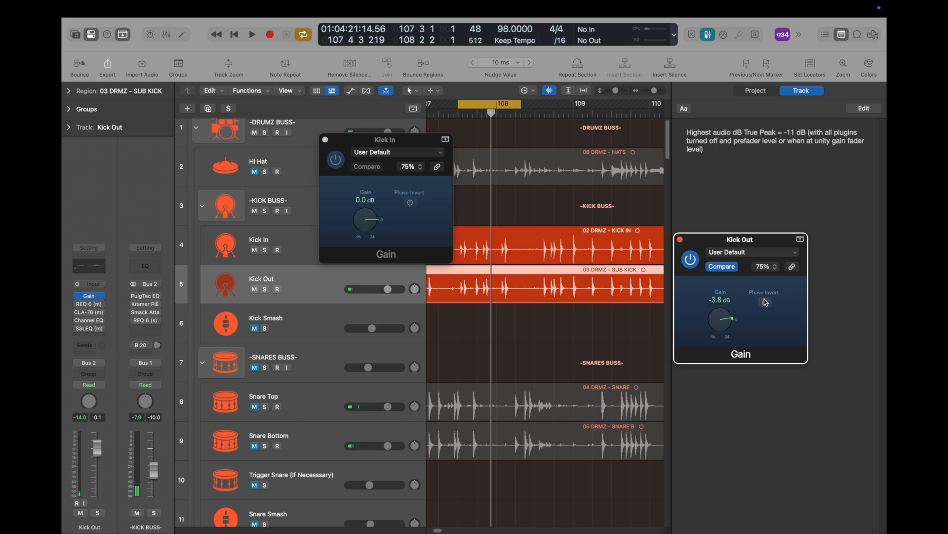
pyautogui.click(680, 239)
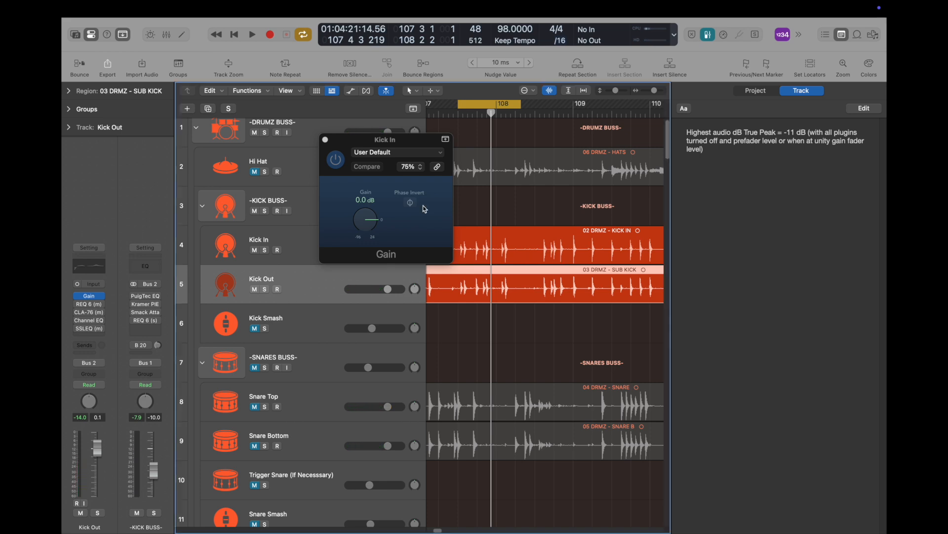
# Step: Close Kick In's Gain window and activate the remaining plug-ins on Kick In, Kick Out and the Kick Buss
pyautogui.click(325, 139)
pyautogui.click(256, 251)
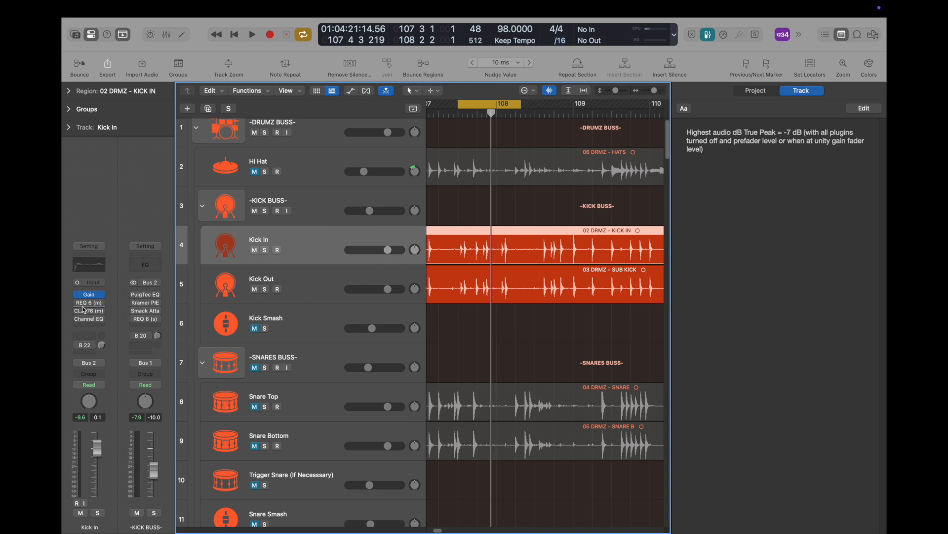
pyautogui.press('Down')
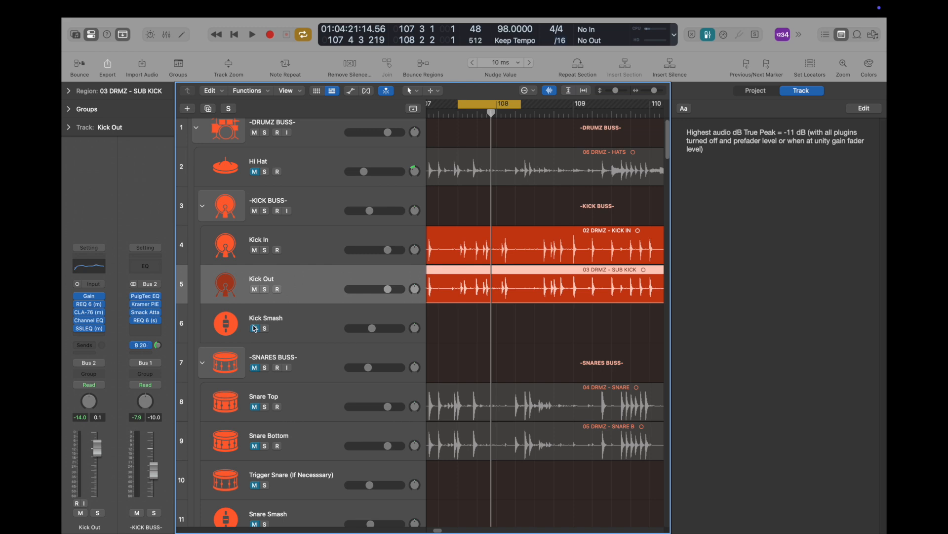
# Step: Follow the Kick Buss's Bus 20 send to the Drums PC channel and activate its CLA-76 compressor
pyautogui.click(303, 220)
pyautogui.click(93, 344)
pyautogui.click(139, 313)
pyautogui.click(132, 304)
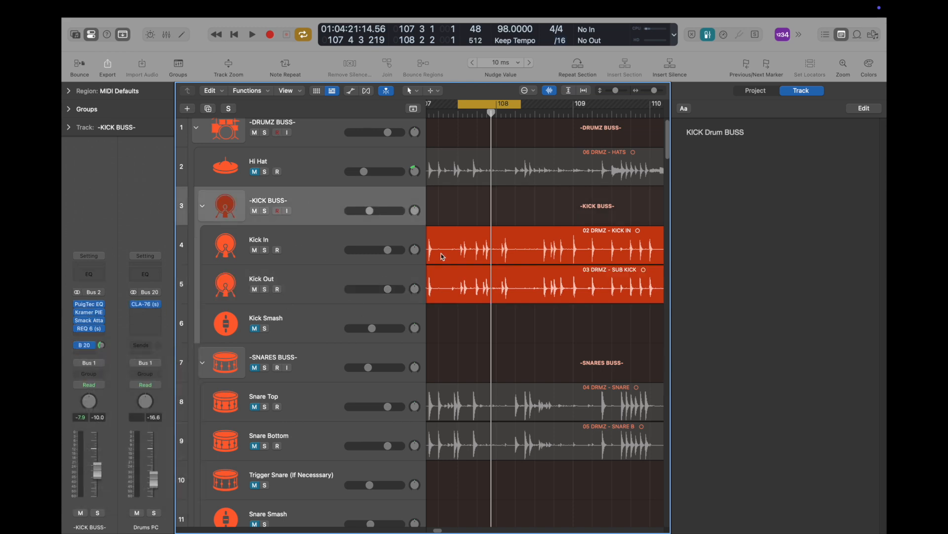
# Step: Play the cycled kicks with processing active and inspect the PuigTec EQP1A settings on the Kick Buss
pyautogui.press('space')
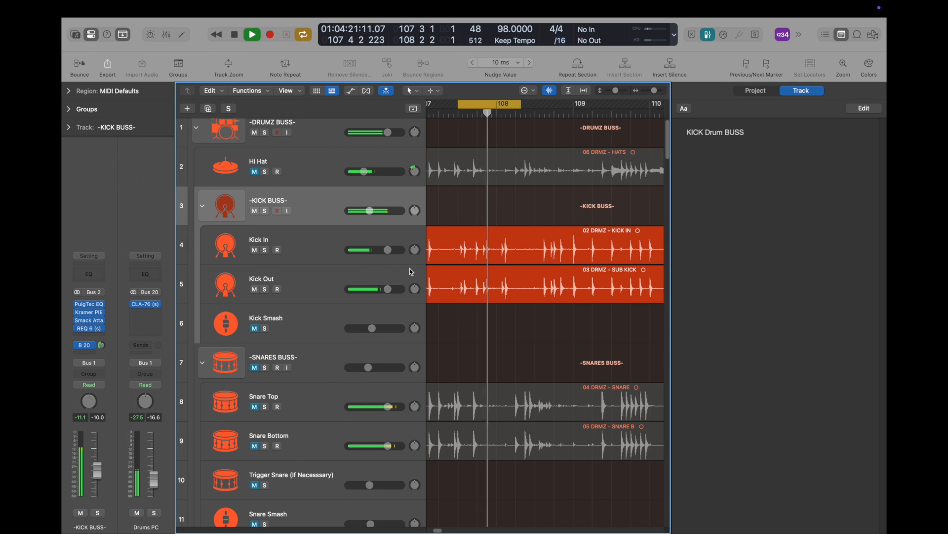
pyautogui.press('space')
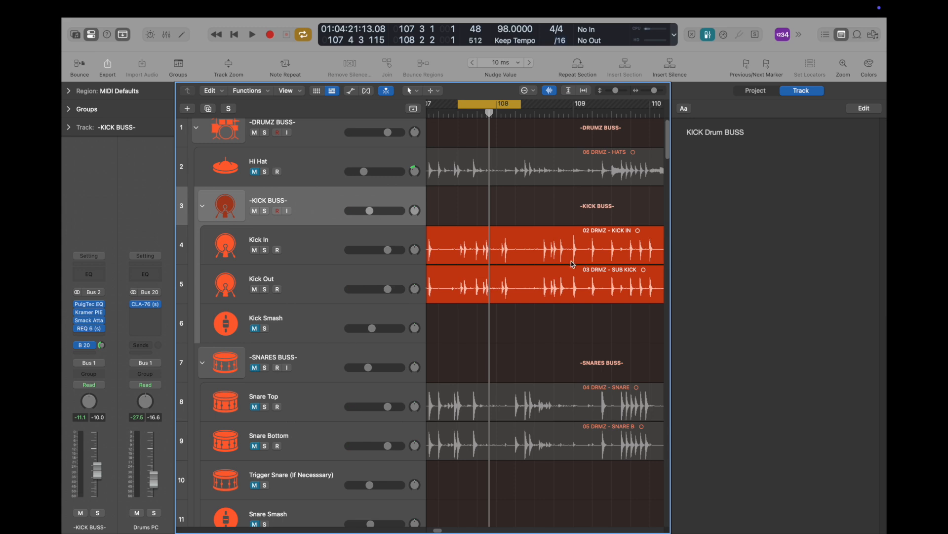
pyautogui.press('space')
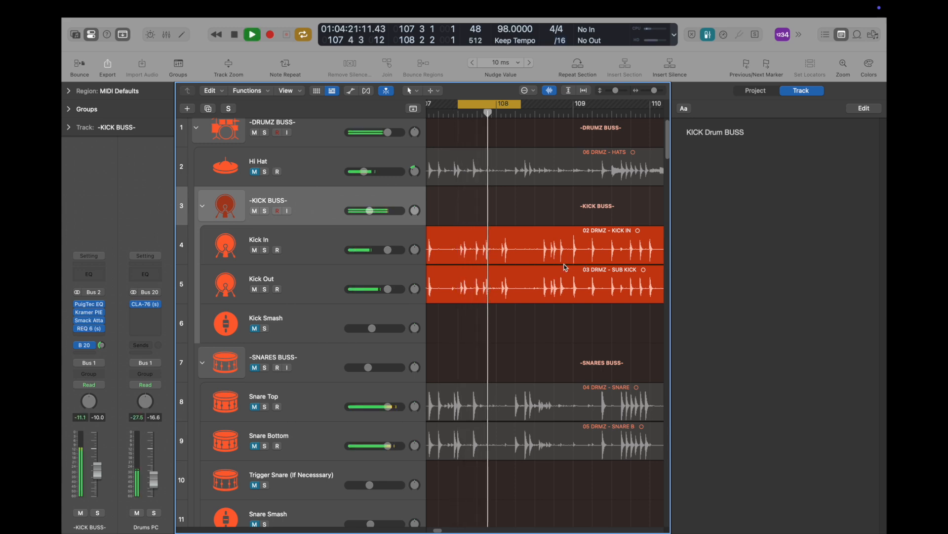
pyautogui.press('space')
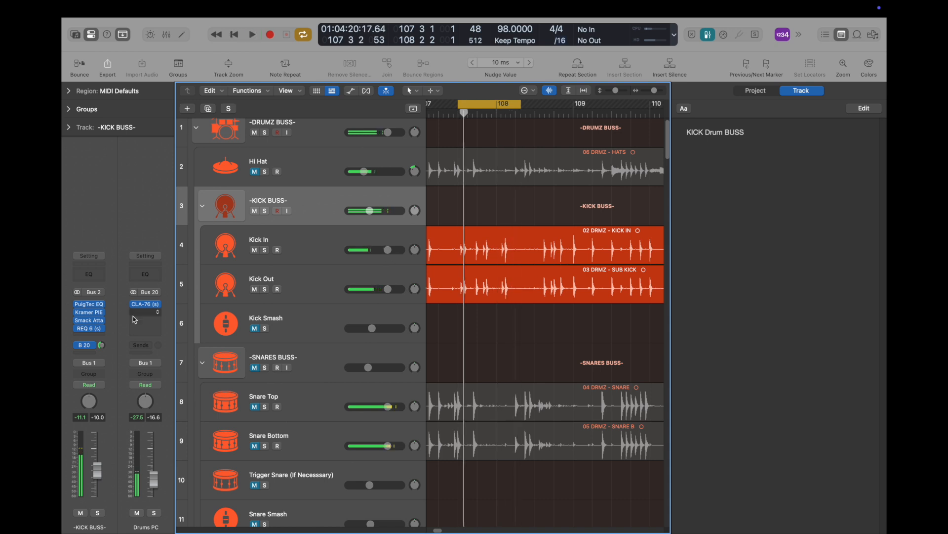
pyautogui.click(89, 307)
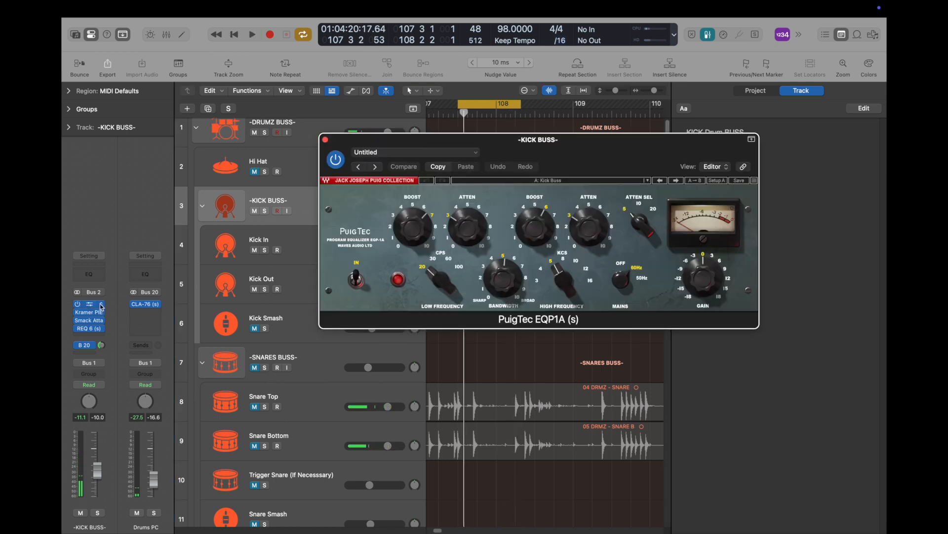
pyautogui.click(325, 139)
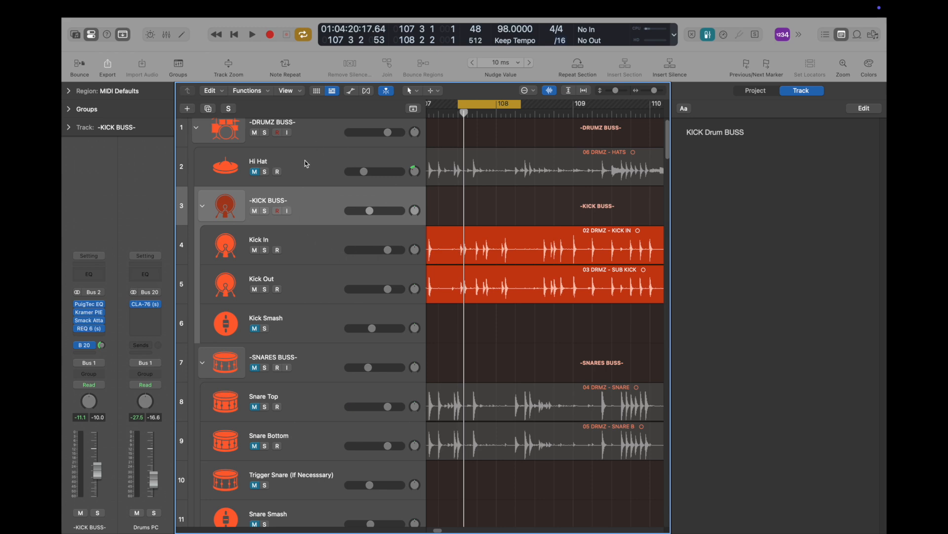
# Step: Try the cycled section with the Hi Hat unmuted
pyautogui.click(254, 172)
pyautogui.press('space')
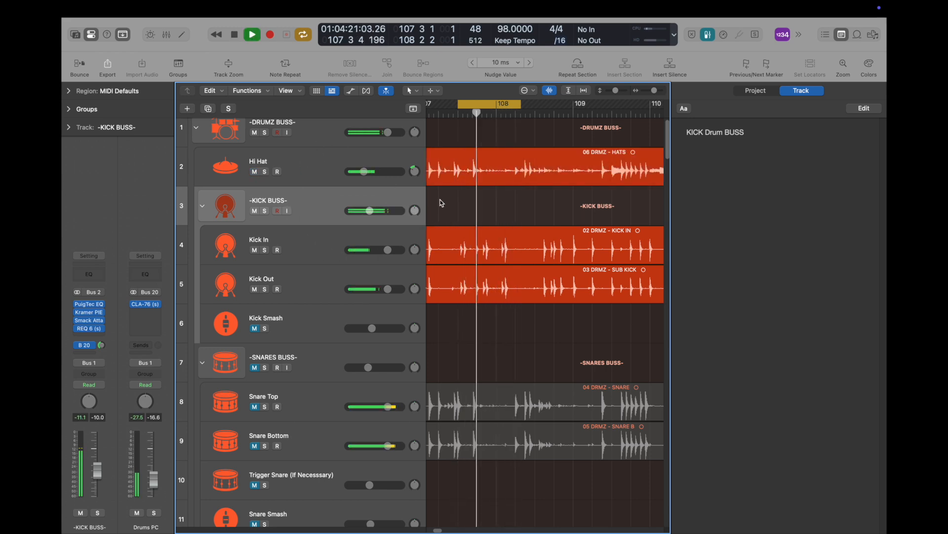
pyautogui.press('space')
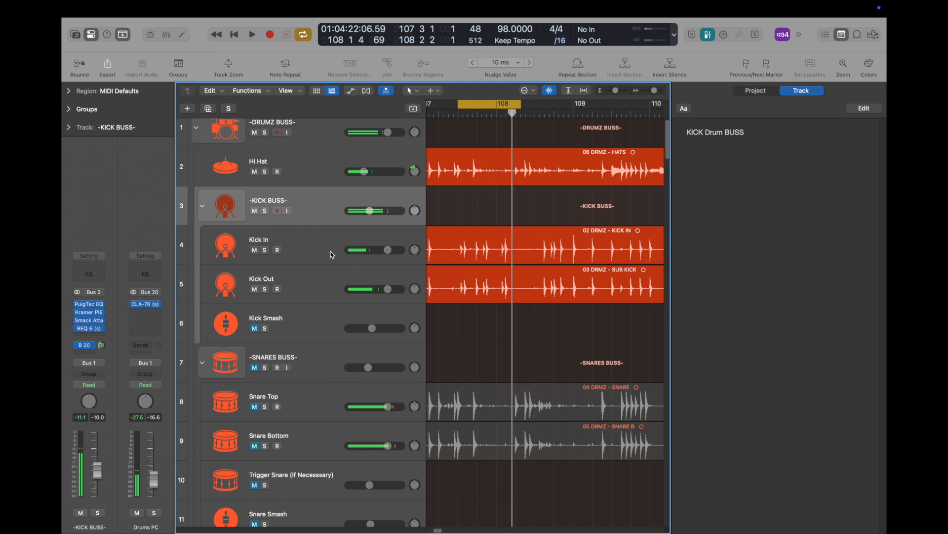
# Step: Unmute Kick Smash and activate its dbx-160 and PuigTec EQ plug-ins along with Kick In's Bus 22 send
pyautogui.click(296, 319)
pyautogui.click(253, 329)
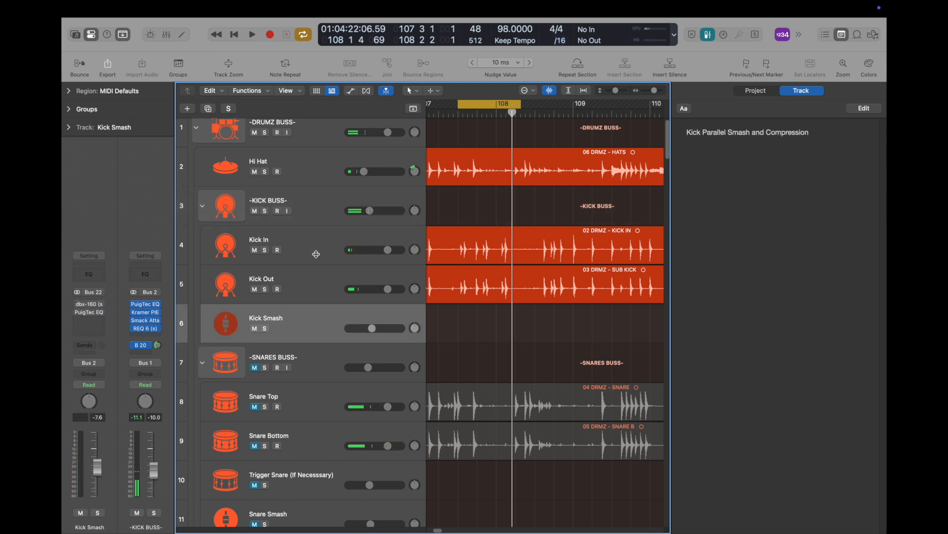
pyautogui.click(316, 251)
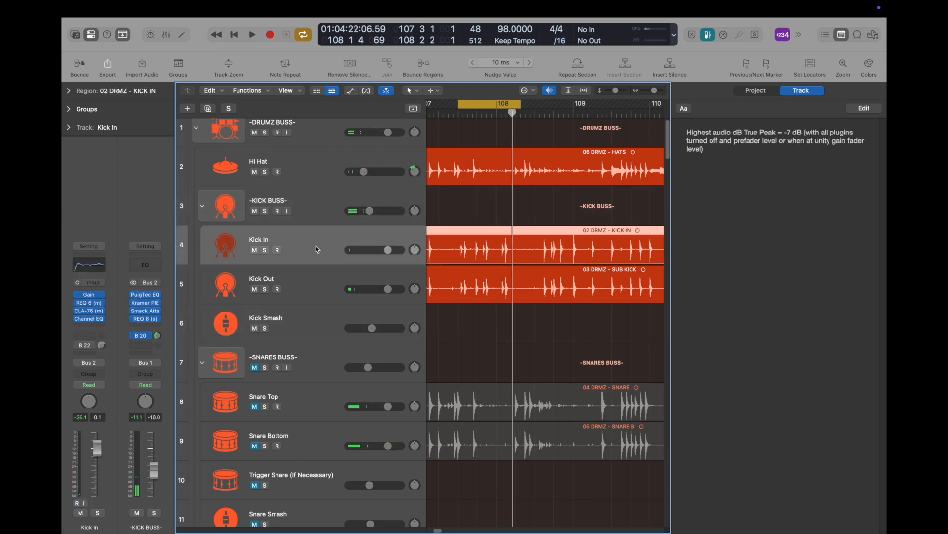
pyautogui.click(85, 350)
pyautogui.click(88, 352)
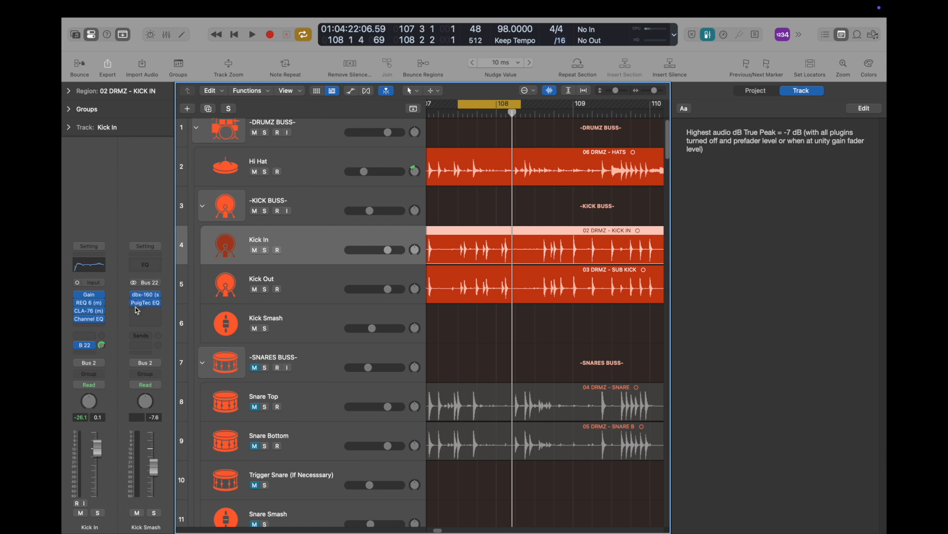
pyautogui.click(359, 319)
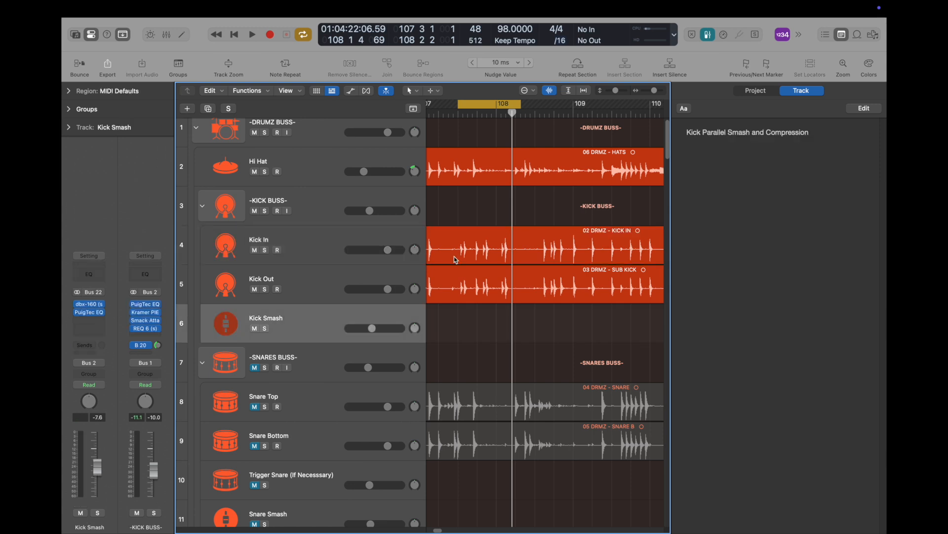
# Step: Mute the Hi Hat during cycled playback and toggle Kick Smash's mute to compare the kick sound
pyautogui.press('space')
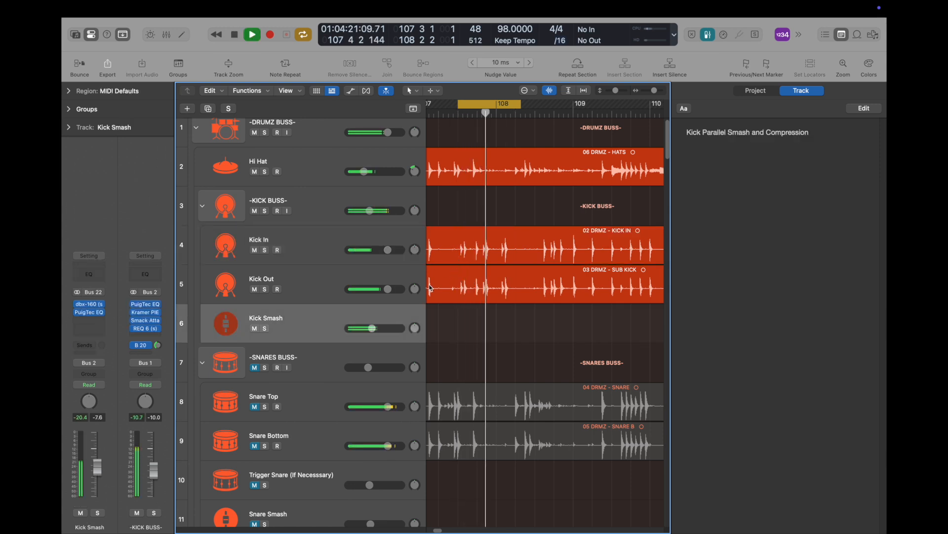
pyautogui.click(254, 171)
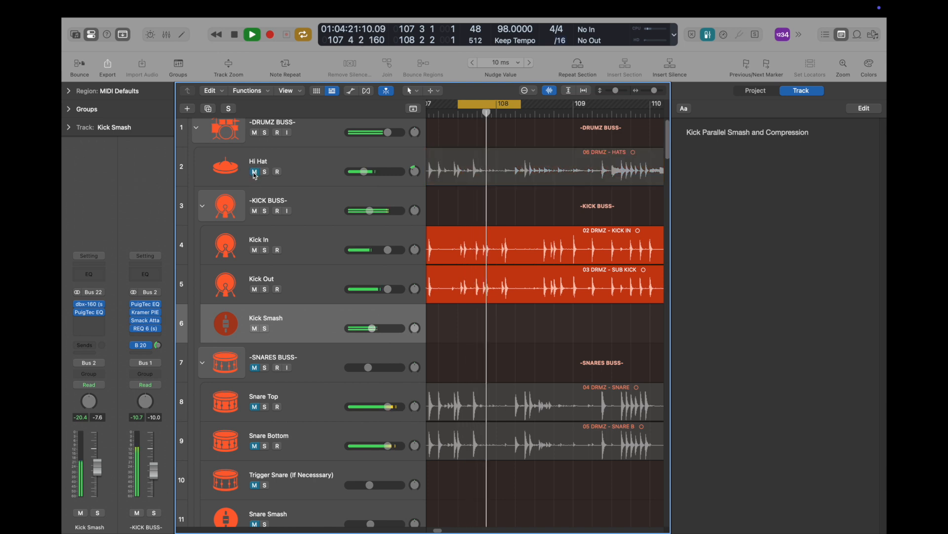
pyautogui.click(254, 328)
pyautogui.press('space')
# Step: Solo Kick Smash to hear it alone, and play it together with both kicks after clearing the solo
pyautogui.click(266, 328)
pyautogui.press('space')
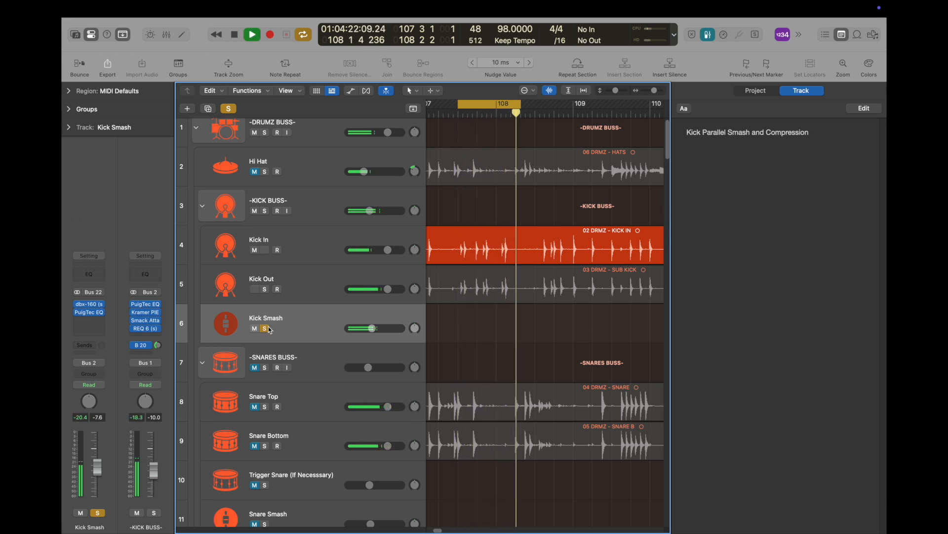
pyautogui.press('space')
pyautogui.click(266, 329)
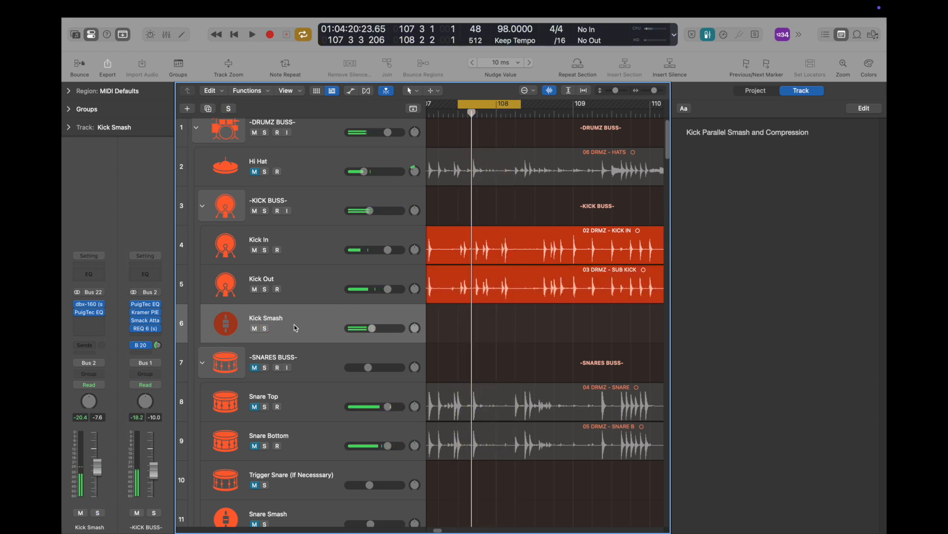
pyautogui.press('space')
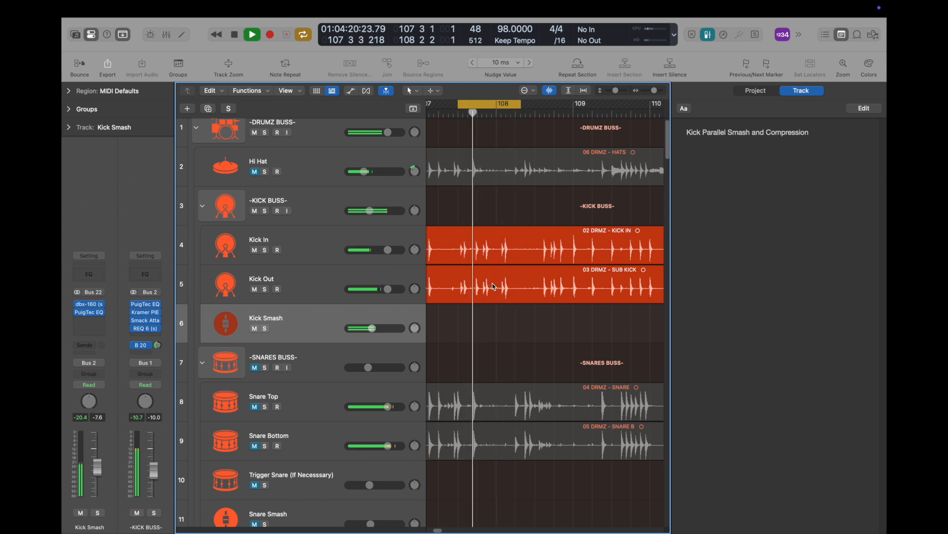
pyautogui.press('space')
# Step: Unmute the Snares Buss and mute the Kick Buss, leaving the Snare Top track selected
pyautogui.scroll(-5, 489, 269)
pyautogui.scroll(-2, 489, 267)
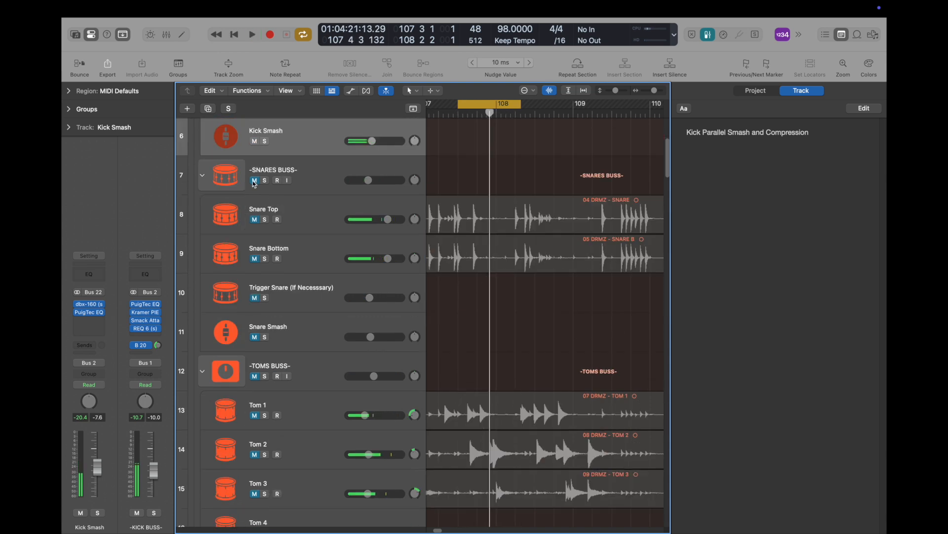
pyautogui.scroll(6, 297, 213)
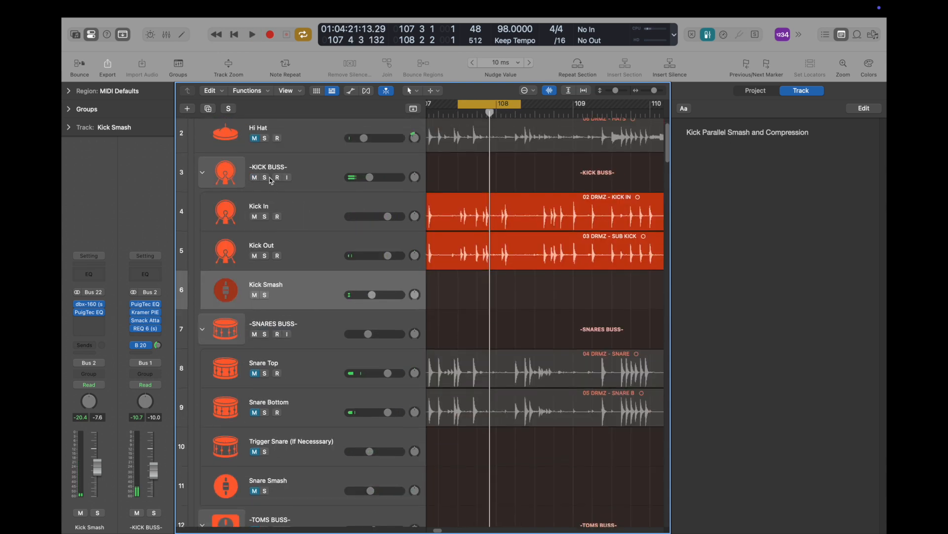
pyautogui.scroll(-1, 293, 289)
pyautogui.click(311, 355)
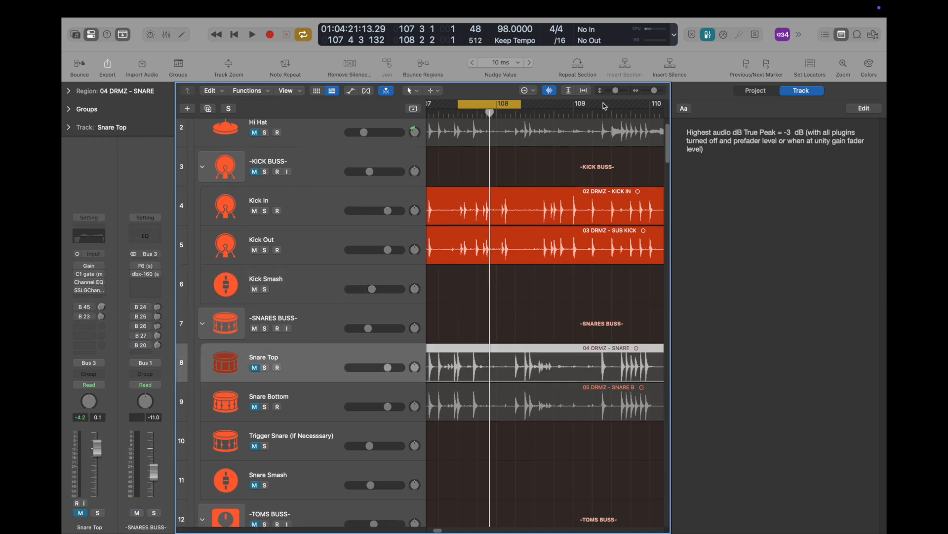
# Step: Turn off waveform zoom and cycle mode, and place the playhead near bar 109
pyautogui.click(554, 91)
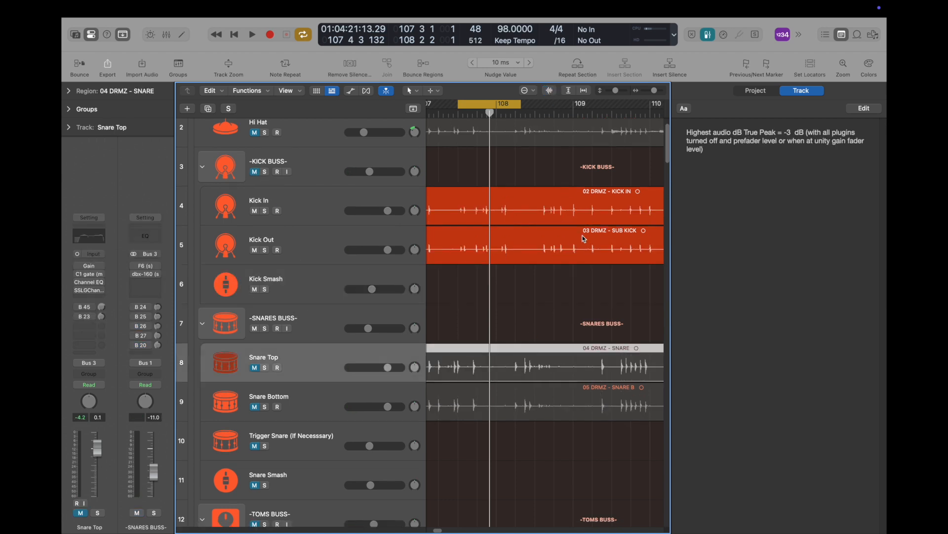
pyautogui.scroll(-4, 584, 239)
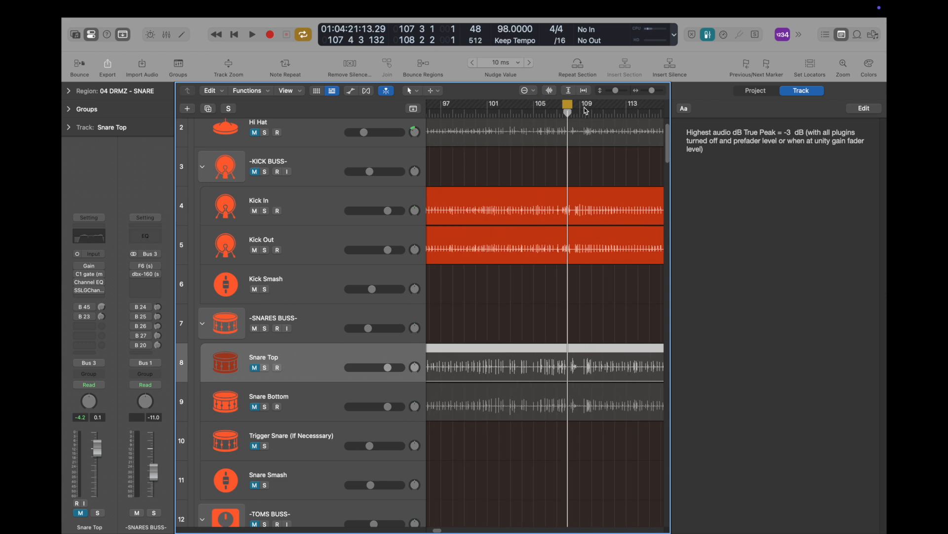
pyautogui.click(567, 104)
pyautogui.click(586, 111)
# Step: Unmute Snare Top and play its part from around bar 109
pyautogui.press('space')
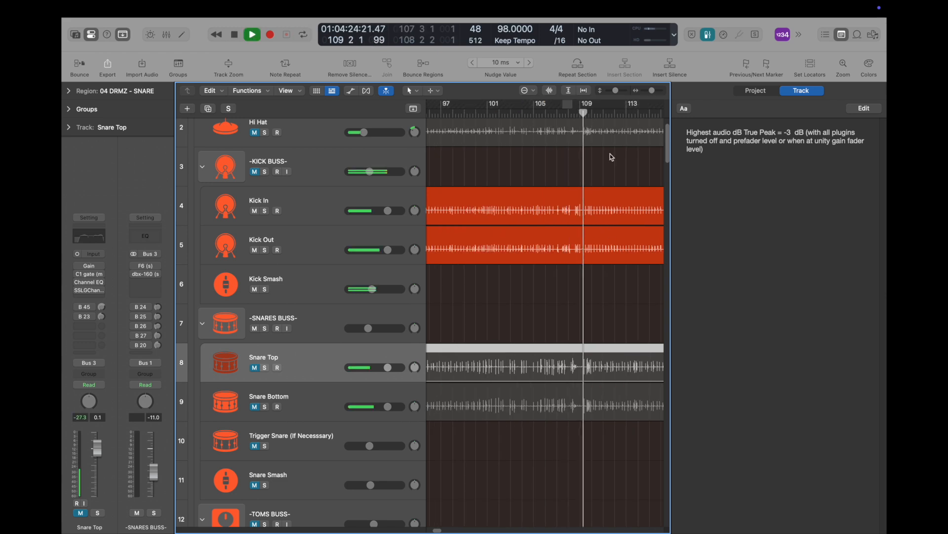
pyautogui.hotkey('ctrl', 'm')
pyautogui.scroll(1, 544, 335)
pyautogui.scroll(1, 543, 335)
pyautogui.press('space')
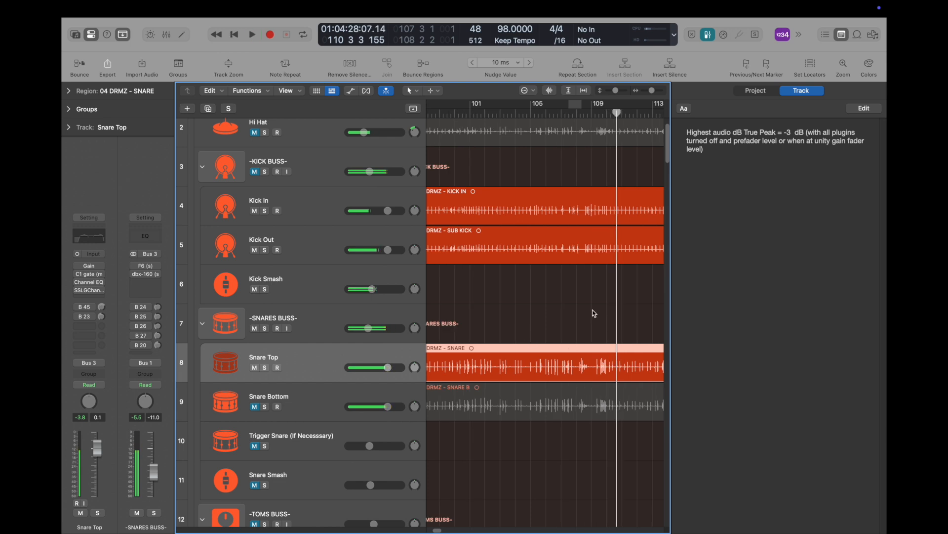
# Step: Replay Snare Top from just before bar 109 to check its peak level on the channel and Snares Buss
pyautogui.click(589, 112)
pyautogui.press('space')
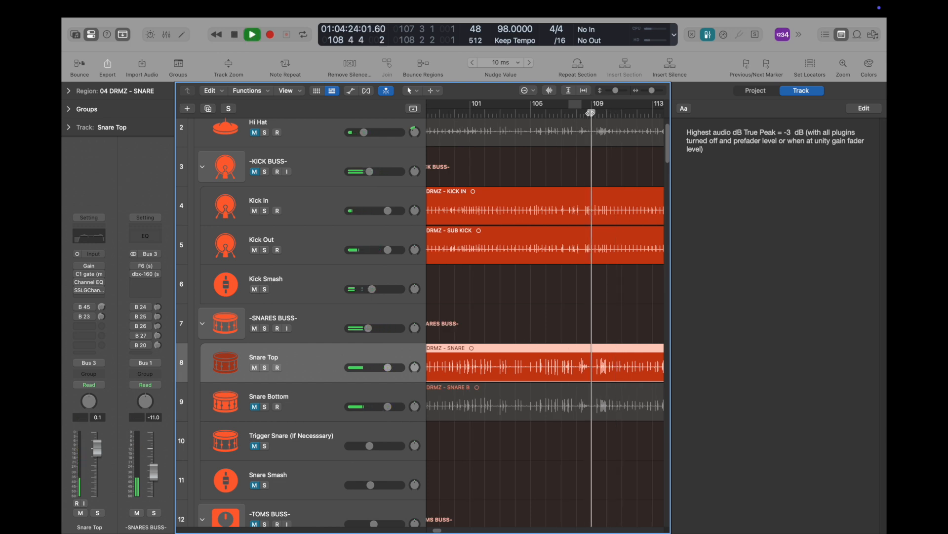
pyautogui.scroll(-2, 593, 276)
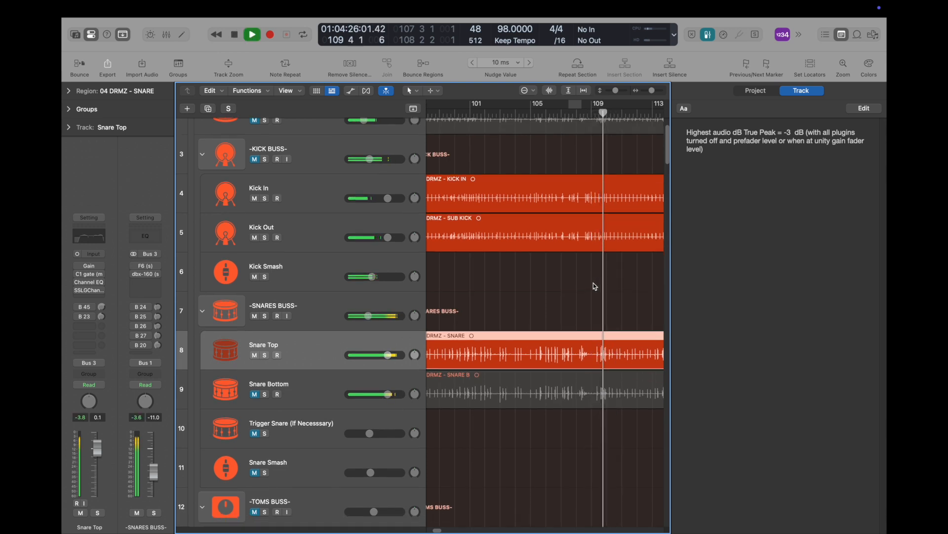
pyautogui.scroll(2, 595, 286)
pyautogui.press('space')
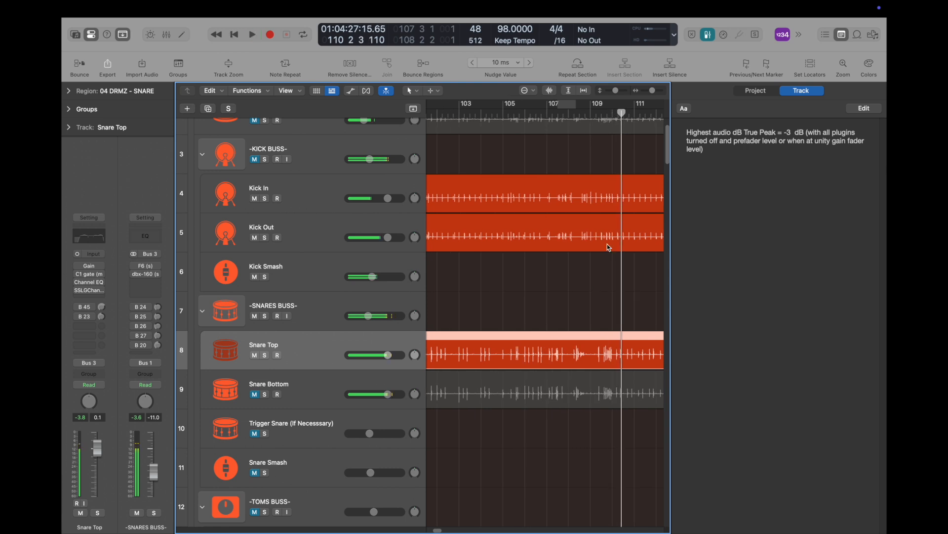
# Step: Unmute Snare Bottom and mute Snare Top so that only the bottom snare is heard
pyautogui.click(292, 395)
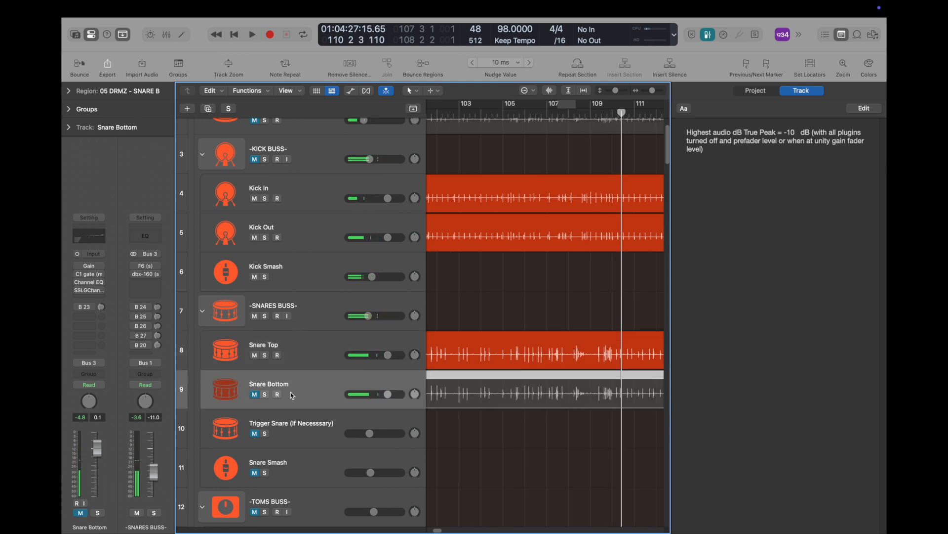
pyautogui.click(254, 395)
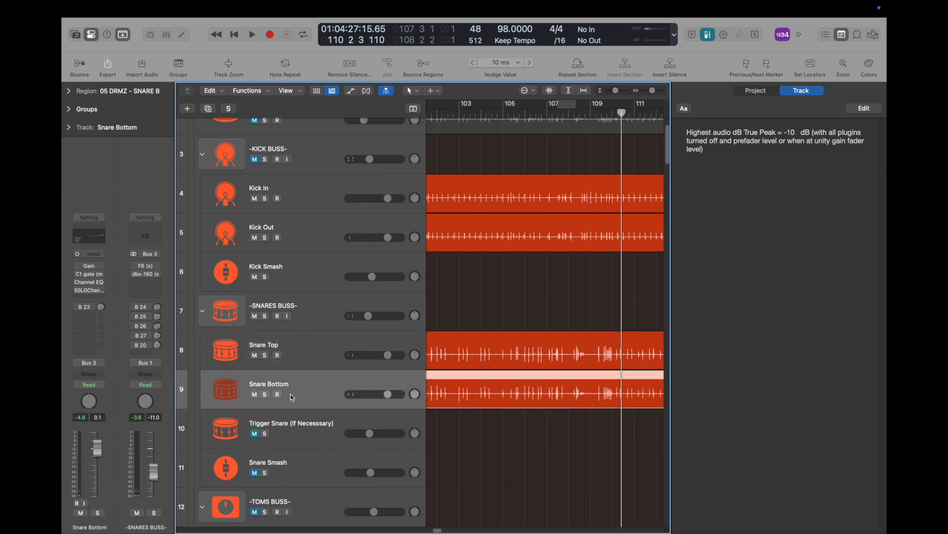
pyautogui.click(255, 355)
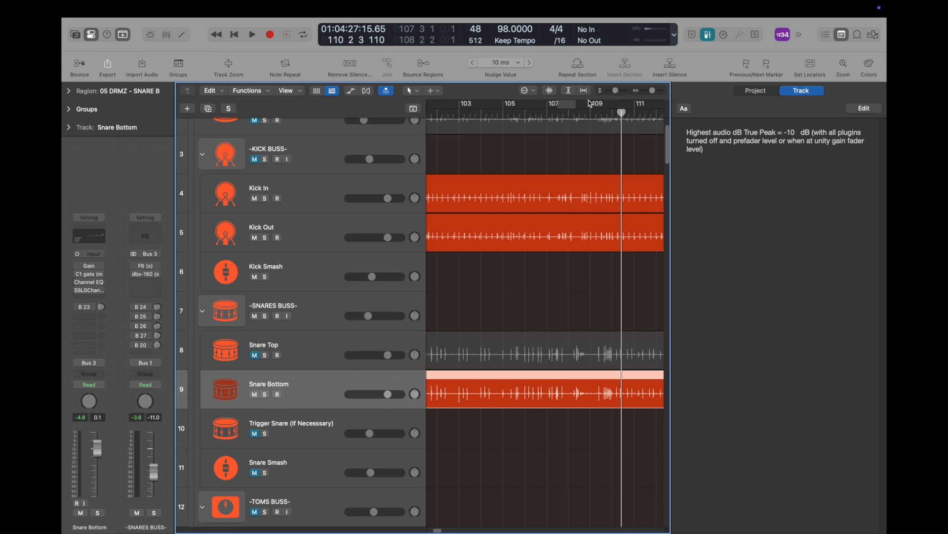
# Step: Fit the arrangement in view and play Snare Bottom from around bar 100 to check its level
pyautogui.press('z')
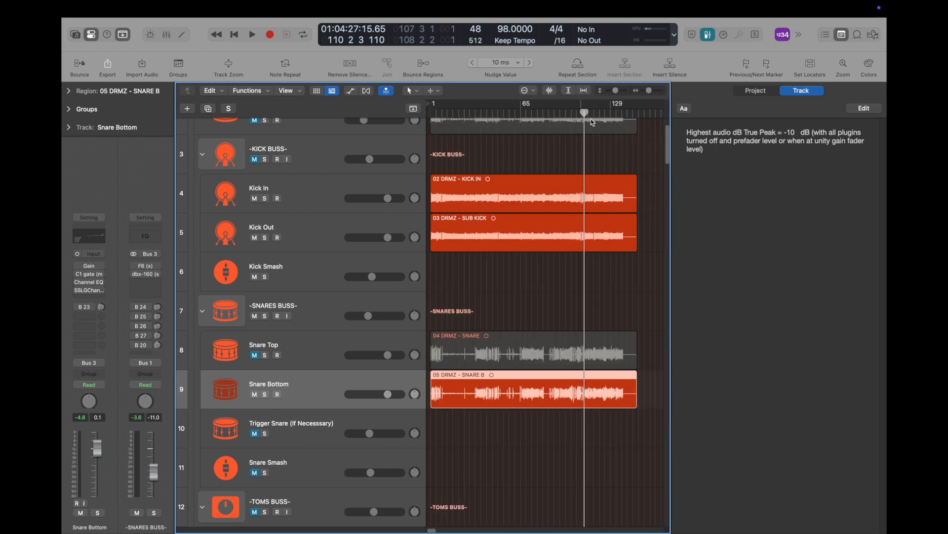
pyautogui.scroll(3, 596, 121)
pyautogui.click(568, 113)
pyautogui.press('space')
pyautogui.click(553, 113)
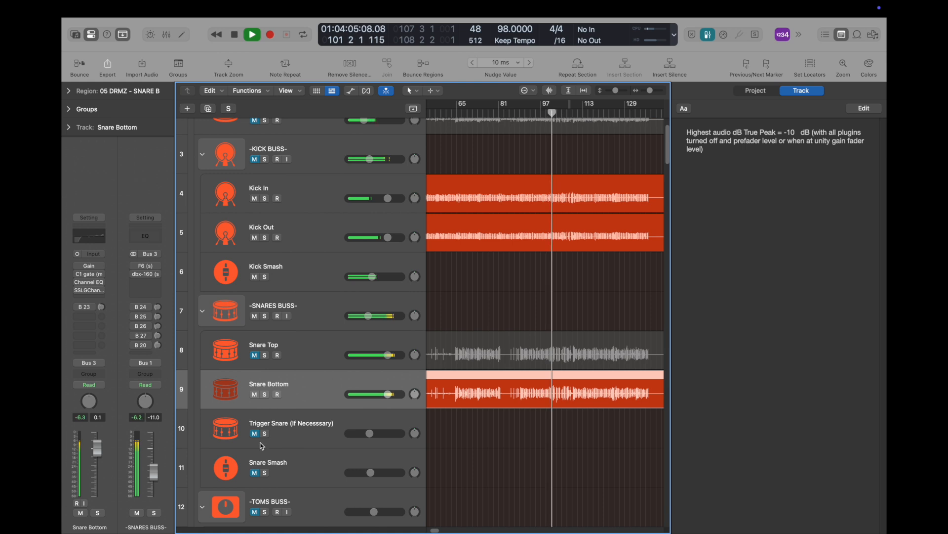
# Step: Lower Snare Bottom with its Gain plug-in towards the -10 dB true peak target, and play it again to check the level
pyautogui.press('space')
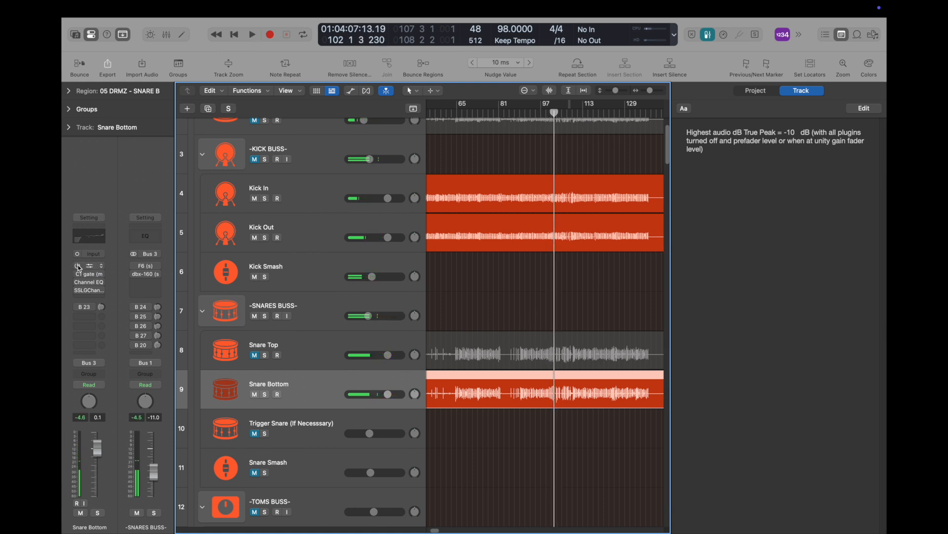
pyautogui.click(89, 267)
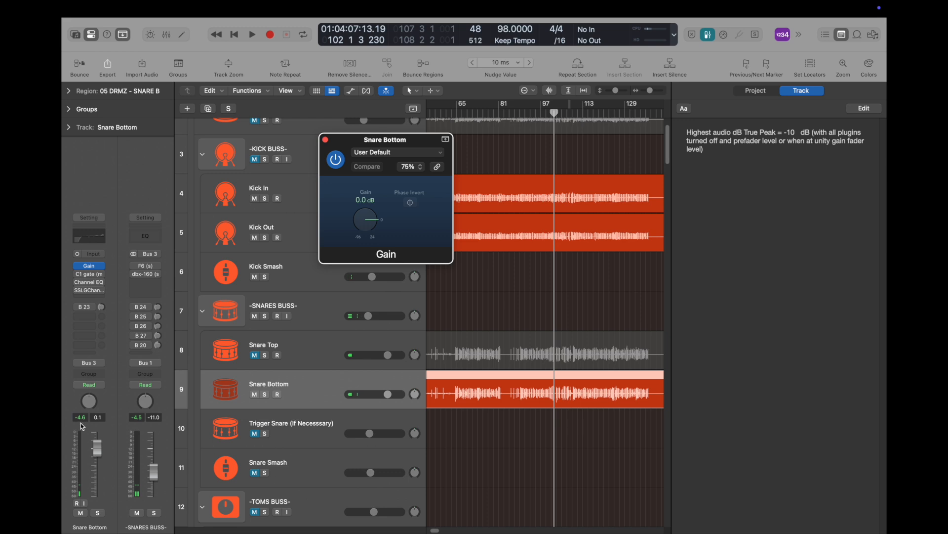
pyautogui.moveTo(367, 229); pyautogui.dragTo(367, 237)
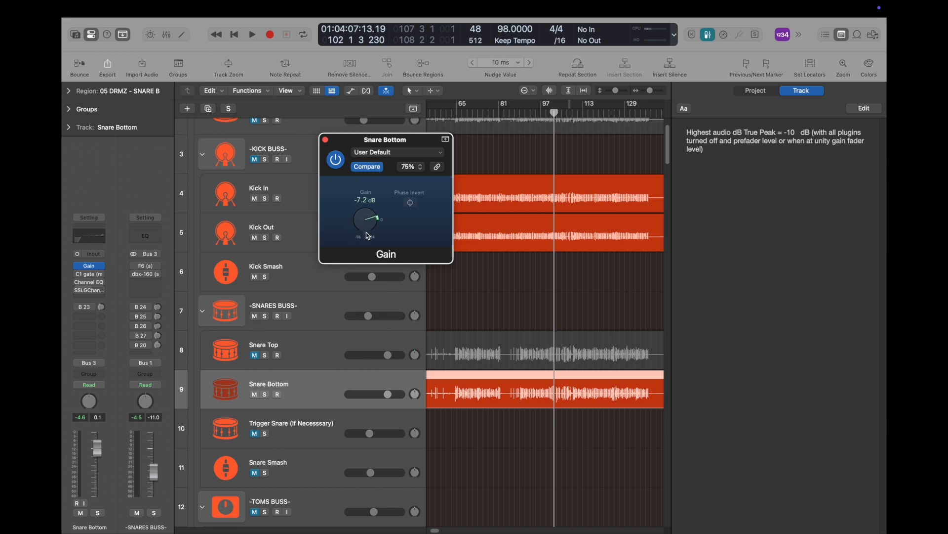
pyautogui.click(325, 140)
pyautogui.press('space')
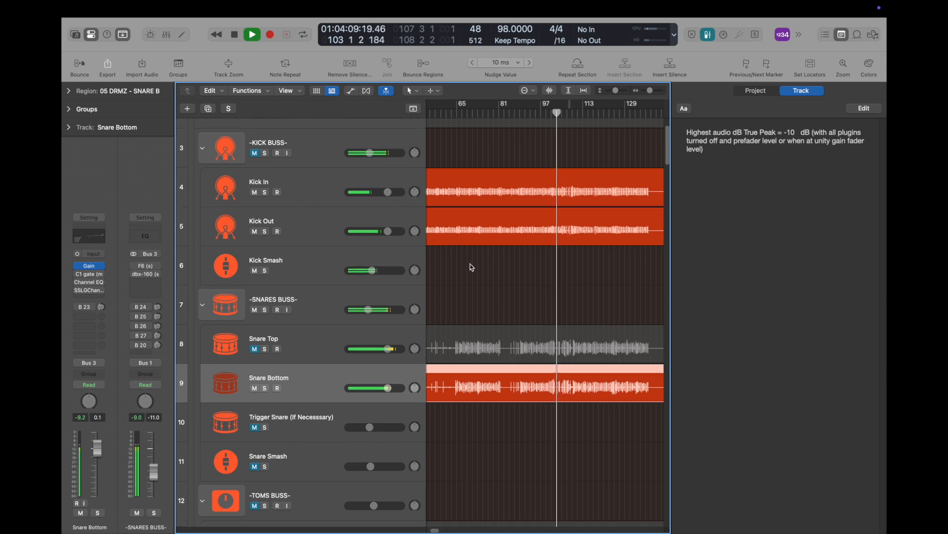
pyautogui.moveTo(141, 265)
pyautogui.press('space')
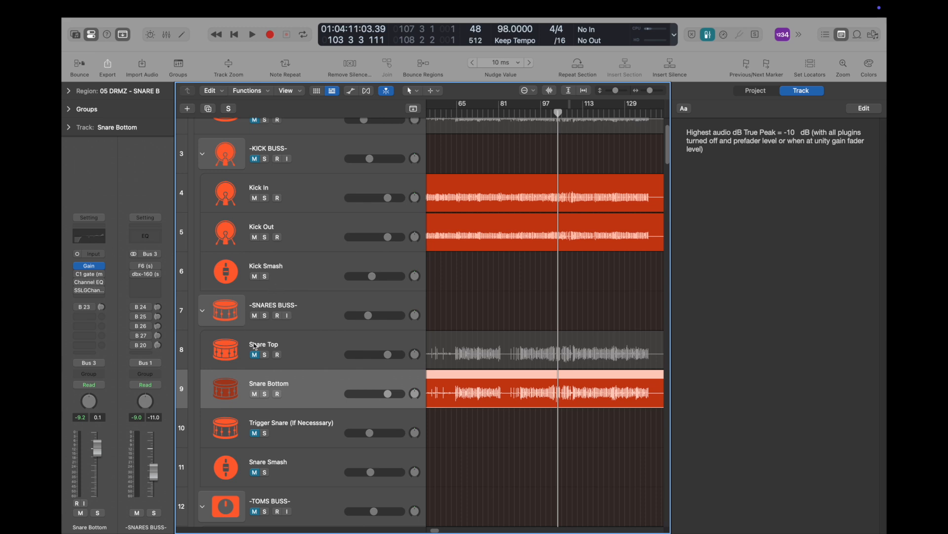
# Step: Unmute Snare Top, keep its Gain plug-in bypassed, and activate and open its C1 gate
pyautogui.click(255, 355)
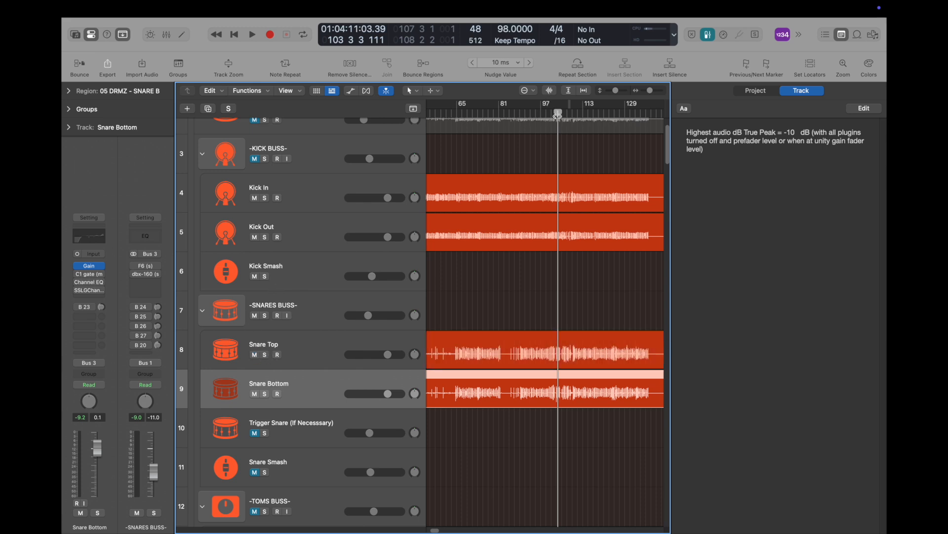
pyautogui.click(279, 355)
pyautogui.click(78, 267)
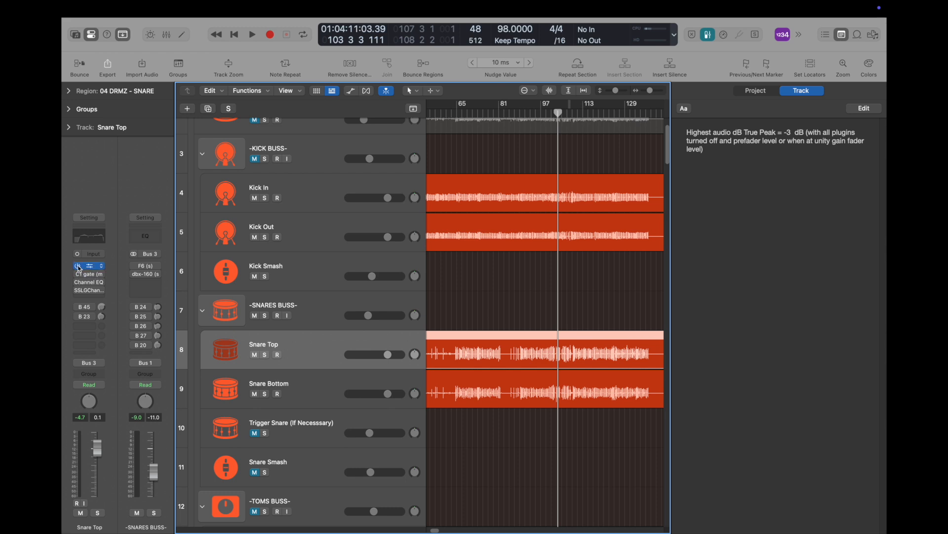
pyautogui.click(78, 266)
pyautogui.click(90, 274)
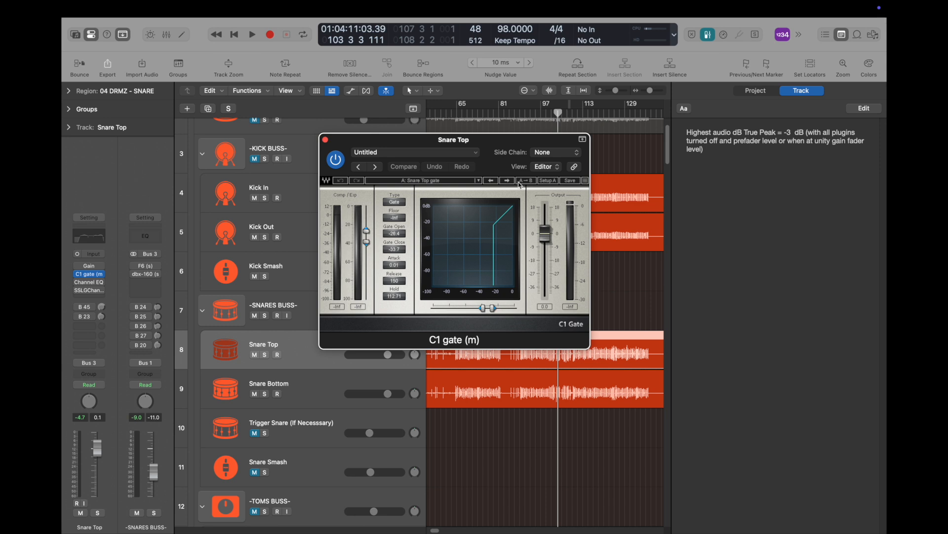
# Step: Play the snares from around bar 101 with Snare Top's C1 gate in view to check the gating
pyautogui.scroll(8, 599, 389)
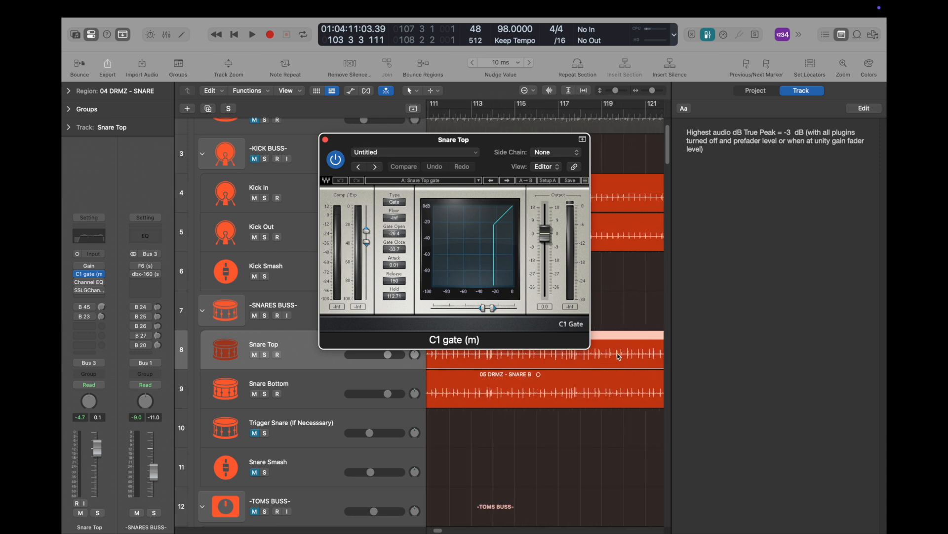
pyautogui.moveTo(514, 148); pyautogui.dragTo(759, 182)
pyautogui.hscroll(-3, 447, 171)
pyautogui.hscroll(-4, 446, 171)
pyautogui.scroll(-1, 500, 138)
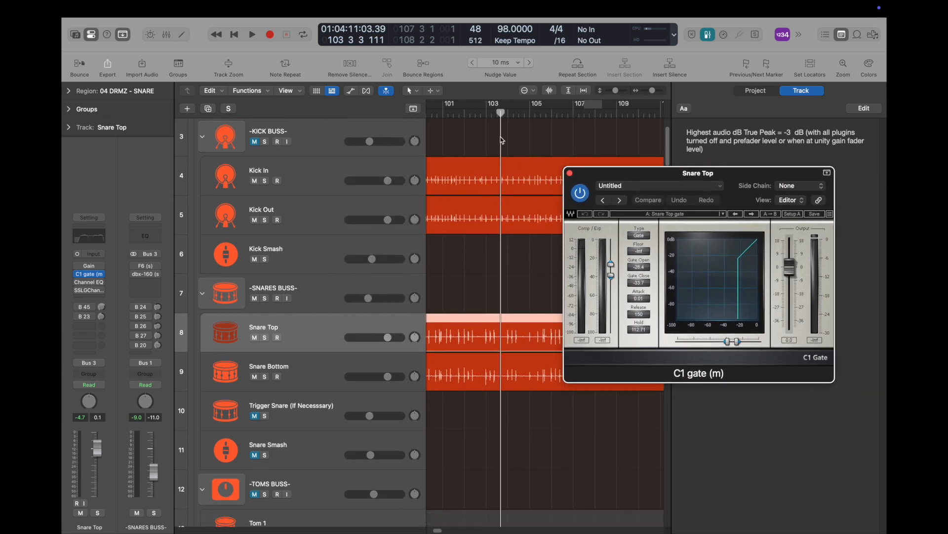
pyautogui.click(456, 116)
pyautogui.press('space')
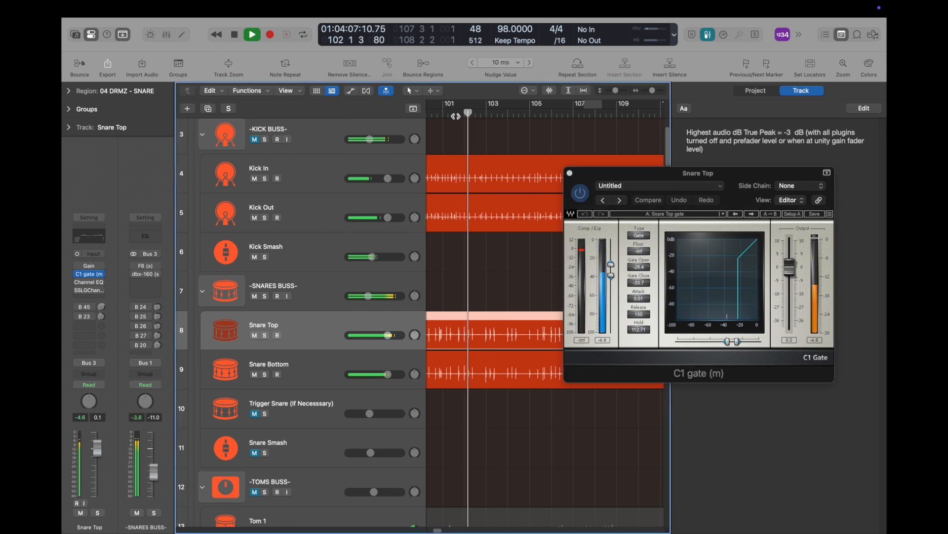
pyautogui.press('space')
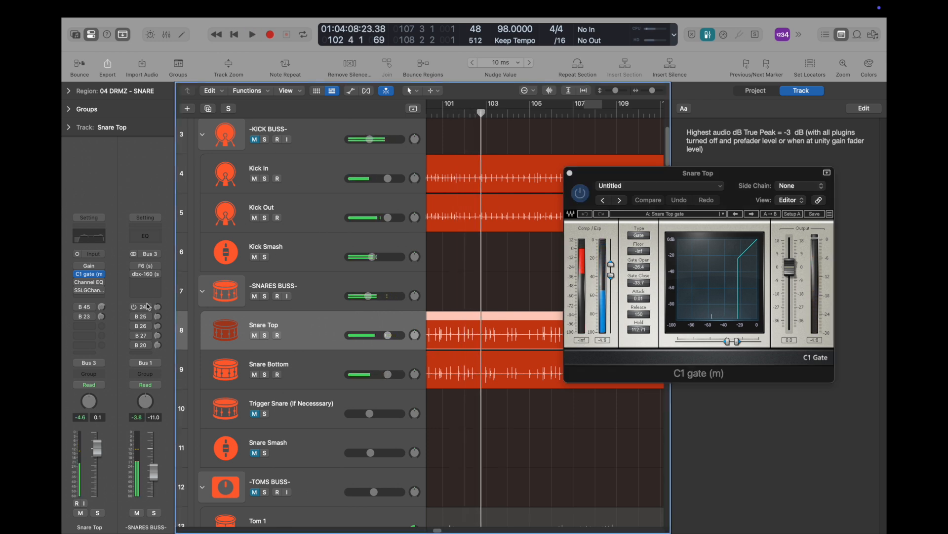
# Step: Link the plug-in window to track selection, activate Snare Bottom's C1 gate and play to check its gating
pyautogui.moveTo(89, 268)
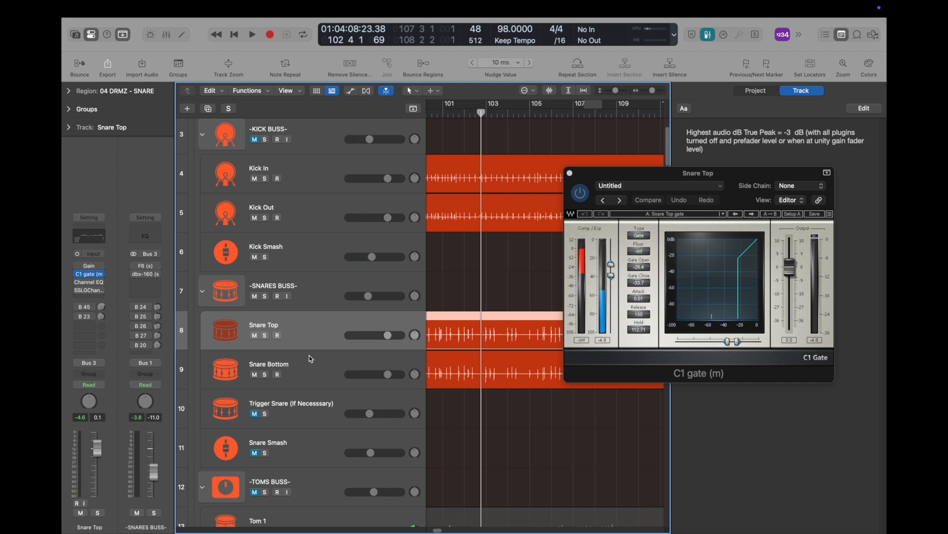
pyautogui.click(330, 366)
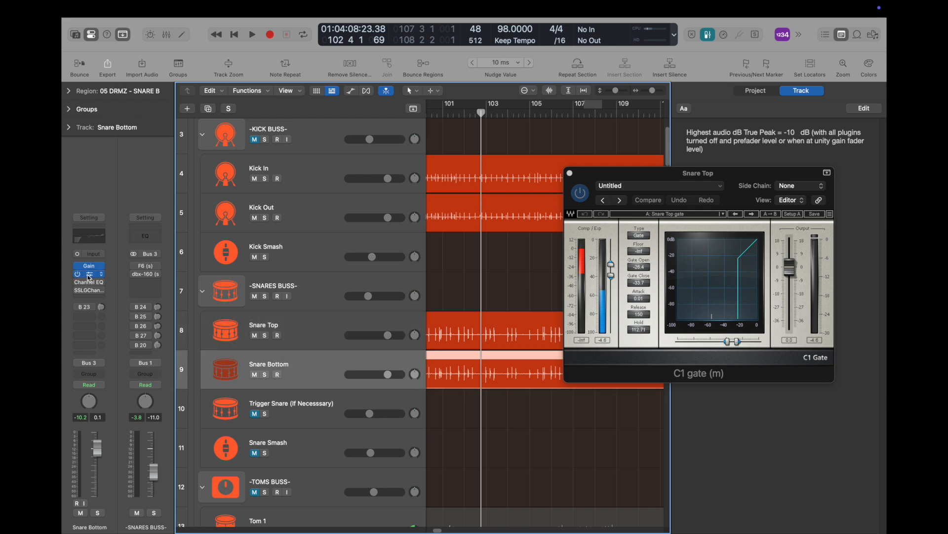
pyautogui.click(820, 201)
pyautogui.click(89, 274)
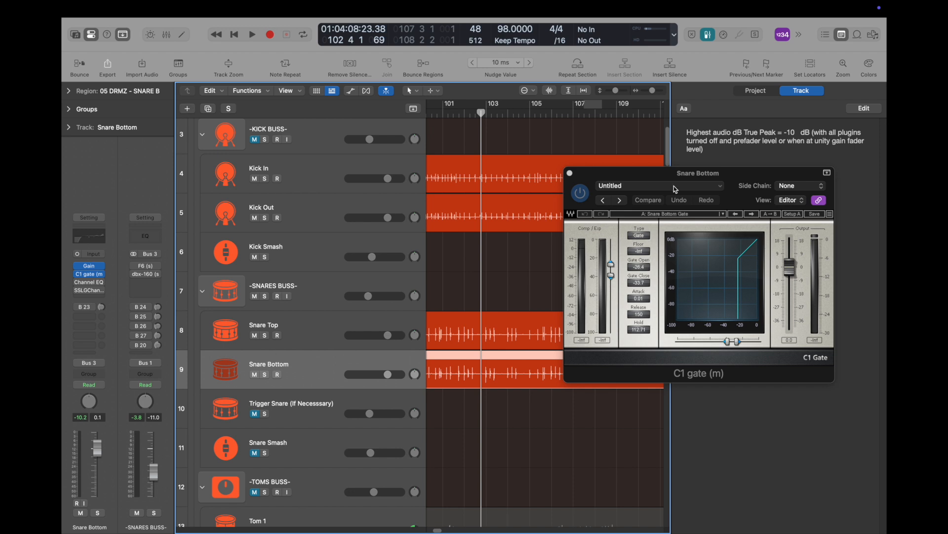
pyautogui.press('space')
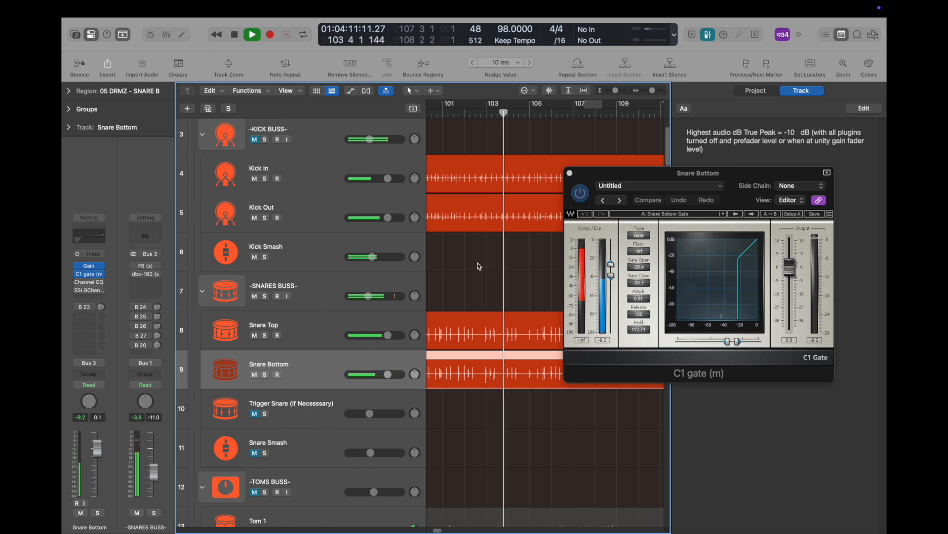
pyautogui.press('space')
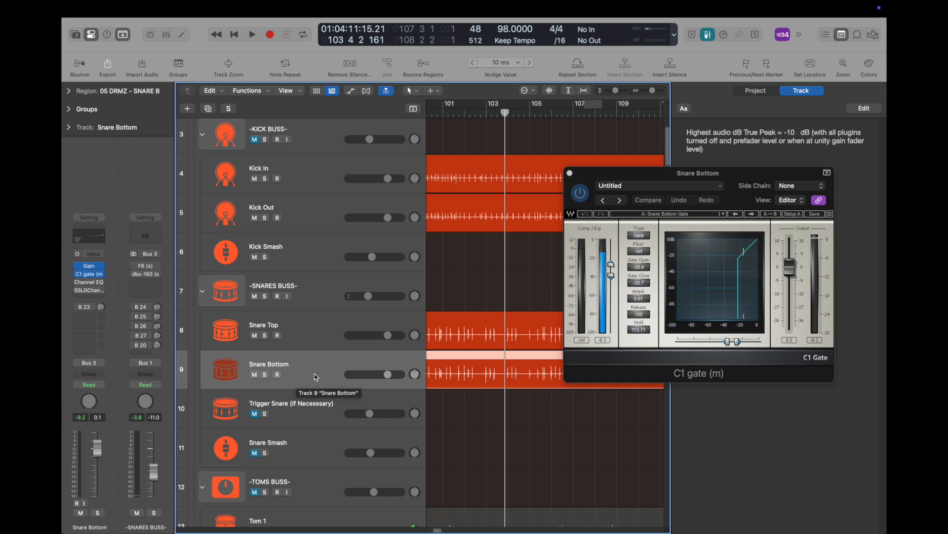
# Step: Activate the Channel EQ, SSL channel plug-in and sends on Snare Bottom and Snare Top
pyautogui.moveTo(77, 290); pyautogui.dragTo(79, 283)
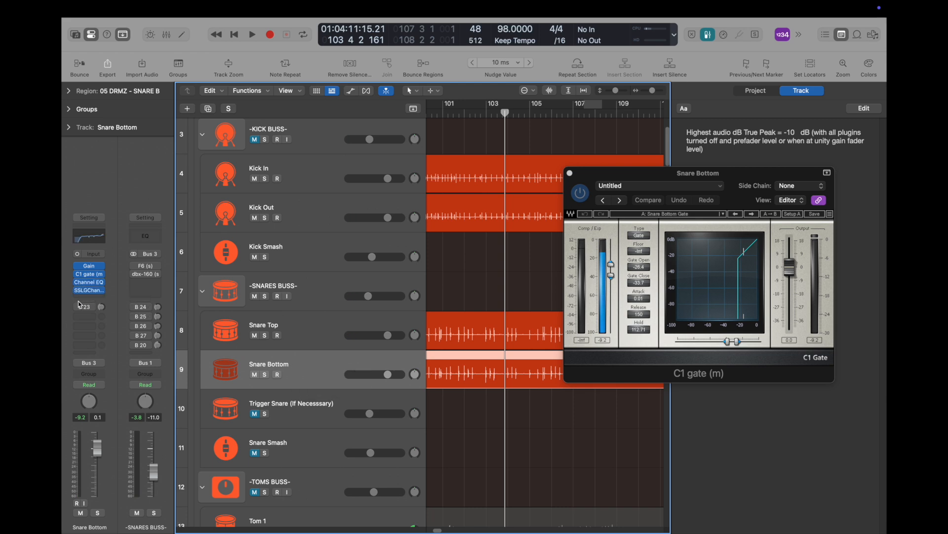
pyautogui.click(312, 328)
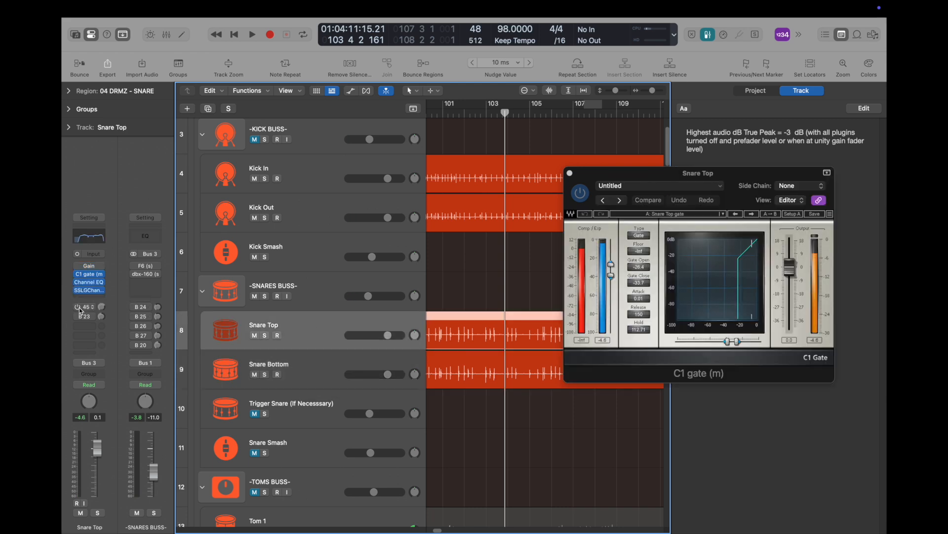
pyautogui.click(305, 365)
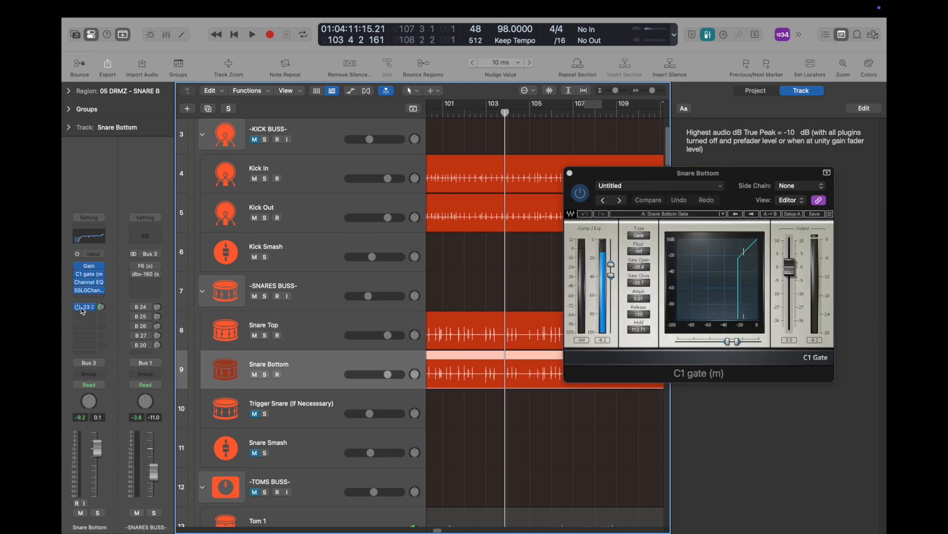
# Step: Activate F6, dbx-160 and all five sends on the Snares Buss, and play from around bar 105 to hear the processed snares
pyautogui.moveTo(139, 311); pyautogui.dragTo(142, 347)
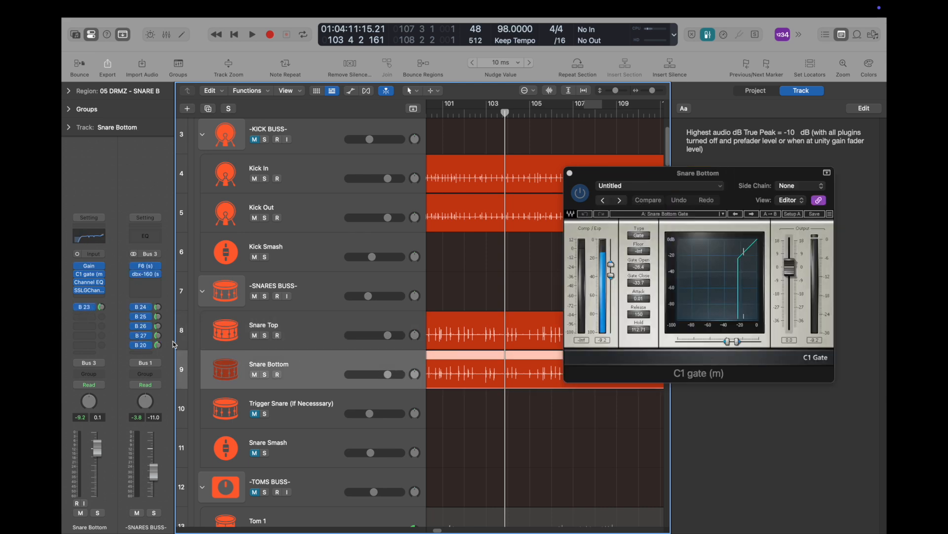
pyautogui.click(295, 292)
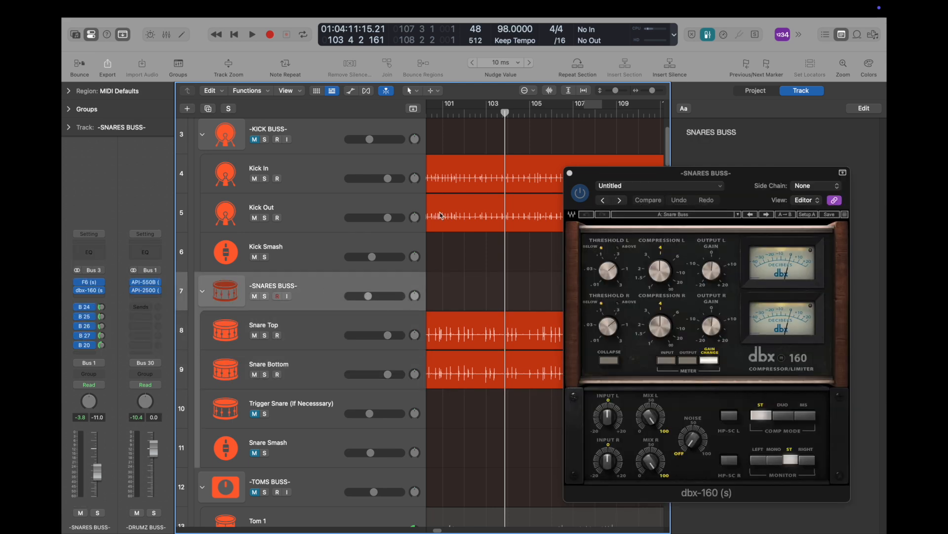
pyautogui.click(570, 173)
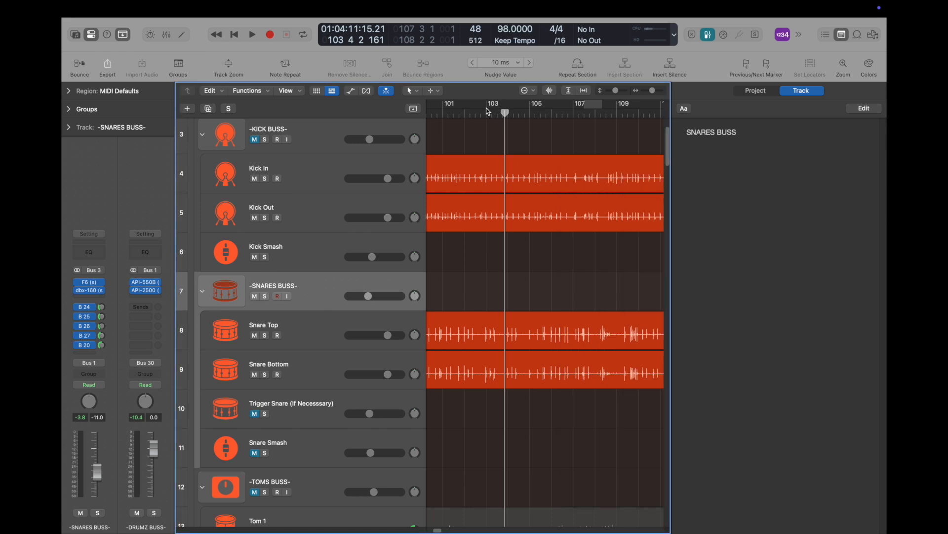
pyautogui.doubleClick(546, 111)
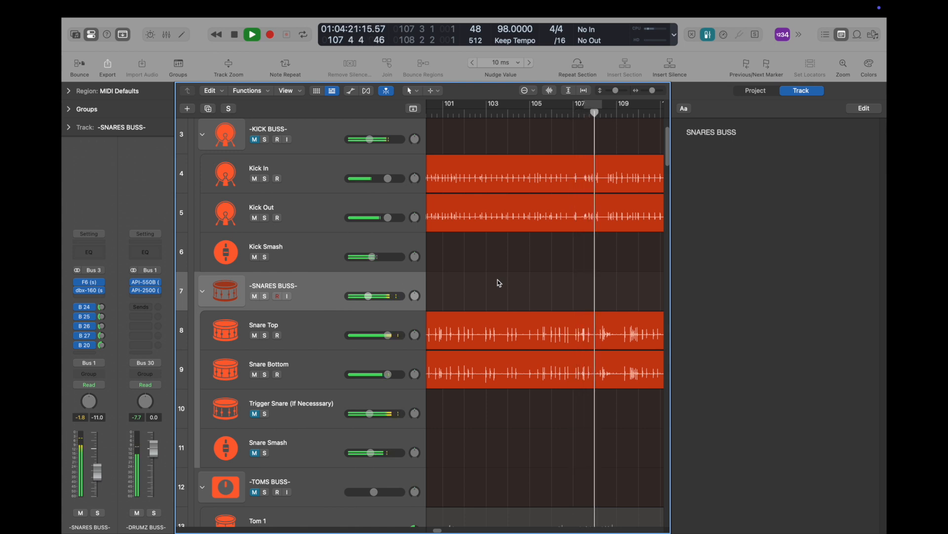
pyautogui.press('space')
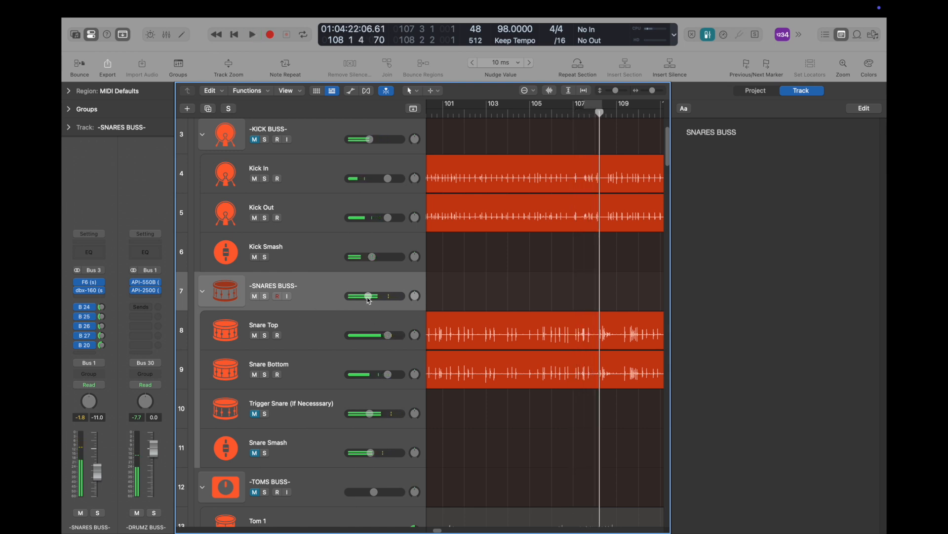
# Step: Replay from around bar 102 to check the dbx-160 compression on the Snares Buss and the level of Snare Top
pyautogui.click(89, 290)
pyautogui.click(464, 114)
pyautogui.press('space')
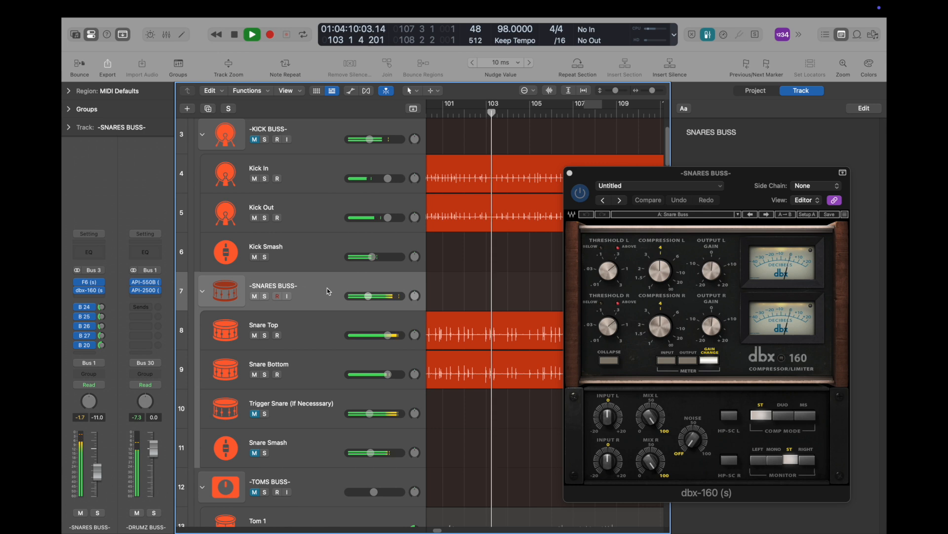
pyautogui.click(321, 326)
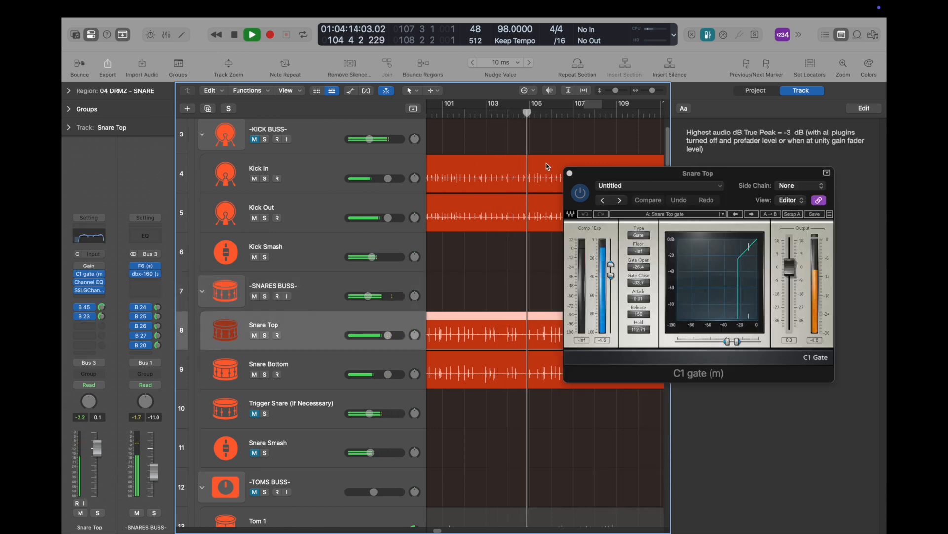
pyautogui.click(570, 173)
pyautogui.press('space')
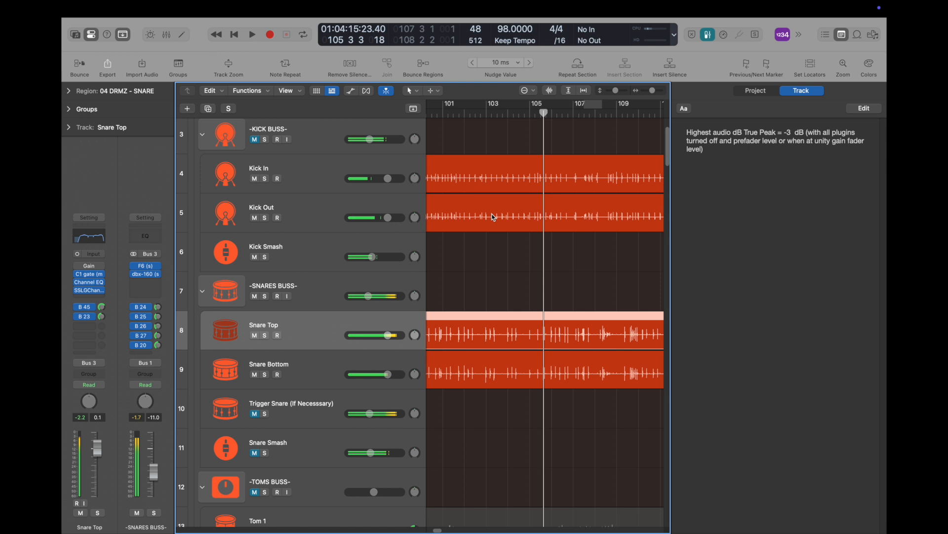
# Step: Select both snare tracks, open the Snares Buss dbx-160, and cycle playback from bar 107 to just past bar 108
pyautogui.click(378, 363)
pyautogui.keyDown('shift'); pyautogui.click(361, 327); pyautogui.keyUp('shift')
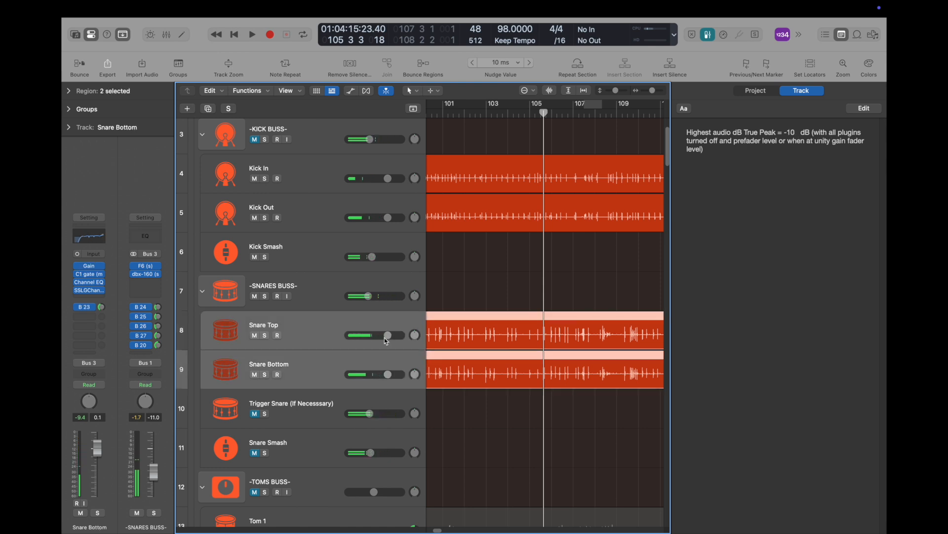
pyautogui.click(147, 275)
pyautogui.moveTo(559, 117); pyautogui.dragTo(584, 112)
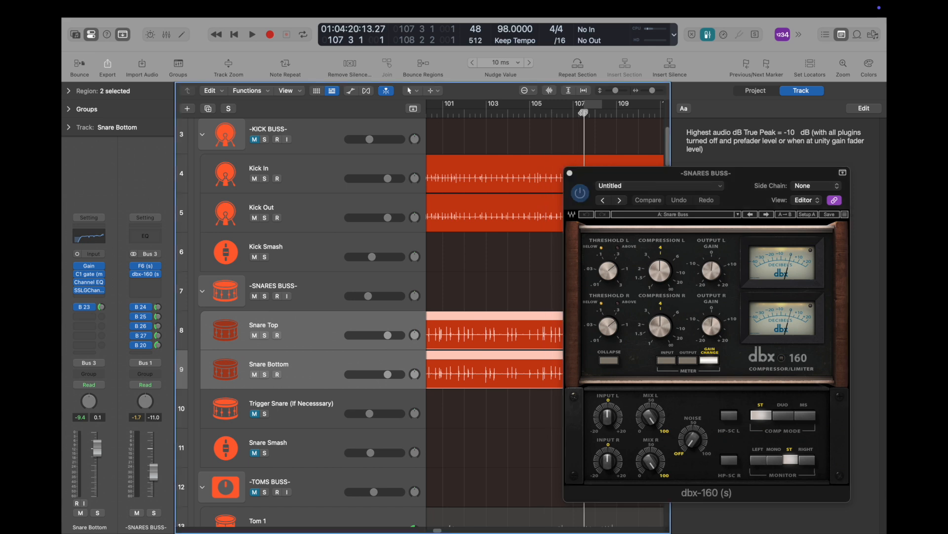
pyautogui.click(597, 102)
pyautogui.moveTo(586, 103); pyautogui.dragTo(575, 104)
pyautogui.press('space')
pyautogui.press('space')
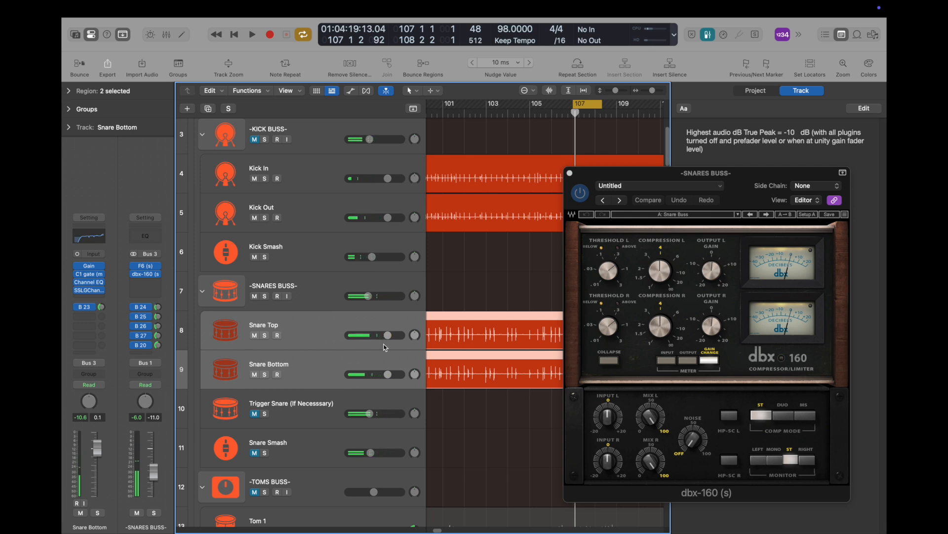
# Step: Lower the Snare Top and Snare Bottom faders together to -3.8 dB and play the cycle to check the drum levels and bus compression
pyautogui.keyDown('alt'); pyautogui.click(390, 377); pyautogui.keyUp('alt')
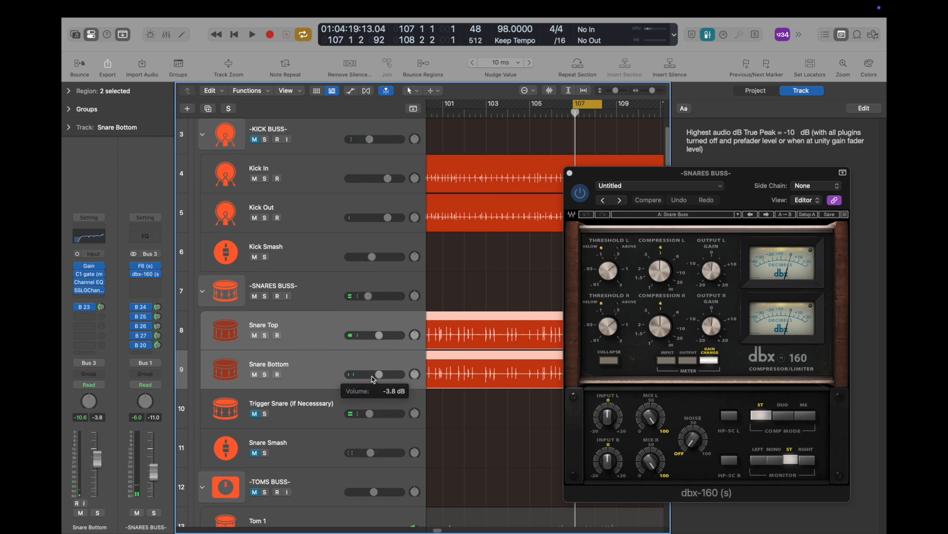
pyautogui.press('space')
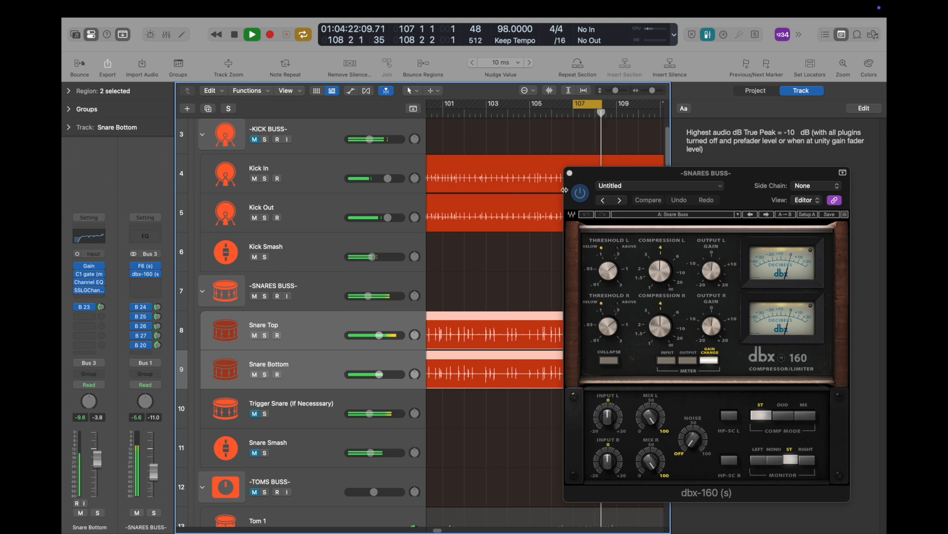
pyautogui.press('space')
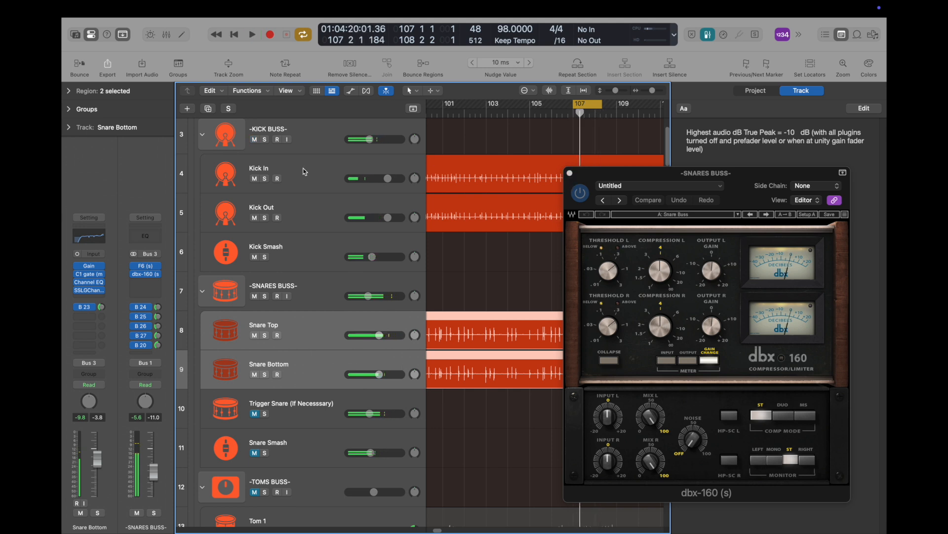
pyautogui.scroll(3, 305, 172)
pyautogui.press('space')
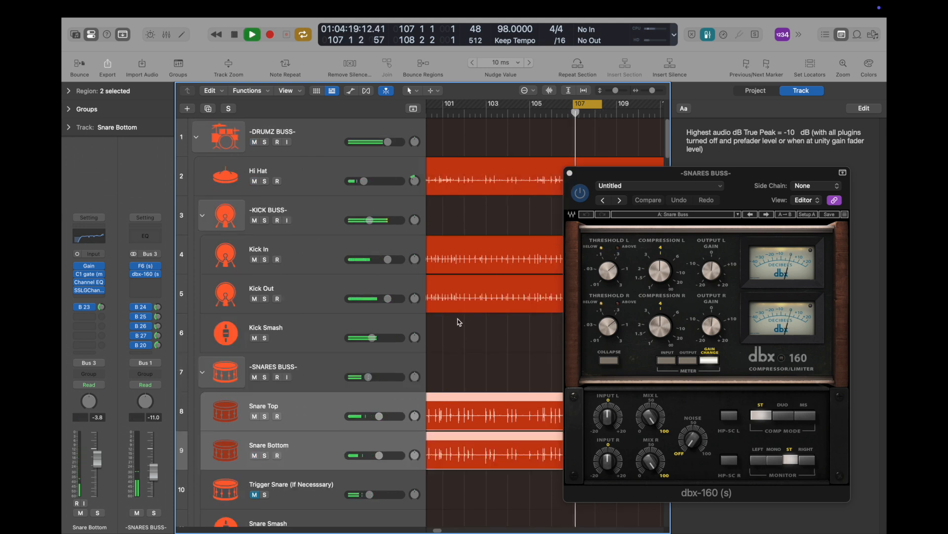
# Step: Close the dbx-160 and check the Kick In, Kick Out and Kick Buss channels and the bus's Kramer PIE during cycled playback
pyautogui.click(570, 173)
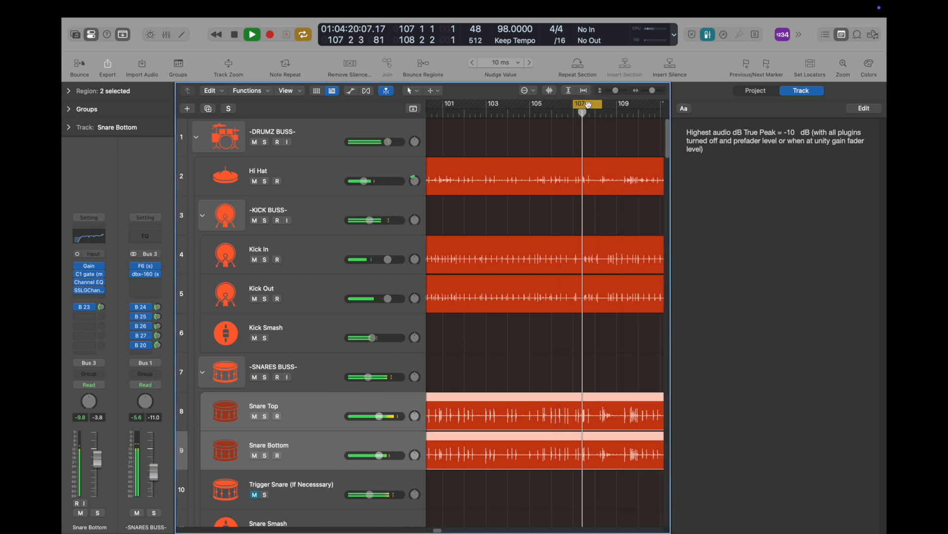
pyautogui.click(368, 245)
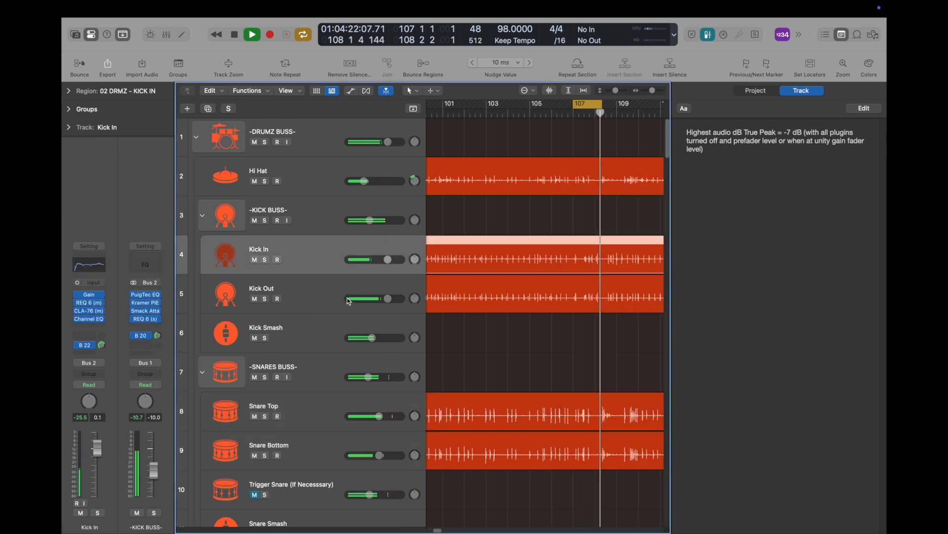
pyautogui.click(345, 278)
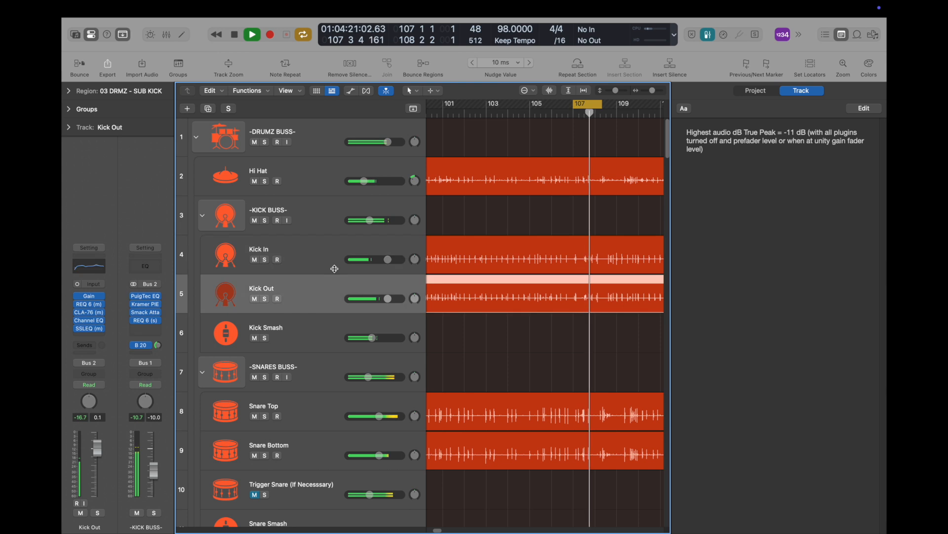
pyautogui.click(327, 216)
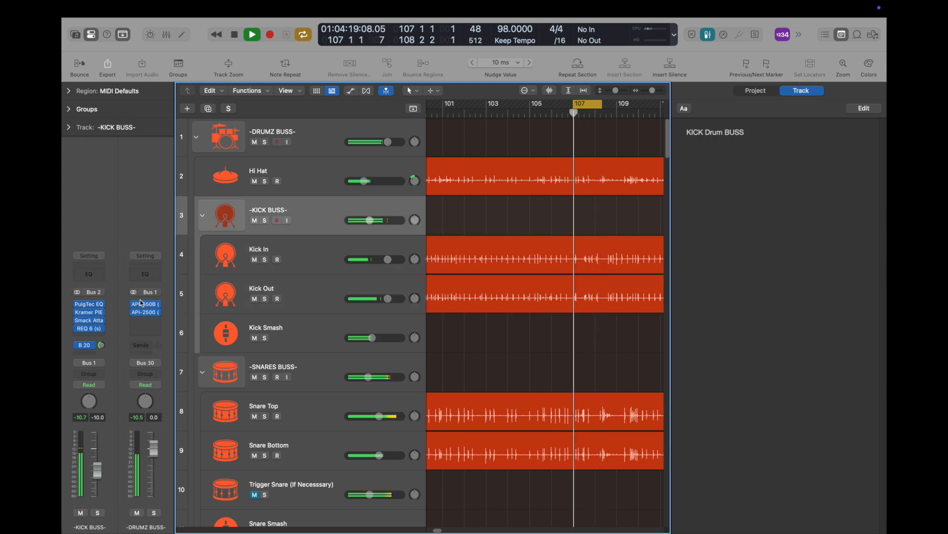
pyautogui.click(90, 314)
pyautogui.click(88, 315)
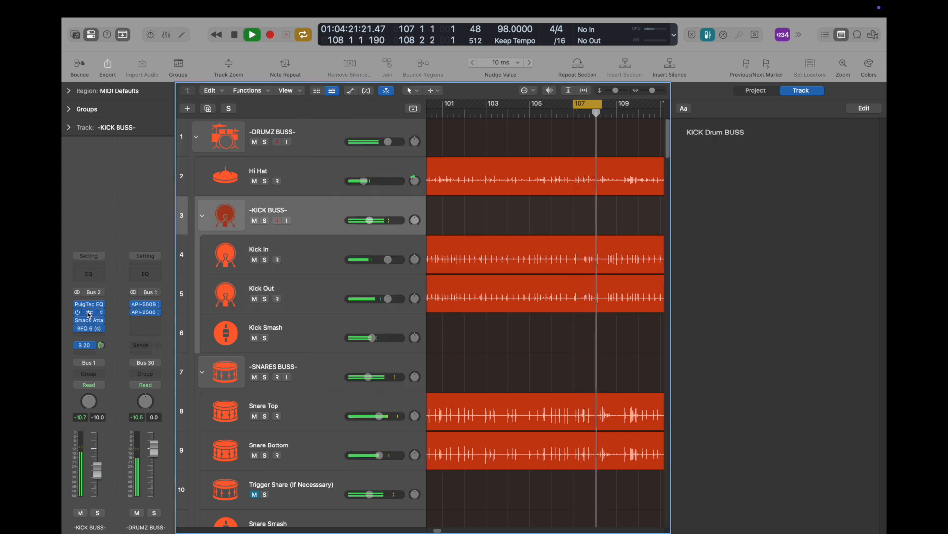
# Step: Lower the Kick In and Kick Out faders together to -5.0 dB, turn cycling off and stop playback
pyautogui.click(340, 260)
pyautogui.keyDown('shift'); pyautogui.click(339, 302); pyautogui.keyUp('shift')
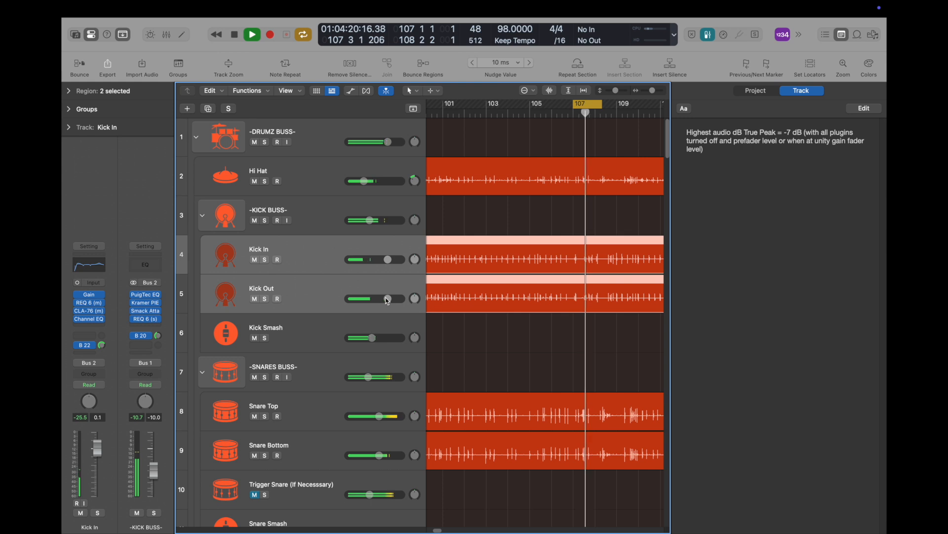
pyautogui.moveTo(388, 298); pyautogui.dragTo(376, 299)
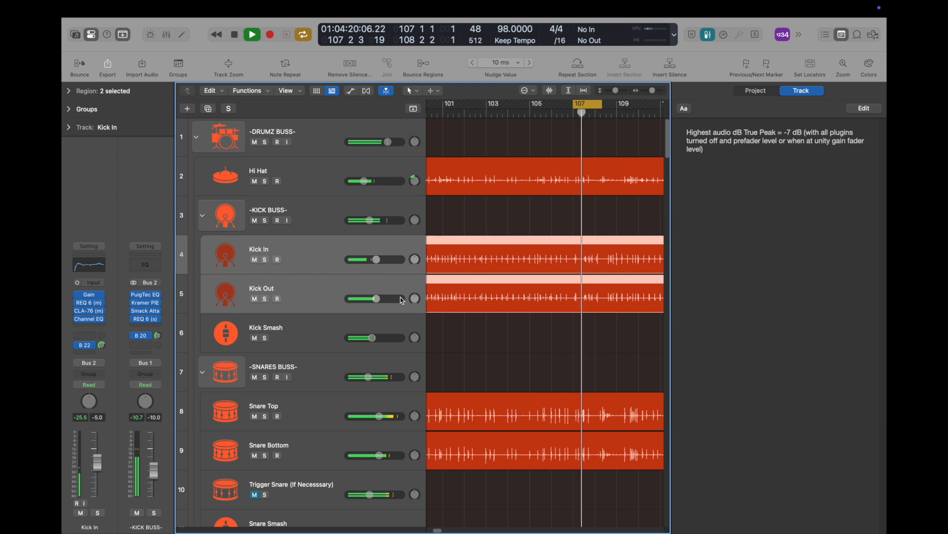
pyautogui.press('c')
pyautogui.press('space')
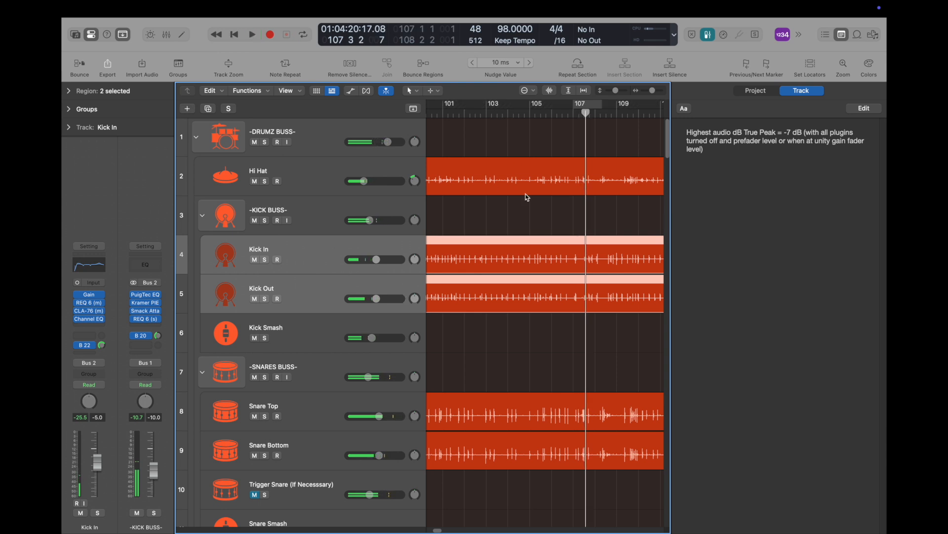
# Step: Select the Trigger Snare track, open its Trigger 2 plug-in and activate it
pyautogui.scroll(-7, 517, 168)
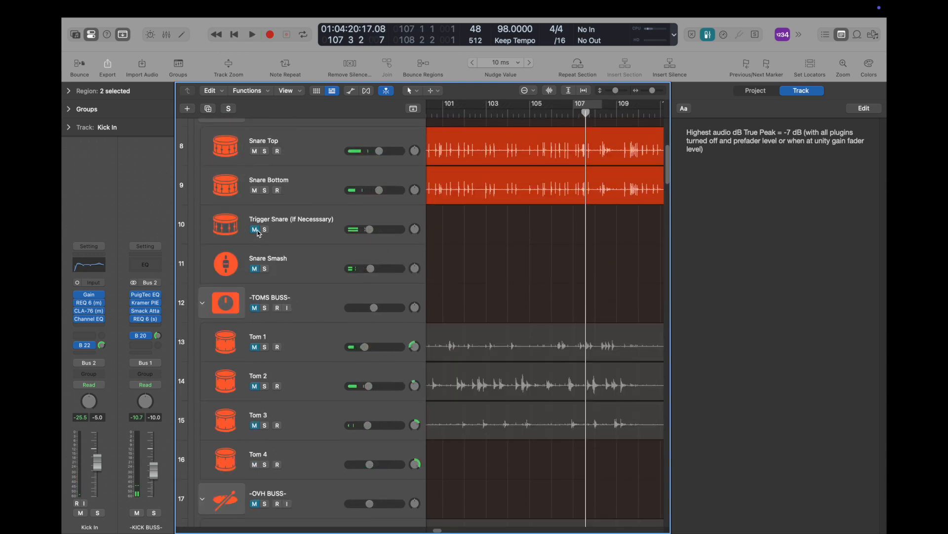
pyautogui.click(314, 226)
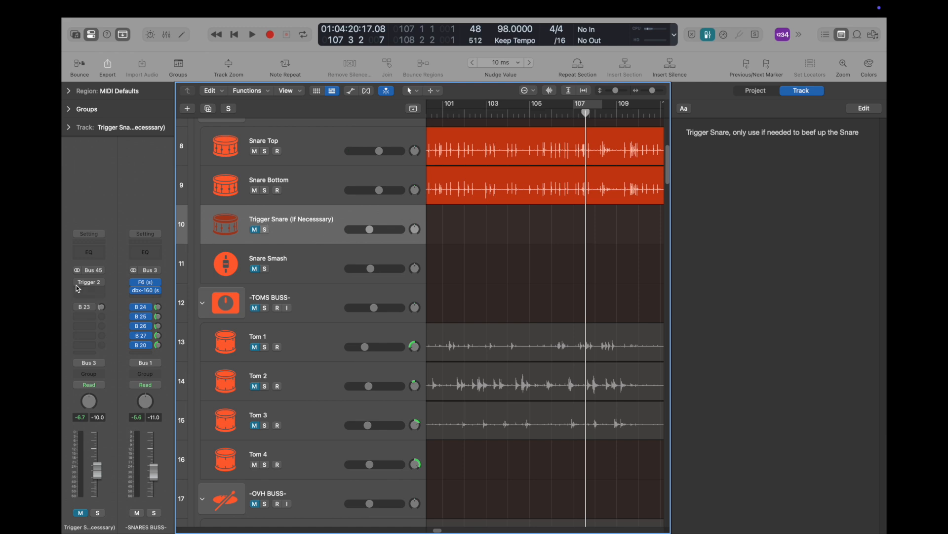
pyautogui.click(93, 285)
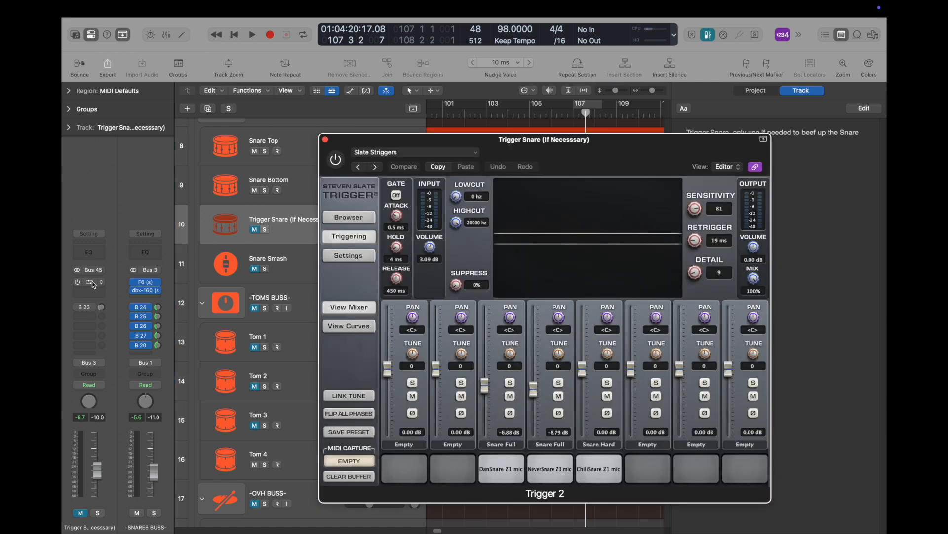
pyautogui.click(338, 160)
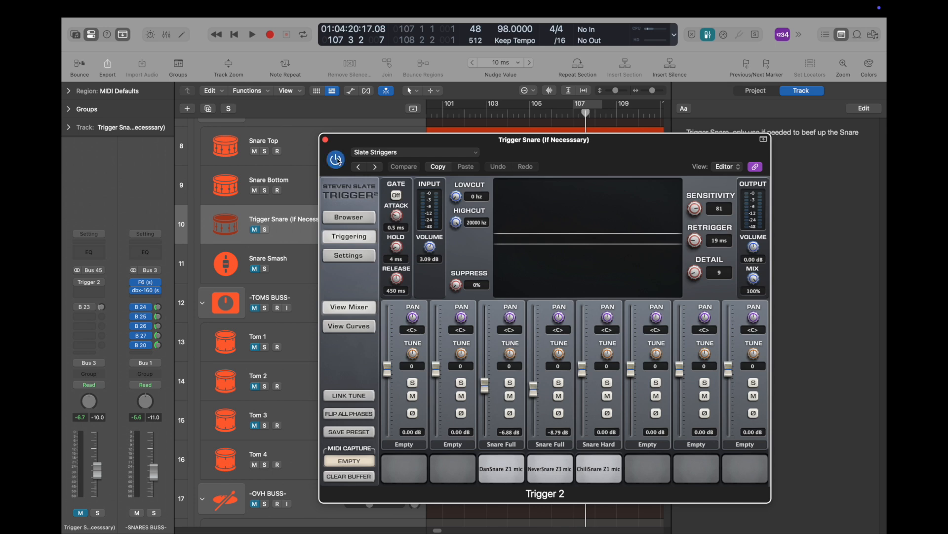
# Step: Unmute and solo the Trigger Snare, play the bar 107 cycle to hear the triggered samples, and close Trigger 2
pyautogui.click(255, 231)
pyautogui.click(266, 230)
pyautogui.press('c')
pyautogui.press('space')
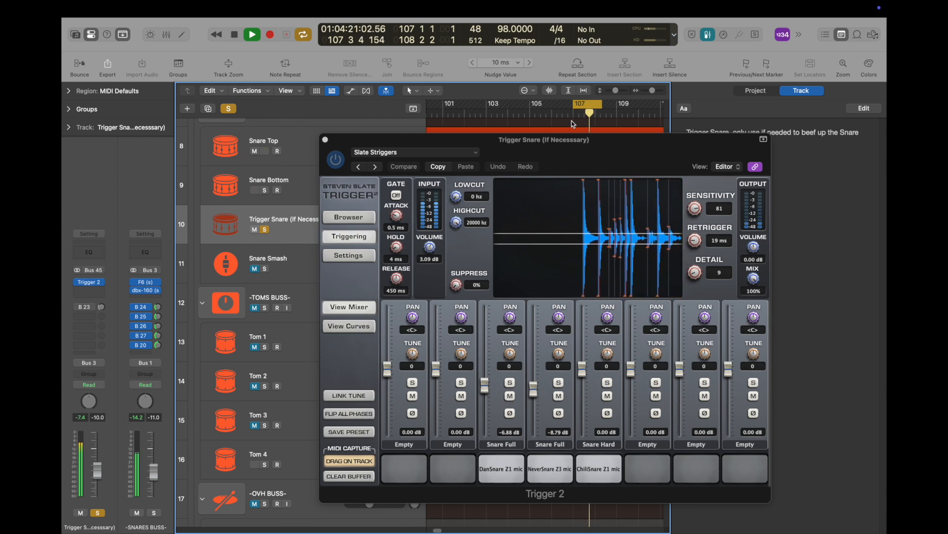
pyautogui.press('space')
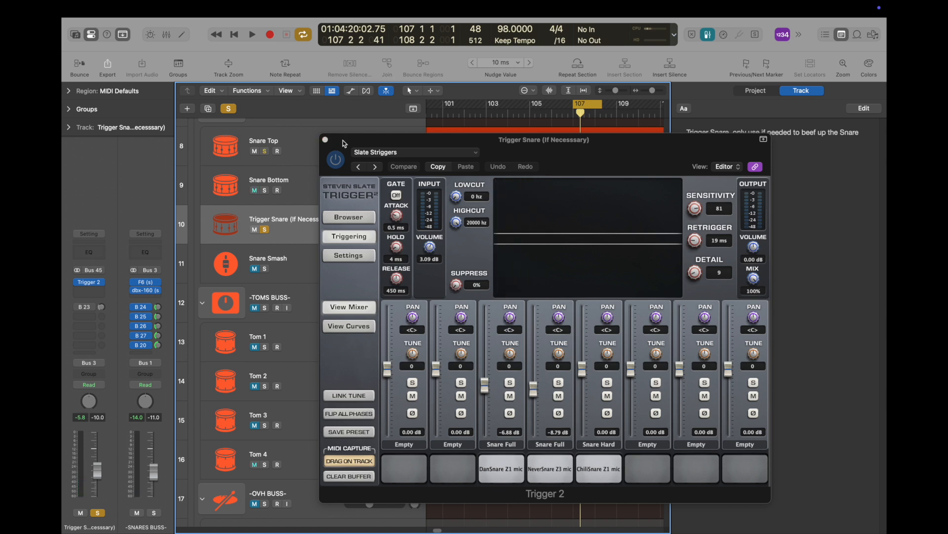
pyautogui.click(326, 141)
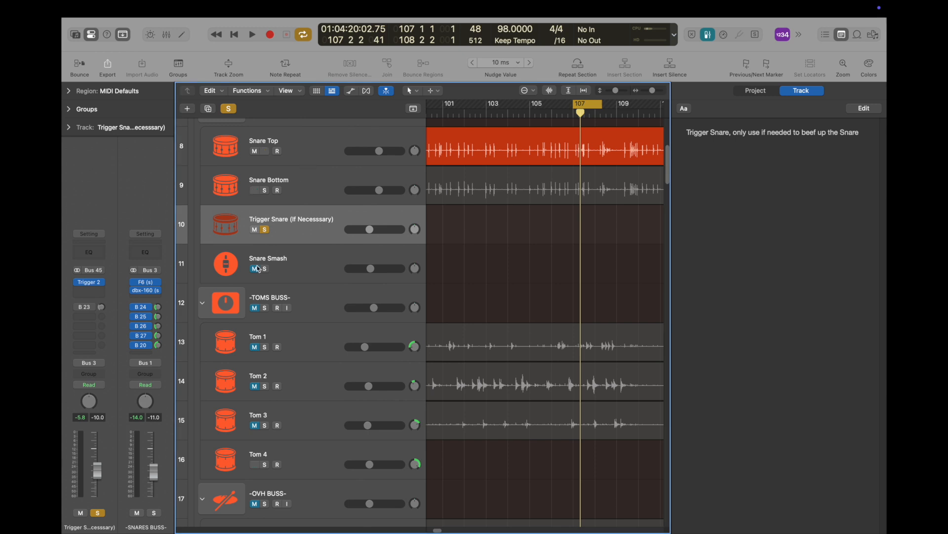
# Step: Unmute Snare Smash, move the solo from Trigger Snare to Snare Smash for a cycled playback, and clear the solo
pyautogui.click(298, 260)
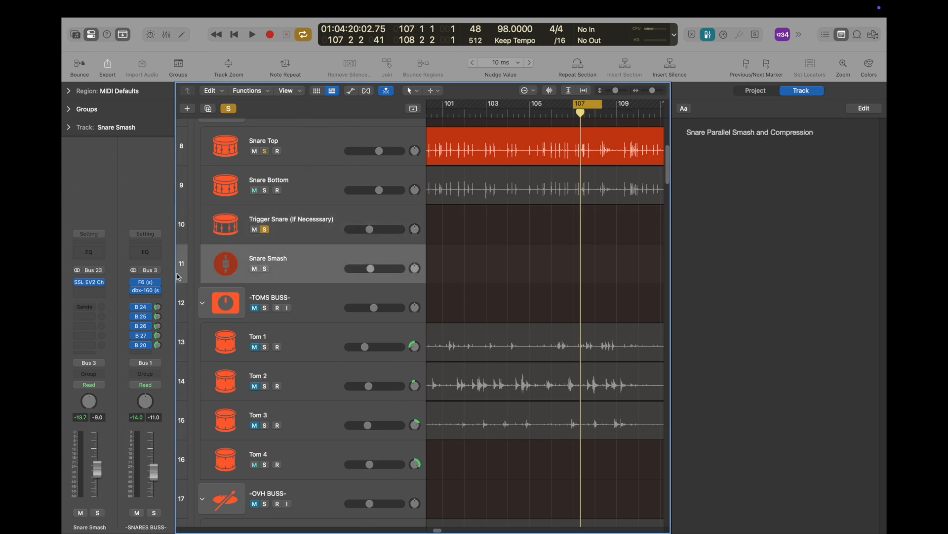
pyautogui.click(266, 230)
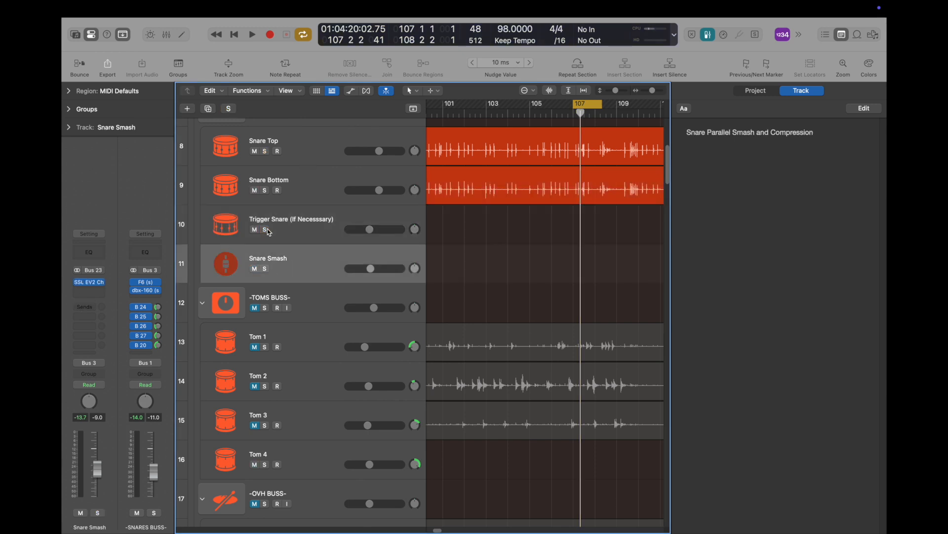
pyautogui.click(266, 269)
pyautogui.press('space')
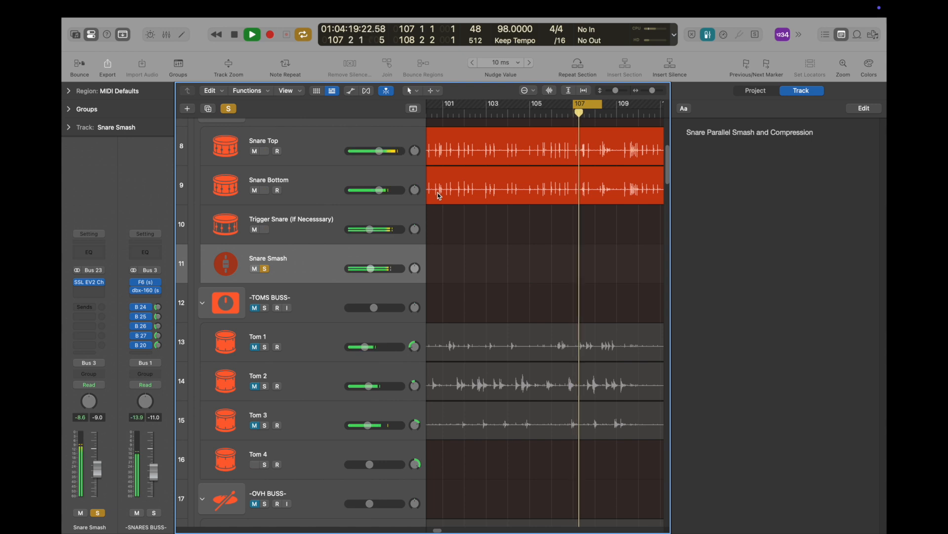
pyautogui.press('space')
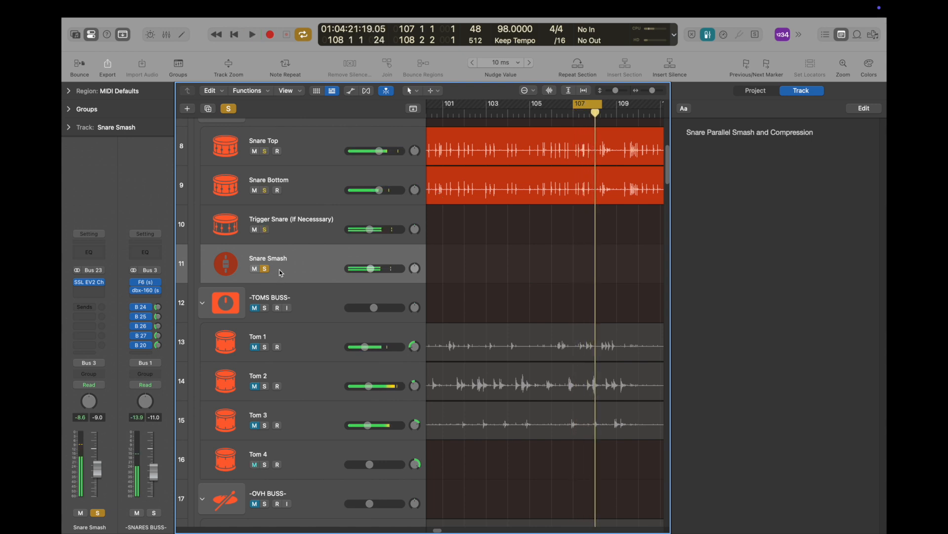
pyautogui.click(265, 269)
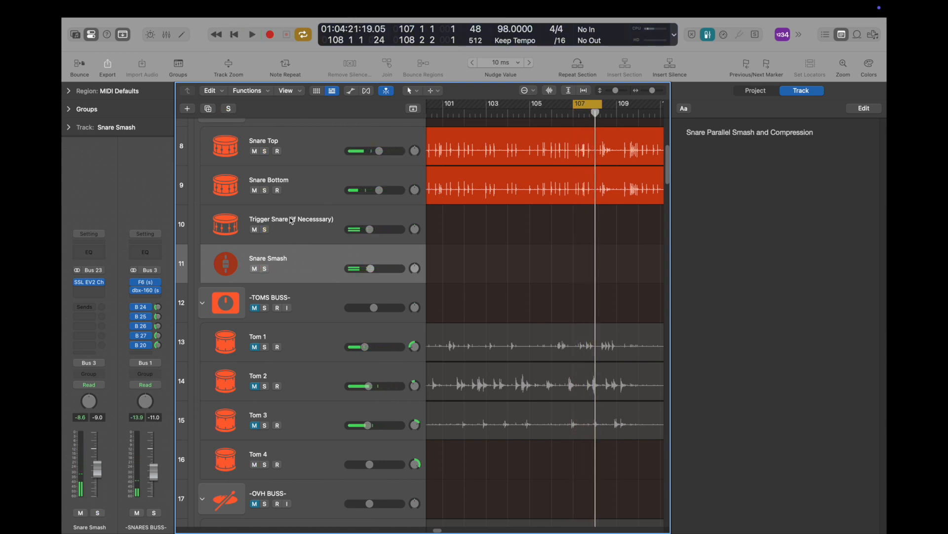
# Step: Play the kicks and all snare layers together, first cycled and then uncycled from about bar 102, with reduced track heights
pyautogui.press('space')
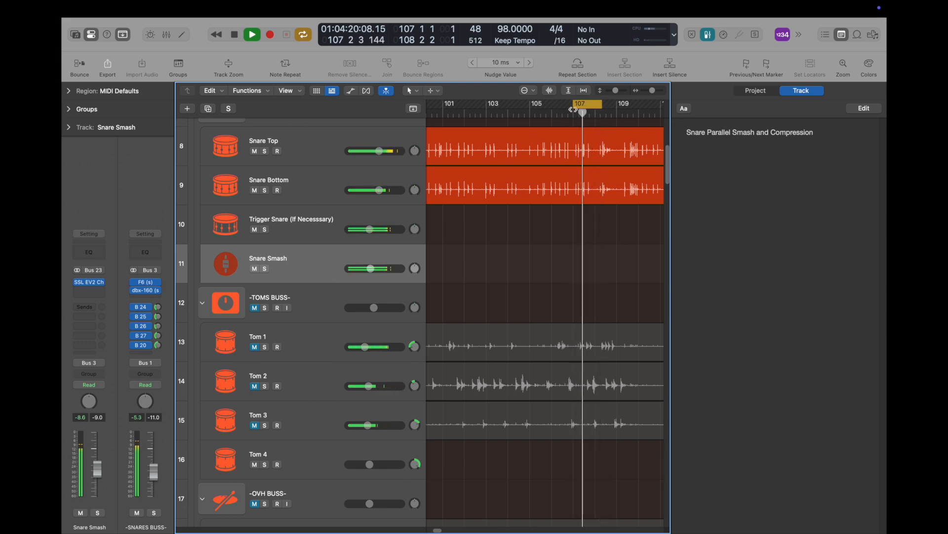
pyautogui.press('c')
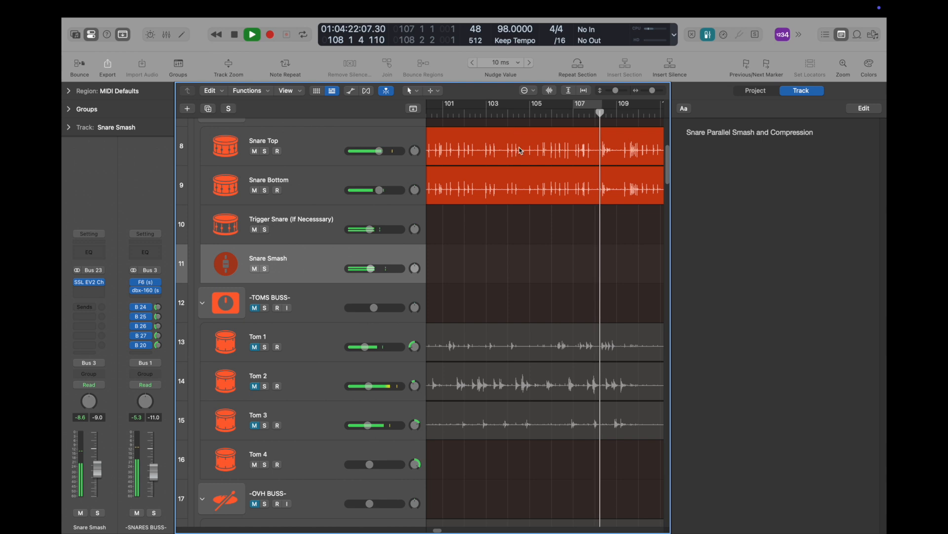
pyautogui.click(477, 113)
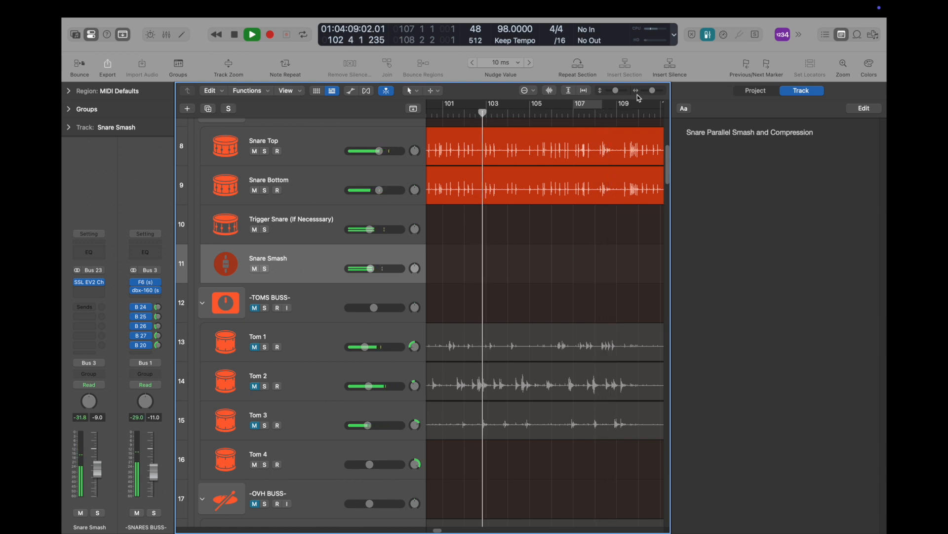
pyautogui.moveTo(616, 90); pyautogui.dragTo(606, 95)
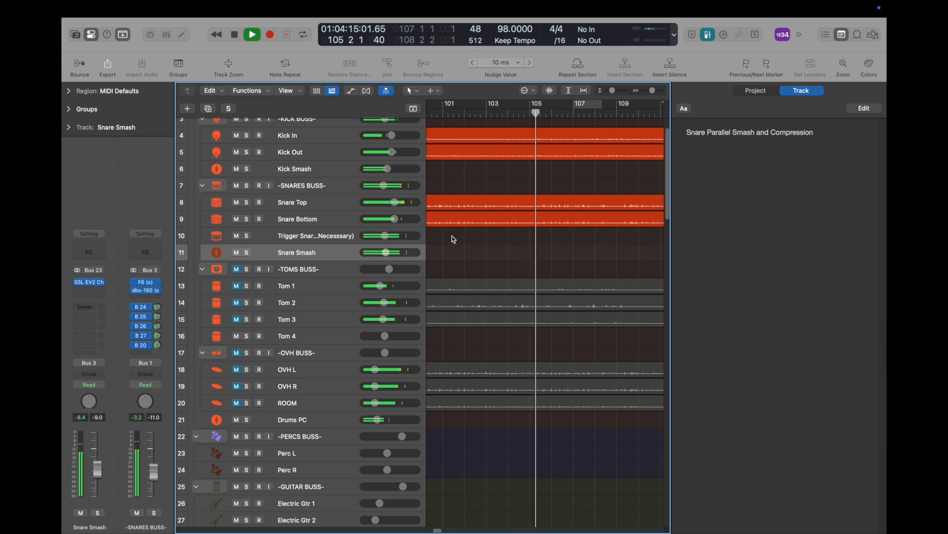
pyautogui.press('space')
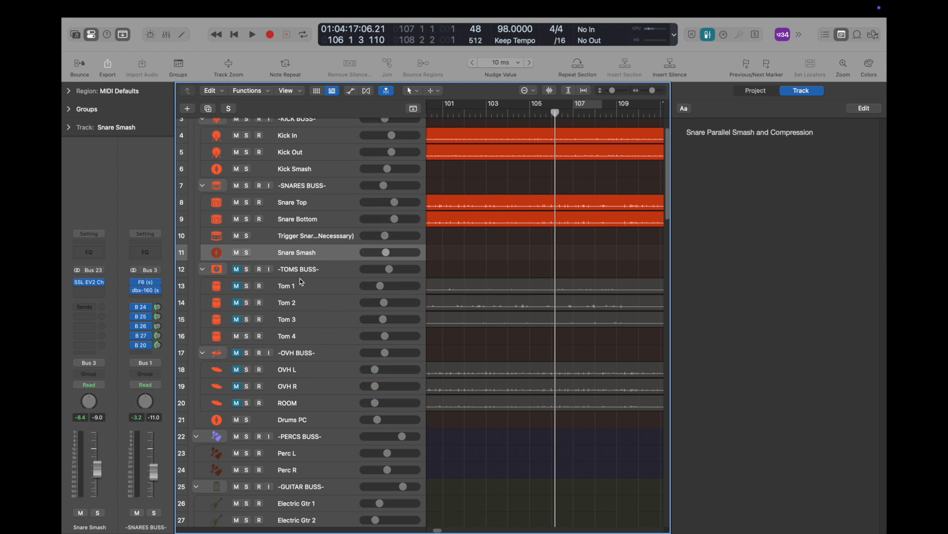
# Step: Unmute the Toms Buss and Tom 1, and mute the kick and snare tracks from Kick Buss through Snare Smash
pyautogui.click(323, 289)
pyautogui.click(236, 271)
pyautogui.scroll(2, 261, 202)
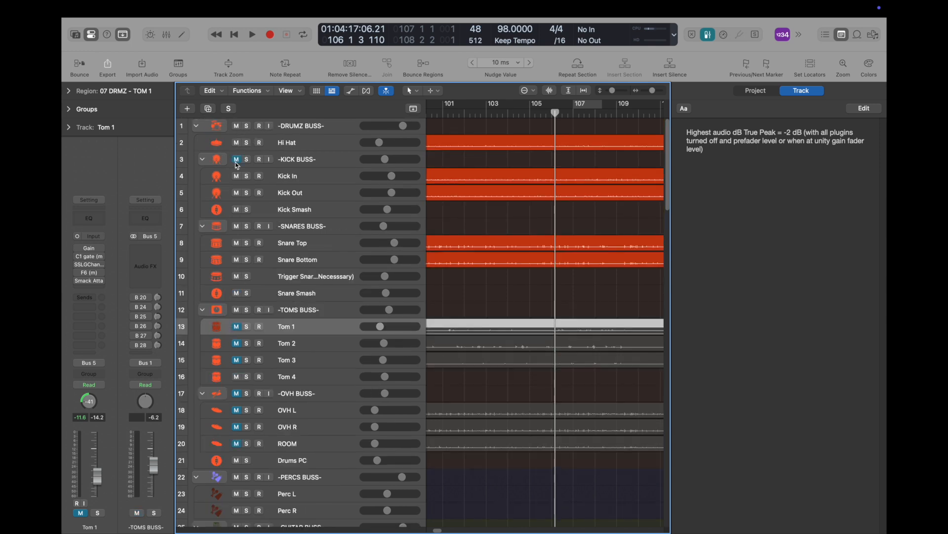
pyautogui.moveTo(236, 162); pyautogui.dragTo(229, 277)
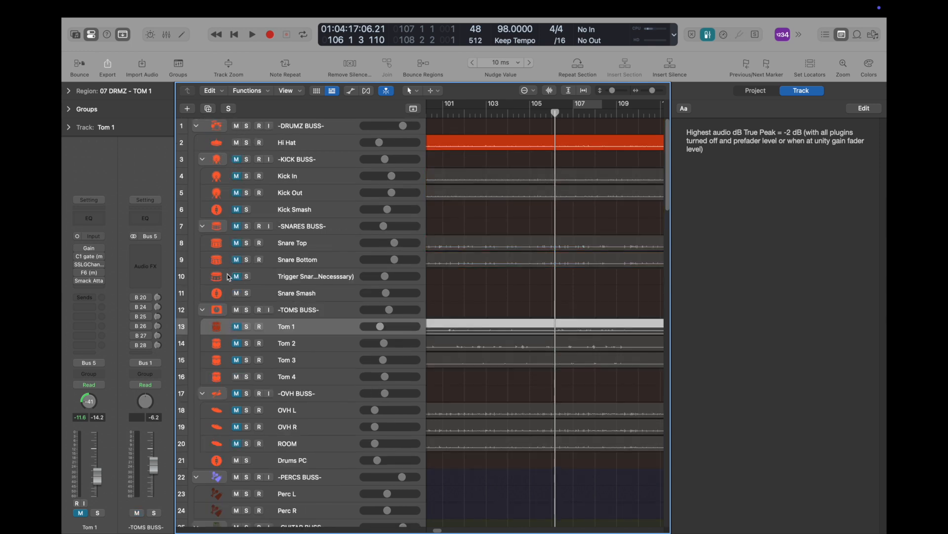
pyautogui.click(237, 327)
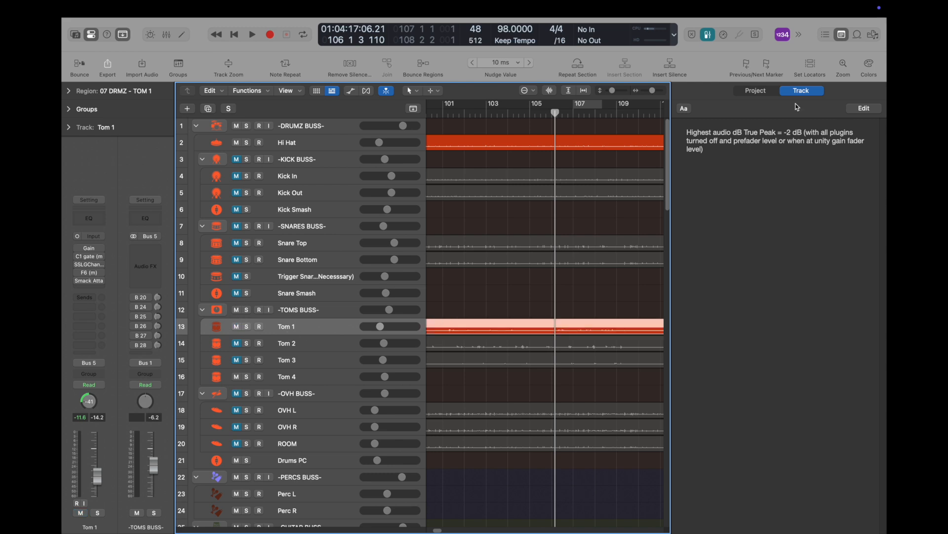
# Step: Enlarge the tracks around the toms, place the playhead at bar 55 and turn on waveform zoom
pyautogui.moveTo(612, 90); pyautogui.dragTo(623, 91)
pyautogui.scroll(-10, 591, 179)
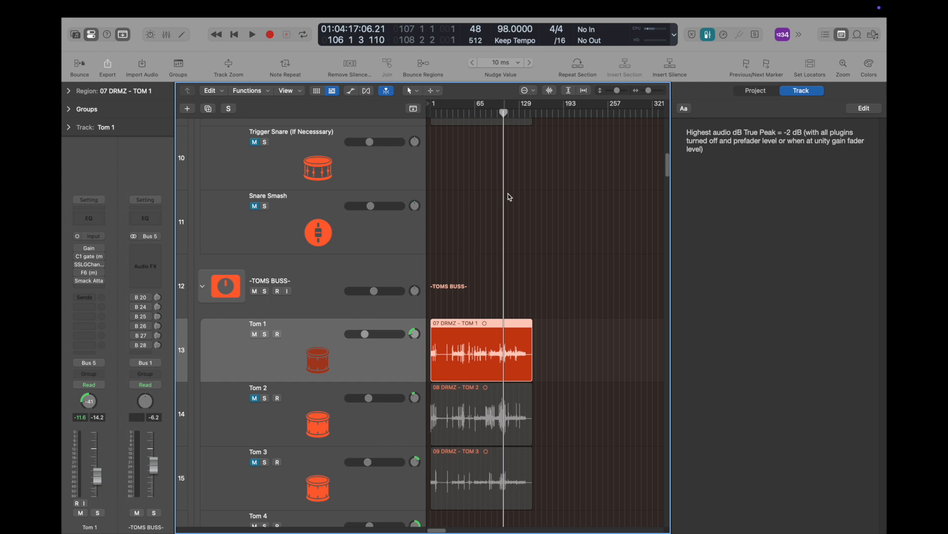
pyautogui.moveTo(477, 116); pyautogui.dragTo(469, 117)
pyautogui.scroll(10, 469, 135)
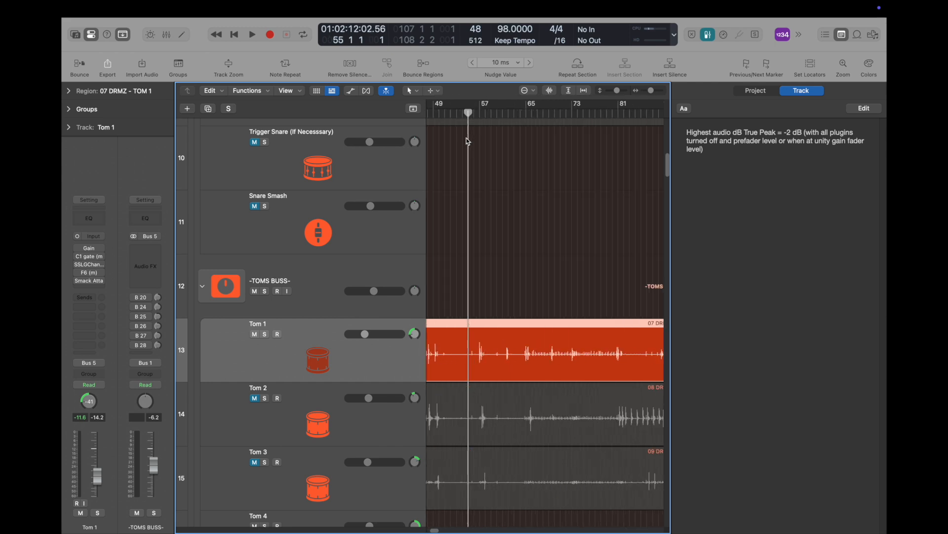
pyautogui.click(550, 91)
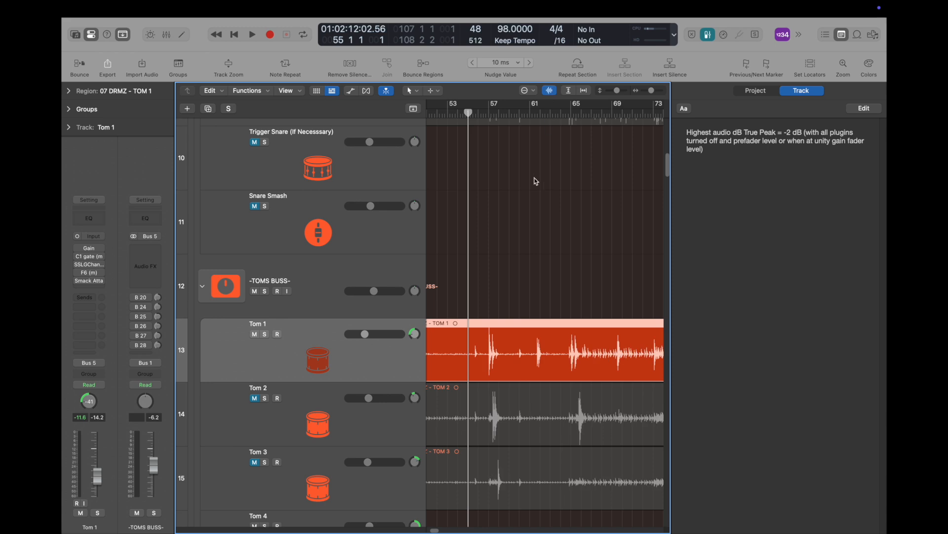
# Step: Look through the tom waveforms for strong Tom 1 hits and place the playhead at bar 56 beat 3
pyautogui.scroll(-10, 534, 178)
pyautogui.moveTo(464, 113); pyautogui.dragTo(463, 122)
pyautogui.scroll(10, 484, 253)
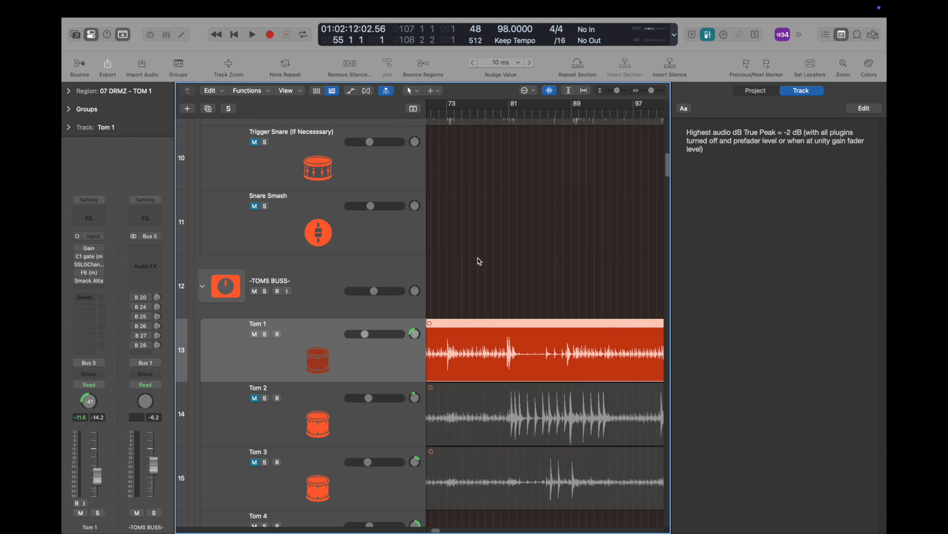
pyautogui.hscroll(-1, 551, 247)
pyautogui.scroll(2, 568, 222)
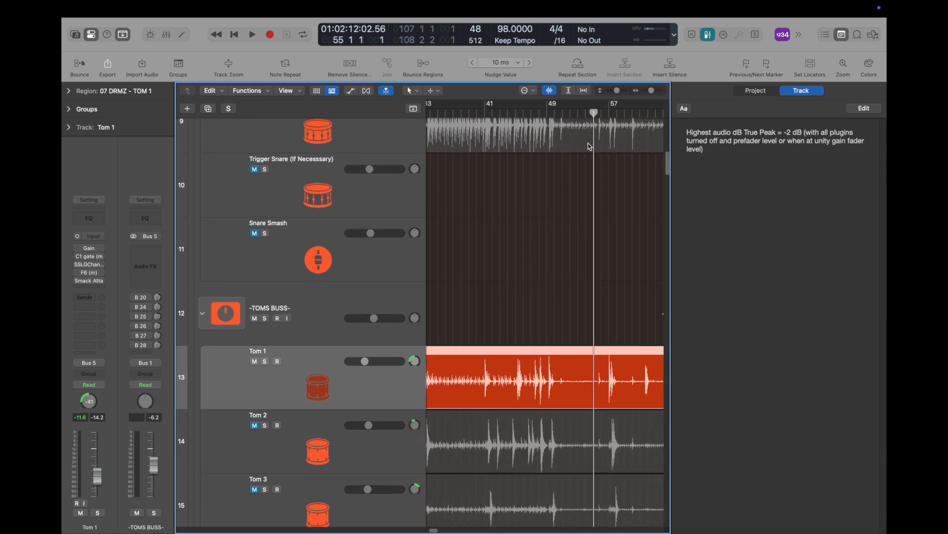
pyautogui.moveTo(594, 113); pyautogui.dragTo(606, 118)
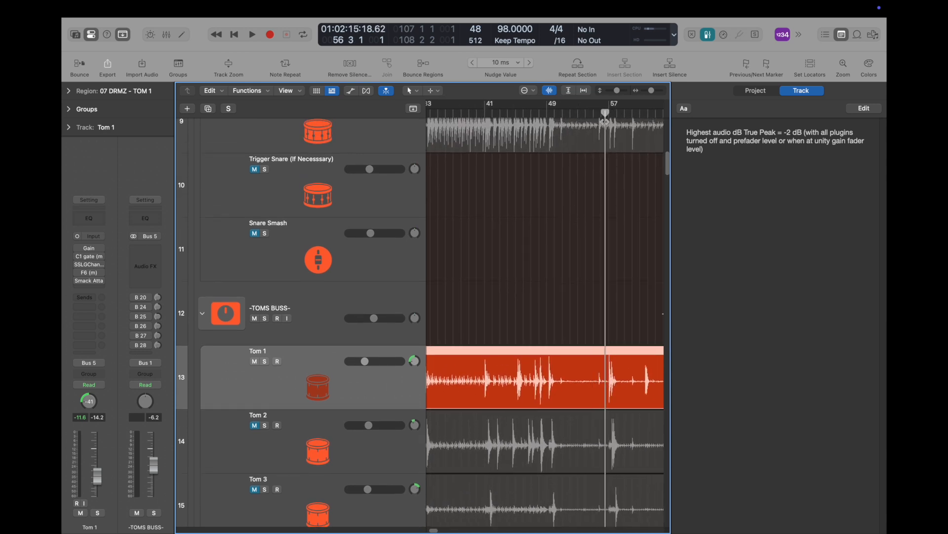
# Step: Play the Tom 1 hits around bar 57 and examine their waveform up close
pyautogui.scroll(5, 592, 265)
pyautogui.scroll(-5, 584, 266)
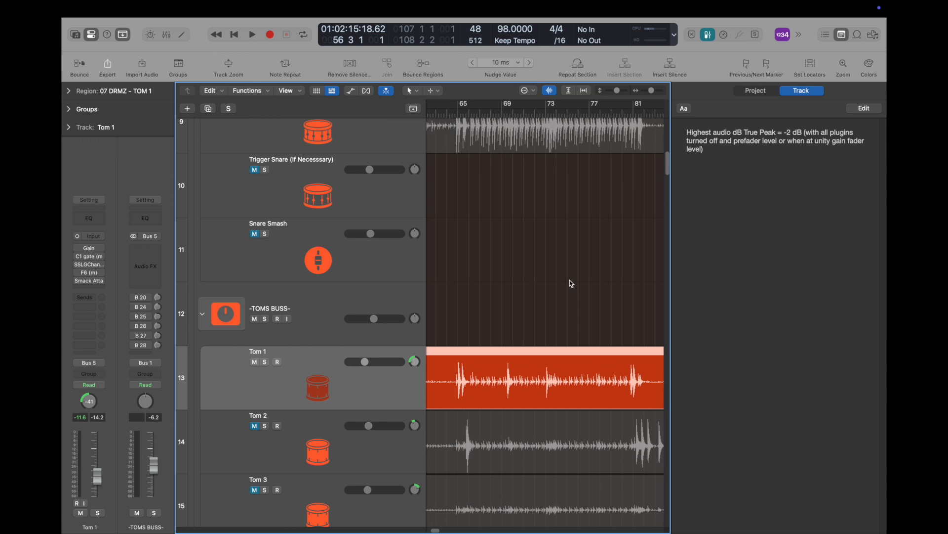
pyautogui.hscroll(-3, 562, 284)
pyautogui.press('space')
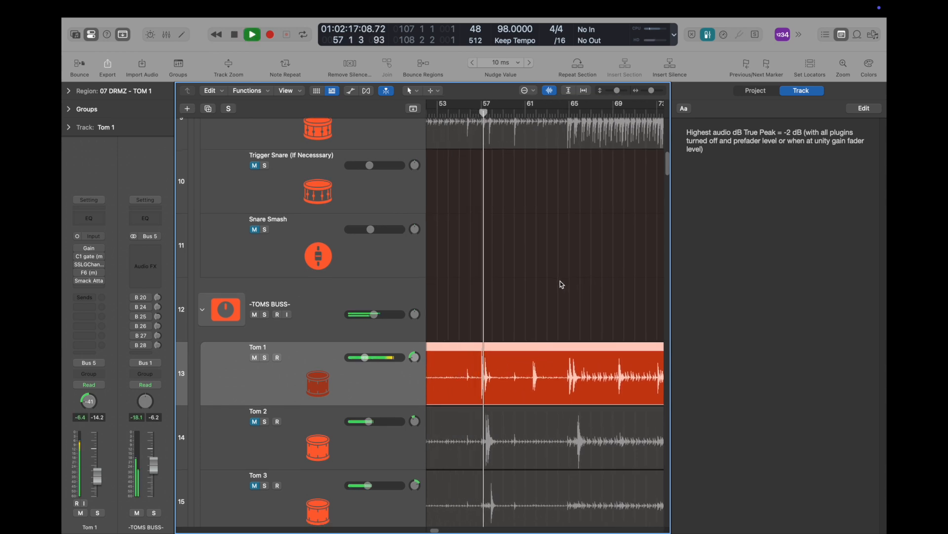
pyautogui.press('space')
pyautogui.scroll(4, 503, 313)
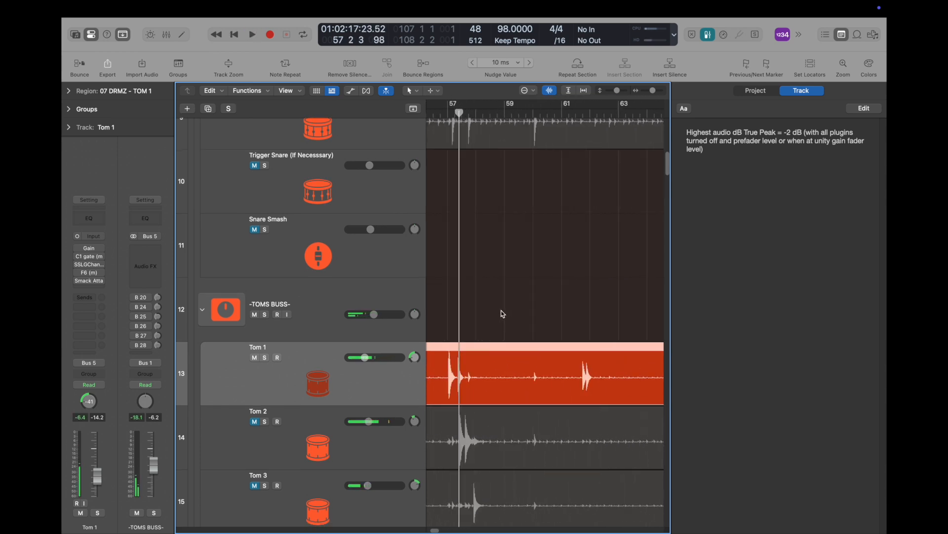
pyautogui.hscroll(-2, 502, 314)
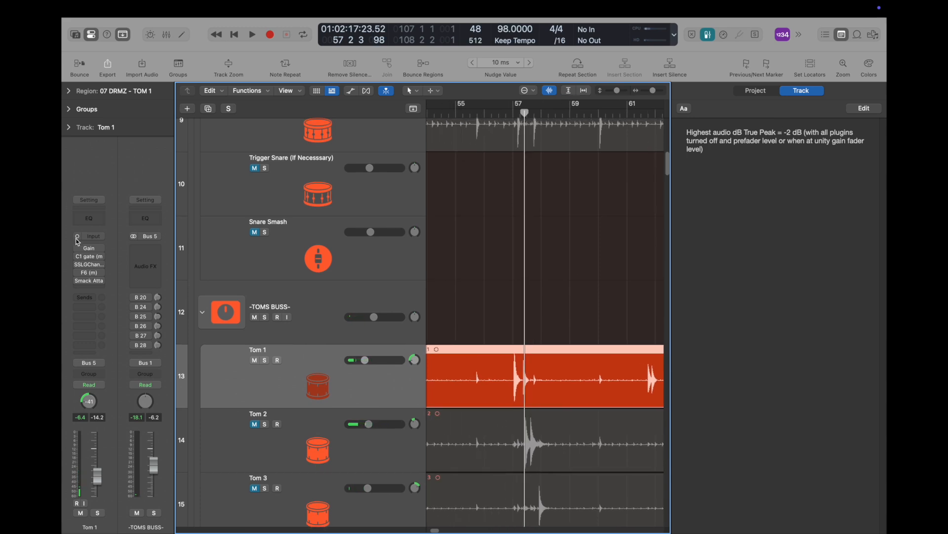
# Step: Raise the Gain plug-in on Tom 1 to +3.9 dB and play the hits from bar 57
pyautogui.moveTo(373, 215); pyautogui.dragTo(373, 203)
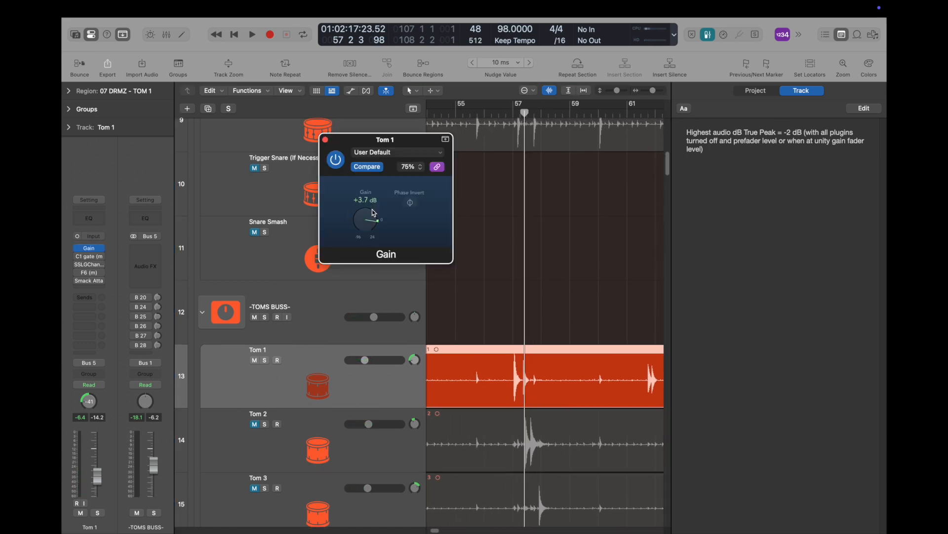
pyautogui.click(514, 113)
pyautogui.press('space')
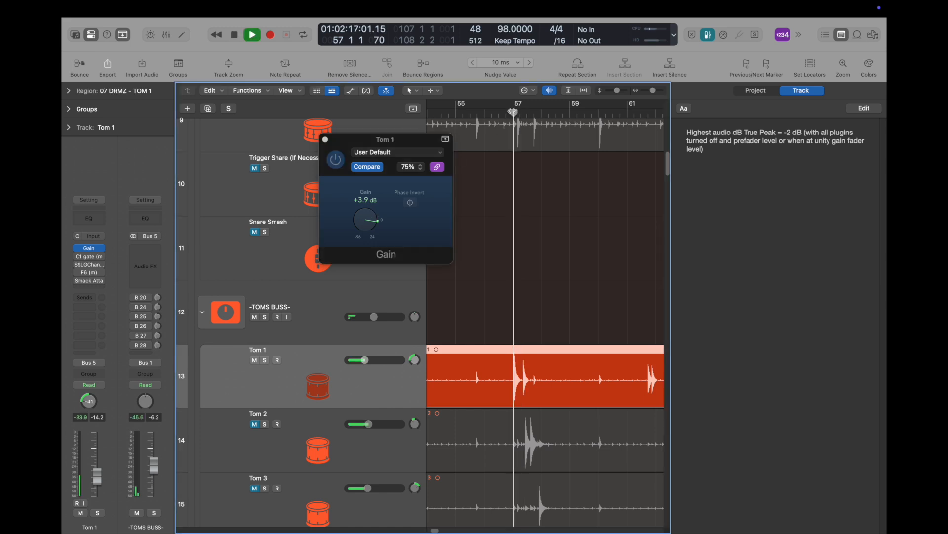
pyautogui.press('space')
# Step: Enable the C1 gate on Tom 1, play the track past bar 57, and open the gate's settings
pyautogui.moveTo(92, 258)
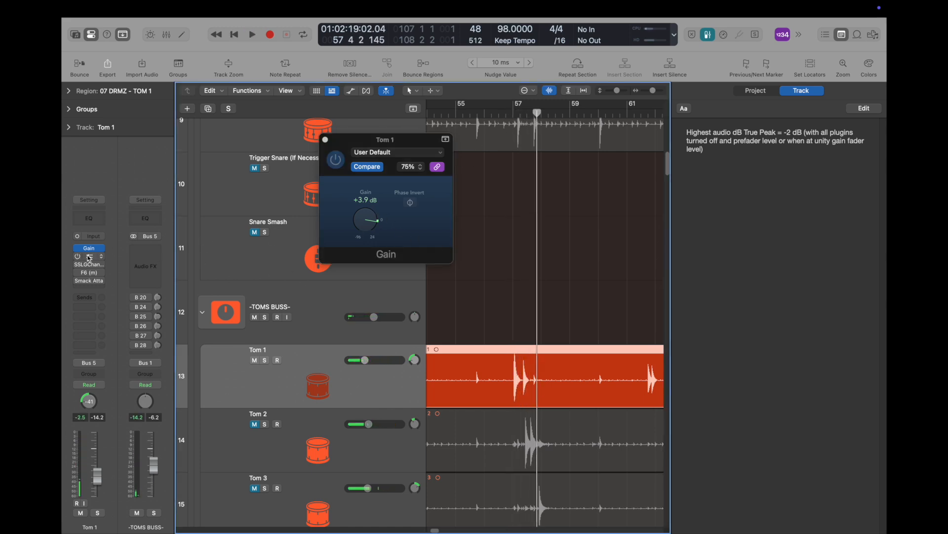
pyautogui.click(497, 121)
pyautogui.press('space')
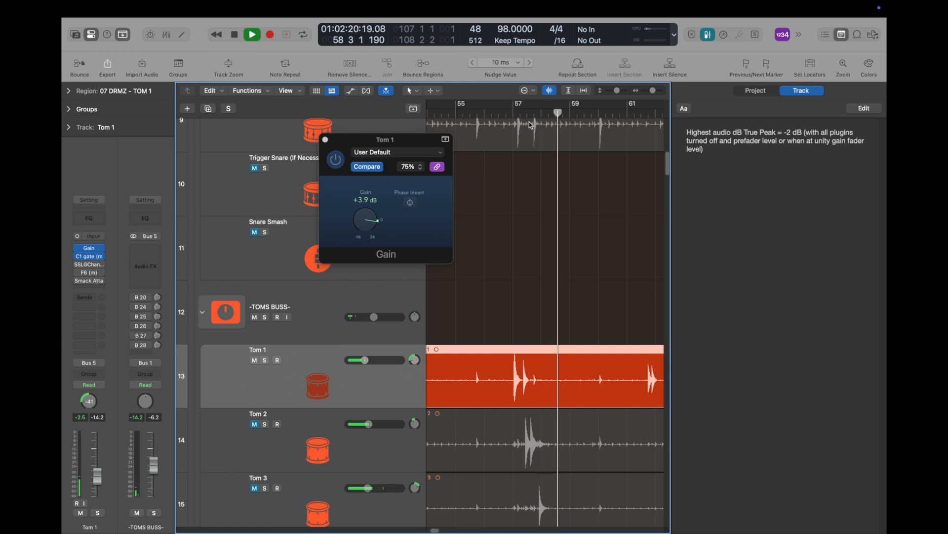
pyautogui.click(102, 257)
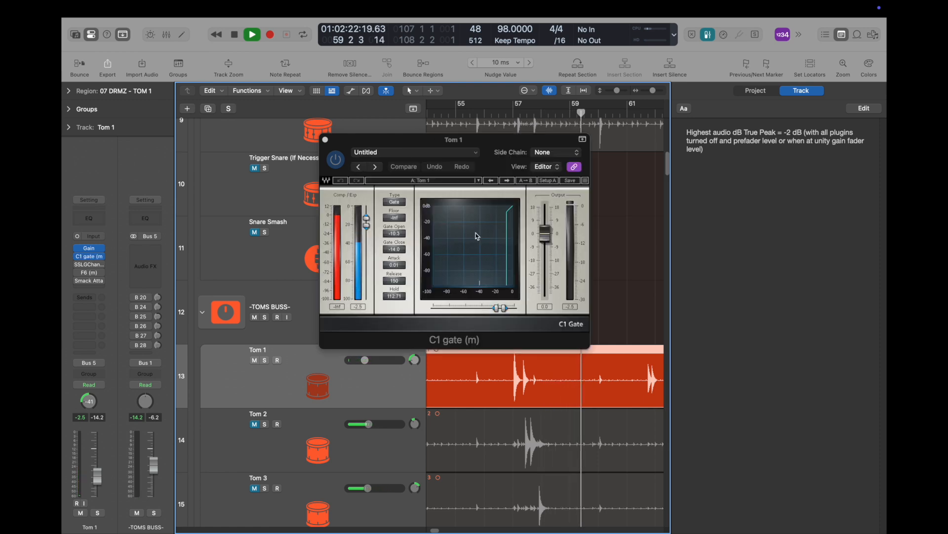
# Step: Try gate open and close thresholds of -12.9 on Tom 1 during playback, and restore the previous gate settings
pyautogui.moveTo(366, 226); pyautogui.dragTo(368, 217)
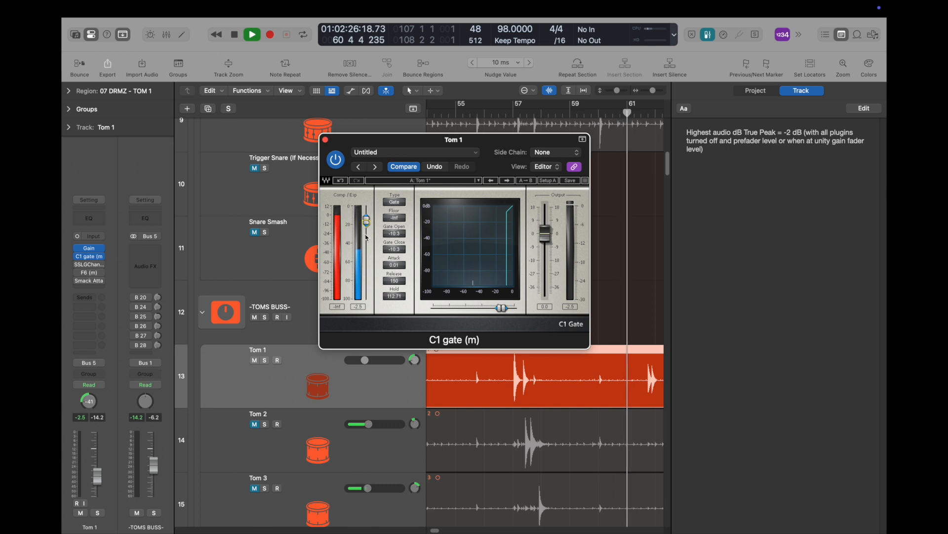
pyautogui.moveTo(366, 220)
pyautogui.mouseDown()
pyautogui.moveTo(367, 211)
pyautogui.moveTo(367, 222)
pyautogui.mouseUp()
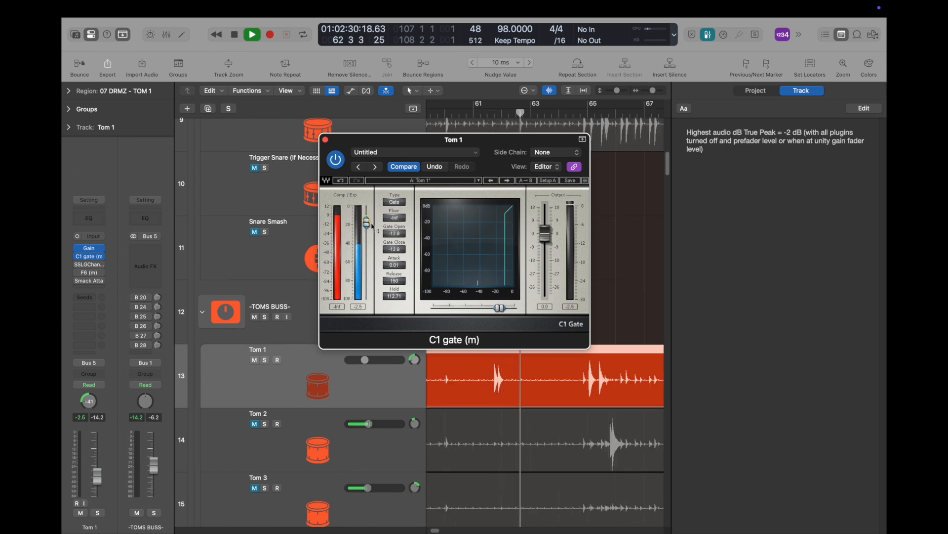
pyautogui.click(406, 168)
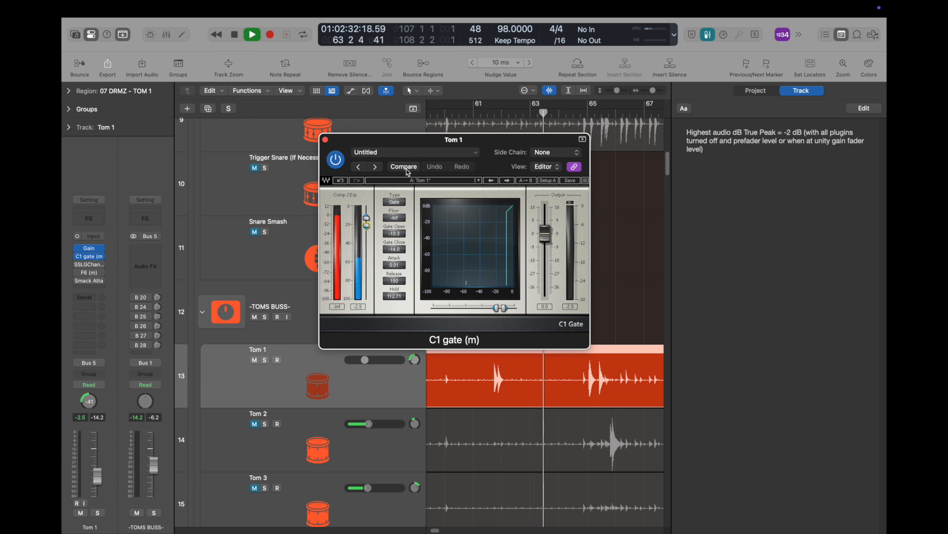
pyautogui.press('space')
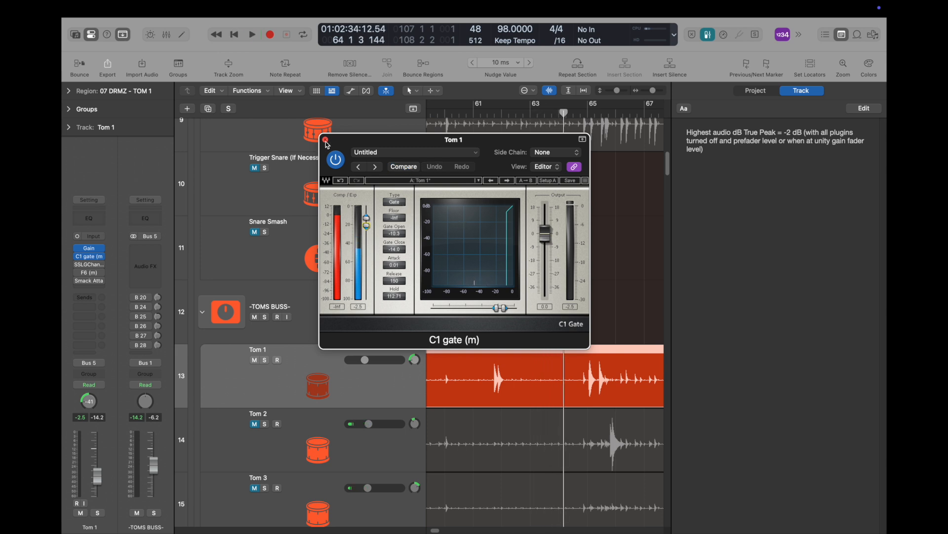
# Step: Close the gate's settings and play the gated Tom 1 hits at bar 57 again
pyautogui.scroll(10, 285, 190)
pyautogui.click(254, 197)
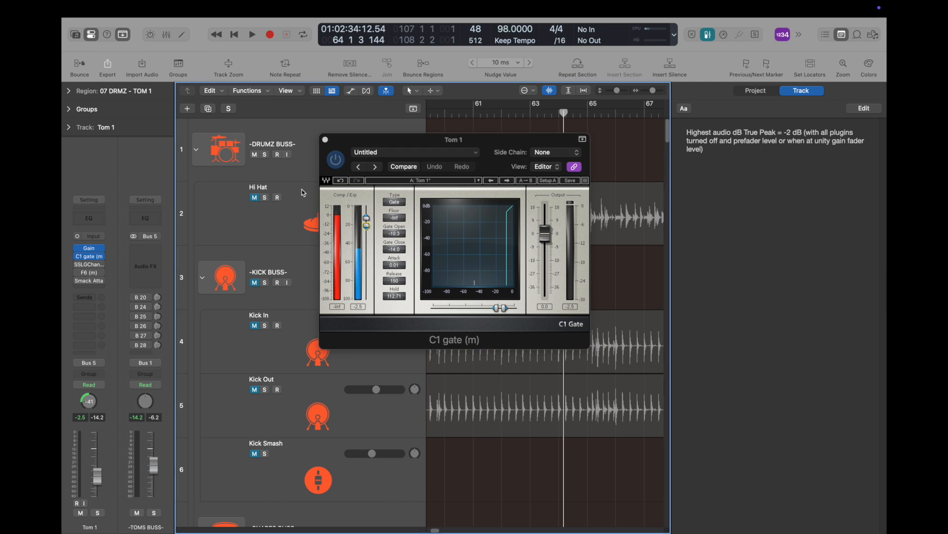
pyautogui.click(325, 139)
pyautogui.scroll(-10, 464, 217)
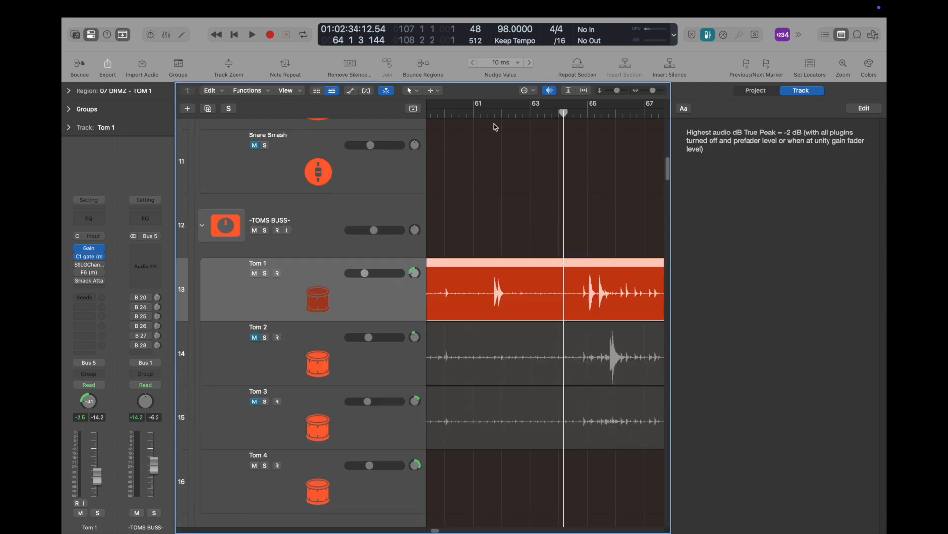
pyautogui.scroll(-2, 523, 134)
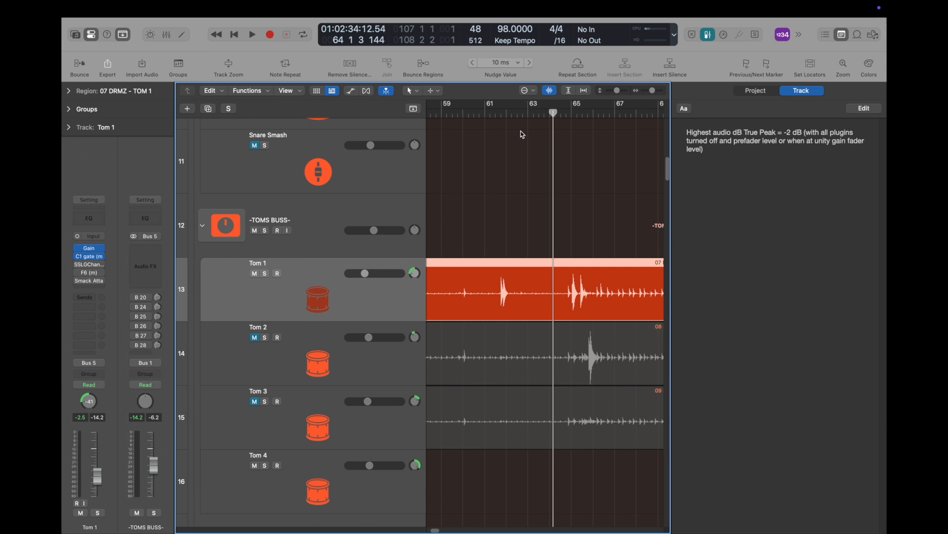
pyautogui.hscroll(-5, 523, 134)
pyautogui.click(479, 112)
pyautogui.press('space')
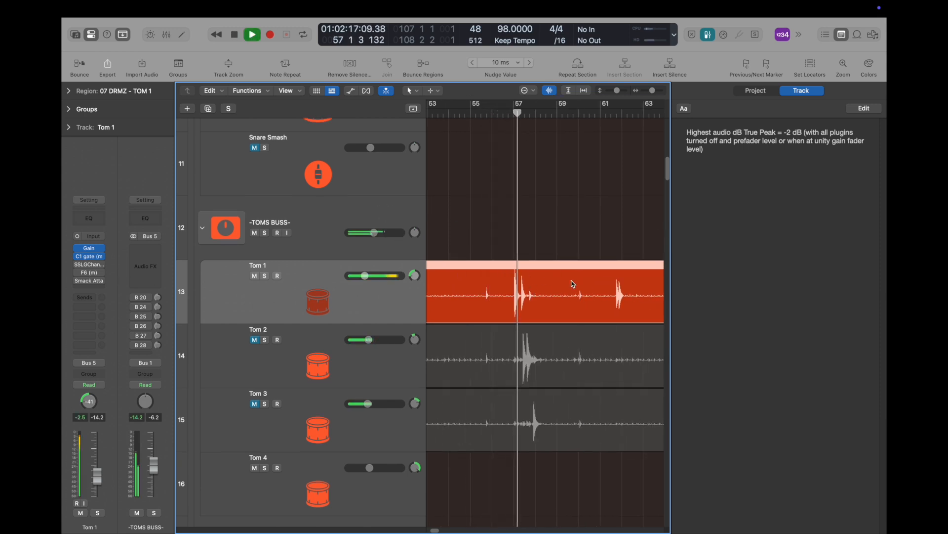
pyautogui.press('space')
# Step: Unmute and select Tom 2, mute Tom 1, and play the Tom 2 hits around bar 57
pyautogui.click(255, 340)
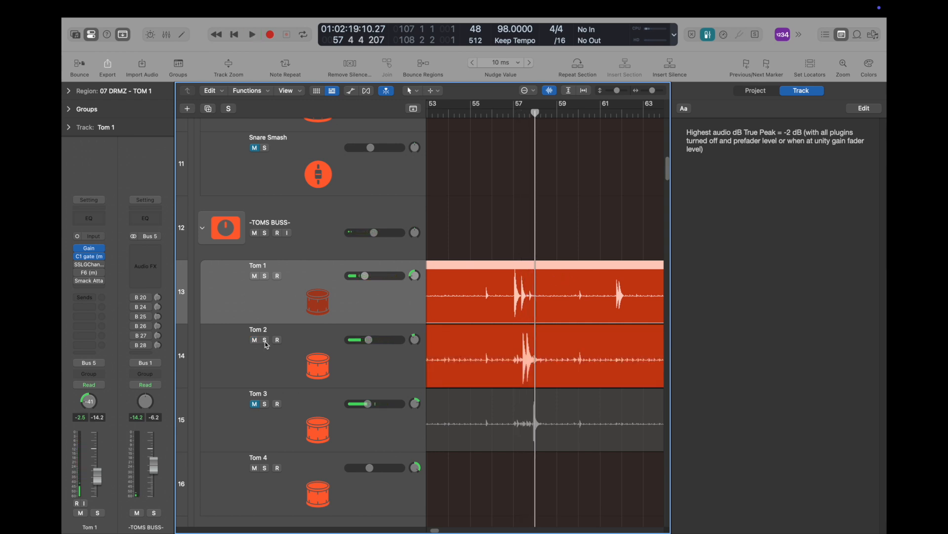
pyautogui.click(299, 361)
pyautogui.moveTo(85, 250)
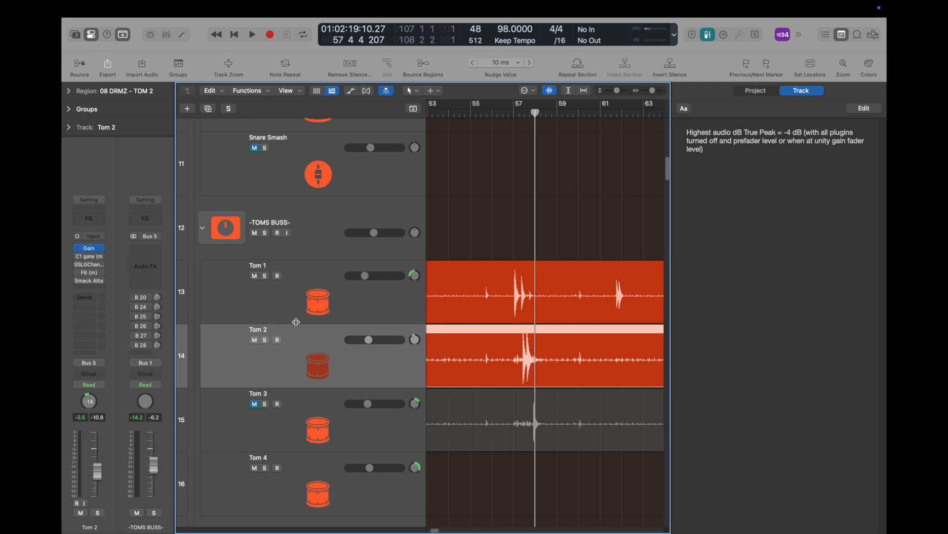
pyautogui.click(254, 276)
pyautogui.press('space')
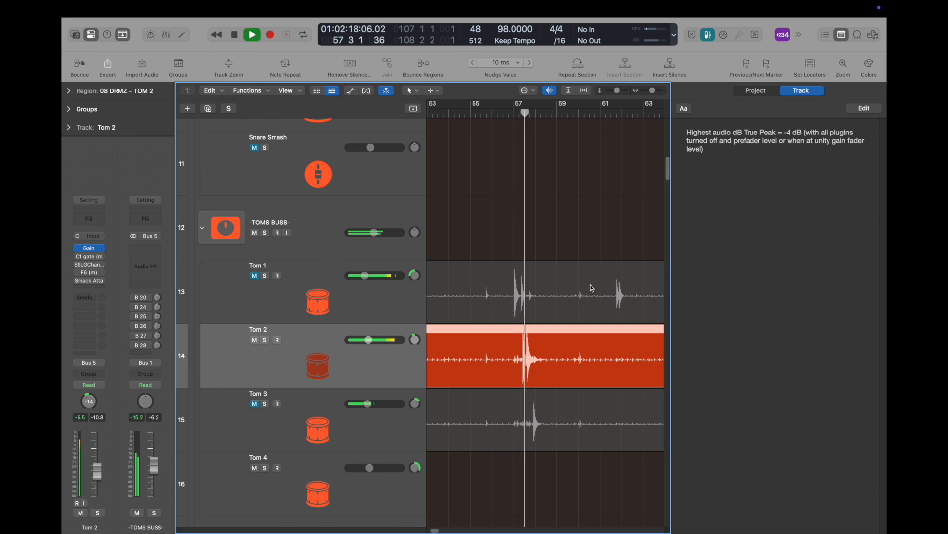
pyautogui.press('space')
# Step: Raise the Gain plug-in on Tom 2 to +1.1 dB and enable that track's C1 gate
pyautogui.moveTo(97, 251)
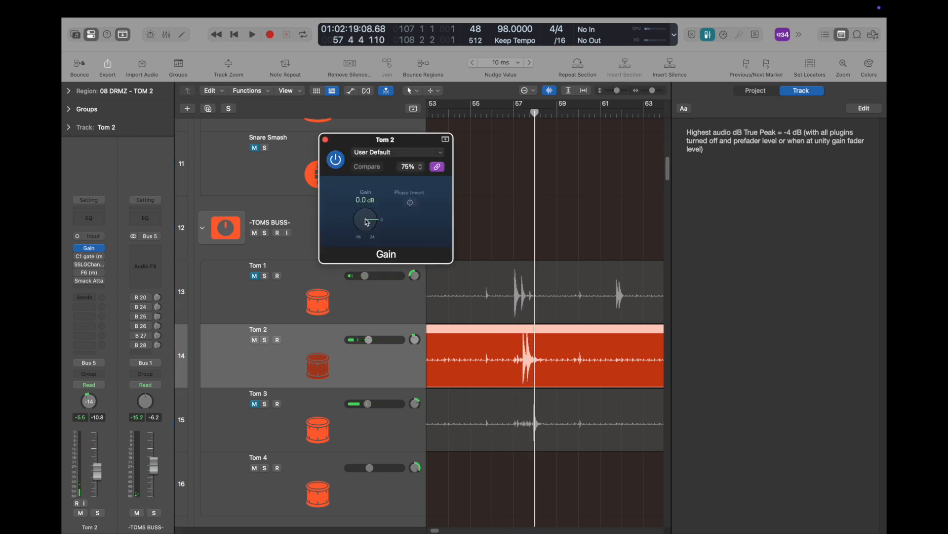
pyautogui.scroll(3, 367, 222)
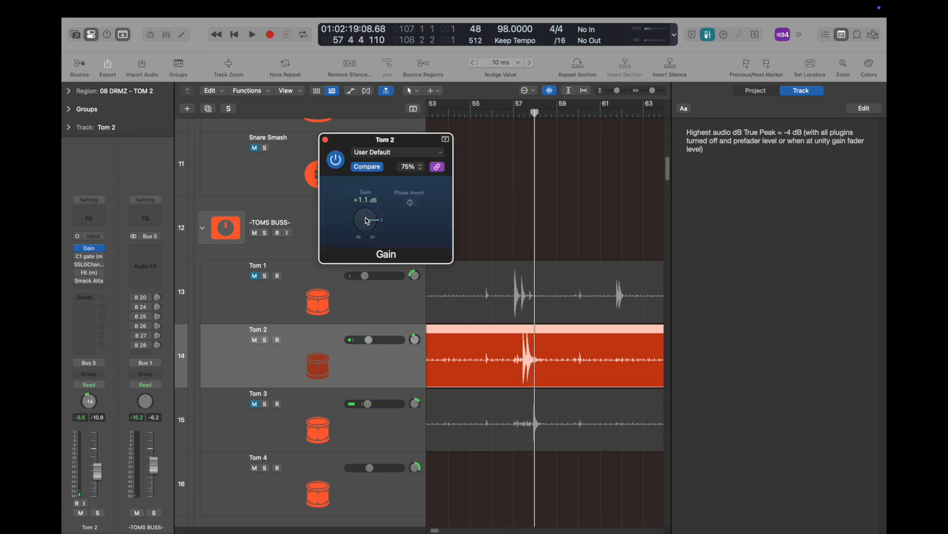
pyautogui.click(325, 140)
pyautogui.click(78, 256)
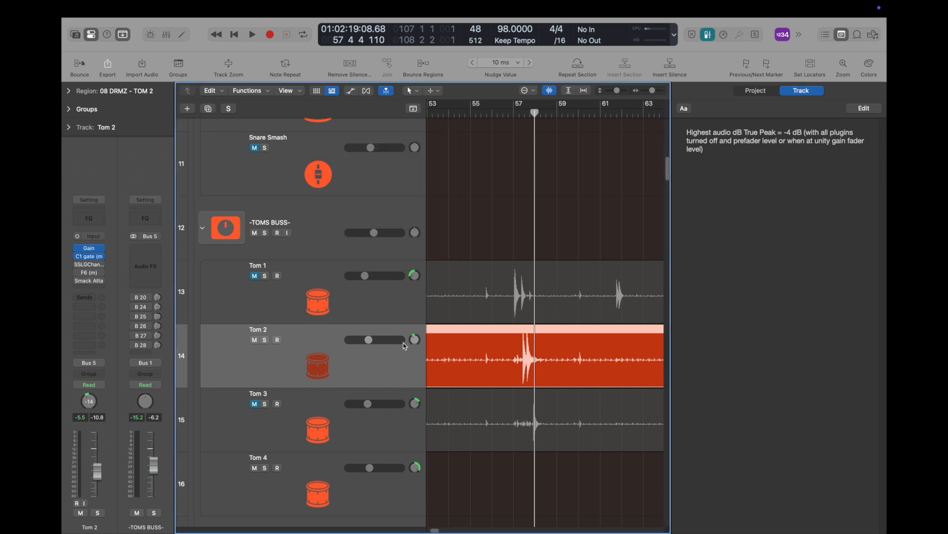
# Step: Pan Tom 2 to +26 and Tom 3 to +36
pyautogui.moveTo(414, 344); pyautogui.dragTo(414, 337)
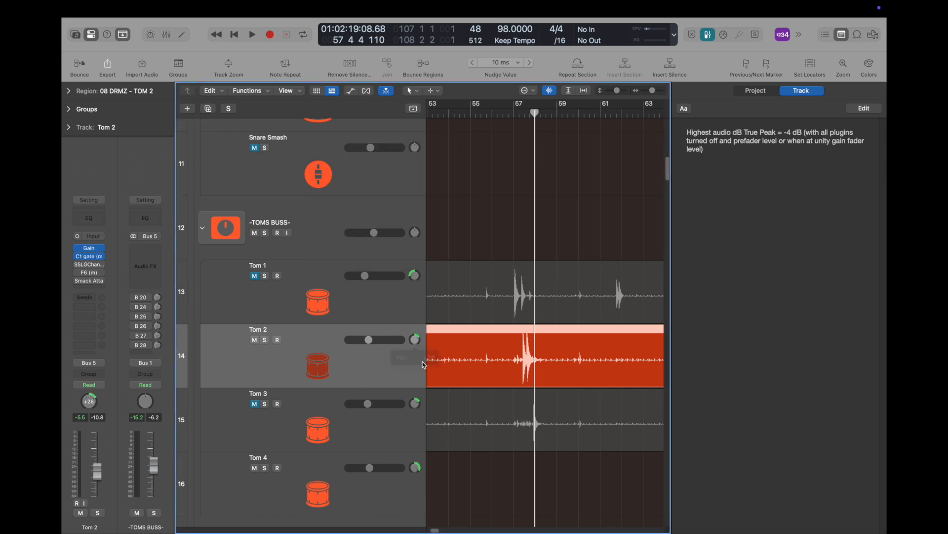
pyautogui.moveTo(417, 402); pyautogui.dragTo(416, 395)
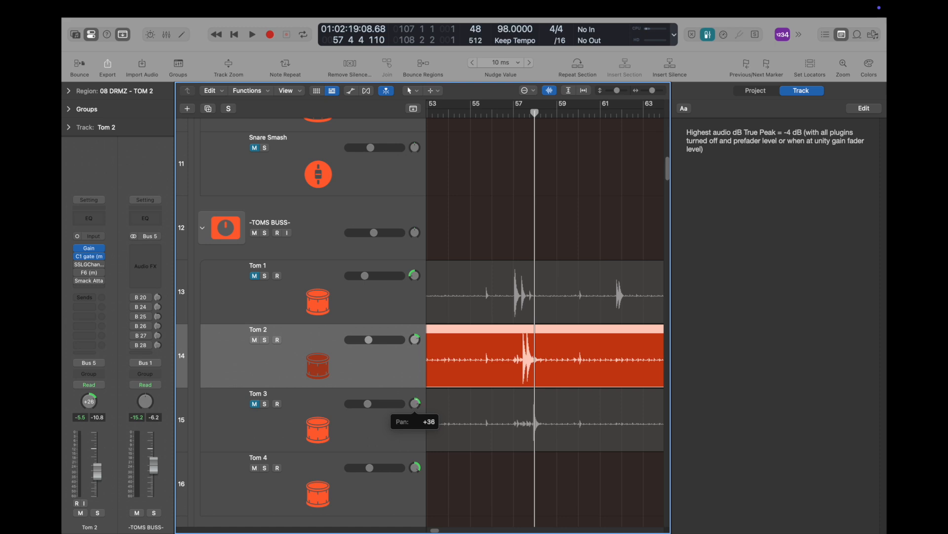
# Step: Move the Tom 3 region down to the Tom 4 track and the Tom 2 region down to the Tom 3 track
pyautogui.scroll(-1, 453, 391)
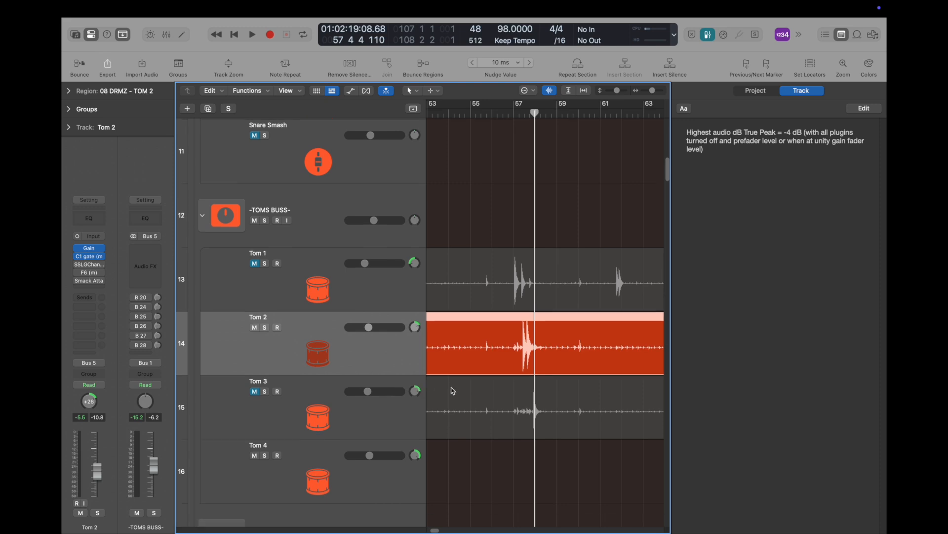
pyautogui.scroll(-2, 450, 395)
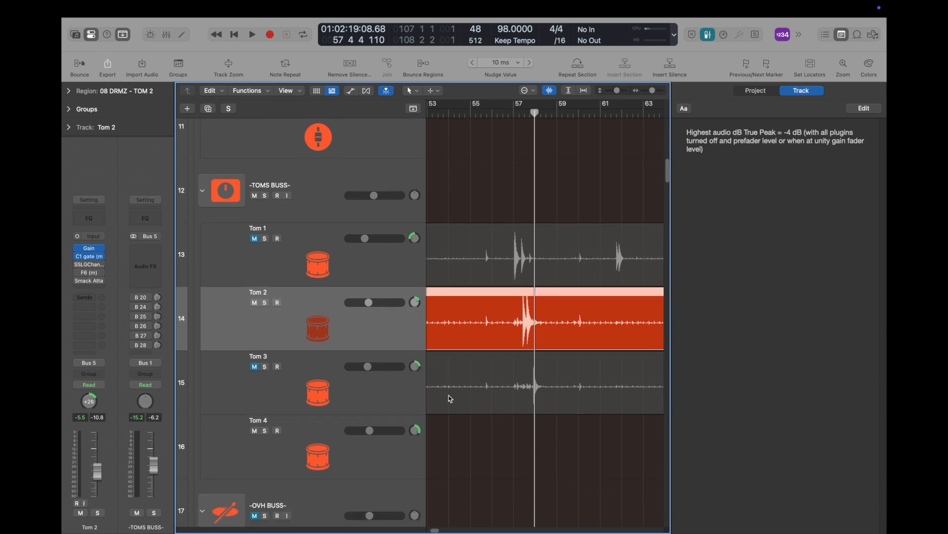
pyautogui.click(496, 402)
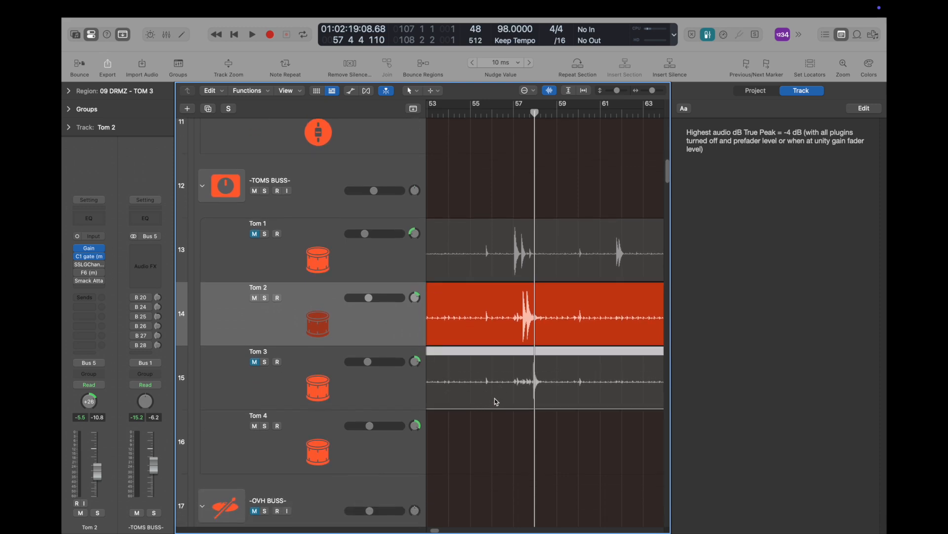
pyautogui.moveTo(494, 402); pyautogui.dragTo(494, 435)
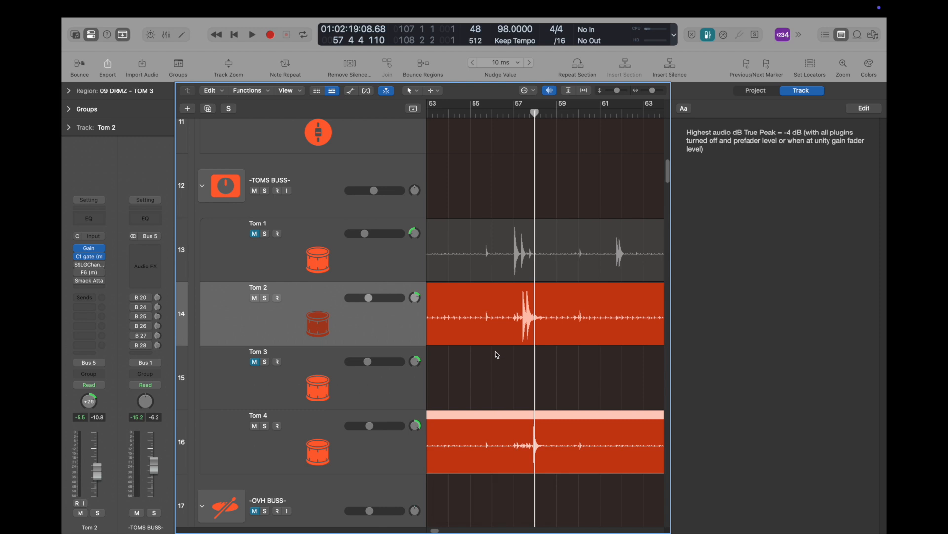
pyautogui.click(490, 336)
pyautogui.moveTo(490, 336); pyautogui.dragTo(470, 400)
pyautogui.click(585, 306)
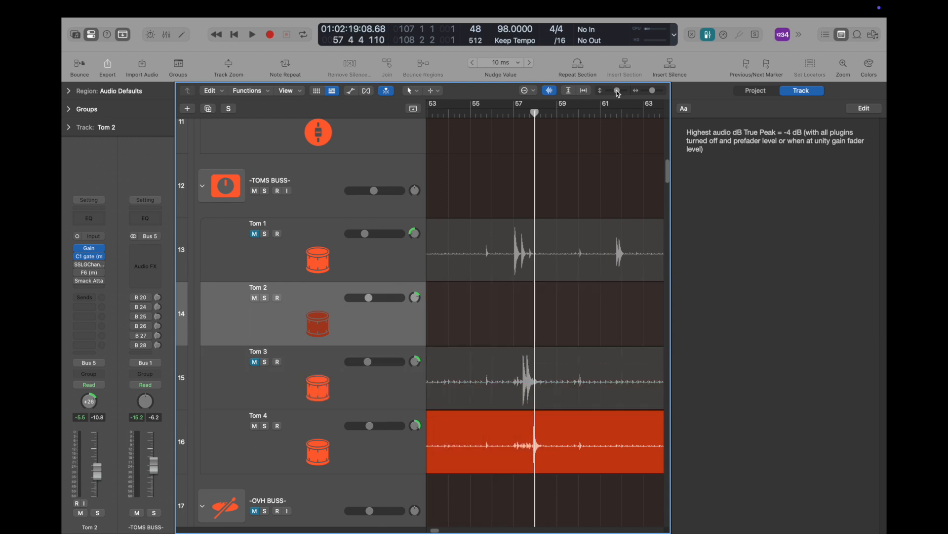
# Step: Select the Tom 1 track, unmute it, and solo it
pyautogui.click(383, 250)
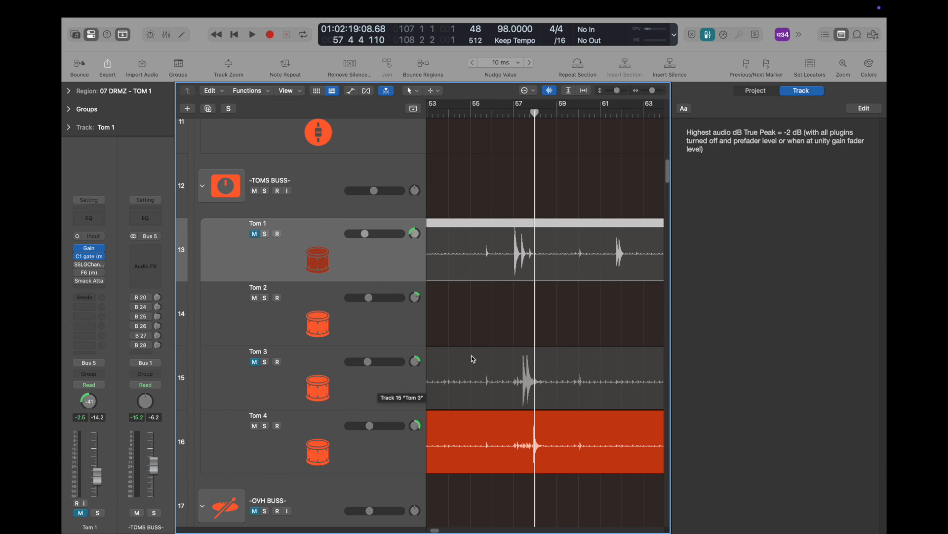
pyautogui.click(255, 234)
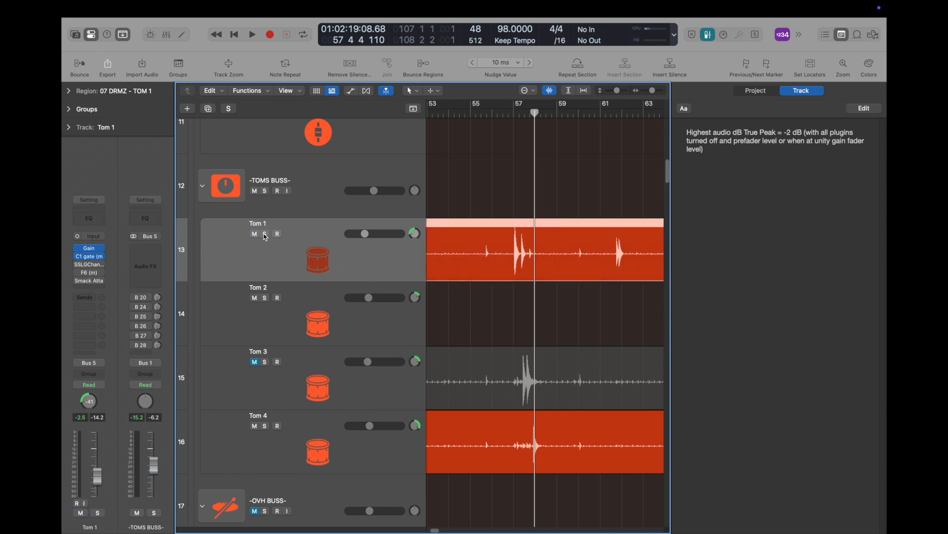
pyautogui.click(265, 234)
# Step: Enable the SSL channel, F6 and Smack Attack plug-ins on Tom 1 and play the hits from bar 57
pyautogui.moveTo(535, 113); pyautogui.dragTo(508, 113)
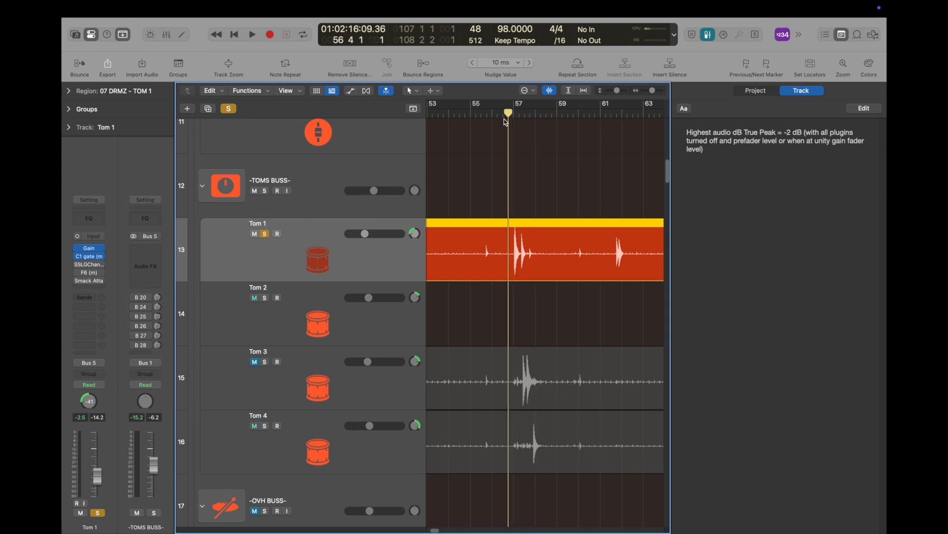
pyautogui.moveTo(77, 264); pyautogui.dragTo(74, 283)
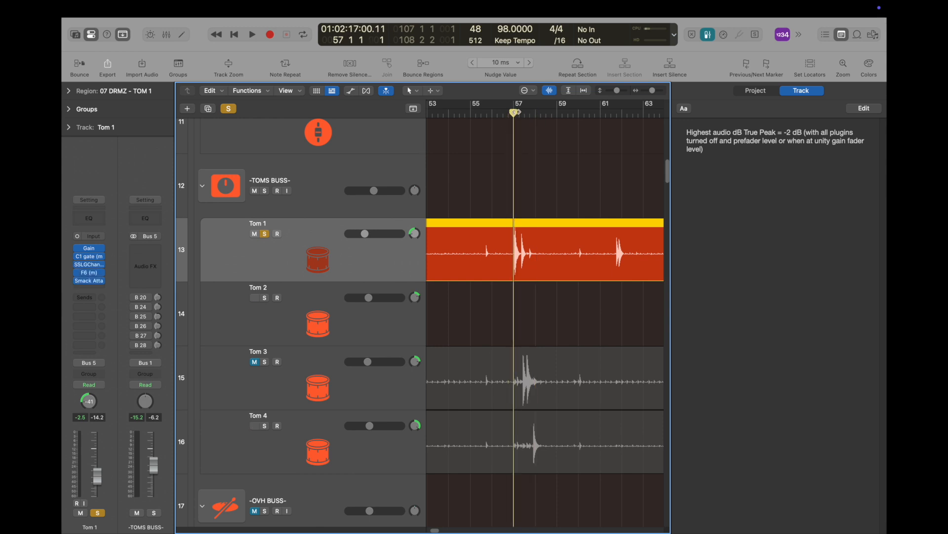
pyautogui.press('space')
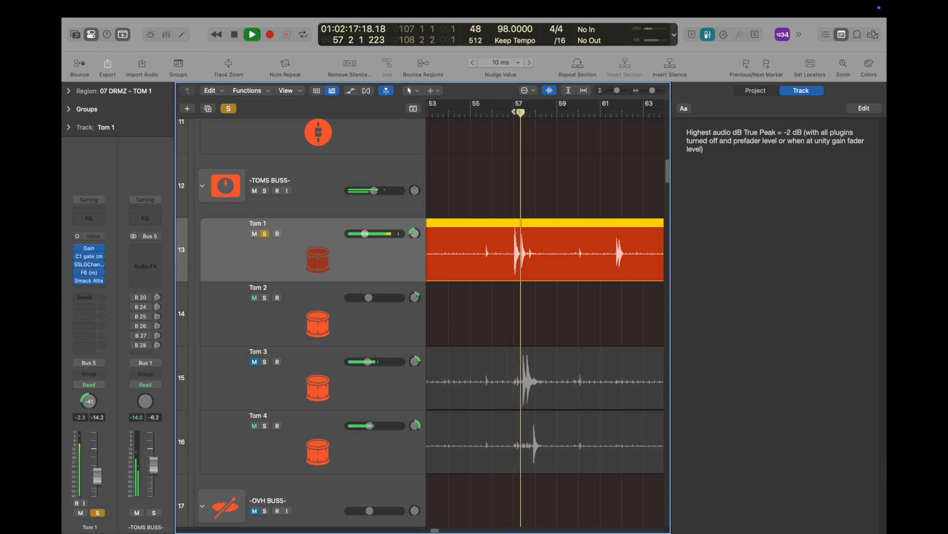
# Step: Set a cycle range from 56 3 1 1 to 58 3 1 1 and play Tom 1 with every plug-in after Gain bypassed
pyautogui.press('space')
pyautogui.moveTo(504, 107); pyautogui.dragTo(546, 105)
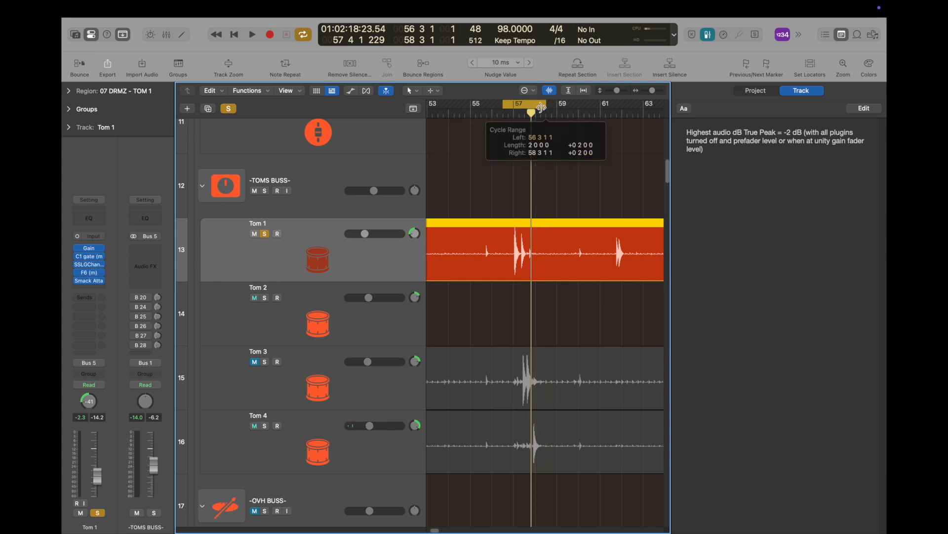
pyautogui.moveTo(79, 258)
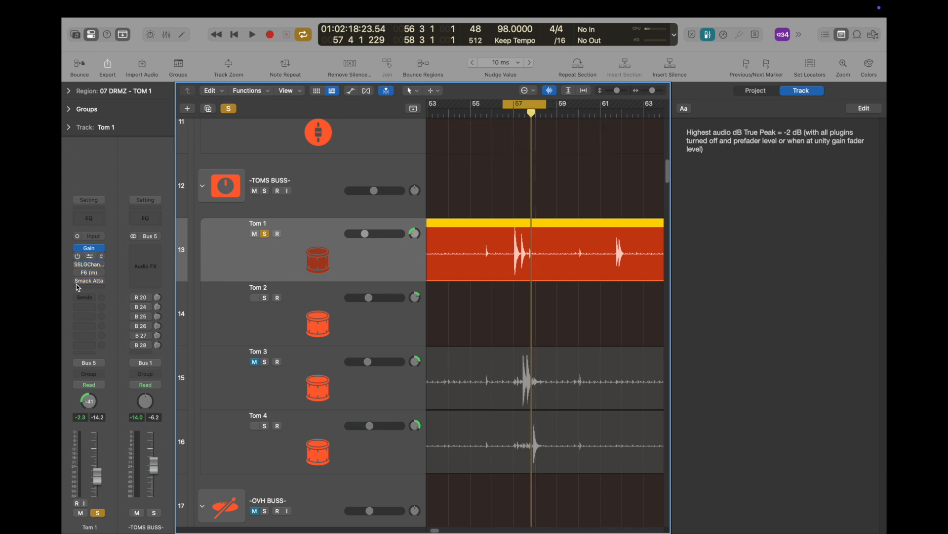
pyautogui.press('space')
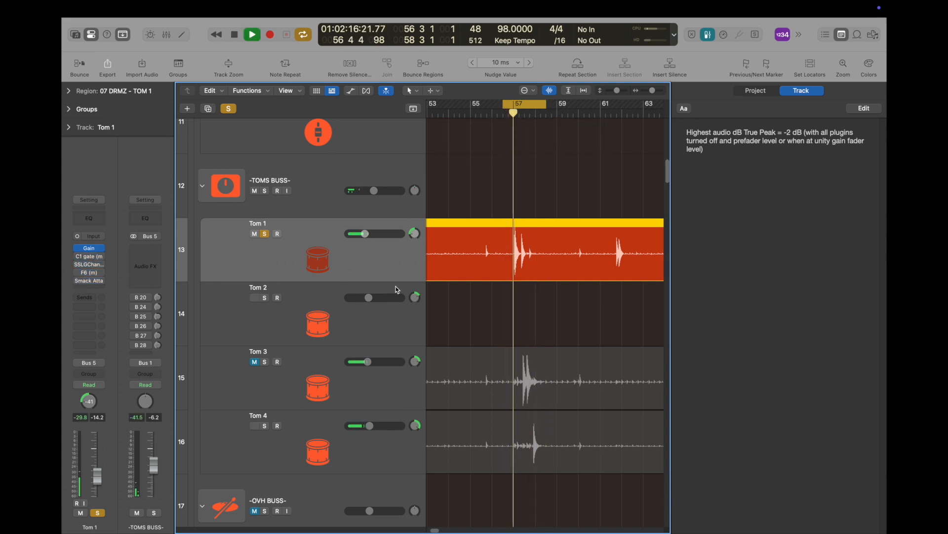
pyautogui.press('space')
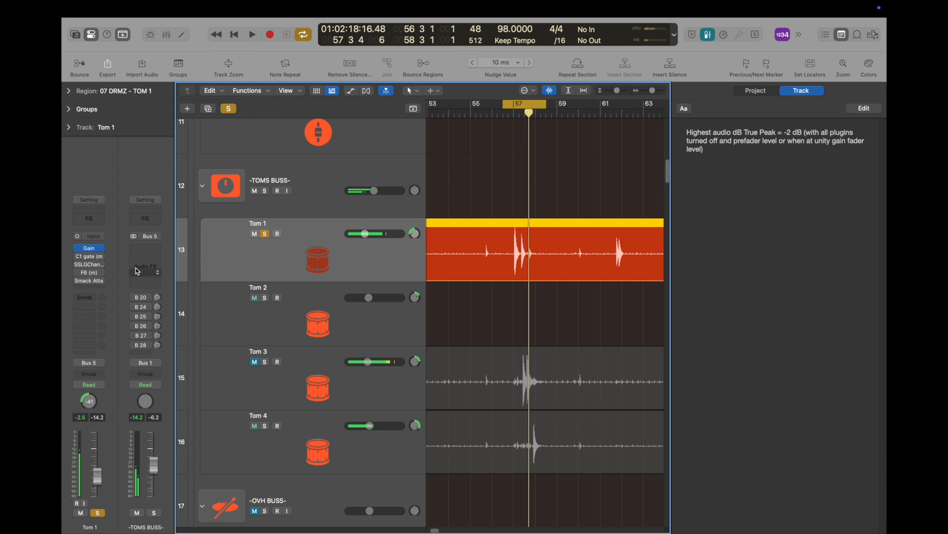
# Step: Re-enable the C1 gate, SSL channel, F6 and Smack Attack on Tom 1 and play the cycled hits
pyautogui.moveTo(79, 257); pyautogui.dragTo(78, 282)
pyautogui.press('space')
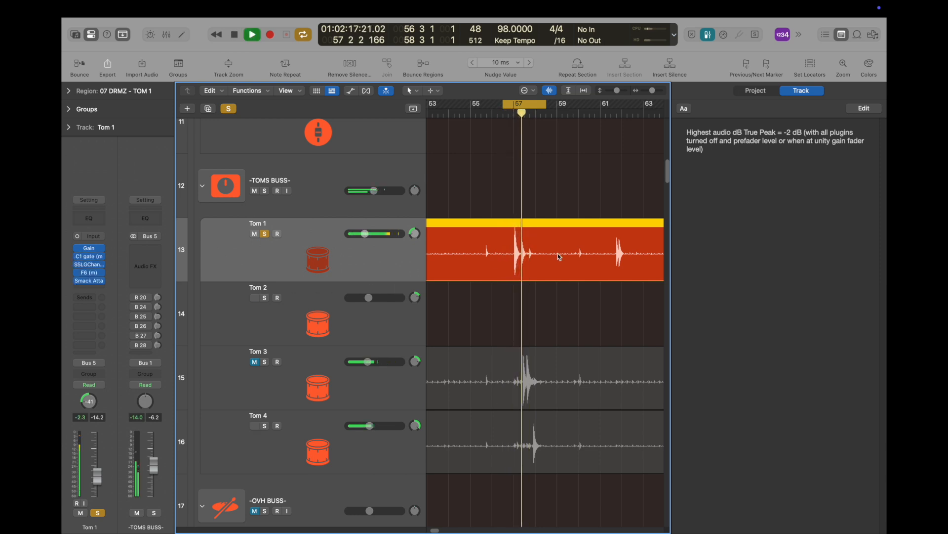
pyautogui.press('space')
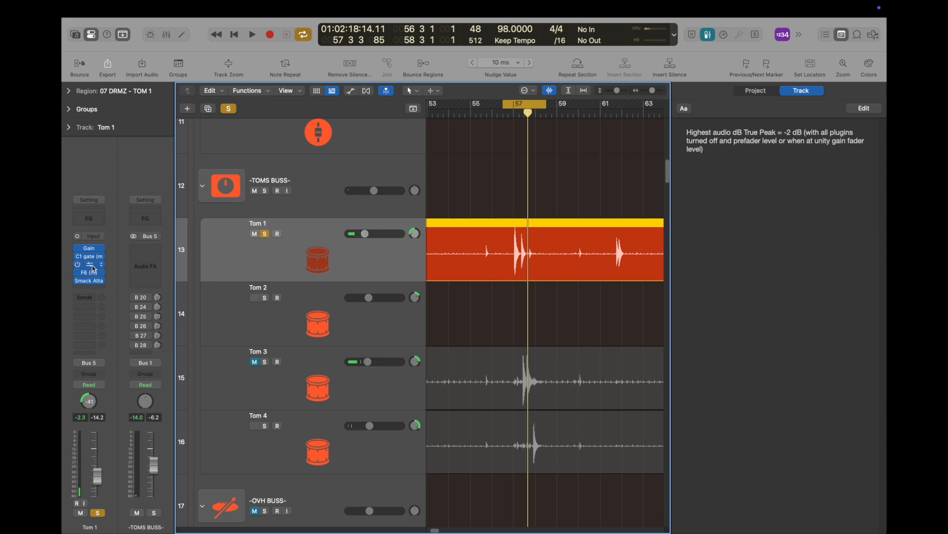
pyautogui.click(515, 112)
pyautogui.press('space')
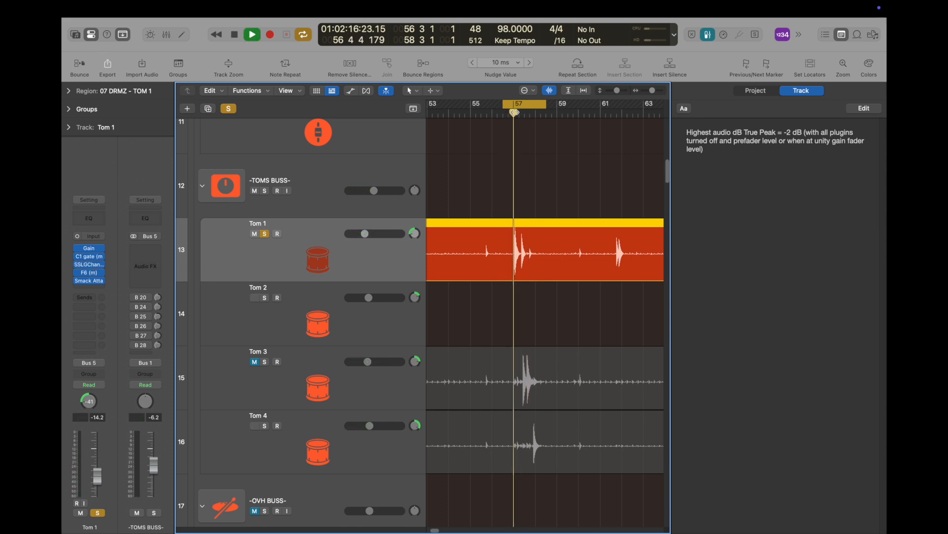
# Step: Compare the cycled Tom 1 hits with the four plug-ins after Gain bypassed and switched back on
pyautogui.press('space')
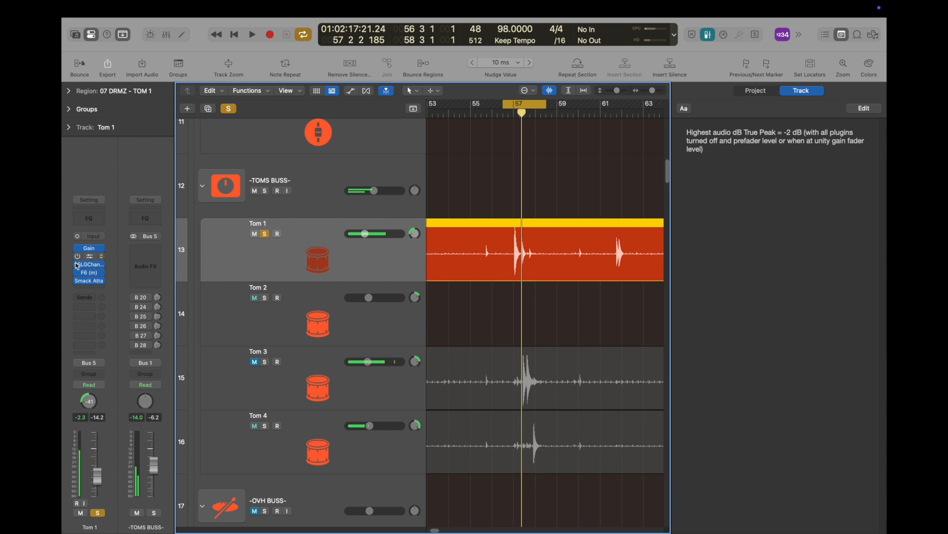
pyautogui.click(511, 114)
pyautogui.press('space')
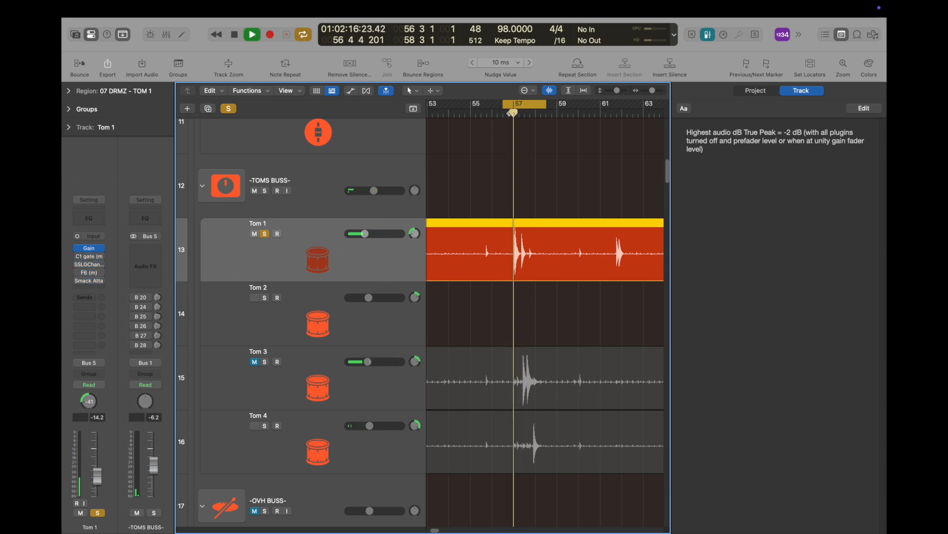
pyautogui.press('space')
pyautogui.moveTo(77, 259)
pyautogui.moveTo(77, 264); pyautogui.dragTo(78, 282)
pyautogui.click(512, 113)
pyautogui.press('space')
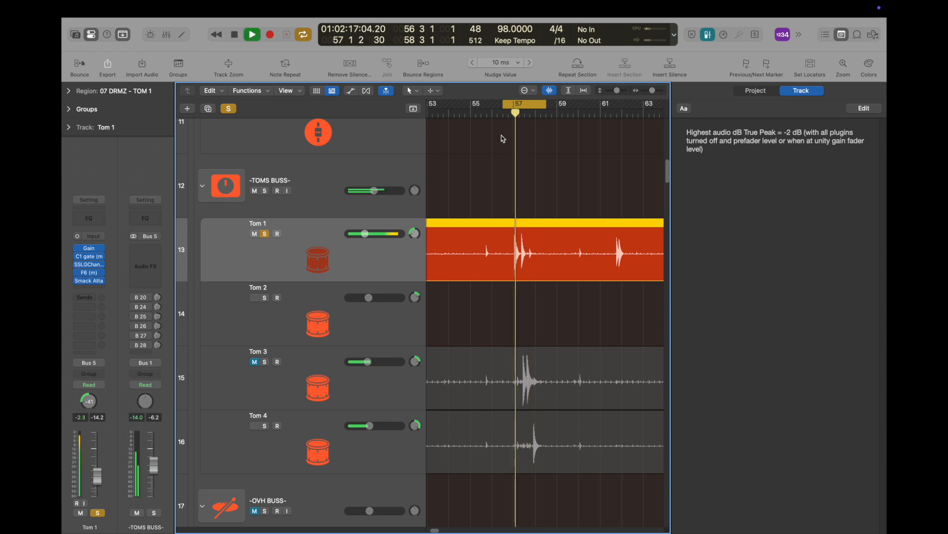
pyautogui.press('space')
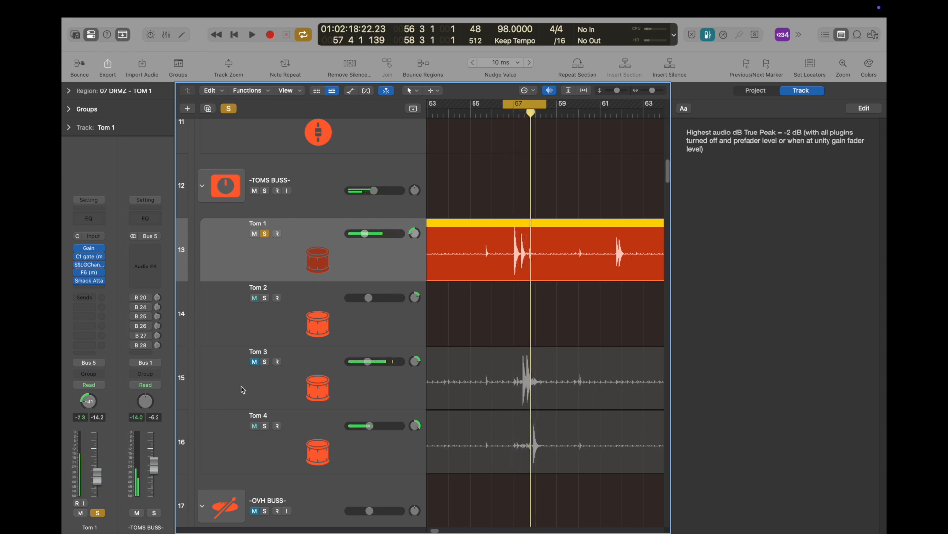
# Step: Add Tom 3 to the solo, turn off the cycle range, and select the Tom 3 track
pyautogui.click(265, 361)
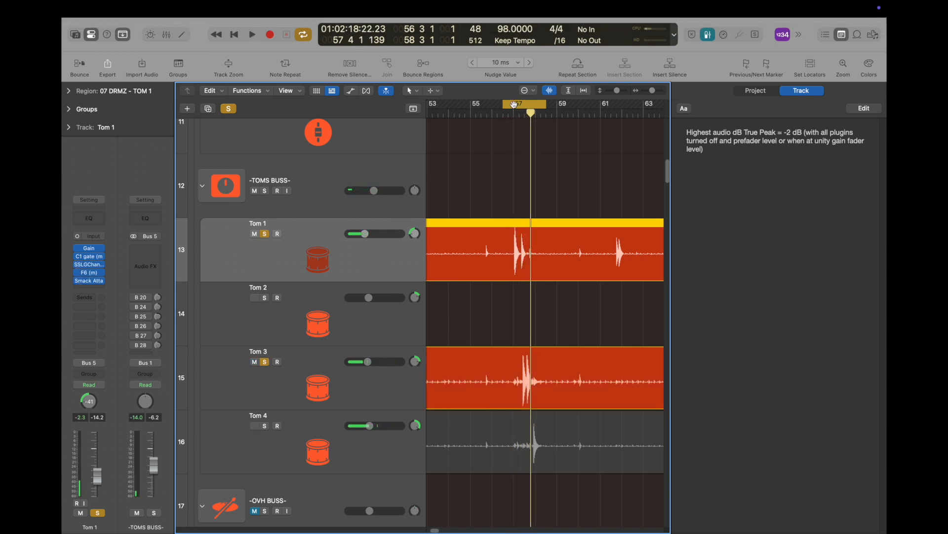
pyautogui.click(303, 34)
pyautogui.scroll(-2, 446, 228)
pyautogui.click(333, 340)
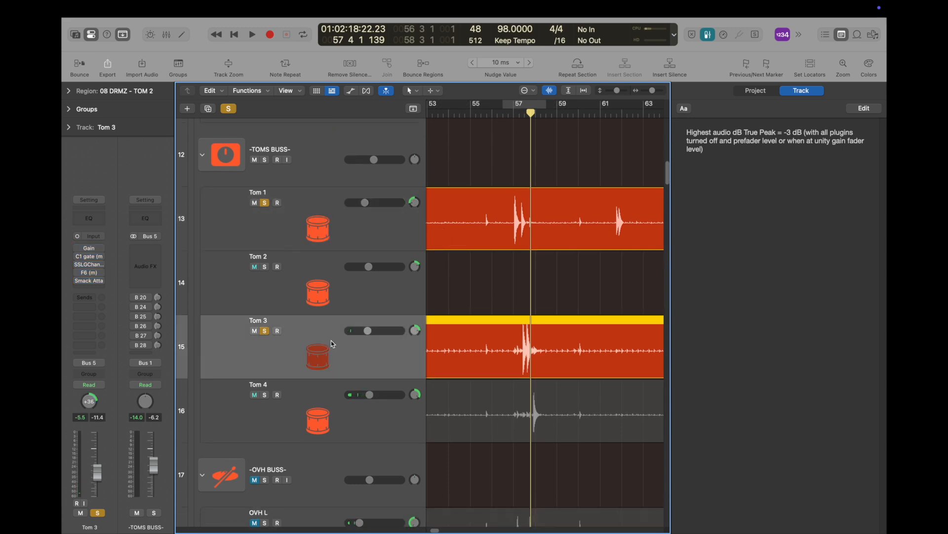
# Step: Enable the Gain plug-in on Tom 3, set it to +2.3 dB, and play the fill around bar 57
pyautogui.click(91, 249)
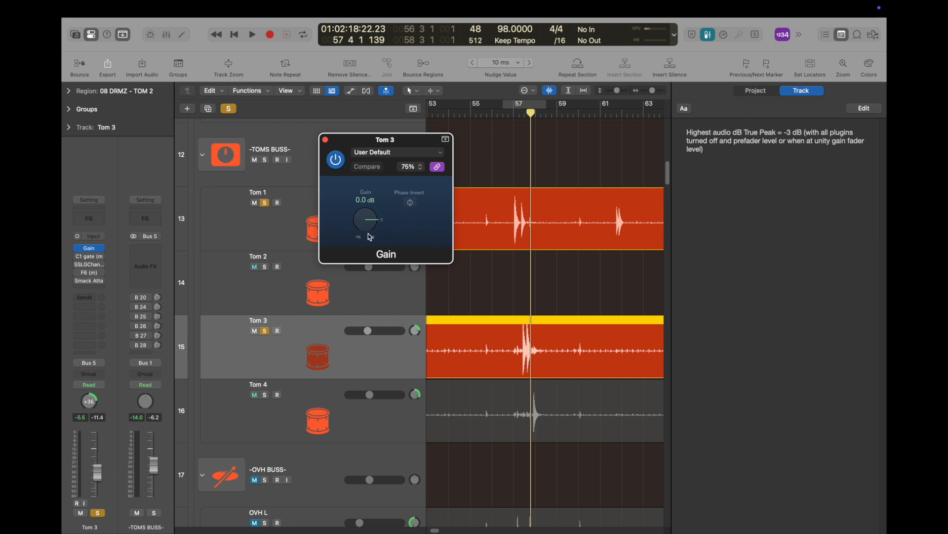
pyautogui.moveTo(373, 228); pyautogui.dragTo(374, 226)
pyautogui.click(508, 112)
pyautogui.press('space')
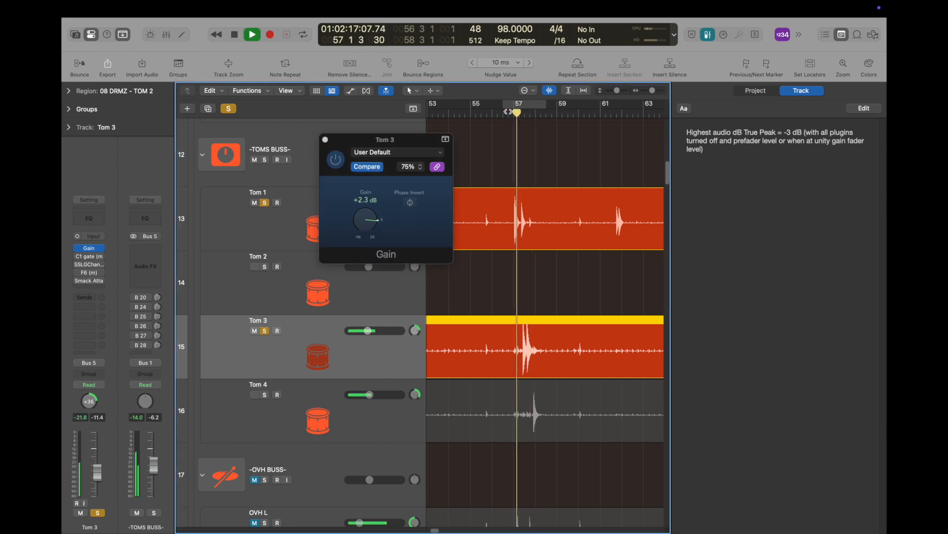
pyautogui.press('space')
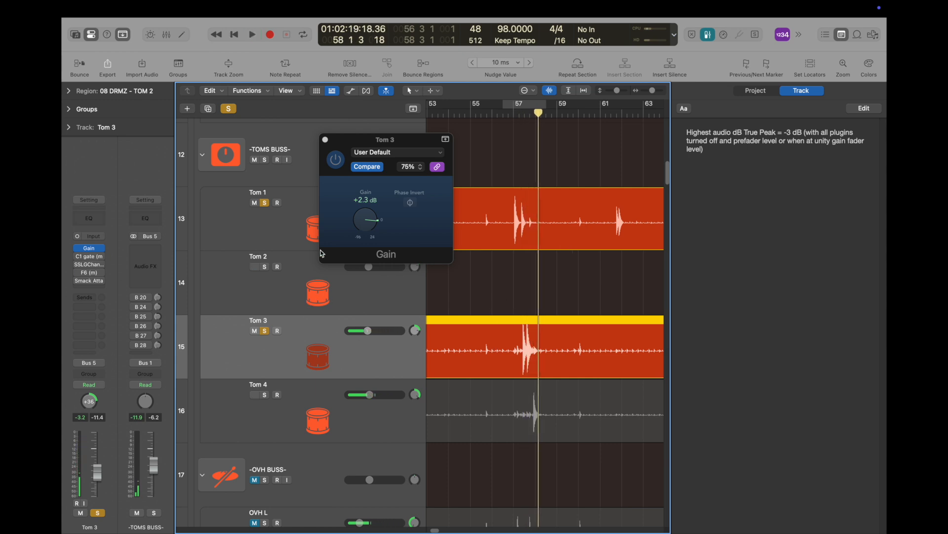
# Step: Enable the C1 gate, SSL channel, F6 and Smack Attack on Tom 3 and play the fill around bar 57
pyautogui.click(76, 261)
pyautogui.click(77, 268)
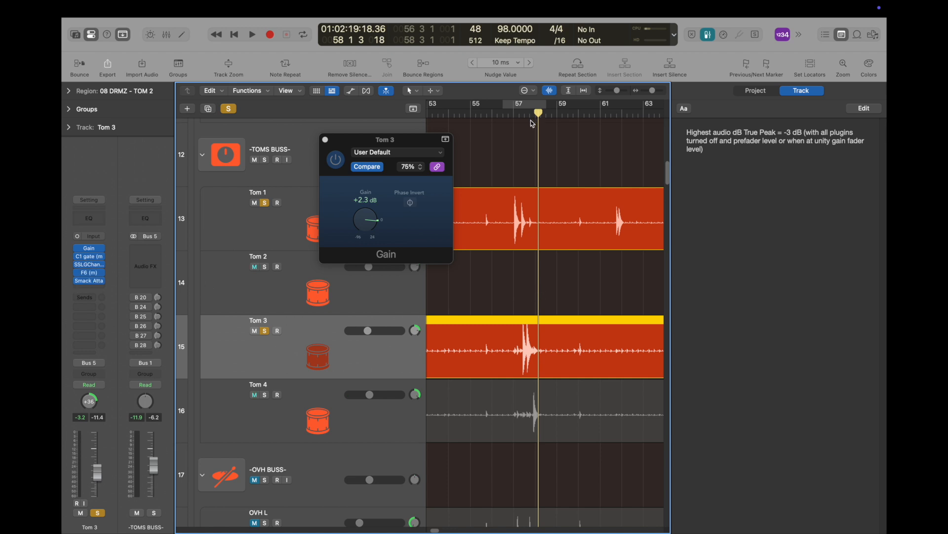
pyautogui.doubleClick(513, 115)
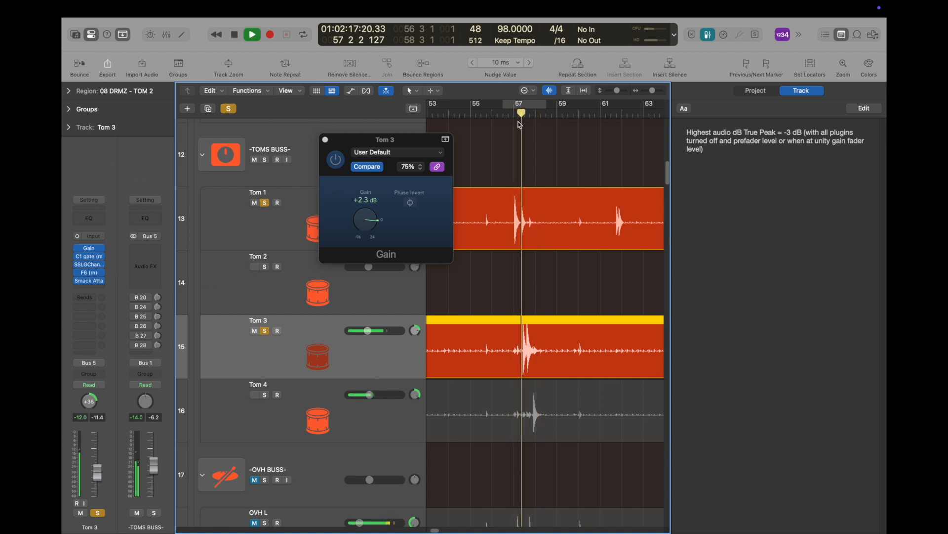
pyautogui.press('space')
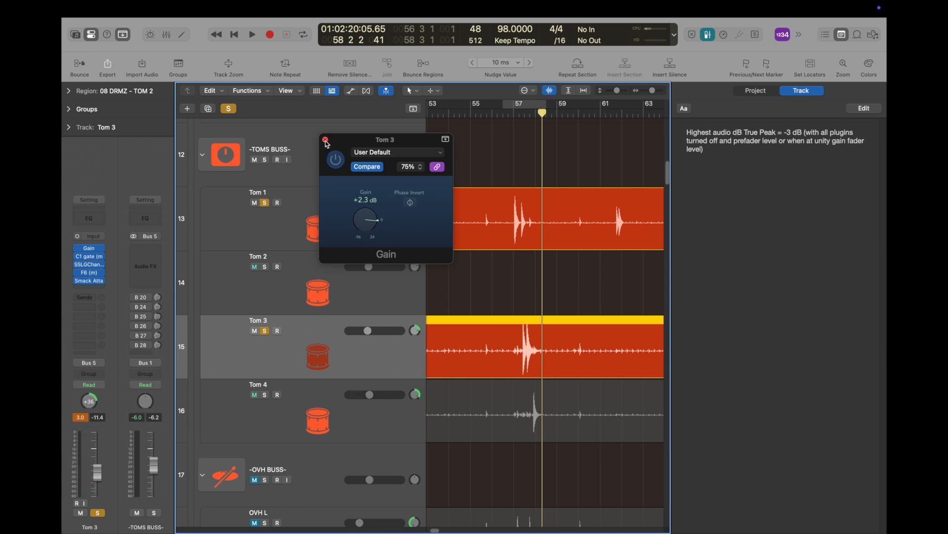
# Step: Turn off pre-fader metering and play the fill around bar 57 to check Tom 3's post-fader level
pyautogui.moveTo(466, 4)
pyautogui.moveTo(303, 4)
pyautogui.click(264, 9)
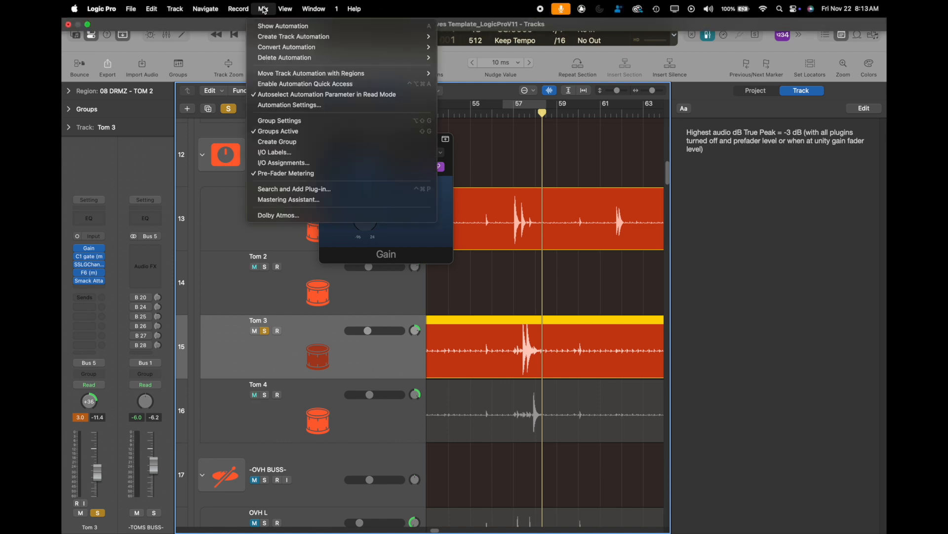
pyautogui.click(267, 174)
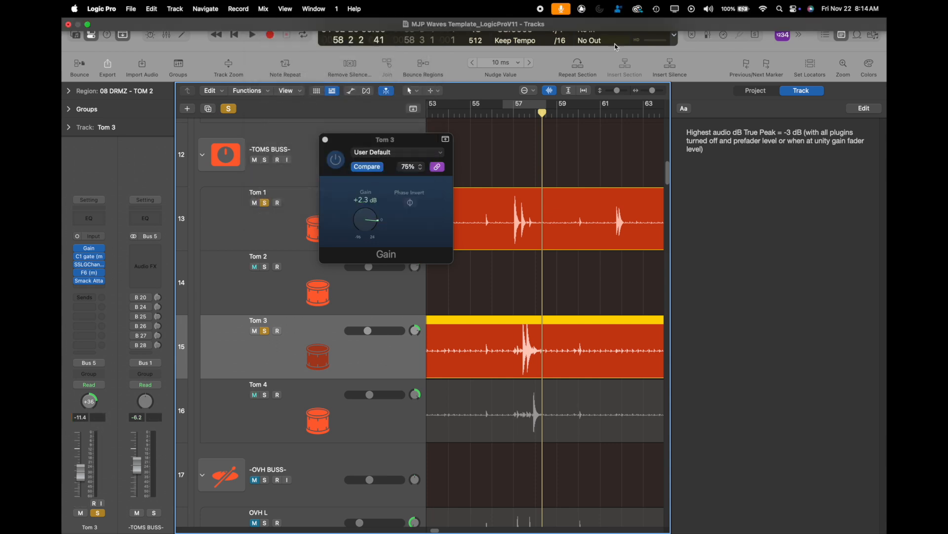
pyautogui.click(512, 115)
pyautogui.press('space')
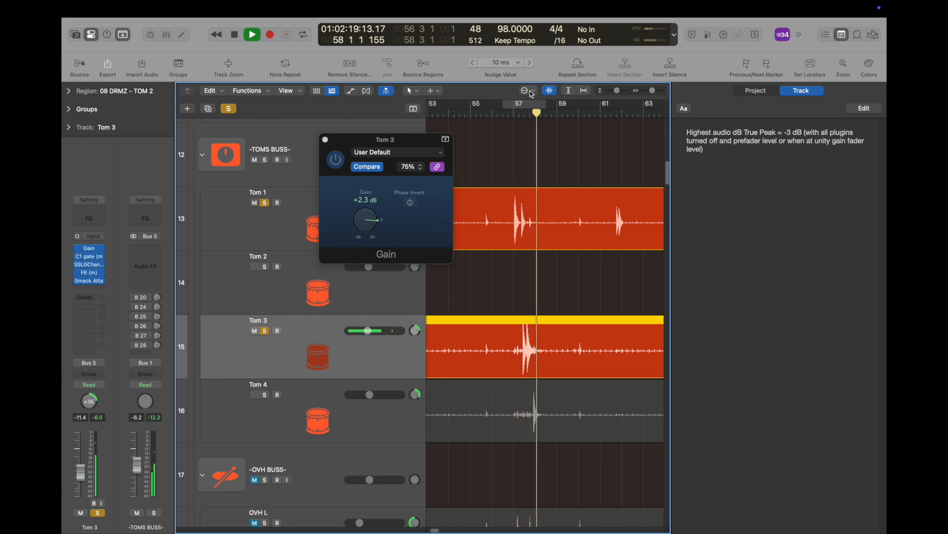
pyautogui.press('space')
# Step: Switch pre-fader metering back on
pyautogui.moveTo(362, 22)
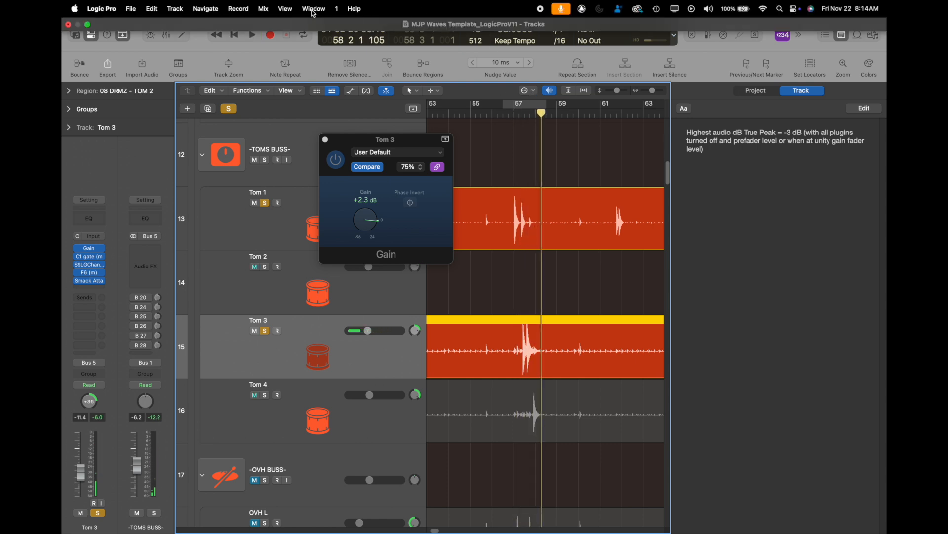
pyautogui.click(314, 13)
pyautogui.moveTo(263, 9)
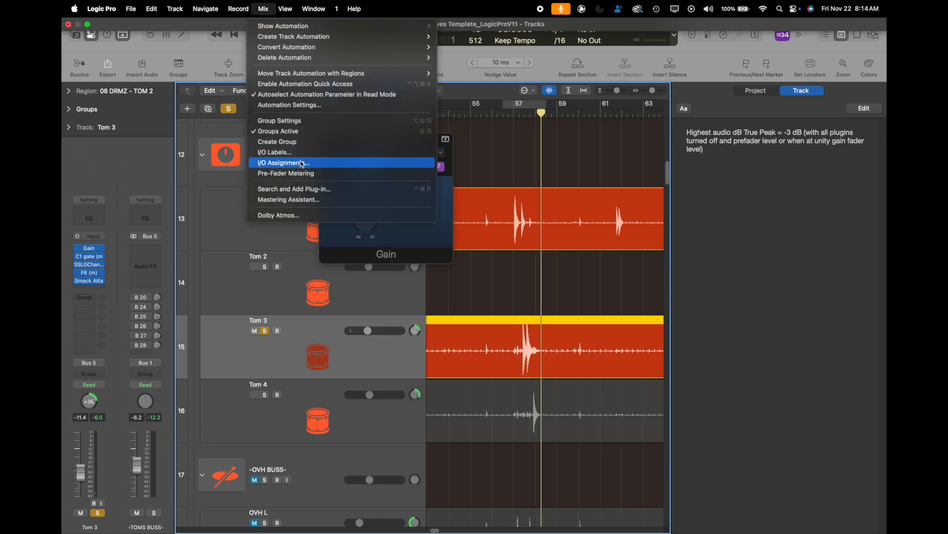
pyautogui.click(286, 173)
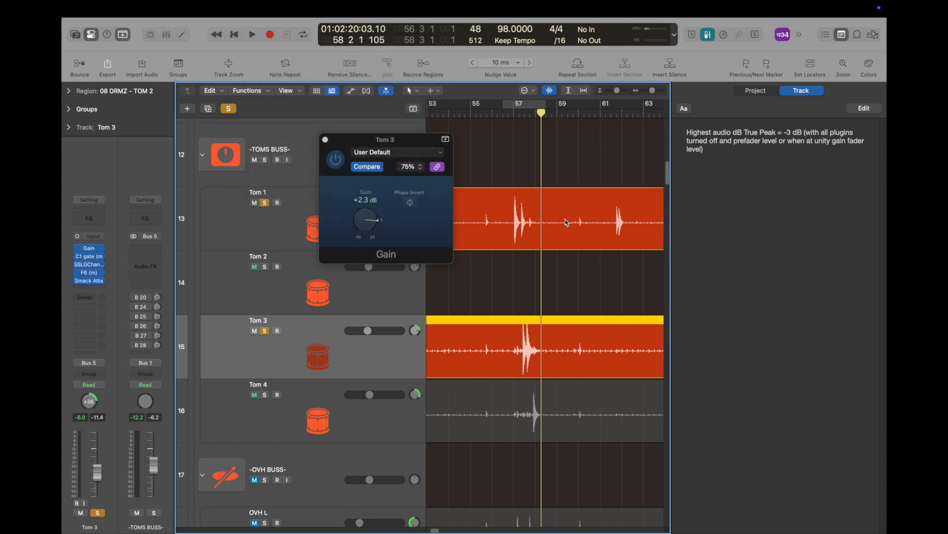
# Step: Turn the cycle range back on, lower the Smack Attack output on Tom 3, and play the loop to check its level
pyautogui.click(515, 107)
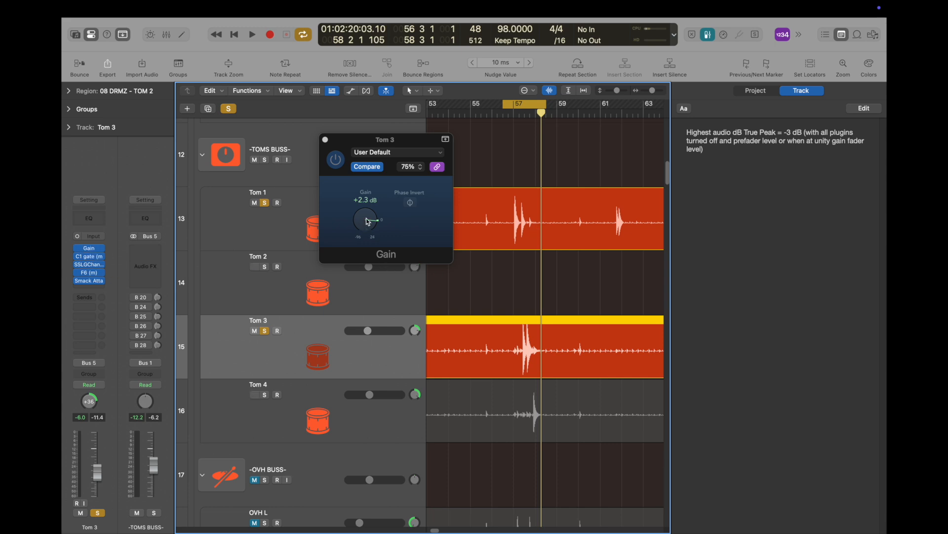
pyautogui.click(89, 283)
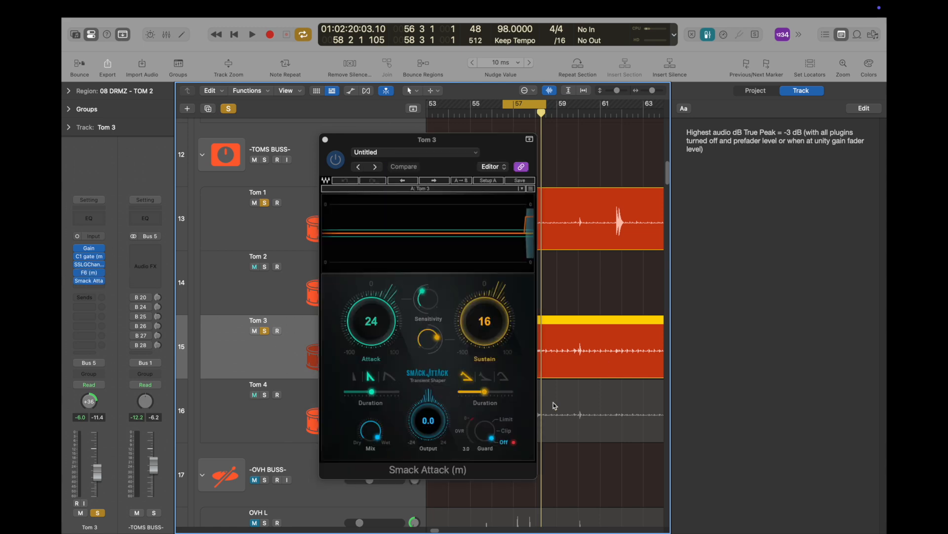
pyautogui.moveTo(428, 414); pyautogui.dragTo(421, 445)
pyautogui.click(325, 140)
pyautogui.press('space')
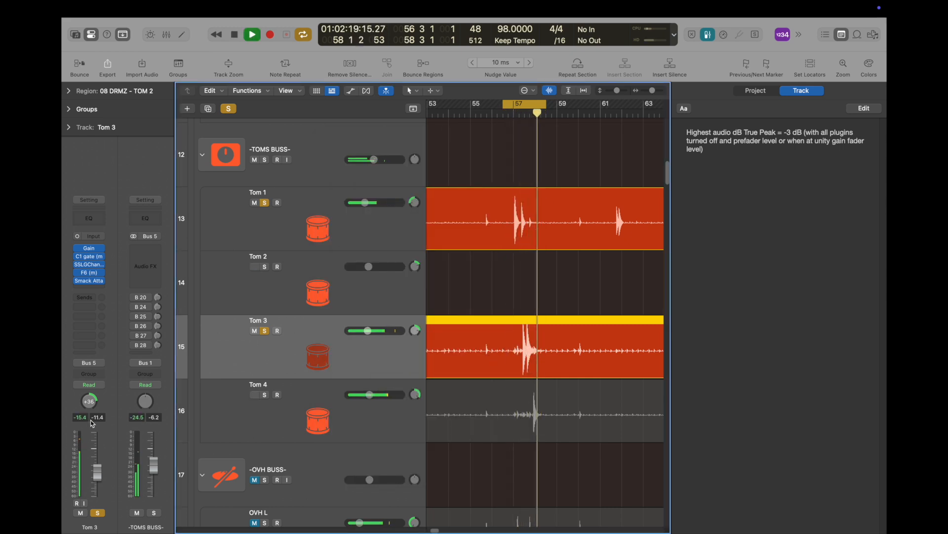
pyautogui.press('space')
pyautogui.press('space')
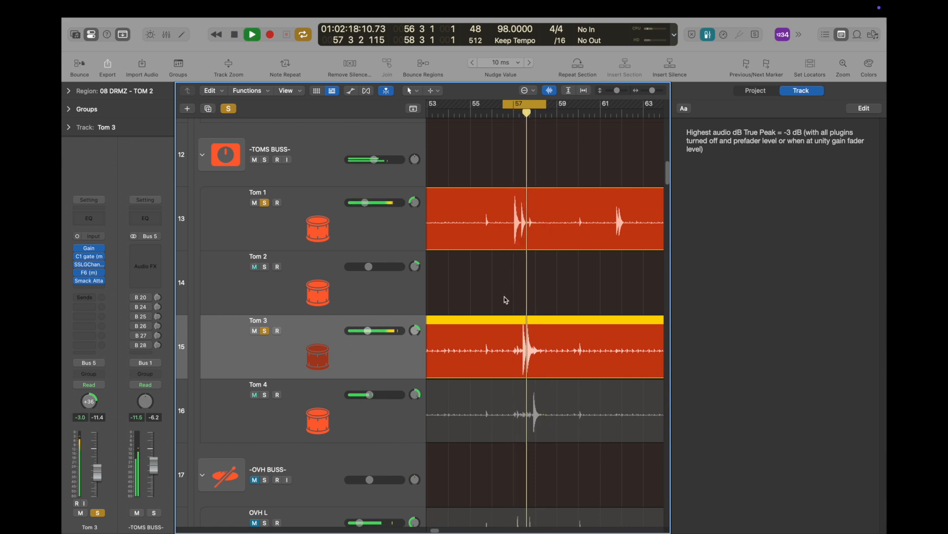
pyautogui.press('space')
# Step: Select the Tom 4 track, add it to the solo, and enable its Gain plug-in
pyautogui.click(372, 409)
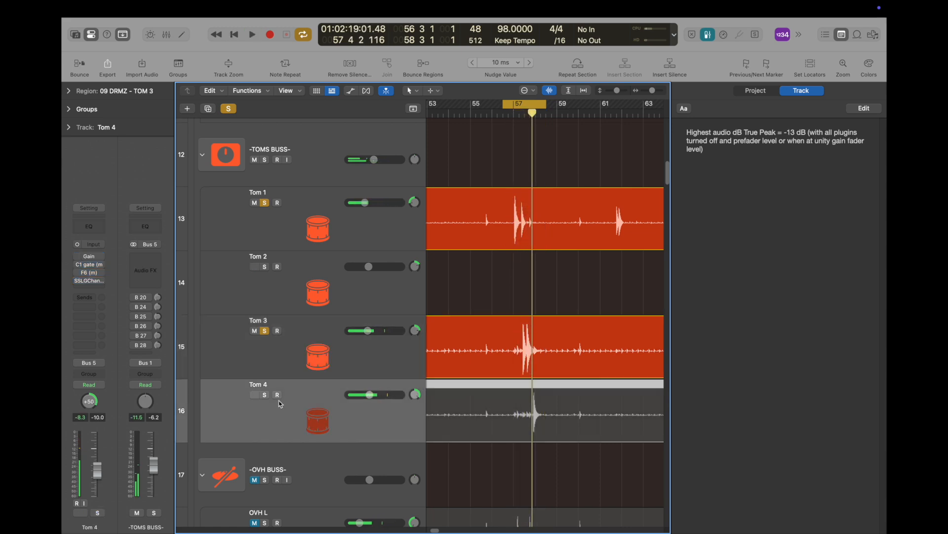
pyautogui.click(265, 395)
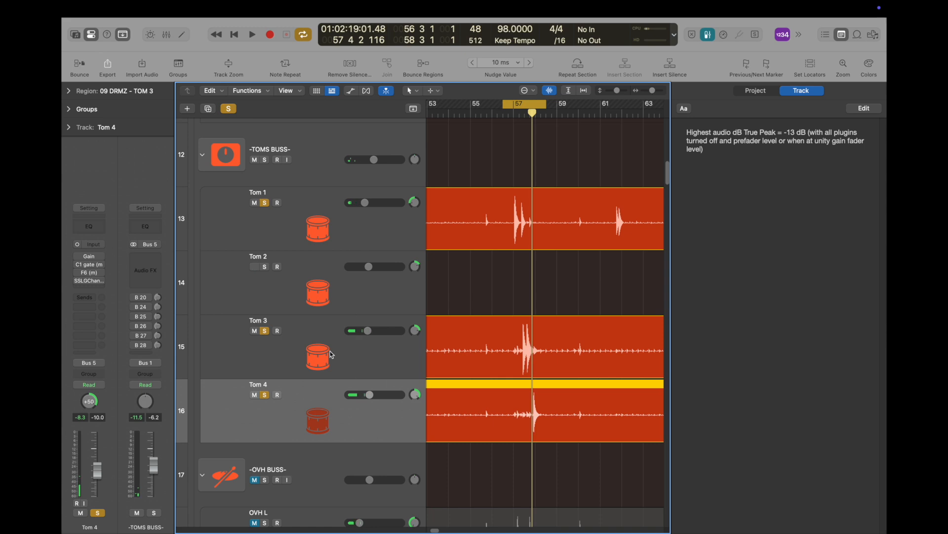
pyautogui.click(87, 256)
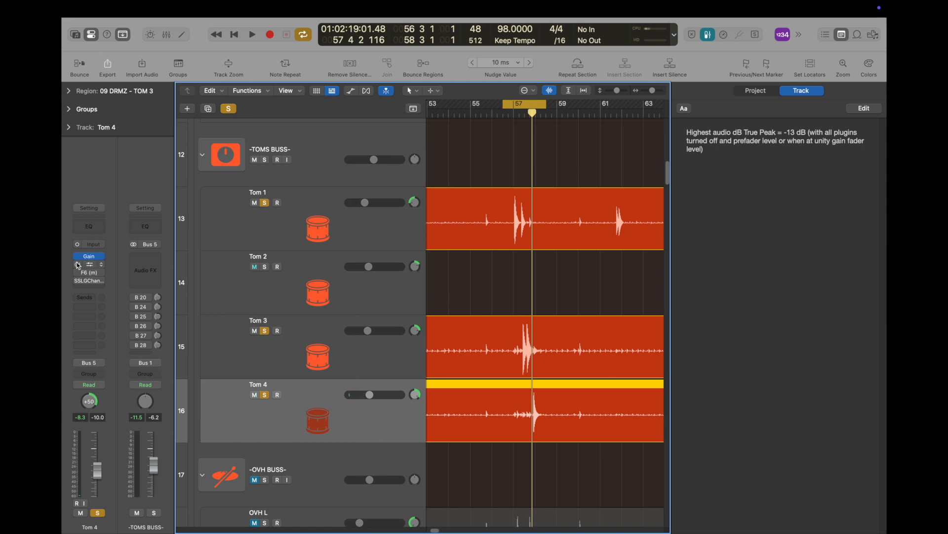
# Step: Place the playhead at bar 102, in the section where all three toms are played
pyautogui.scroll(-3, 623, 381)
pyautogui.scroll(-6, 581, 388)
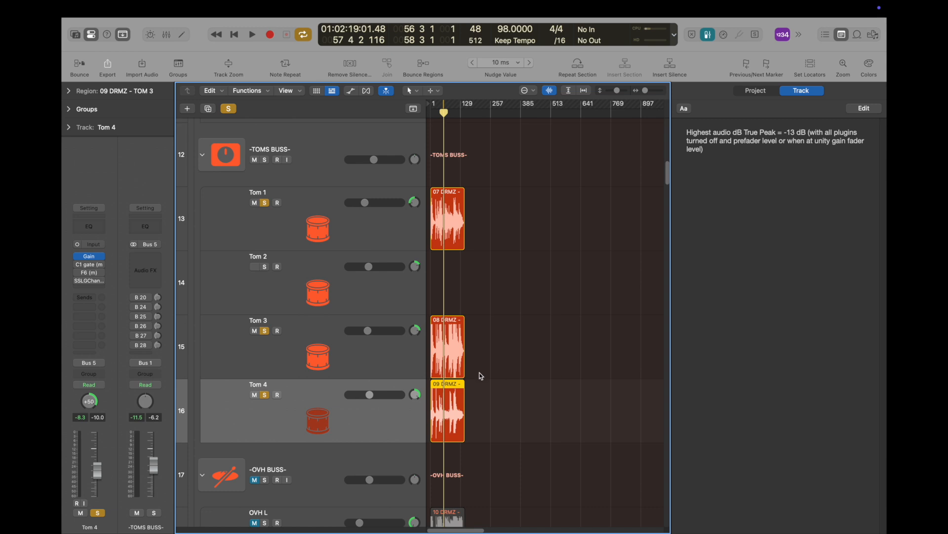
pyautogui.hscroll(-2, 519, 375)
pyautogui.scroll(-1, 519, 375)
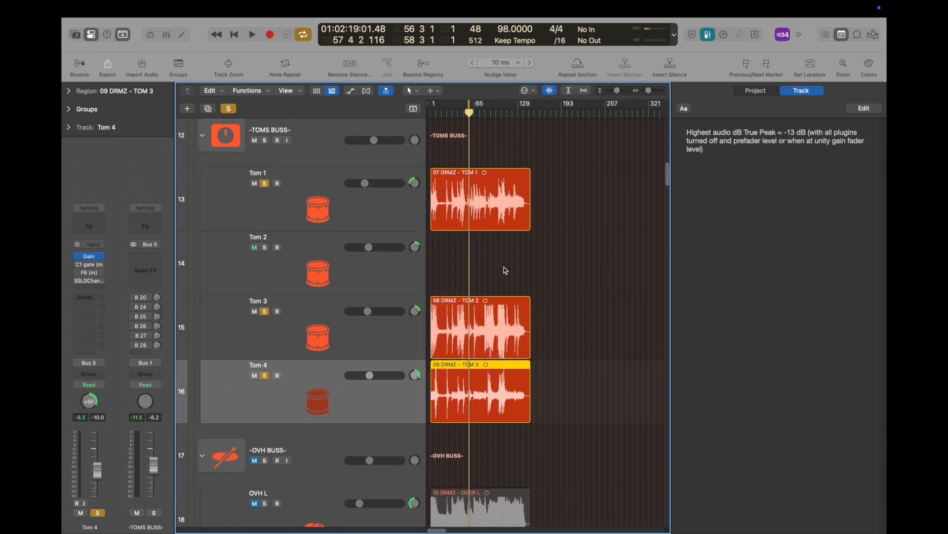
pyautogui.click(500, 115)
pyautogui.scroll(10, 503, 145)
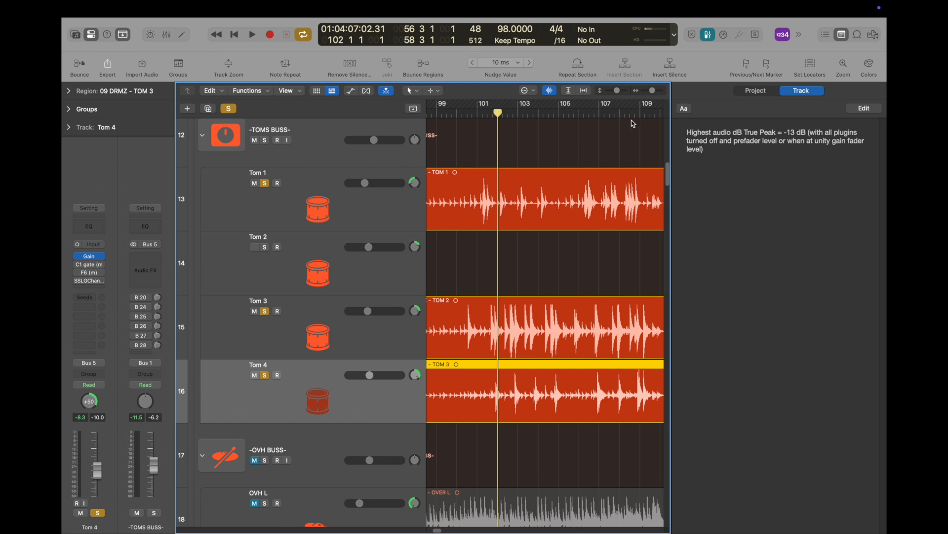
# Step: Play the tom section, remove Tom 1 and Tom 3 from the solo, and replay around bar 108 to check Tom 4 alone
pyautogui.press('space')
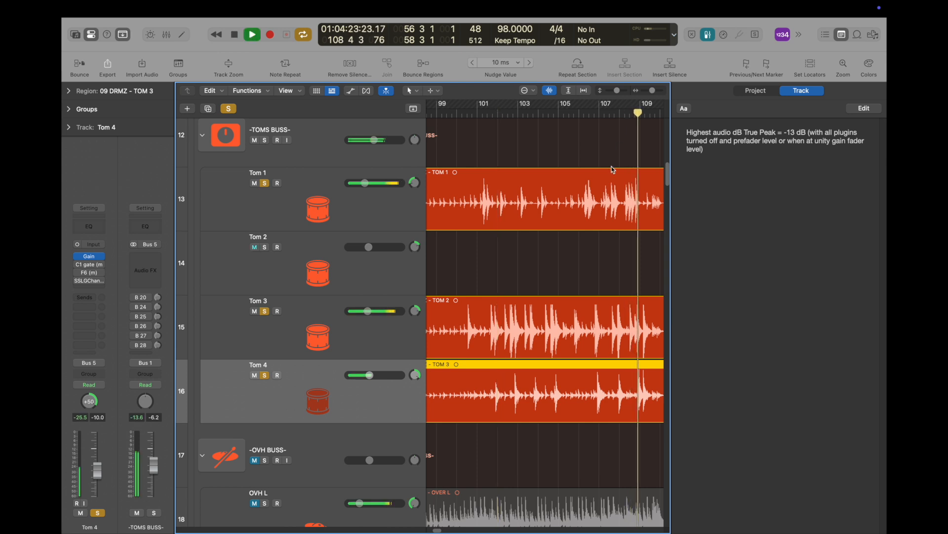
pyautogui.click(265, 183)
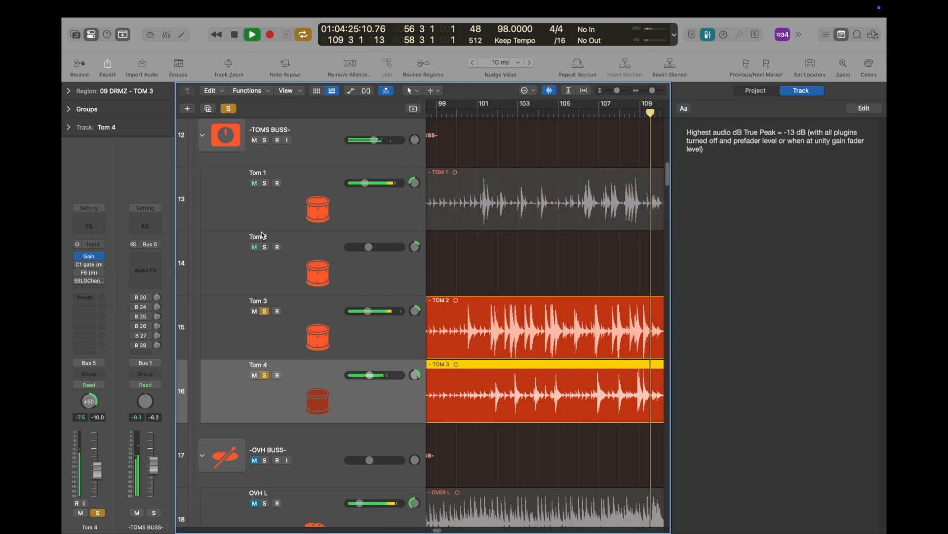
pyautogui.click(264, 311)
pyautogui.click(437, 113)
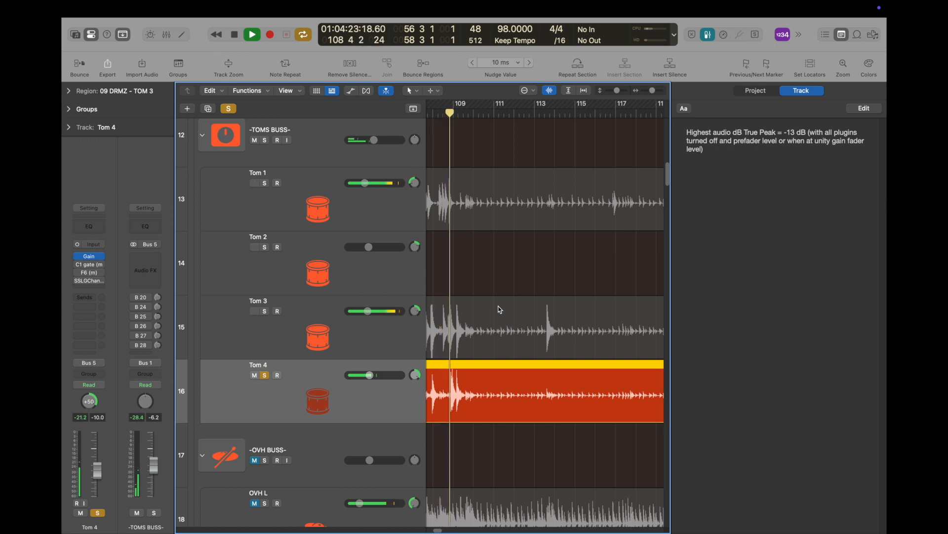
pyautogui.press('space')
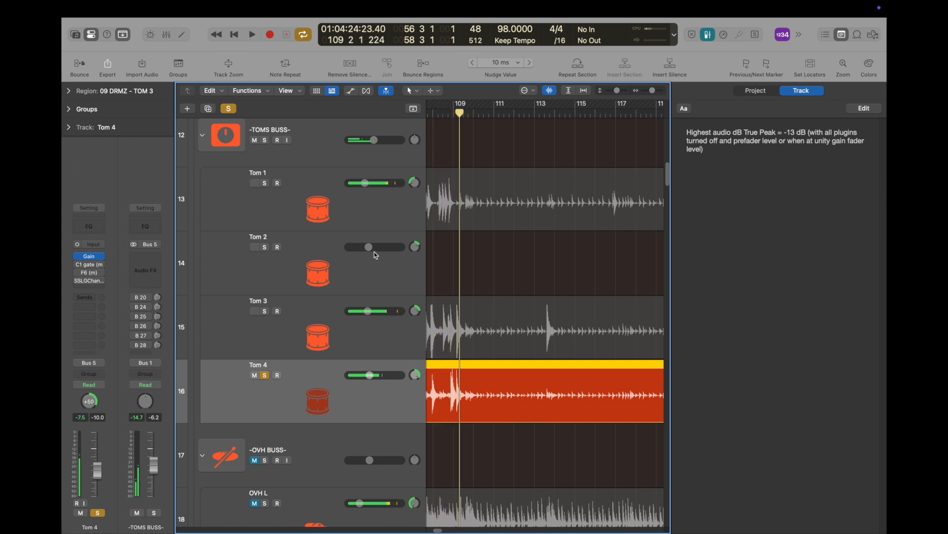
# Step: Set the Gain plug-in on Tom 4 to -6.3 dB and replay its last hits to check the level
pyautogui.click(89, 256)
pyautogui.moveTo(378, 227); pyautogui.dragTo(368, 229)
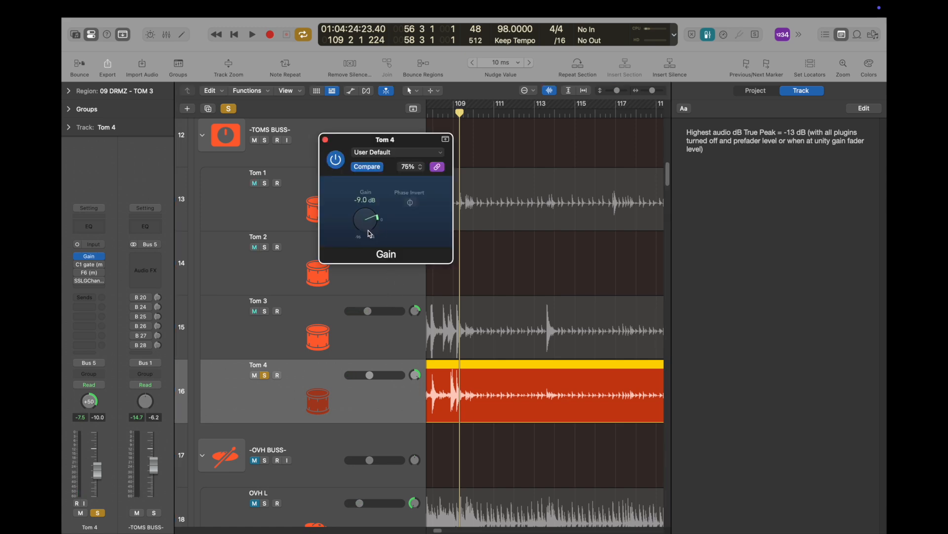
pyautogui.moveTo(368, 229); pyautogui.dragTo(369, 227)
pyautogui.hscroll(-5, 521, 202)
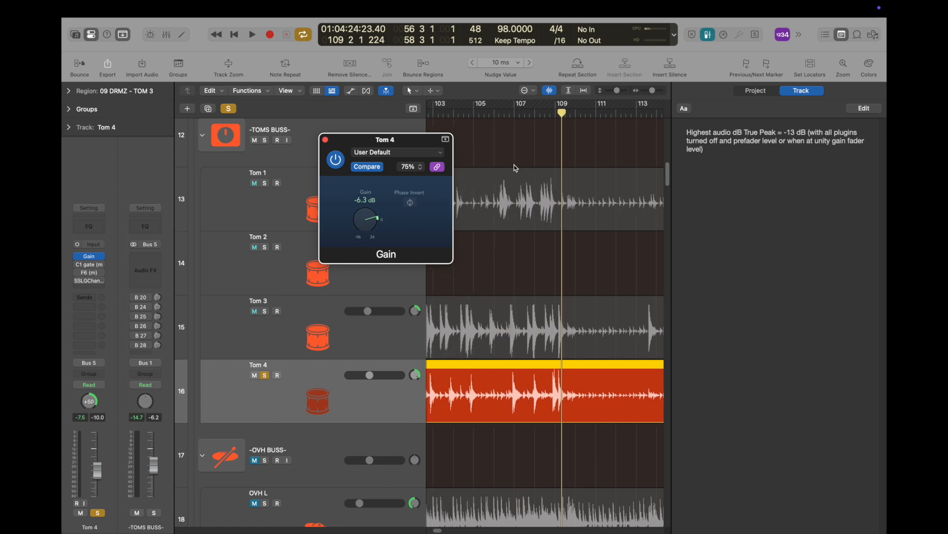
pyautogui.click(508, 117)
pyautogui.press('space')
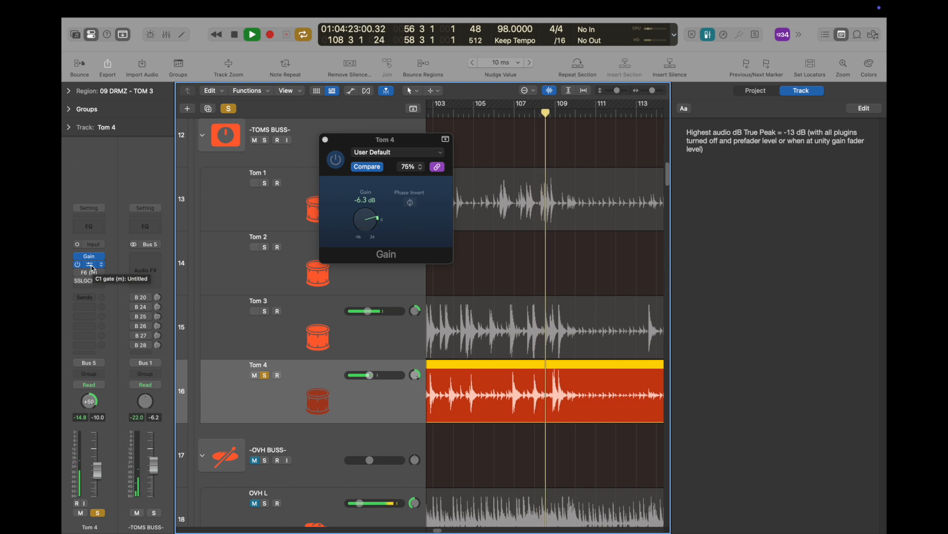
# Step: Enable the C1 gate on Tom 4 and raise its thresholds to Gate Open -29.2 and Gate Close -40.7
pyautogui.click(90, 266)
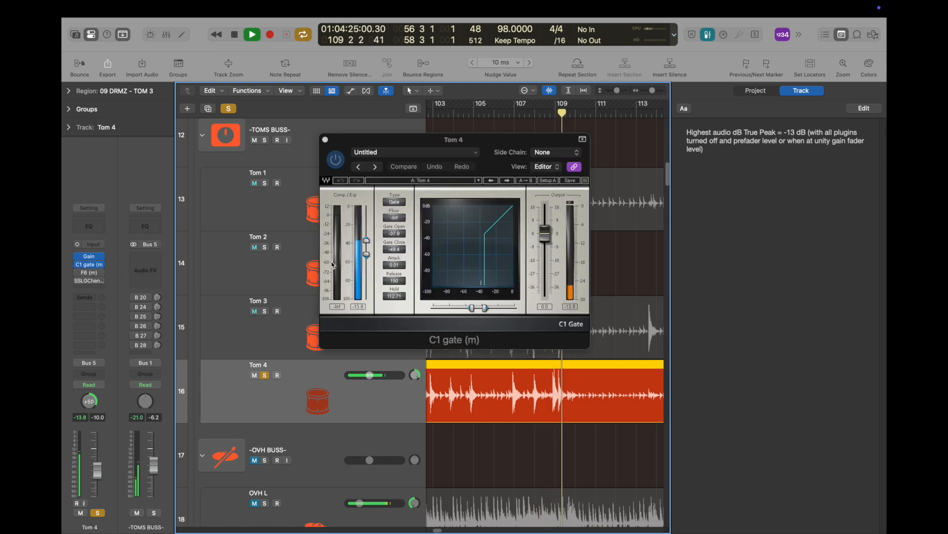
pyautogui.press('space')
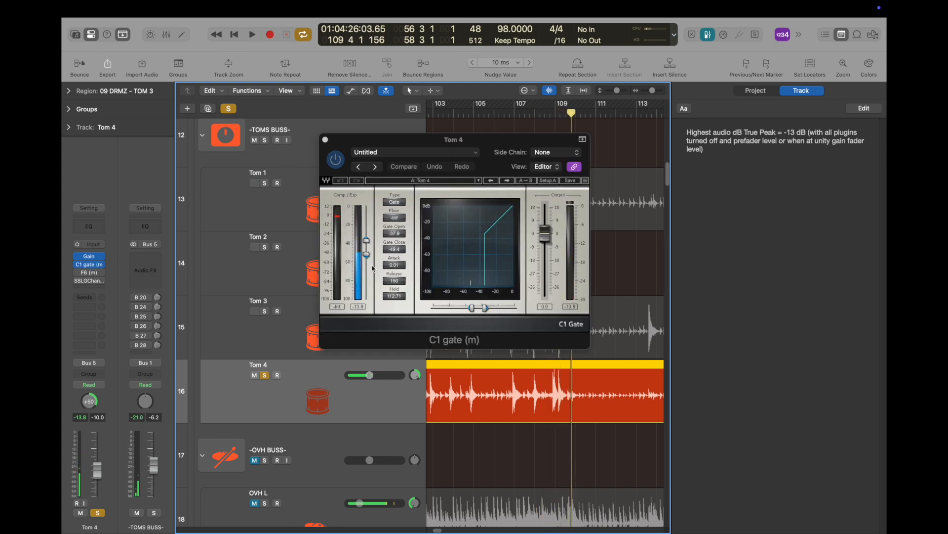
pyautogui.click(373, 264)
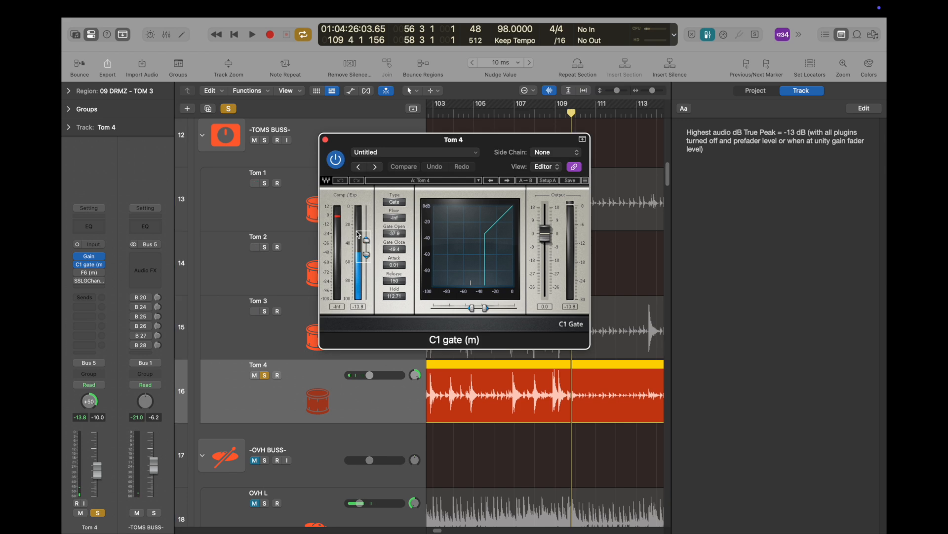
pyautogui.moveTo(369, 244); pyautogui.dragTo(371, 203)
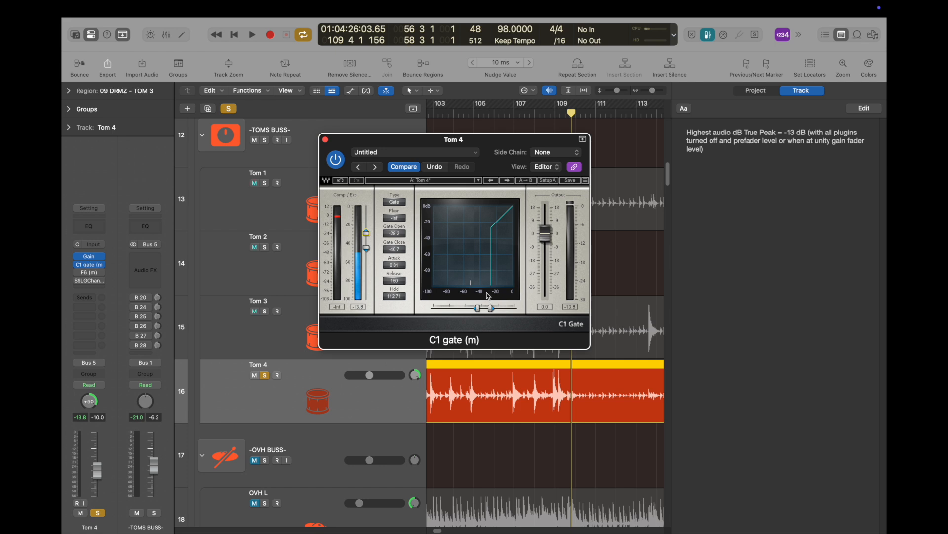
# Step: Play Tom 4 from bar 107 through the gate and raise the Gate Close threshold slightly
pyautogui.click(522, 112)
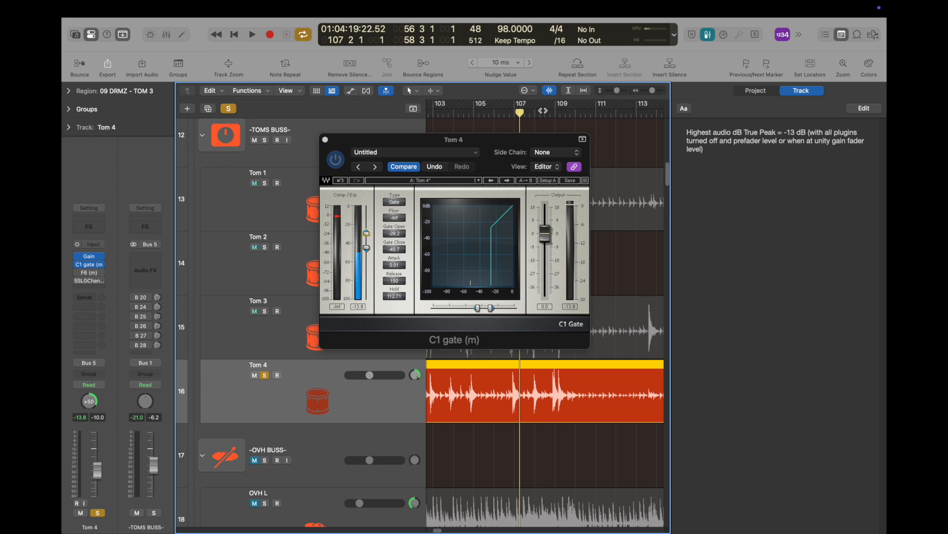
pyautogui.press('space')
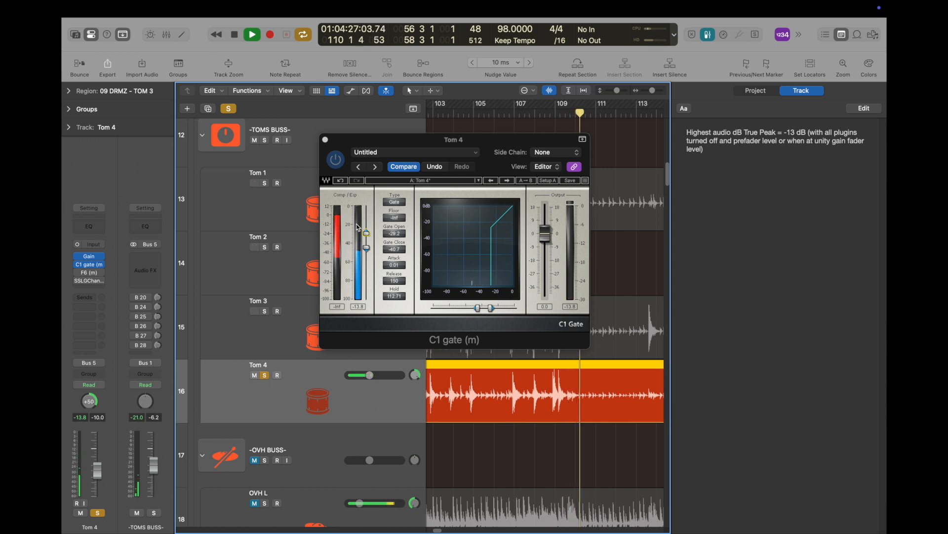
pyautogui.moveTo(368, 251); pyautogui.dragTo(368, 249)
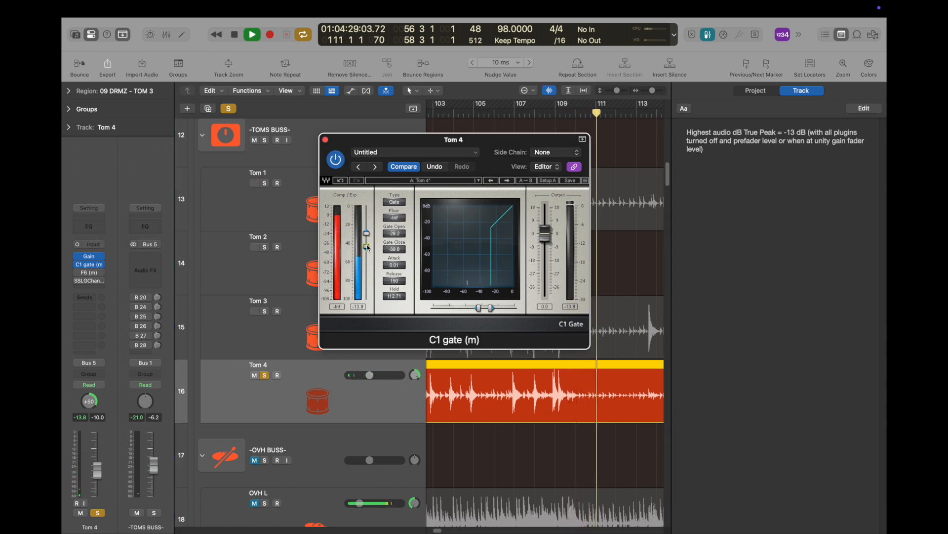
pyautogui.click(325, 140)
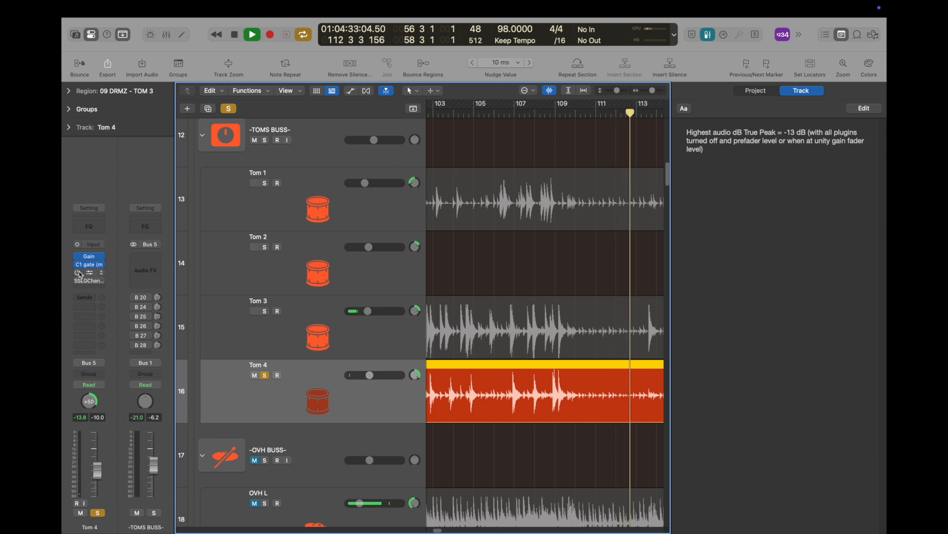
# Step: Enable the F6 and SSL channel plug-ins on Tom 4 and switch the solo from Tom 4 to the toms bus
pyautogui.click(527, 113)
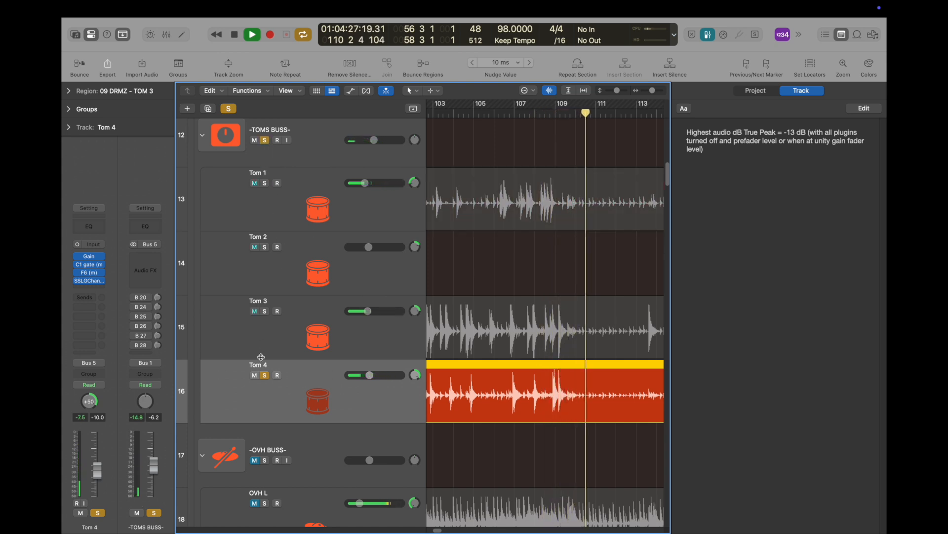
pyautogui.press('s')
pyautogui.click(498, 116)
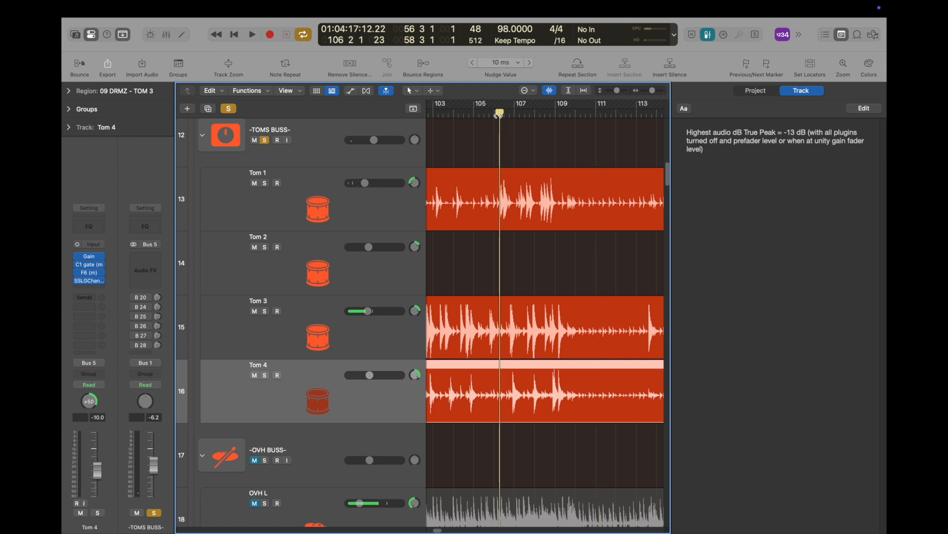
# Step: Play the soloed toms bus and extend the cycle range to end at bar 59
pyautogui.press('space')
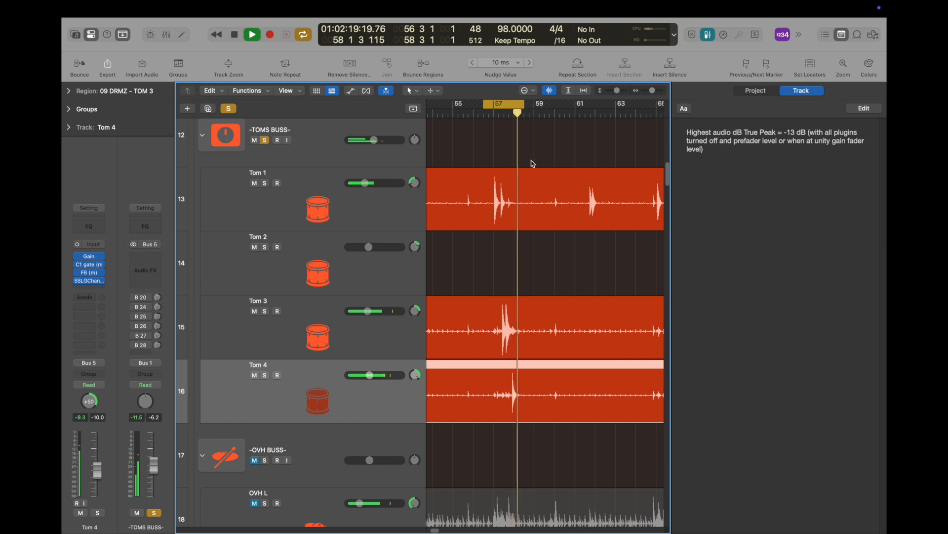
pyautogui.moveTo(523, 105); pyautogui.dragTo(534, 105)
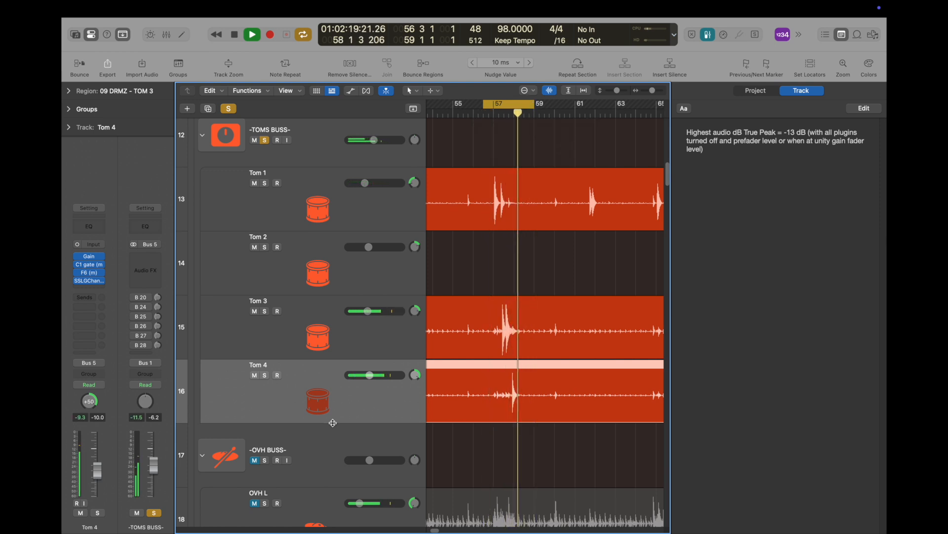
# Step: Revert the C1 gate on Tom 4 to its previous settings with the plug-in's Compare function
pyautogui.click(88, 266)
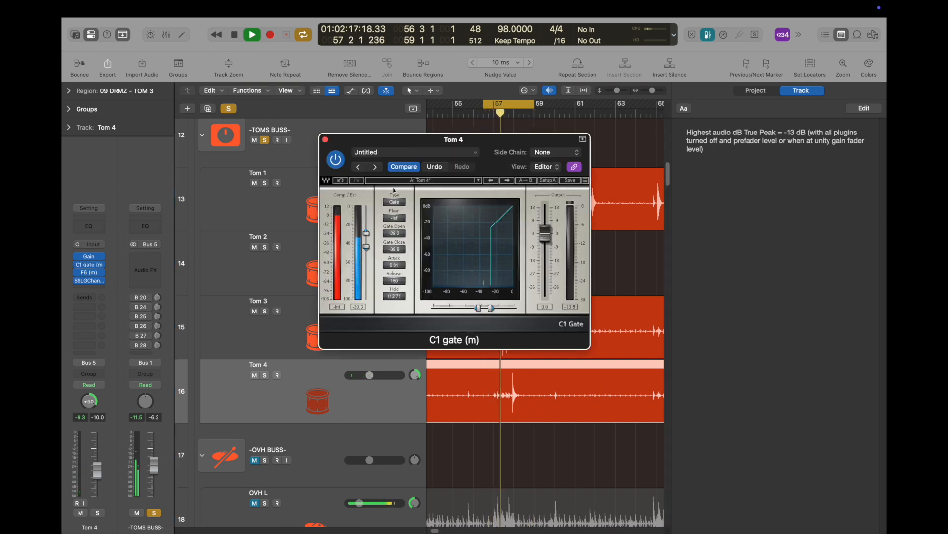
pyautogui.click(403, 168)
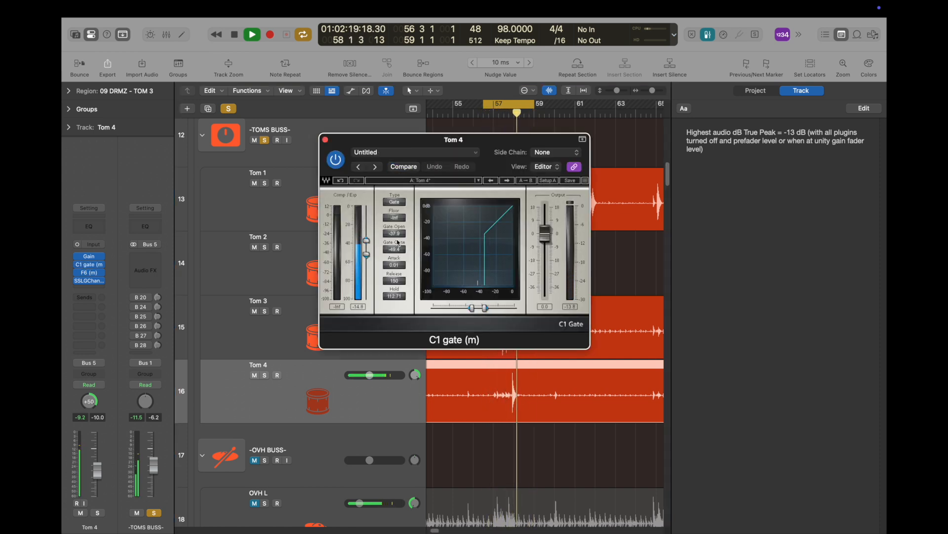
pyautogui.click(325, 139)
# Step: Mute Tom 1, Tom 2 and Tom 3 and play the loop from bar 57 to hear only Tom 4
pyautogui.moveTo(252, 182); pyautogui.dragTo(261, 314)
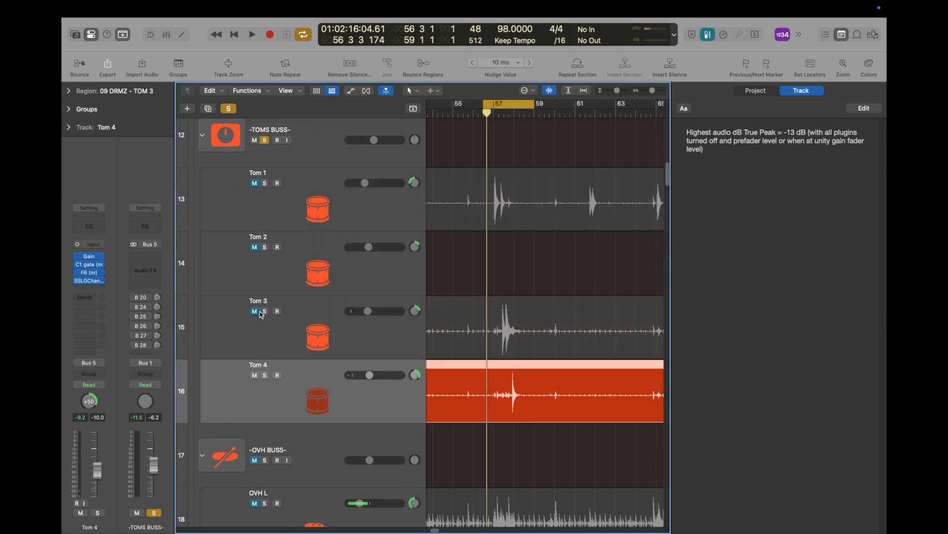
pyautogui.press('space')
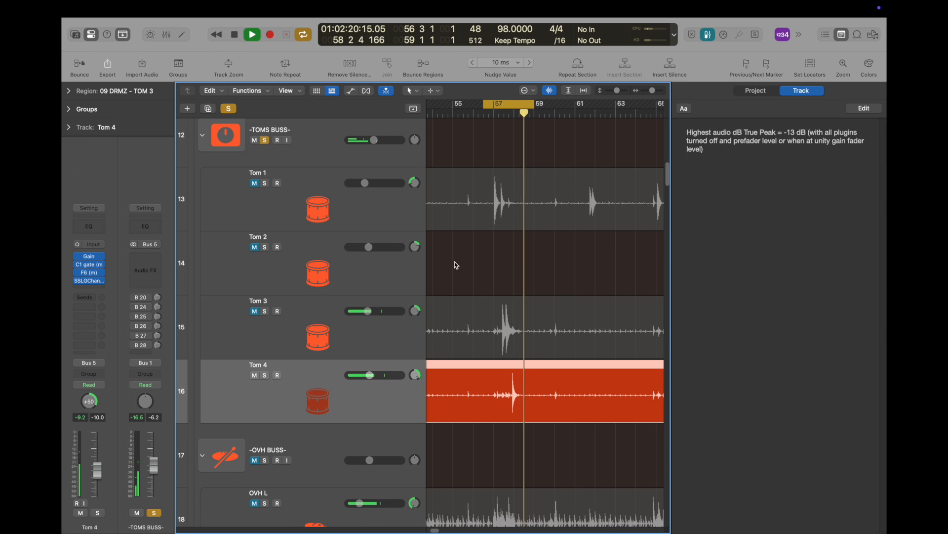
pyautogui.click(494, 114)
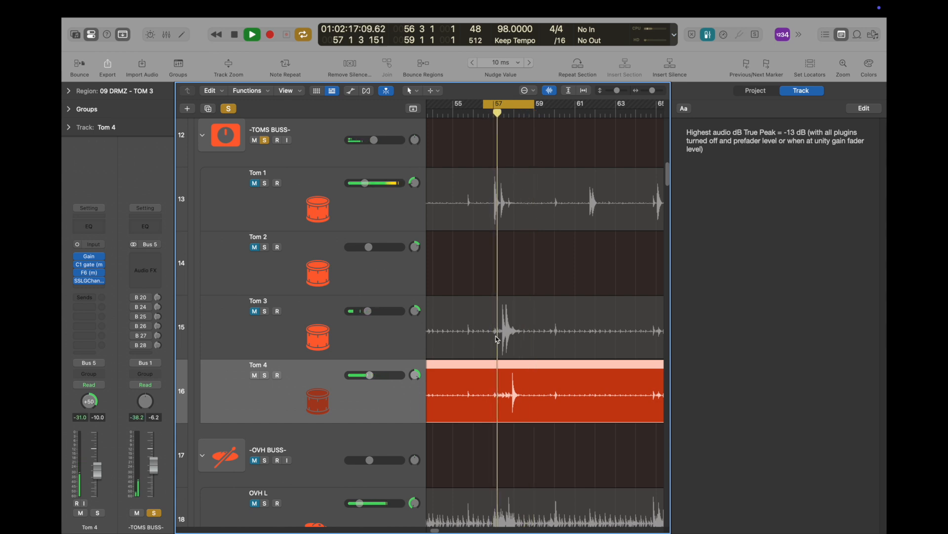
# Step: Unmute Tom 3 and Tom 1 during playback to hear the toms together in the loop
pyautogui.click(254, 311)
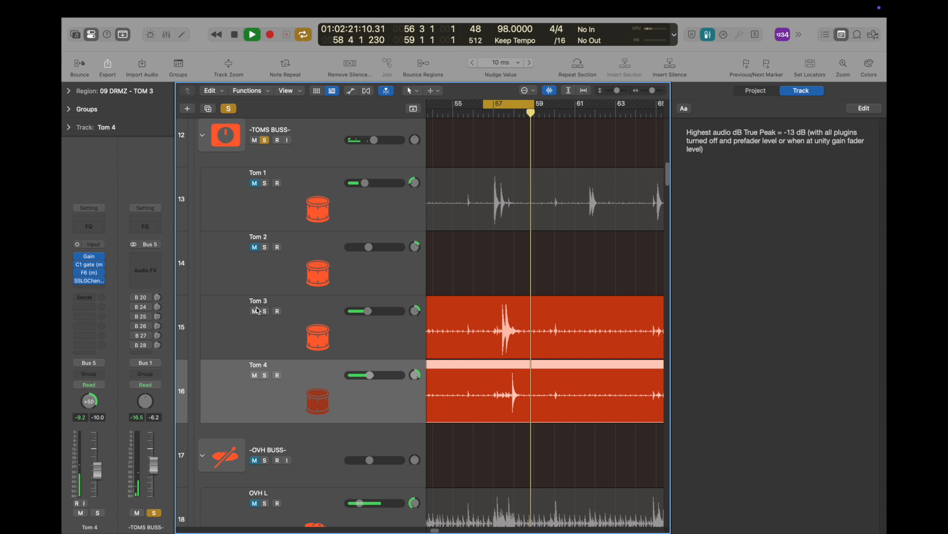
pyautogui.click(254, 184)
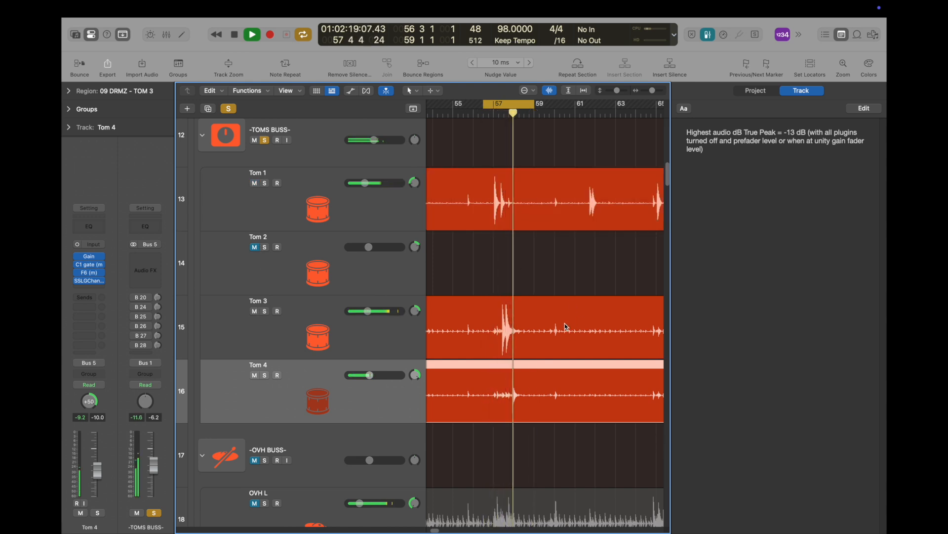
pyautogui.scroll(5, 506, 294)
pyautogui.press('space')
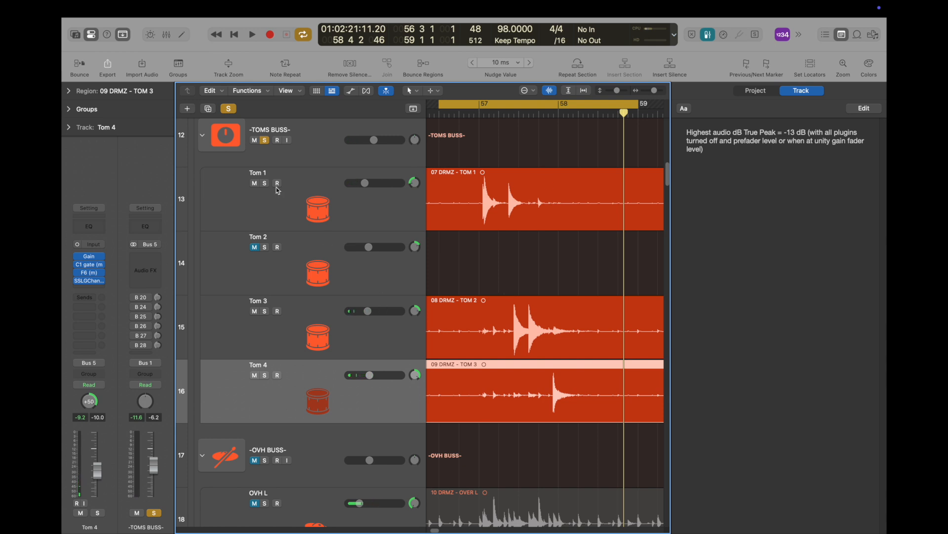
# Step: Solo and select the Tom 3 track and play its hits after bar 57 to listen for bleed
pyautogui.click(265, 311)
pyautogui.doubleClick(501, 112)
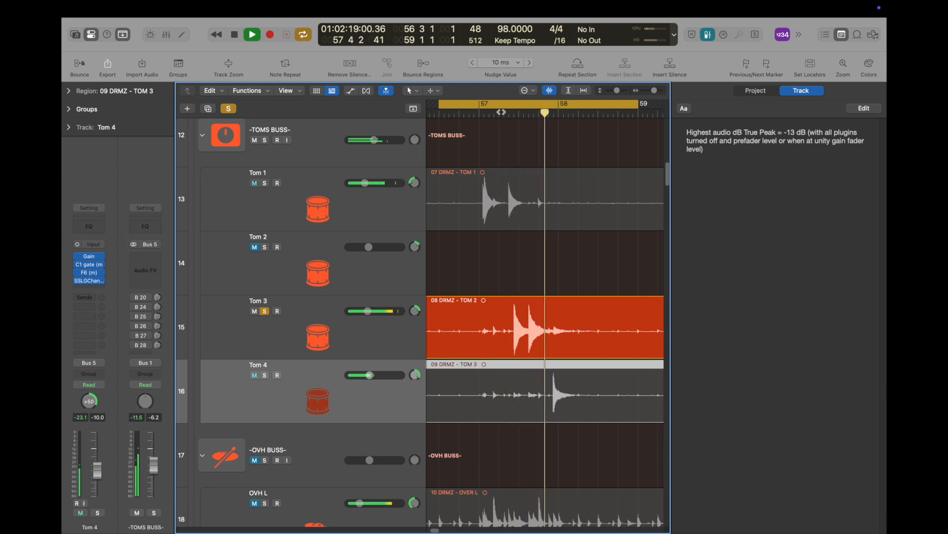
pyautogui.press('space')
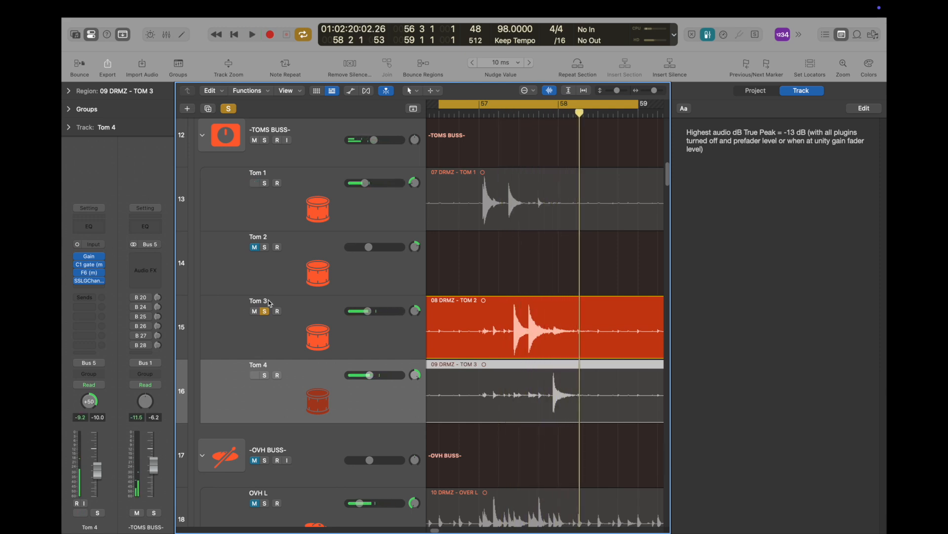
pyautogui.click(306, 324)
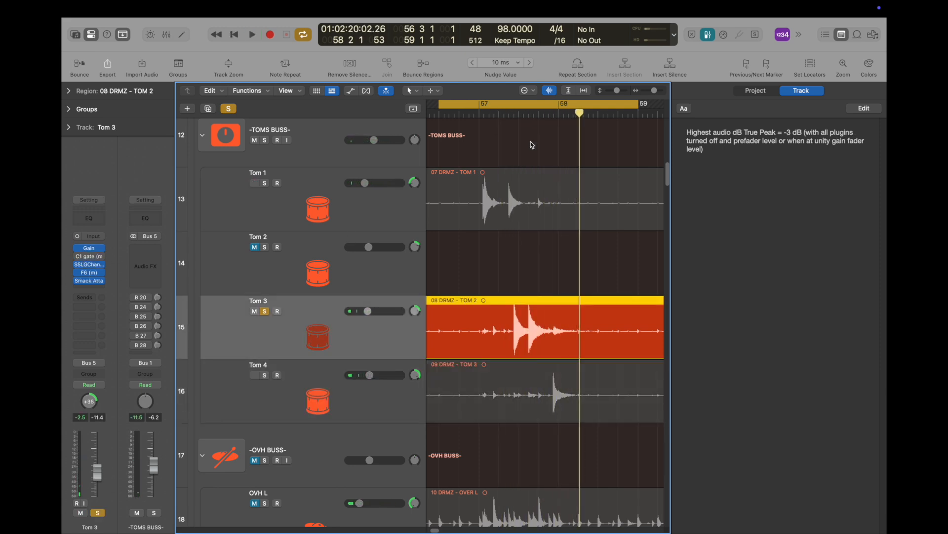
pyautogui.doubleClick(504, 115)
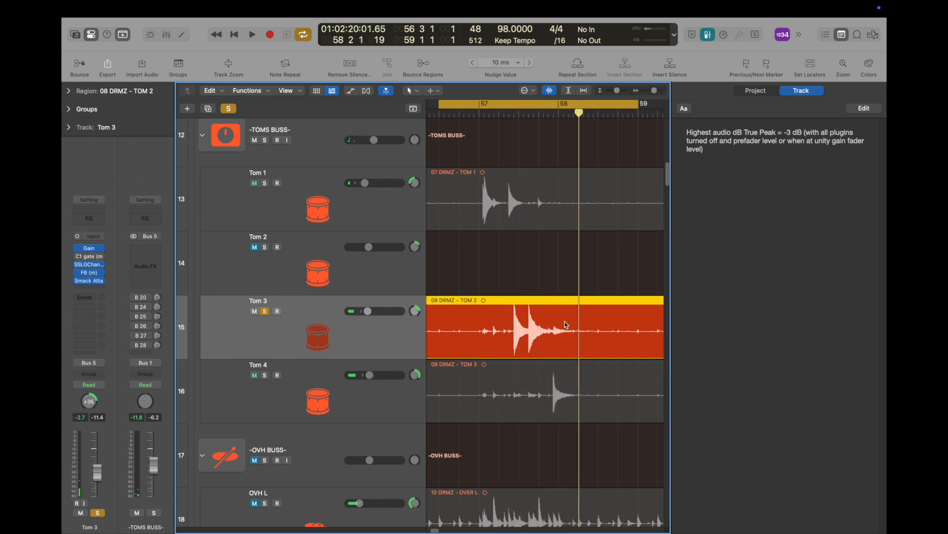
# Step: Enable the C1 gate on Tom 3 and raise its thresholds to Gate Open -14.4 and Gate Close -17.6 during playback
pyautogui.click(85, 257)
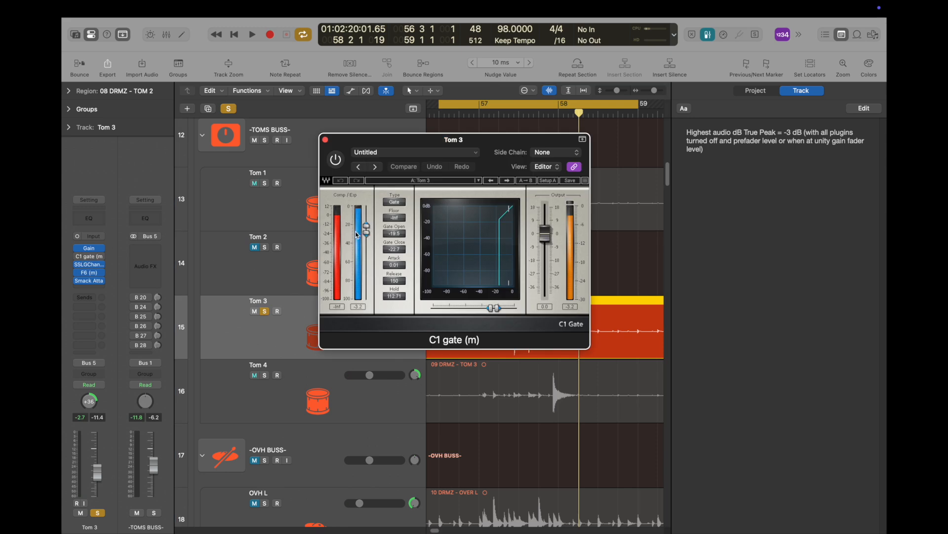
pyautogui.moveTo(525, 146); pyautogui.dragTo(473, 125)
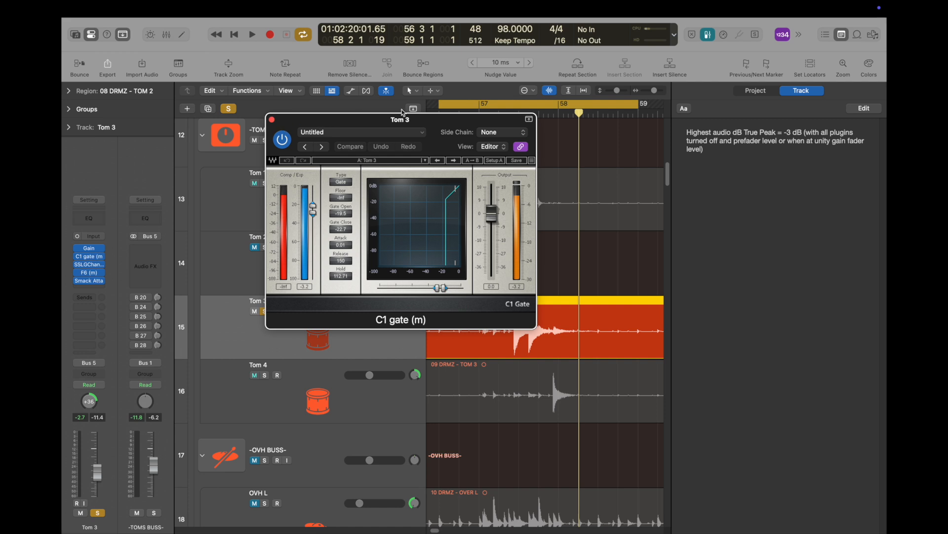
pyautogui.moveTo(487, 114); pyautogui.dragTo(451, 122)
pyautogui.press('space')
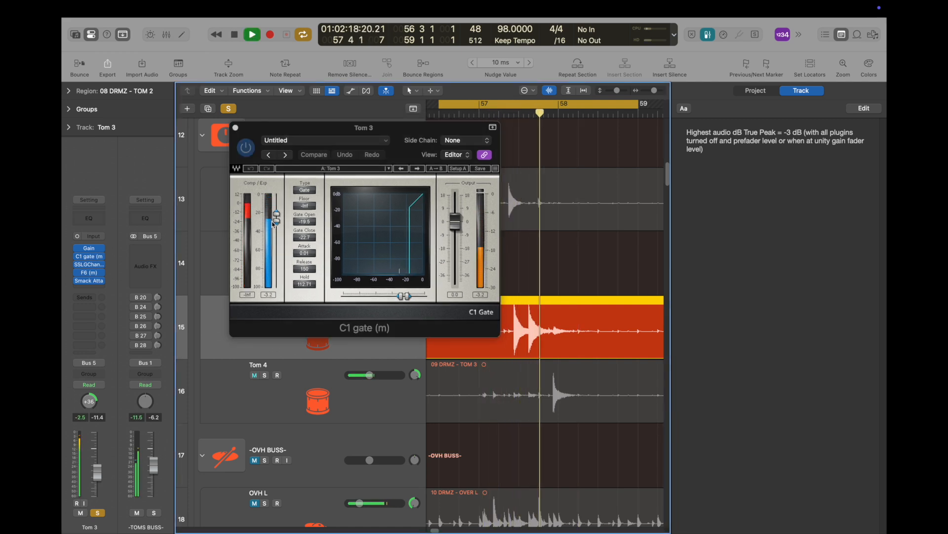
pyautogui.moveTo(276, 226); pyautogui.dragTo(277, 206)
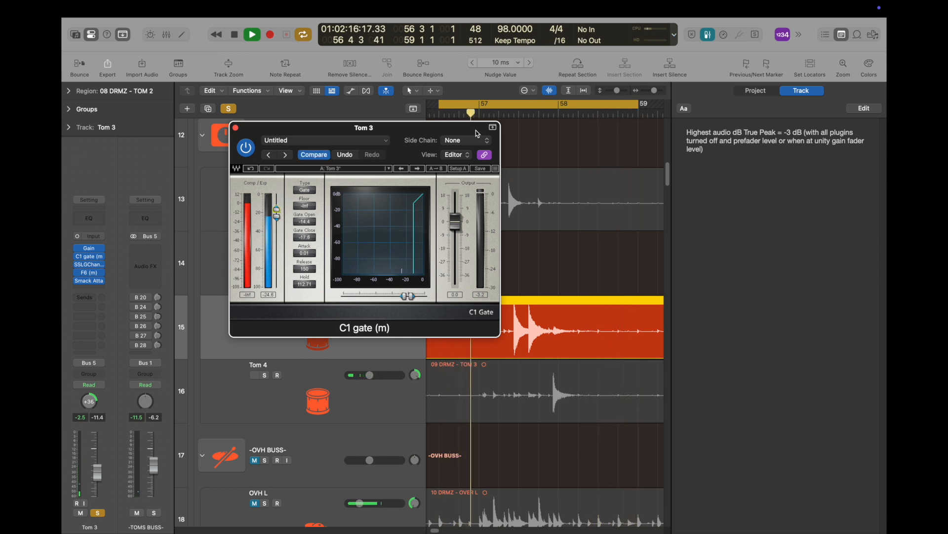
# Step: Close Tom 3's gate, take the track out of solo and play Tom 1, Tom 3 and Tom 4 together through the bar 57 fill
pyautogui.click(236, 127)
pyautogui.press('space')
pyautogui.click(265, 311)
pyautogui.click(470, 114)
pyautogui.press('space')
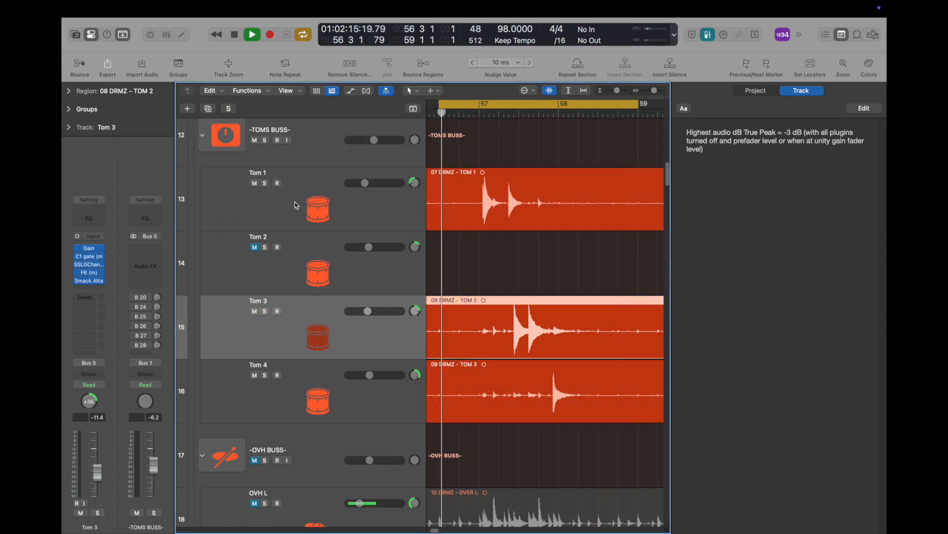
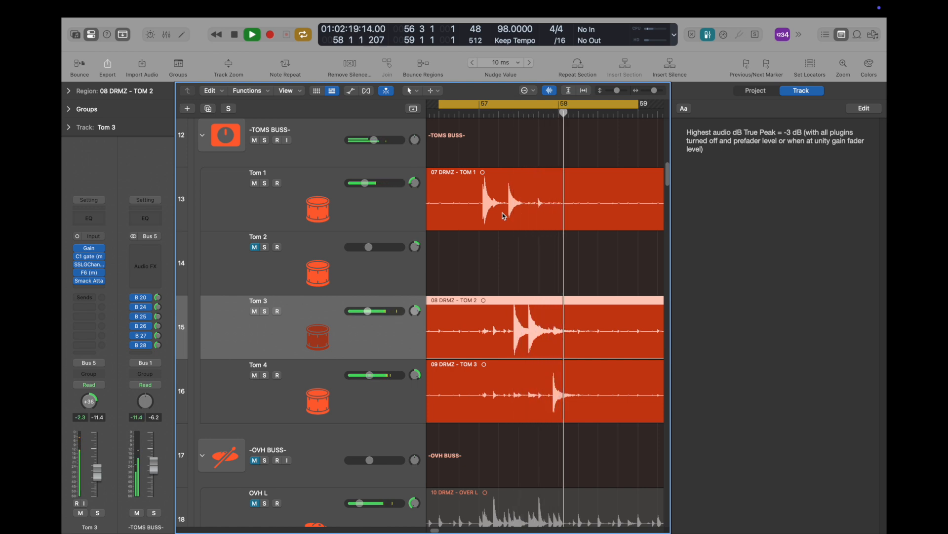
pyautogui.press('space')
# Step: Raise the Tom 4 track's volume to -3.3 dB and replay the tom fill from bar 57
pyautogui.click(370, 387)
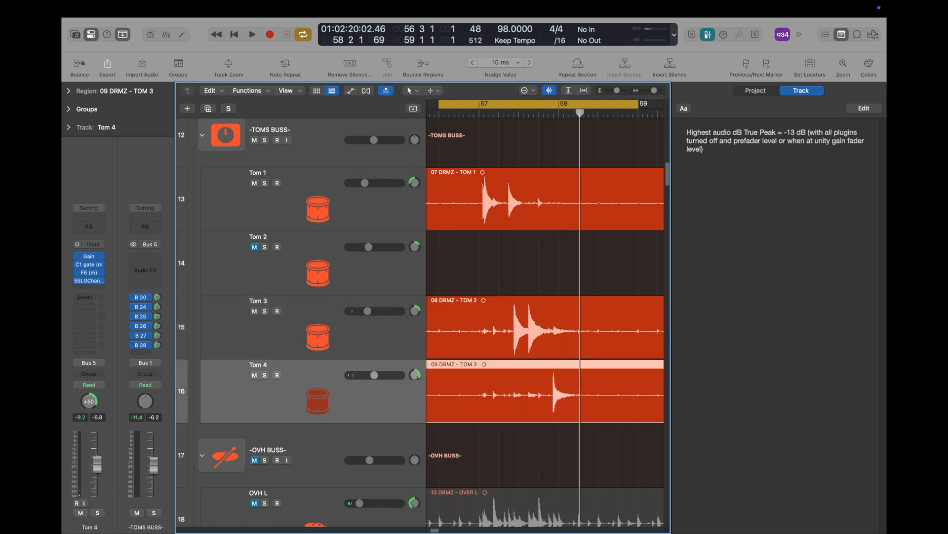
pyautogui.click(486, 115)
pyautogui.press('space')
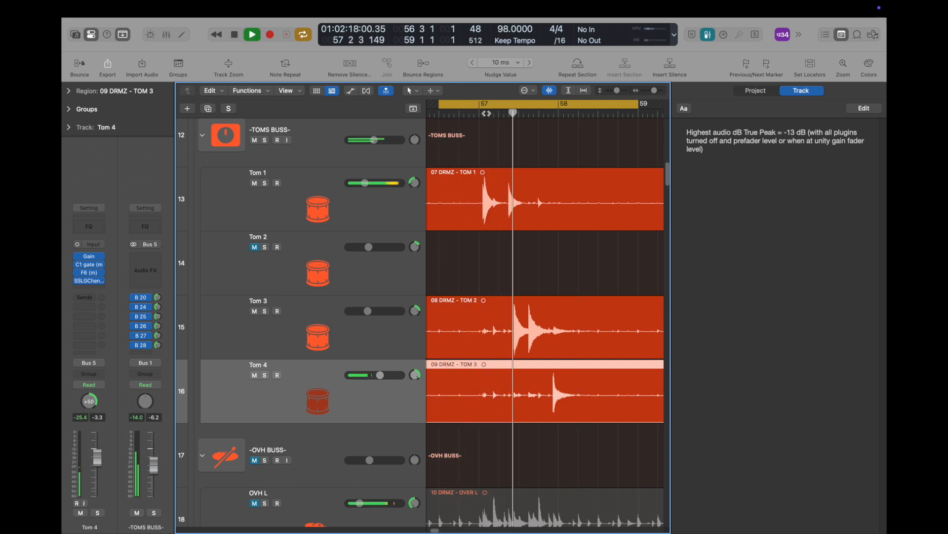
pyautogui.press('space')
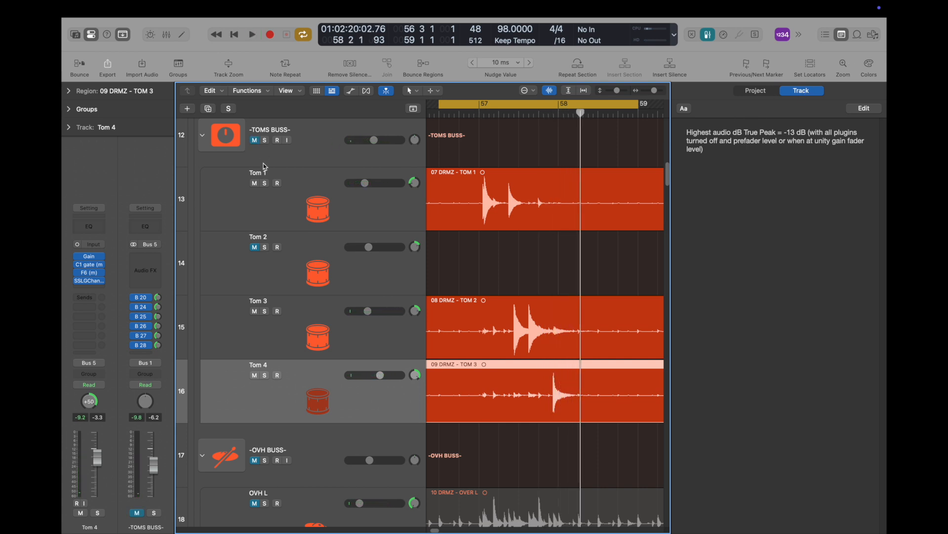
# Step: Mute and collapse the -TOMS BUSS- stack and unmute the grouped OVH L, OVH R and ROOM tracks
pyautogui.click(203, 136)
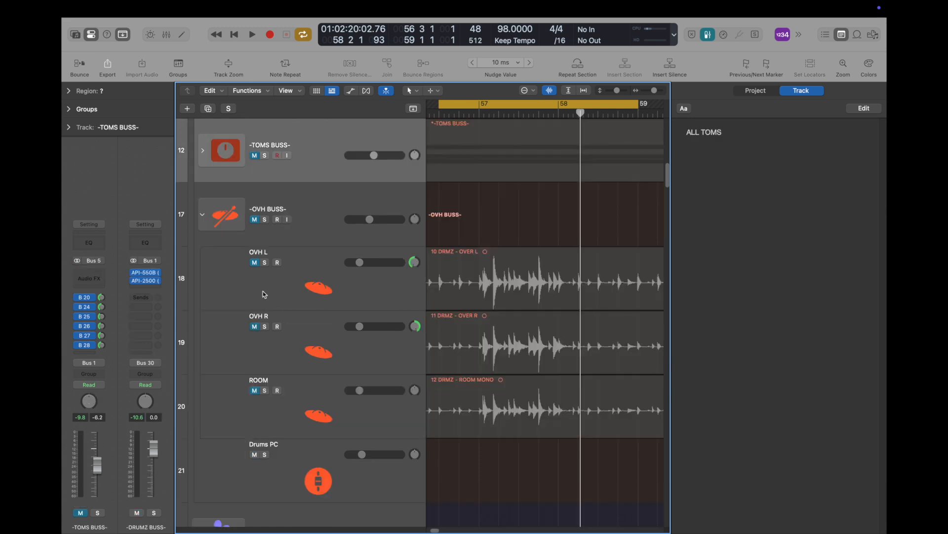
pyautogui.click(292, 227)
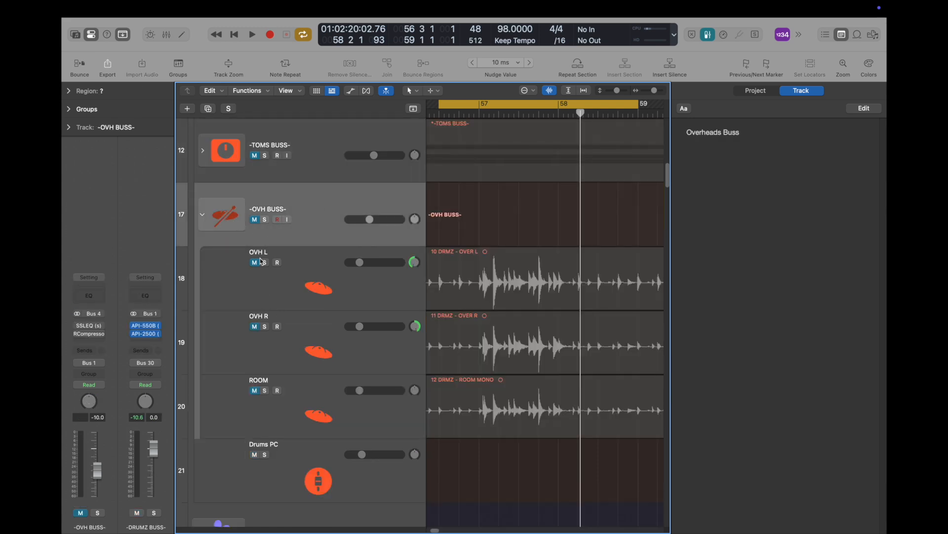
pyautogui.click(342, 283)
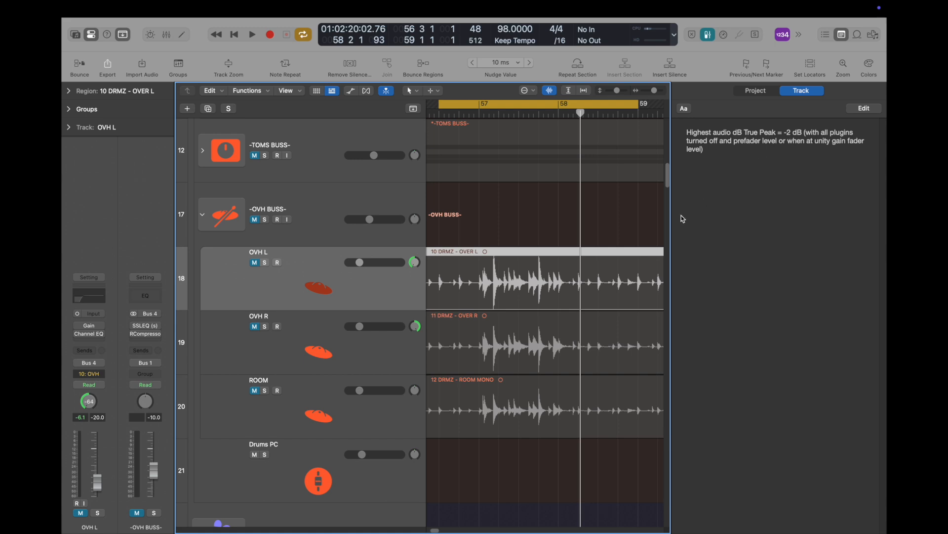
pyautogui.click(254, 265)
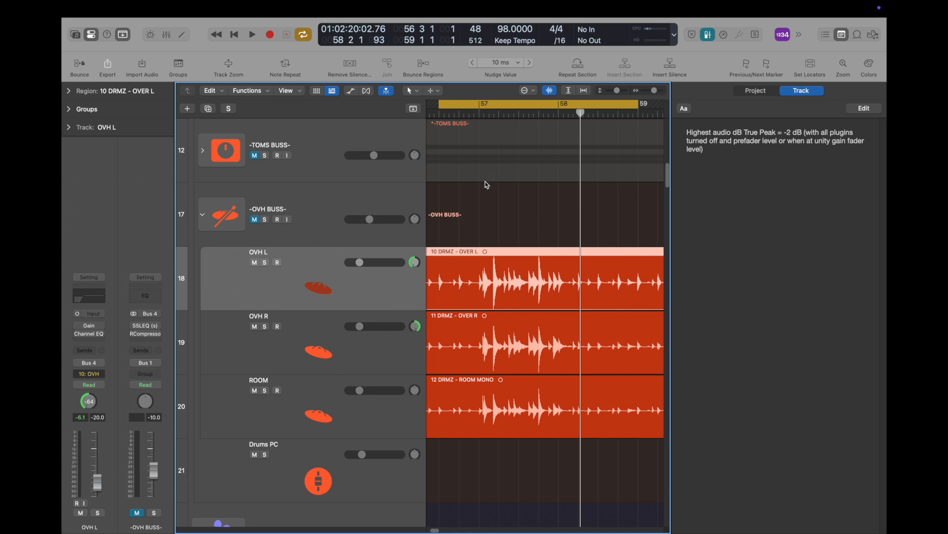
# Step: Unmute -OVH BUSS- and play the overhead and room tracks from bar 57
pyautogui.click(477, 113)
pyautogui.press('space')
pyautogui.press('space')
pyautogui.click(486, 113)
pyautogui.press('space')
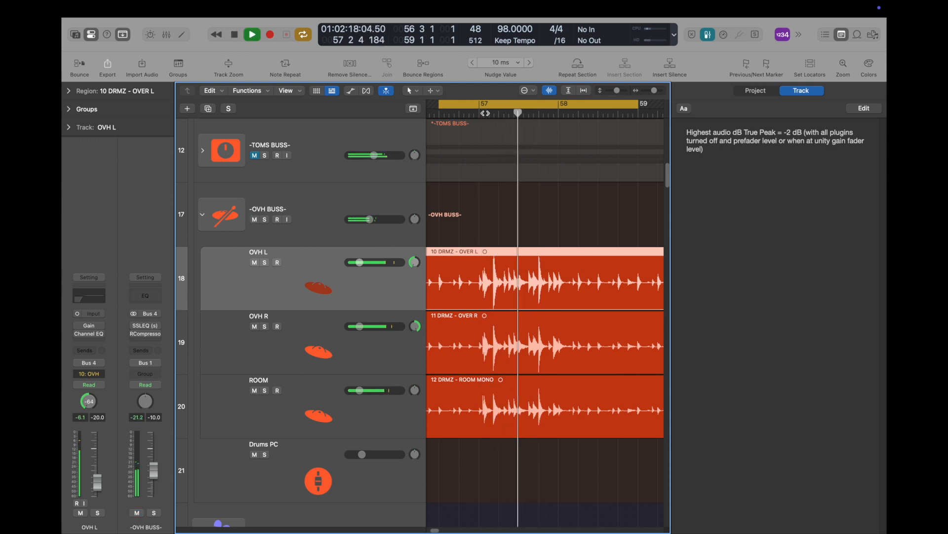
pyautogui.press('space')
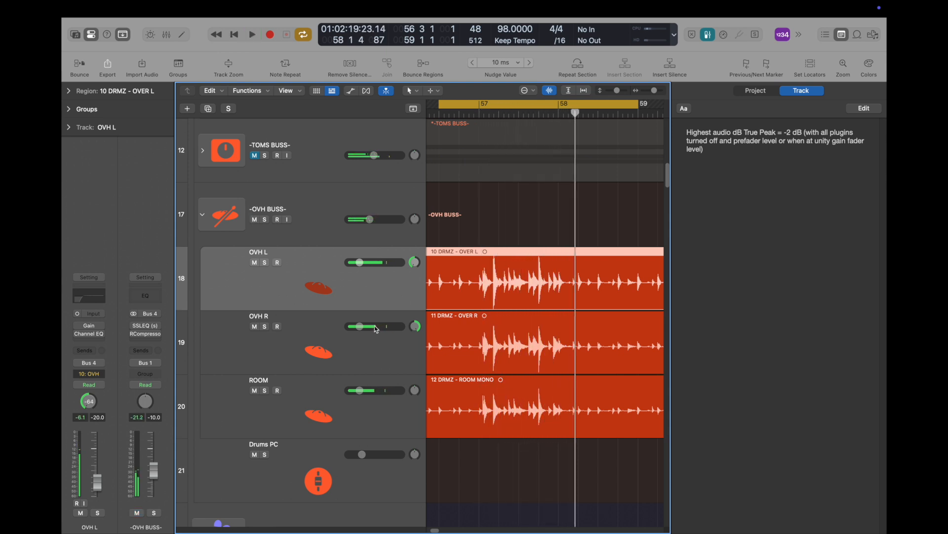
# Step: Set the cycle range to run from bar 98 to bar 117 and turn off the enlarged waveform display
pyautogui.press('z')
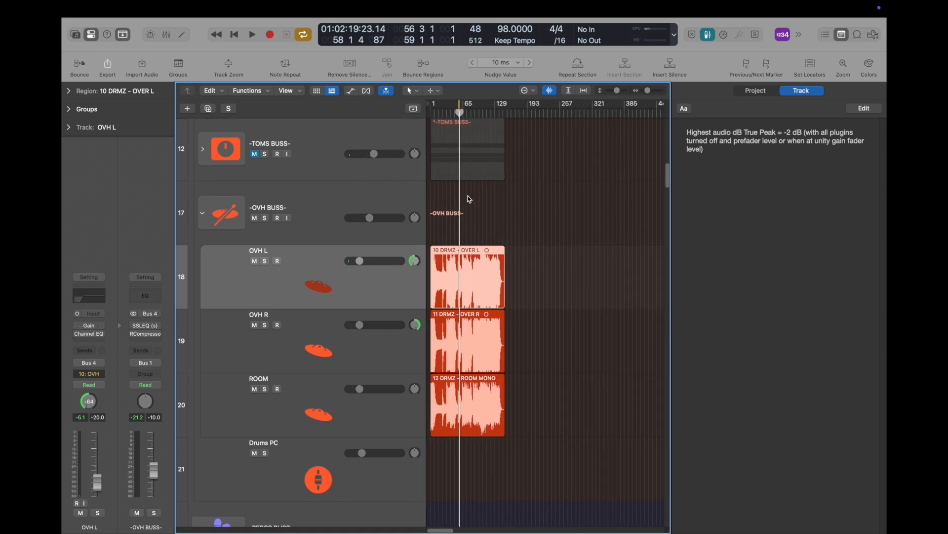
pyautogui.click(483, 115)
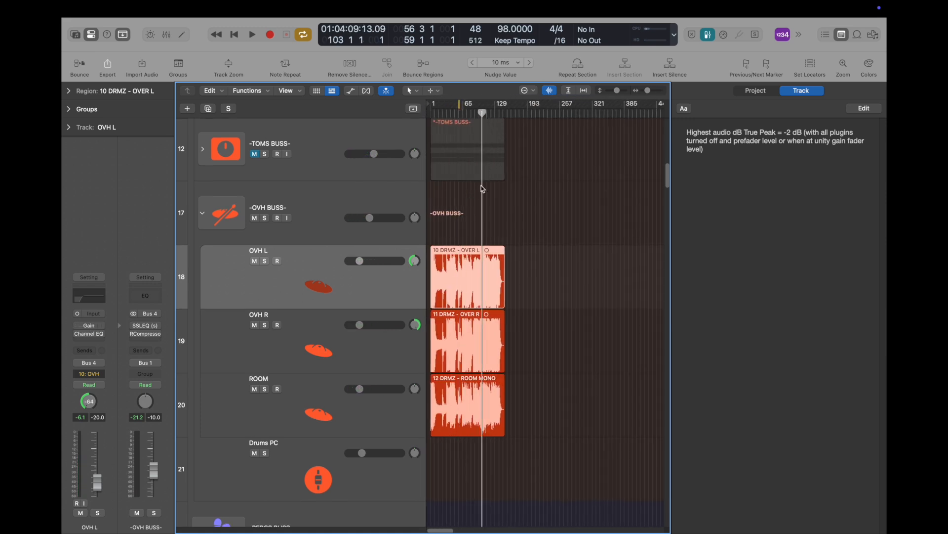
pyautogui.moveTo(480, 105); pyautogui.dragTo(489, 105)
pyautogui.scroll(10, 487, 111)
pyautogui.scroll(-5, 487, 112)
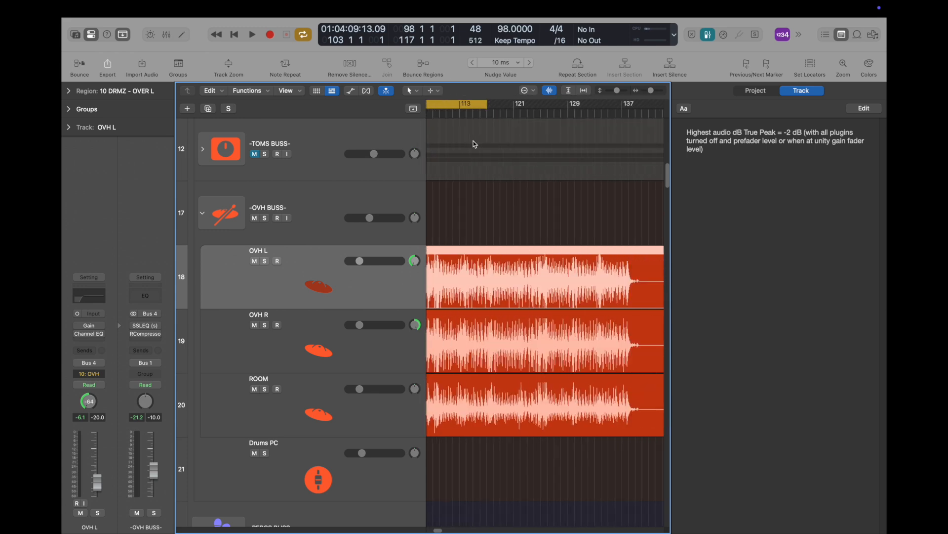
pyautogui.hscroll(-3, 550, 102)
pyautogui.click(549, 92)
pyautogui.hscroll(-4, 549, 94)
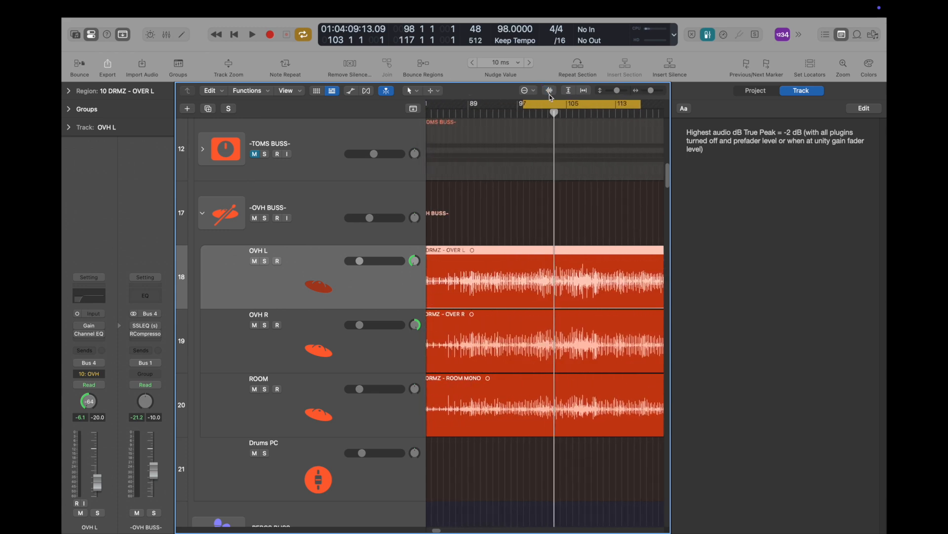
# Step: Play the overheads' loudest passage from around bar 106 to check their levels
pyautogui.hscroll(2, 577, 201)
pyautogui.click(541, 114)
pyautogui.press('space')
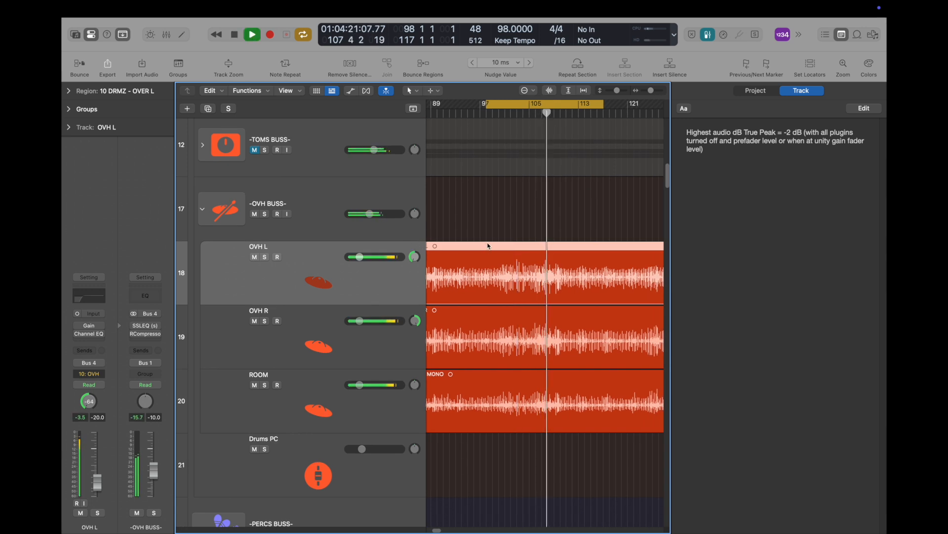
pyautogui.press('space')
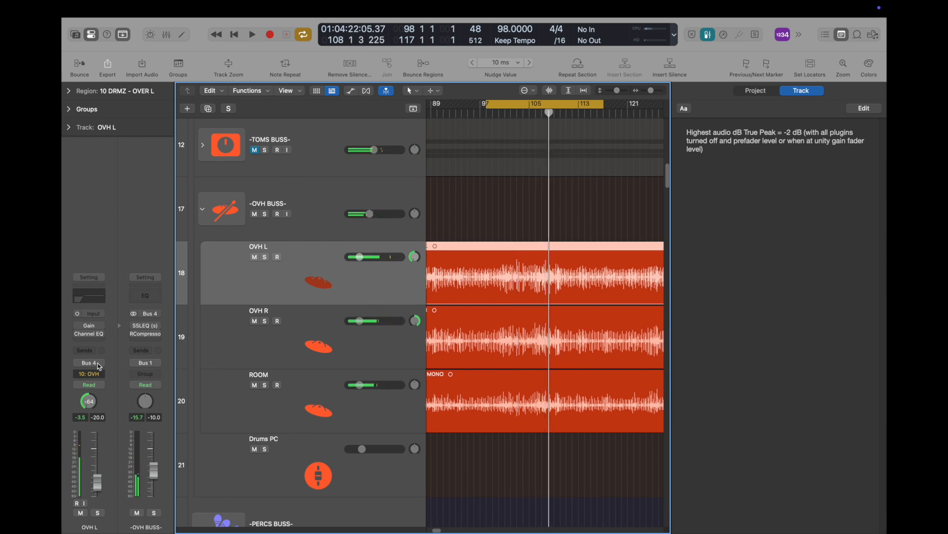
# Step: Enable the Gain plug-ins on OVH L and OVH R and match OVH R's gain to OVH L at +2.2 dB
pyautogui.click(90, 327)
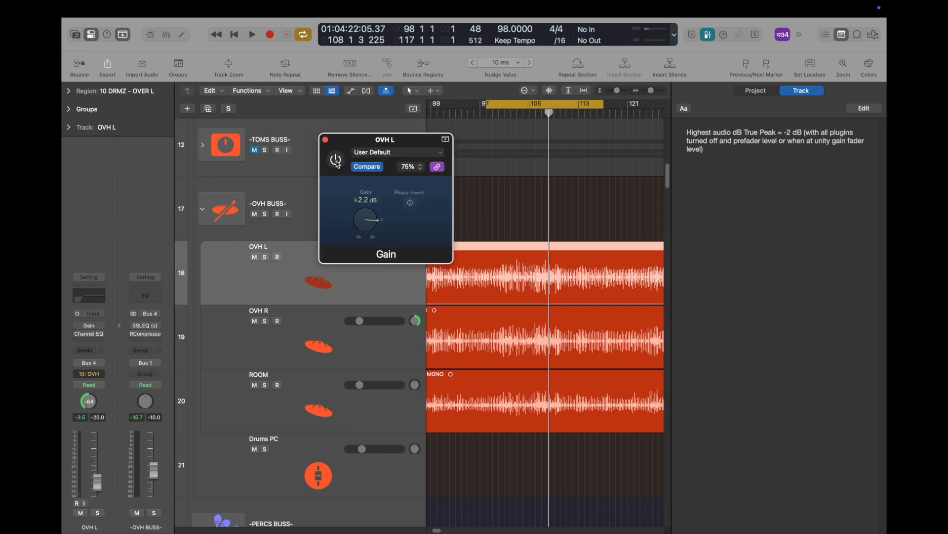
pyautogui.click(326, 139)
pyautogui.click(335, 341)
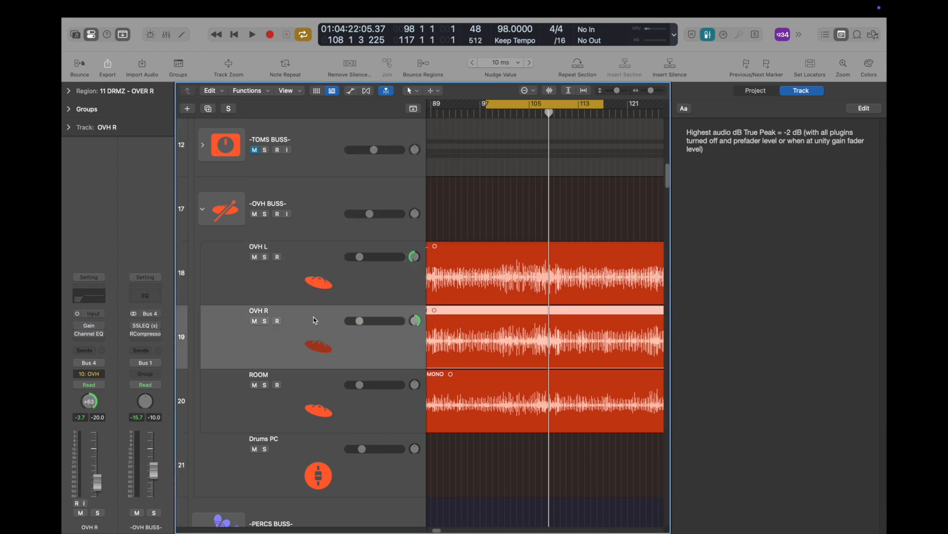
pyautogui.click(90, 327)
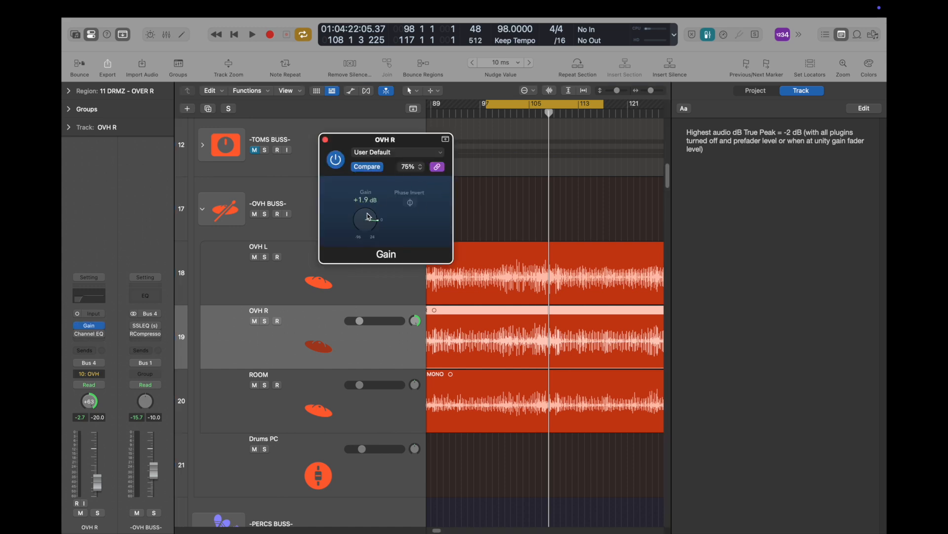
pyautogui.click(317, 297)
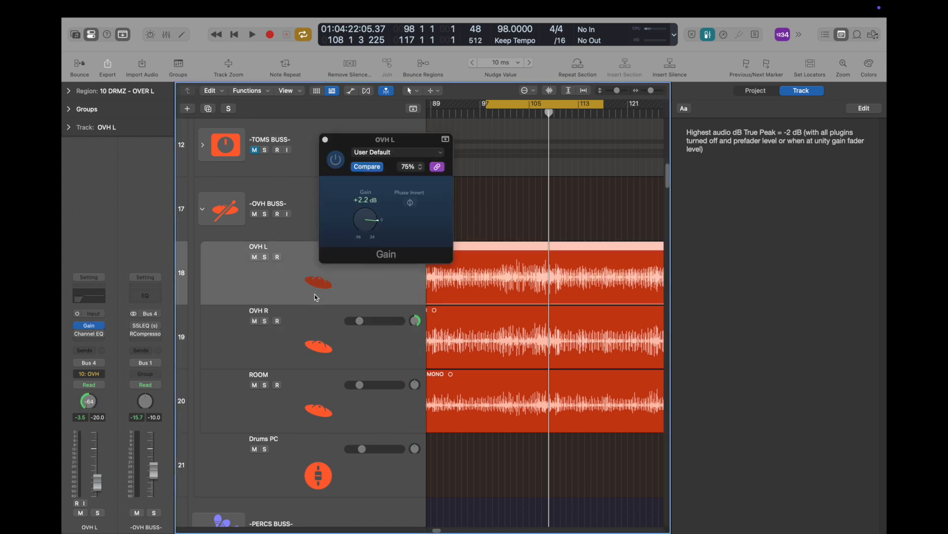
pyautogui.click(320, 343)
pyautogui.moveTo(380, 224); pyautogui.dragTo(368, 220)
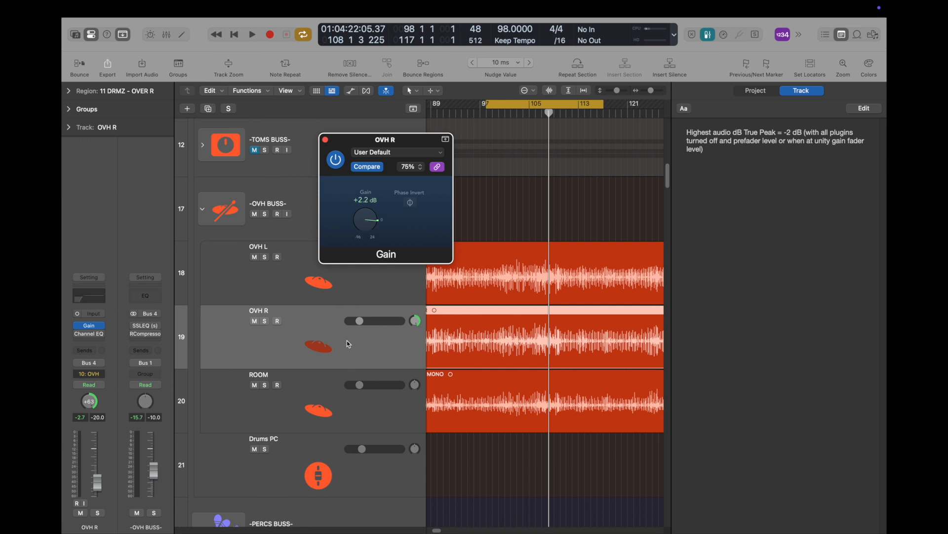
# Step: Raise the grouped overhead volume to -19.0 dB and remove the ROOM track from the OVH group
pyautogui.click(352, 390)
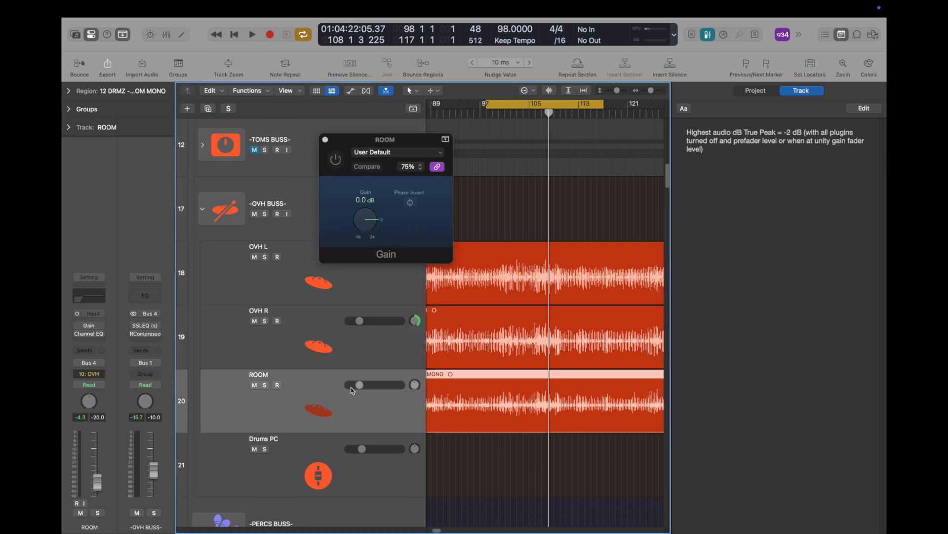
pyautogui.click(359, 384)
pyautogui.click(72, 108)
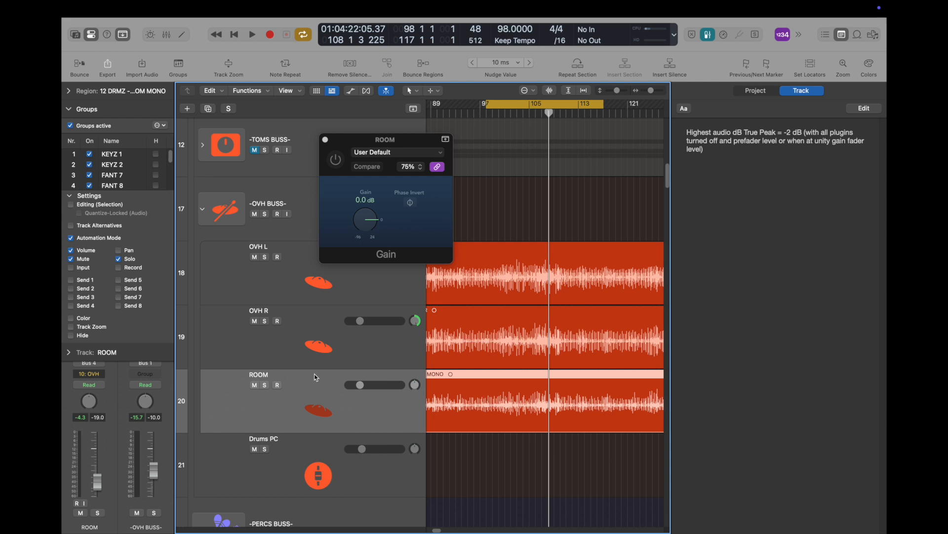
pyautogui.click(296, 361)
pyautogui.click(301, 396)
pyautogui.click(94, 374)
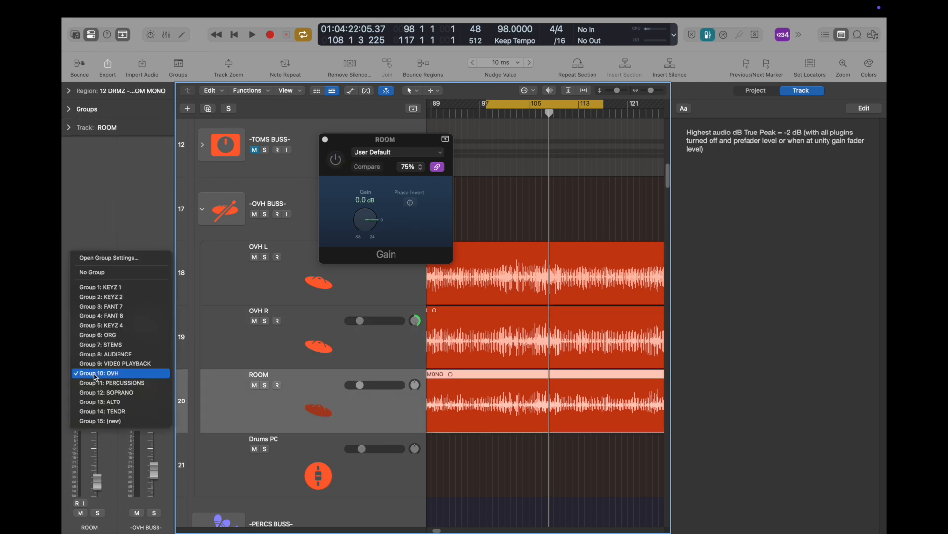
pyautogui.click(273, 306)
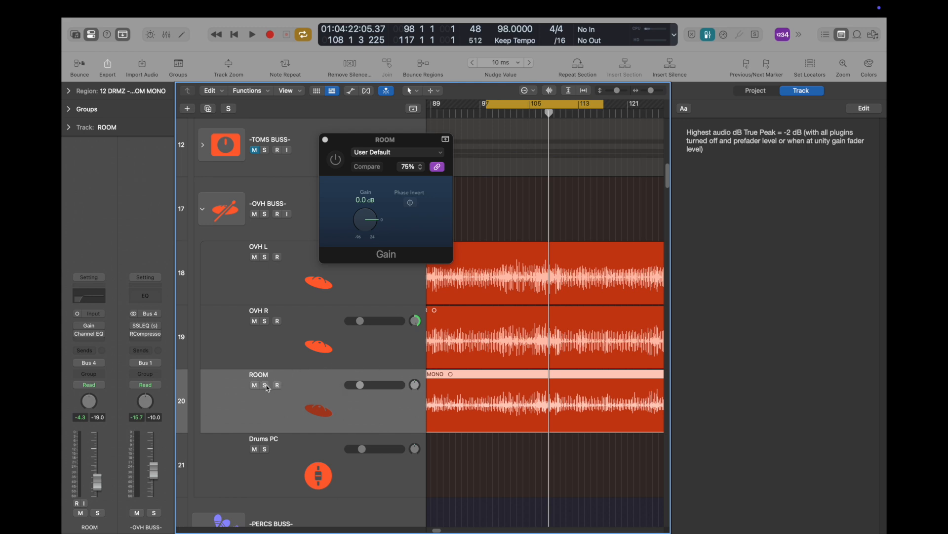
# Step: Solo the ROOM track, play it from bar 98 and raise its volume to -6.4 dB
pyautogui.click(266, 385)
pyautogui.press('space')
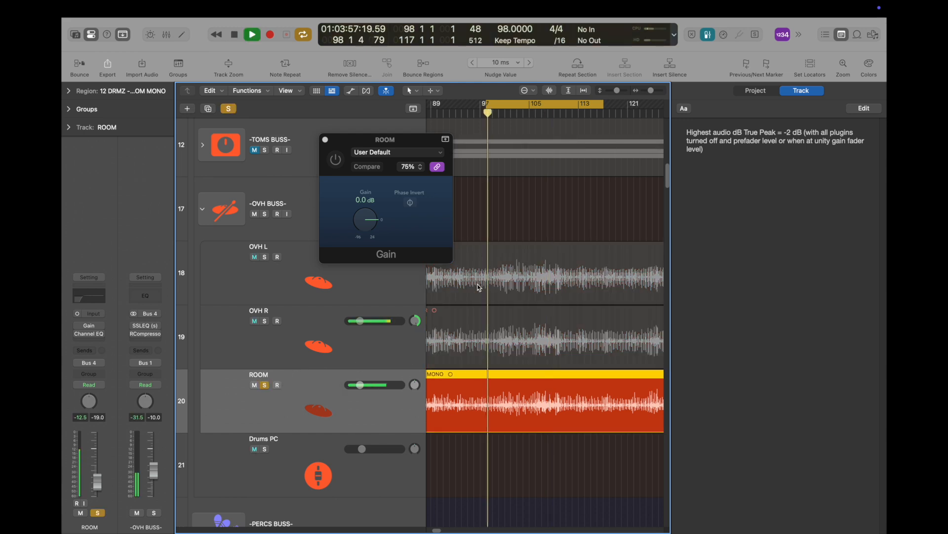
pyautogui.press('space')
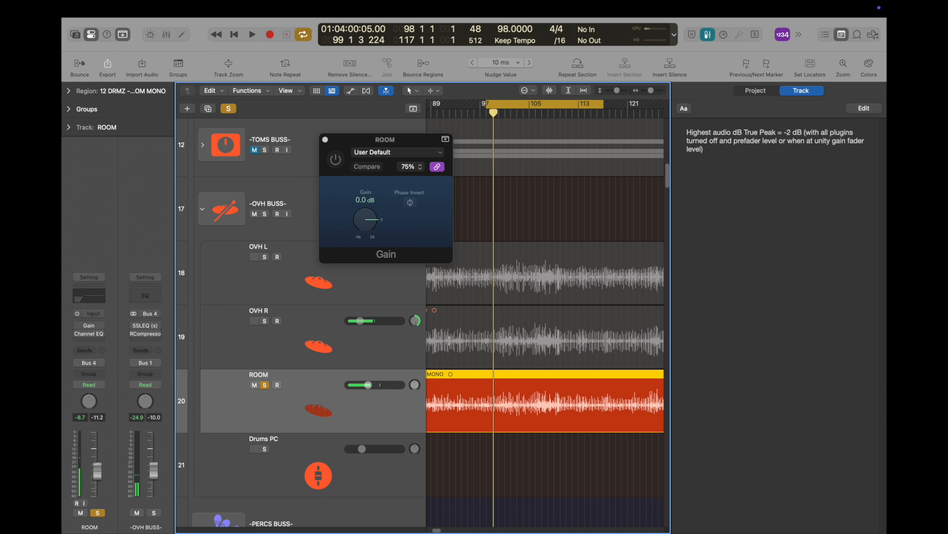
# Step: Insert a Compressor on the ROOM track, and enable and adjust its Channel EQ during playback
pyautogui.click(96, 289)
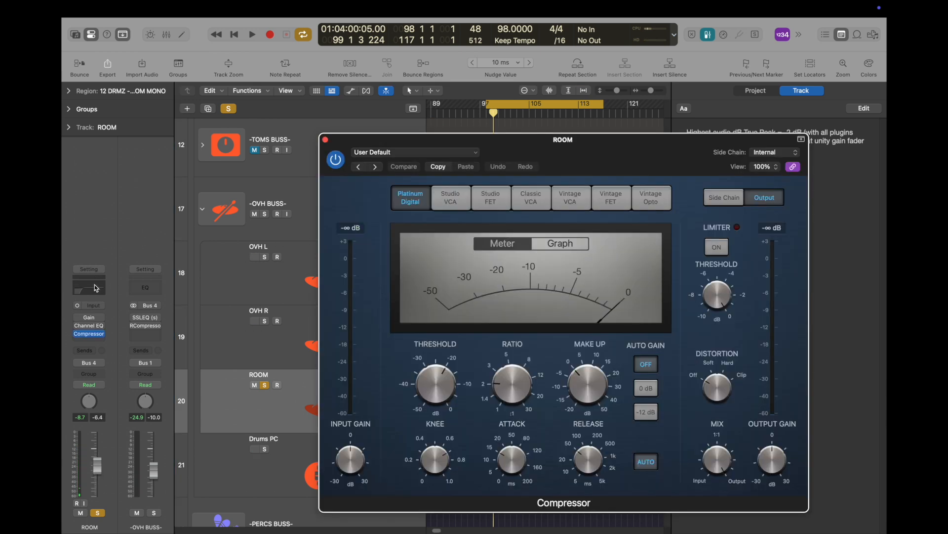
pyautogui.click(78, 319)
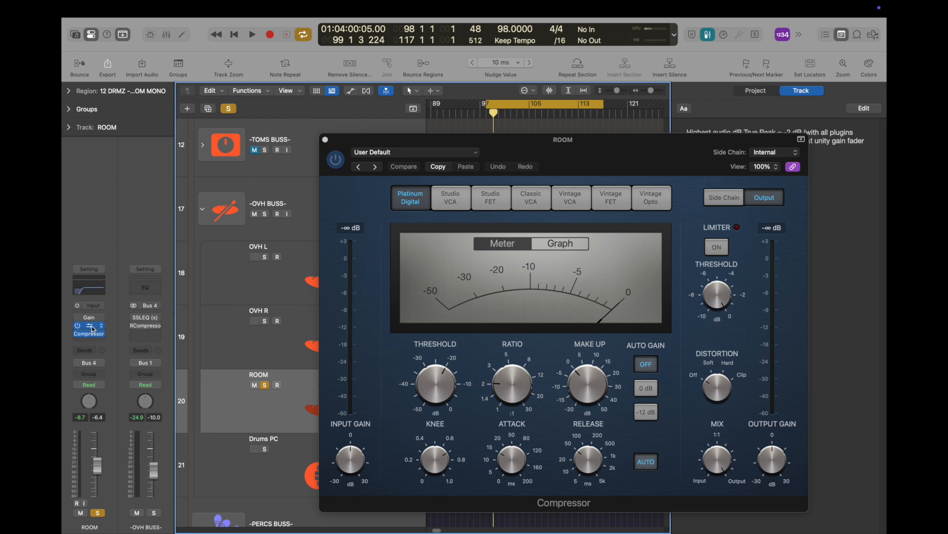
pyautogui.press('space')
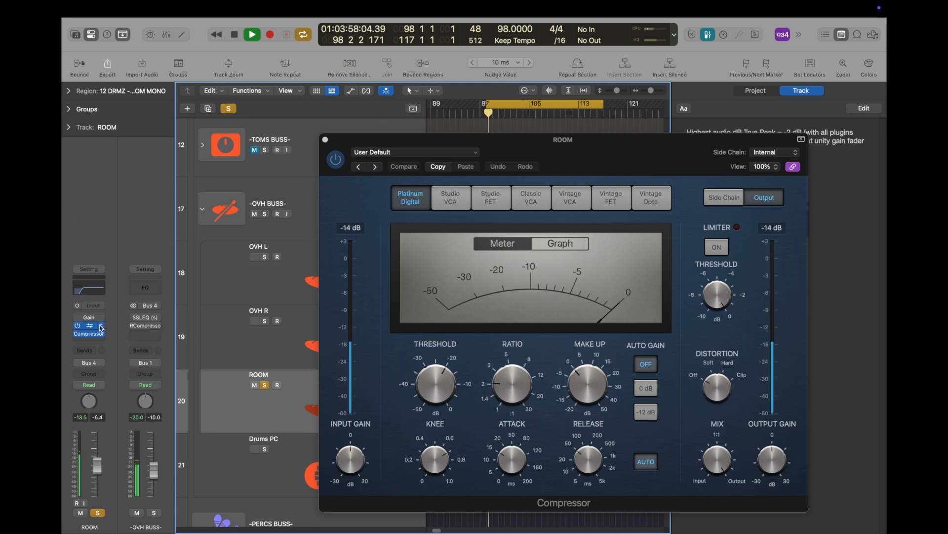
pyautogui.click(91, 326)
pyautogui.moveTo(458, 275); pyautogui.dragTo(513, 255)
pyautogui.click(325, 140)
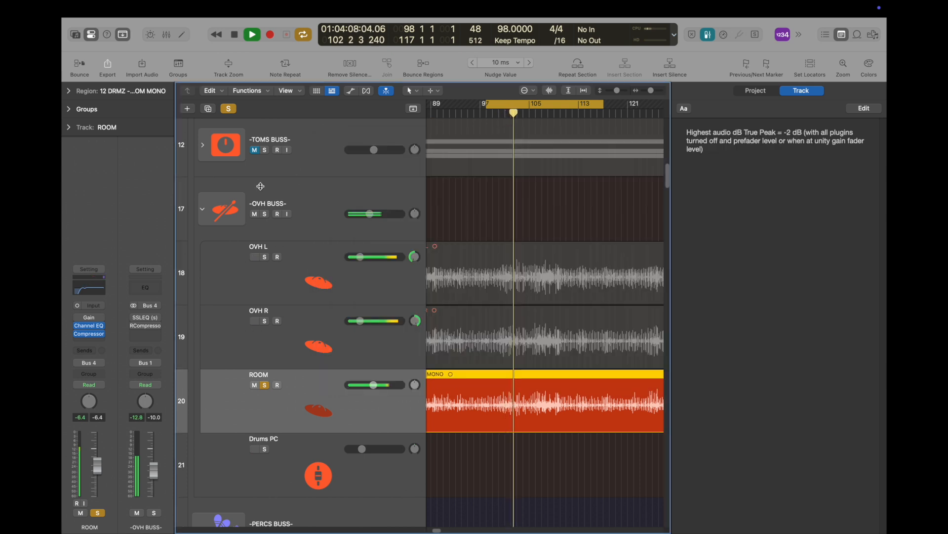
# Step: Switch the ROOM track's Compressor to Classic VCA and lower its threshold during playback
pyautogui.click(98, 335)
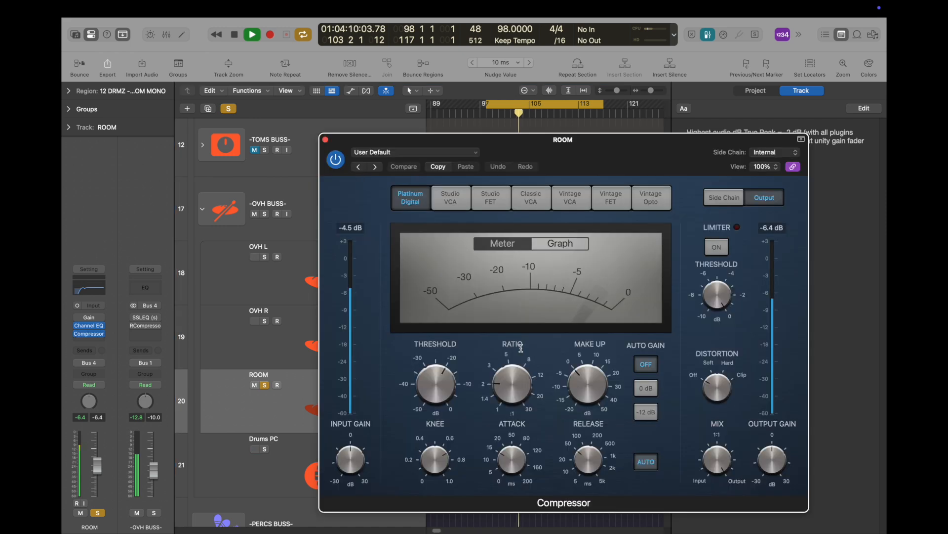
pyautogui.click(534, 203)
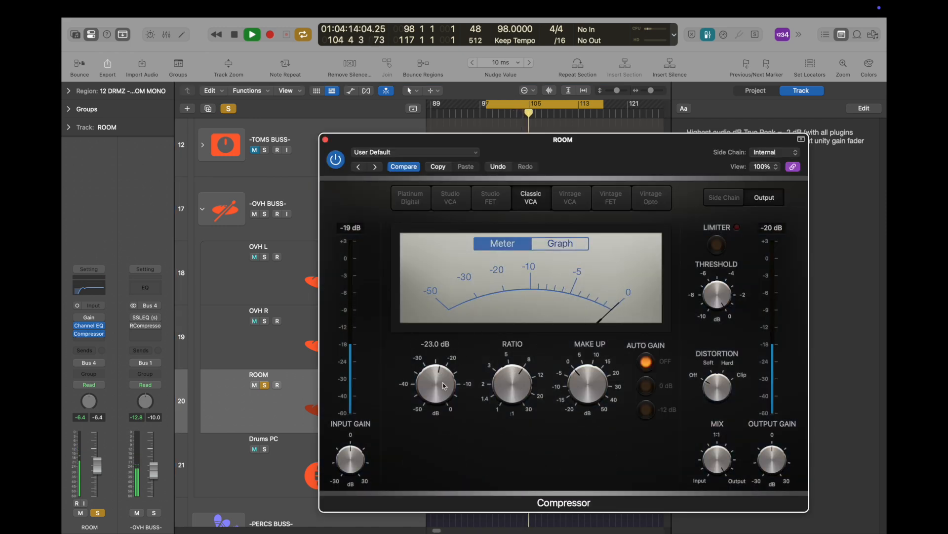
pyautogui.moveTo(449, 413); pyautogui.dragTo(450, 405)
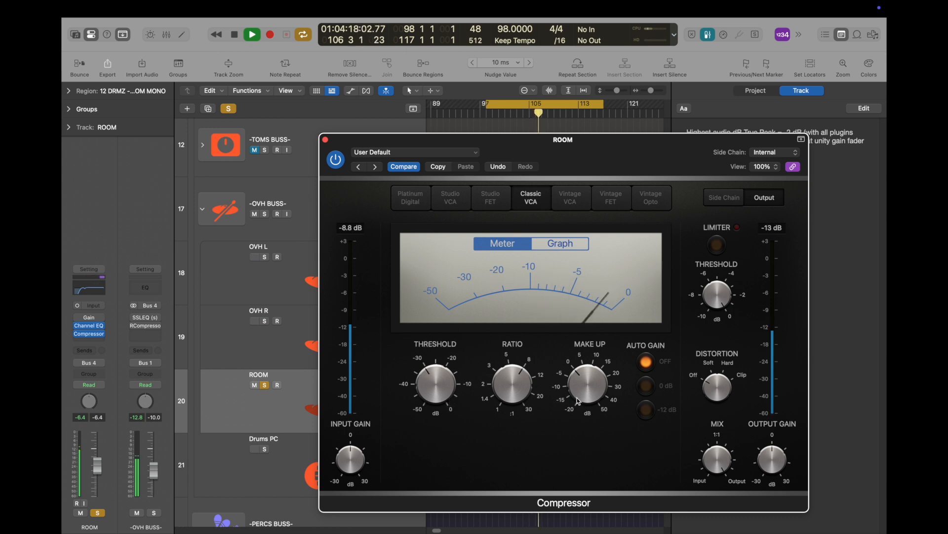
# Step: Set the ROOM compressor's ratio to 6.1:1 during playback and close the plug-in
pyautogui.moveTo(584, 392); pyautogui.dragTo(584, 389)
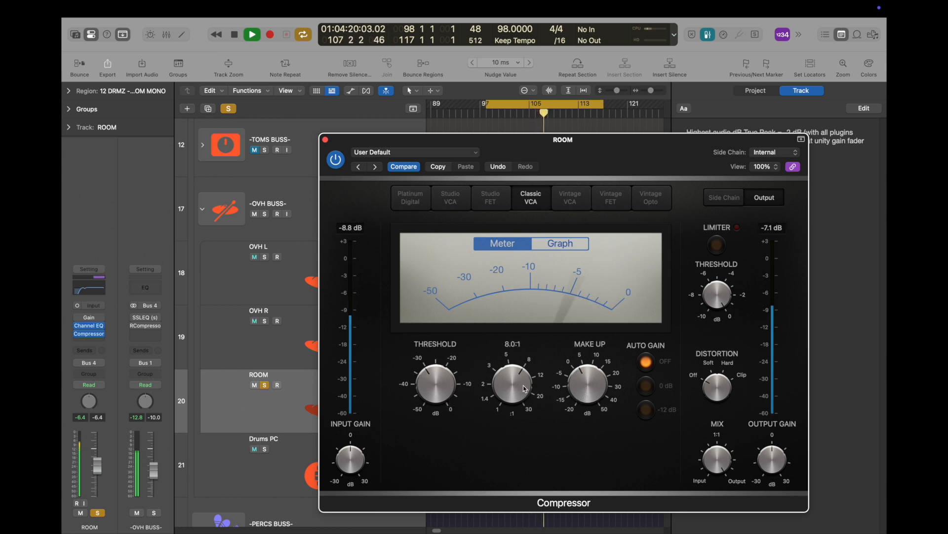
pyautogui.moveTo(521, 393); pyautogui.dragTo(522, 399)
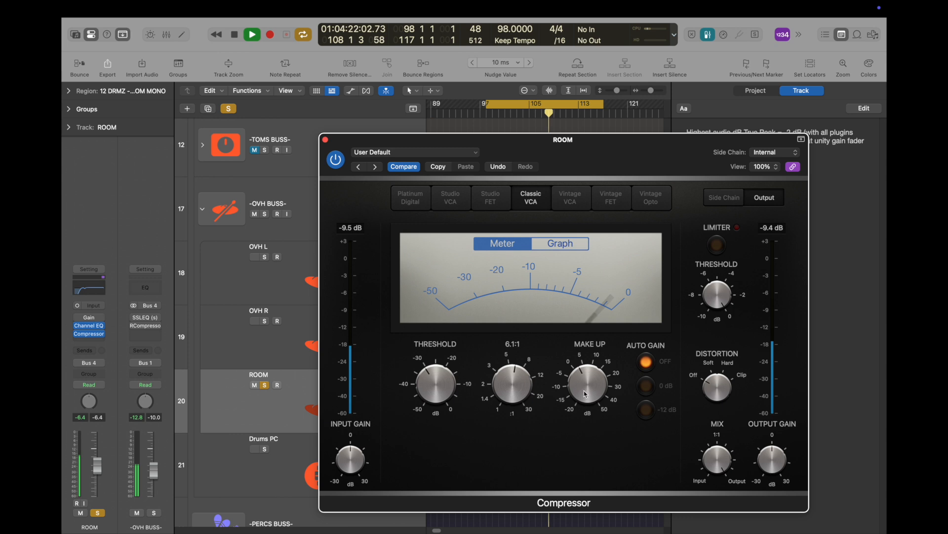
pyautogui.click(325, 140)
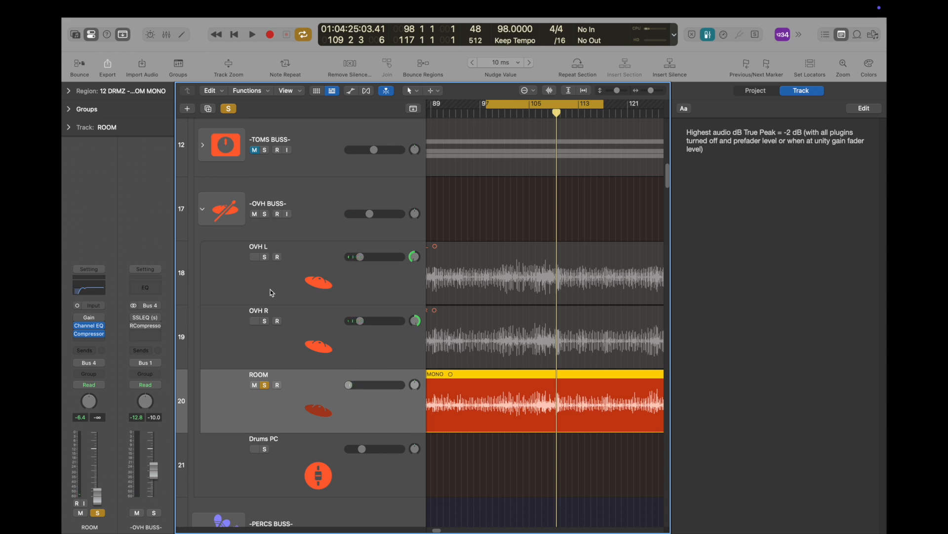
# Step: Unsolo the ROOM track, play the overheads and room together, and enable the overheads' Channel EQ and the -OVH BUSS- plug-ins
pyautogui.click(263, 386)
pyautogui.press('space')
pyautogui.click(331, 281)
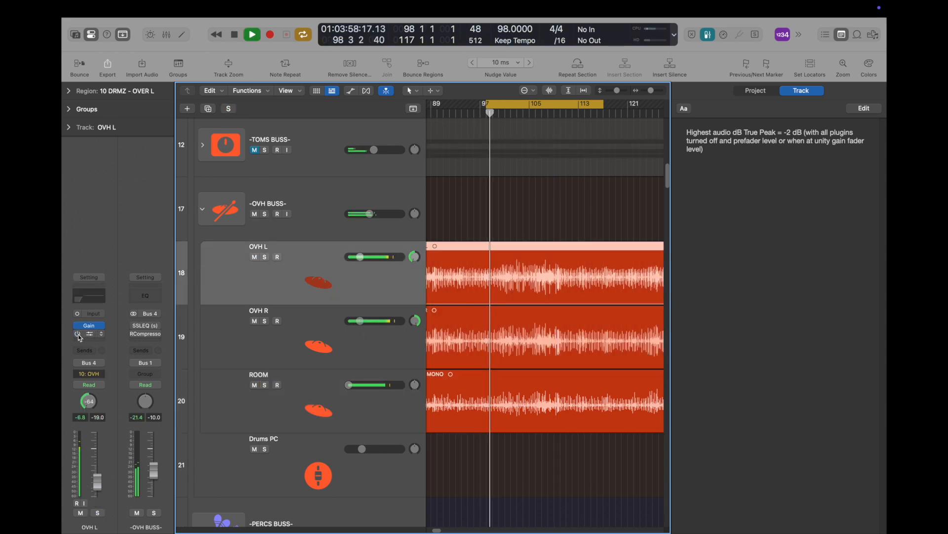
pyautogui.click(311, 339)
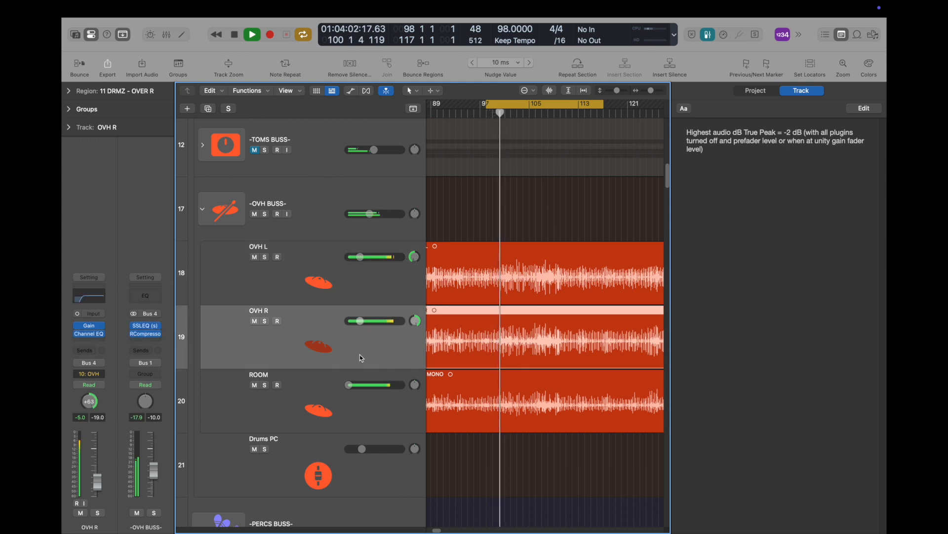
# Step: Set the ROOM track's volume to -15.6 dB, muting and unmuting it to compare the overheads with and without it
pyautogui.click(327, 402)
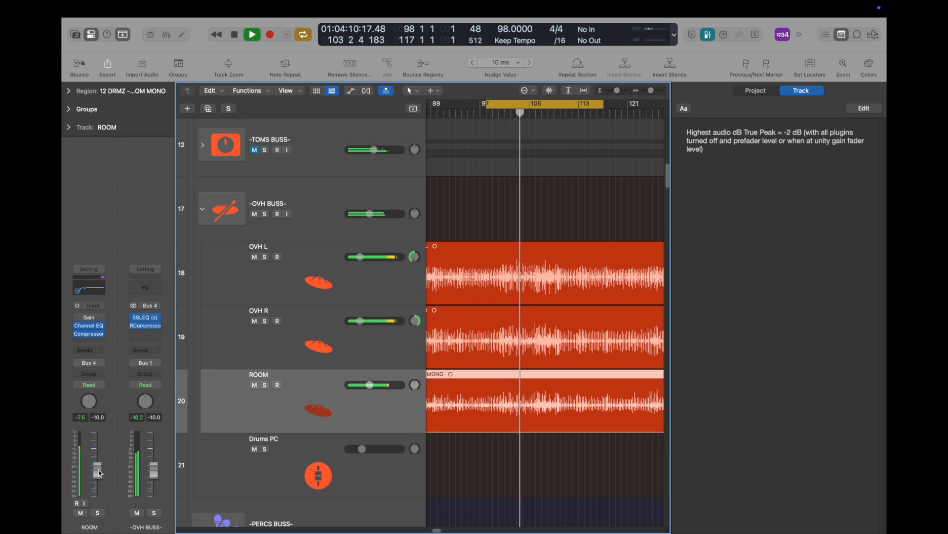
pyautogui.click(254, 385)
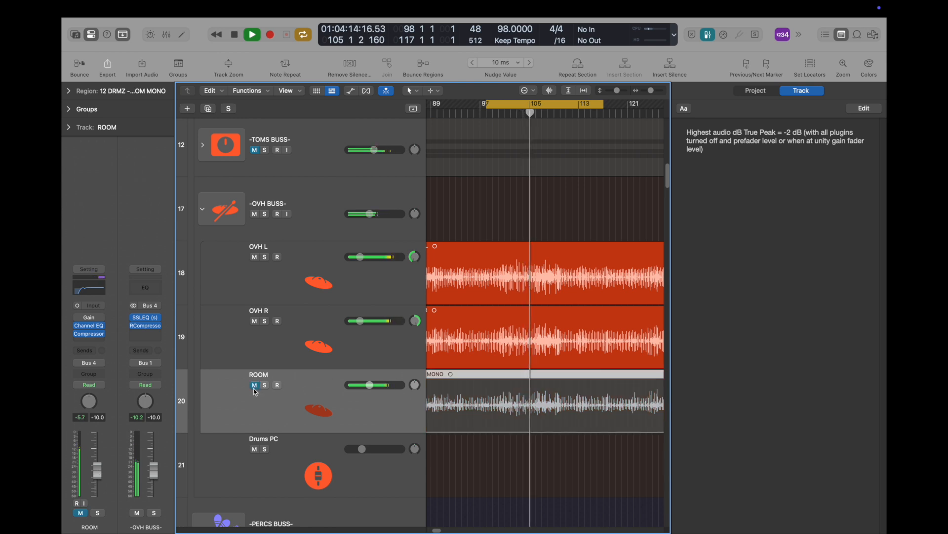
pyautogui.click(253, 387)
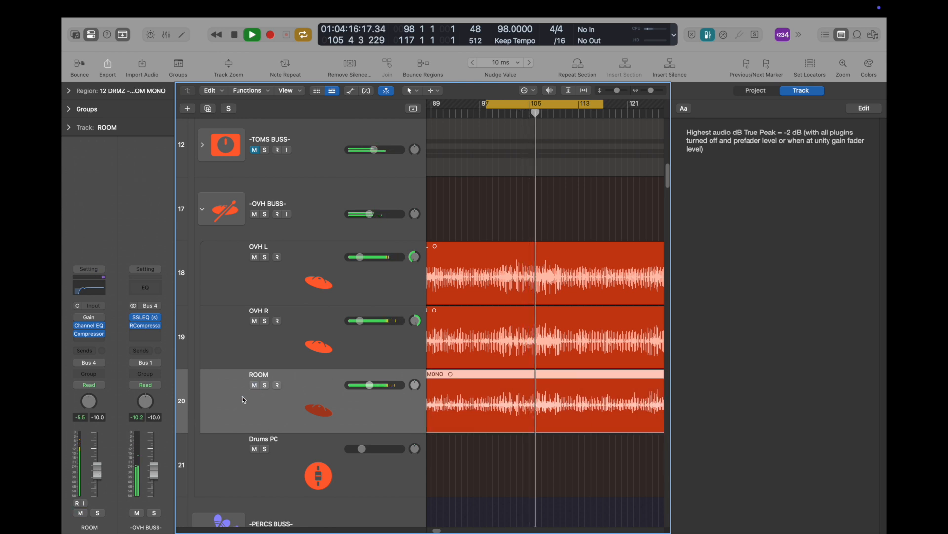
pyautogui.moveTo(98, 472); pyautogui.dragTo(99, 481)
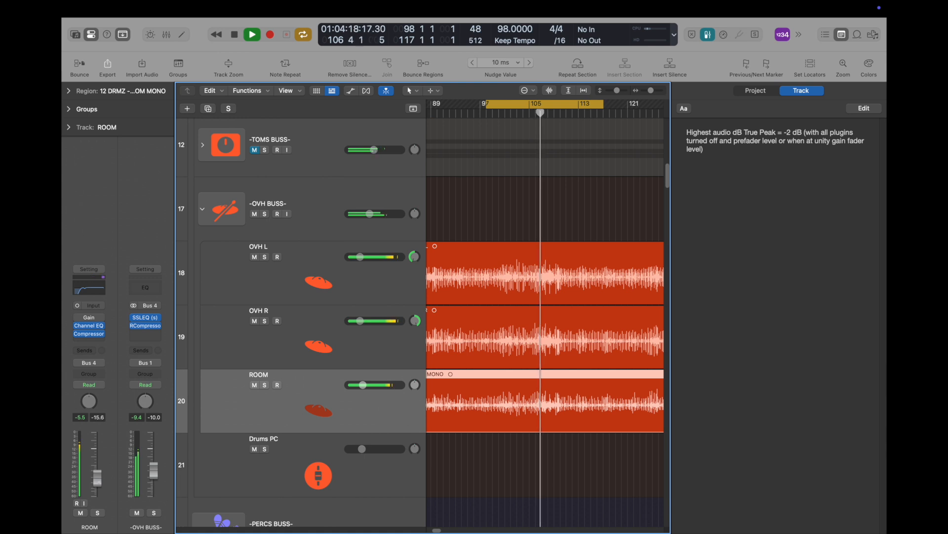
pyautogui.click(255, 386)
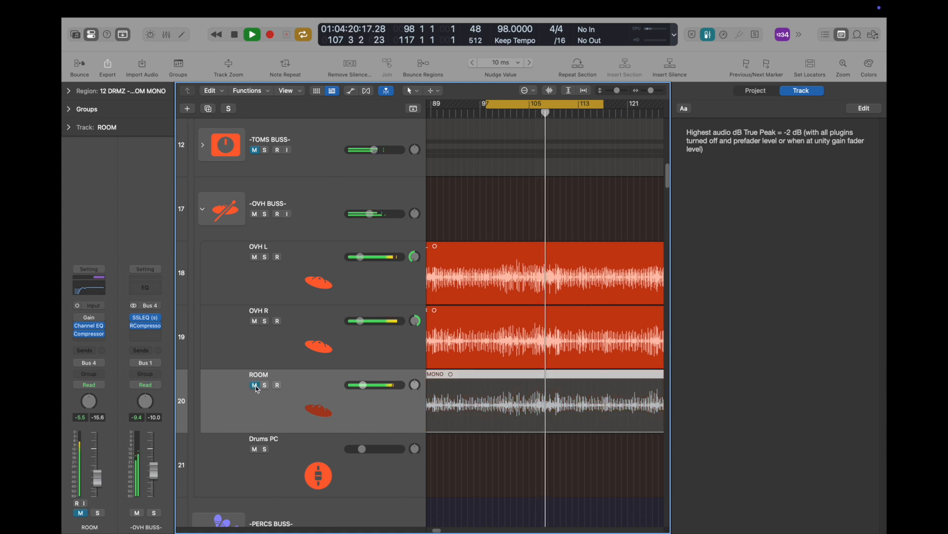
pyautogui.click(255, 386)
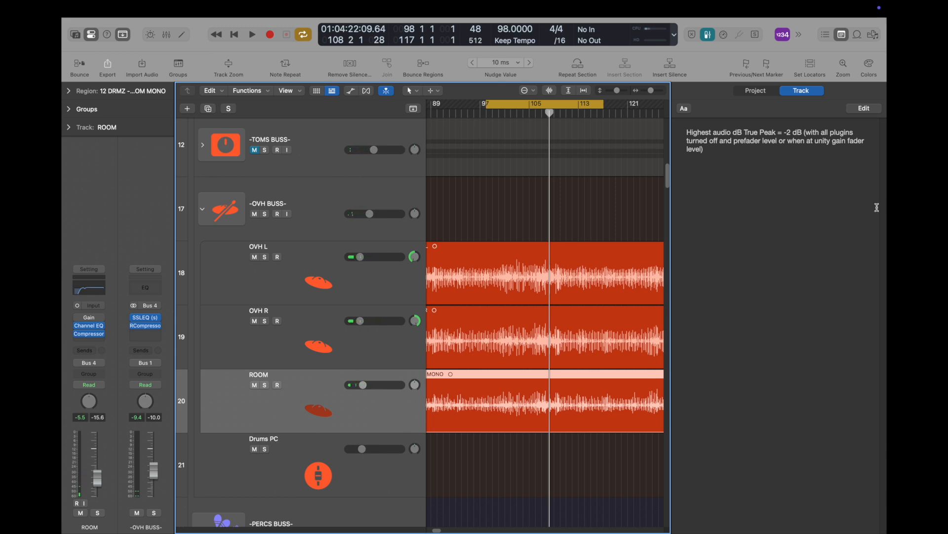
# Step: Hide the track notes, collapse the -OVH BUSS- stack and shrink the track height to show most of the session's tracks
pyautogui.click(841, 36)
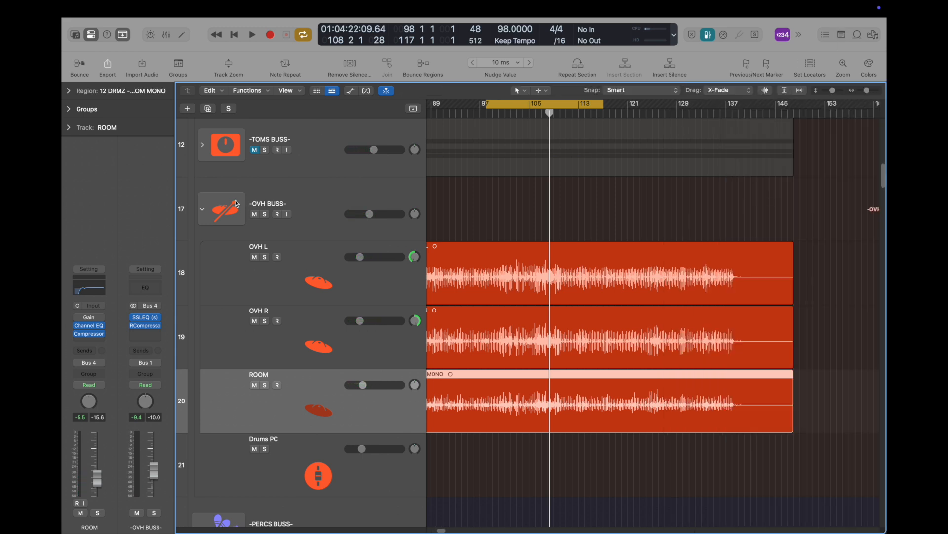
pyautogui.click(203, 210)
pyautogui.click(205, 213)
pyautogui.click(205, 213)
pyautogui.scroll(10, 644, 168)
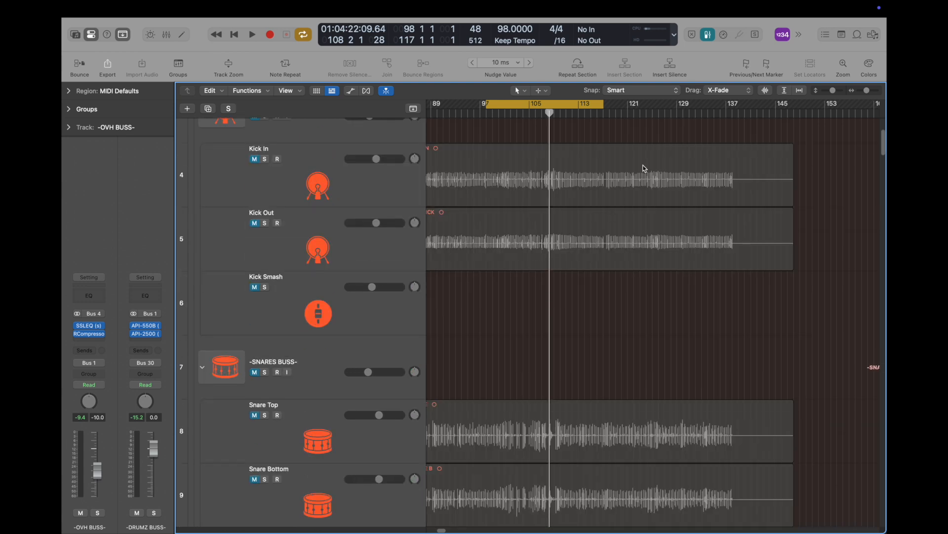
pyautogui.moveTo(833, 93); pyautogui.dragTo(792, 105)
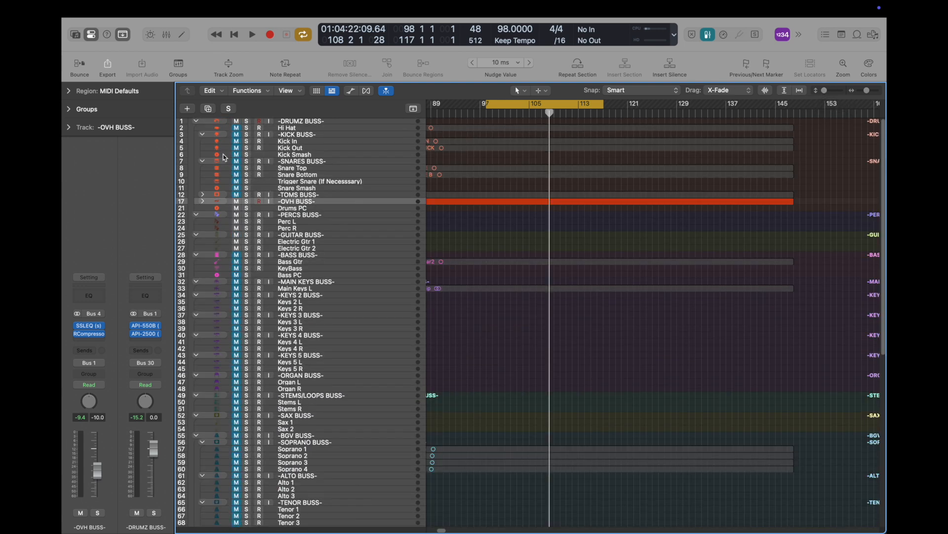
# Step: Unmute the drum tracks from Hi Hat through Snare Smash and -TOMS BUSS-, and play the full kit from bar 98
pyautogui.moveTo(239, 129); pyautogui.dragTo(237, 189)
pyautogui.click(238, 196)
pyautogui.press('space')
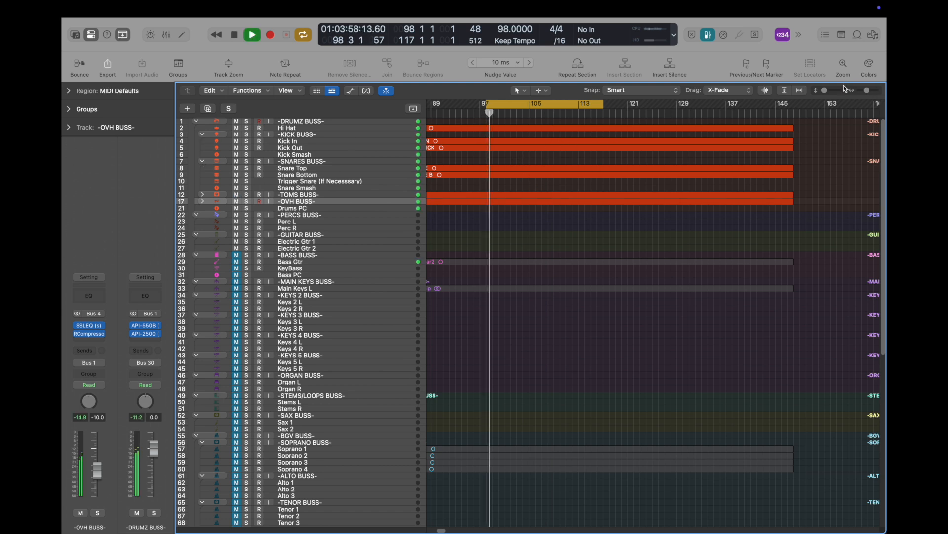
# Step: Expand the -TOMS BUSS- and -OVH BUSS- stacks while the kit plays, and set the -OVH BUSS- volume to -9.8 dB
pyautogui.moveTo(825, 91); pyautogui.dragTo(827, 90)
pyautogui.scroll(4, 715, 214)
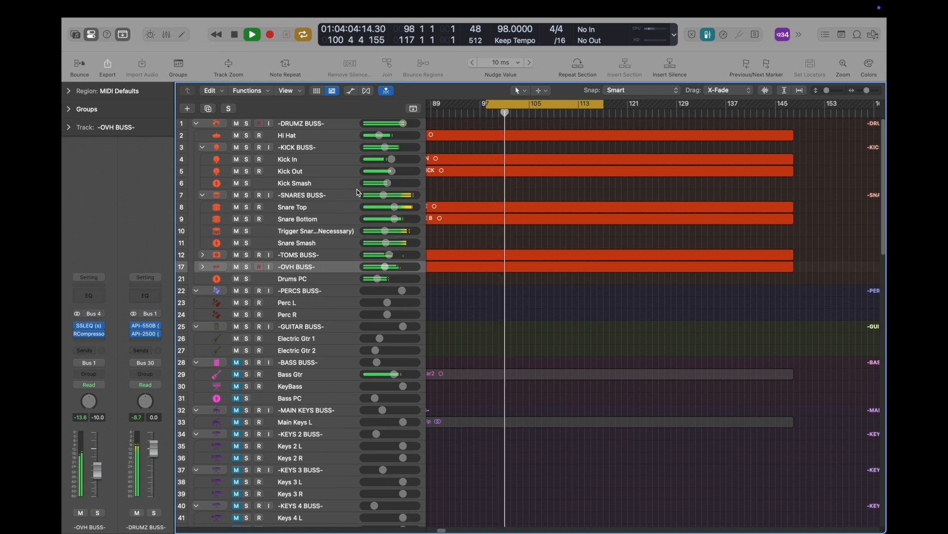
pyautogui.click(203, 254)
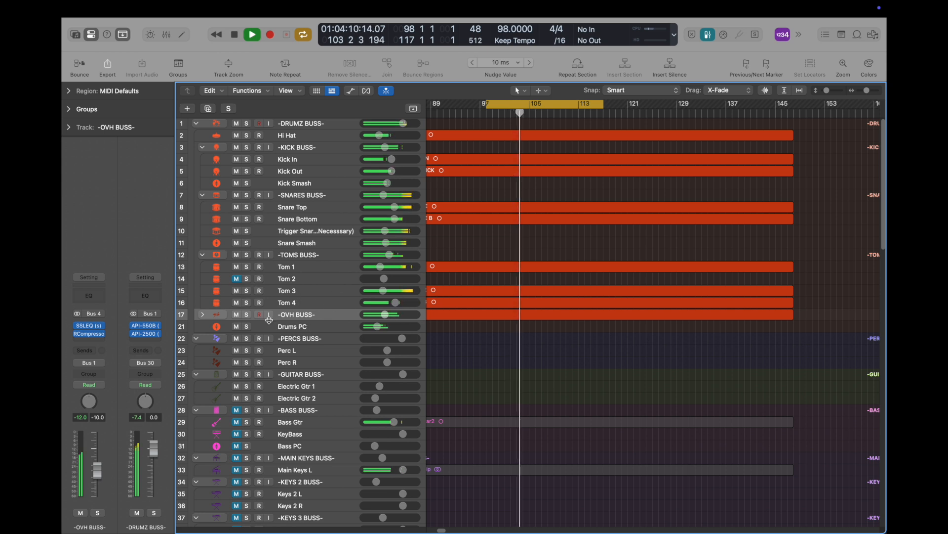
pyautogui.click(202, 314)
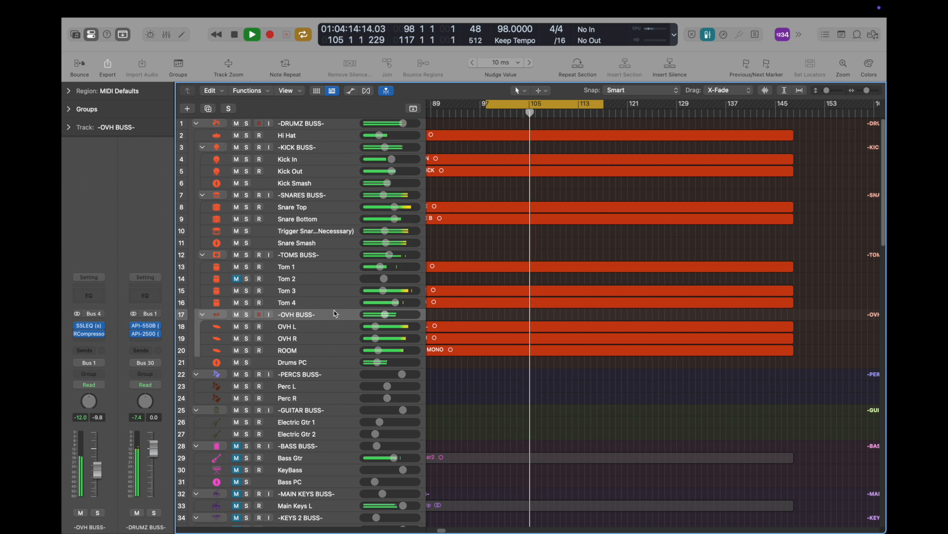
pyautogui.press('space')
# Step: Solo the -KICK BUSS- and play it, raise its volume to -8.2 dB and check its REQ 6 plug-in
pyautogui.click(315, 151)
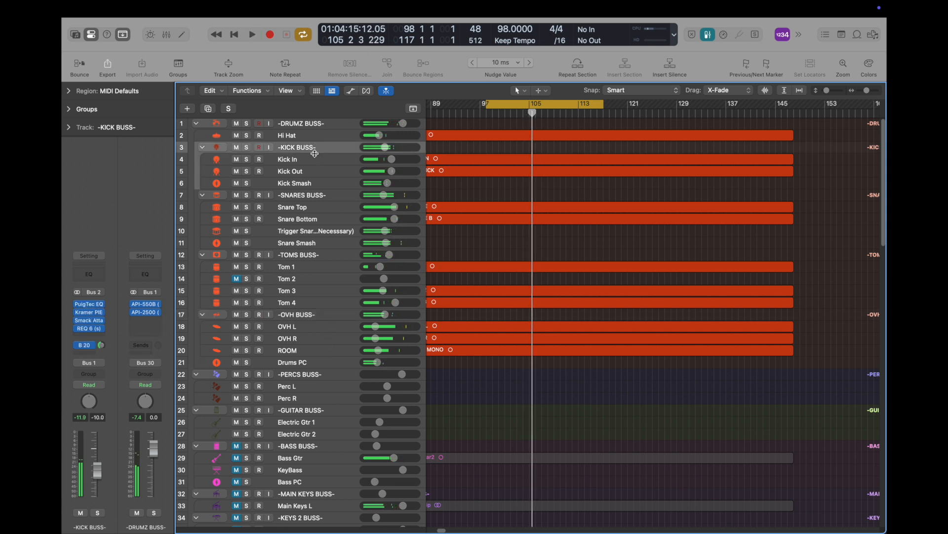
pyautogui.click(247, 147)
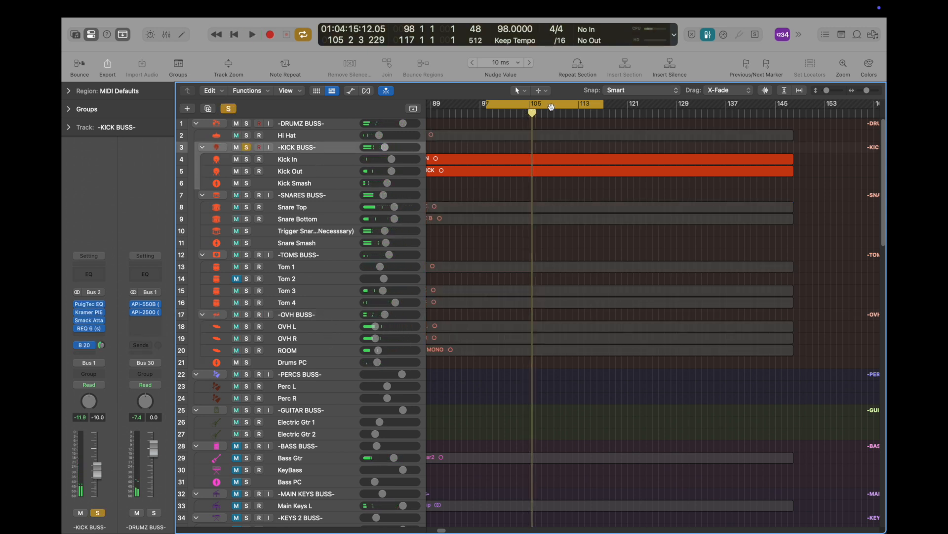
pyautogui.press('space')
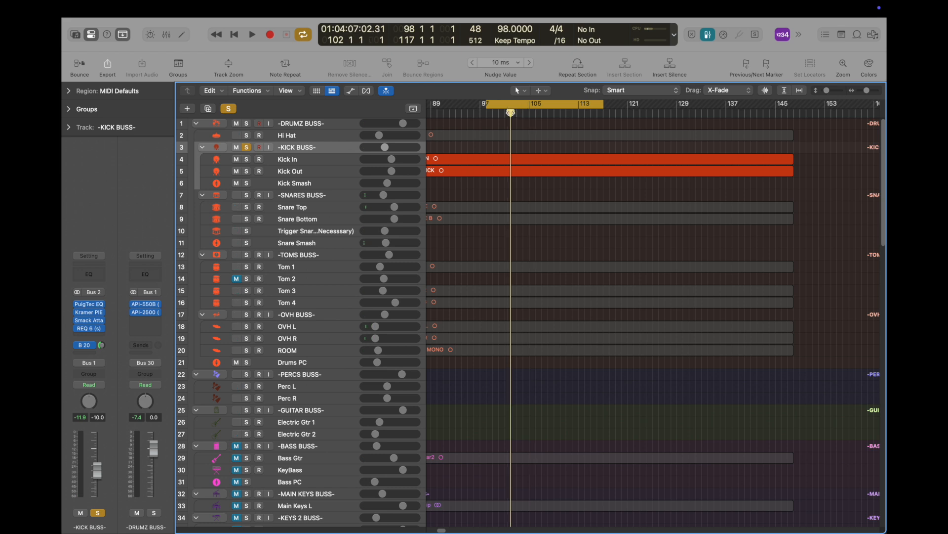
pyautogui.click(830, 92)
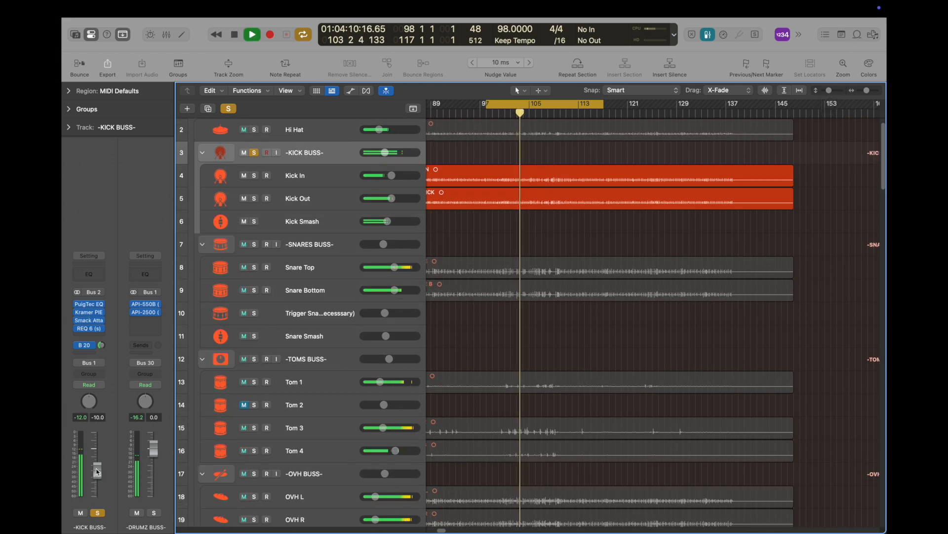
pyautogui.moveTo(93, 324)
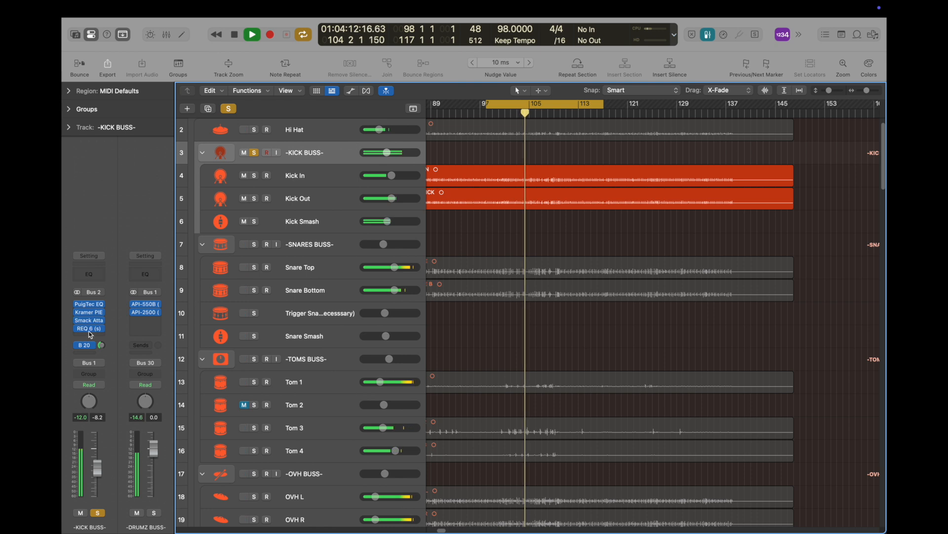
pyautogui.click(90, 329)
pyautogui.click(90, 329)
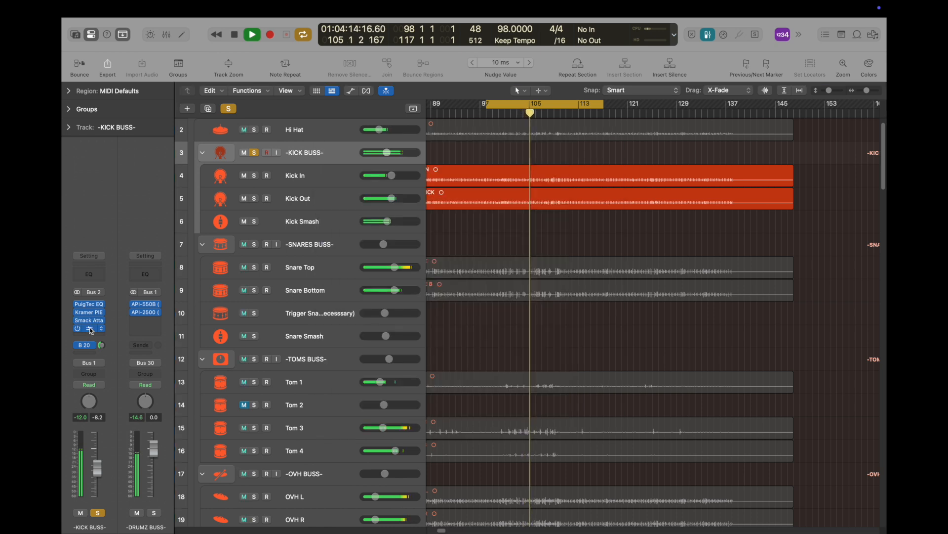
# Step: In the -KICK BUSS- PuigTec EQ, set the high-frequency boost to 7.4 and the attenuation selector to 10, comparing with the original settings
pyautogui.click(89, 304)
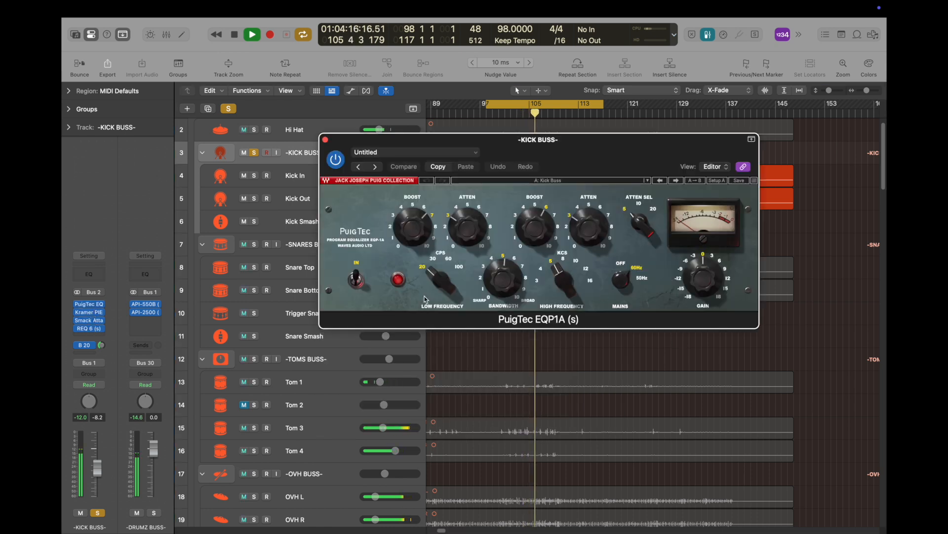
pyautogui.press('space')
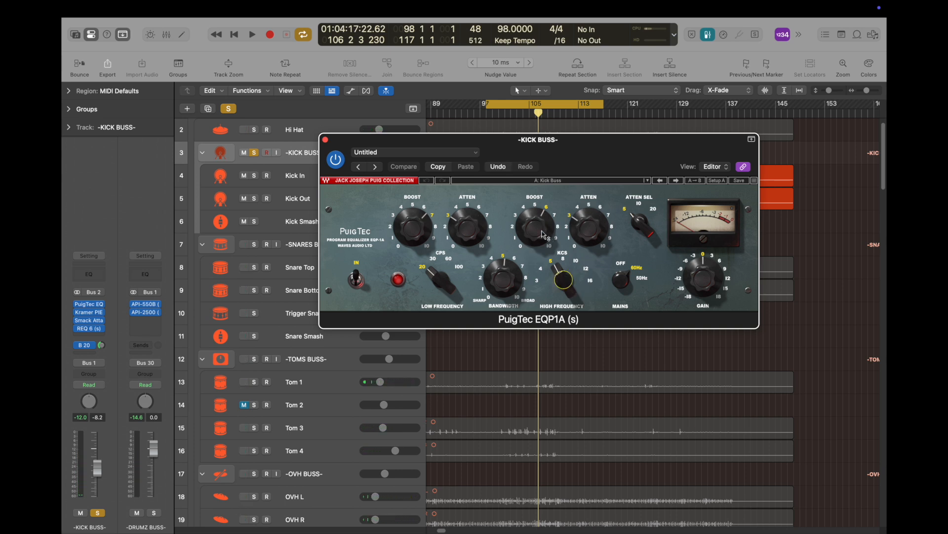
pyautogui.moveTo(538, 236); pyautogui.dragTo(534, 216)
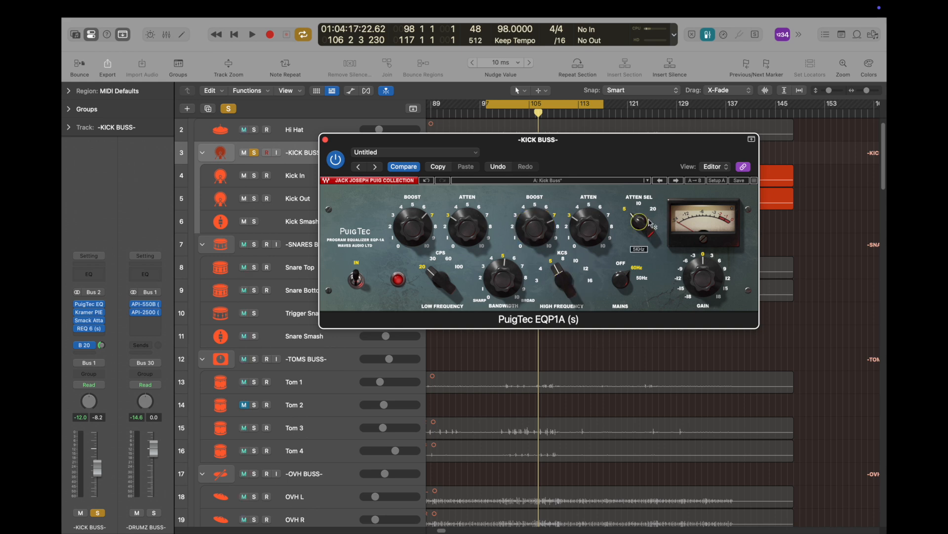
pyautogui.press('space')
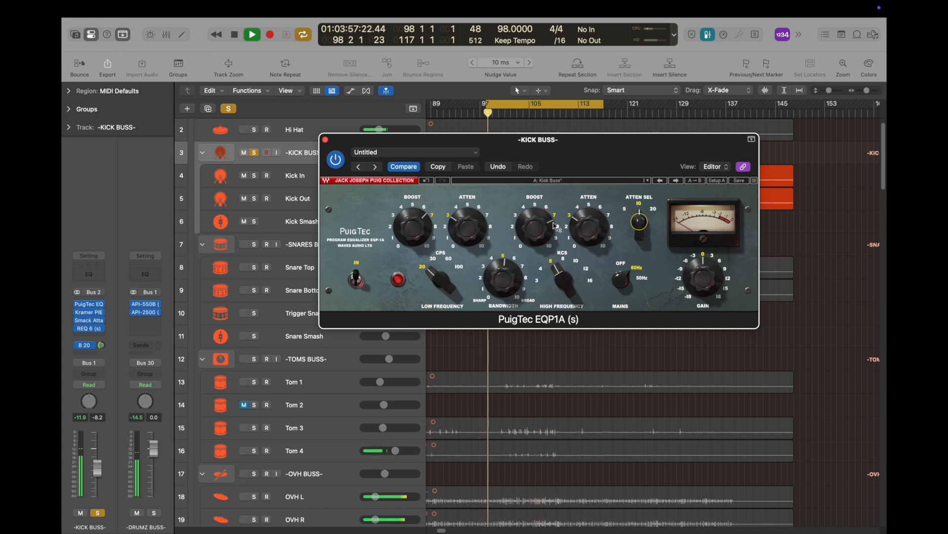
pyautogui.moveTo(549, 227); pyautogui.dragTo(548, 221)
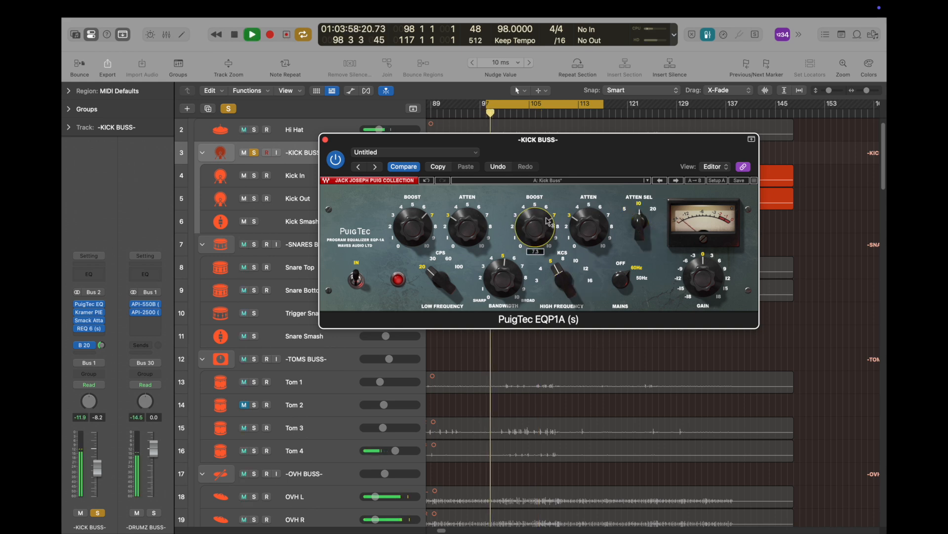
pyautogui.click(403, 167)
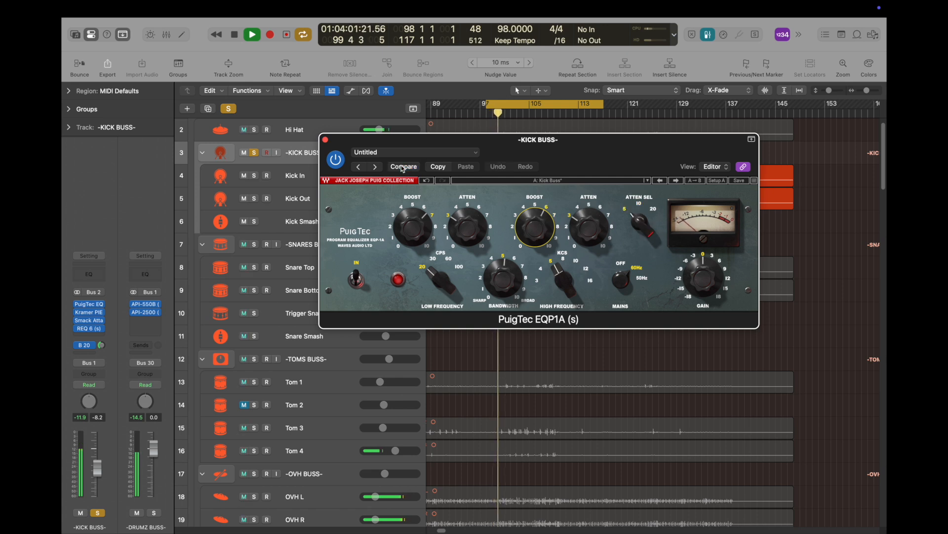
pyautogui.click(404, 167)
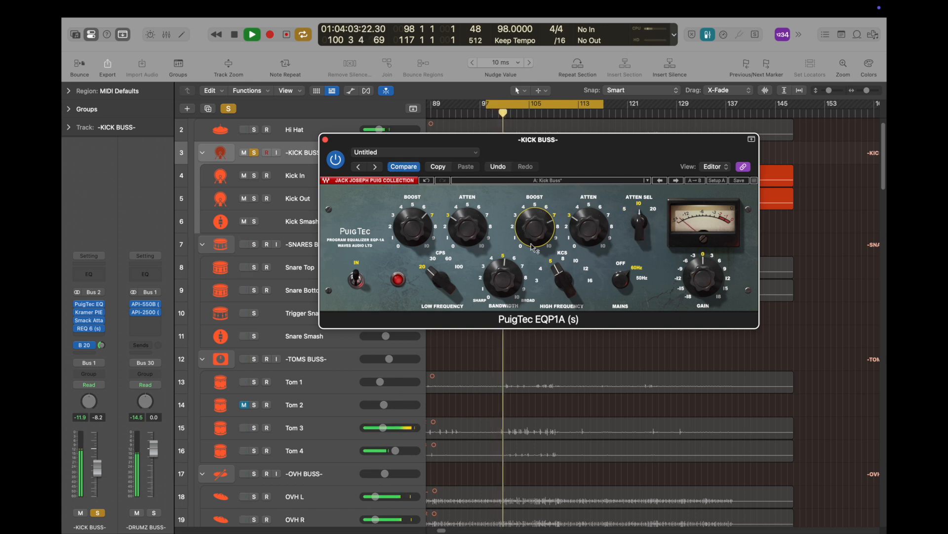
pyautogui.moveTo(540, 225)
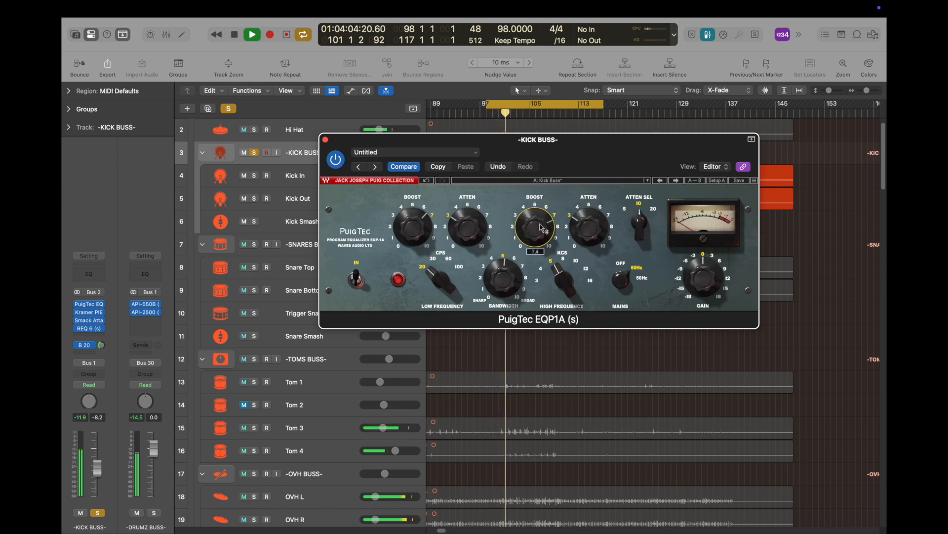
# Step: Unsolo the -KICK BUSS-, close its EQ, raise its volume to -6.2 dB and review the full kit's levels during playback
pyautogui.click(254, 153)
pyautogui.click(325, 140)
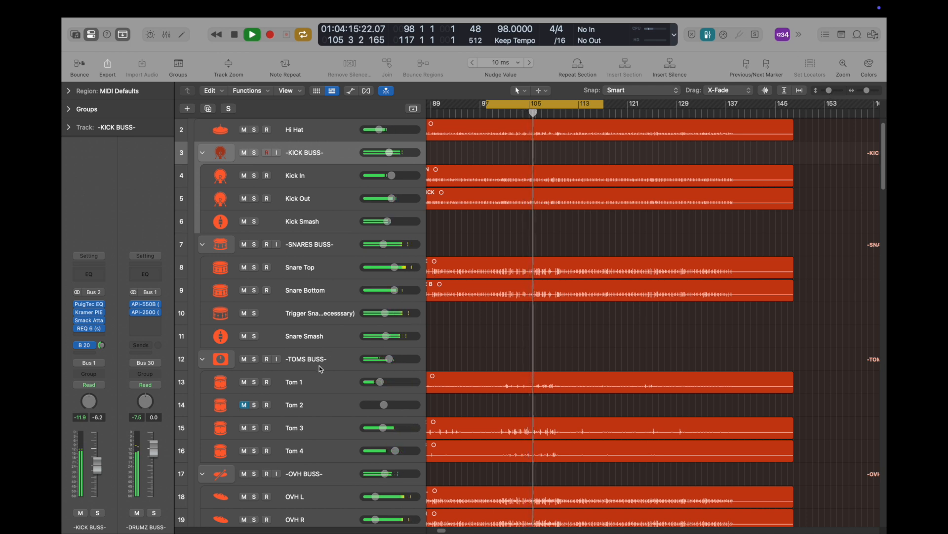
pyautogui.scroll(-3, 540, 277)
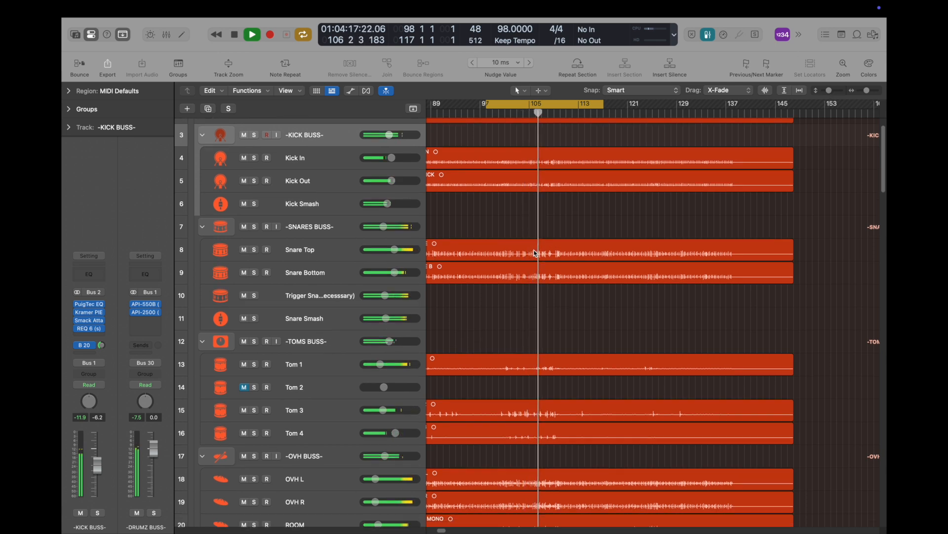
pyautogui.scroll(-5, 534, 253)
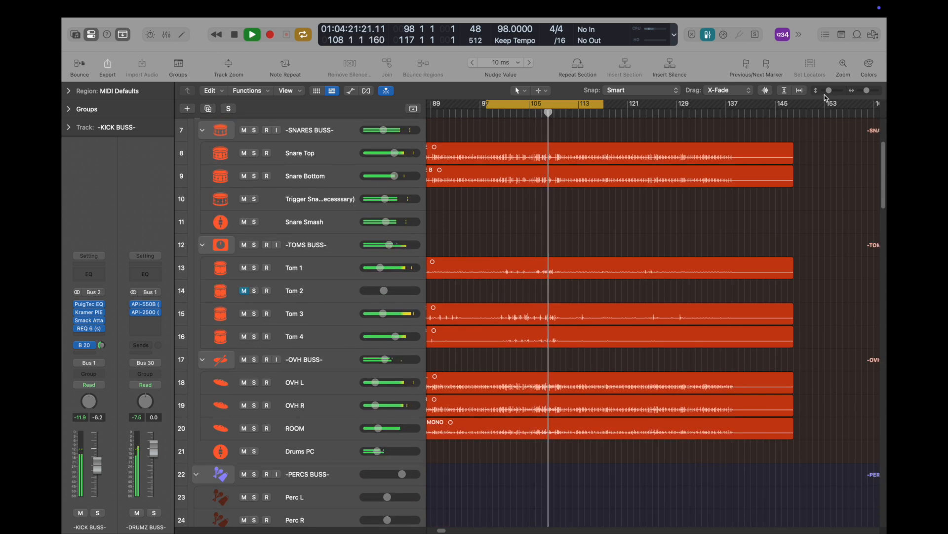
# Step: Stop playback, shrink the track heights, select all tracks from -DRUMZ BUSS- to Drums PC and show the mixer
pyautogui.moveTo(829, 90); pyautogui.dragTo(824, 90)
pyautogui.press('space')
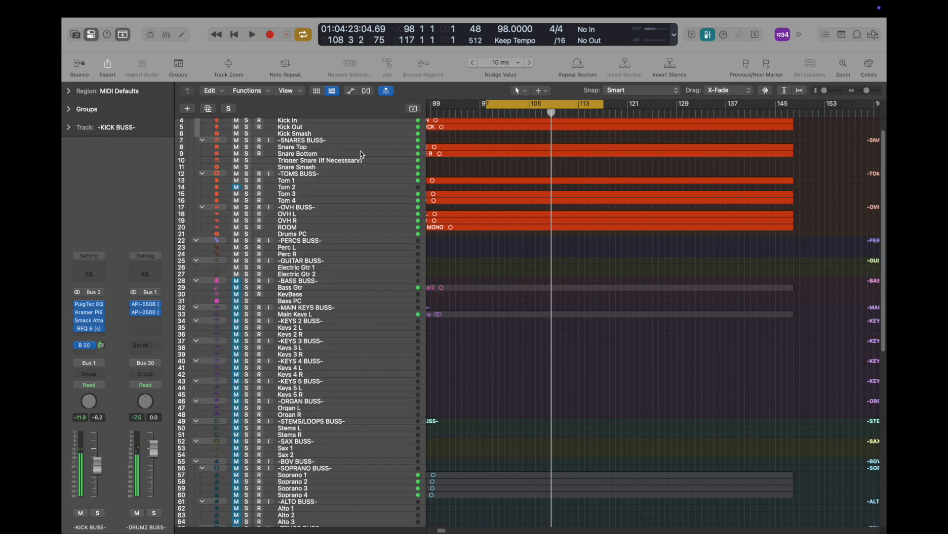
pyautogui.scroll(2, 370, 155)
pyautogui.click(363, 126)
pyautogui.click(366, 122)
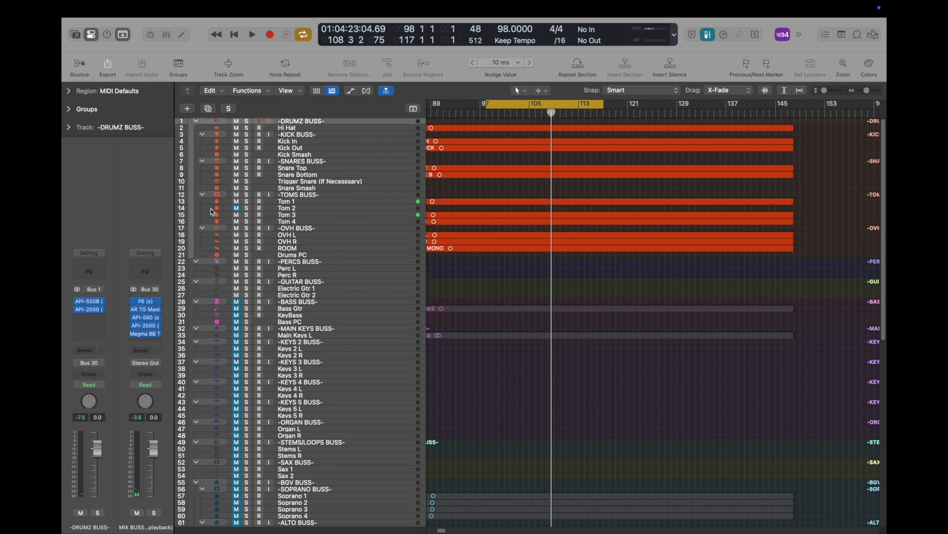
pyautogui.keyDown('shift'); pyautogui.click(326, 255); pyautogui.keyUp('shift')
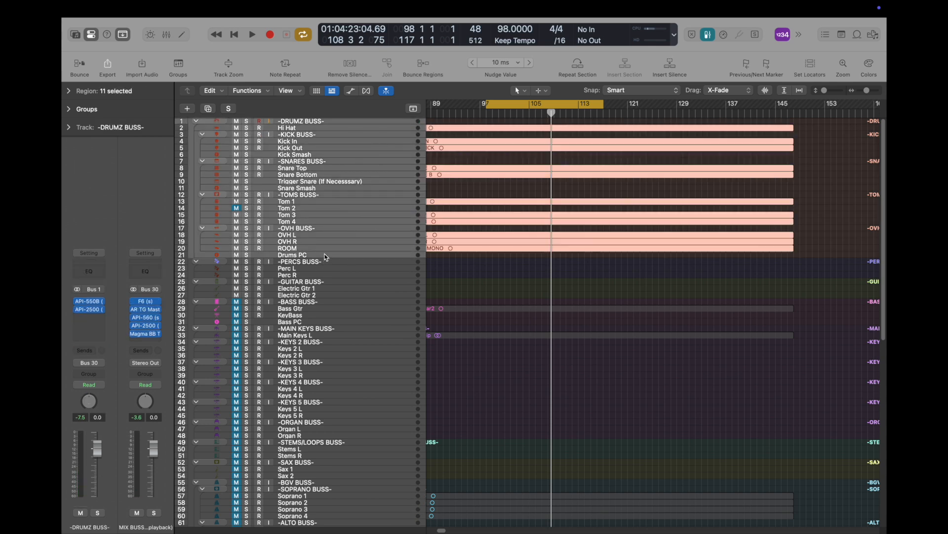
pyautogui.press('x')
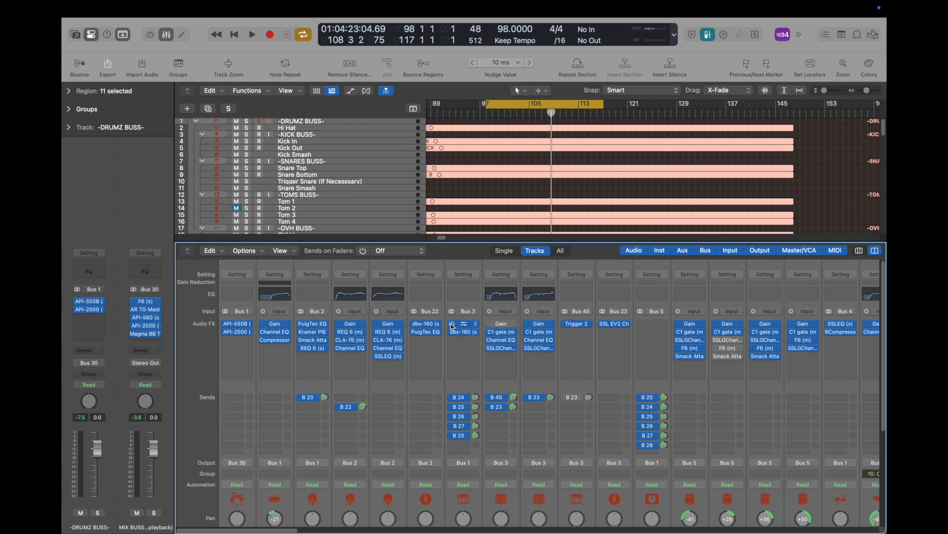
# Step: Examine the selected drum channels' plug-ins, sends, panning and fader levels in the mixer
pyautogui.scroll(-5, 697, 331)
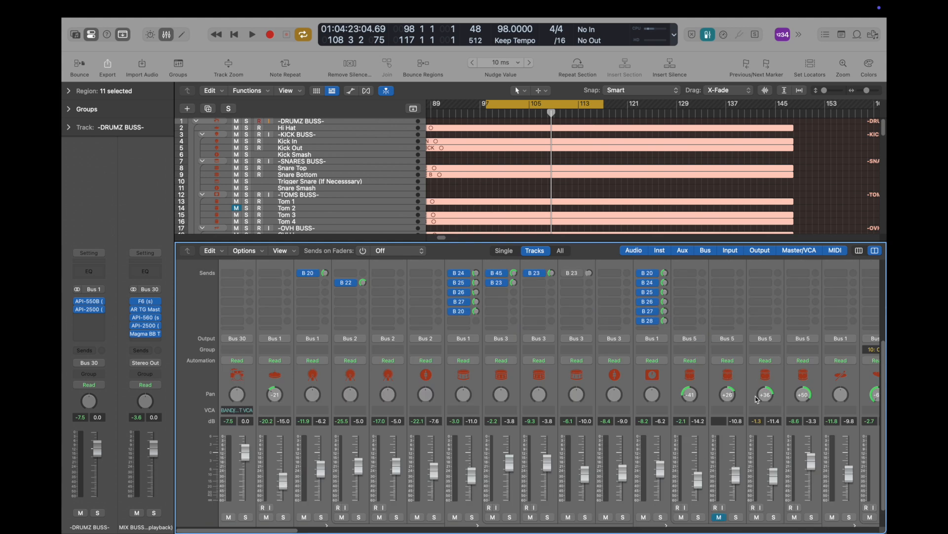
pyautogui.scroll(-2, 757, 399)
pyautogui.scroll(6, 756, 398)
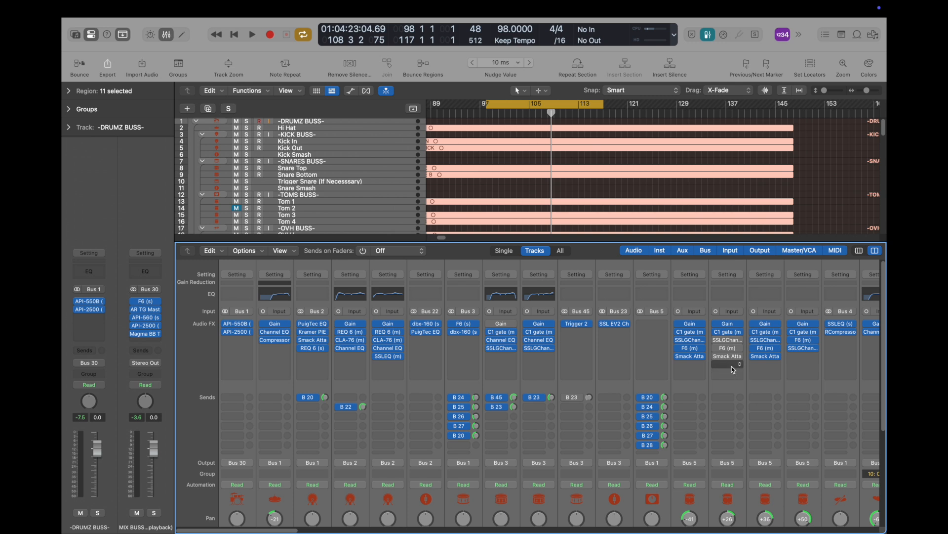
pyautogui.scroll(-6, 632, 351)
pyautogui.scroll(6, 574, 379)
pyautogui.scroll(-2, 575, 378)
pyautogui.scroll(-6, 574, 378)
pyautogui.scroll(8, 573, 371)
pyautogui.scroll(-6, 602, 395)
pyautogui.scroll(6, 602, 395)
pyautogui.hscroll(-2, 599, 395)
pyautogui.hscroll(2, 328, 338)
# Step: Bypass all plug-ins and sends on the selected drum channels
pyautogui.click(376, 324)
pyautogui.moveTo(338, 332); pyautogui.dragTo(340, 407)
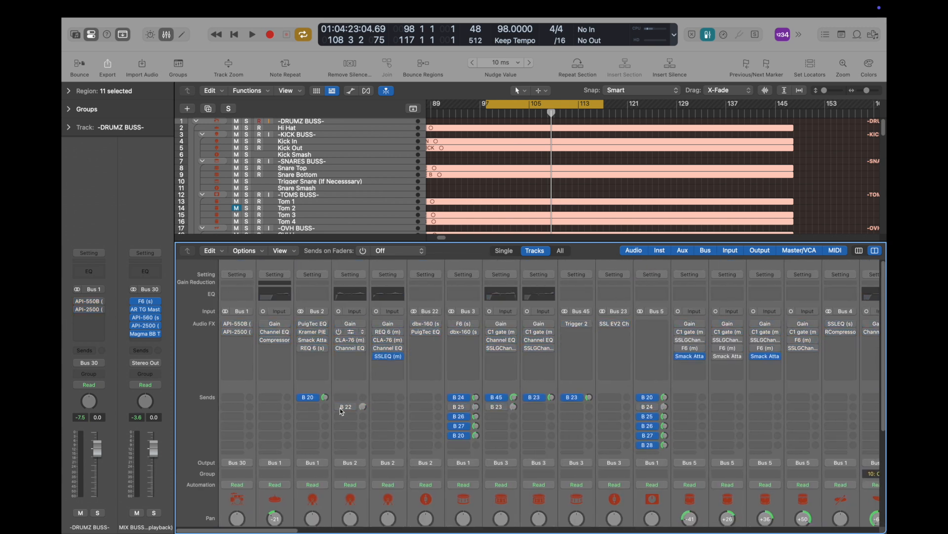
pyautogui.keyDown('alt'); pyautogui.click(301, 397); pyautogui.keyUp('alt')
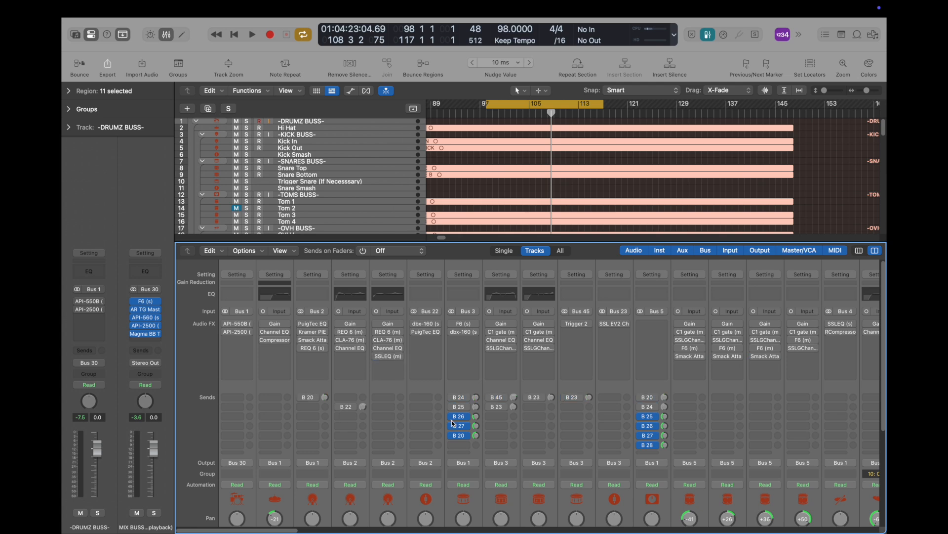
pyautogui.scroll(-5, 644, 447)
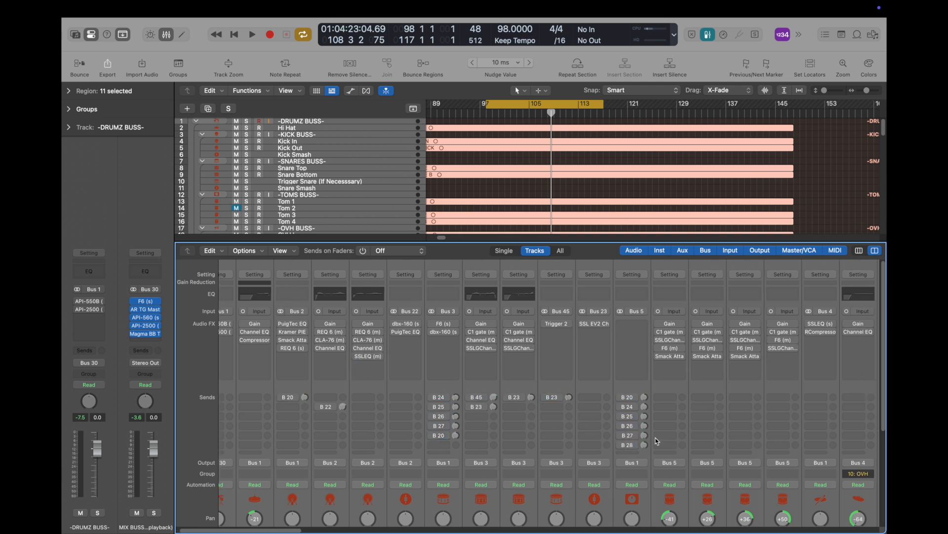
pyautogui.scroll(5, 650, 430)
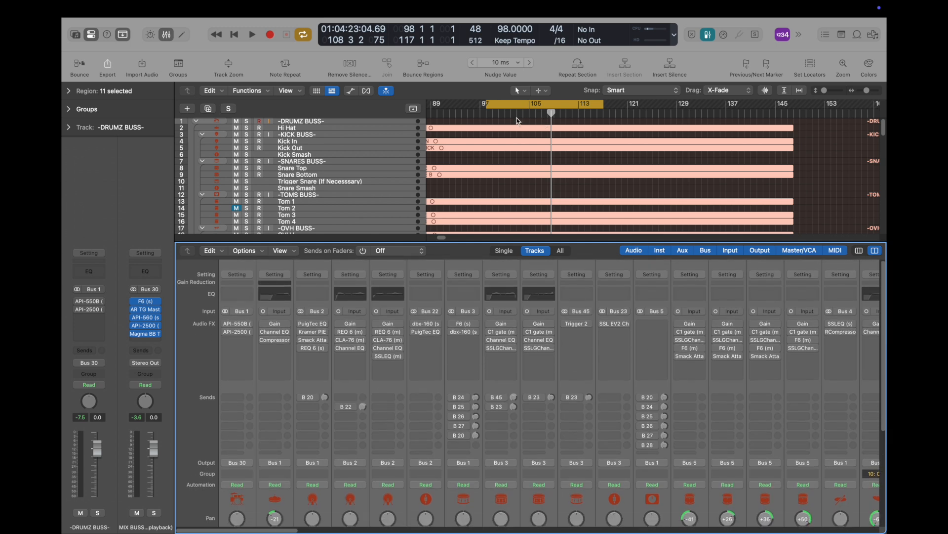
# Step: Play the unprocessed drums from about bar 104 and stop after a short listen
pyautogui.doubleClick(526, 114)
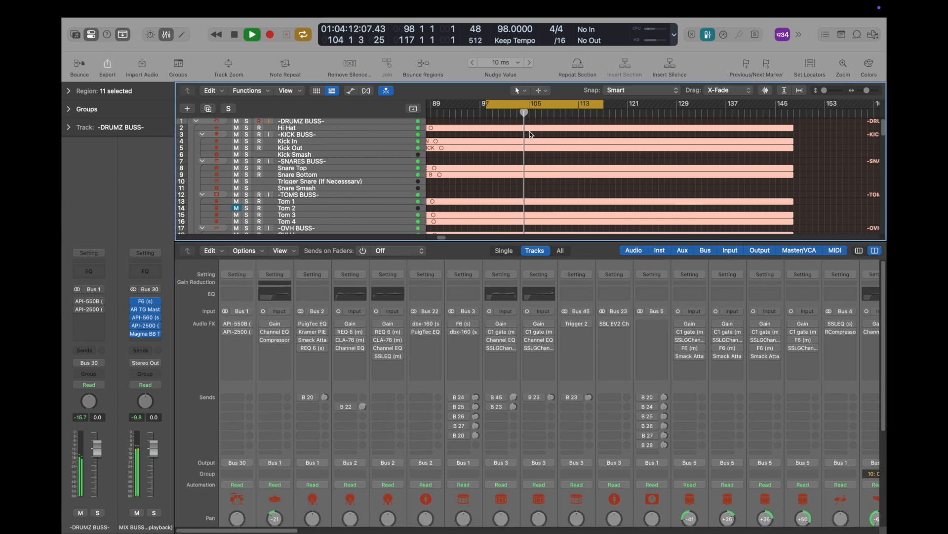
pyautogui.scroll(-5, 626, 283)
pyautogui.scroll(5, 624, 285)
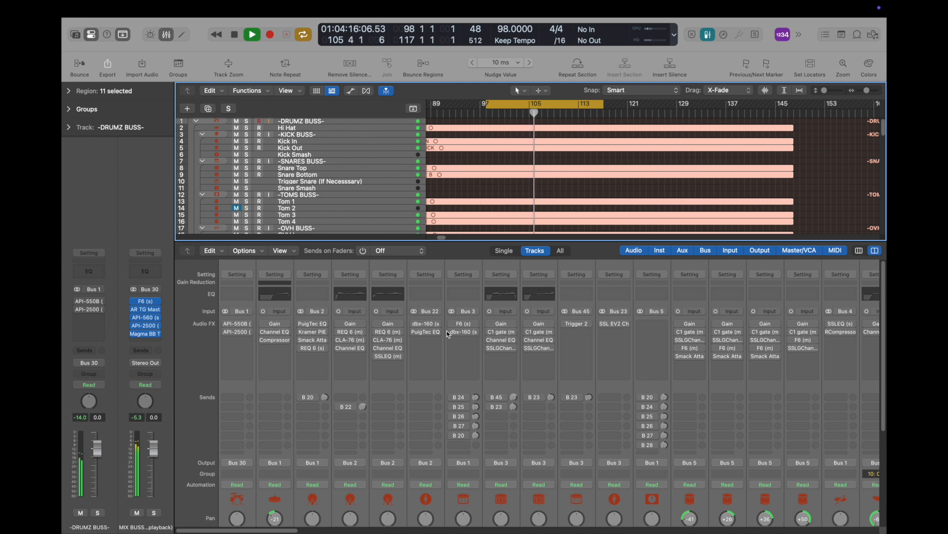
pyautogui.press('space')
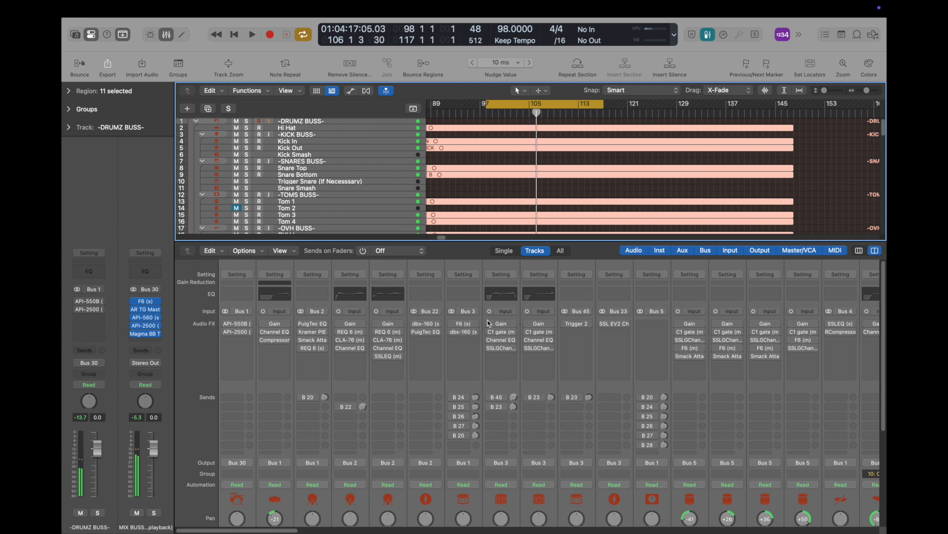
# Step: Re-enable all plug-ins and sends on the selected drum channels, including the -SNARES BUSS- and -TOMS BUSS- sends
pyautogui.moveTo(489, 324); pyautogui.dragTo(492, 408)
pyautogui.click(453, 416)
pyautogui.click(452, 425)
pyautogui.click(453, 436)
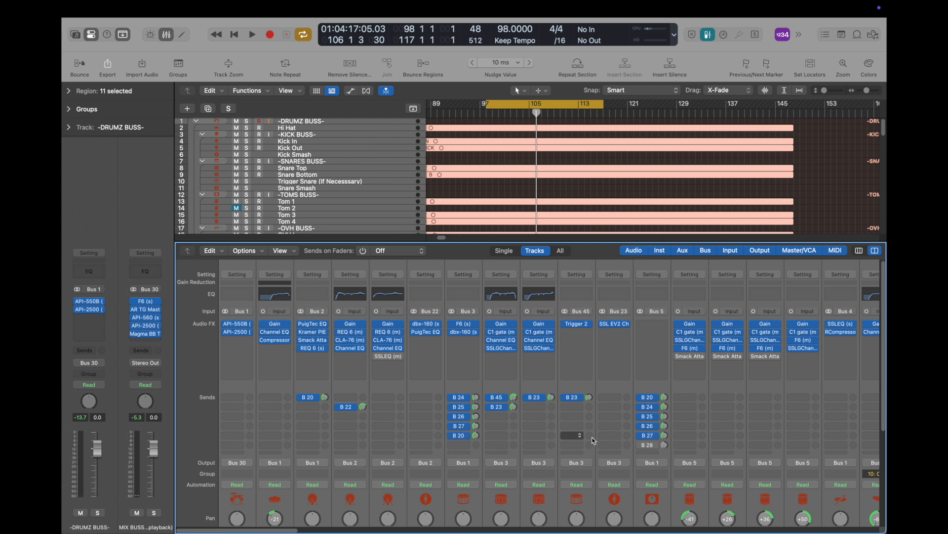
pyautogui.click(643, 444)
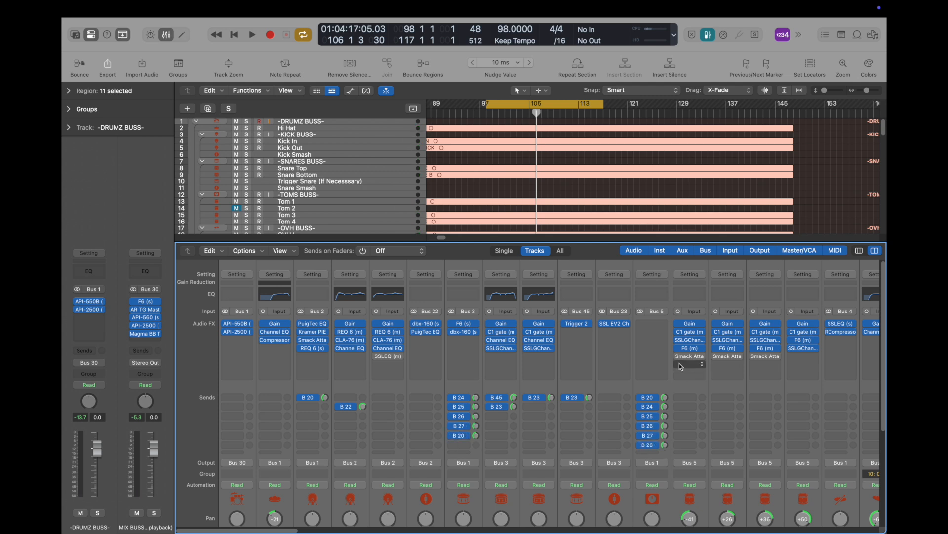
pyautogui.scroll(-3, 639, 371)
pyautogui.scroll(1, 640, 371)
pyautogui.hscroll(10, 641, 371)
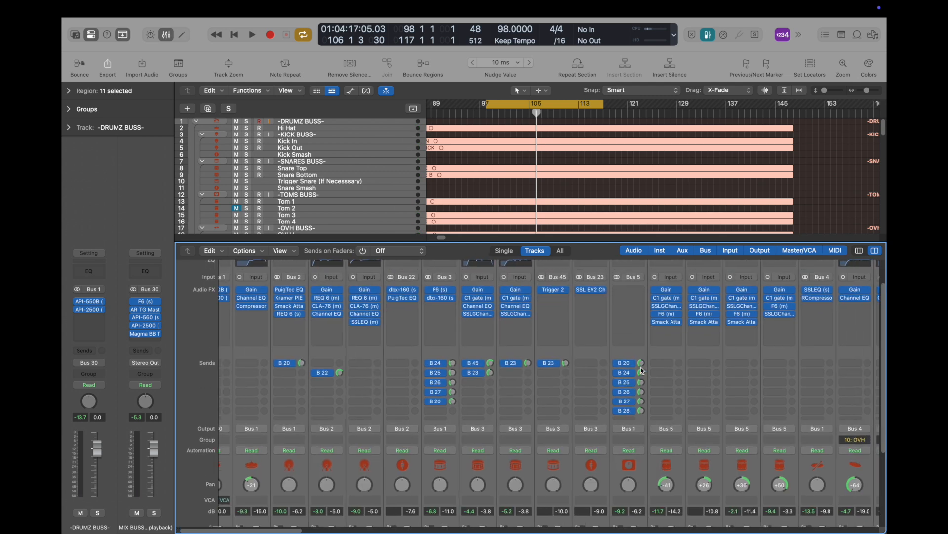
pyautogui.hscroll(-10, 644, 370)
# Step: Play the processed drums from about bar 105, hide the mixer, select the Kick In track and stop playback
pyautogui.click(530, 113)
pyautogui.press('space')
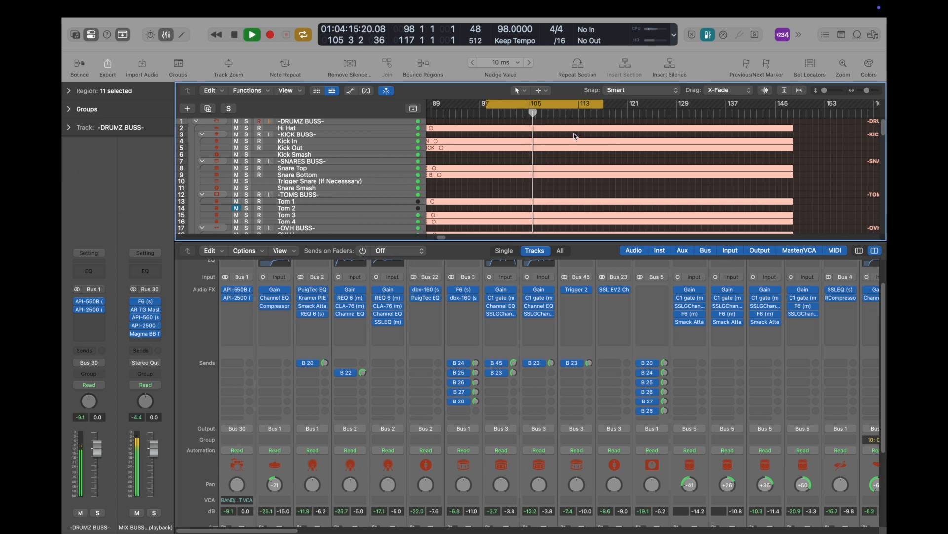
pyautogui.press('x')
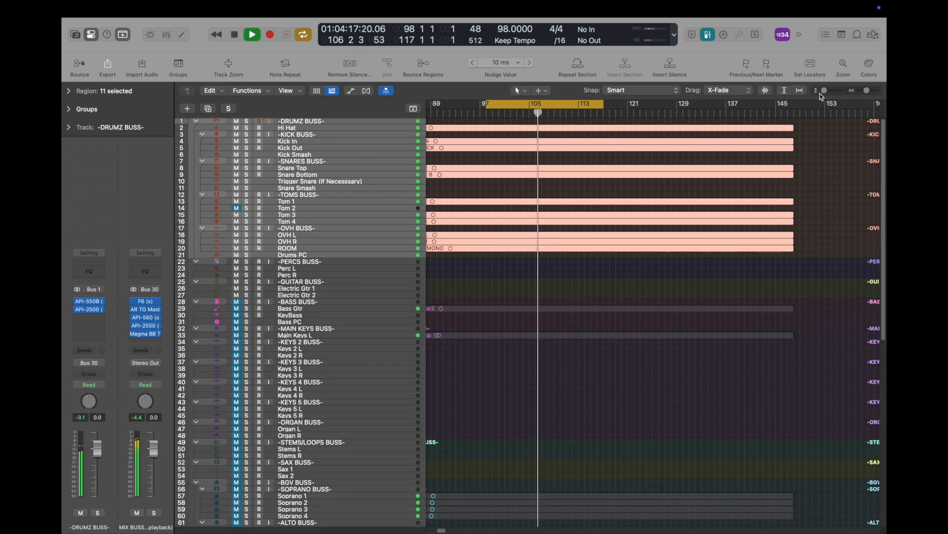
pyautogui.click(336, 140)
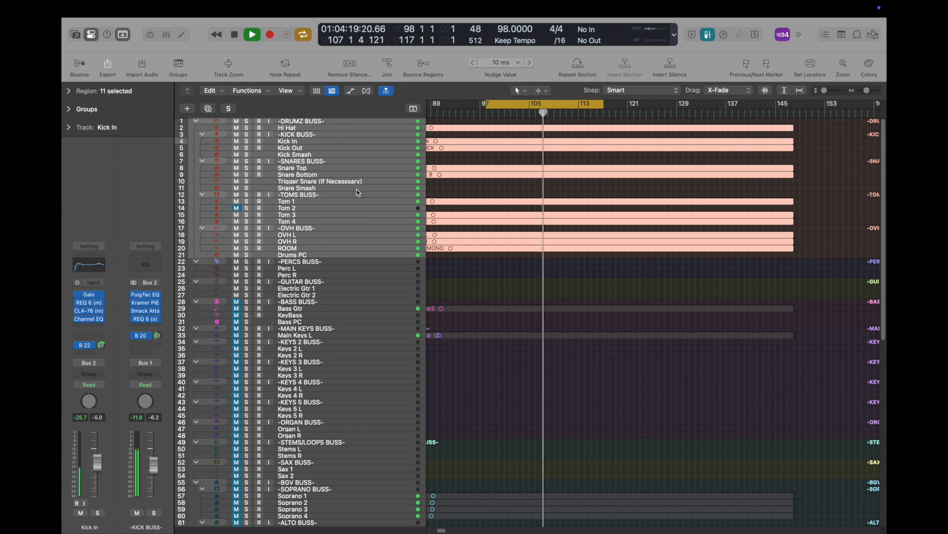
pyautogui.press('space')
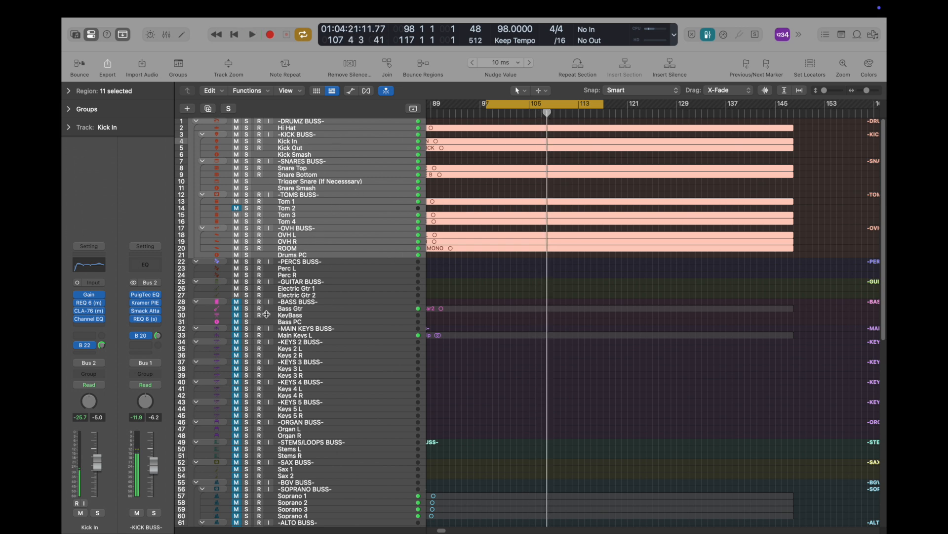
# Step: Unmute the bass and main keys tracks from -BASS BUSS- through Main Keys L and play the cycled section with the drums
pyautogui.moveTo(237, 303); pyautogui.dragTo(237, 338)
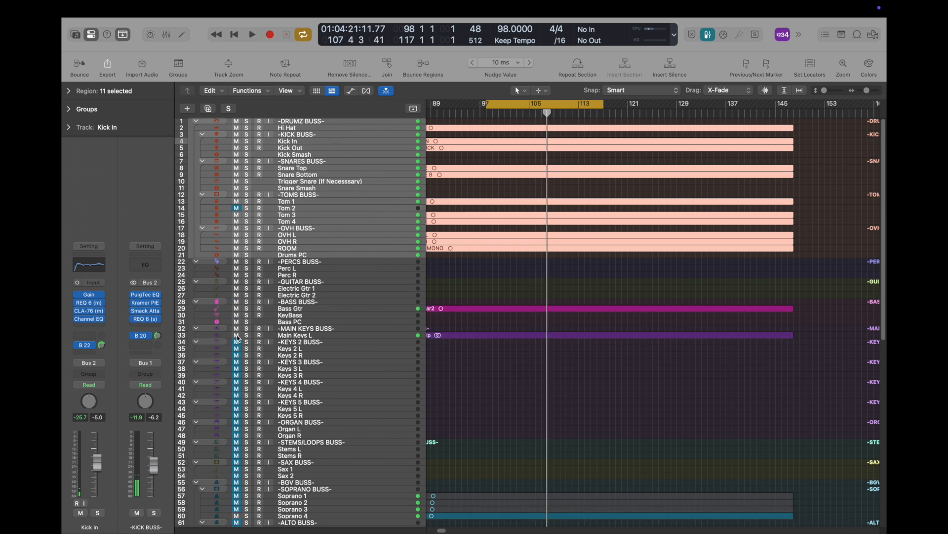
pyautogui.press('space')
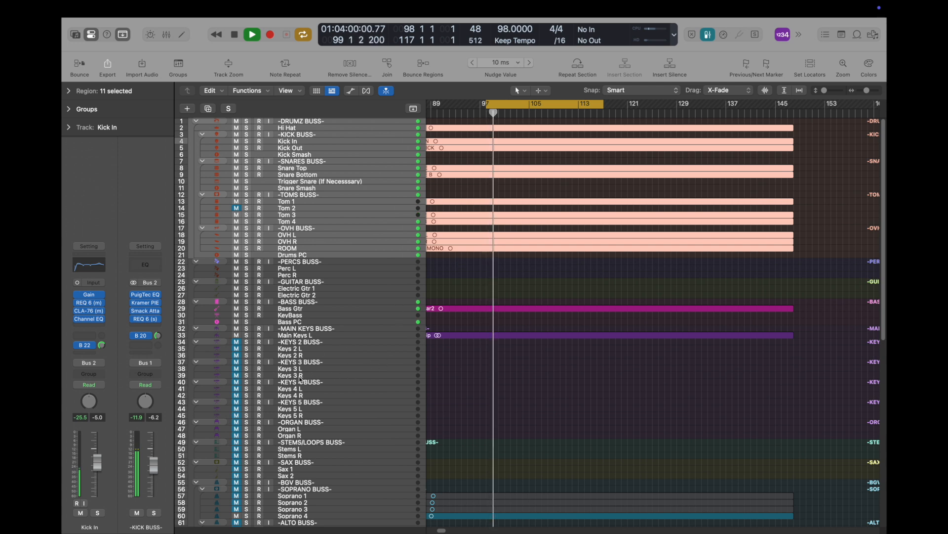
pyautogui.scroll(-5, 280, 368)
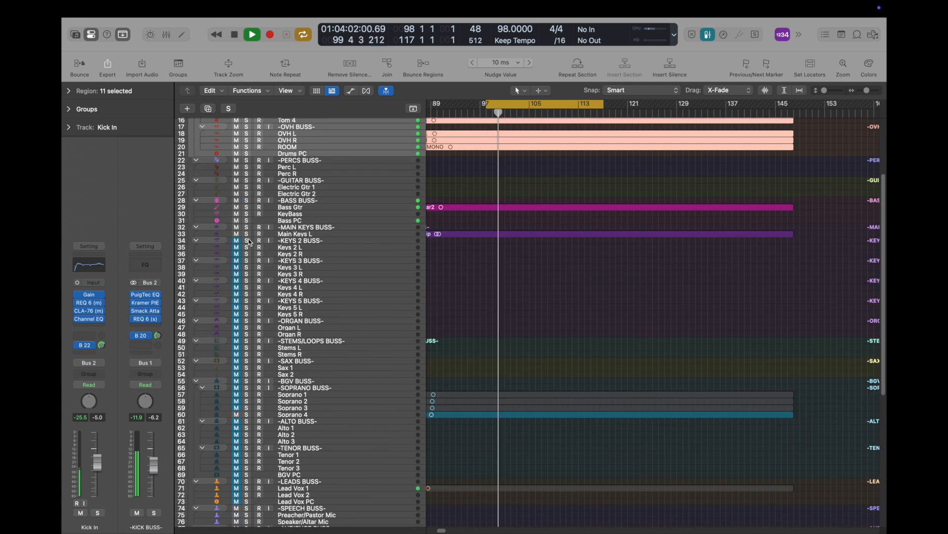
# Step: Select Main Keys L, enlarge the tracks and play from about bar 72 to review the keys and bass waveforms and levels
pyautogui.click(326, 234)
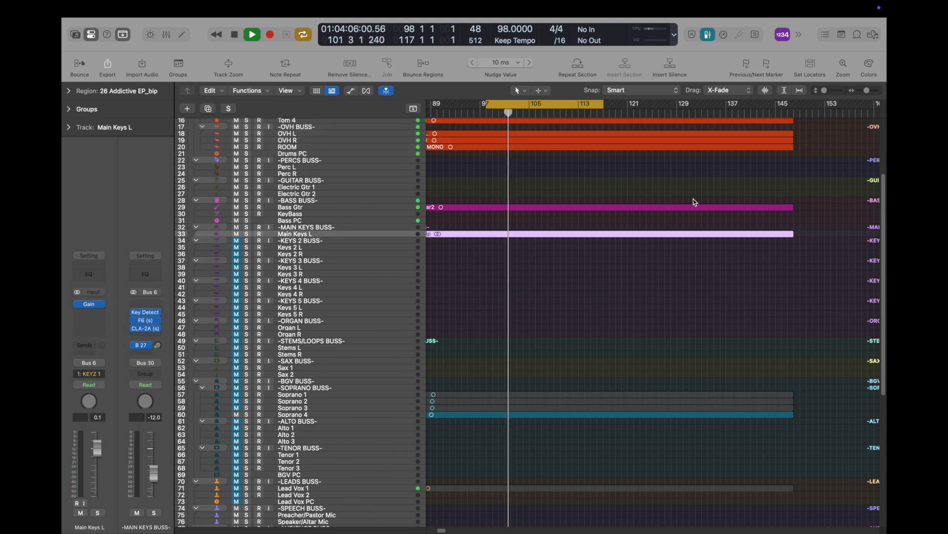
pyautogui.scroll(-10, 655, 217)
pyautogui.scroll(10, 536, 217)
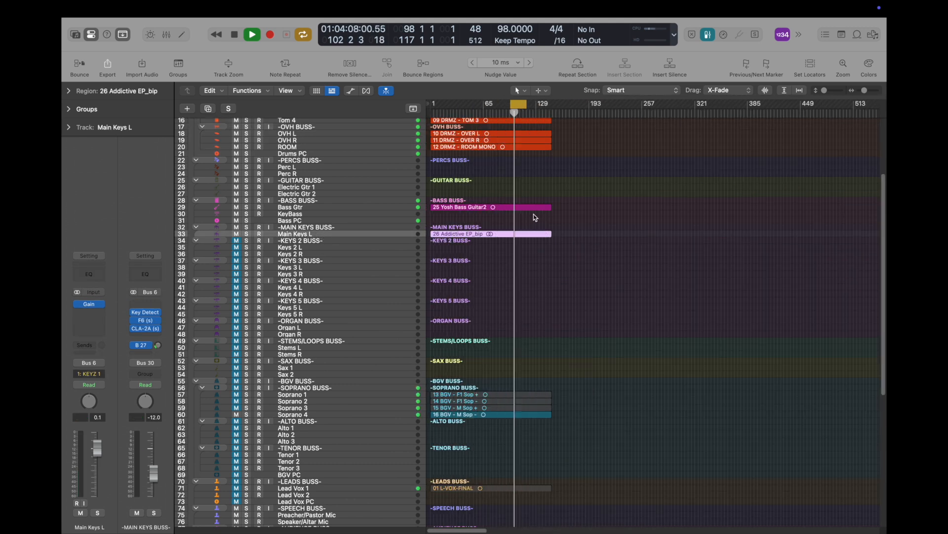
pyautogui.moveTo(825, 90); pyautogui.dragTo(835, 90)
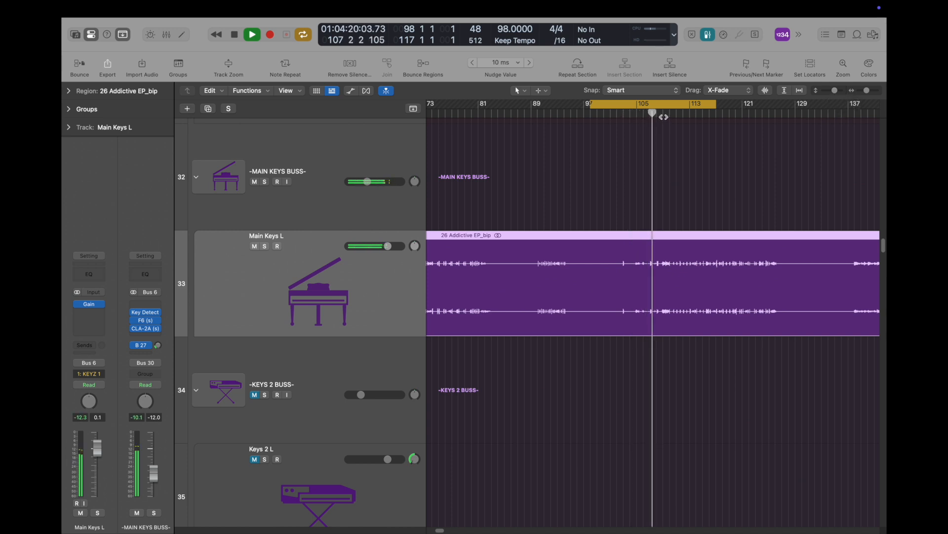
pyautogui.press('super+Left')
pyautogui.press('super+Left')
pyautogui.press('super+Left')
pyautogui.press('super+Left')
pyautogui.press('super+Left')
pyautogui.click(563, 112)
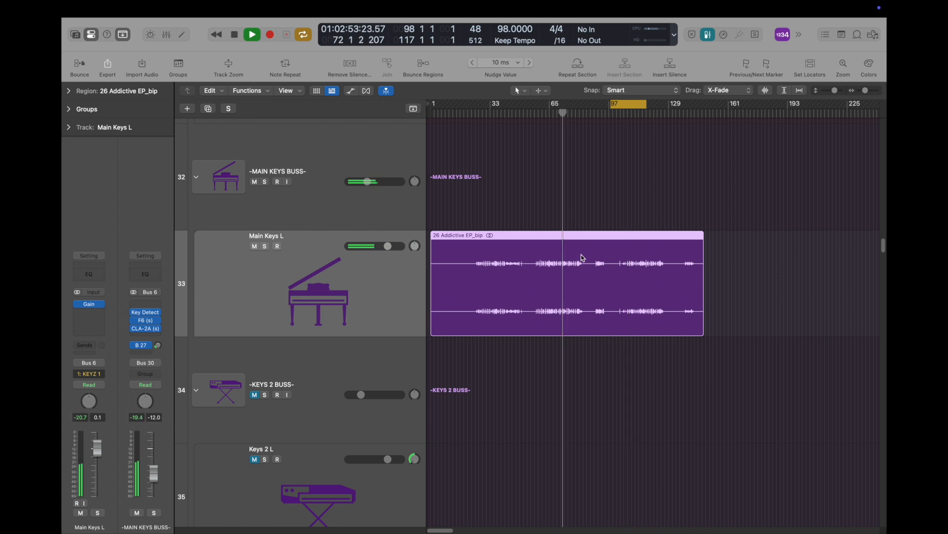
pyautogui.scroll(-3, 582, 257)
pyautogui.scroll(10, 582, 257)
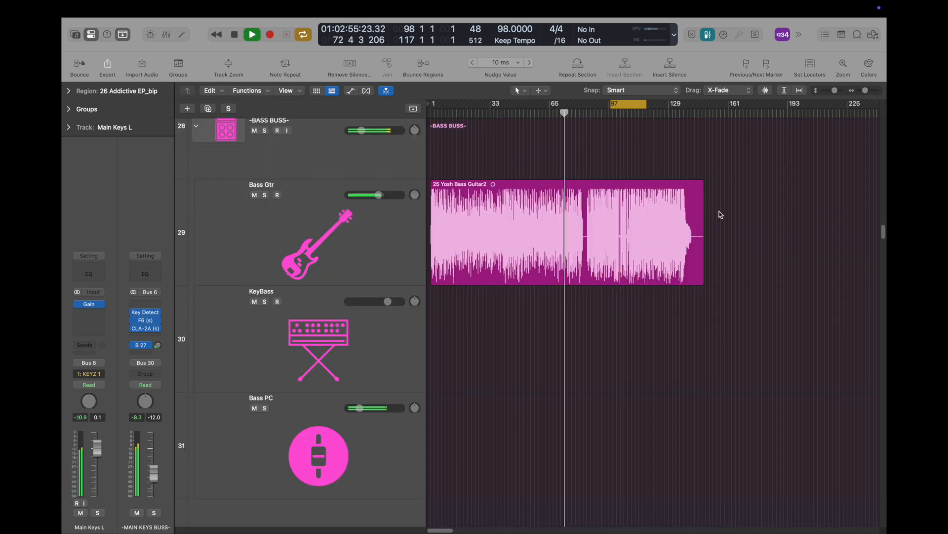
# Step: Shrink the track heights, unmute -BGV BUSS-, -SOPRANO BUSS- and Soprano 1 to 4, and restart playback
pyautogui.moveTo(835, 90); pyautogui.dragTo(792, 99)
pyautogui.scroll(-10, 514, 241)
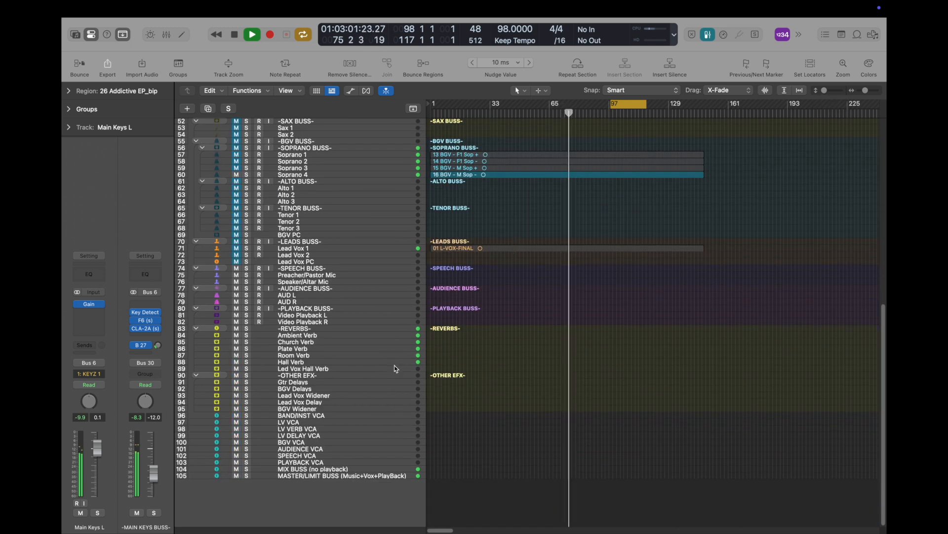
pyautogui.scroll(8, 390, 346)
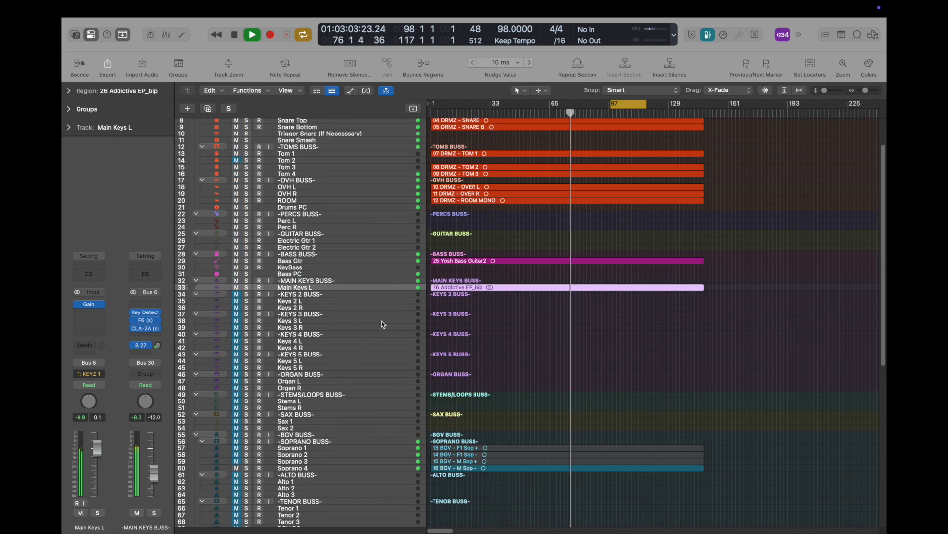
pyautogui.press('space')
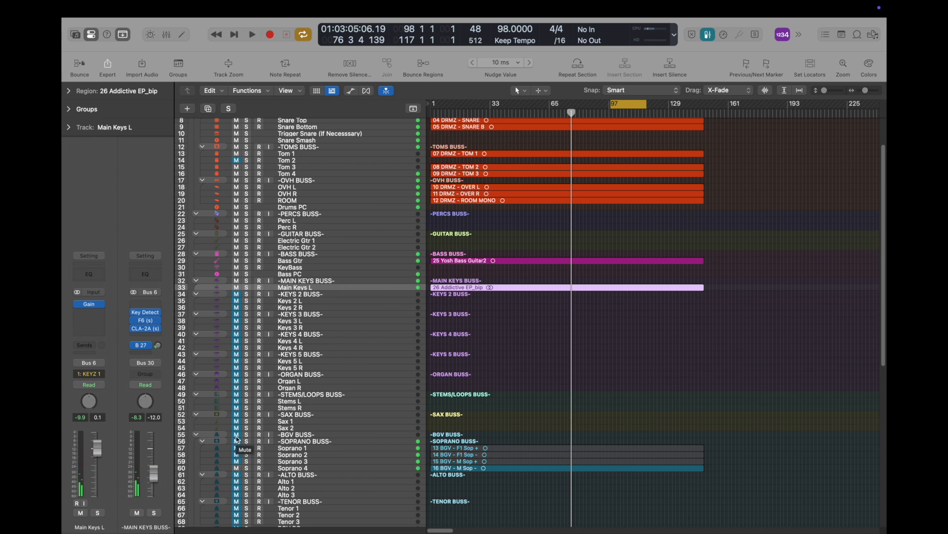
pyautogui.moveTo(236, 441); pyautogui.dragTo(237, 467)
pyautogui.press('space')
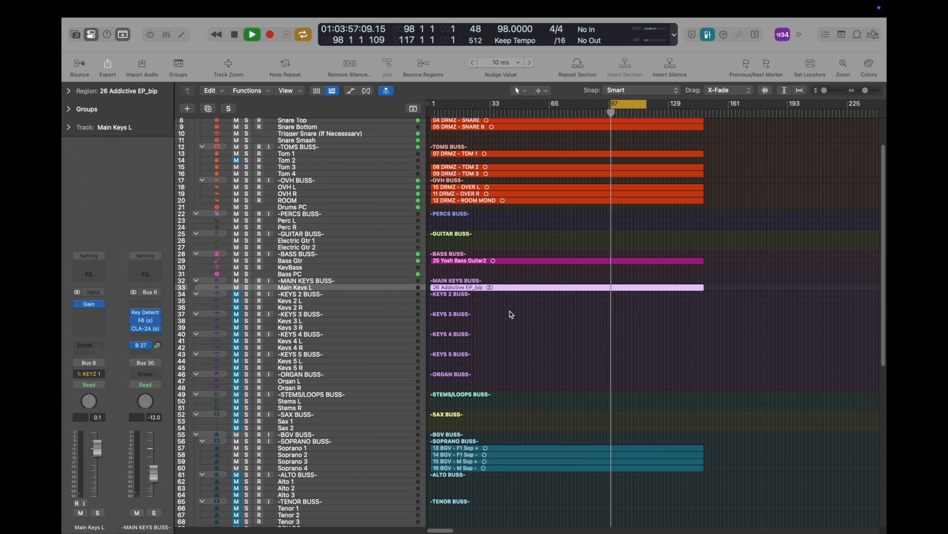
# Step: Enlarge the tracks and play from about bar 65 to review the soprano background vocals and their levels
pyautogui.moveTo(826, 91); pyautogui.dragTo(834, 92)
pyautogui.scroll(-20, 665, 267)
pyautogui.scroll(-3, 665, 273)
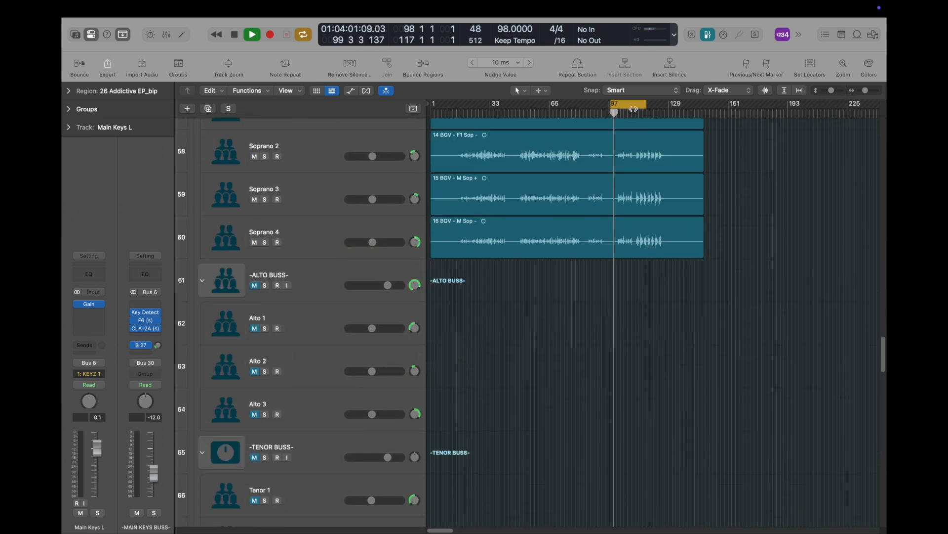
pyautogui.click(549, 113)
pyautogui.scroll(12, 570, 269)
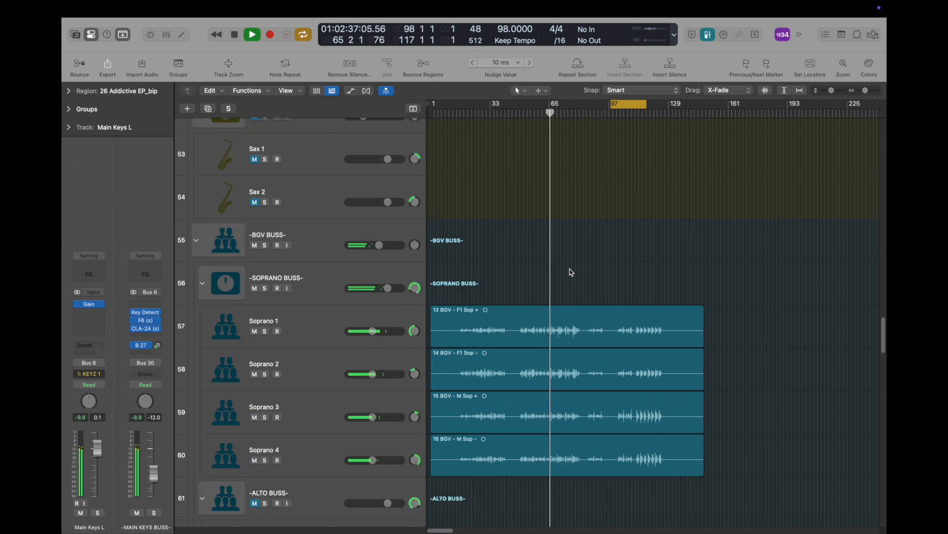
pyautogui.scroll(-9, 636, 257)
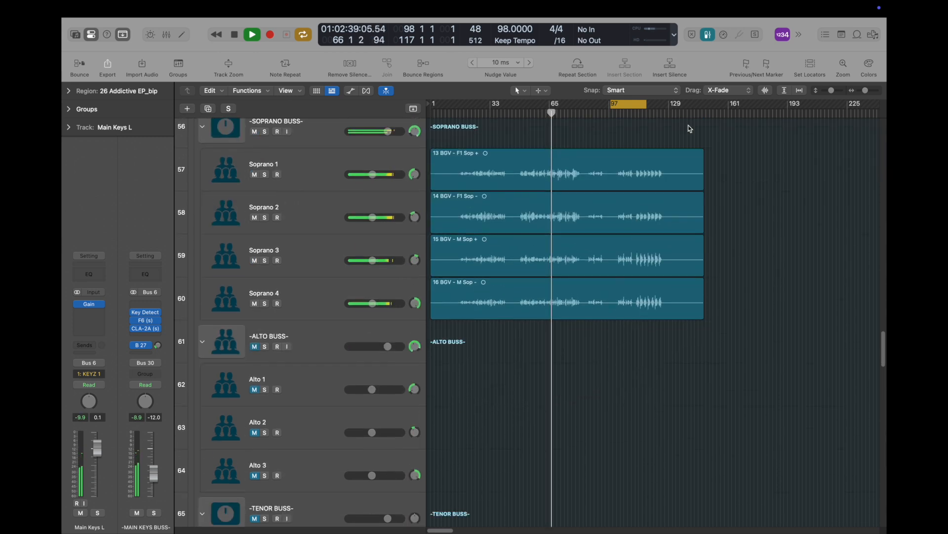
# Step: Turn off the cycle range, reduce the track heights and stop playback
pyautogui.click(633, 104)
pyautogui.moveTo(832, 90); pyautogui.dragTo(828, 92)
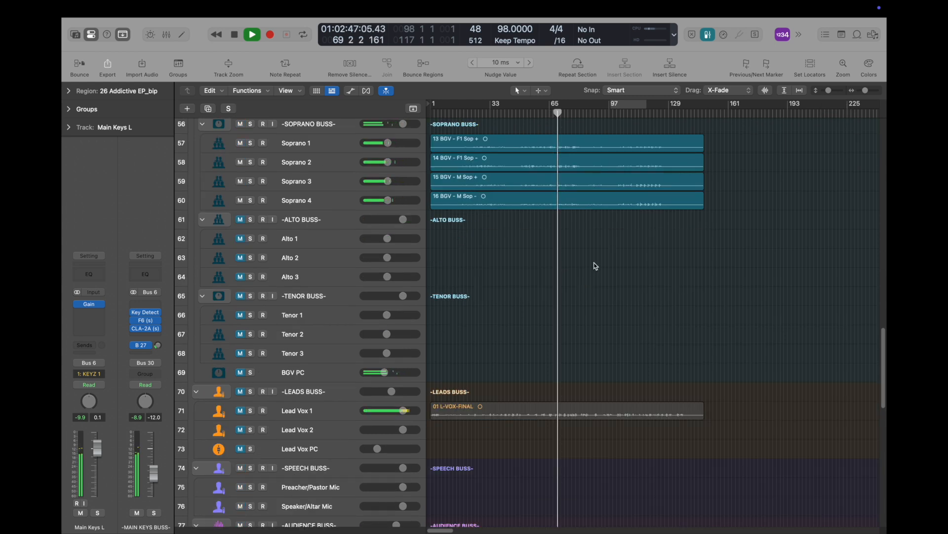
pyautogui.press('space')
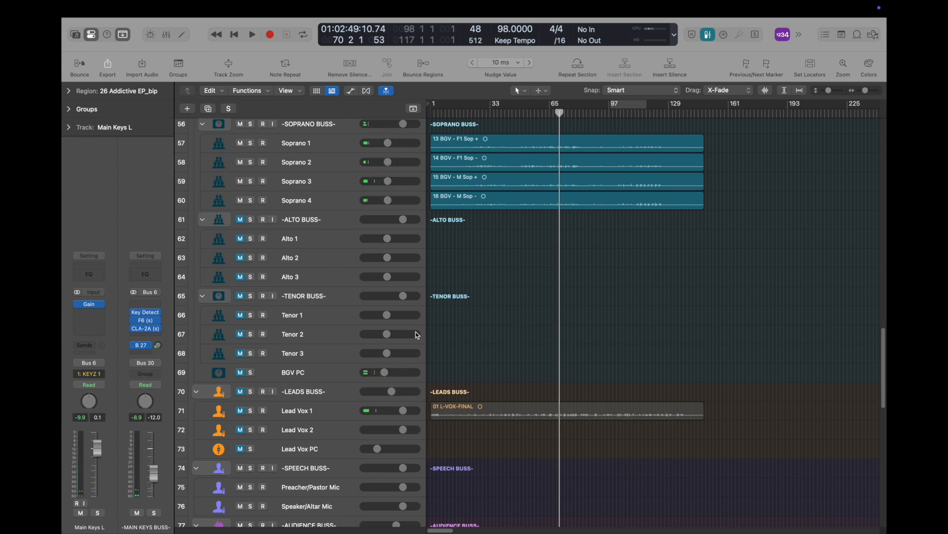
# Step: Examine the guitar recordings in the GTRS folder of SUPERNATURAL MIX FILES and the Electric Gtr tracks under -GUITAR BUSS-, then close the file browser
pyautogui.scroll(15, 633, 289)
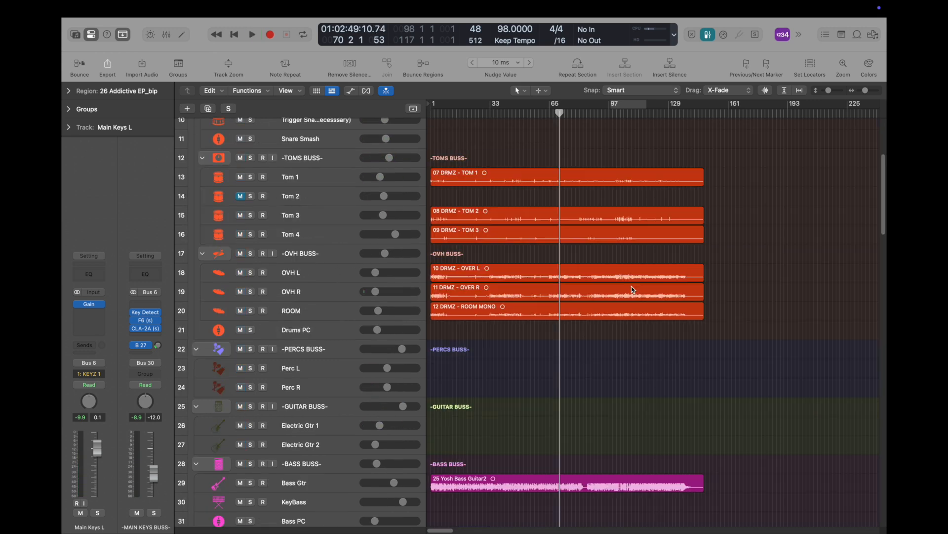
pyautogui.click(873, 35)
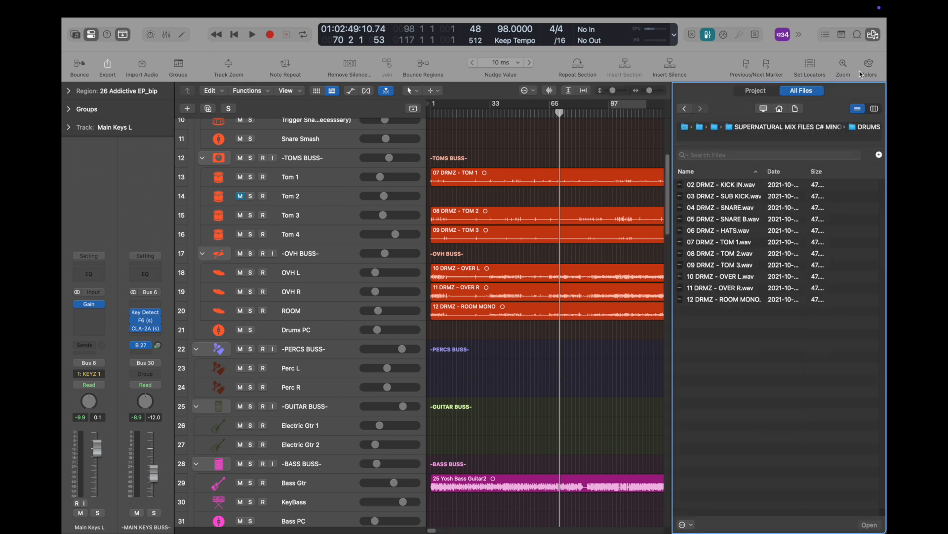
pyautogui.click(780, 125)
pyautogui.doubleClick(713, 230)
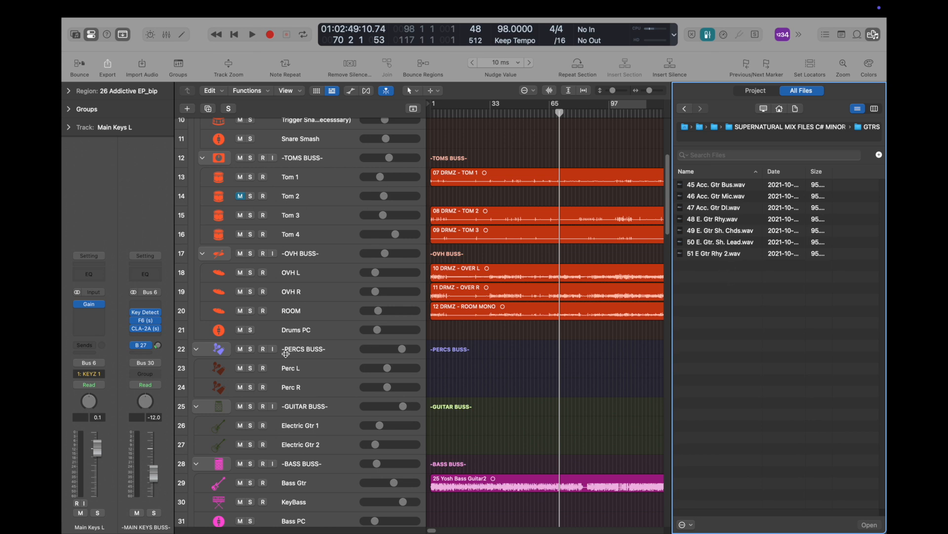
pyautogui.scroll(-5, 306, 355)
pyautogui.click(313, 253)
pyautogui.click(313, 269)
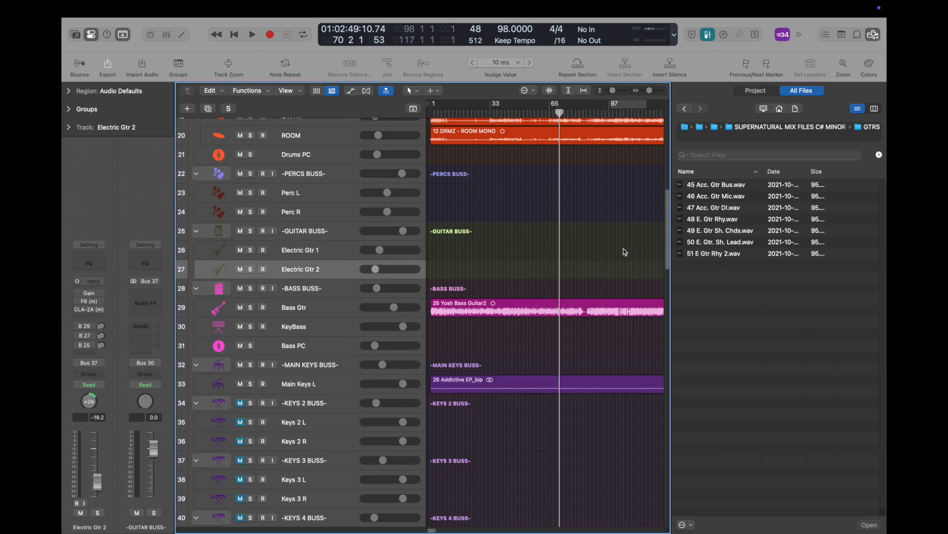
pyautogui.scroll(10, 461, 326)
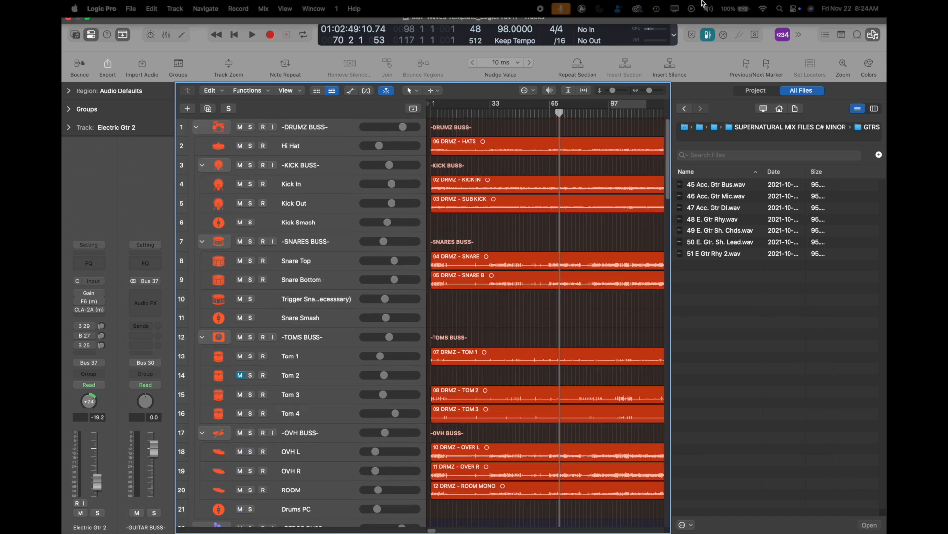
pyautogui.click(880, 35)
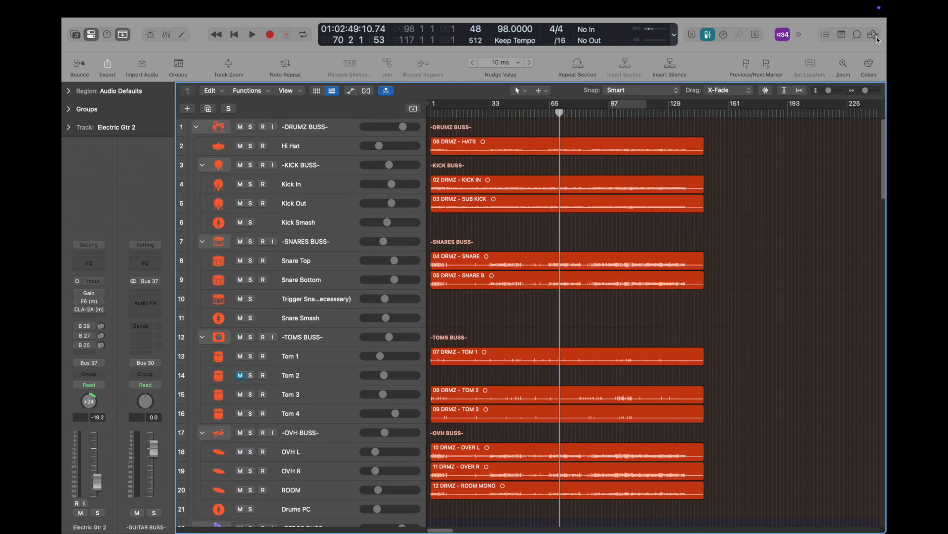
# Step: Play the mix briefly from bar 100 and reduce the track heights to the minimum for an overview of all tracks
pyautogui.click(613, 113)
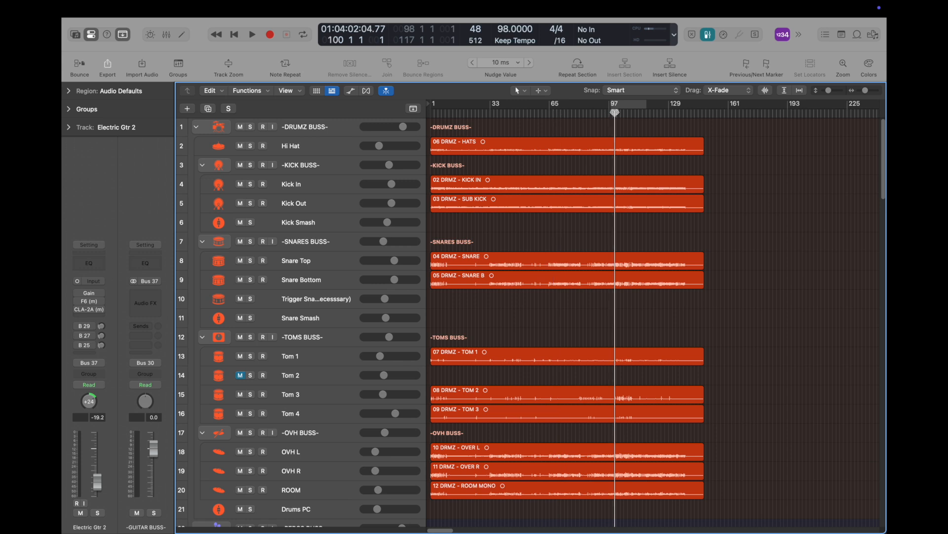
pyautogui.press('space')
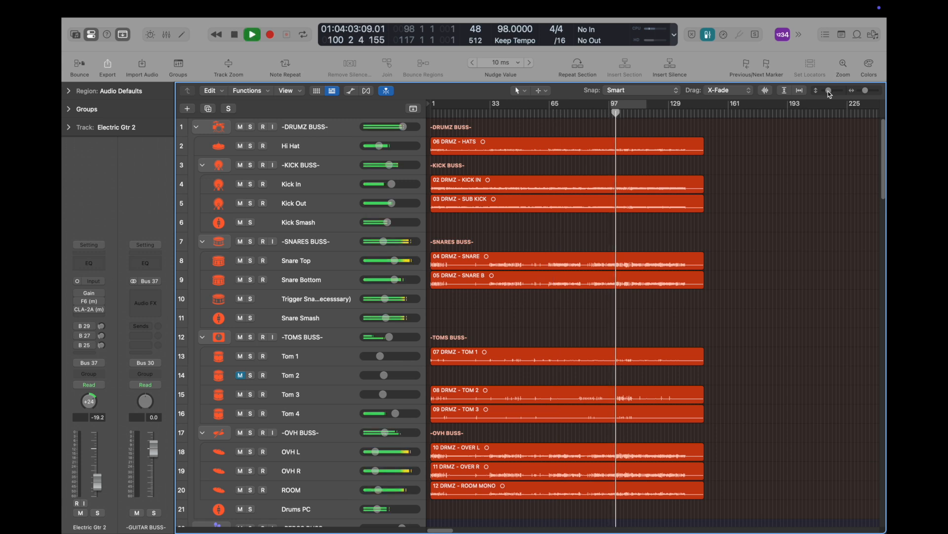
pyautogui.moveTo(829, 90); pyautogui.dragTo(809, 97)
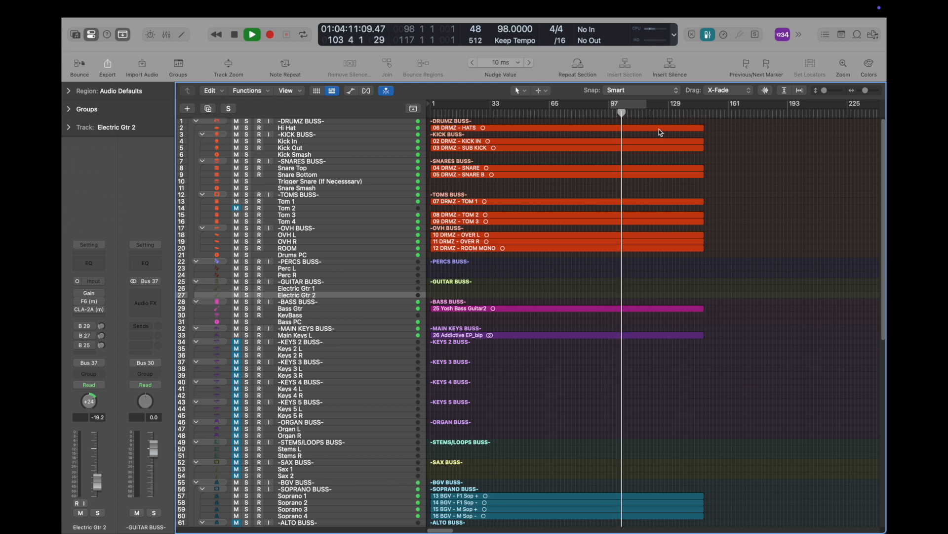
pyautogui.press('space')
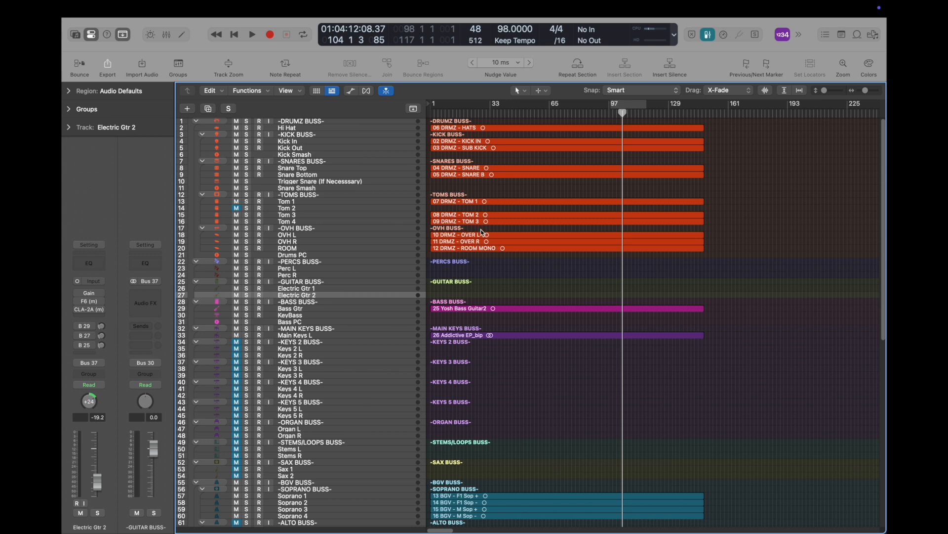
# Step: Select the Kick Smash track and solo -DRUMZ BUSS-
pyautogui.click(408, 155)
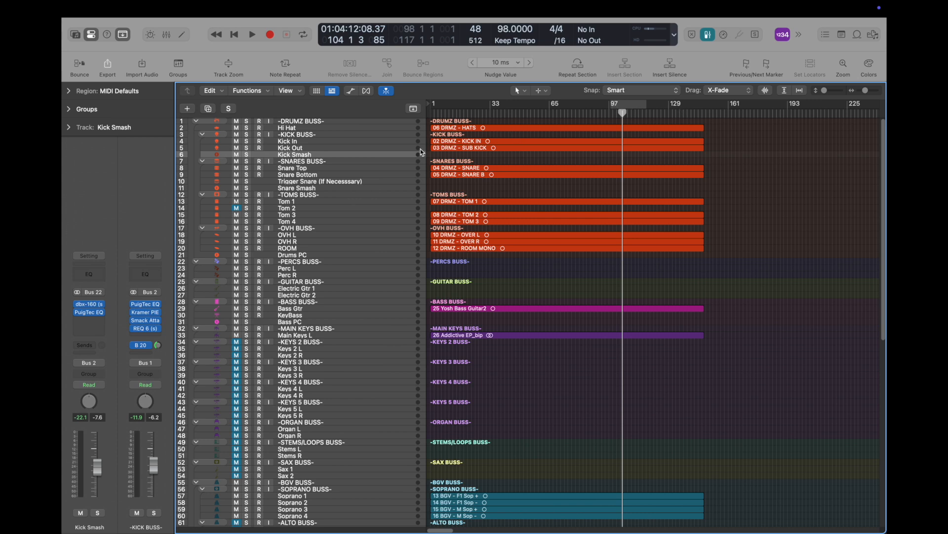
pyautogui.click(246, 121)
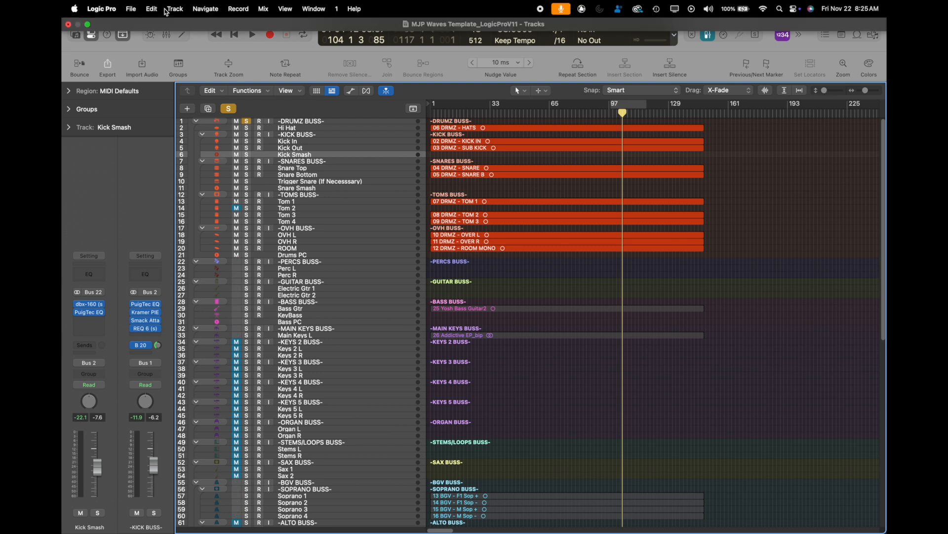
pyautogui.click(131, 9)
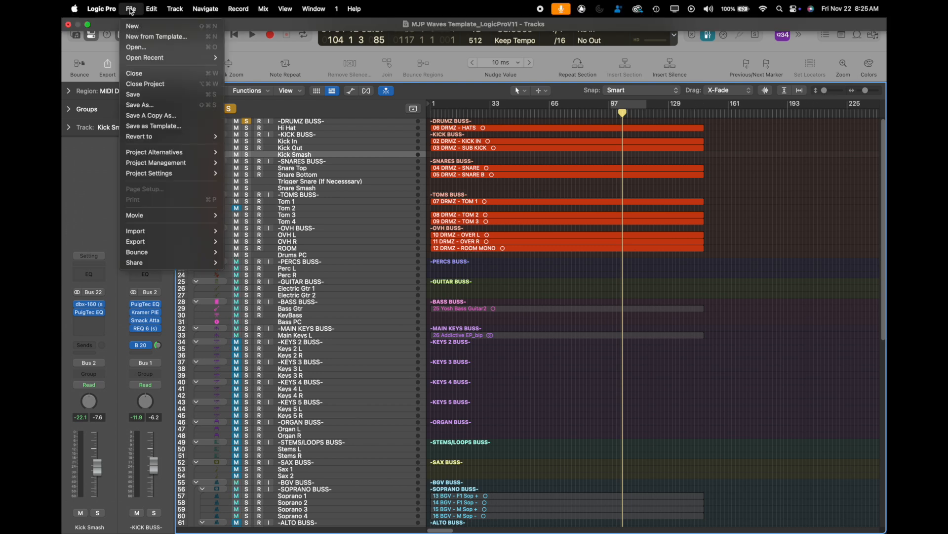
pyautogui.click(155, 129)
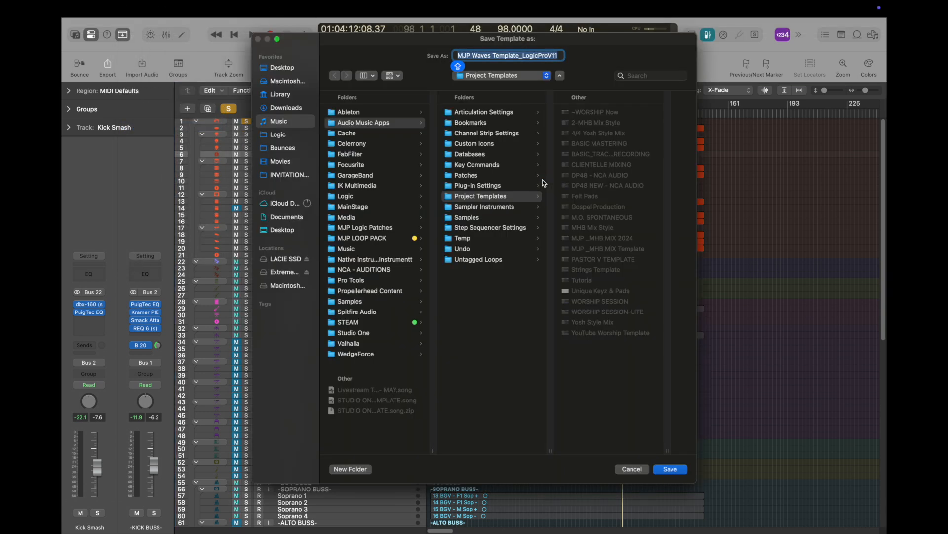
pyautogui.click(632, 468)
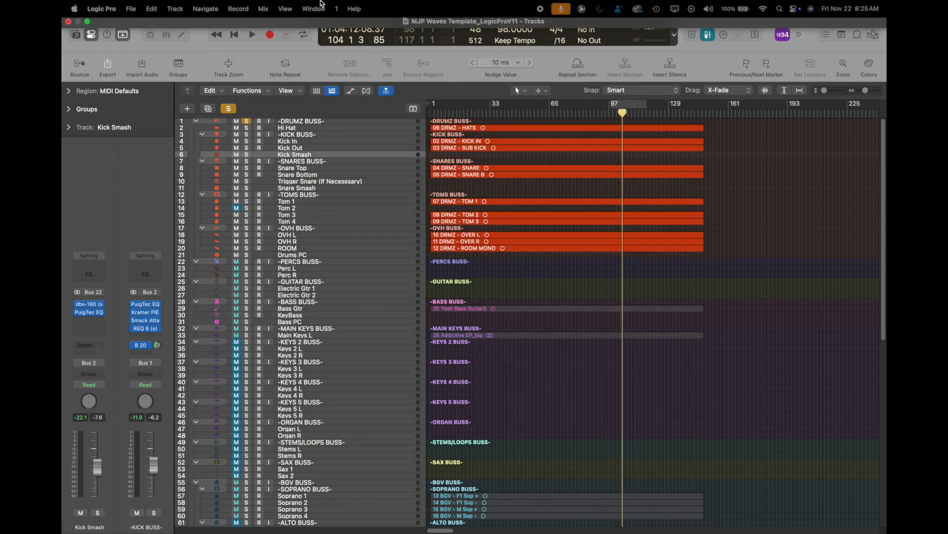
# Step: Save a copy of the project in the Downloads folder under the name MY TEMPLATE
pyautogui.click(131, 10)
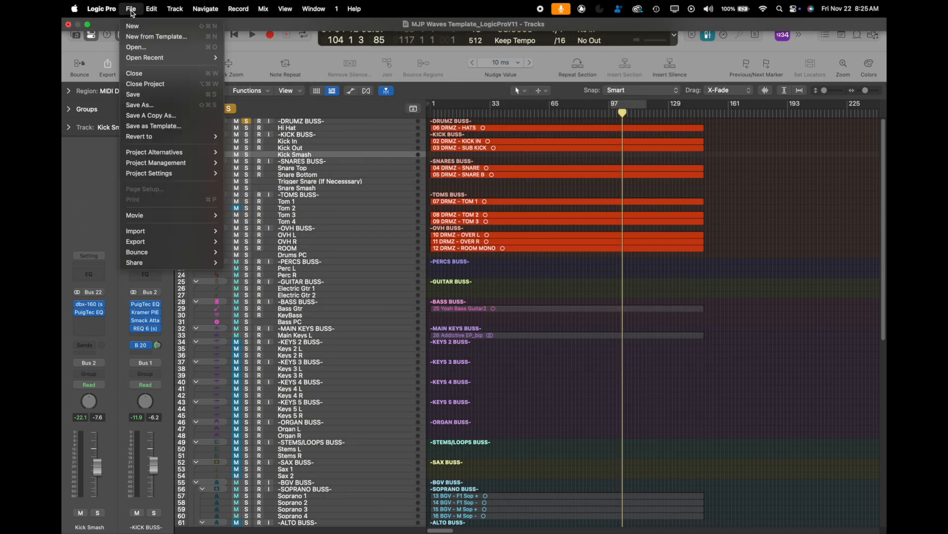
pyautogui.click(165, 121)
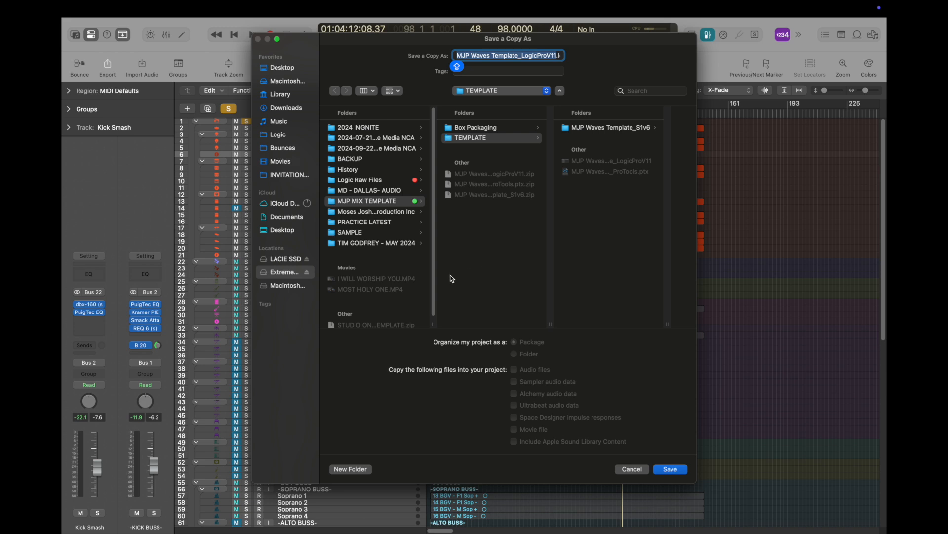
pyautogui.click(283, 108)
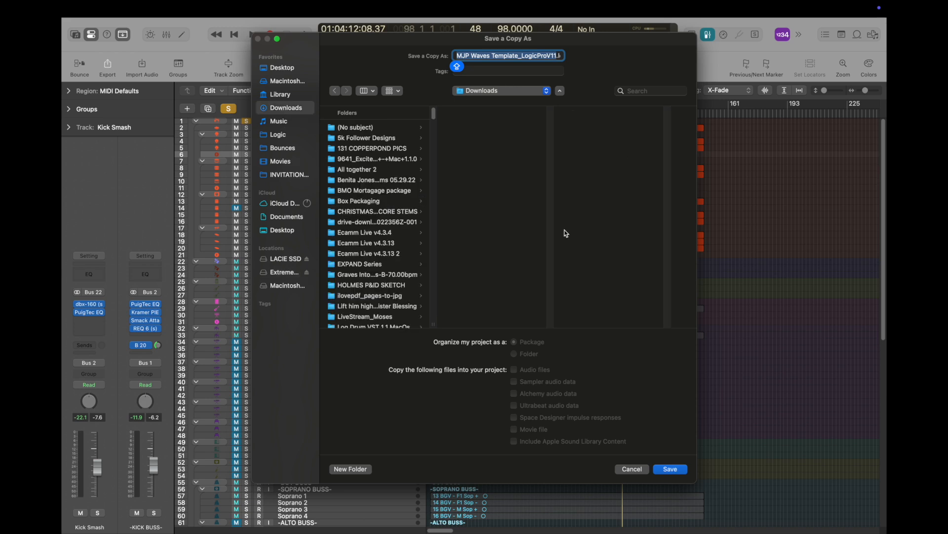
pyautogui.write('MY TEMPLATE')
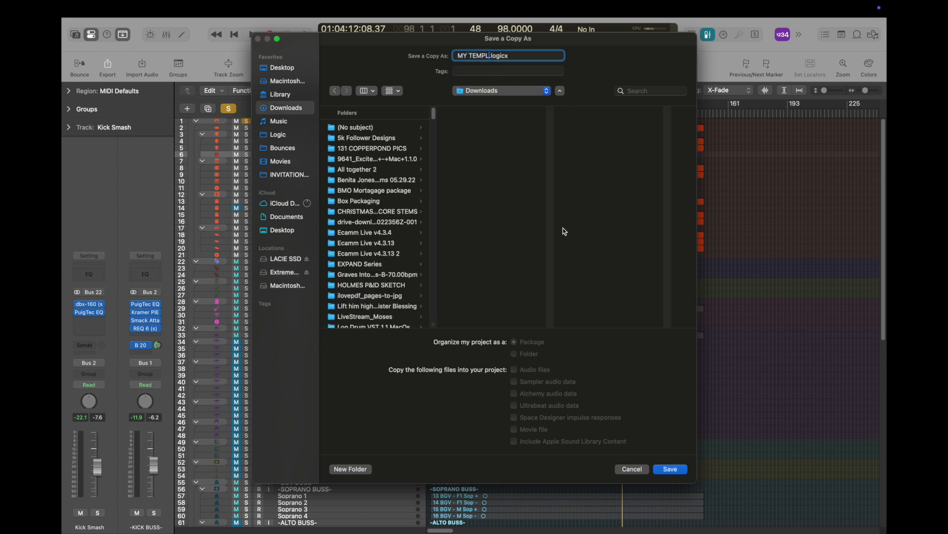
pyautogui.press('capslock')
pyautogui.click(662, 473)
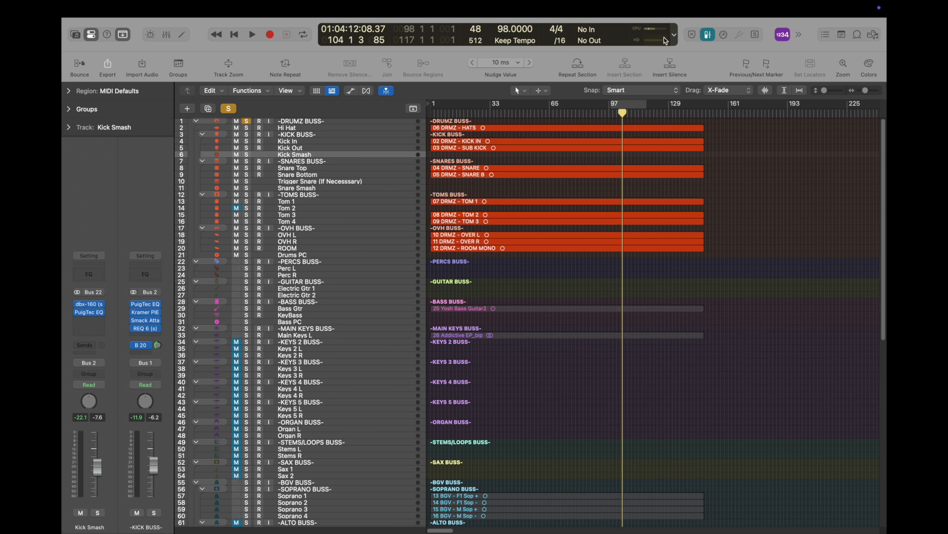
pyautogui.moveTo(492, 4)
pyautogui.click(138, 11)
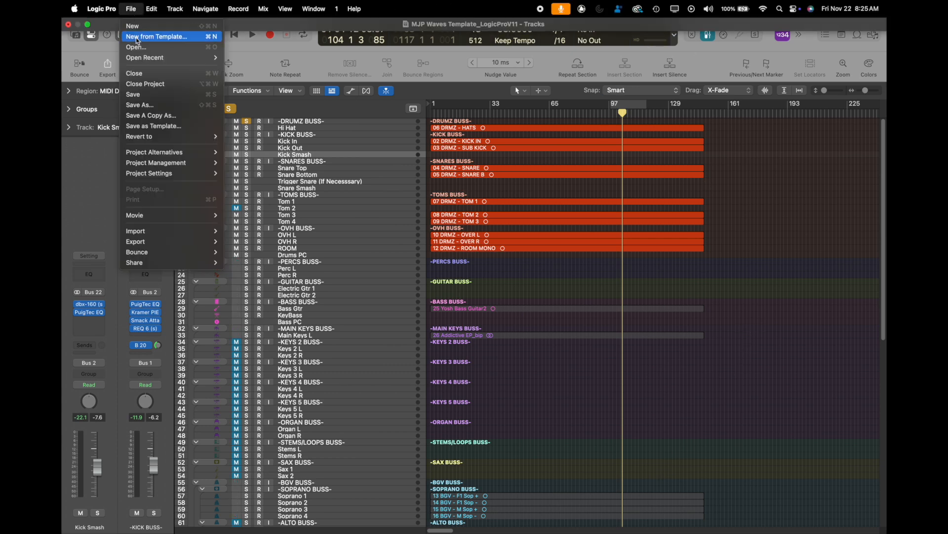
pyautogui.moveTo(146, 59)
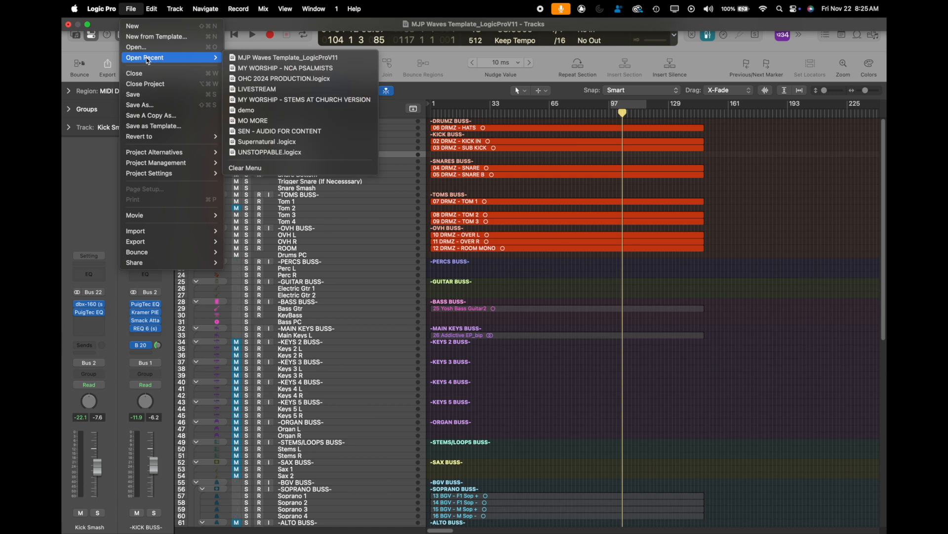
pyautogui.click(133, 9)
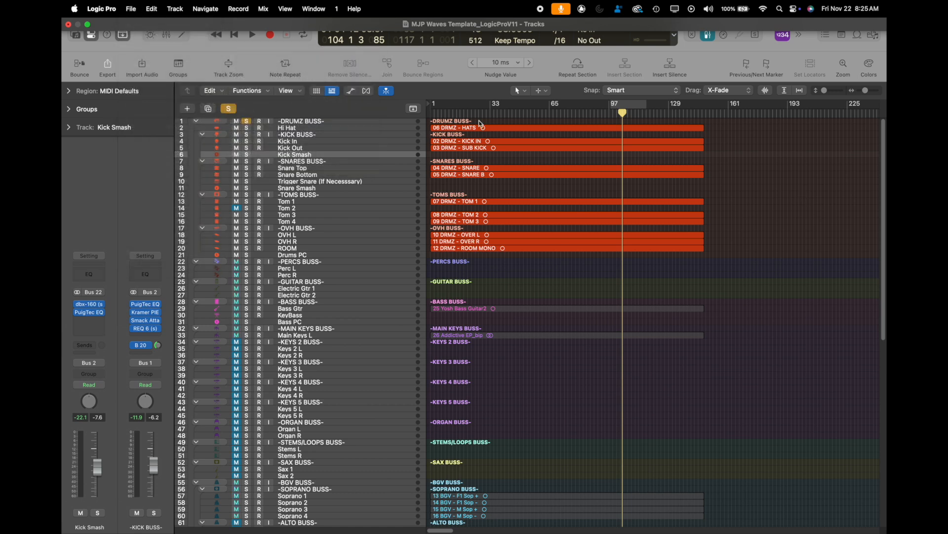
# Step: Start opening an existing project and go to the Downloads folder
pyautogui.click(132, 9)
pyautogui.moveTo(151, 60)
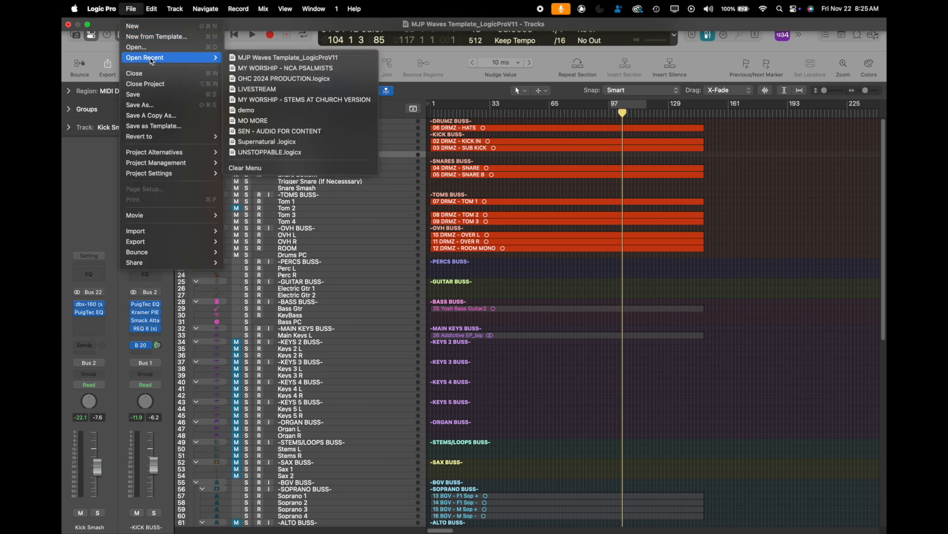
pyautogui.click(149, 48)
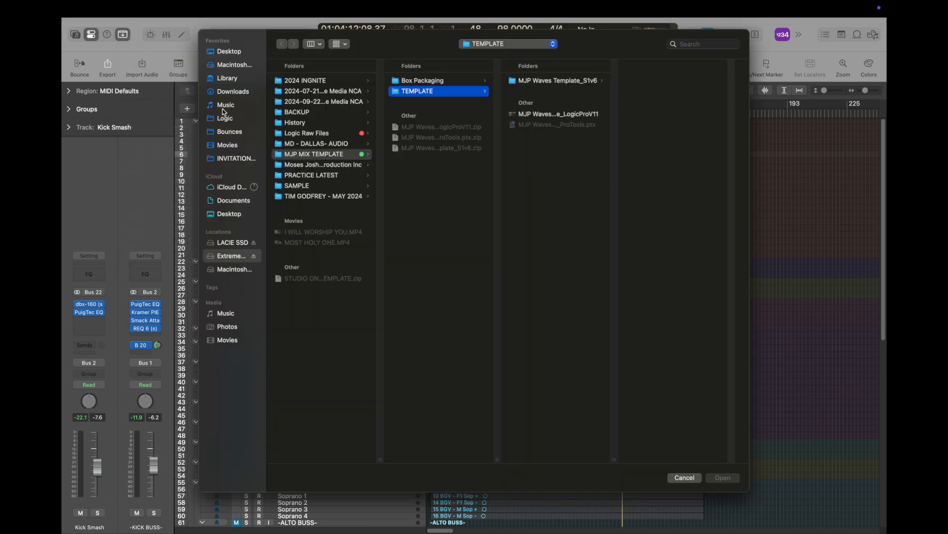
pyautogui.click(228, 79)
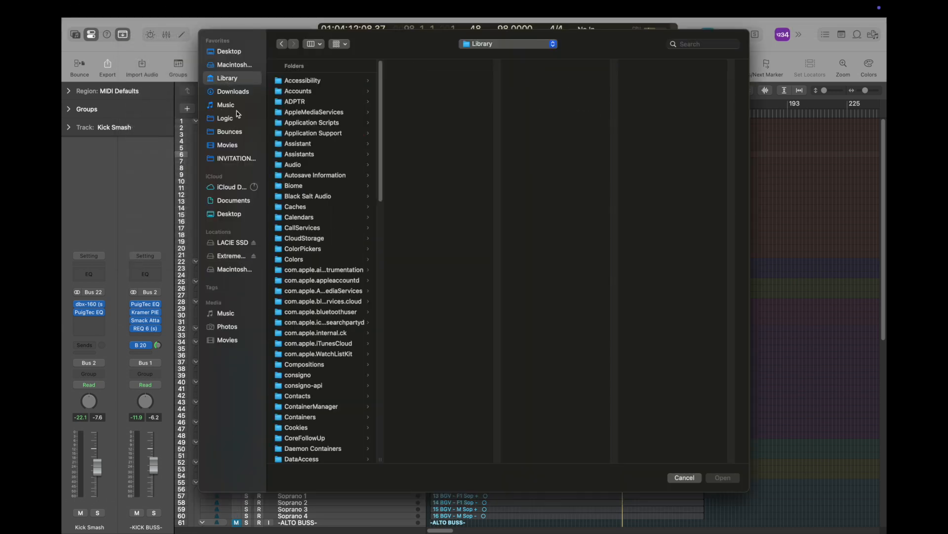
pyautogui.click(232, 92)
# Step: Look through the Downloads folder for the saved MY TEMPLATE project
pyautogui.scroll(-15, 312, 126)
pyautogui.scroll(15, 313, 124)
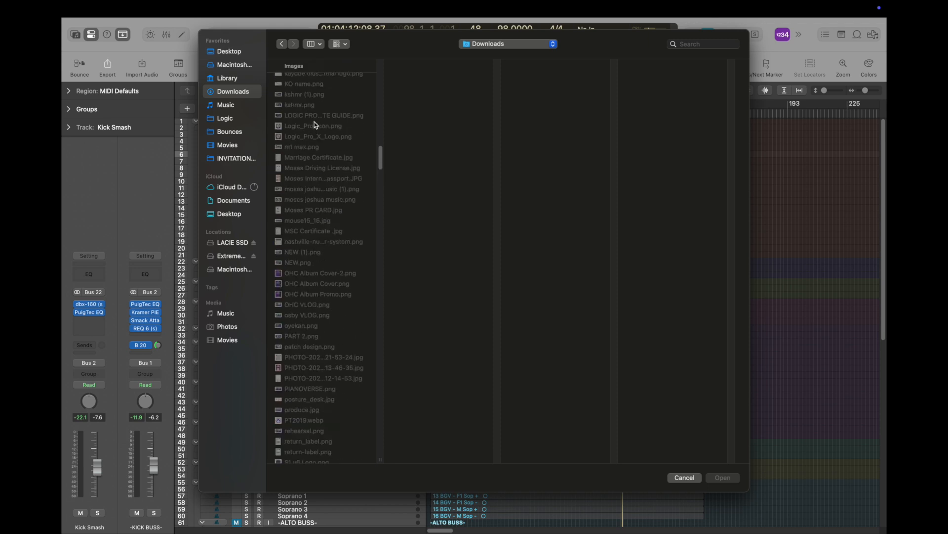
pyautogui.scroll(10, 315, 124)
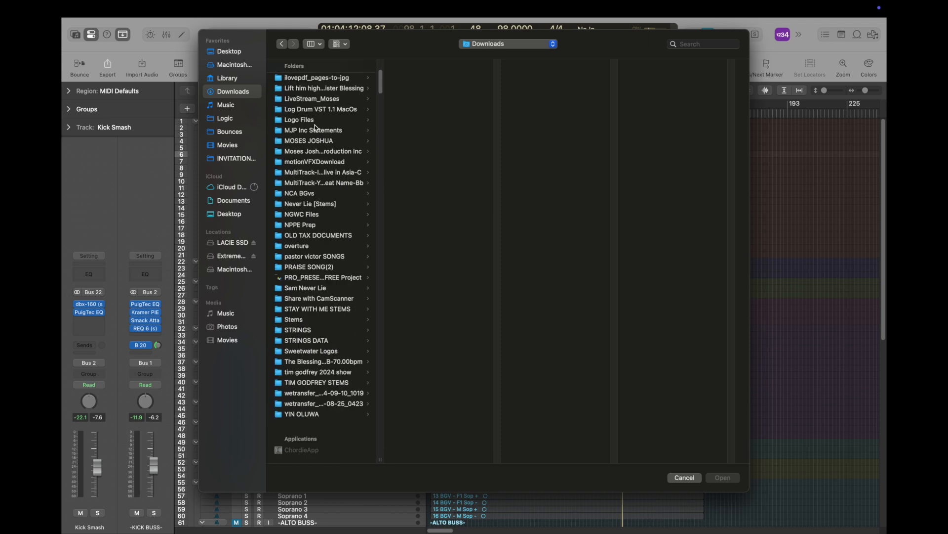
pyautogui.scroll(-1, 315, 127)
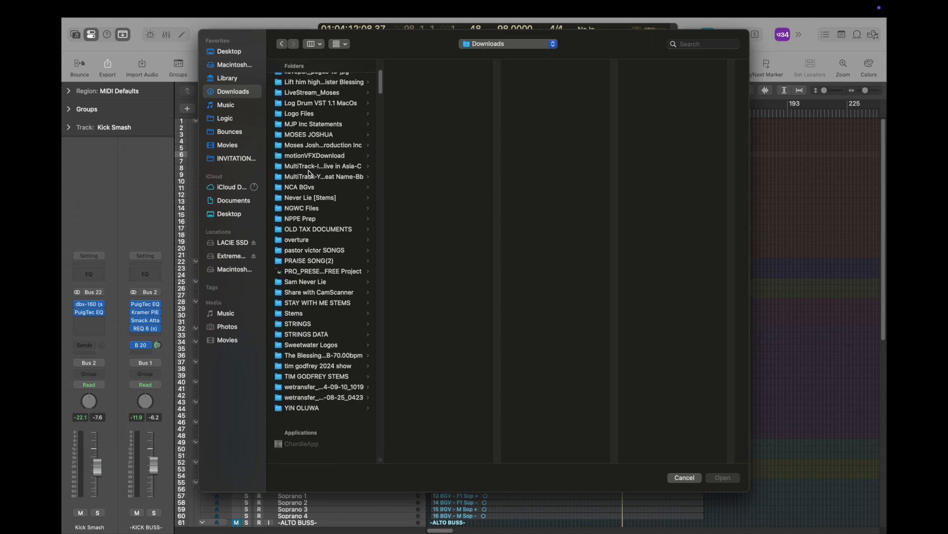
pyautogui.scroll(5, 310, 178)
pyautogui.scroll(-10, 321, 222)
pyautogui.scroll(10, 325, 245)
pyautogui.scroll(-8, 326, 245)
pyautogui.scroll(8, 326, 246)
pyautogui.scroll(-4, 326, 245)
pyautogui.scroll(-20, 327, 246)
pyautogui.scroll(-15, 320, 332)
pyautogui.scroll(-8, 321, 332)
pyautogui.scroll(-6, 320, 332)
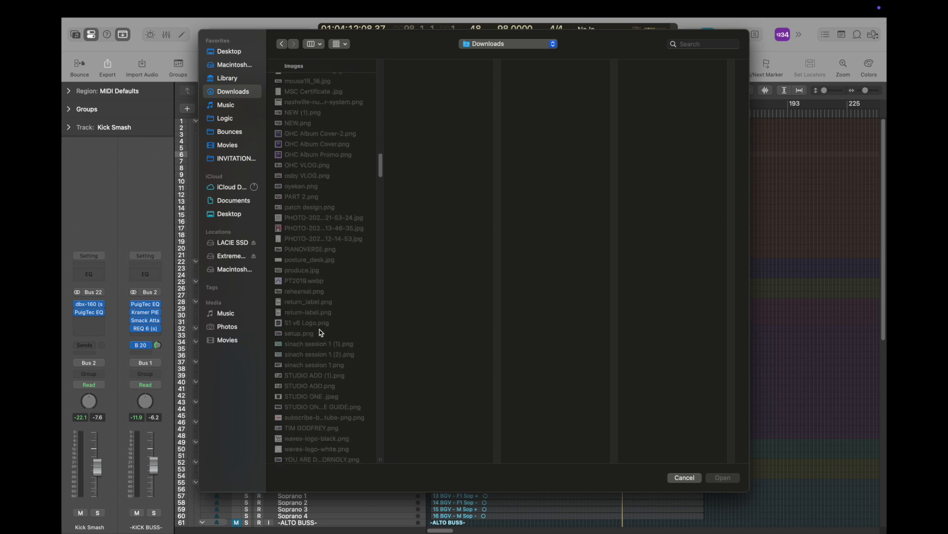
pyautogui.scroll(5, 320, 332)
pyautogui.scroll(15, 321, 332)
# Step: Group the Downloads folder by date added and open the MY TEMPLATE project, keeping the current project open
pyautogui.click(345, 44)
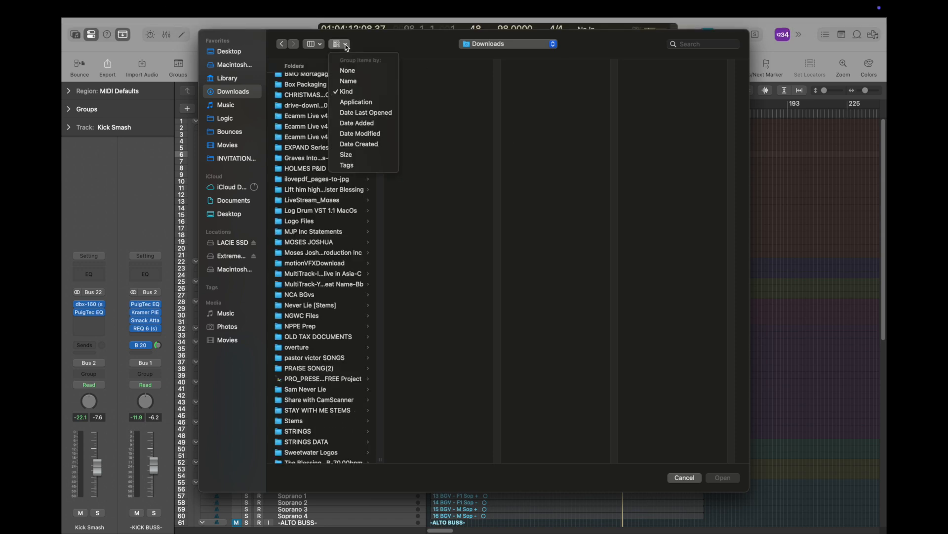
pyautogui.click(354, 122)
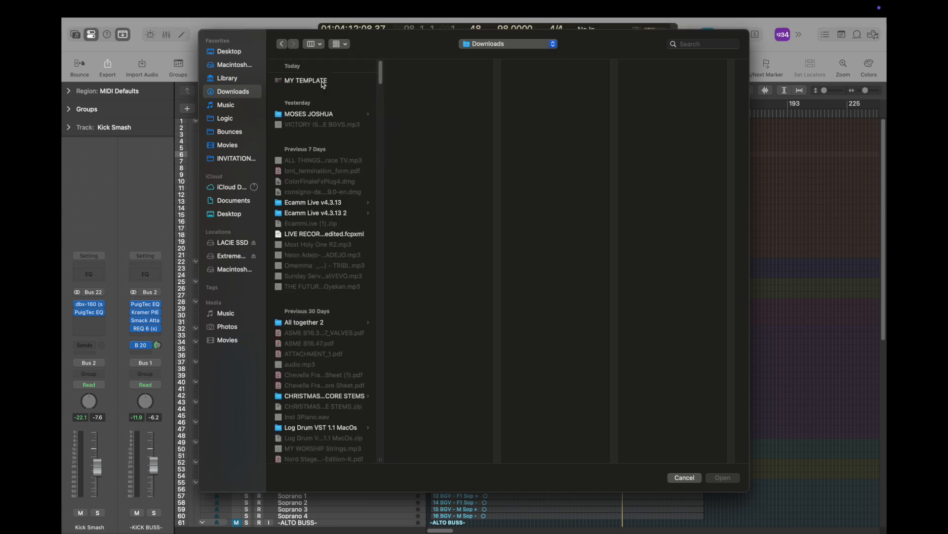
pyautogui.click(322, 81)
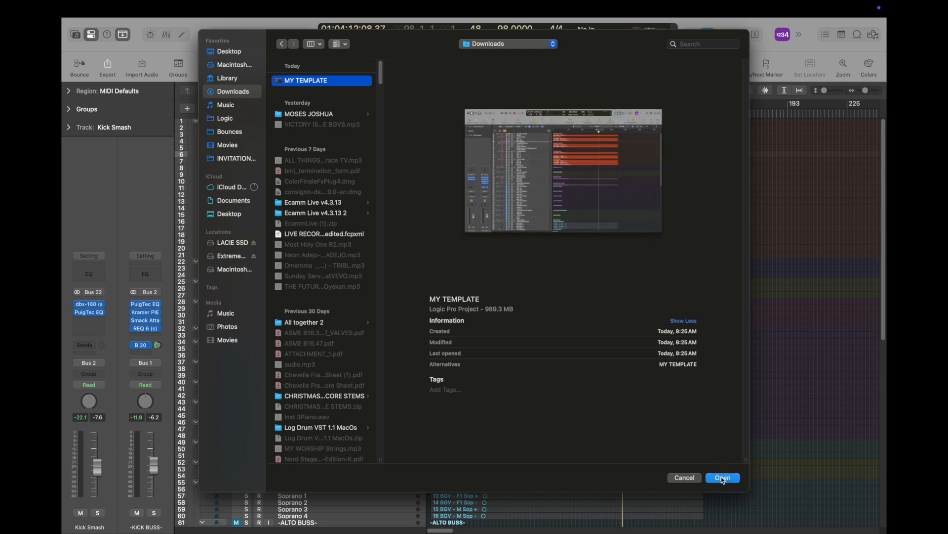
pyautogui.click(723, 478)
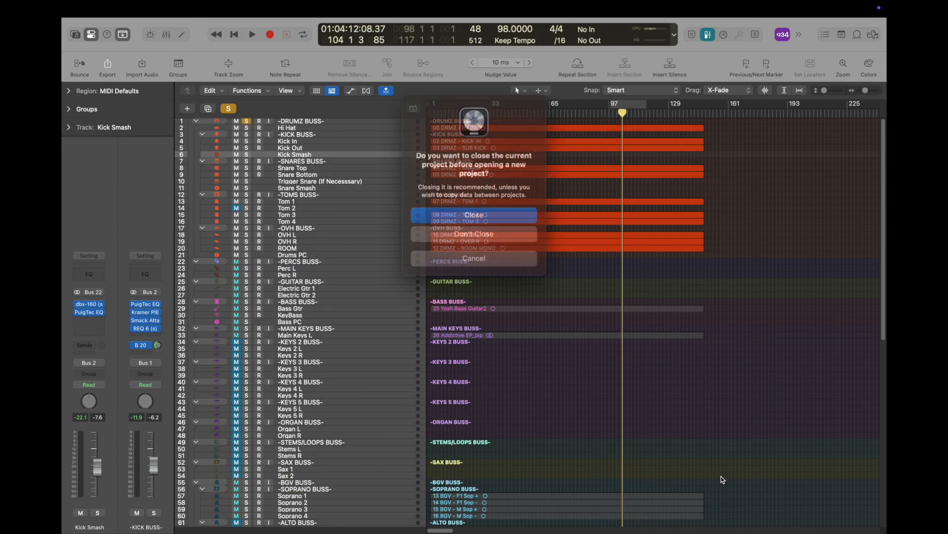
pyautogui.click(517, 210)
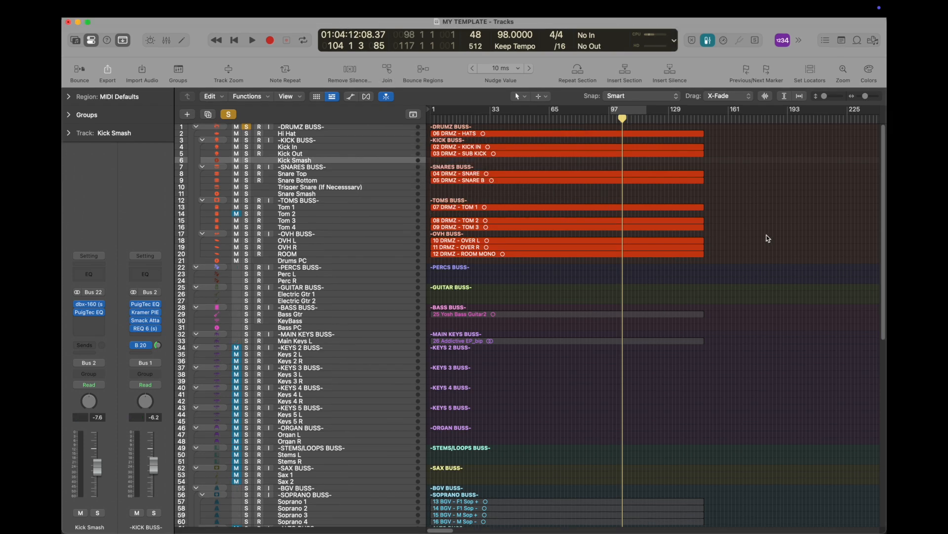
# Step: Delete all regions from the MY TEMPLATE project and clear the solo on -DRUMZ BUSS-
pyautogui.press('super+a')
pyautogui.press('Delete')
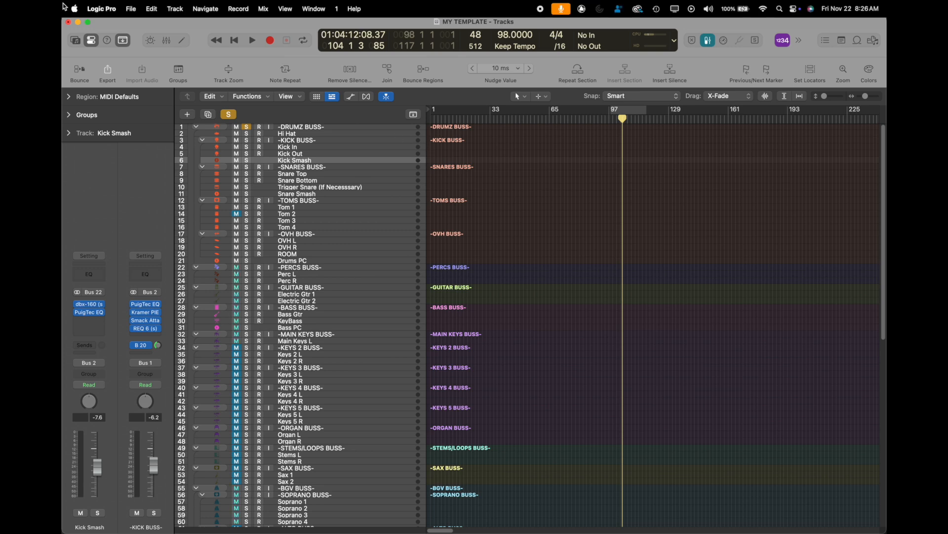
pyautogui.click(152, 9)
pyautogui.click(472, 155)
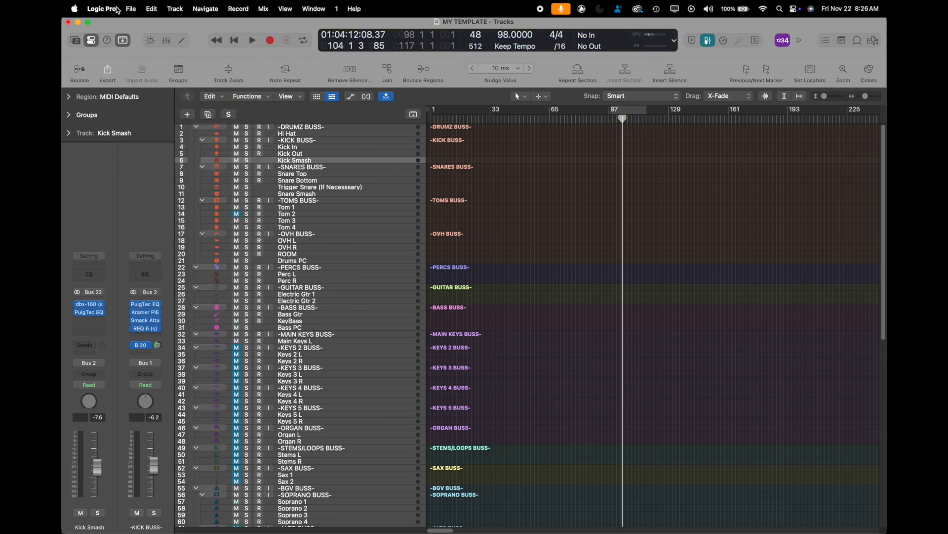
# Step: Save the emptied project as a template named MY NEW MJP TEMPLATE in the Project Templates folder
pyautogui.click(131, 9)
pyautogui.moveTo(205, 9)
pyautogui.moveTo(297, 26)
pyautogui.press('Escape')
pyautogui.click(129, 10)
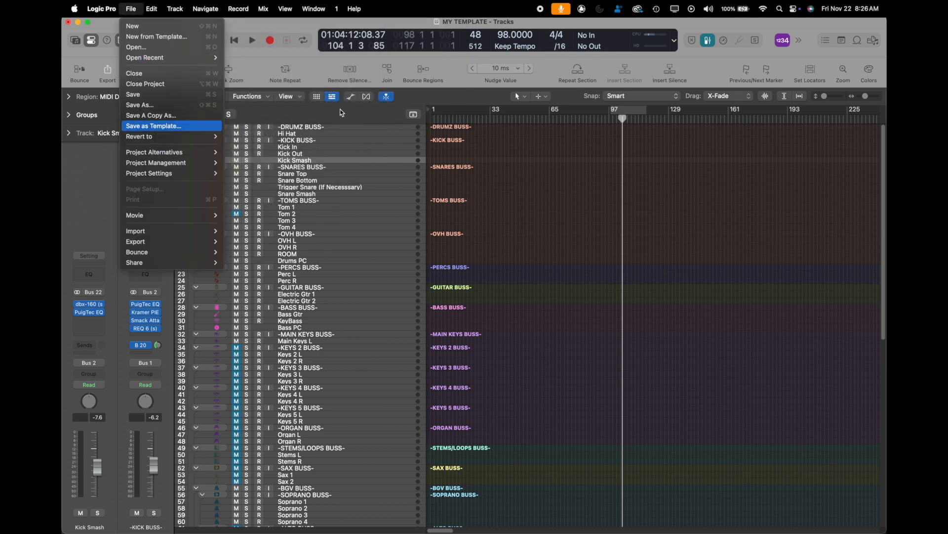
pyautogui.click(151, 126)
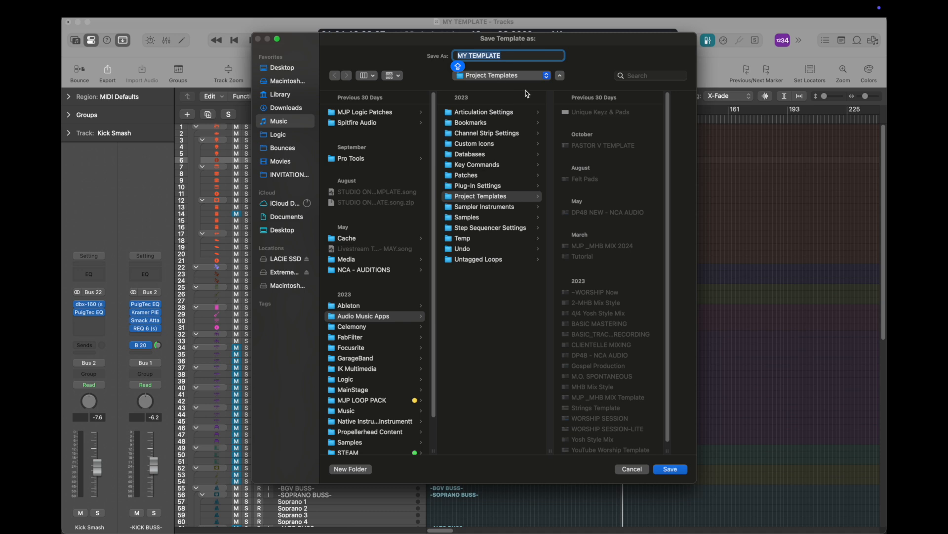
pyautogui.write('MJP')
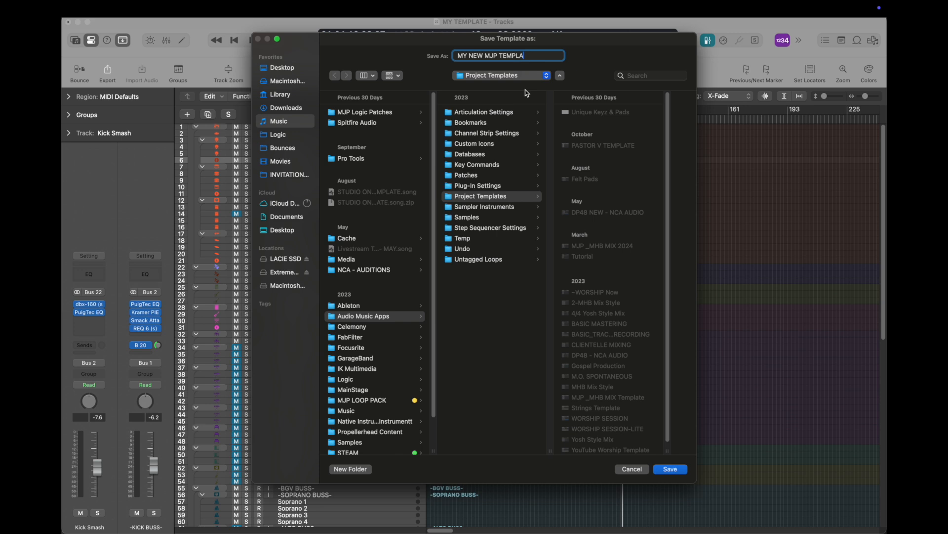
pyautogui.write('TE')
pyautogui.click(669, 471)
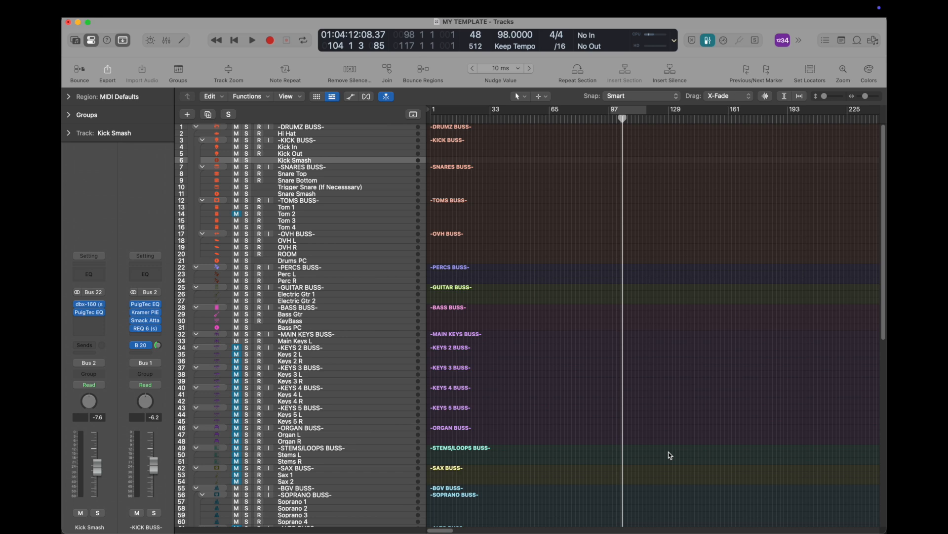
# Step: Start a new project from a template, close MY TEMPLATE without saving, and cancel closing MJP Waves Template_LogicProV11
pyautogui.click(103, 9)
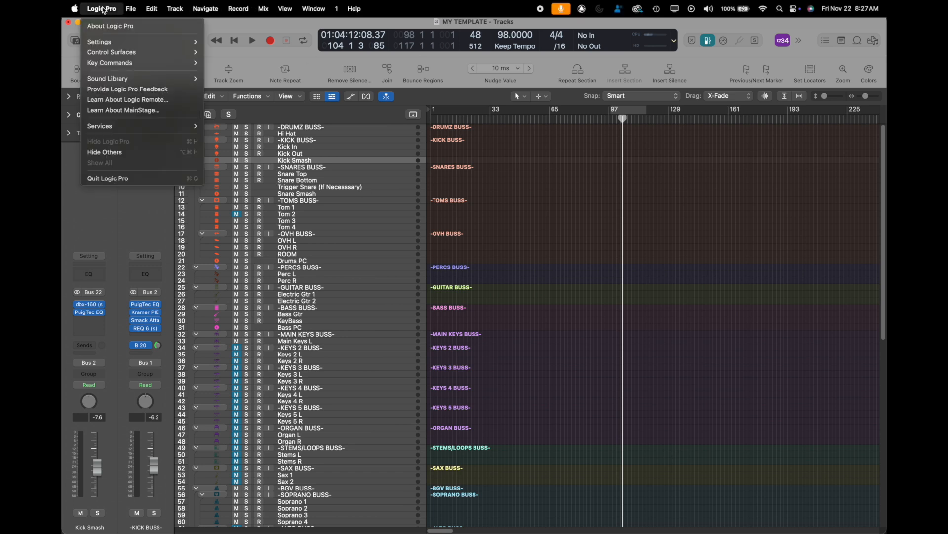
pyautogui.moveTo(134, 7)
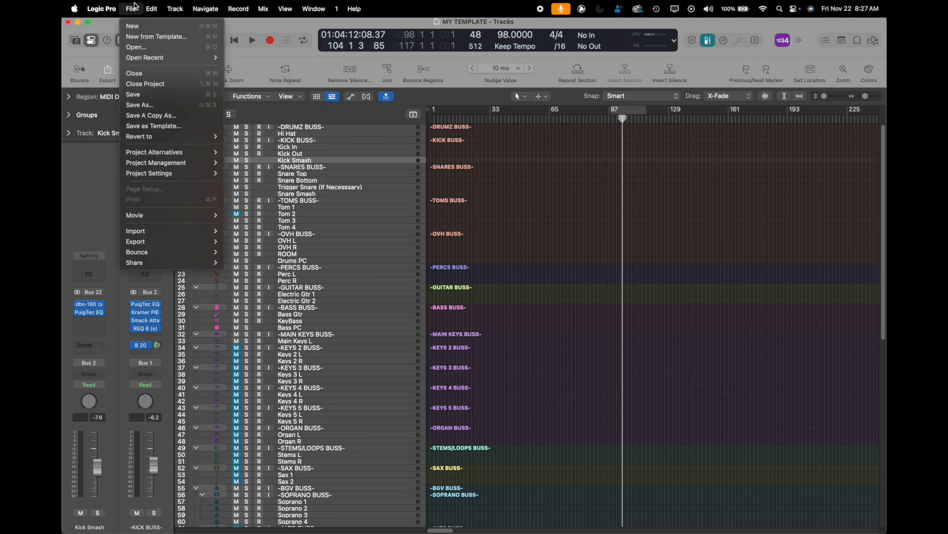
pyautogui.click(144, 38)
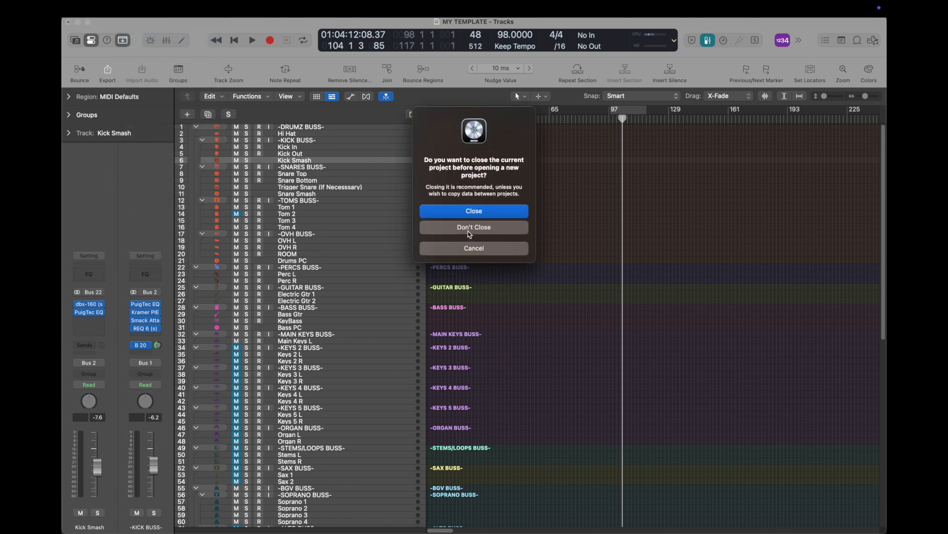
pyautogui.click(472, 216)
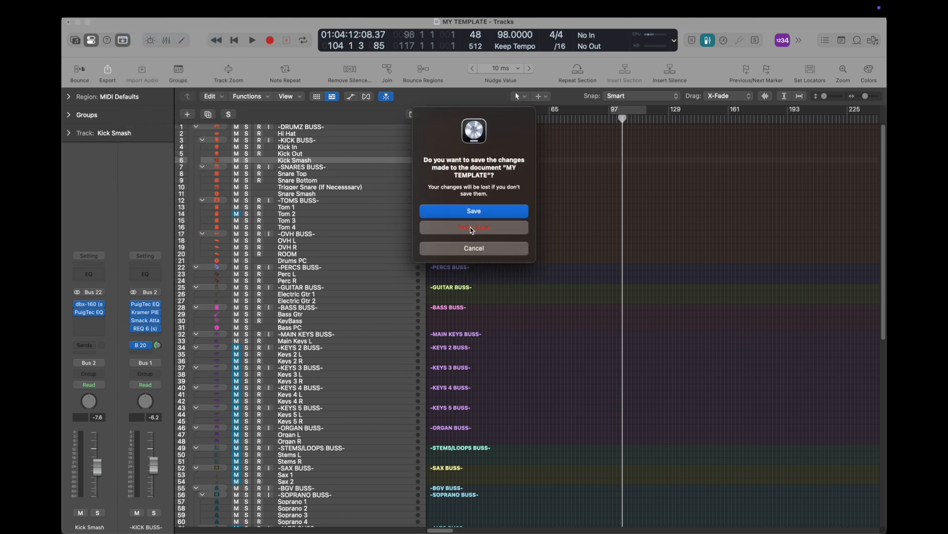
pyautogui.click(472, 231)
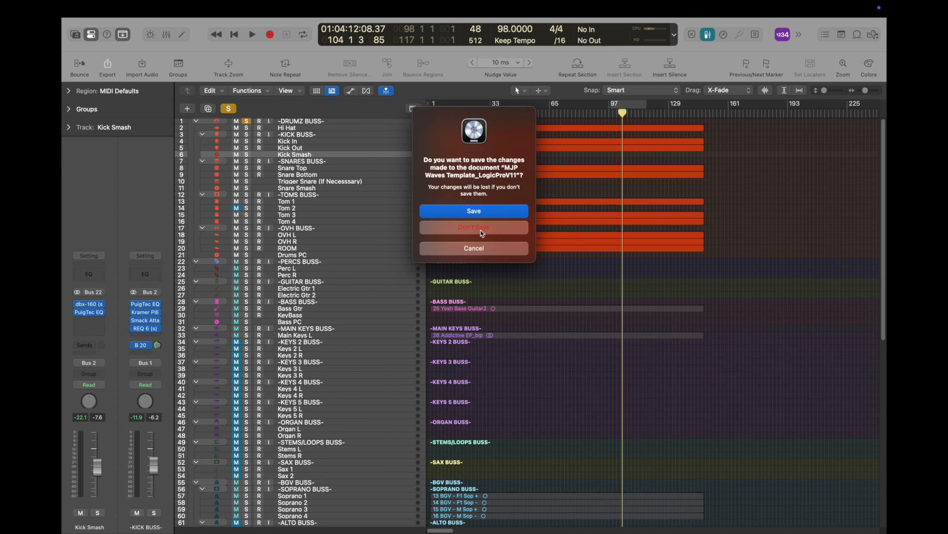
pyautogui.click(483, 250)
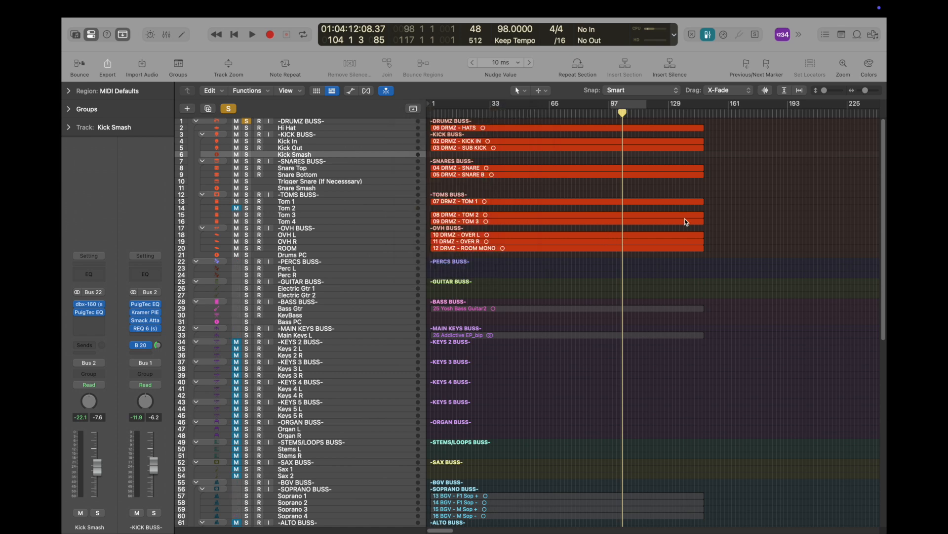
# Step: With the current project kept open, find MY NEW MJP TEMPLATE among the user's own templates and leave the project chooser without opening it
pyautogui.click(131, 8)
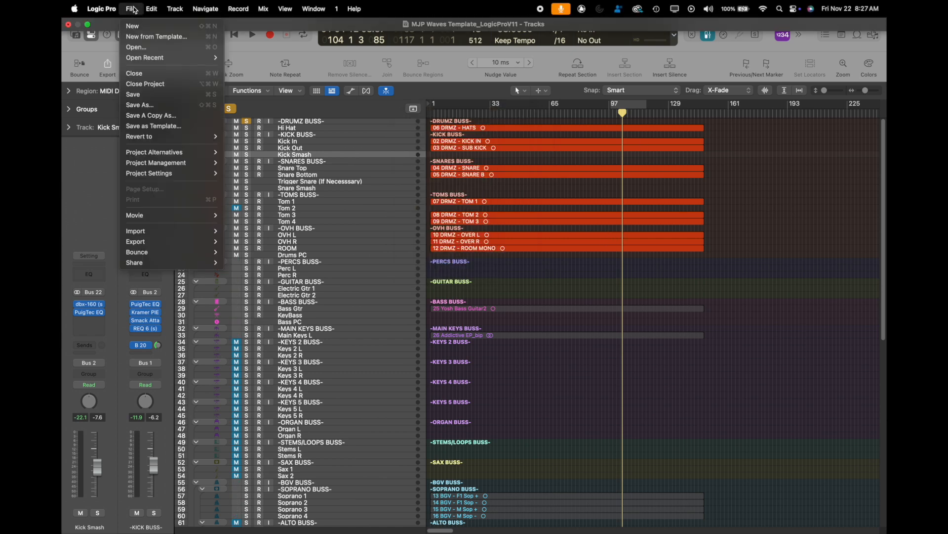
pyautogui.click(145, 37)
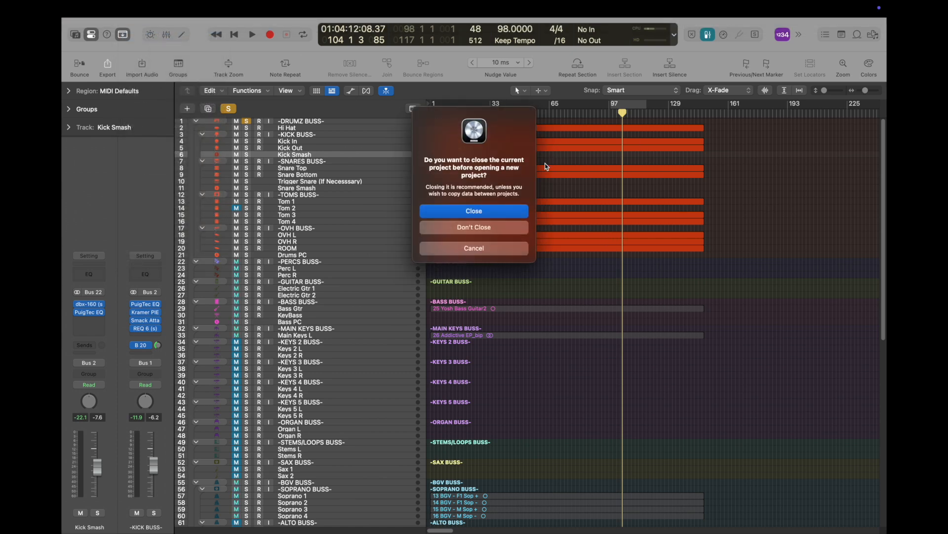
pyautogui.click(474, 228)
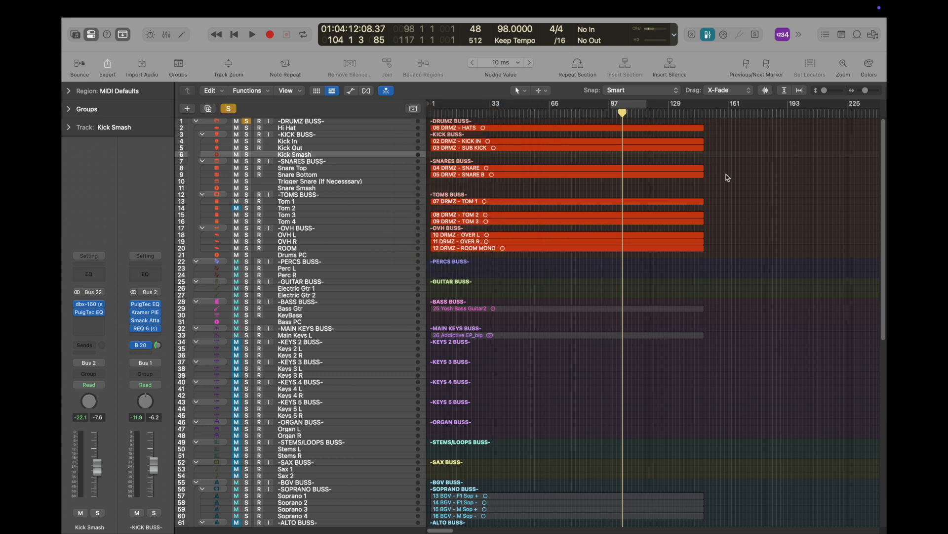
pyautogui.click(170, 109)
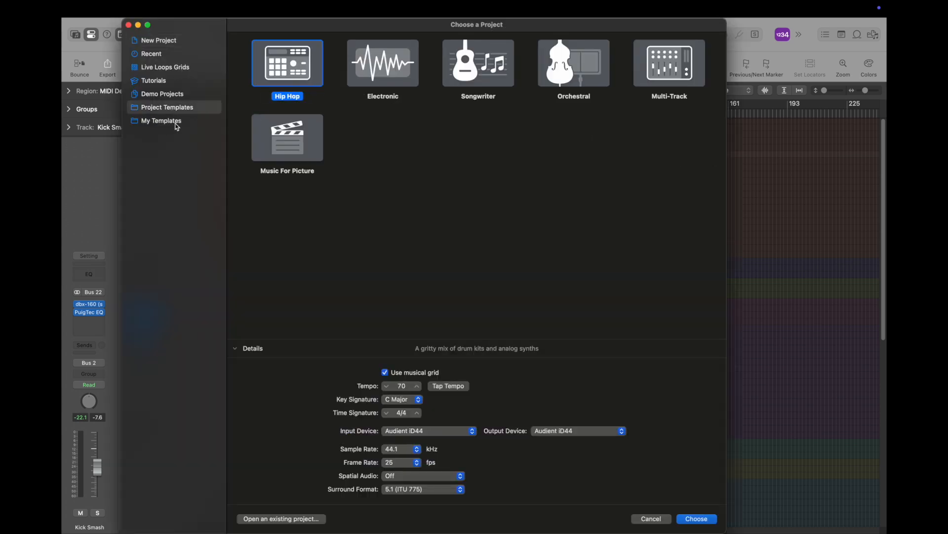
pyautogui.click(154, 121)
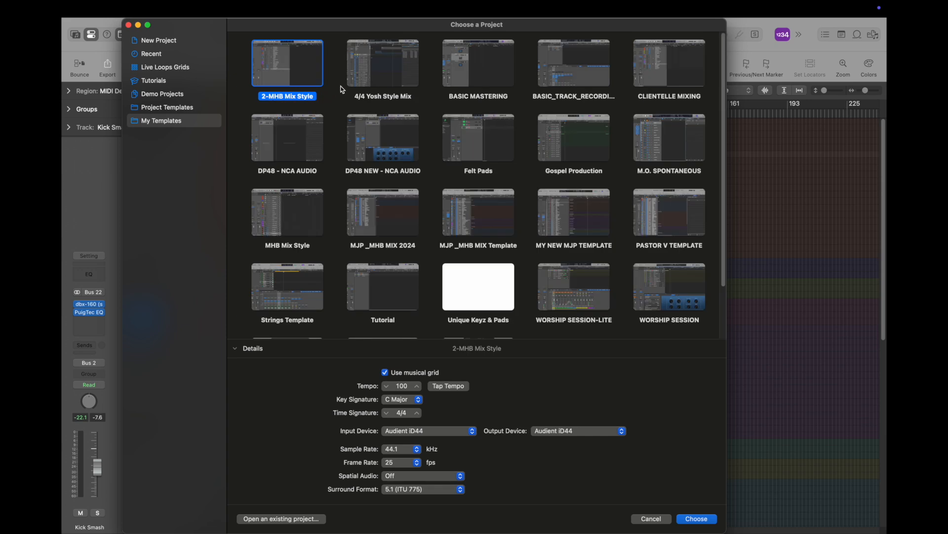
pyautogui.scroll(-2, 525, 161)
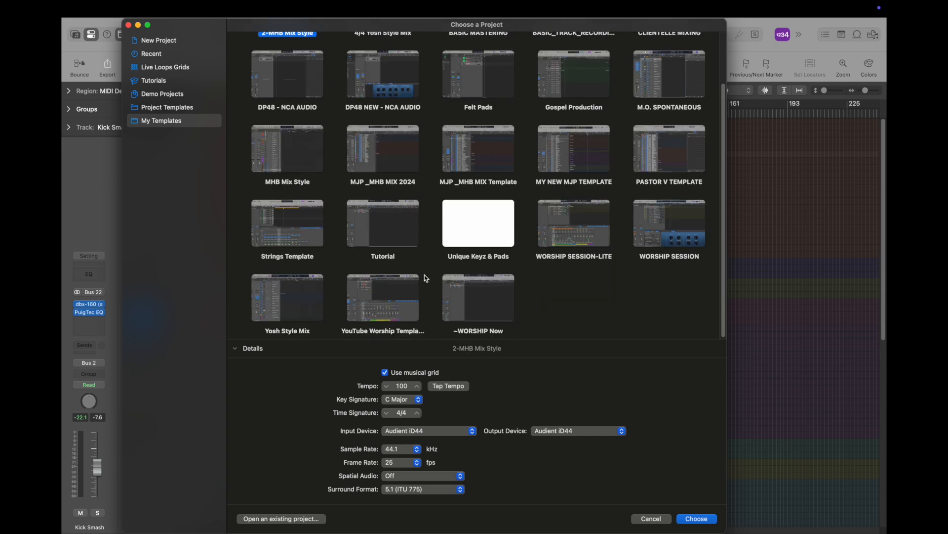
pyautogui.click(582, 159)
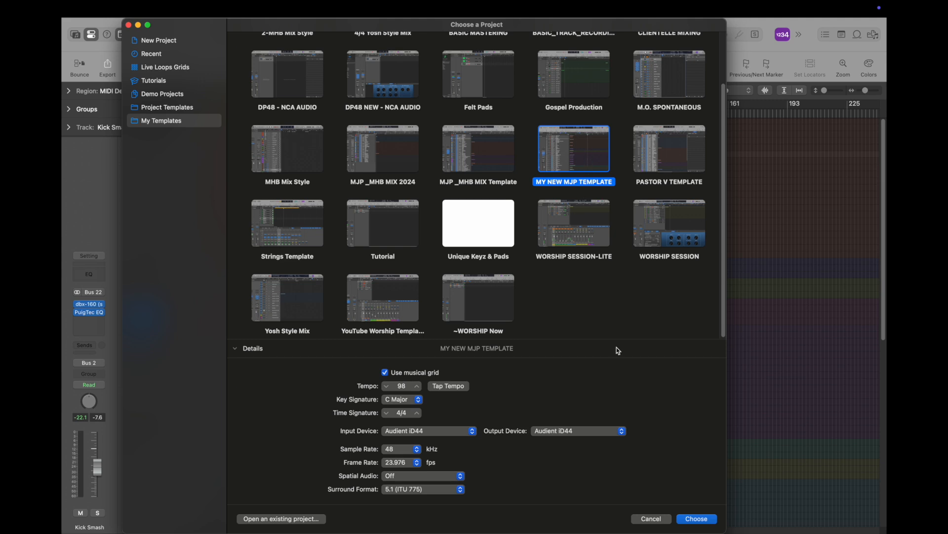
pyautogui.click(659, 522)
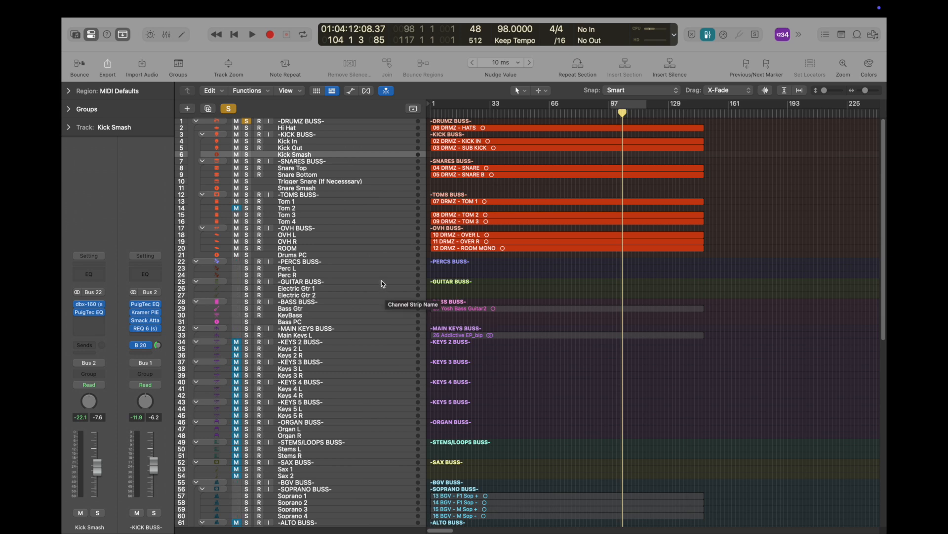
# Step: Enlarge the track display and set the Hi Hat track's input to Input 1
pyautogui.click(345, 128)
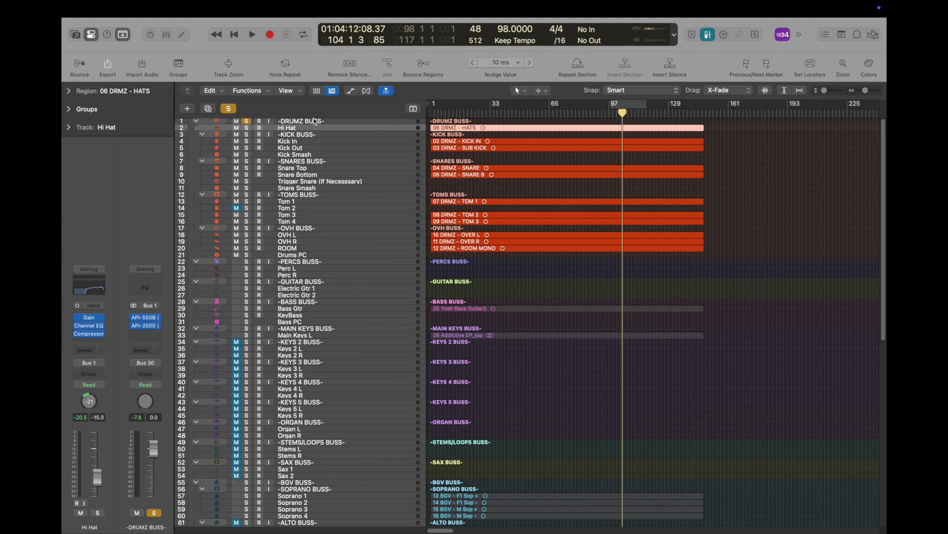
pyautogui.click(831, 92)
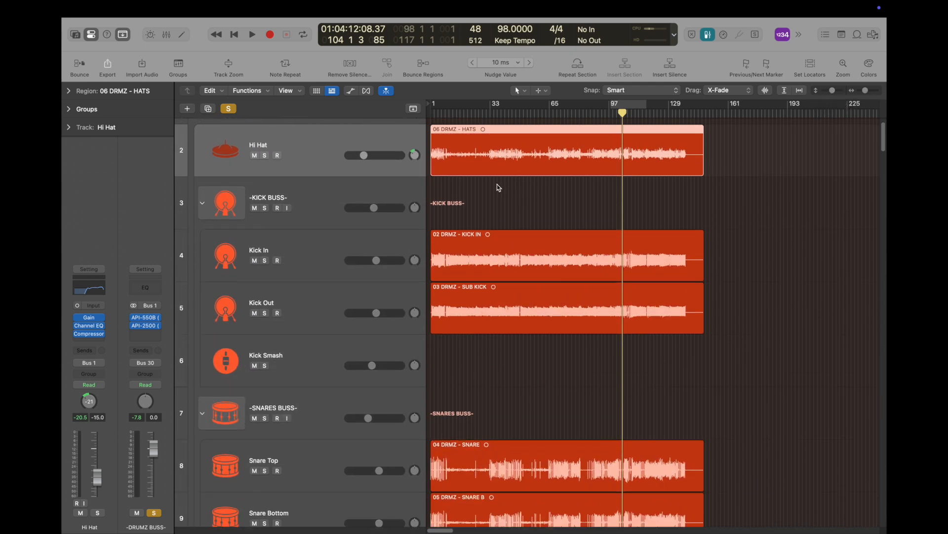
pyautogui.scroll(3, 497, 185)
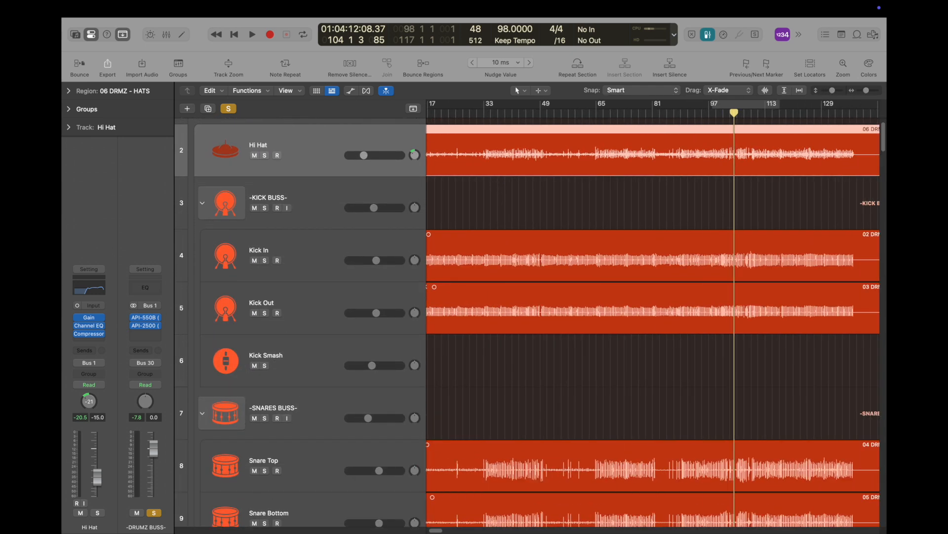
pyautogui.hscroll(-5, 766, 314)
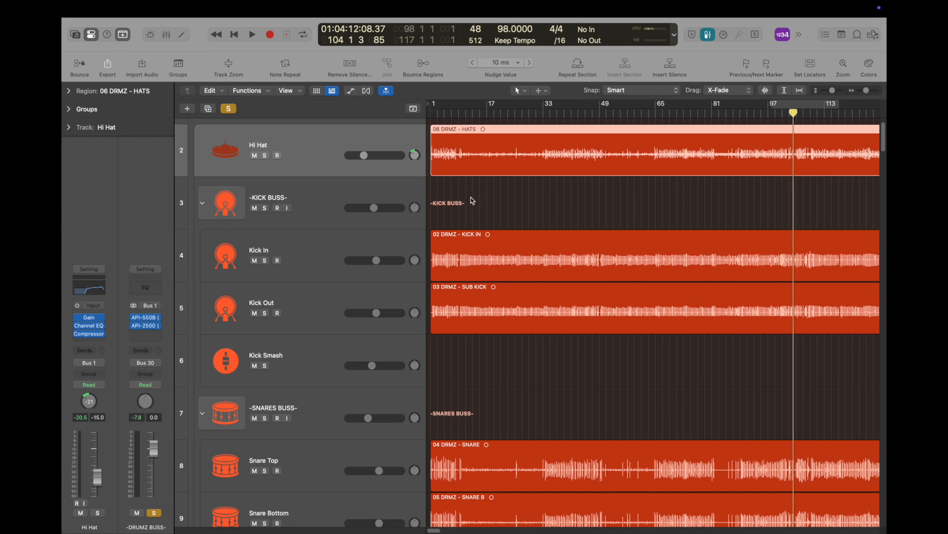
pyautogui.click(97, 306)
pyautogui.moveTo(110, 320)
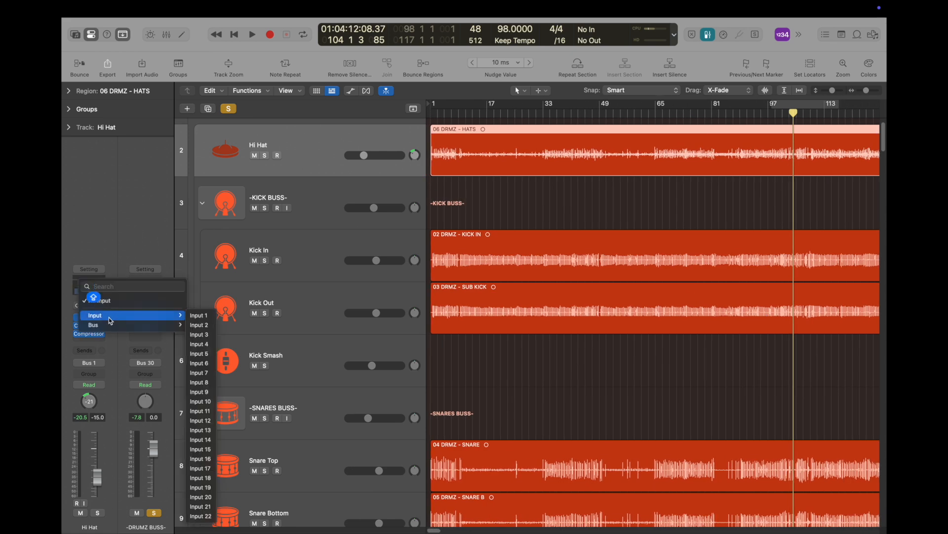
pyautogui.click(200, 316)
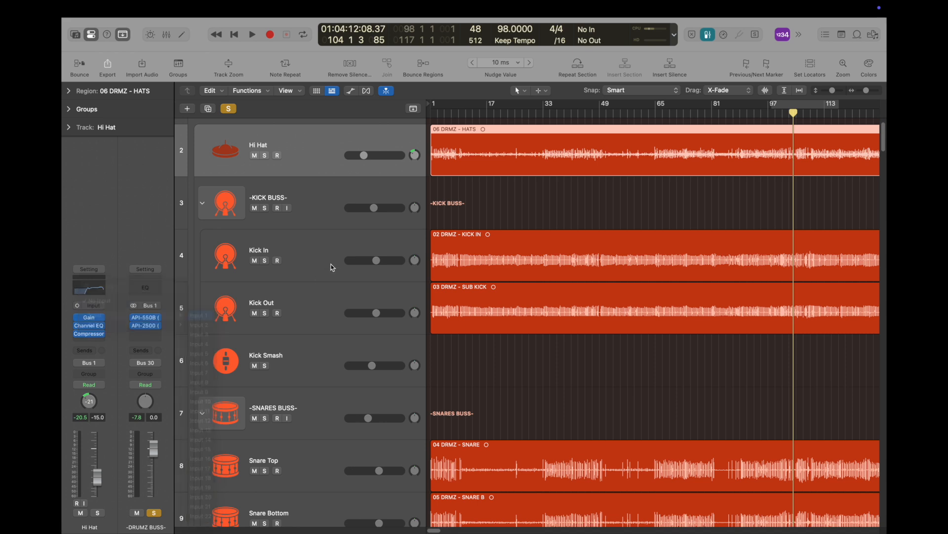
# Step: Set the Kick In track's input to Input 2
pyautogui.click(314, 250)
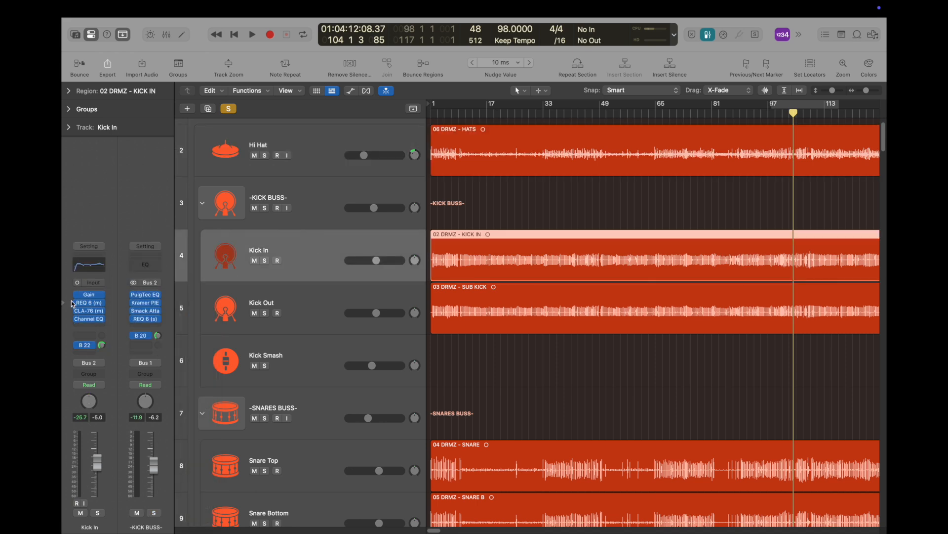
pyautogui.click(93, 284)
pyautogui.moveTo(121, 292)
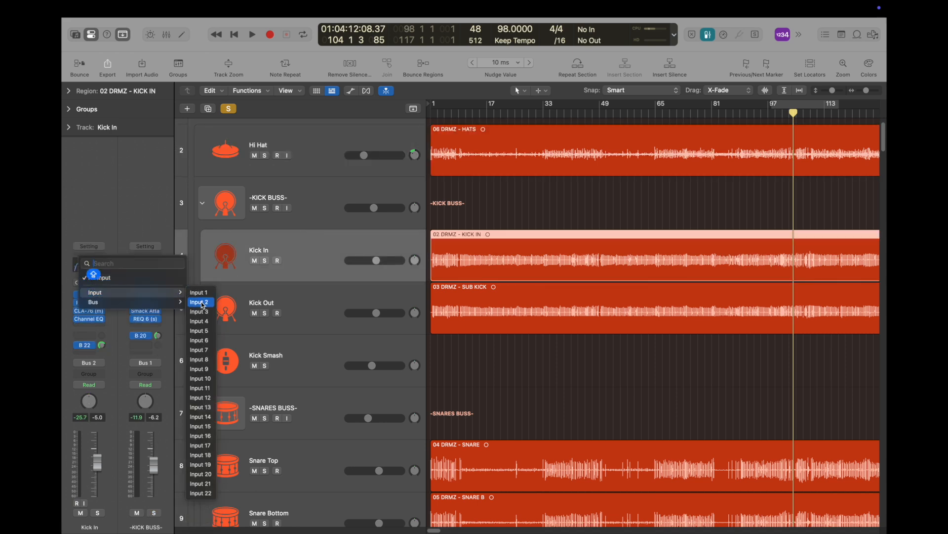
pyautogui.click(205, 302)
# Step: Set the Kick Out track's input to Input 3
pyautogui.click(291, 302)
pyautogui.click(93, 285)
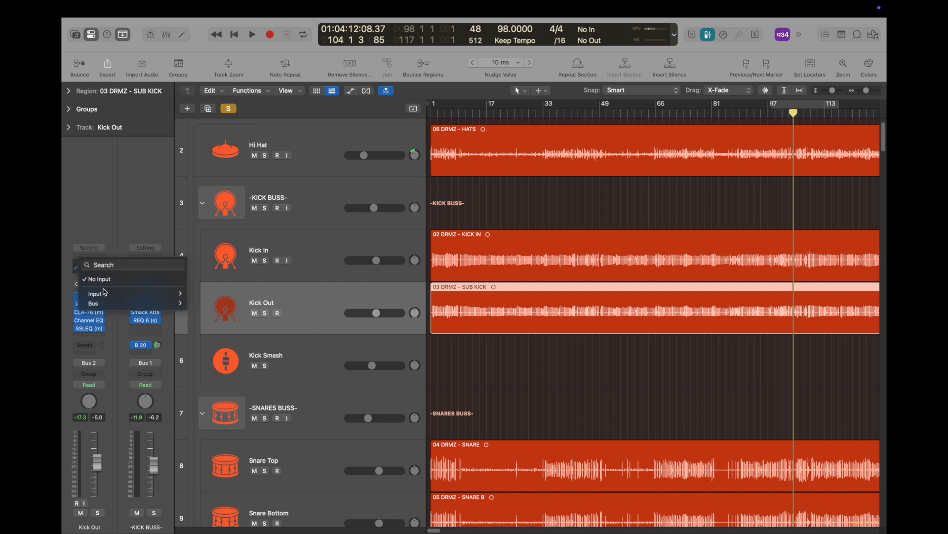
pyautogui.moveTo(111, 297)
pyautogui.click(200, 313)
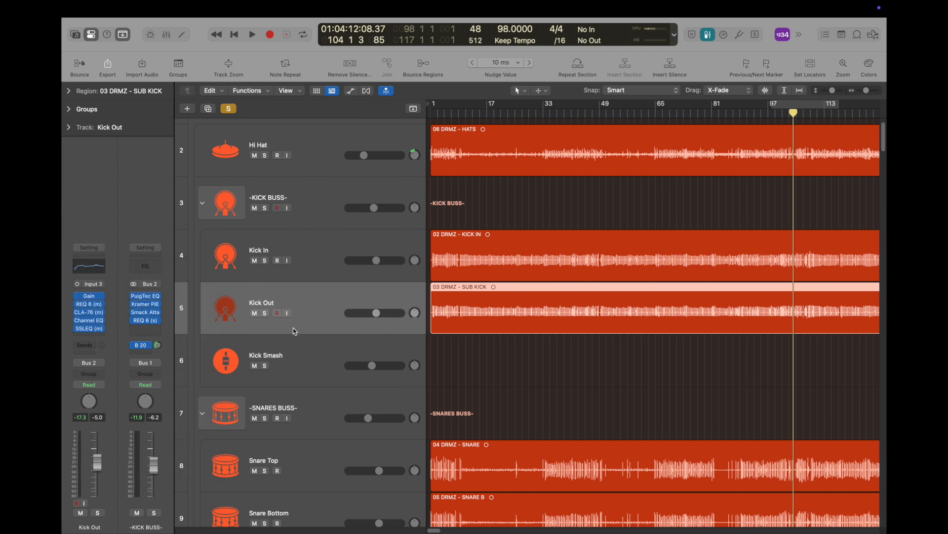
# Step: Set the Snare Top track's input to Input 4
pyautogui.click(309, 353)
pyautogui.scroll(-1, 321, 421)
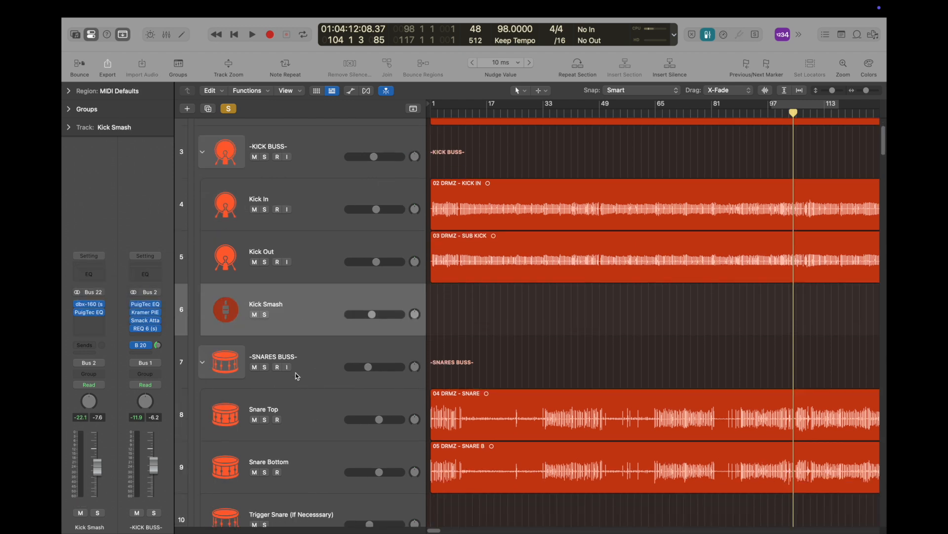
pyautogui.click(299, 393)
pyautogui.click(107, 257)
pyautogui.moveTo(121, 265)
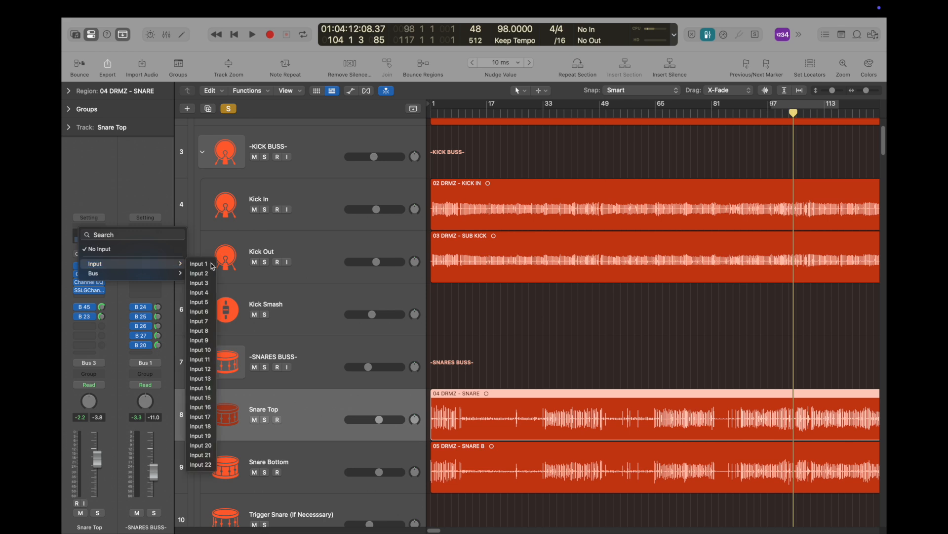
pyautogui.click(203, 293)
# Step: Check the Kick Out and Snare Top tracks, and set the Snare Bottom track's input to Input 5
pyautogui.click(310, 251)
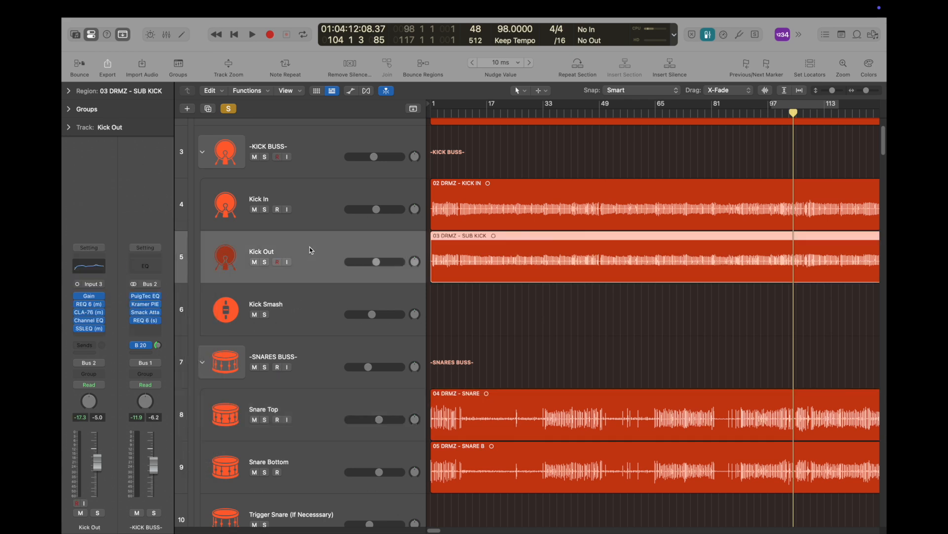
pyautogui.scroll(-3, 301, 336)
pyautogui.click(312, 259)
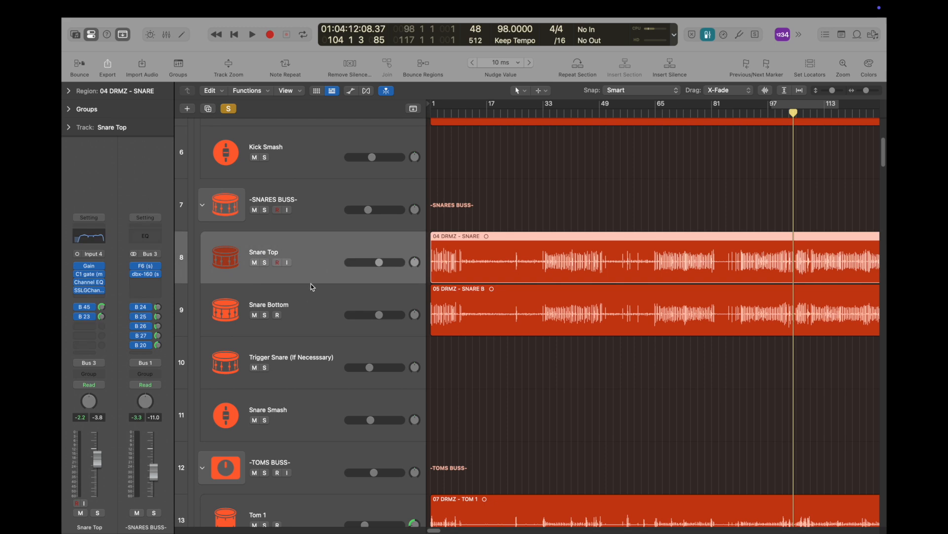
pyautogui.click(310, 304)
pyautogui.click(97, 254)
pyautogui.moveTo(162, 265)
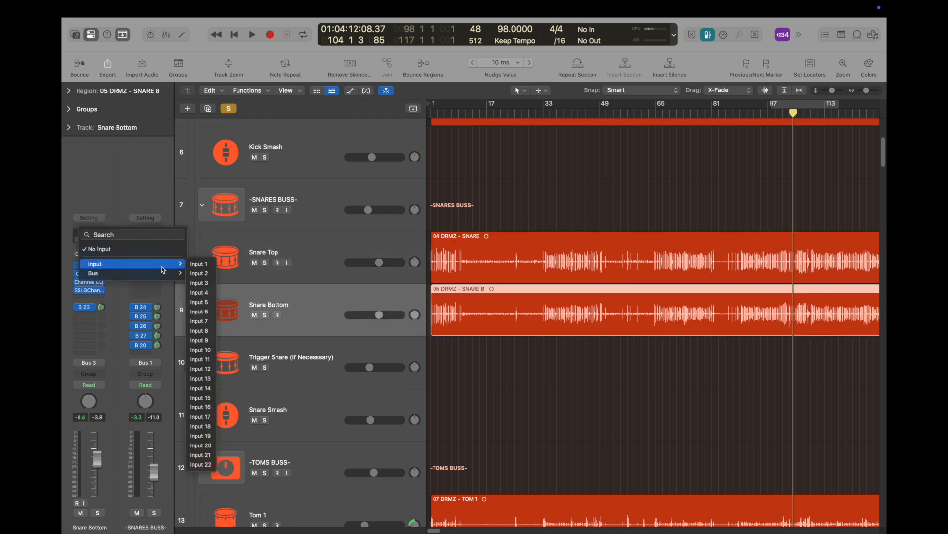
pyautogui.click(199, 301)
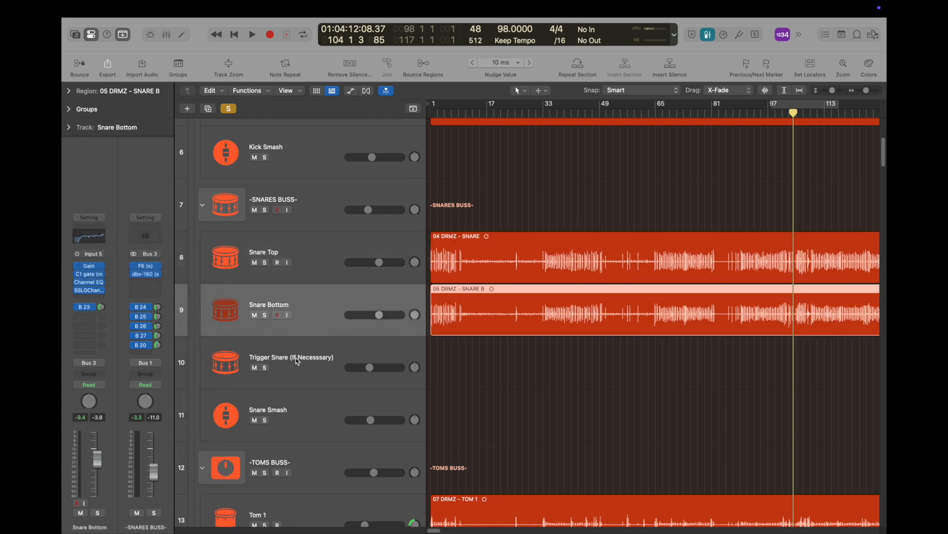
# Step: Set the Tom 1 track's input to Input 6
pyautogui.scroll(-2, 296, 359)
pyautogui.click(280, 411)
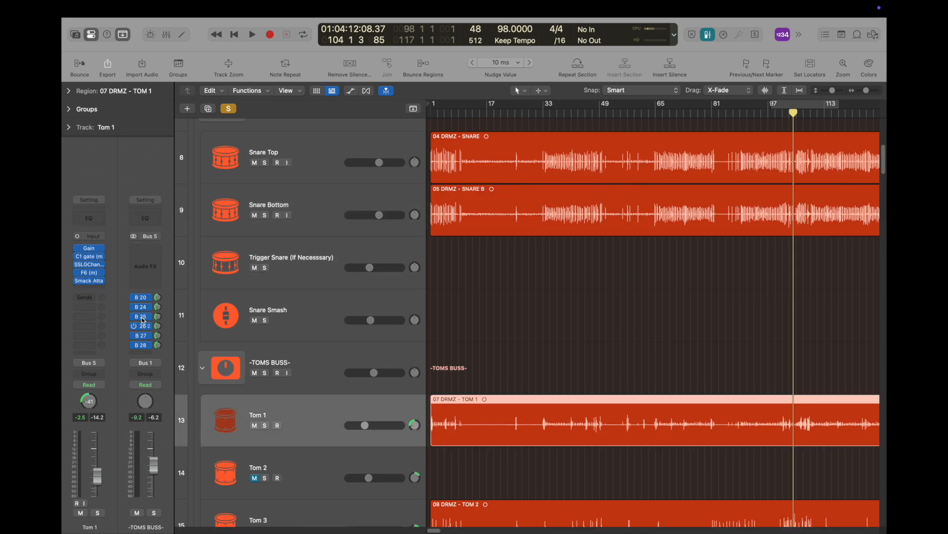
pyautogui.click(89, 233)
pyautogui.moveTo(185, 249)
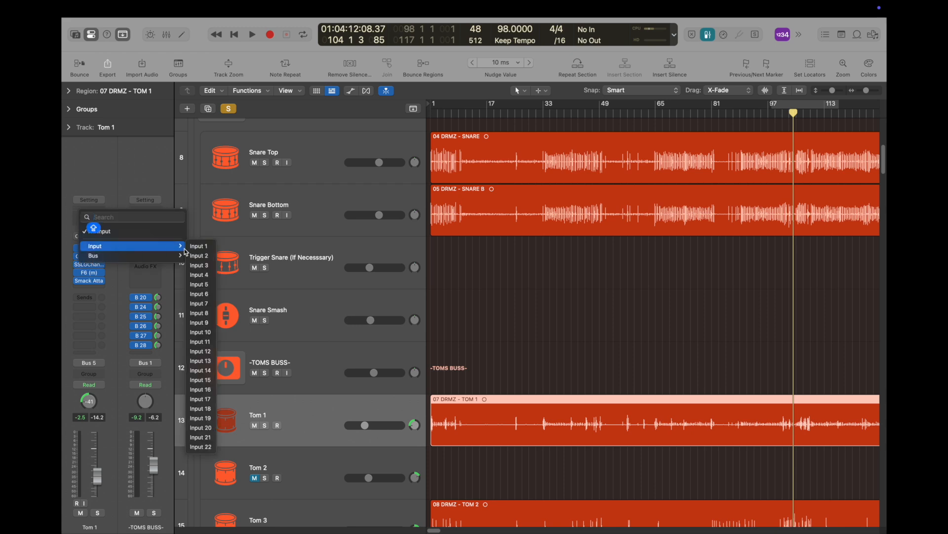
pyautogui.click(200, 295)
# Step: Set the Tom 2 track's input to Input 7
pyautogui.scroll(-1, 309, 439)
pyautogui.click(307, 440)
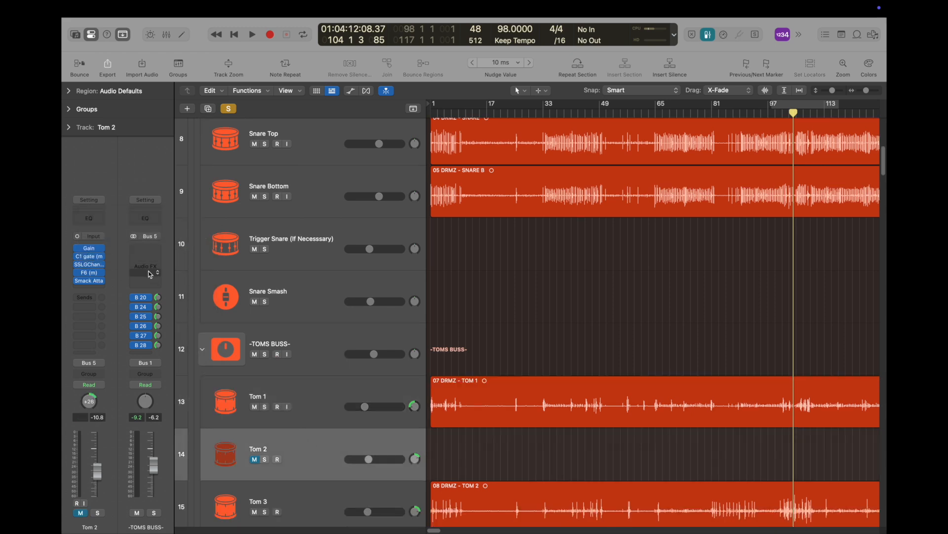
pyautogui.click(98, 238)
pyautogui.moveTo(120, 248)
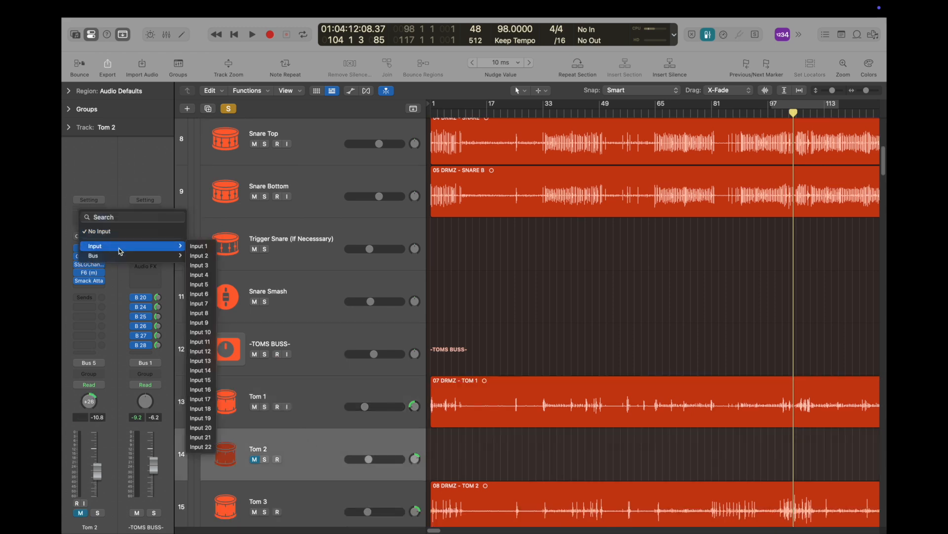
pyautogui.click(207, 306)
pyautogui.scroll(-1, 282, 338)
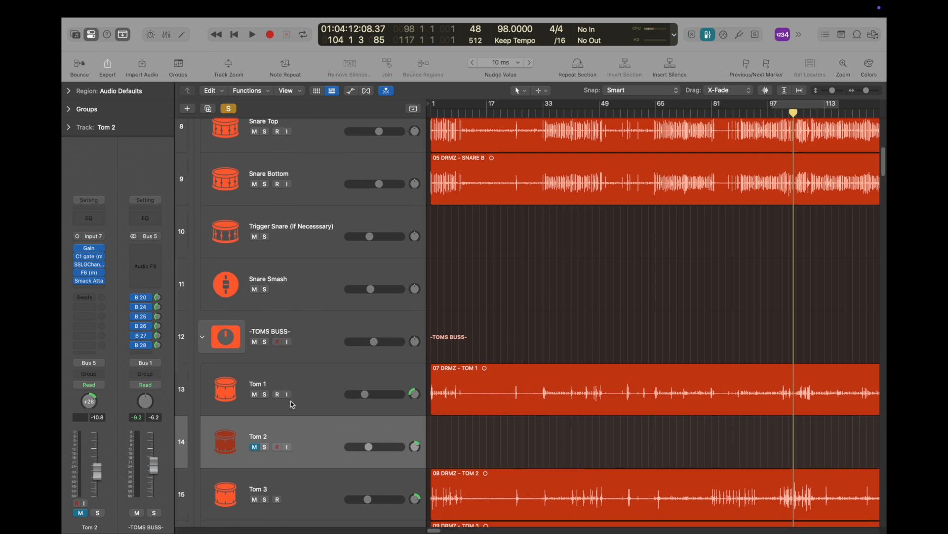
# Step: Turn on input monitoring for the Hi Hat, Kick In, Kick Out, Snare Top and Snare Bottom tracks
pyautogui.scroll(8, 292, 398)
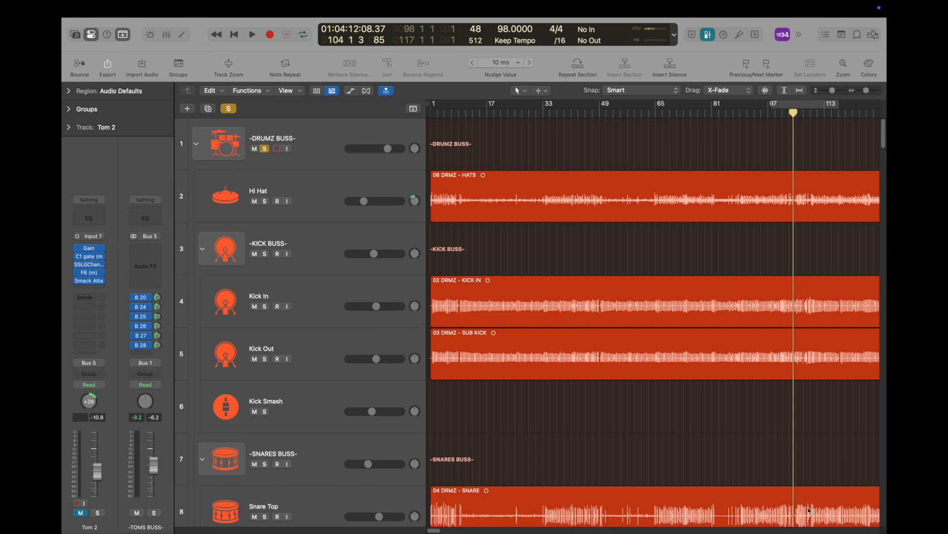
pyautogui.moveTo(810, 528)
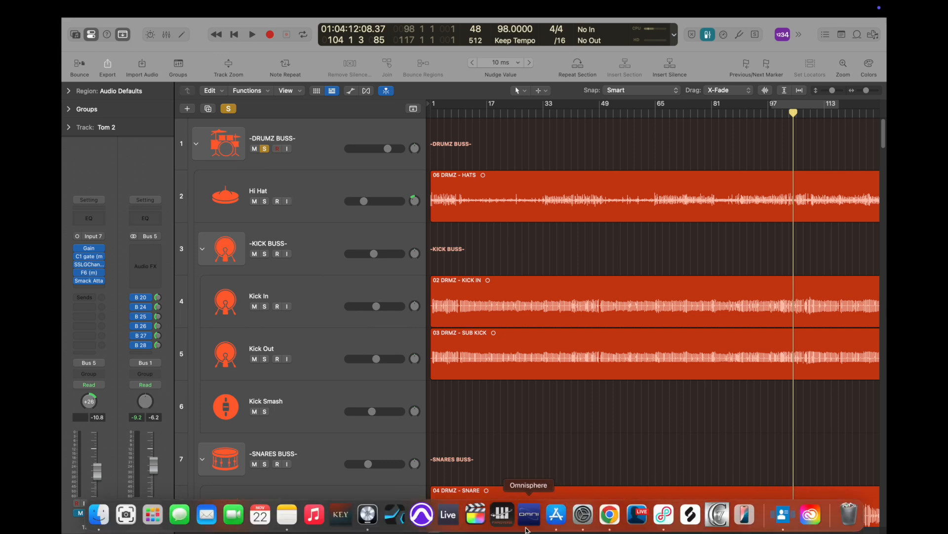
pyautogui.scroll(-5, 359, 420)
pyautogui.scroll(5, 310, 339)
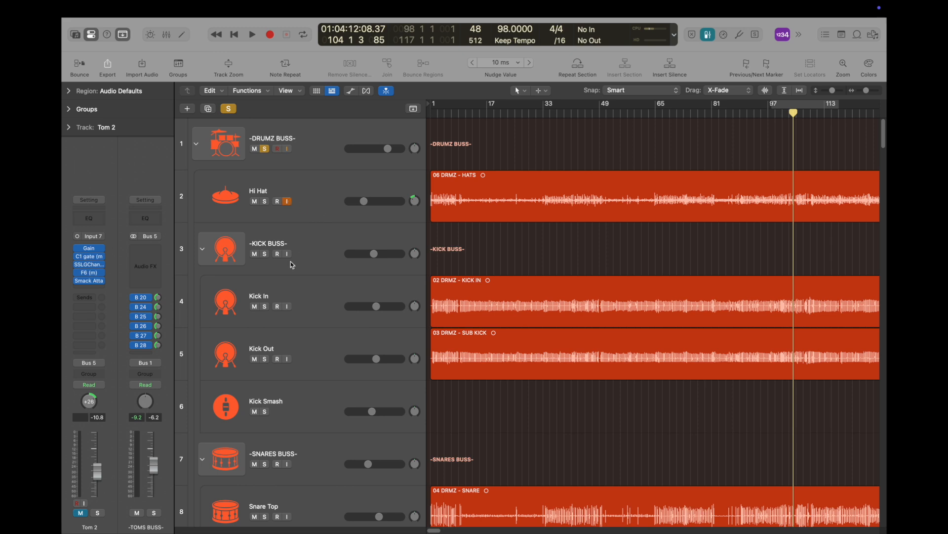
pyautogui.click(287, 307)
pyautogui.click(287, 359)
pyautogui.scroll(-3, 312, 364)
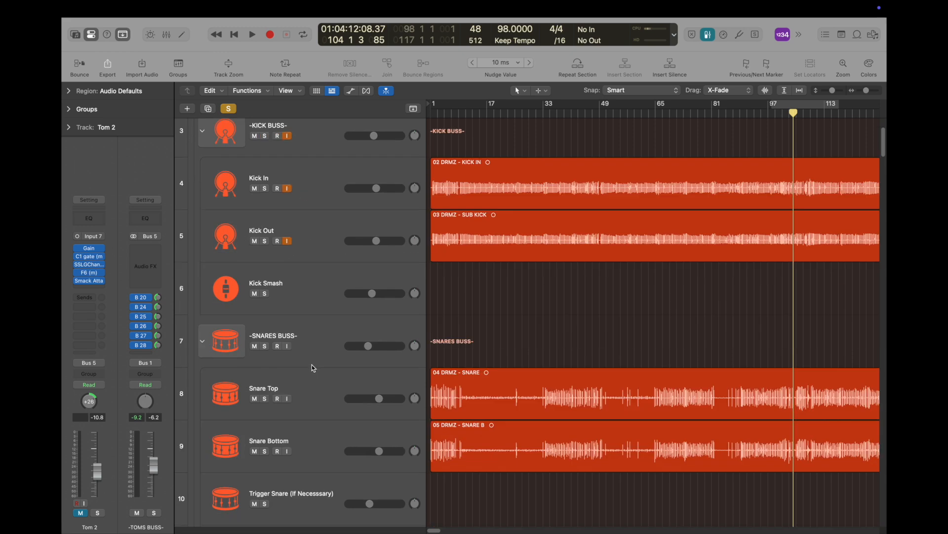
pyautogui.click(287, 398)
pyautogui.scroll(-5, 316, 365)
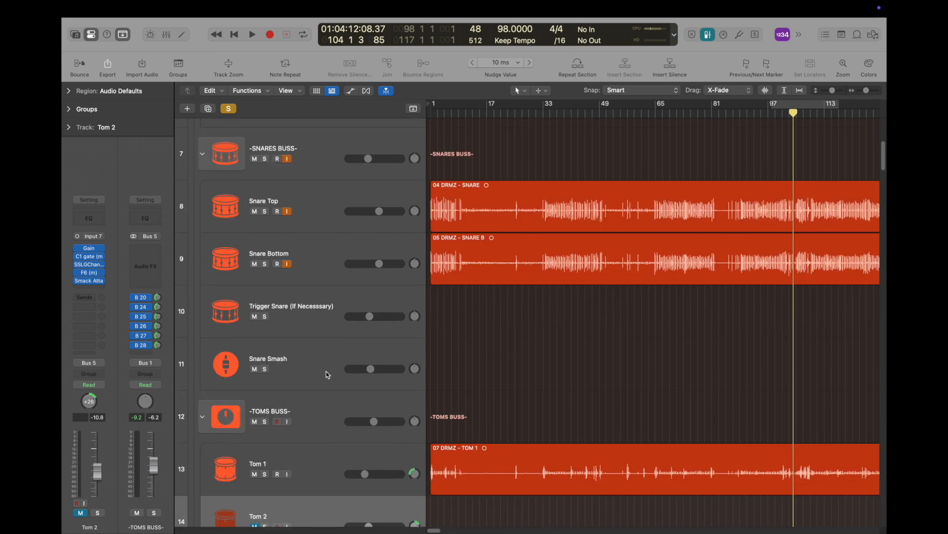
# Step: Review the drum tracks from the kicks and snares through the toms, overheads and room, including Tom 3's input assignment
pyautogui.scroll(-2, 326, 372)
pyautogui.scroll(-4, 326, 371)
pyautogui.scroll(14, 326, 372)
pyautogui.scroll(-5, 328, 370)
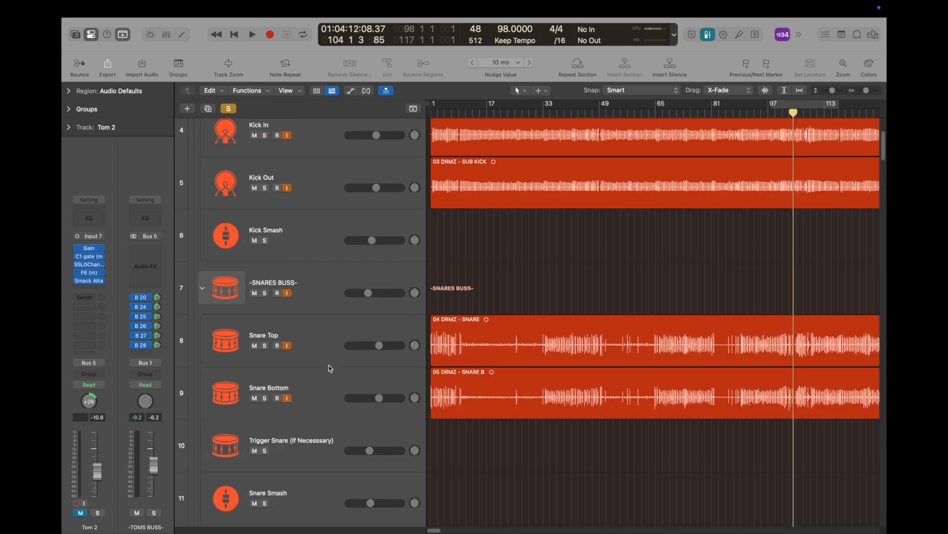
pyautogui.scroll(-12, 330, 368)
pyautogui.scroll(2, 329, 367)
pyautogui.scroll(-3, 328, 364)
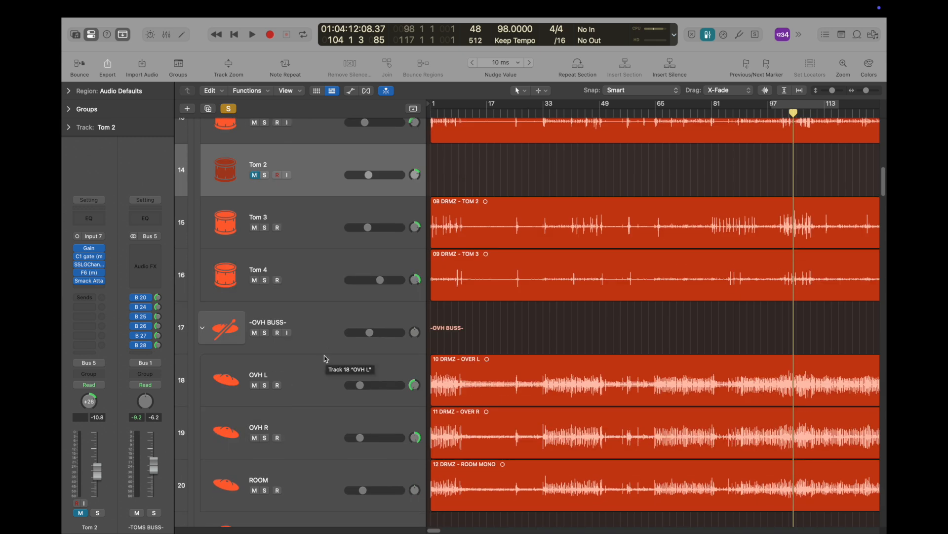
pyautogui.scroll(-1, 354, 360)
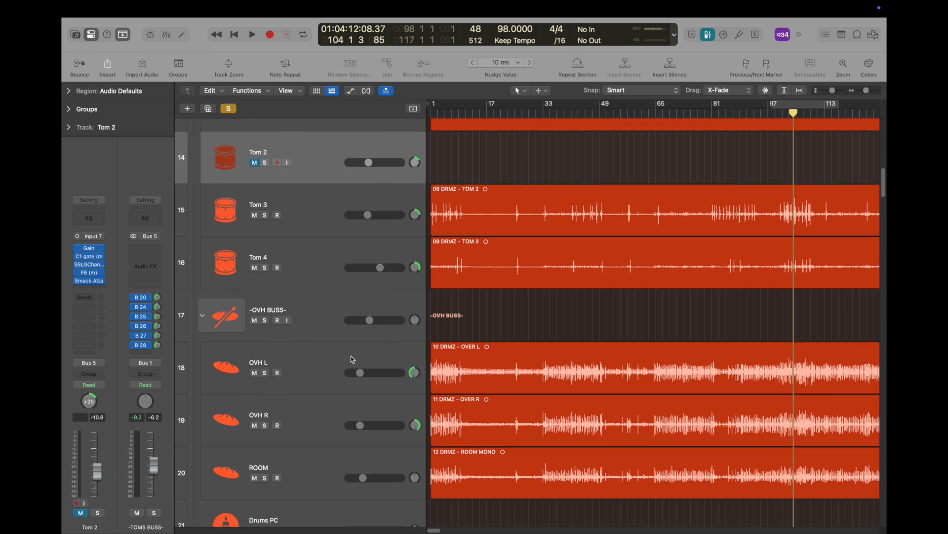
pyautogui.click(316, 220)
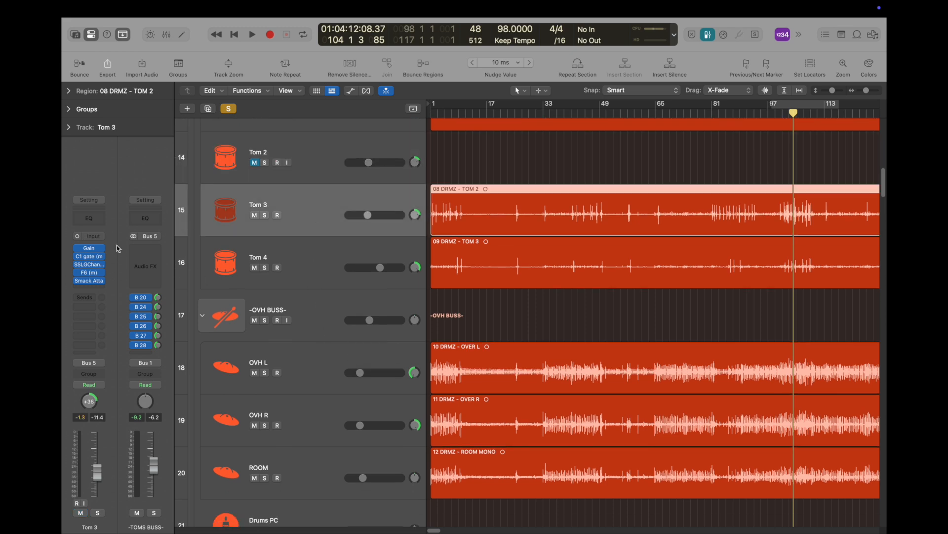
pyautogui.scroll(-15, 304, 357)
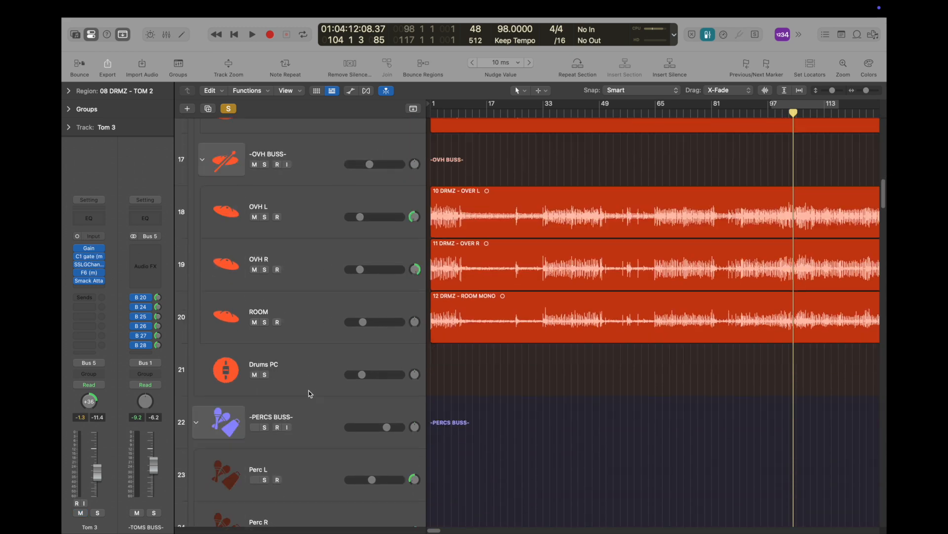
# Step: Browse the hardware inputs available for the Perc L track without assigning one
pyautogui.scroll(-4, 309, 392)
pyautogui.click(302, 297)
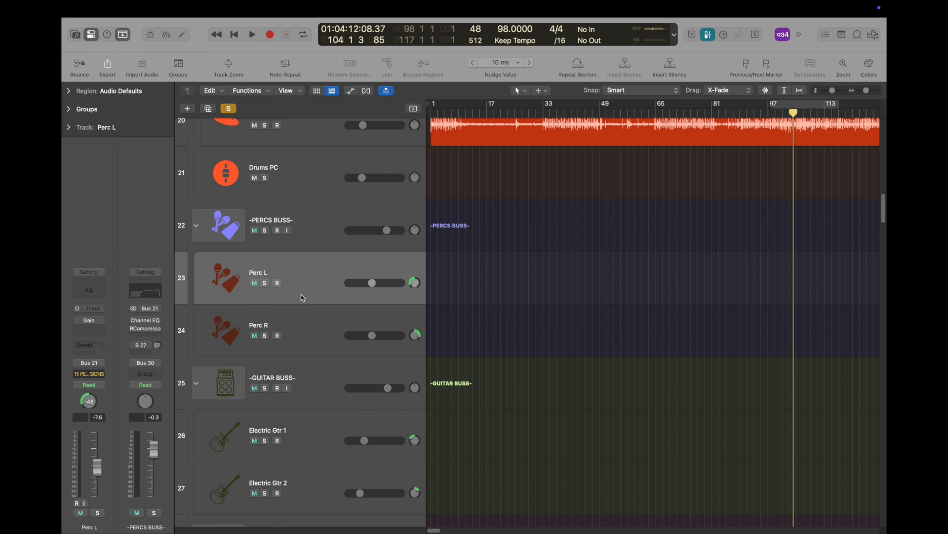
pyautogui.click(89, 311)
pyautogui.moveTo(123, 319)
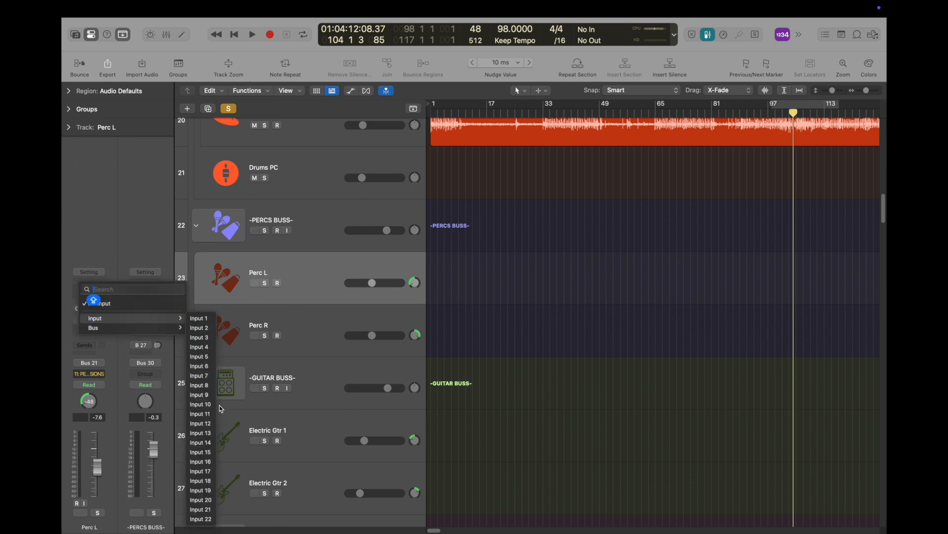
pyautogui.click(331, 238)
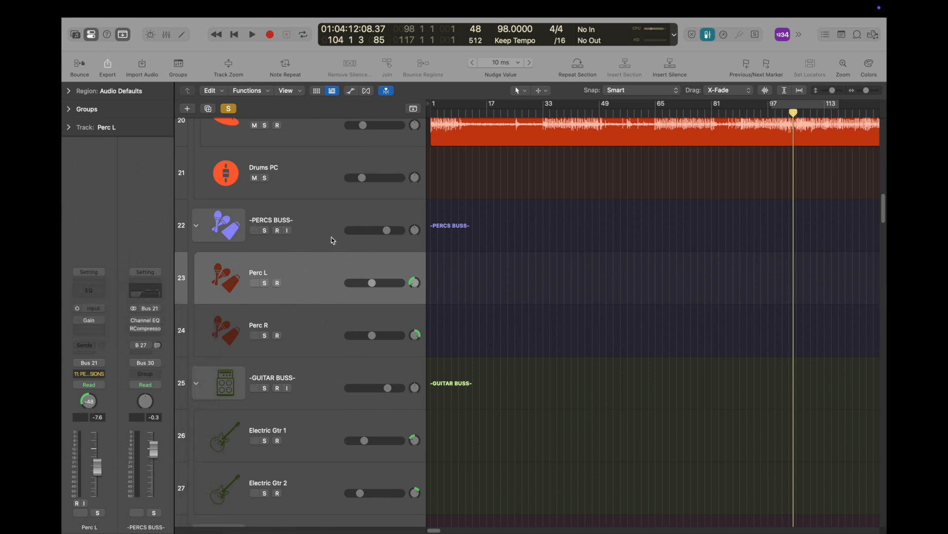
# Step: Move the playhead back to the start of the project and look over the track list
pyautogui.scroll(20, 331, 238)
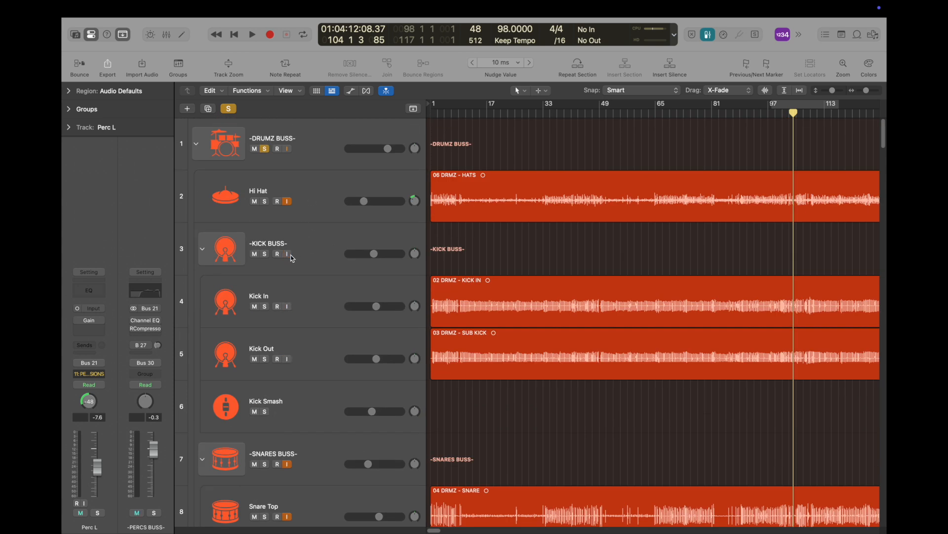
pyautogui.scroll(-2, 307, 296)
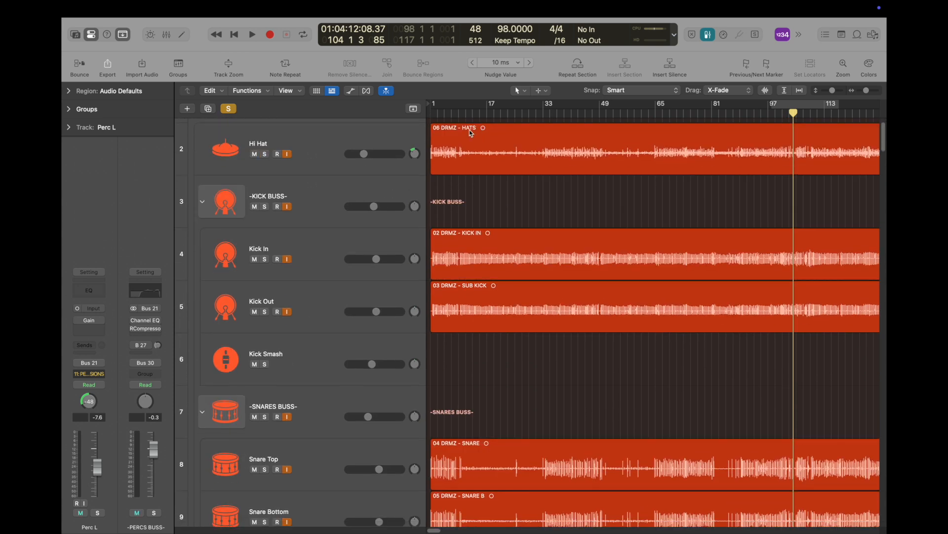
pyautogui.moveTo(499, 111); pyautogui.dragTo(403, 109)
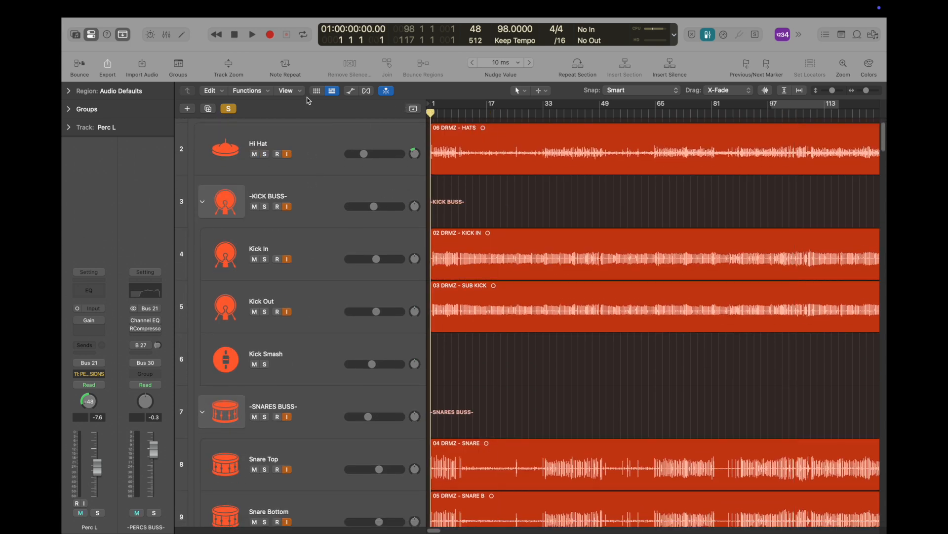
pyautogui.scroll(-20, 330, 254)
pyautogui.scroll(20, 332, 255)
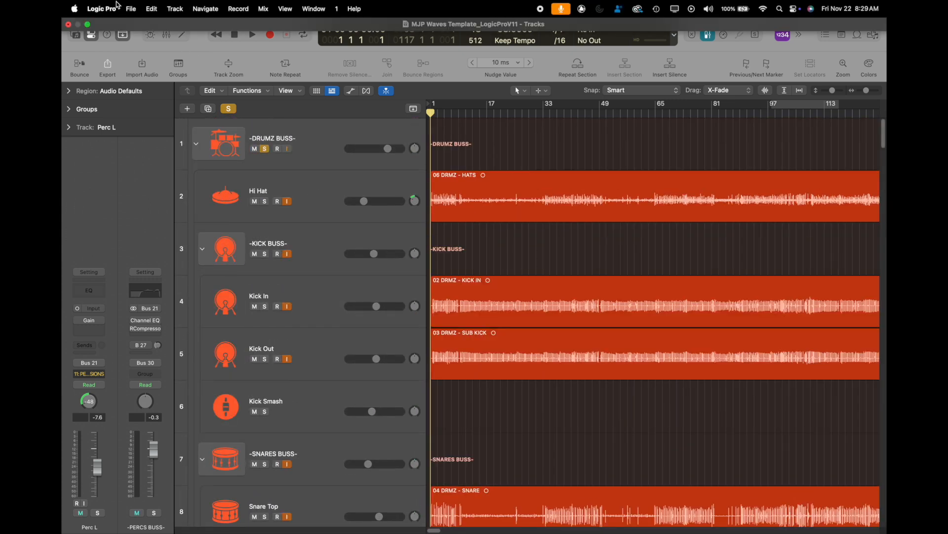
# Step: Locate the Save as Template command without running it, and turn off the solo on the -DRUMZ BUSS- track
pyautogui.click(131, 8)
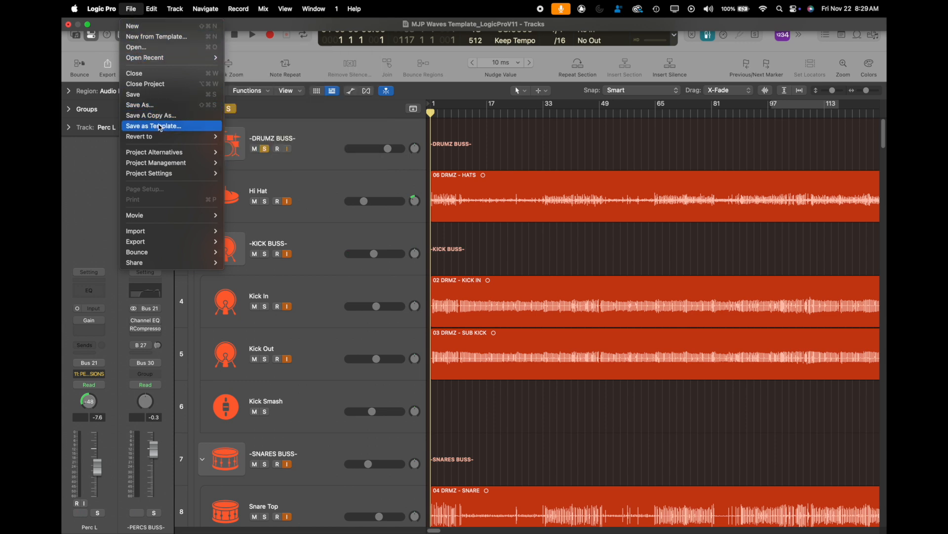
pyautogui.click(319, 176)
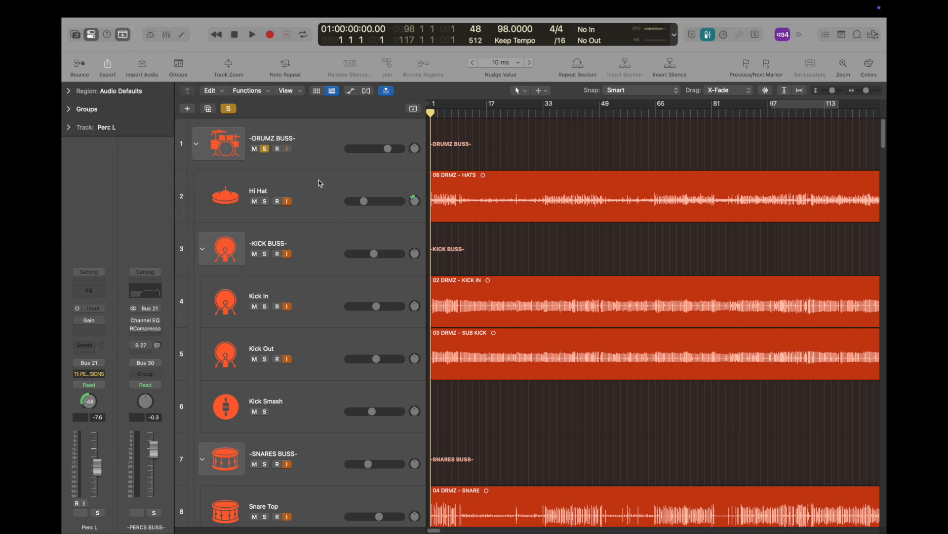
pyautogui.scroll(-20, 377, 196)
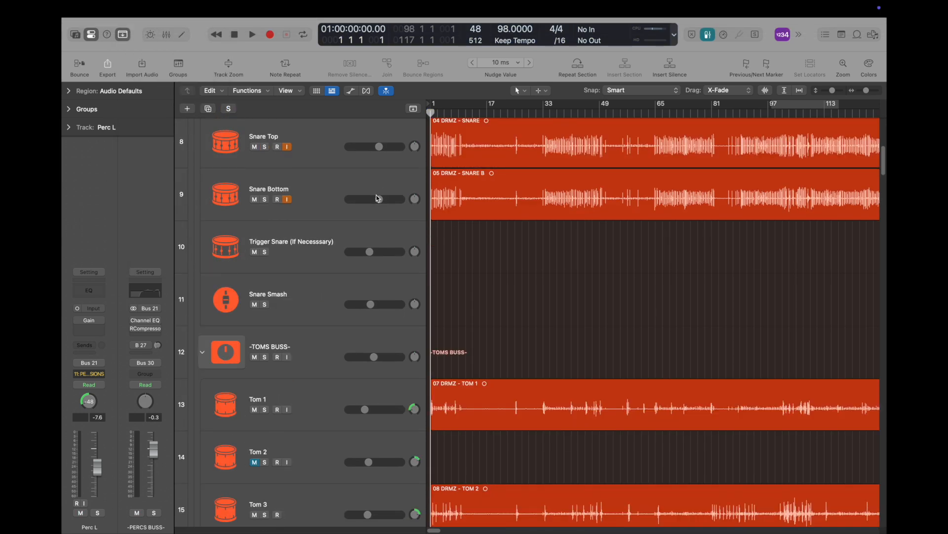
pyautogui.scroll(20, 379, 196)
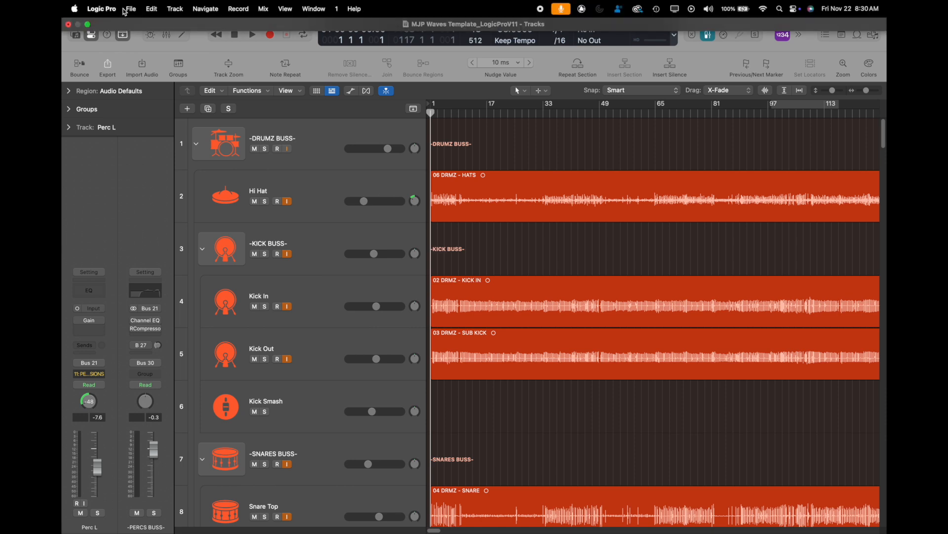
# Step: Look up MY NEW MJP TEMPLATE and its project details among the saved templates, leaving without creating a project
pyautogui.click(131, 9)
pyautogui.click(147, 37)
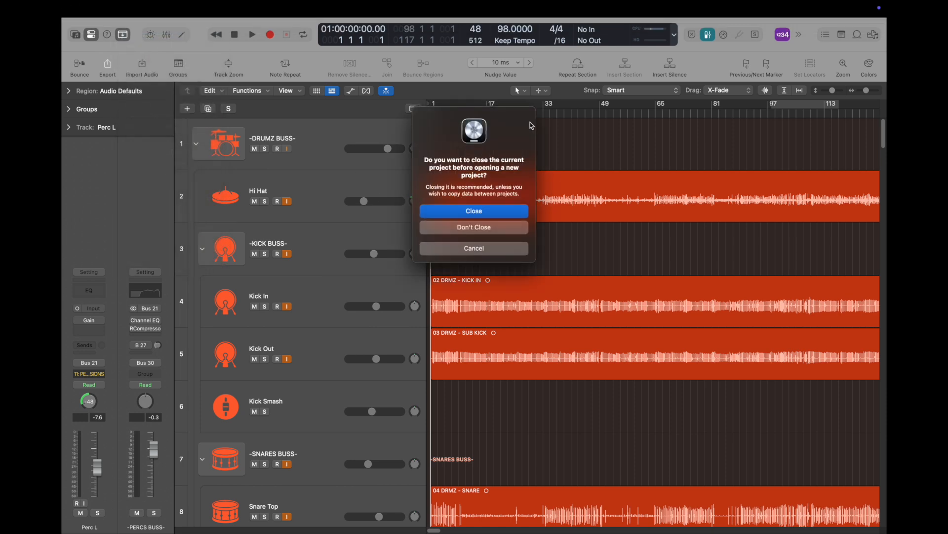
pyautogui.click(507, 226)
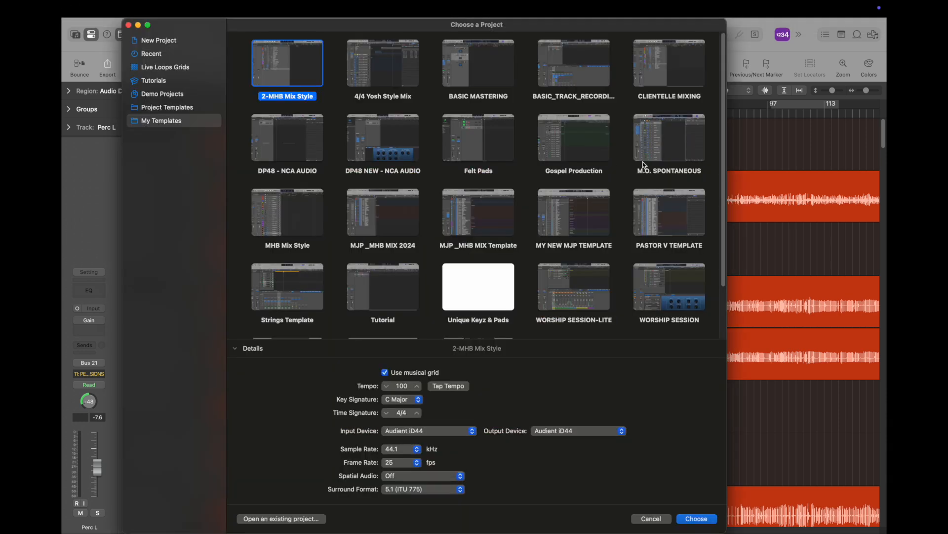
pyautogui.click(576, 217)
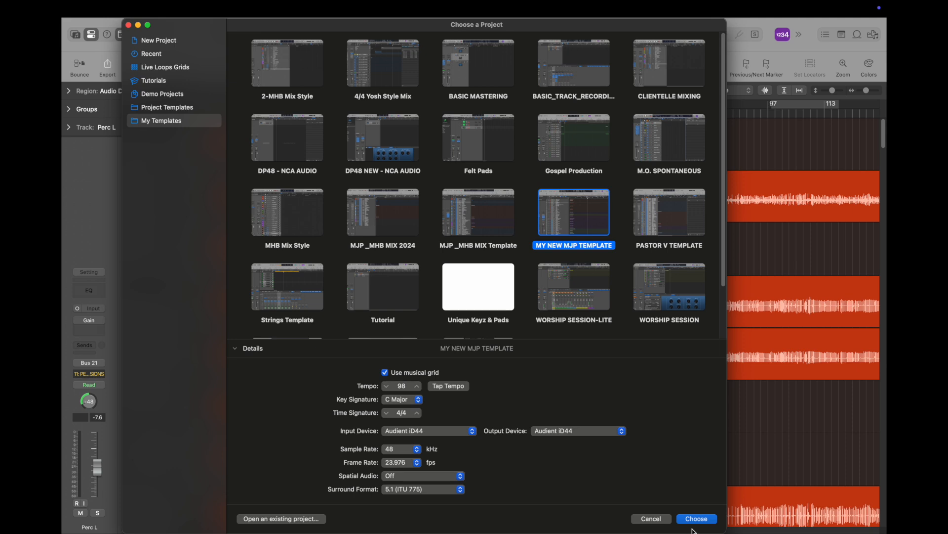
pyautogui.click(658, 521)
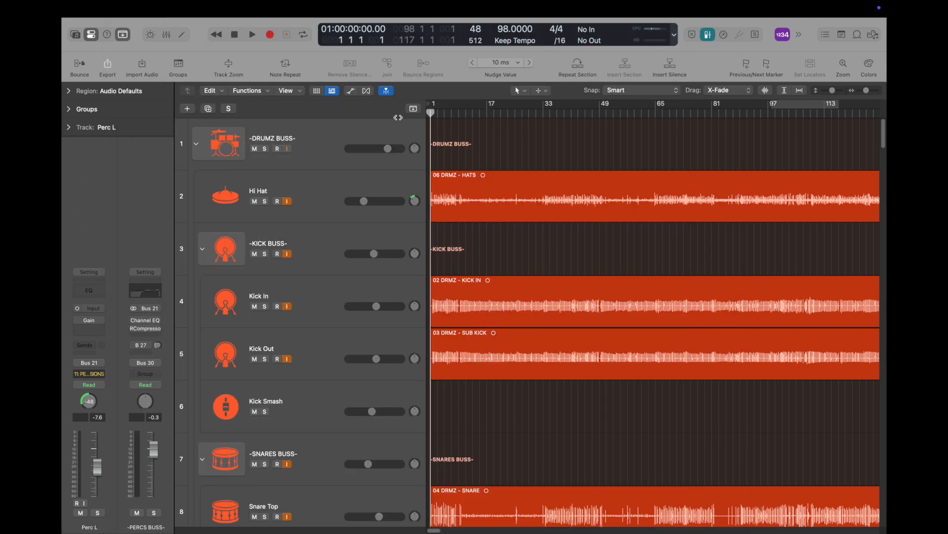
# Step: Review the tracks from Hi Hat through the percussion, guitar and -BASS BUSS- channels to Main Keys L
pyautogui.click(344, 180)
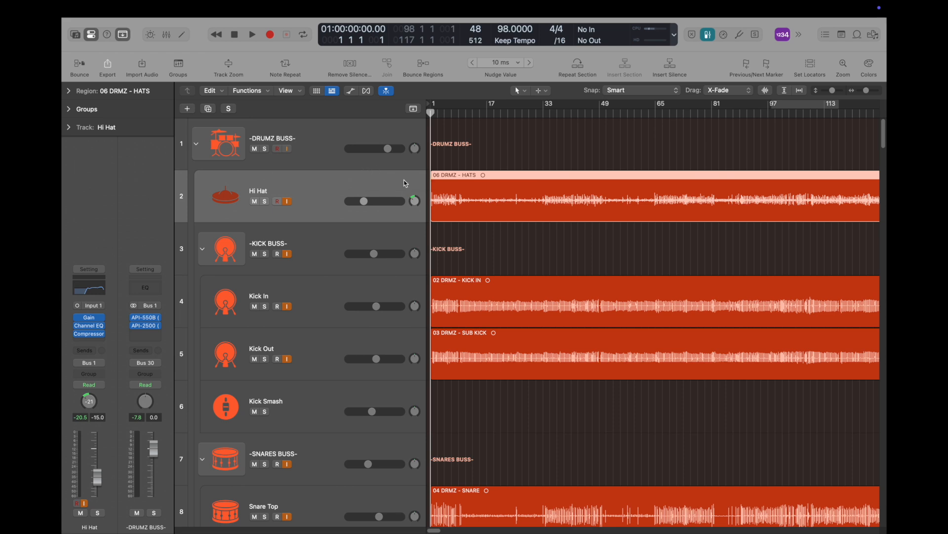
pyautogui.moveTo(431, 114); pyautogui.dragTo(393, 118)
pyautogui.scroll(-20, 386, 272)
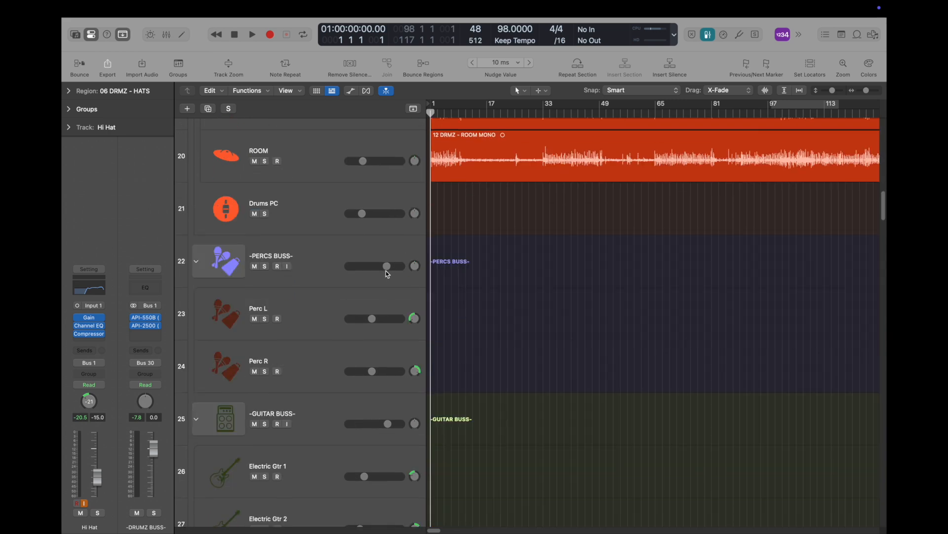
pyautogui.scroll(-5, 388, 272)
pyautogui.scroll(-6, 339, 327)
pyautogui.click(336, 312)
pyautogui.scroll(-2, 336, 314)
pyautogui.scroll(-8, 336, 314)
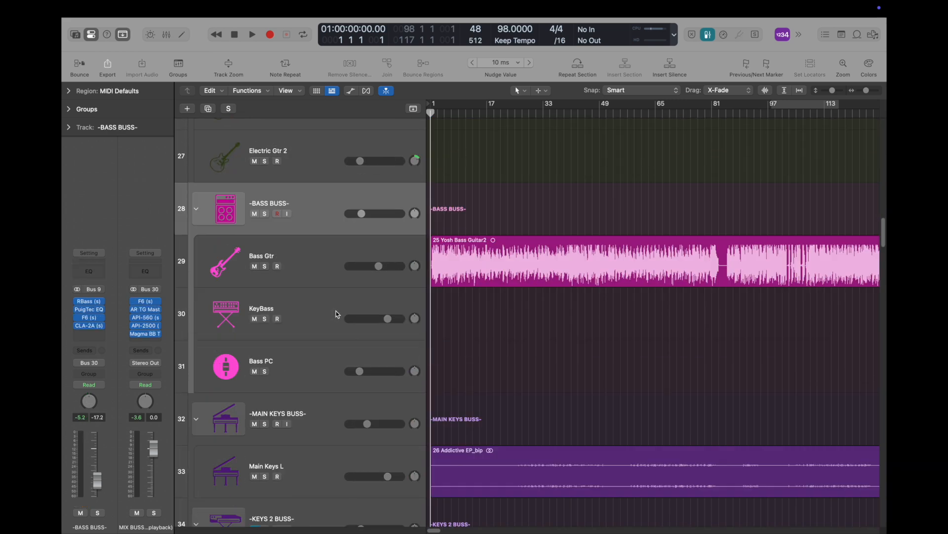
pyautogui.click(331, 310)
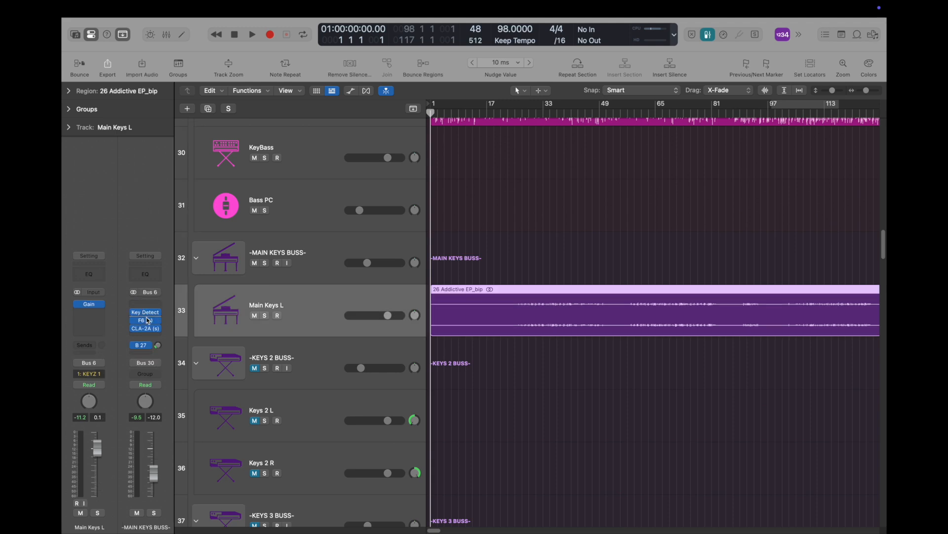
# Step: Inspect the Key Detector plug-in on -MAIN KEYS BUSS- and the processing load in the Performance Meter, closing both windows
pyautogui.click(147, 313)
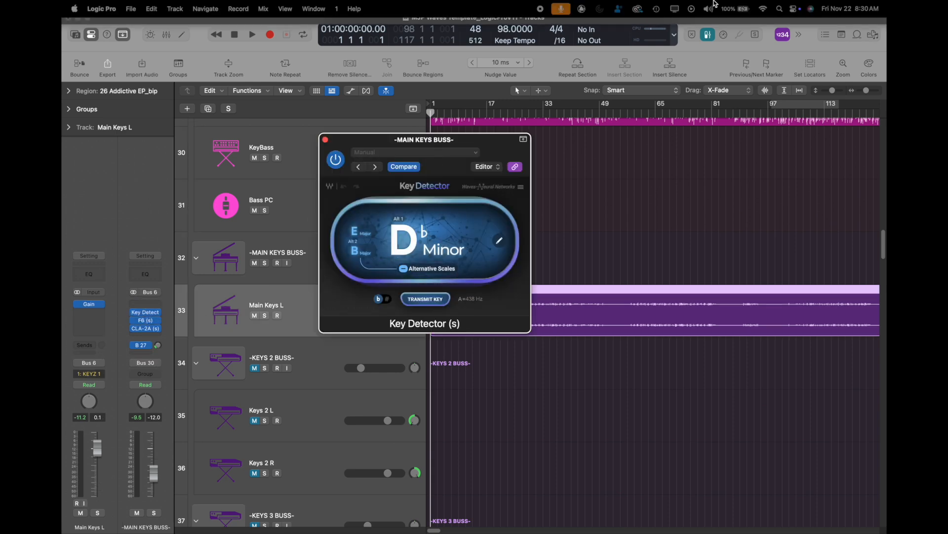
pyautogui.doubleClick(657, 34)
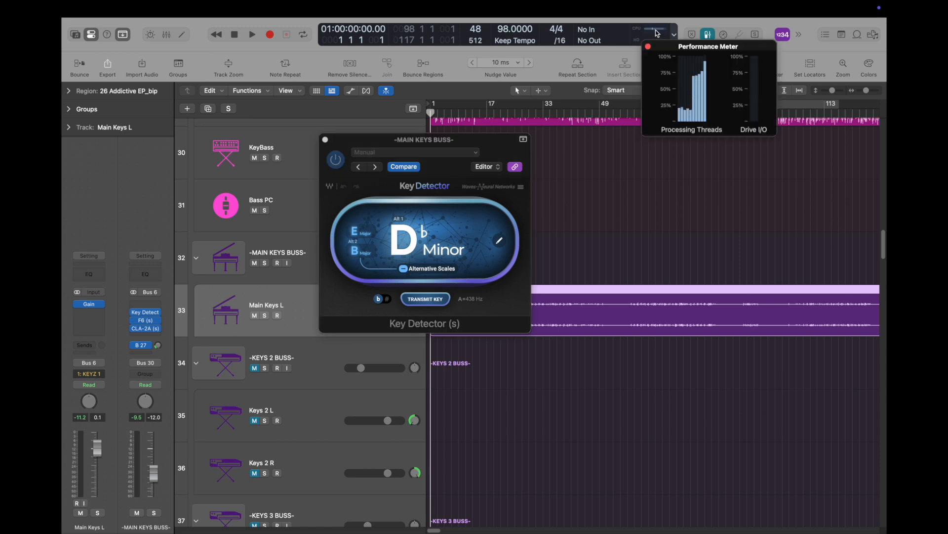
pyautogui.click(648, 46)
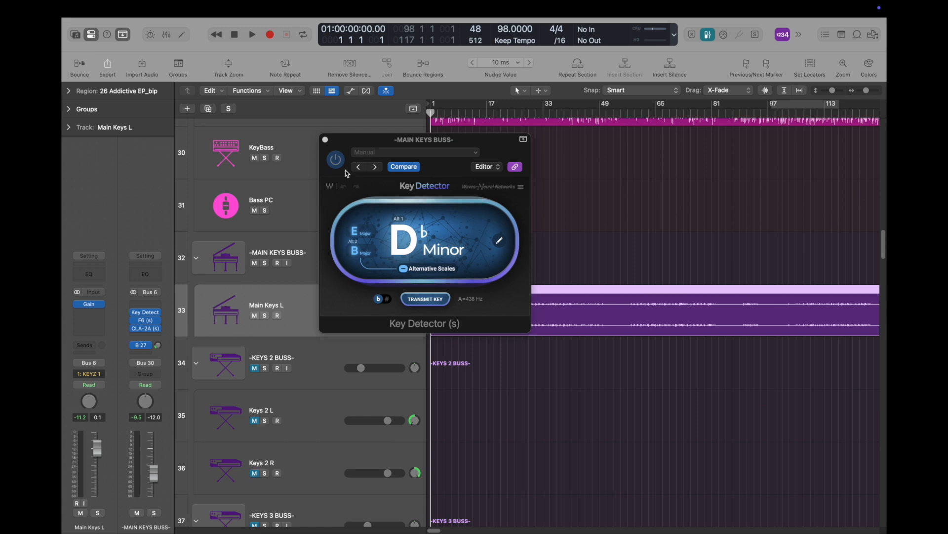
pyautogui.click(325, 140)
# Step: Look over the remaining keys, organ and sax tracks, the Soprano 1 channel, and the VCAs at the end of the list
pyautogui.scroll(-10, 304, 292)
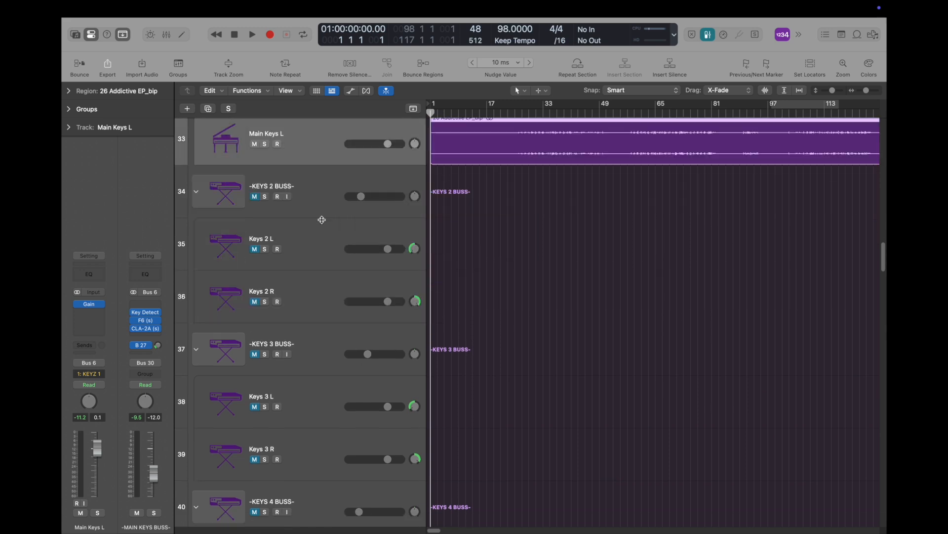
pyautogui.scroll(-15, 303, 282)
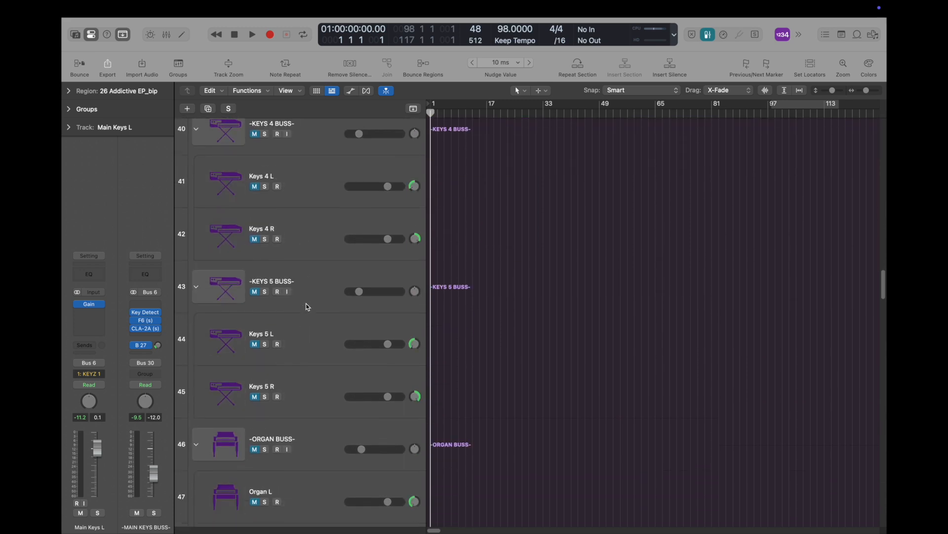
pyautogui.click(299, 365)
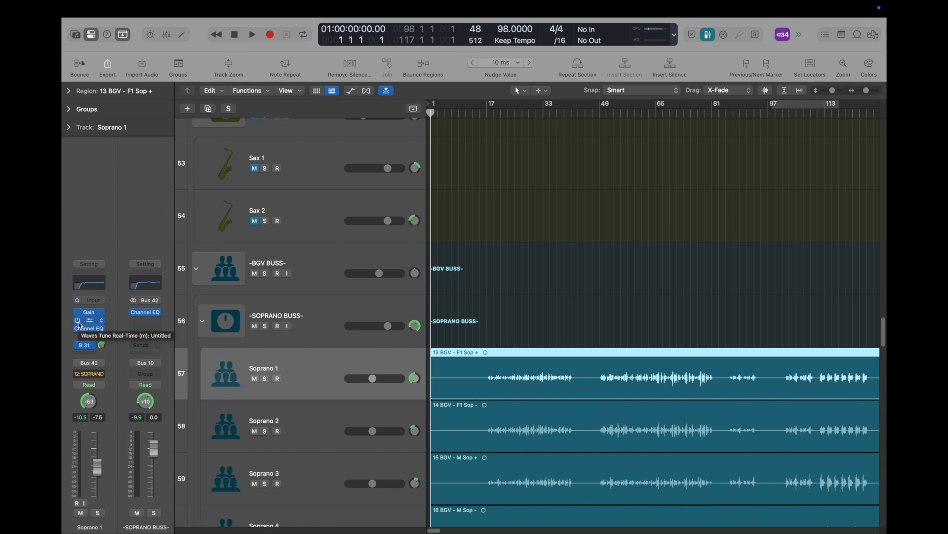
pyautogui.scroll(-20, 232, 333)
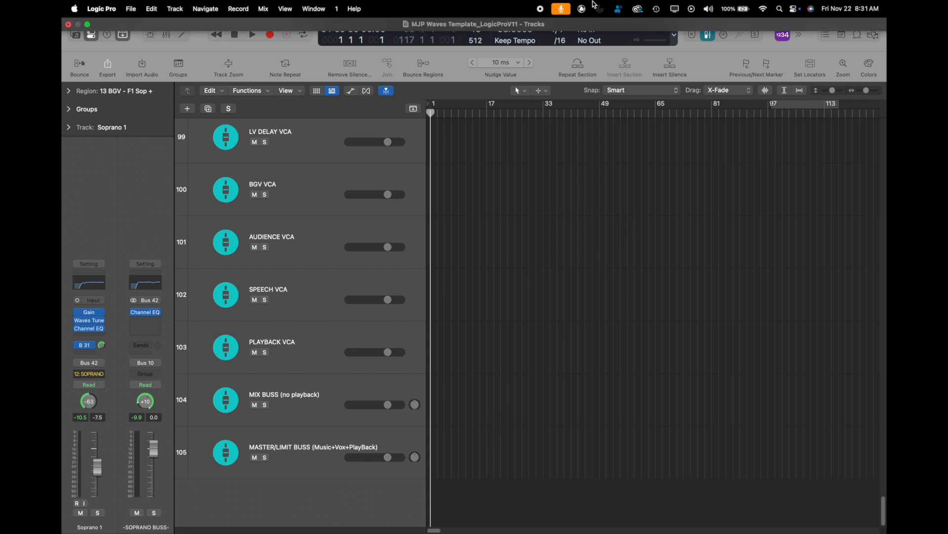
pyautogui.click(562, 11)
pyautogui.click(548, 155)
pyautogui.scroll(15, 496, 182)
pyautogui.scroll(-10, 497, 176)
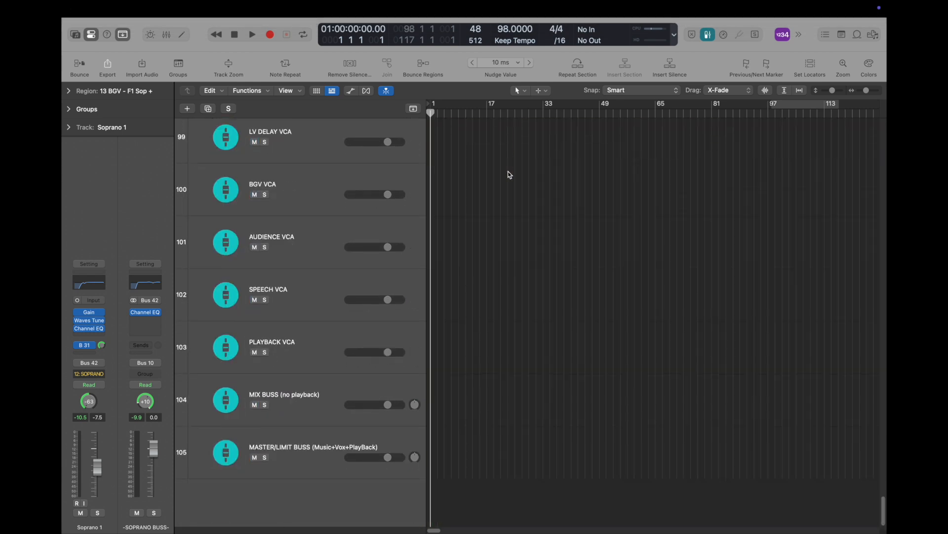
# Step: Inspect the insert plug-ins on the MASTER/LIMIT BUSS and MIX BUSS (no playback) channels
pyautogui.scroll(-5, 510, 173)
pyautogui.click(321, 454)
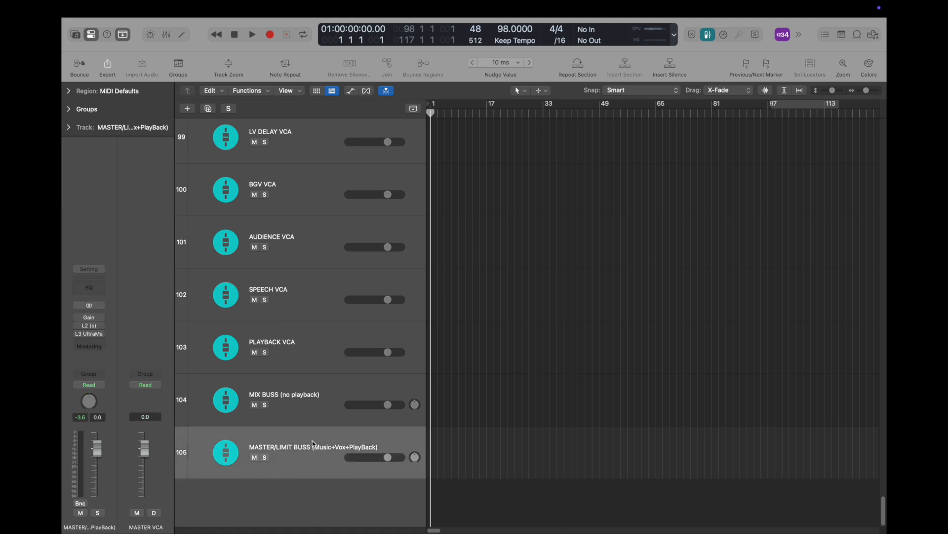
pyautogui.click(223, 399)
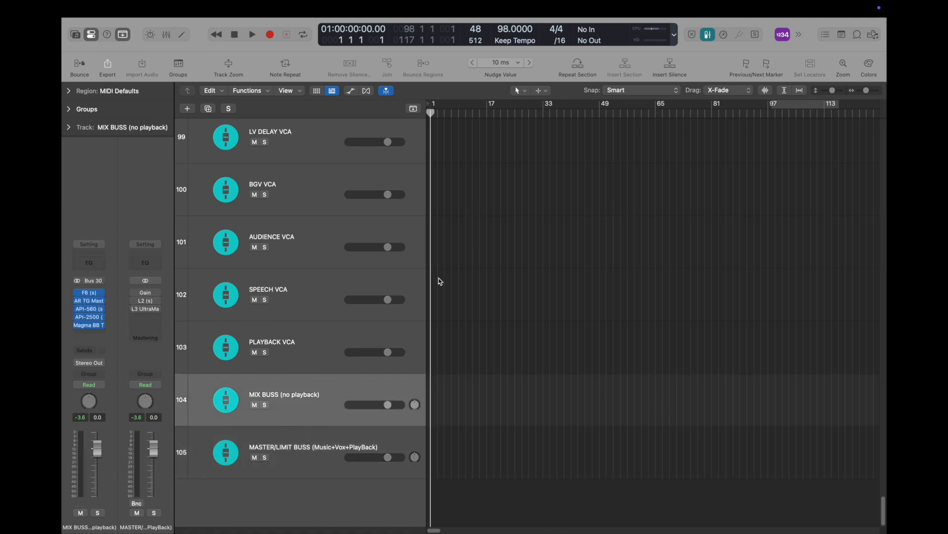
# Step: Shrink the tracks to minimum height and enable the L2 and L3 limiters on the MASTER/LIMIT BUSS while playing from about bar 95
pyautogui.scroll(12, 562, 143)
pyautogui.moveTo(833, 91); pyautogui.dragTo(815, 91)
pyautogui.scroll(-1, 662, 130)
pyautogui.scroll(-3, 662, 130)
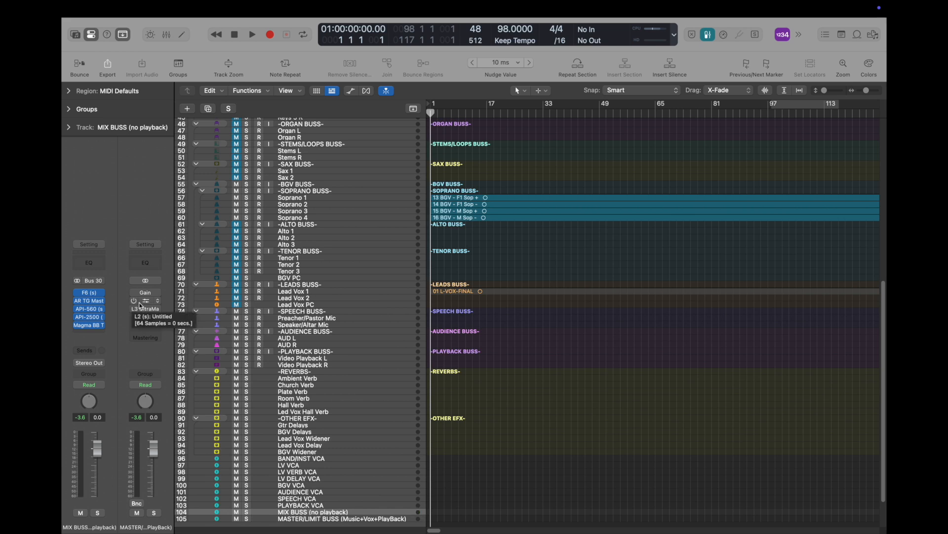
pyautogui.doubleClick(764, 112)
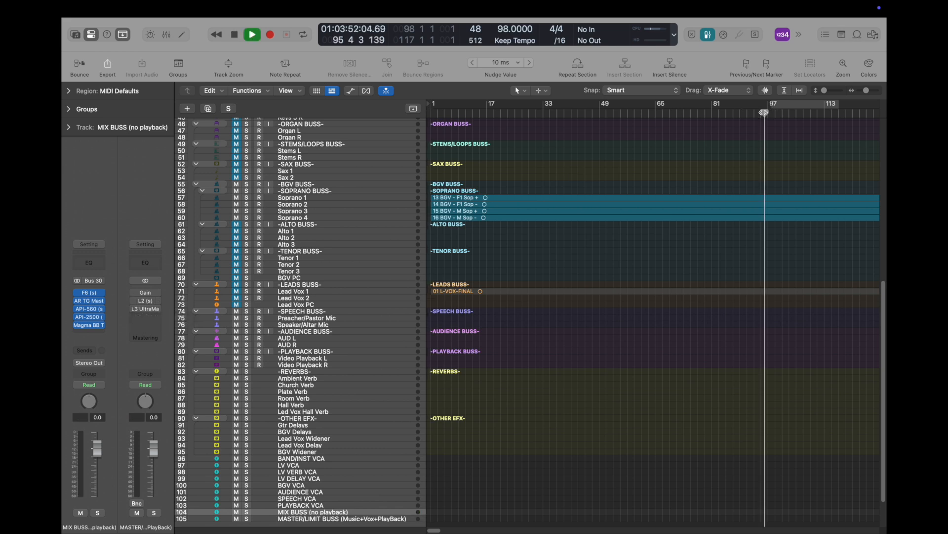
pyautogui.moveTo(135, 302); pyautogui.dragTo(135, 310)
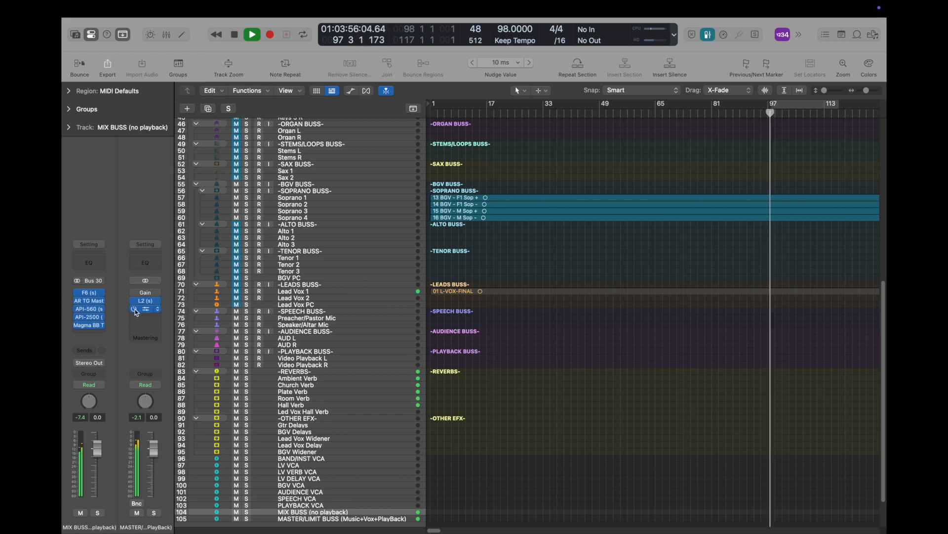
pyautogui.press('space')
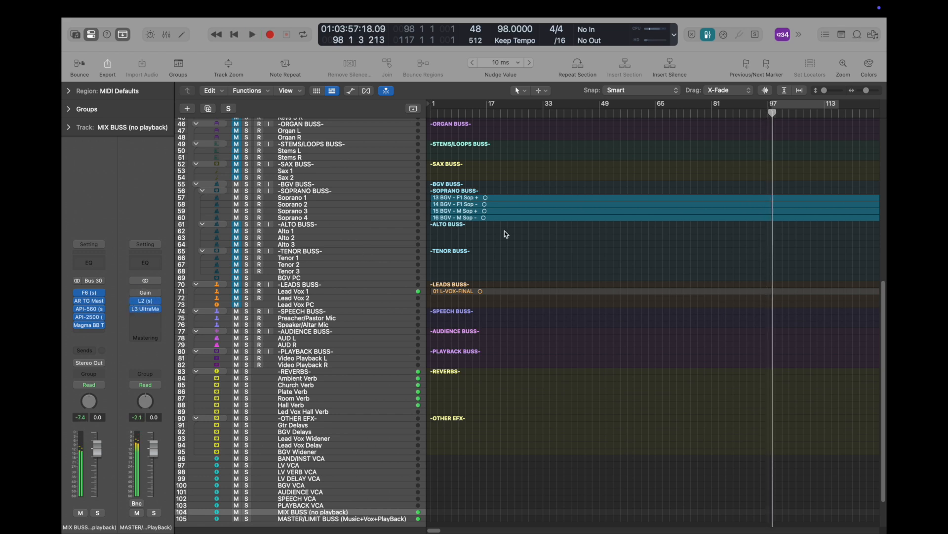
# Step: Set the audio device's I/O buffer size to 128 samples in the audio settings
pyautogui.scroll(10, 514, 233)
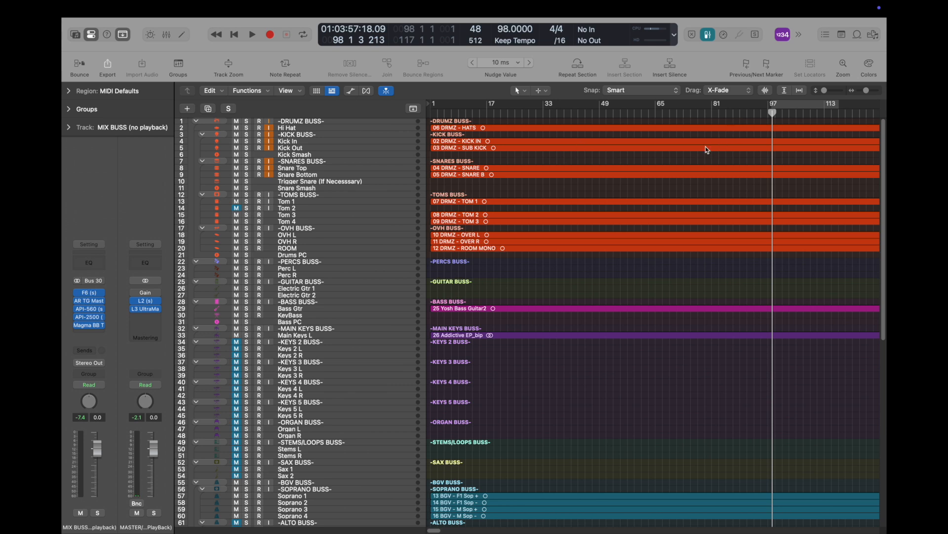
pyautogui.click(132, 9)
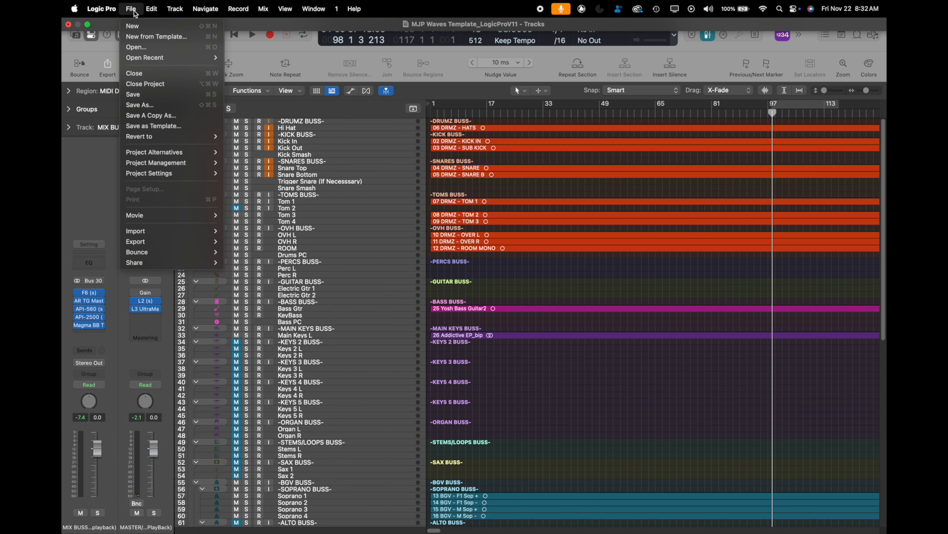
pyautogui.moveTo(167, 155)
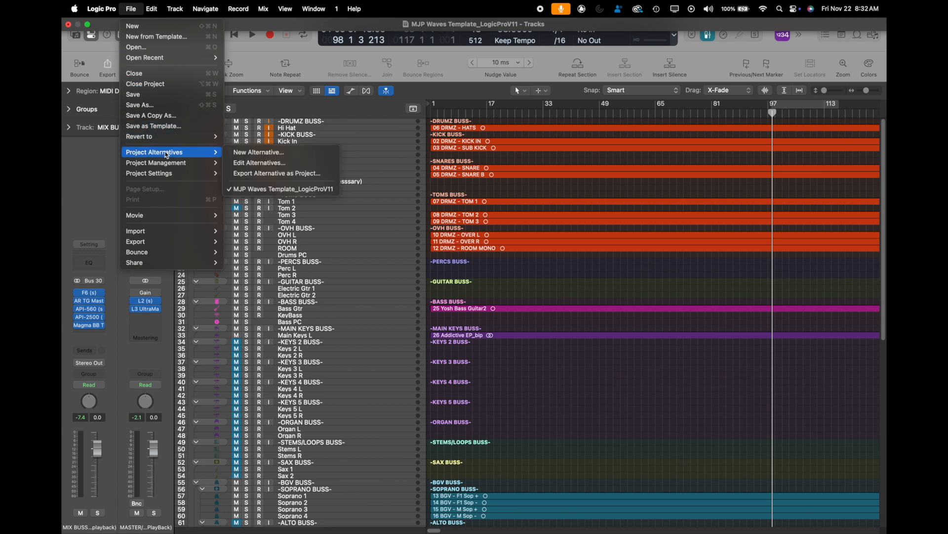
pyautogui.moveTo(158, 59)
pyautogui.moveTo(101, 9)
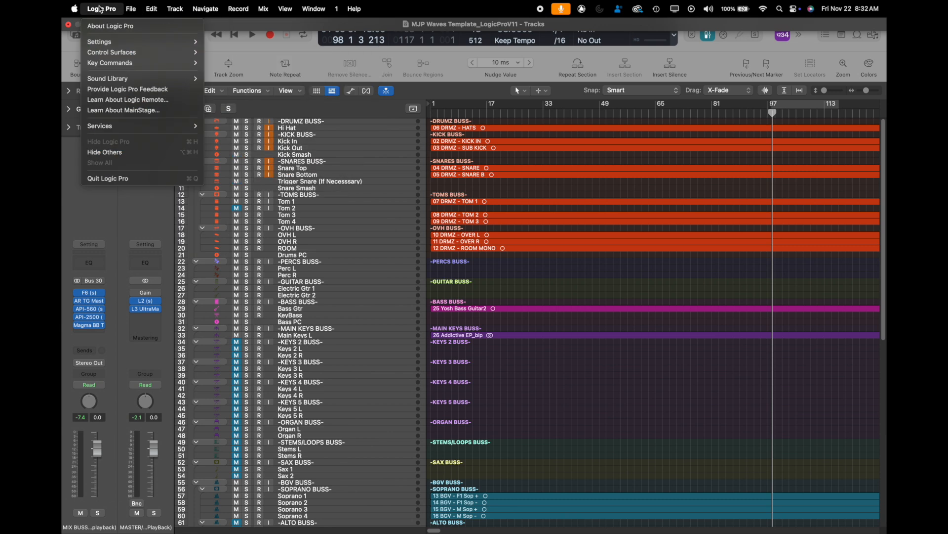
pyautogui.moveTo(136, 44)
pyautogui.click(225, 53)
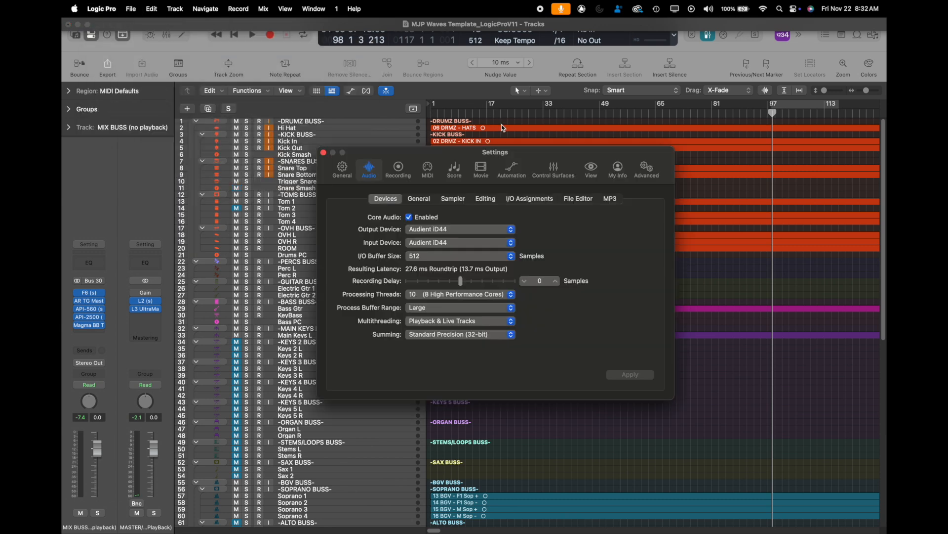
pyautogui.click(440, 257)
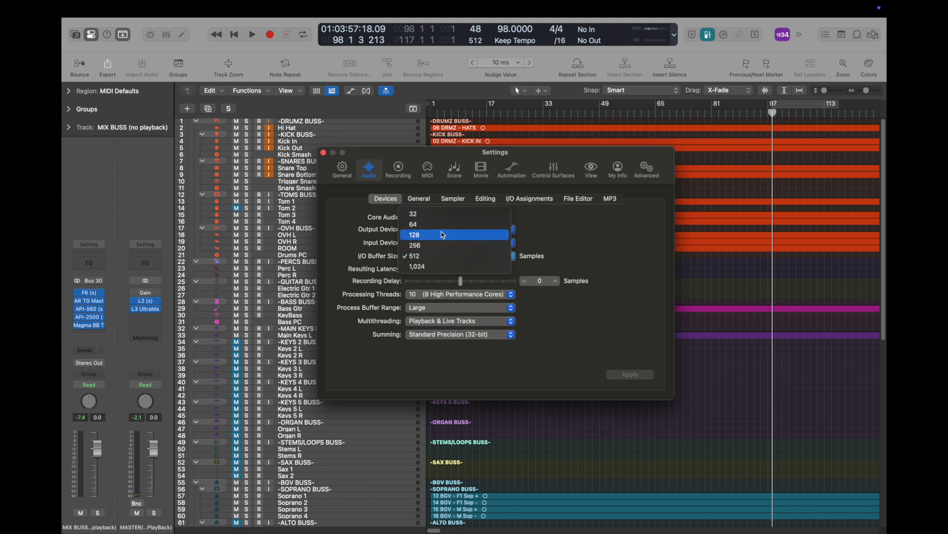
pyautogui.click(479, 238)
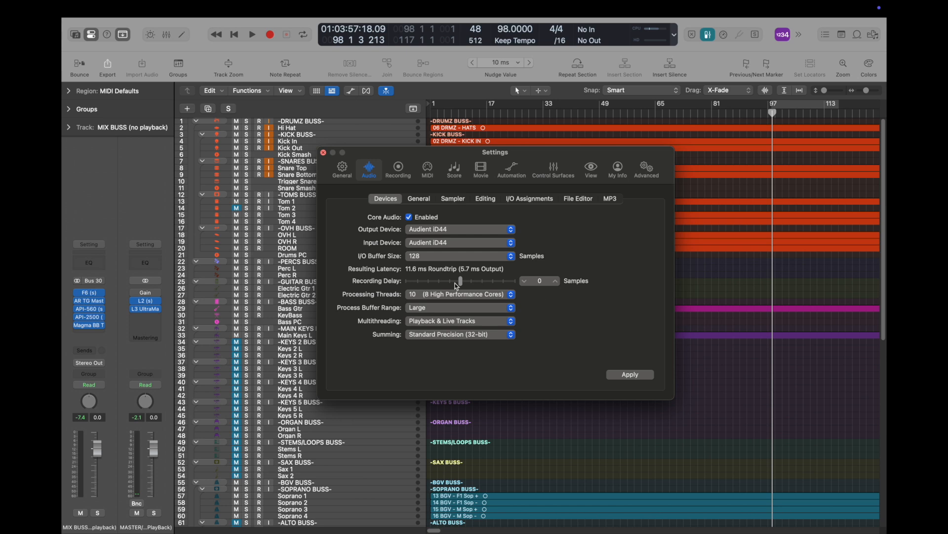
pyautogui.click(323, 152)
# Step: Check the Alto 1 and MASTER/LIMIT BUSS channel strips, then return to the drum tracks
pyautogui.scroll(-10, 428, 262)
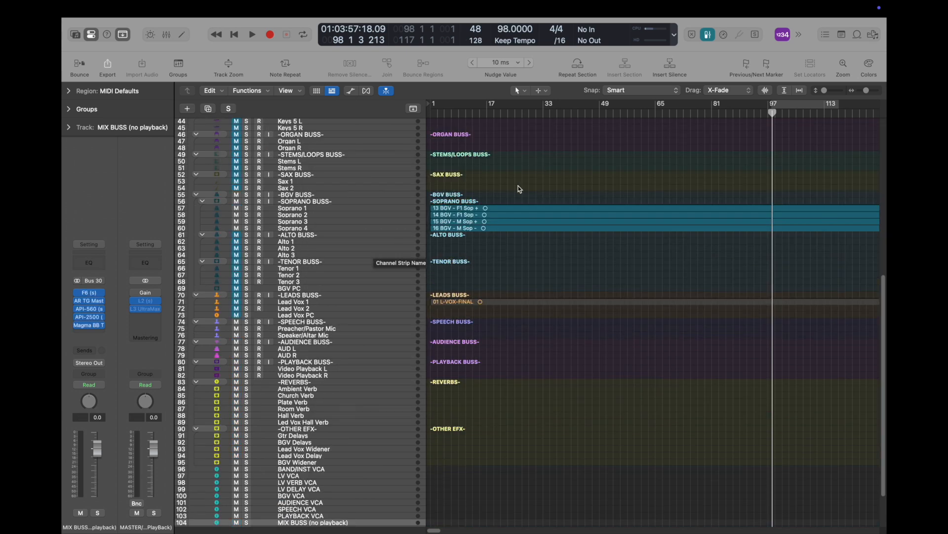
pyautogui.click(343, 244)
pyautogui.scroll(-4, 319, 282)
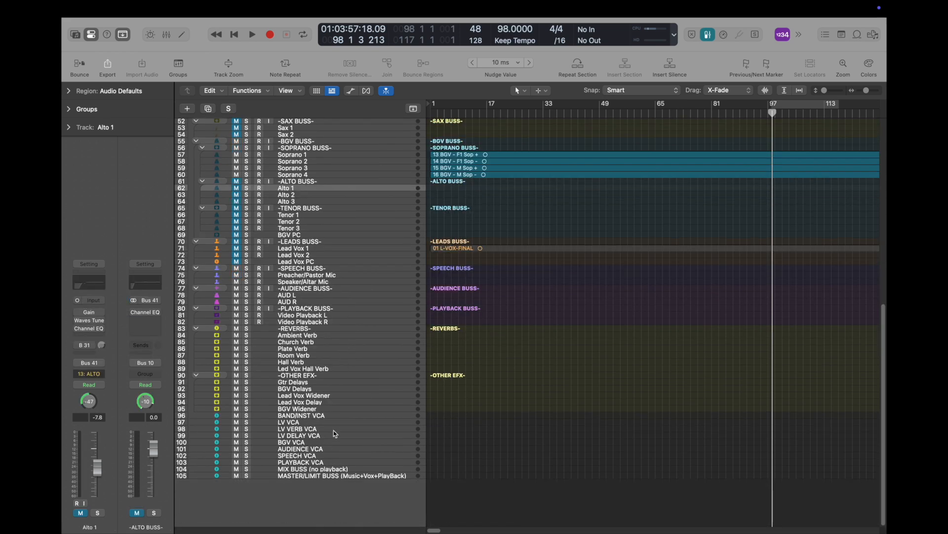
pyautogui.click(330, 476)
pyautogui.scroll(10, 446, 396)
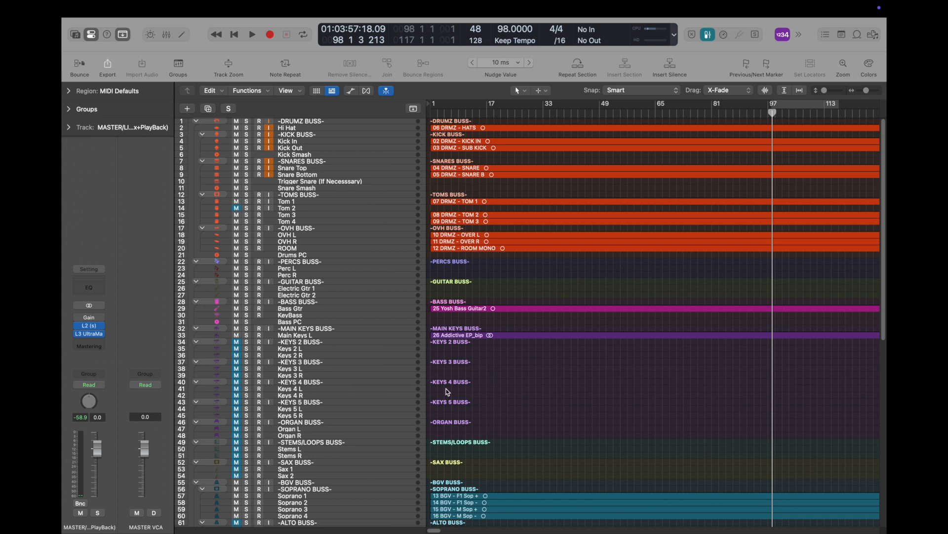
# Step: Enlarge the track heights slightly and bring the drum tracks at the start of the list into view
pyautogui.moveTo(825, 91)
pyautogui.mouseDown()
pyautogui.moveTo(840, 90)
pyautogui.moveTo(820, 88)
pyautogui.moveTo(828, 90)
pyautogui.mouseUp()
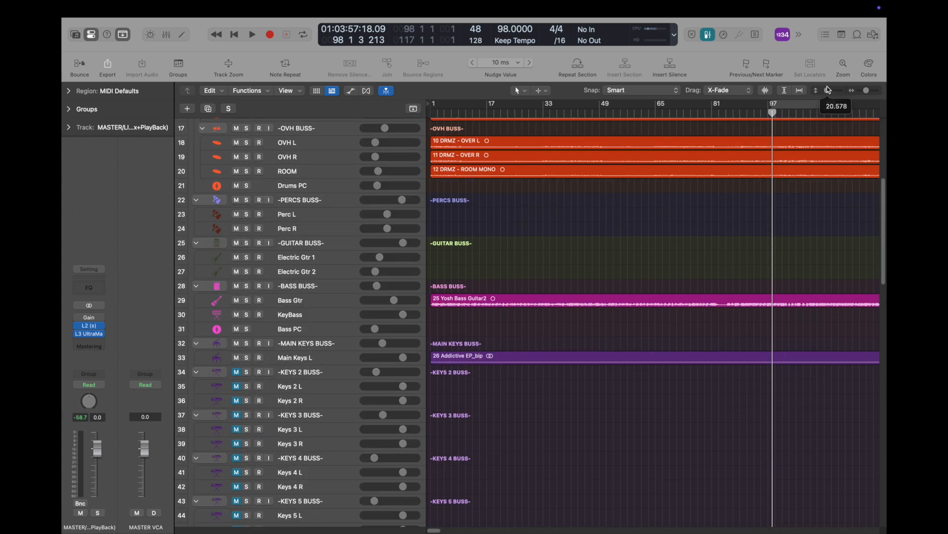
pyautogui.scroll(-3, 451, 271)
pyautogui.scroll(10, 556, 261)
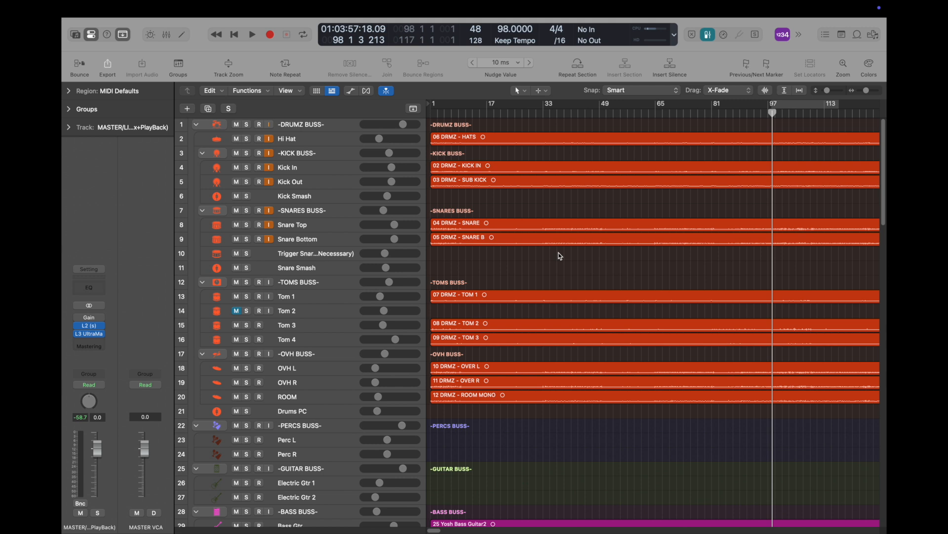